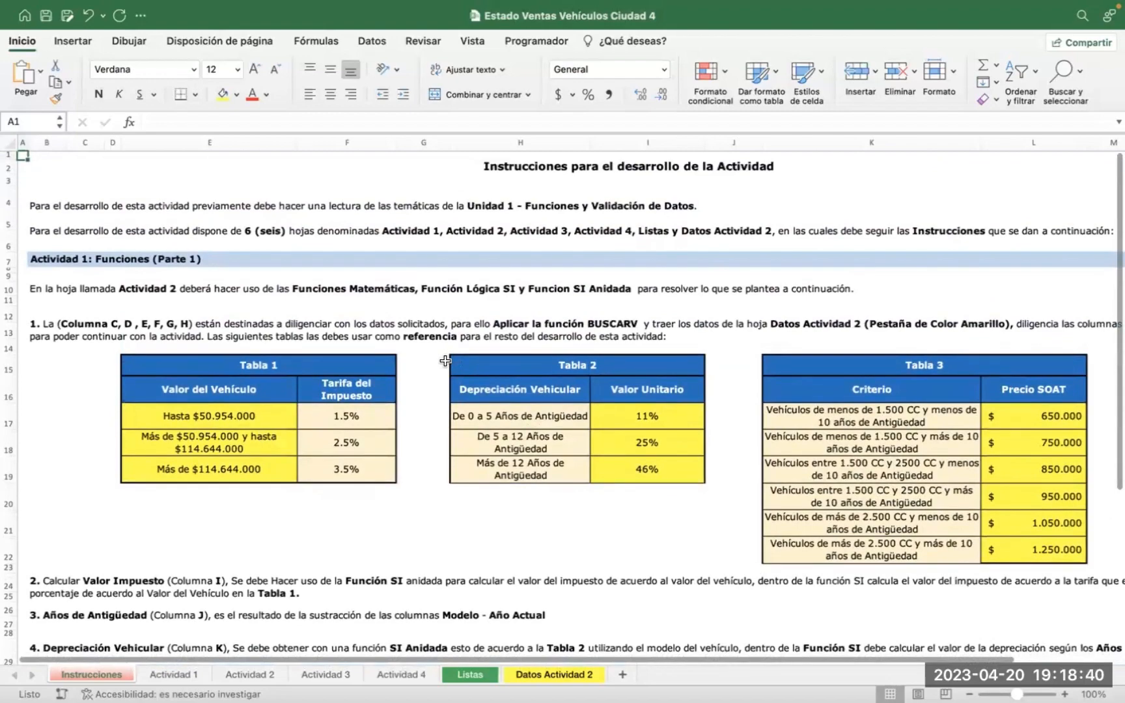
Read through the instructions for the four activities and the three reference tables on the Instrucciones sheet
scroll(445, 361, down, 2)
scroll(391, 352, up, 2)
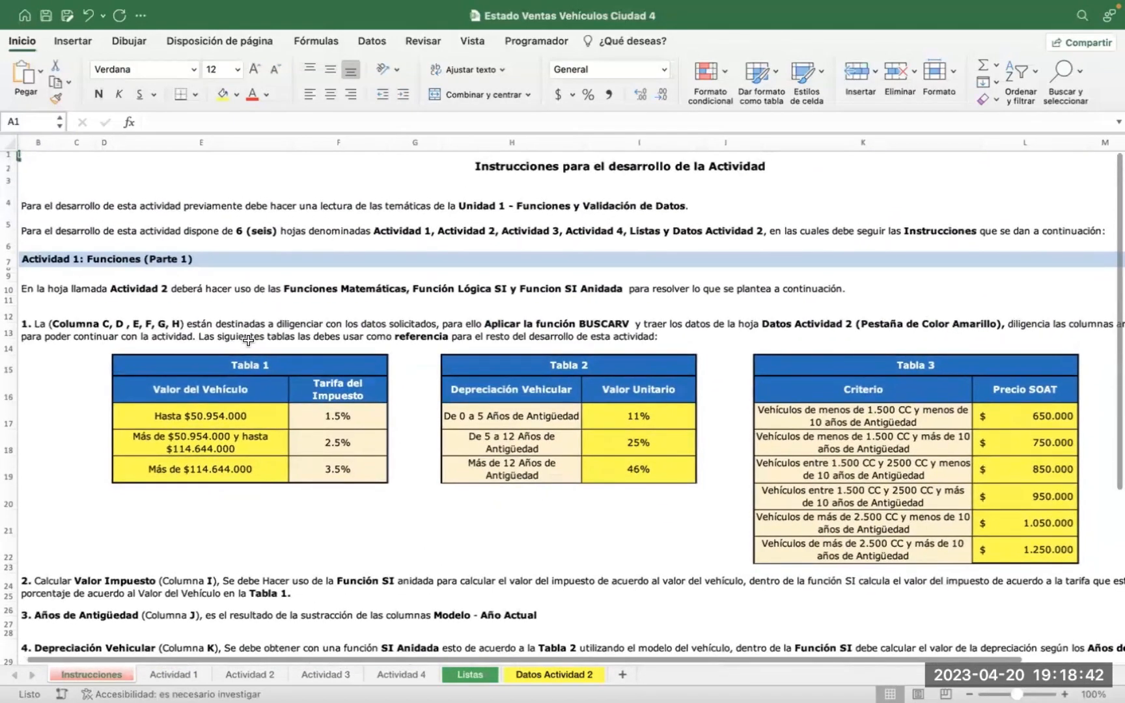
scroll(248, 339, down, 4)
scroll(248, 339, down, 12)
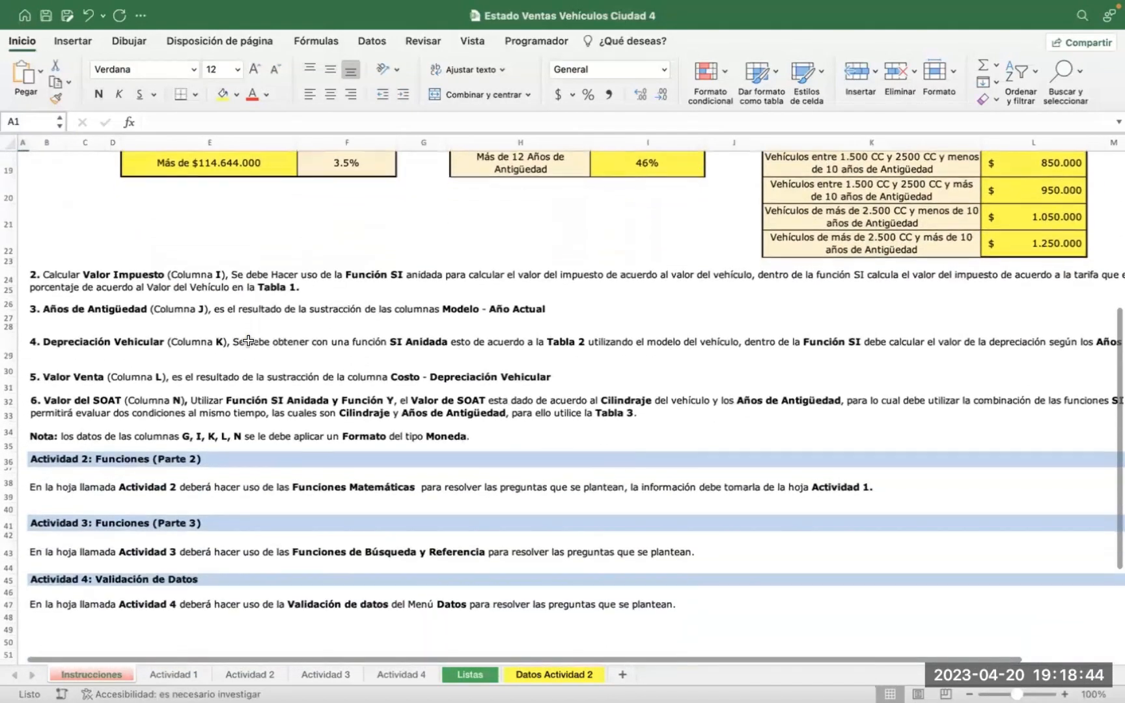
scroll(149, 389, down, 2)
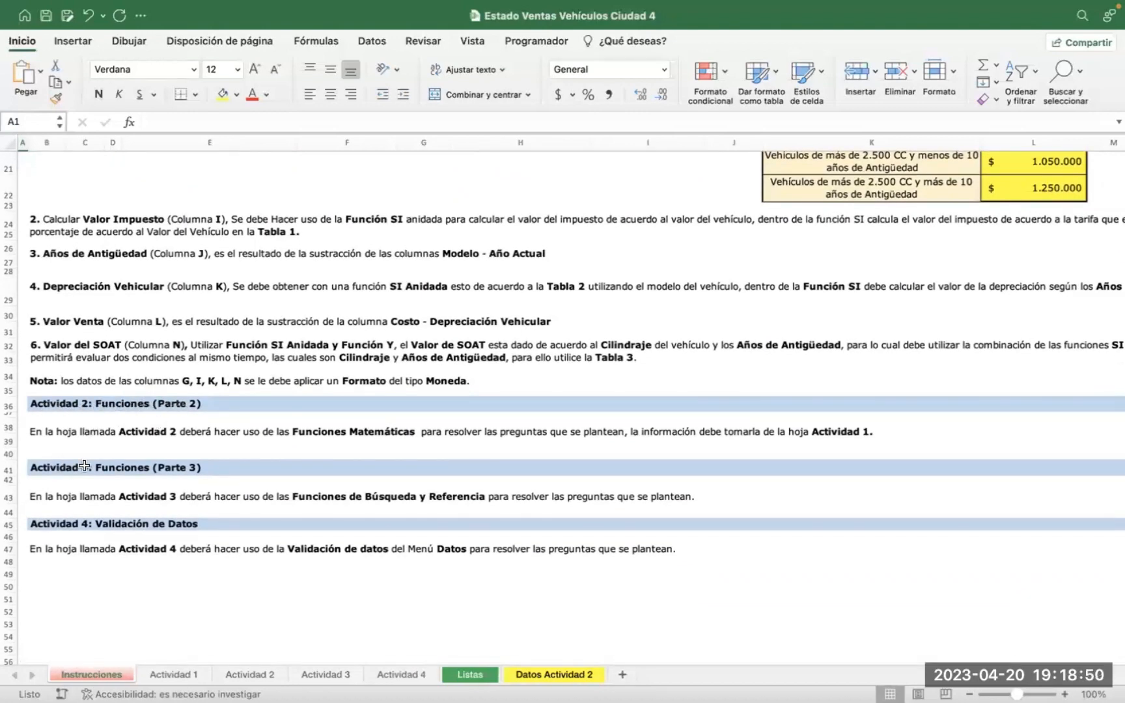
scroll(150, 522, up, 10)
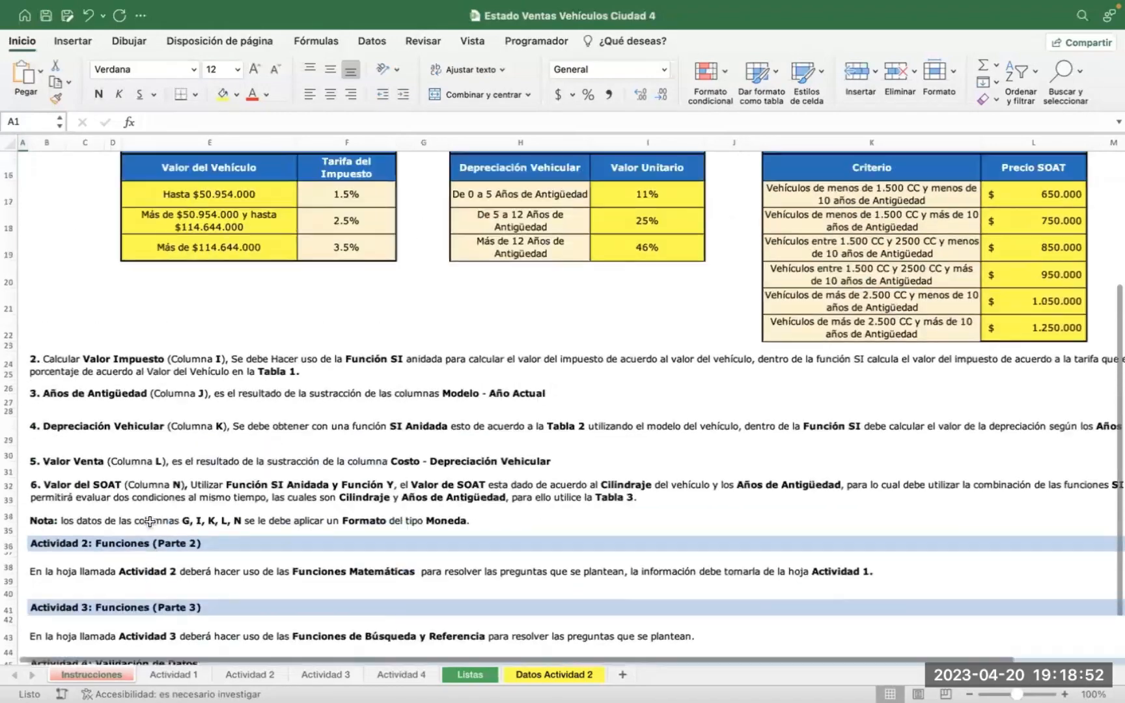
scroll(149, 521, down, 10)
scroll(150, 521, up, 10)
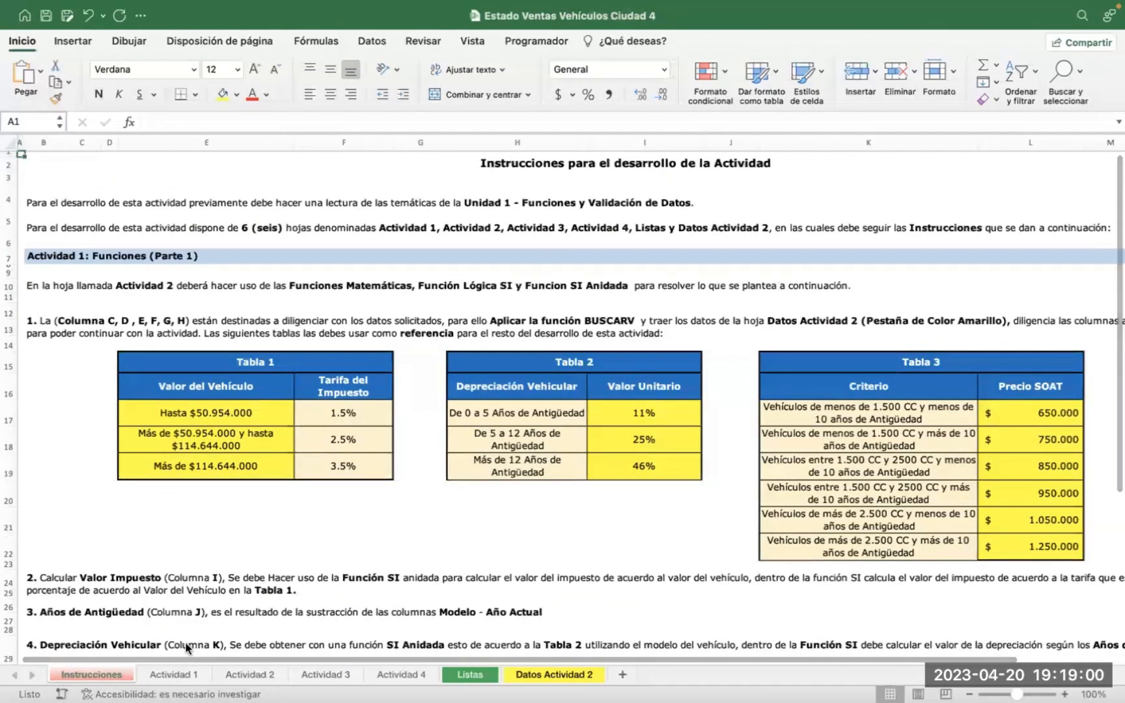
Look over the column layout of the Actividad 1 sheet and return to the Instrucciones sheet
click(171, 675)
scroll(272, 504, down, 2)
scroll(265, 487, down, 1)
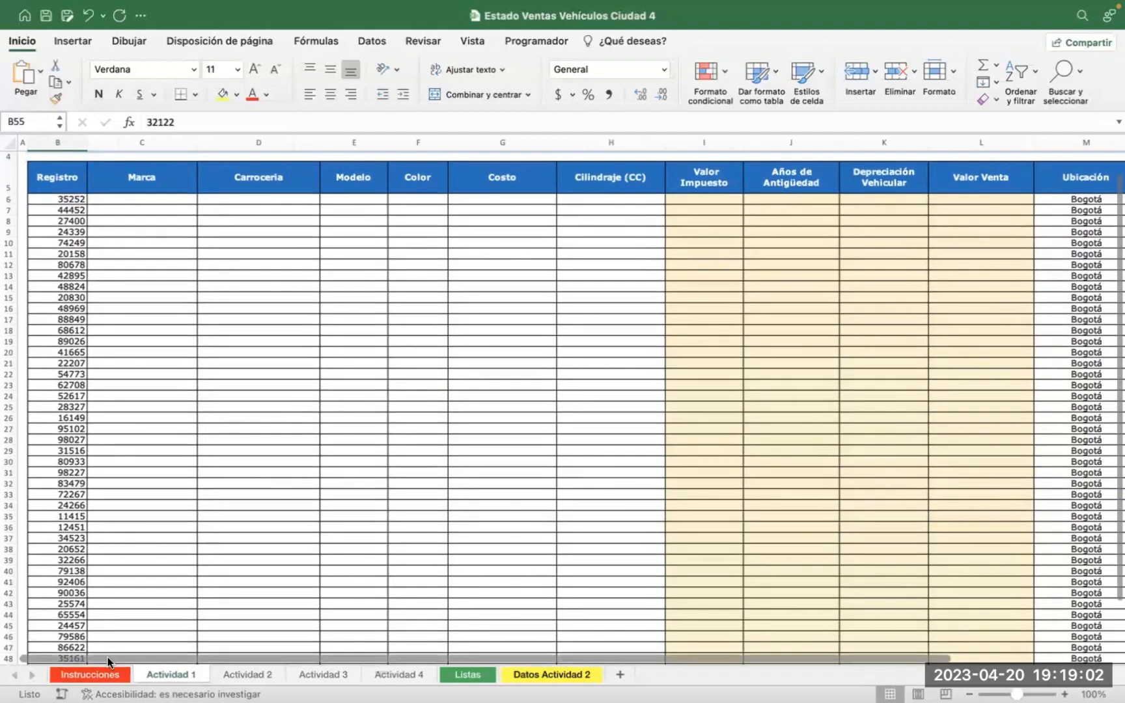
key(ctrl+Page_Up)
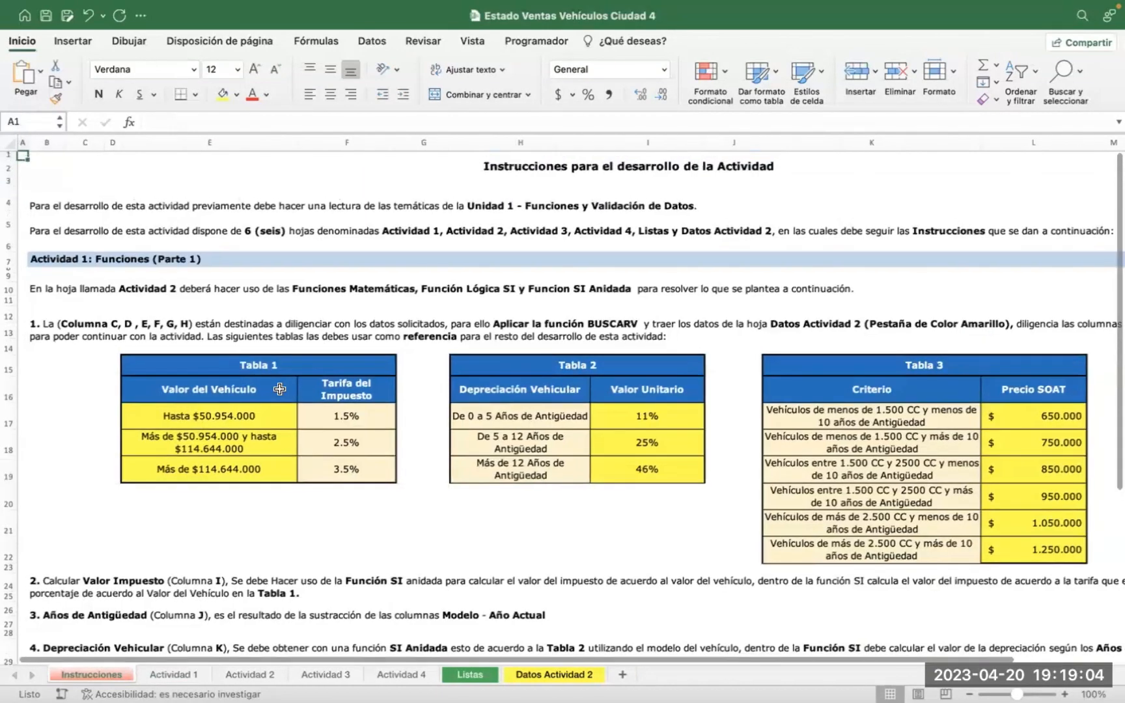
Review the numbered Actividad 1 tasks and the descriptions of Actividad 2, 3 and 4 on the Instrucciones sheet
scroll(280, 389, down, 5)
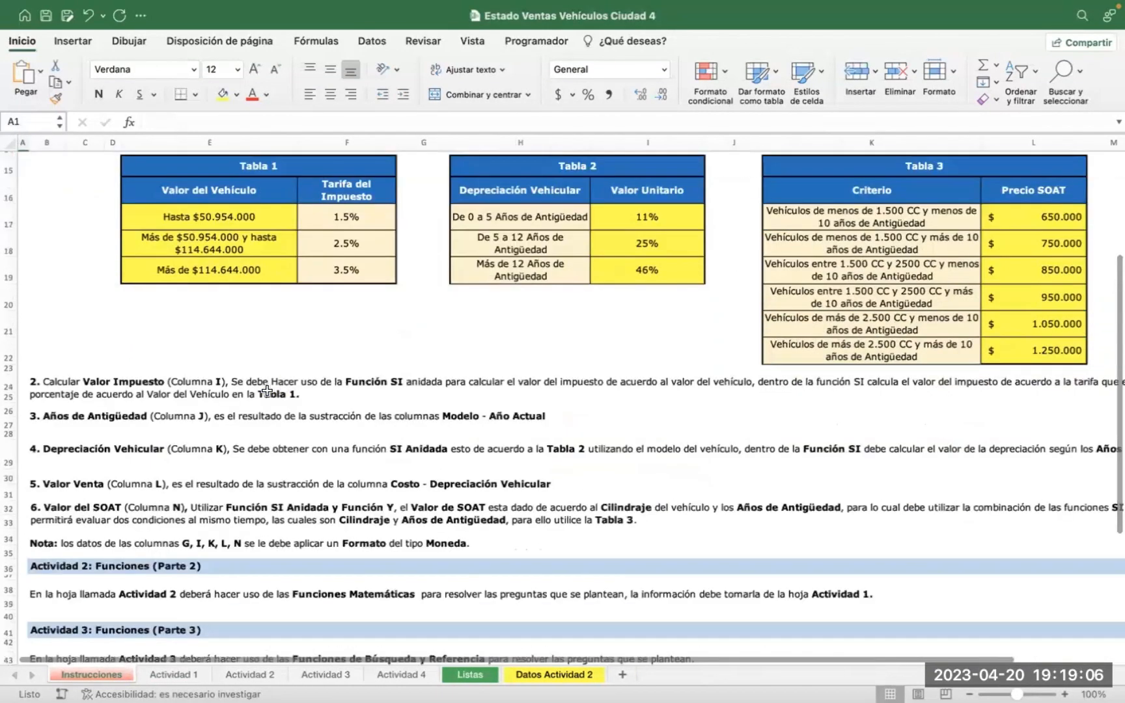
scroll(94, 406, down, 3)
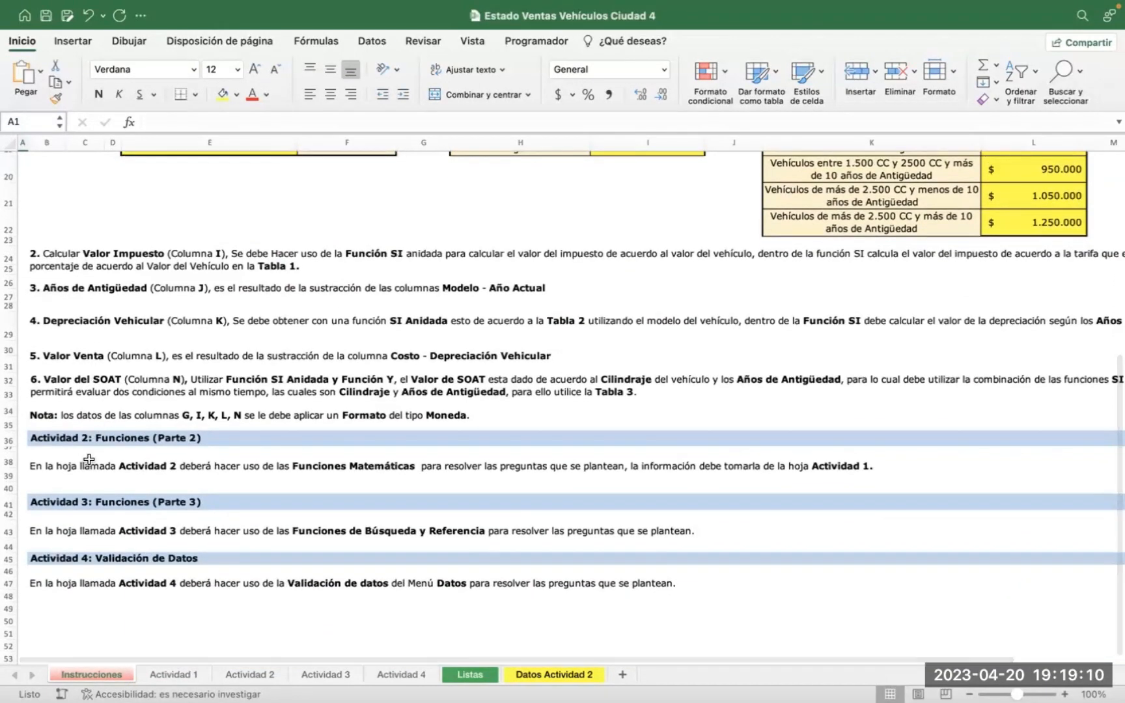
scroll(91, 455, down, 1)
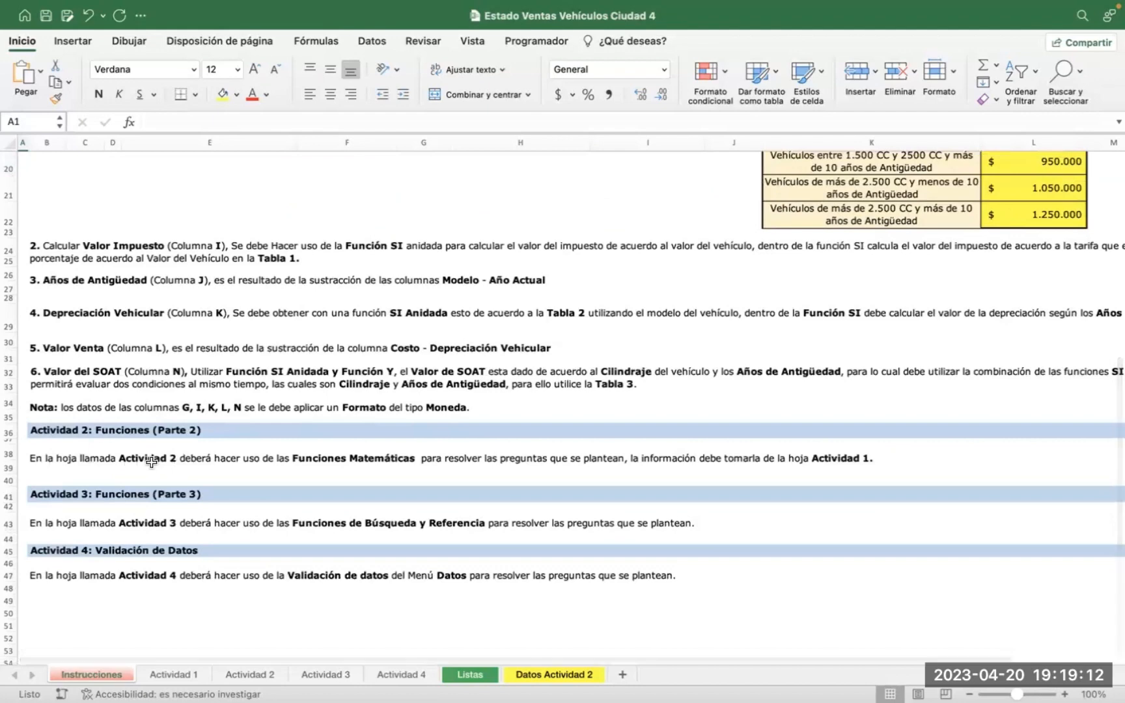
scroll(227, 464, up, 3)
scroll(227, 467, up, 5)
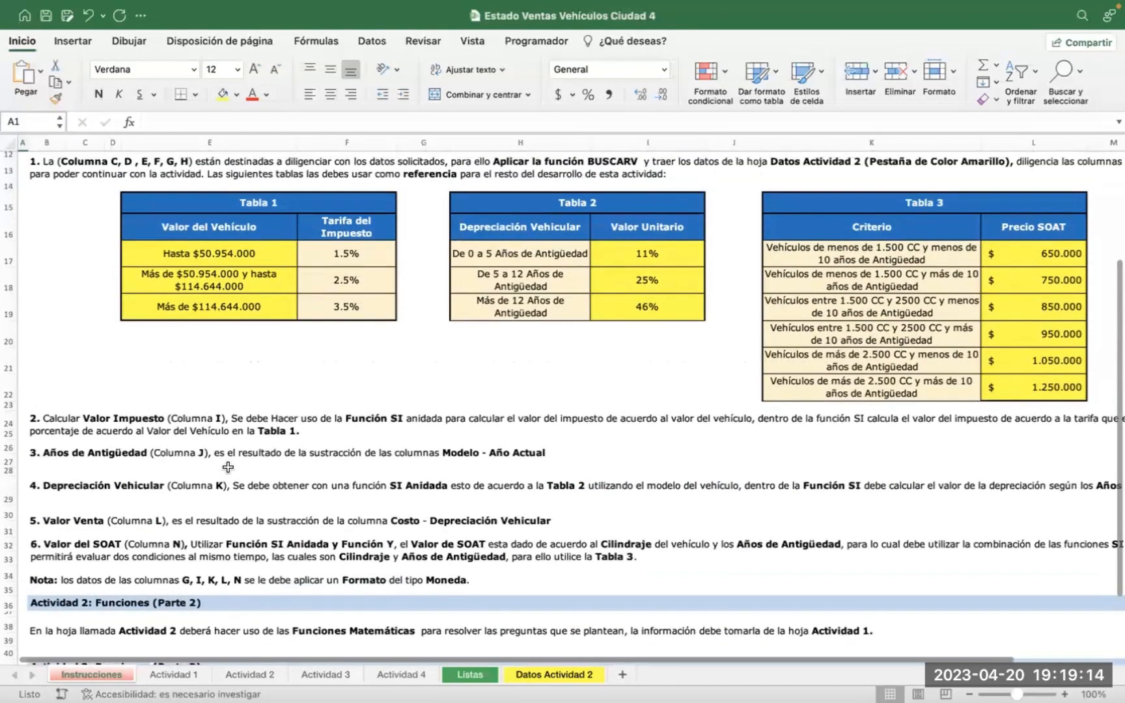
scroll(209, 461, up, 1)
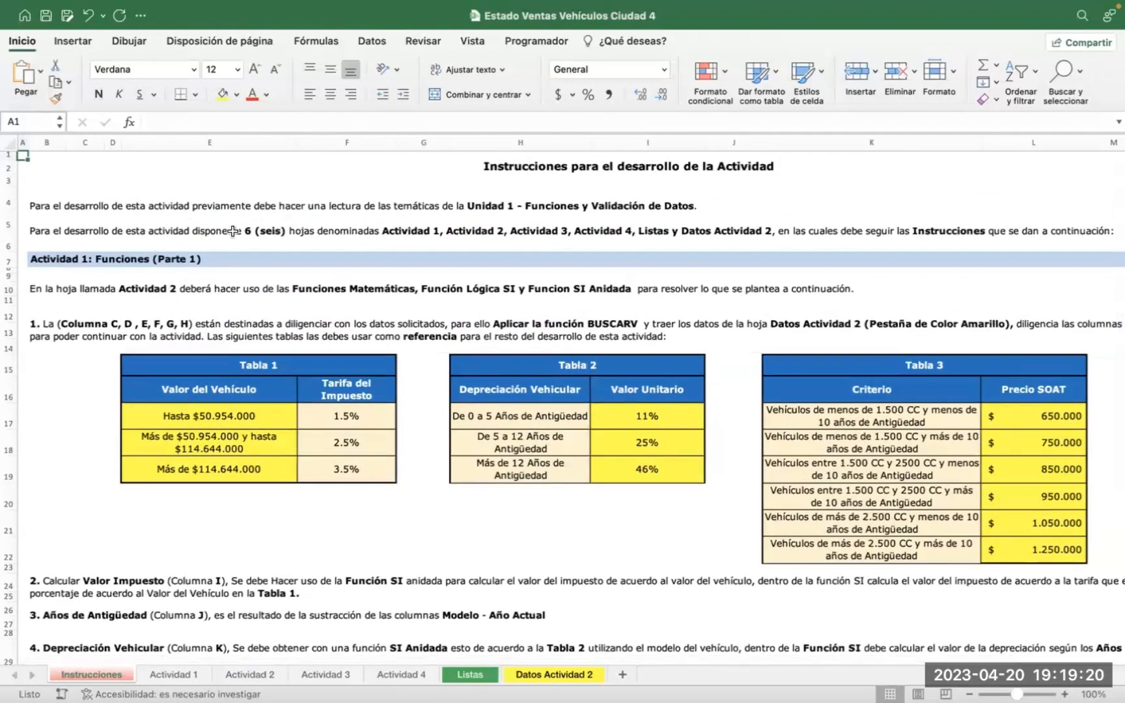
scroll(247, 363, down, 2)
scroll(247, 363, up, 2)
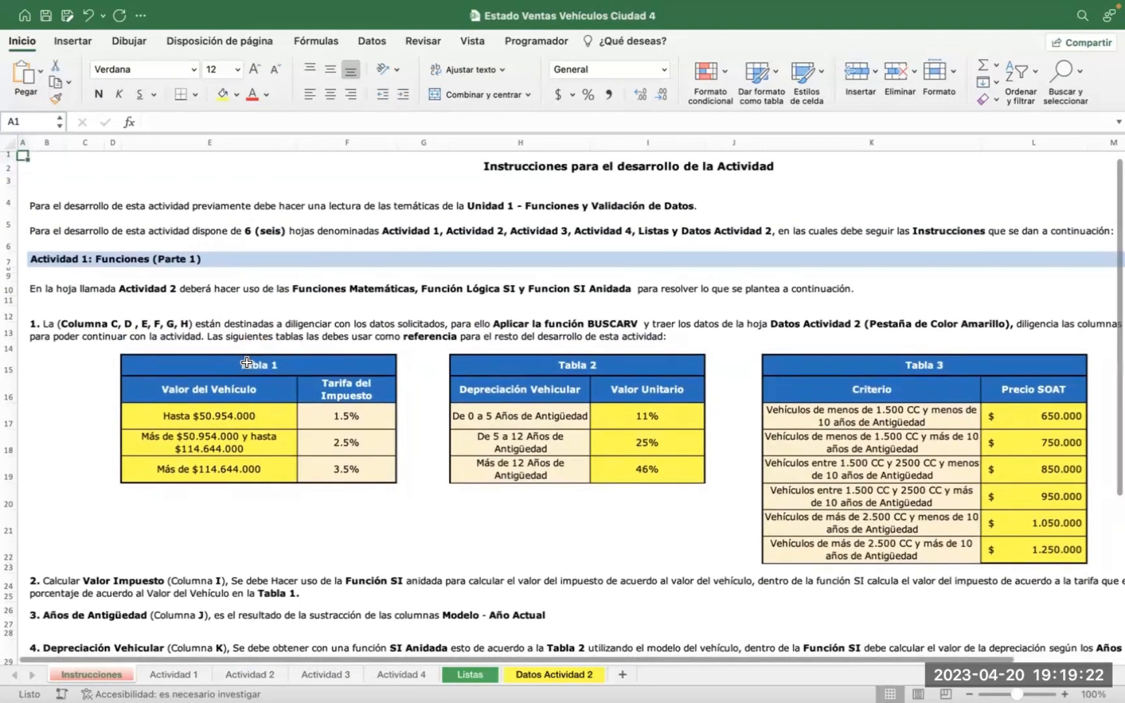
scroll(247, 363, down, 5)
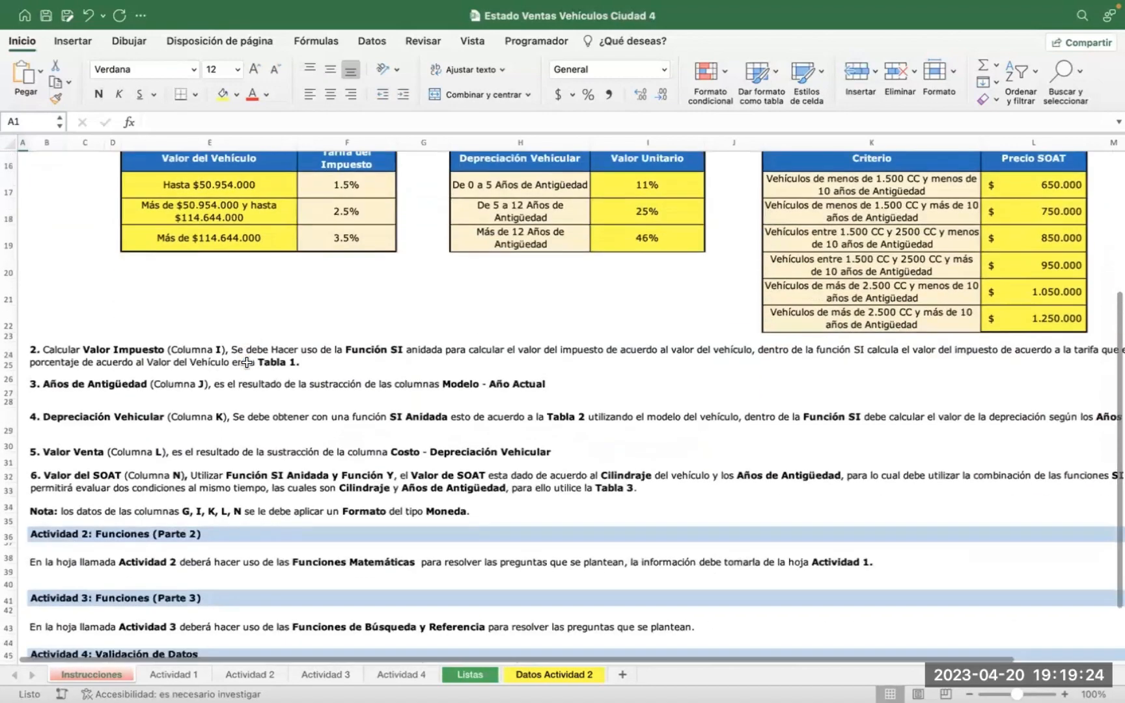
scroll(247, 363, down, 1)
scroll(247, 363, down, 3)
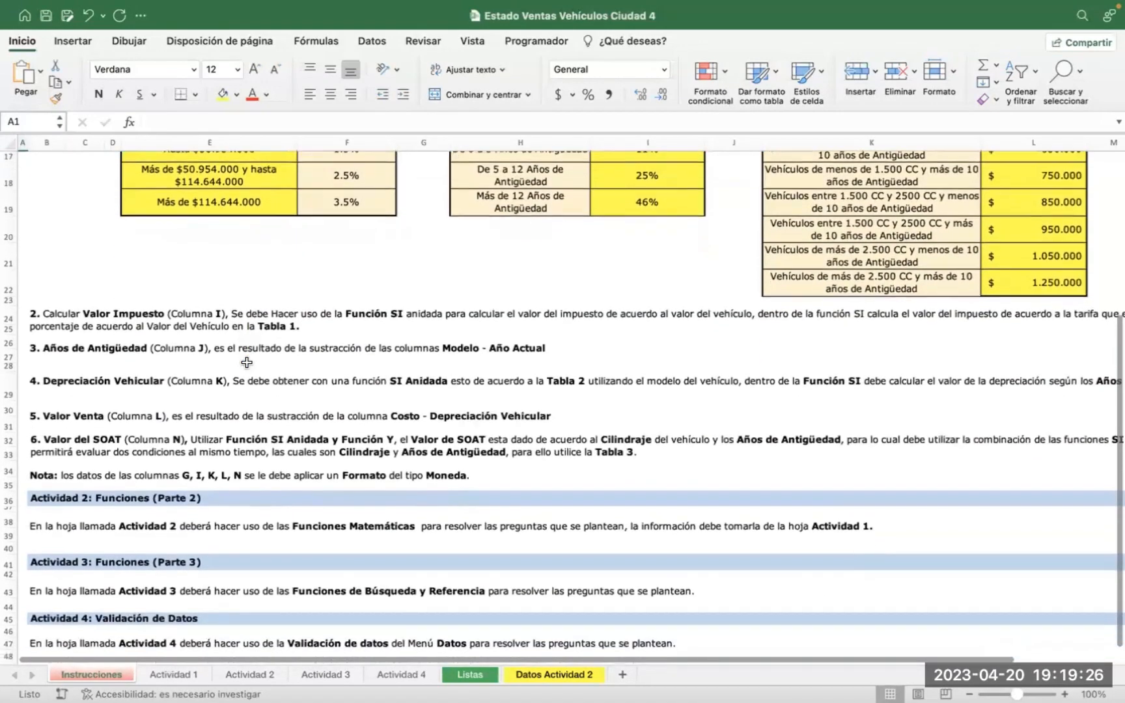
scroll(247, 363, up, 7)
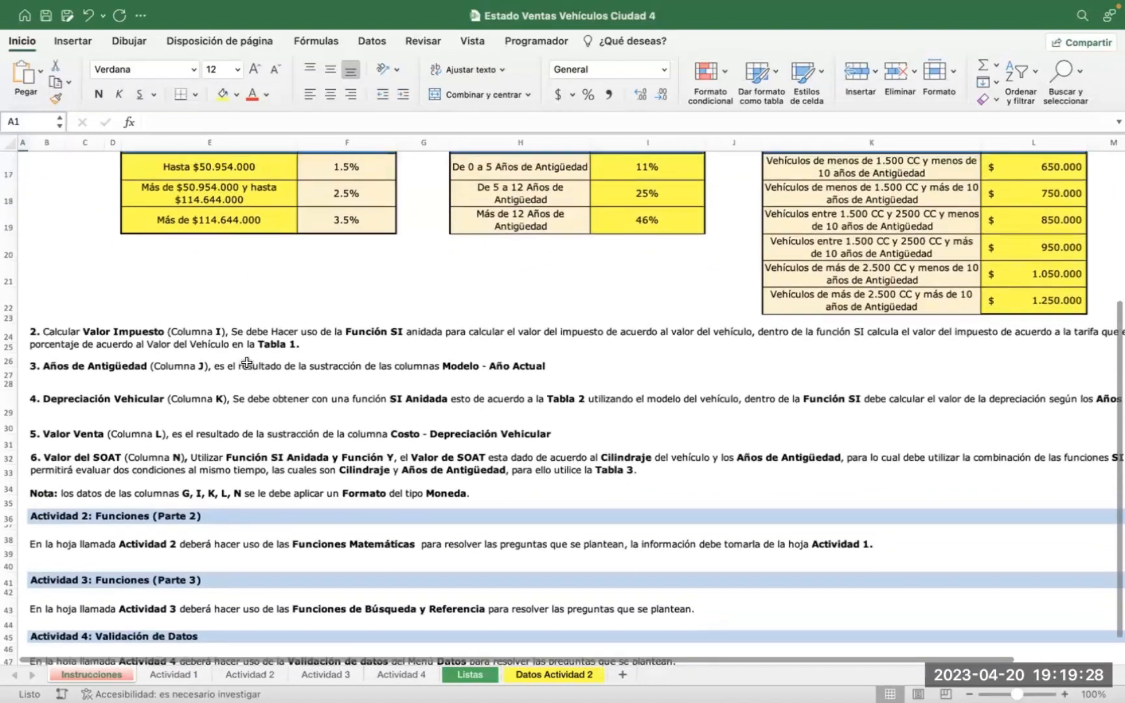
scroll(246, 363, left, 1)
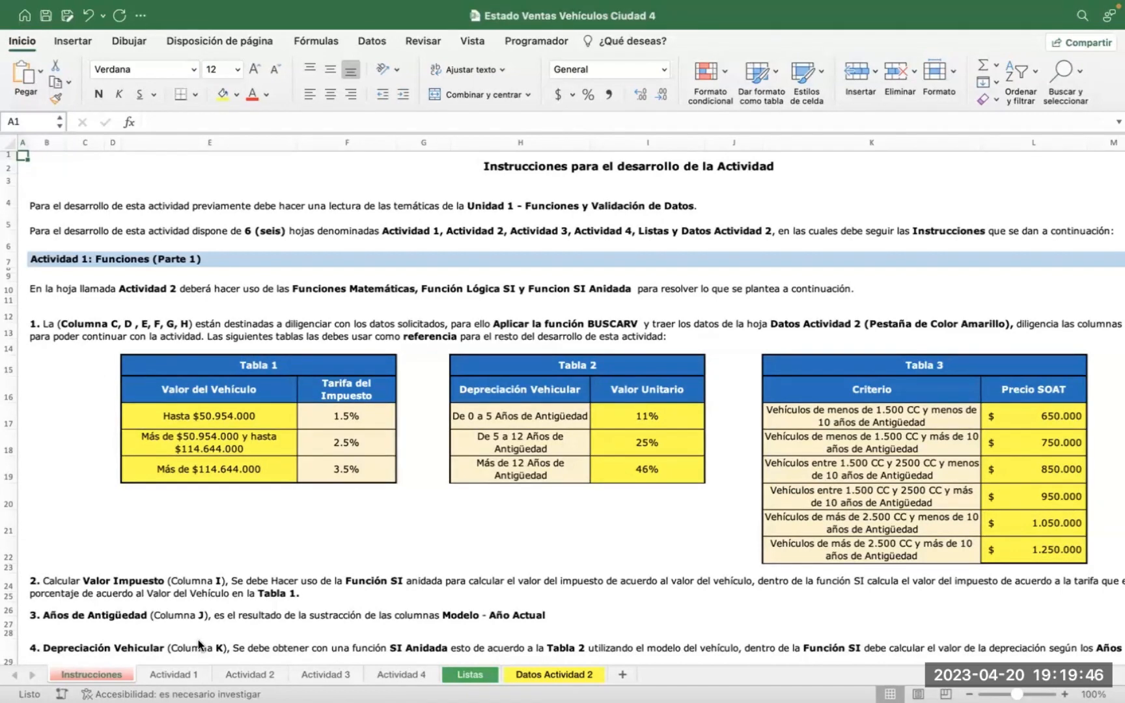
Go through the empty columns from Marca to Cilindraje (CC) in row 6 of the Actividad 1 sheet
click(176, 675)
scroll(254, 442, up, 2)
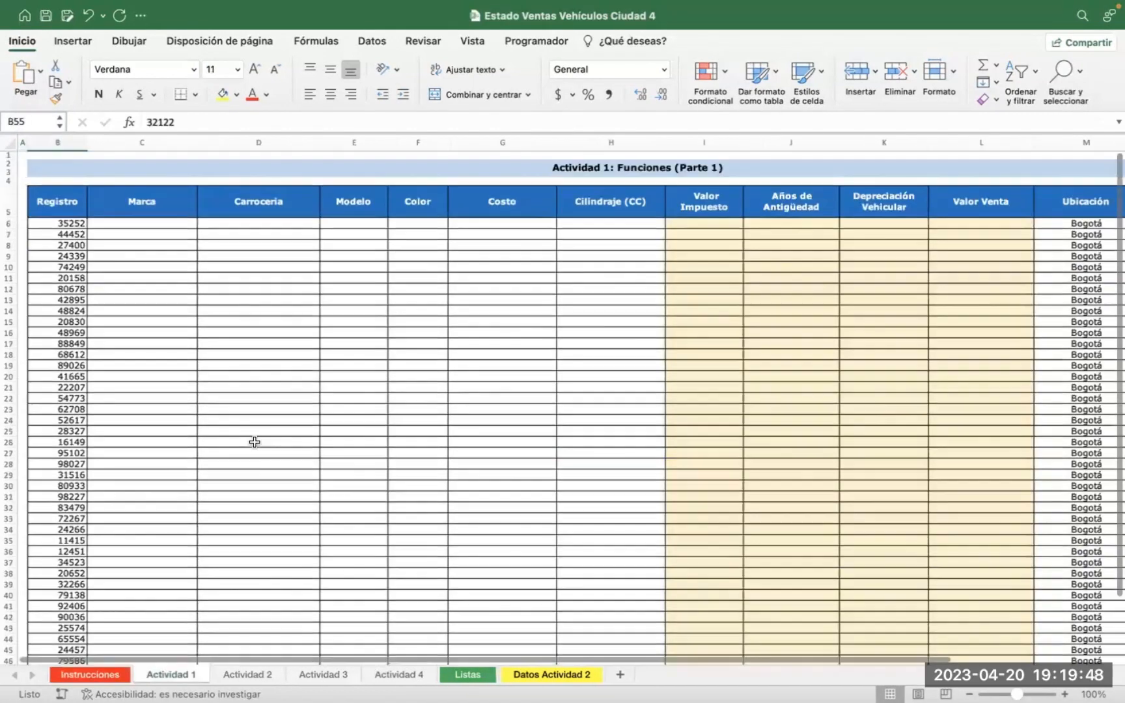
scroll(128, 216, down, 1)
click(129, 224)
click(123, 217)
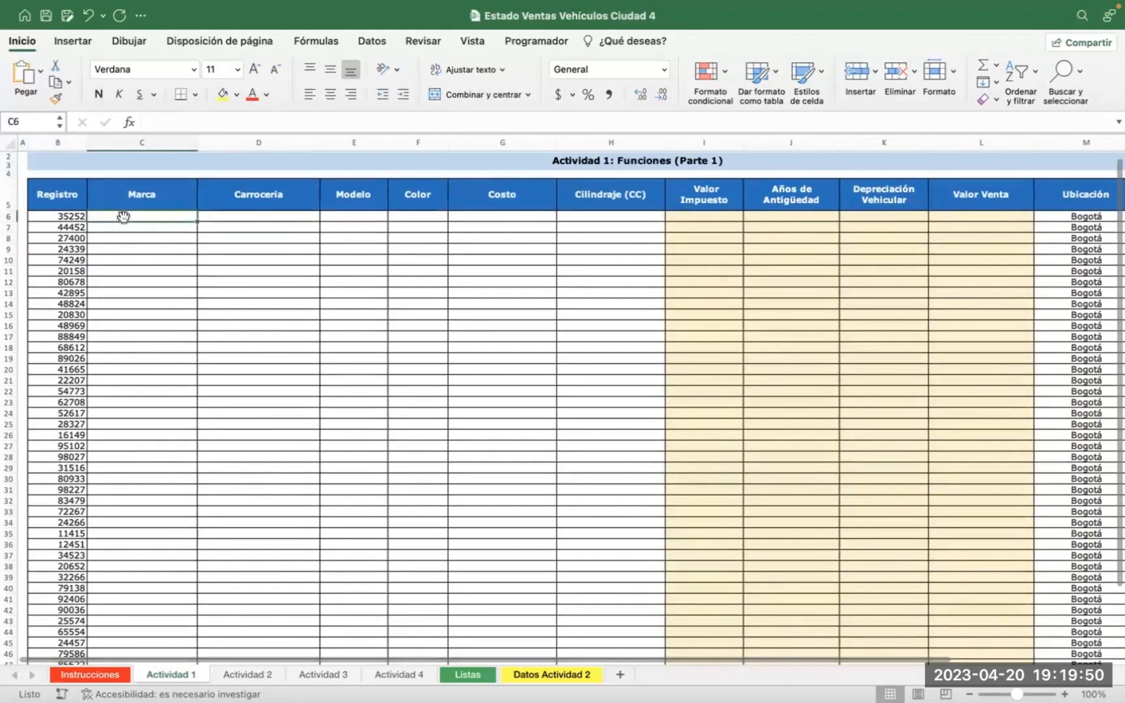
key(Right)
key(Right)
key(Right)
key(Right)
key(Right)
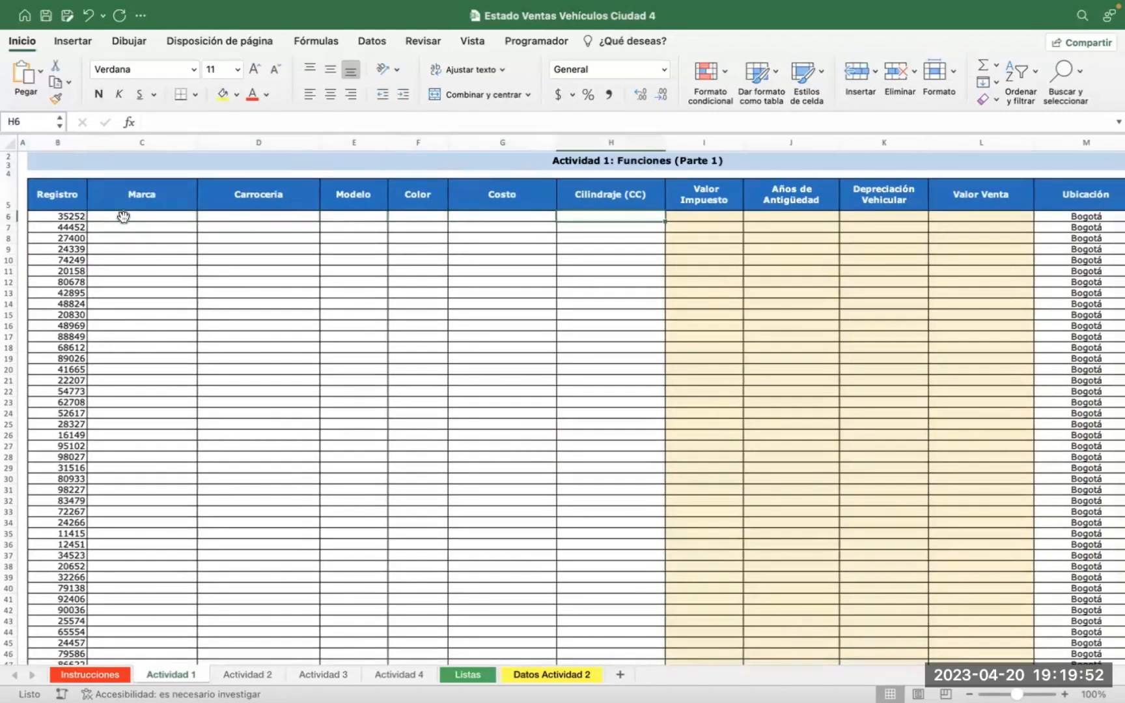
Examine the source vehicle records and their Registro and Marca columns on the Datos Actividad 2 sheet
click(539, 675)
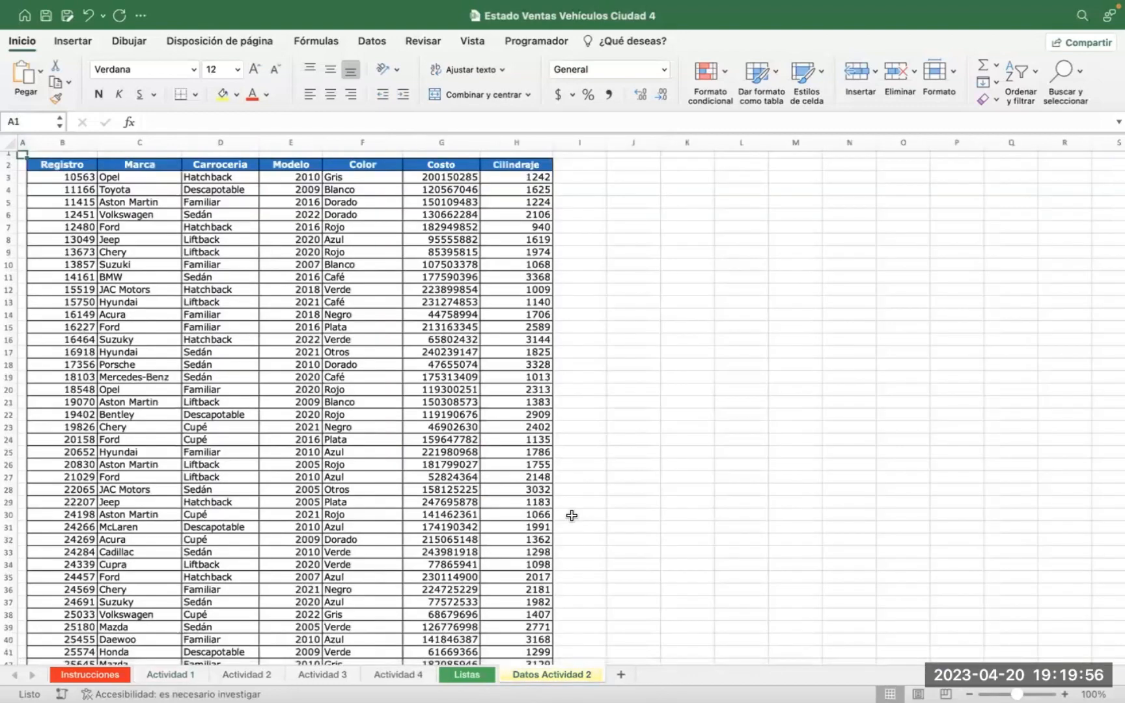
scroll(571, 514, down, 1)
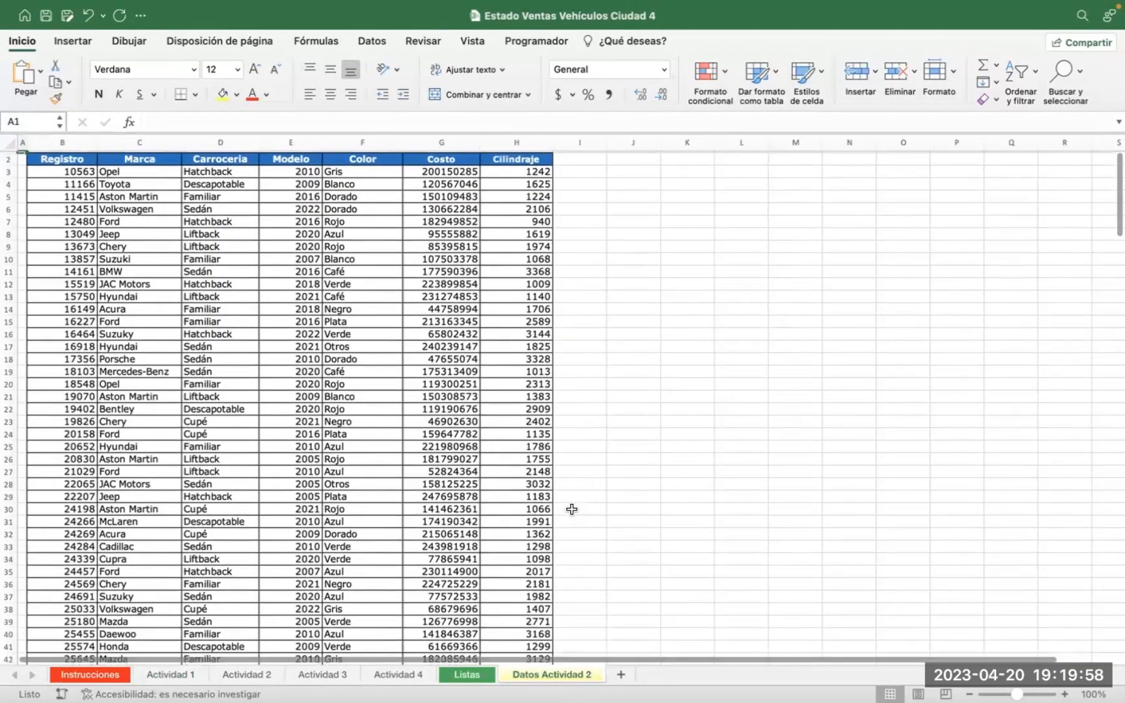
scroll(572, 509, up, 1)
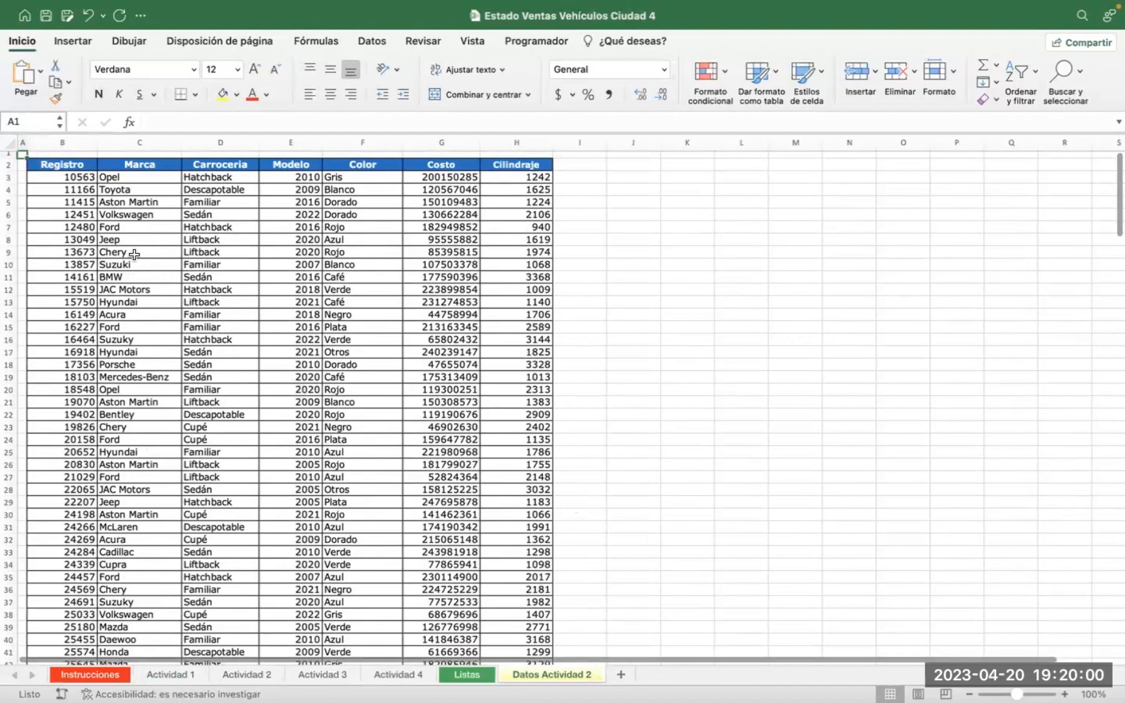
click(84, 205)
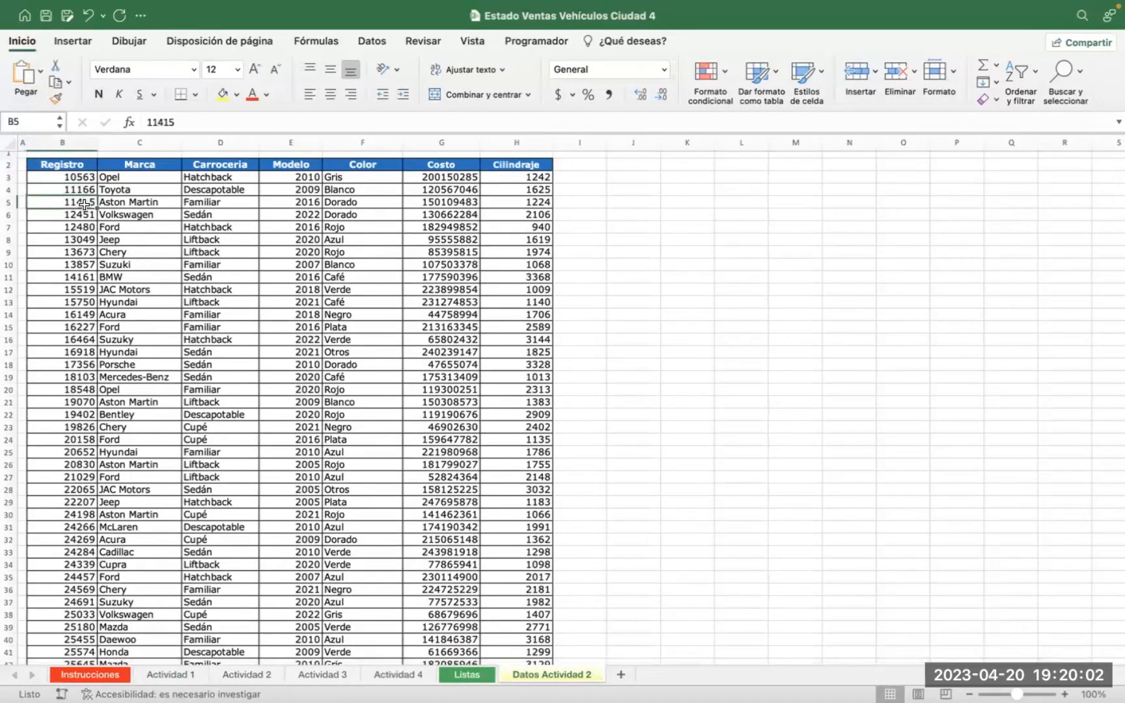
click(125, 205)
click(194, 254)
Convert the vehicle data range B2:H252 into a table with headers and name it DATOSA2
click(146, 257)
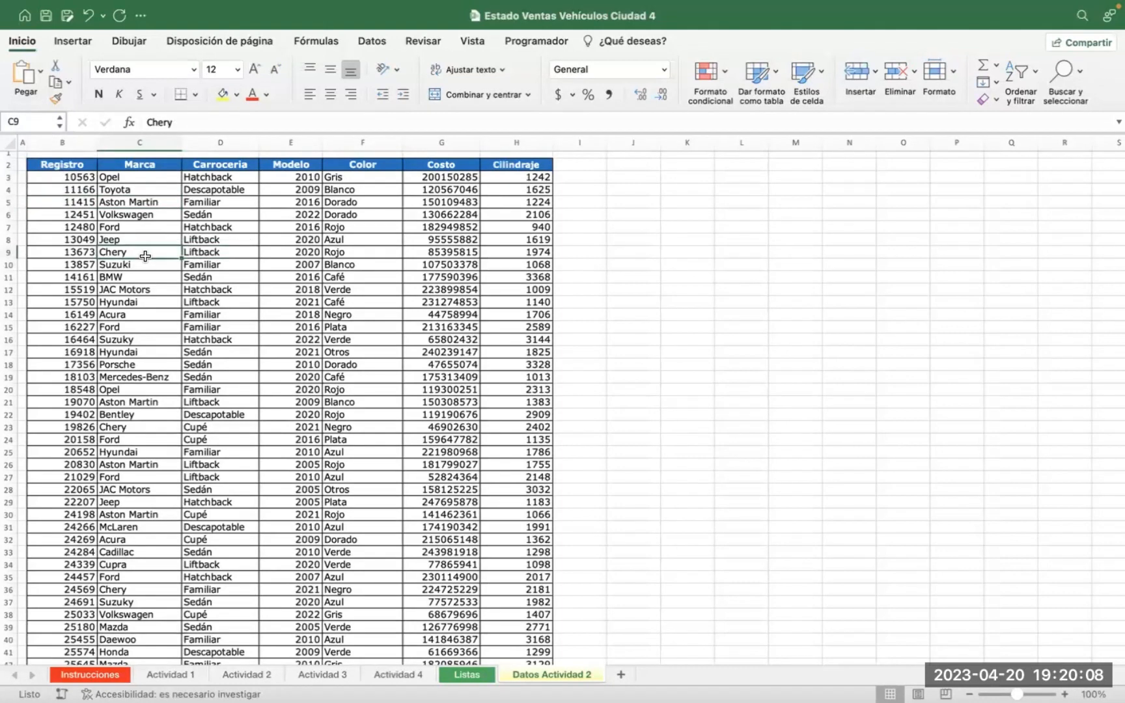
key(ctrl+t)
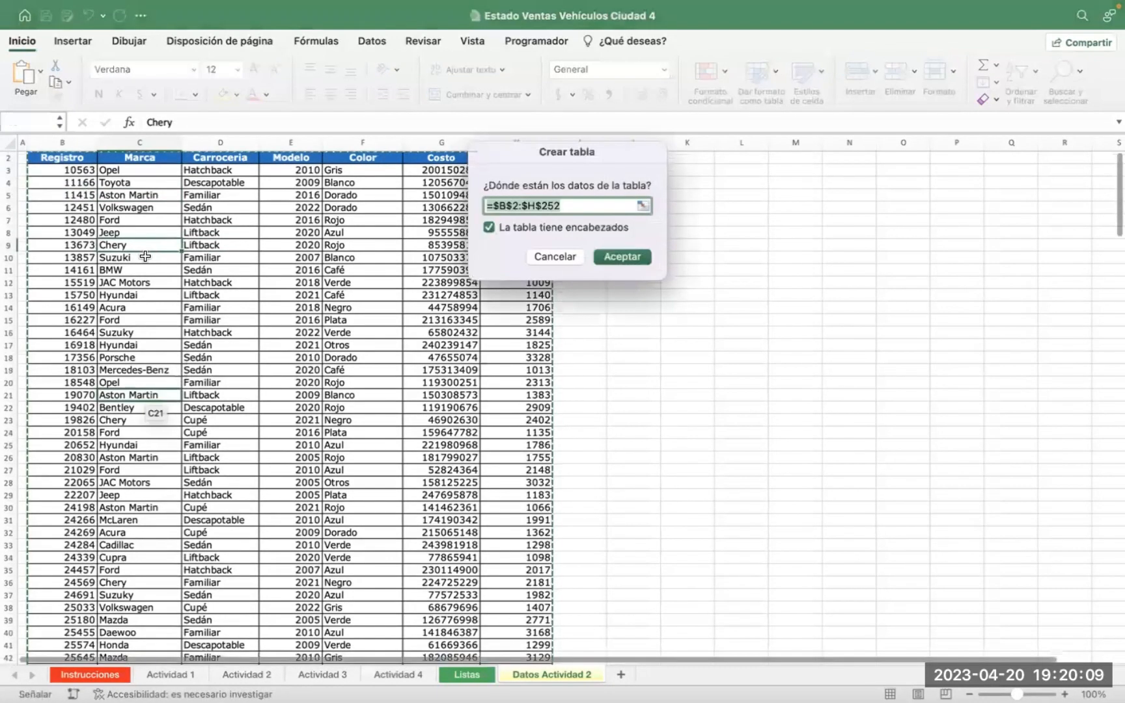
click(621, 257)
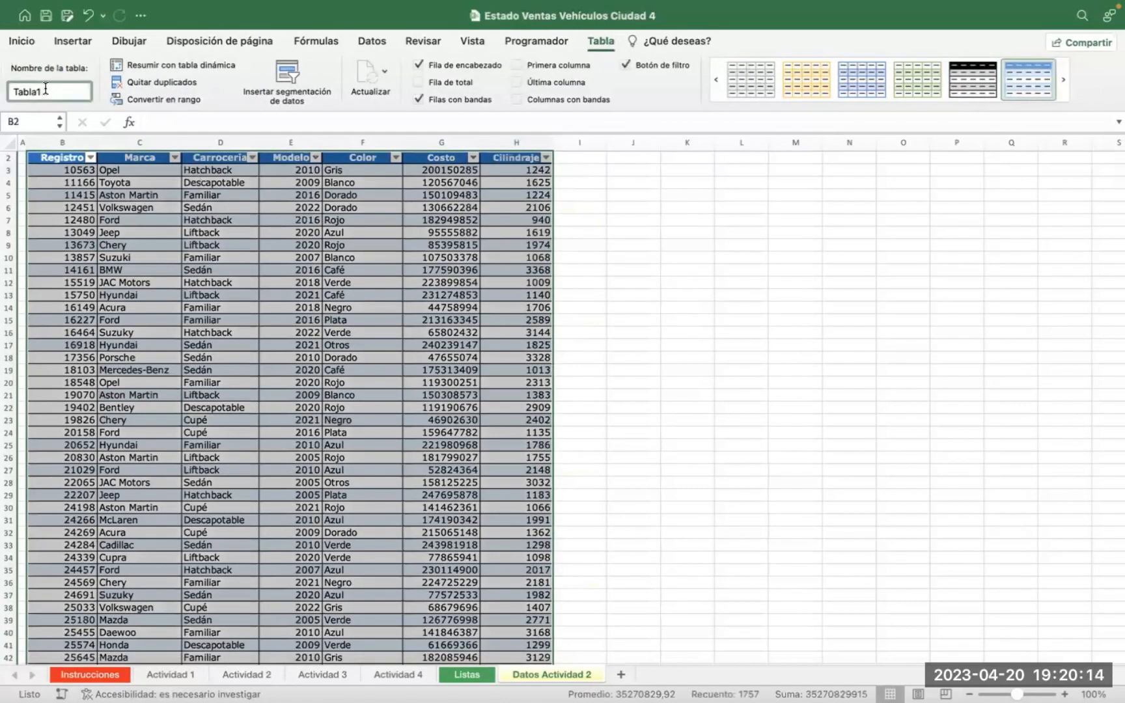
double_click(45, 90)
text(DATOSA2)
click(612, 306)
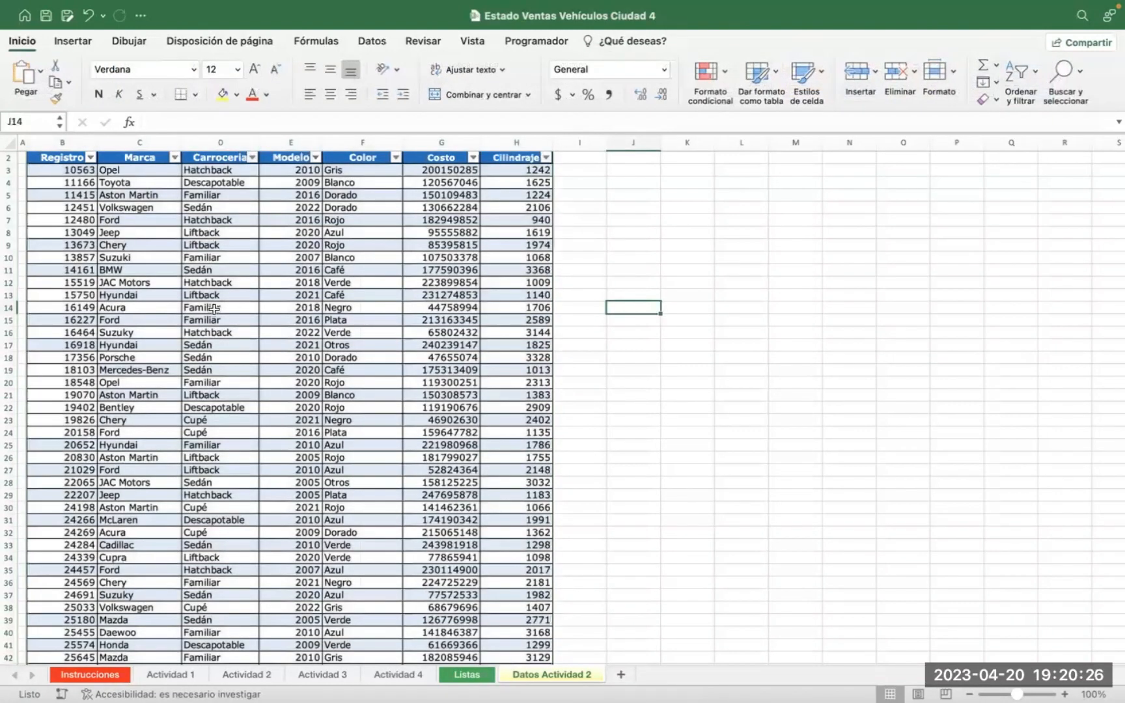
Check the name and table options of the DATOSA2 table
click(215, 330)
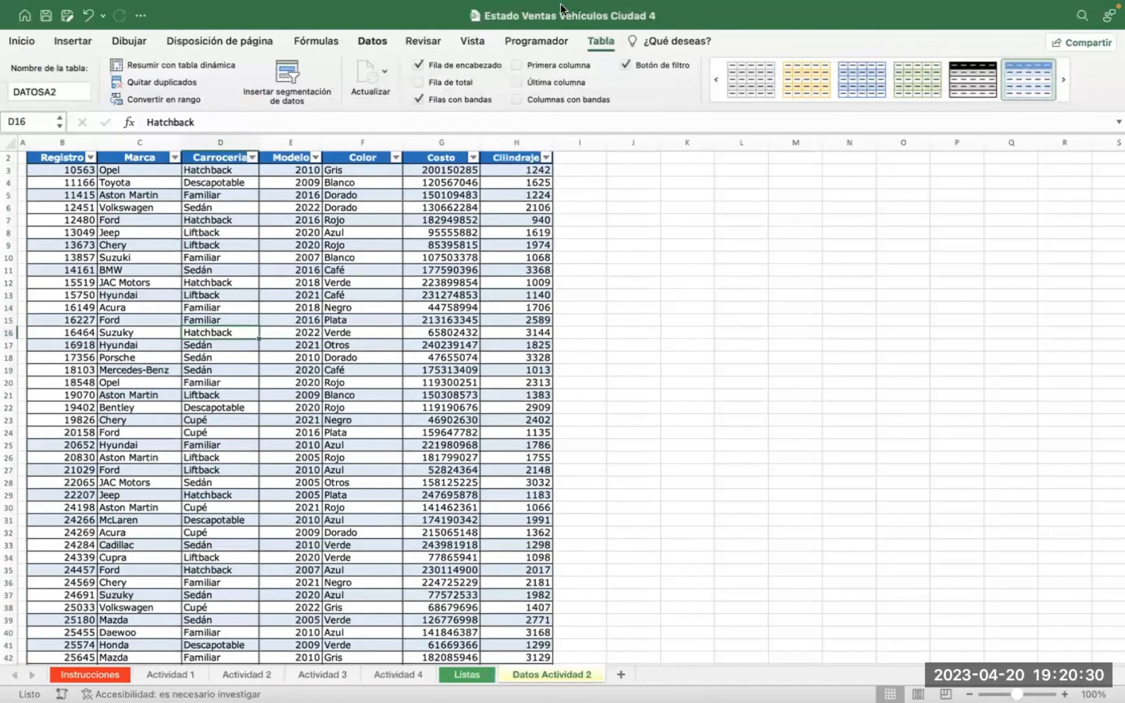
mouse_move(579, 8)
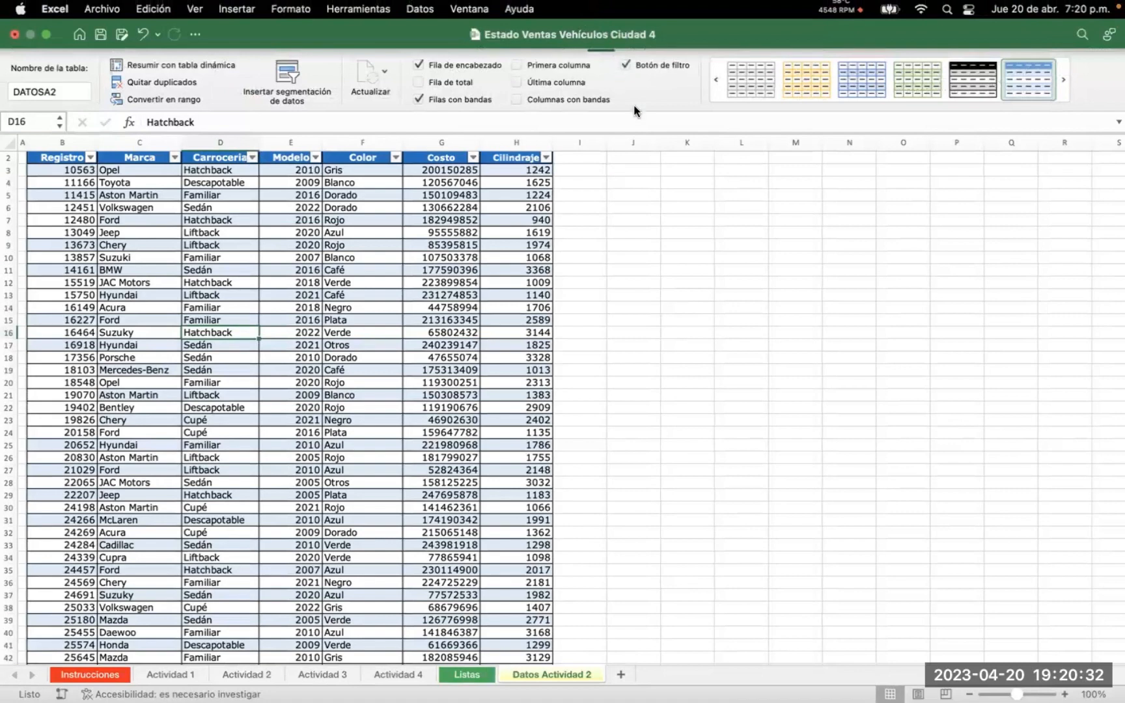
mouse_move(910, 8)
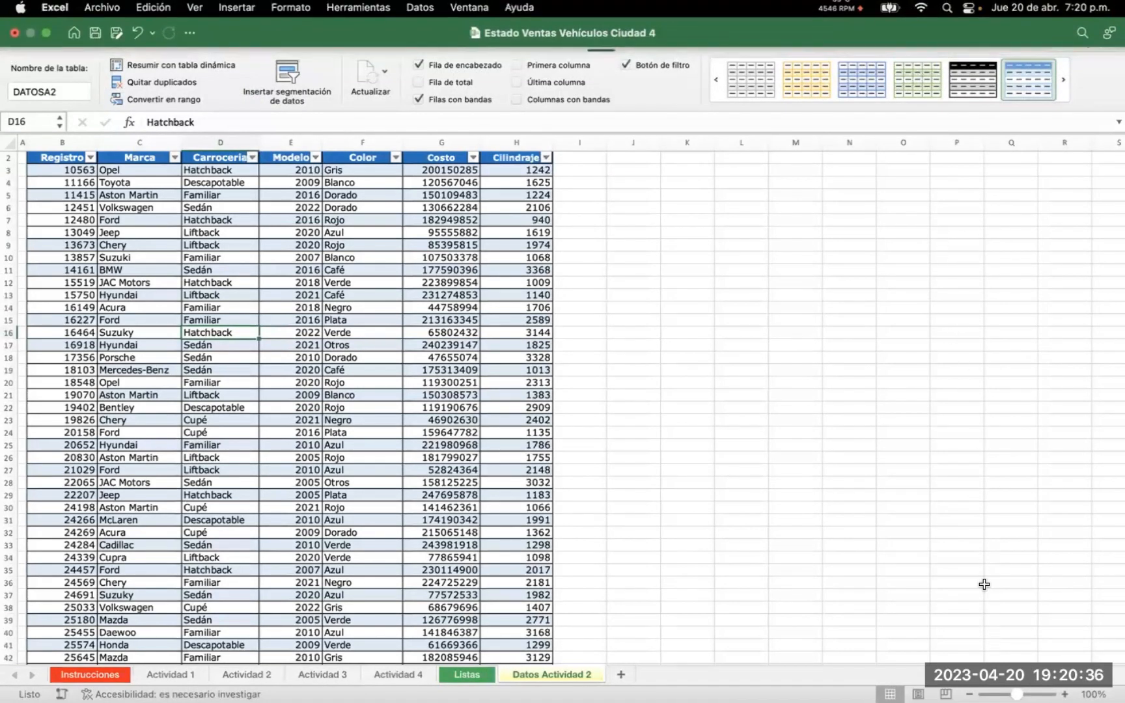
click(599, 40)
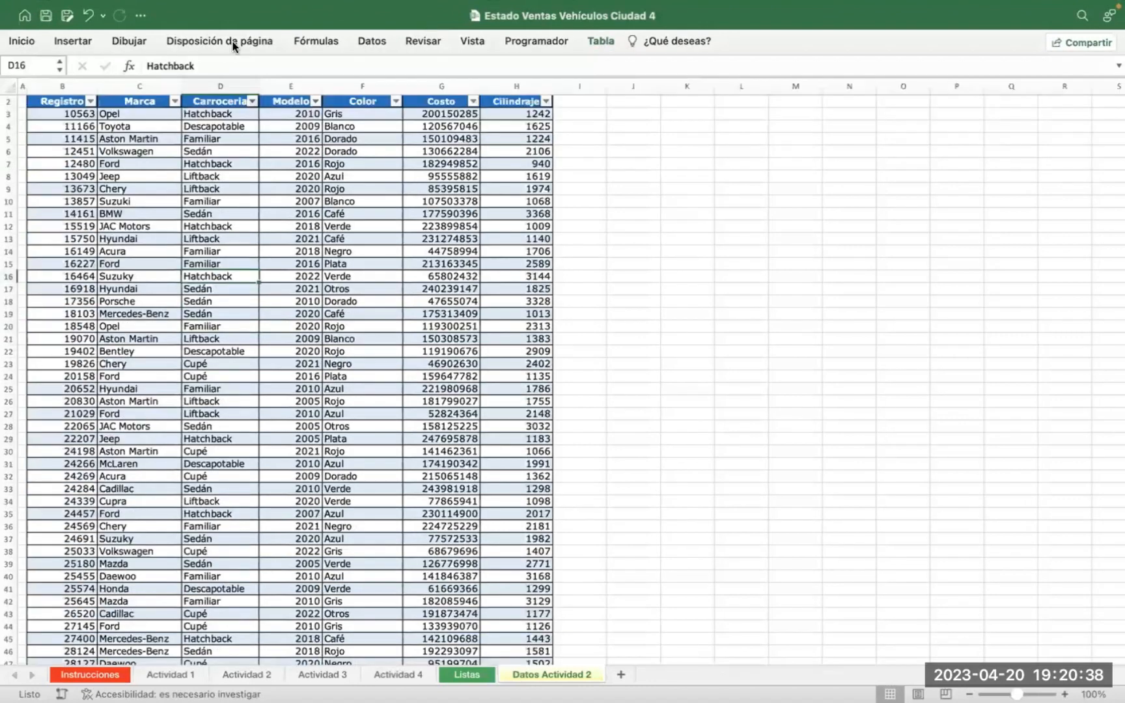
click(592, 38)
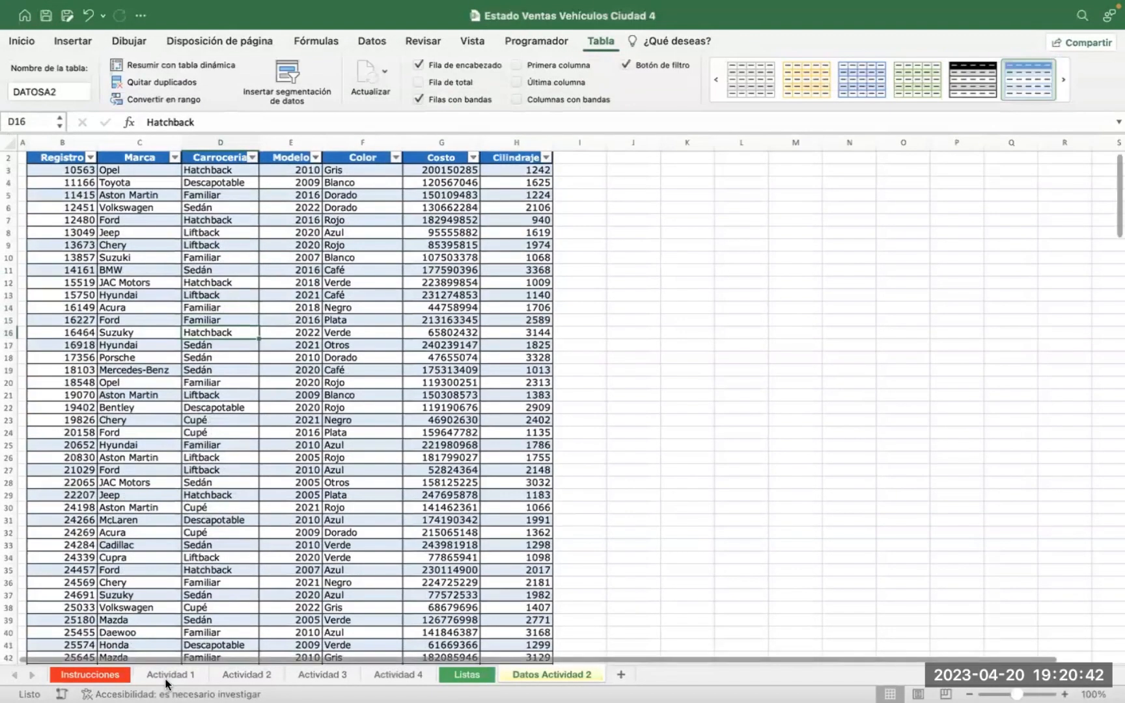
Start a BUSCARV formula in the Marca cell C6 of the Actividad 1 sheet with B6 as the lookup value
click(171, 674)
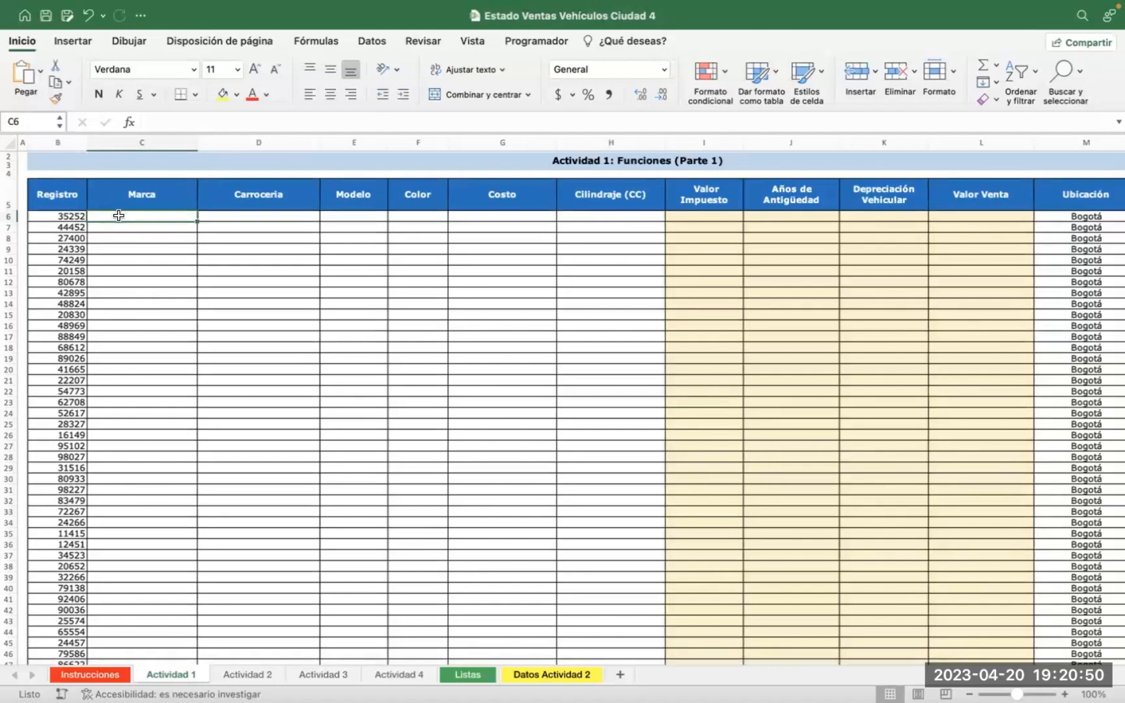
text(=)
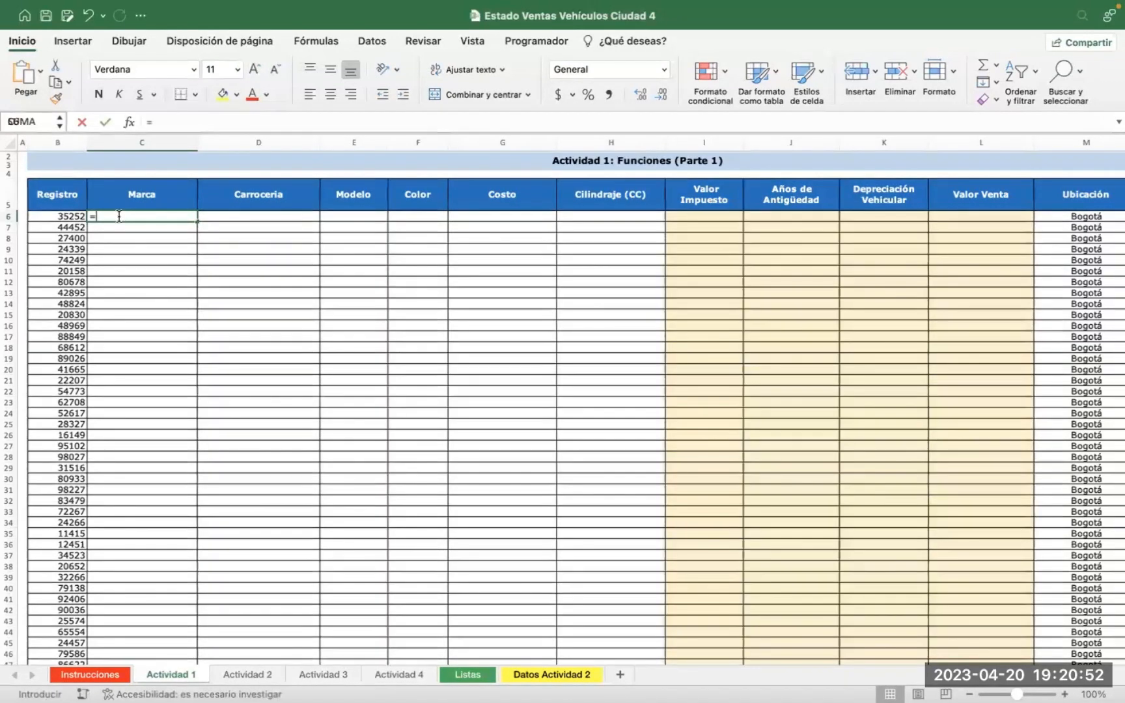
text(b)
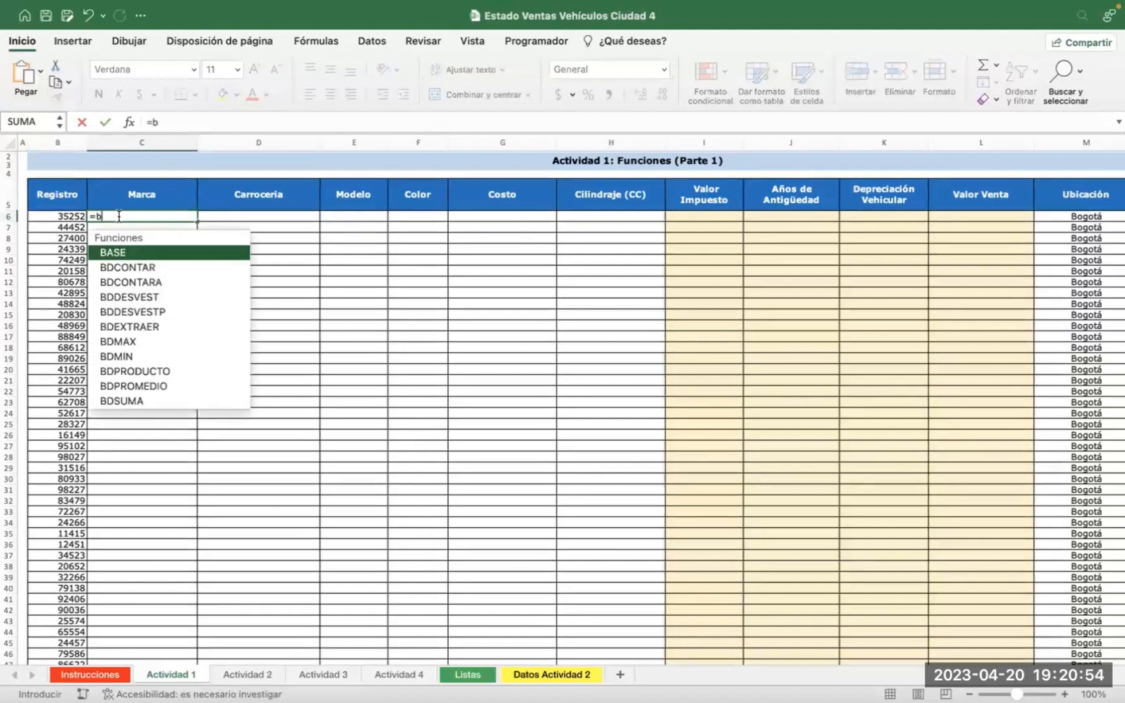
text(usca)
double_click(123, 283)
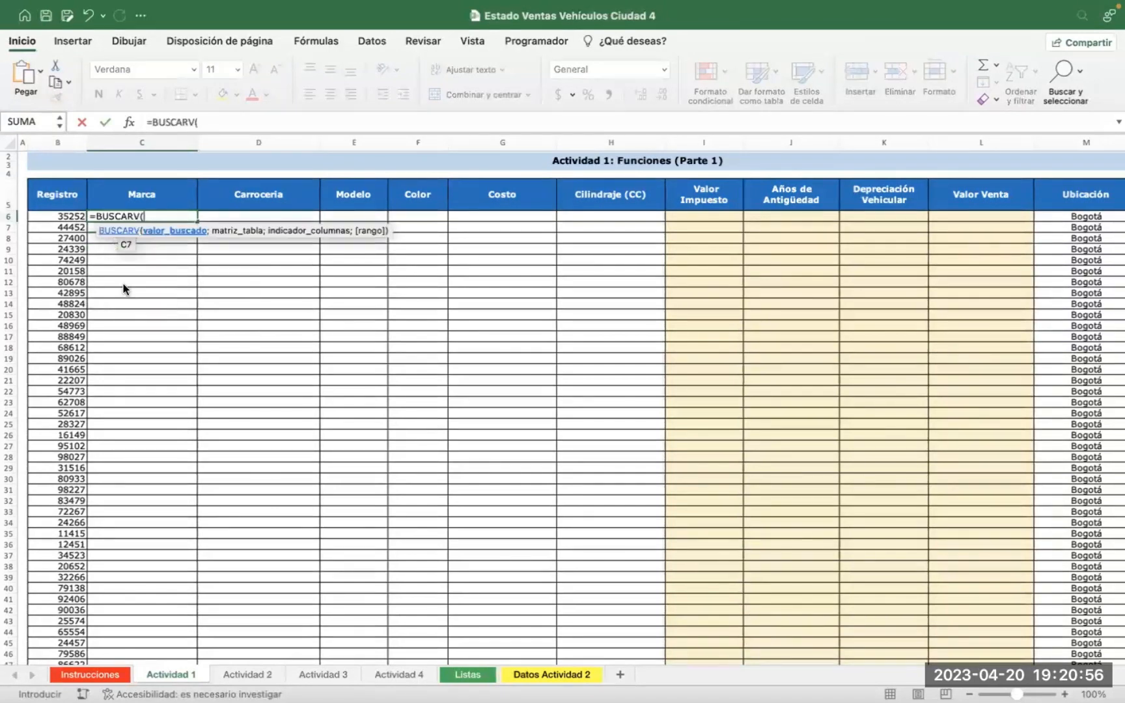
click(65, 215)
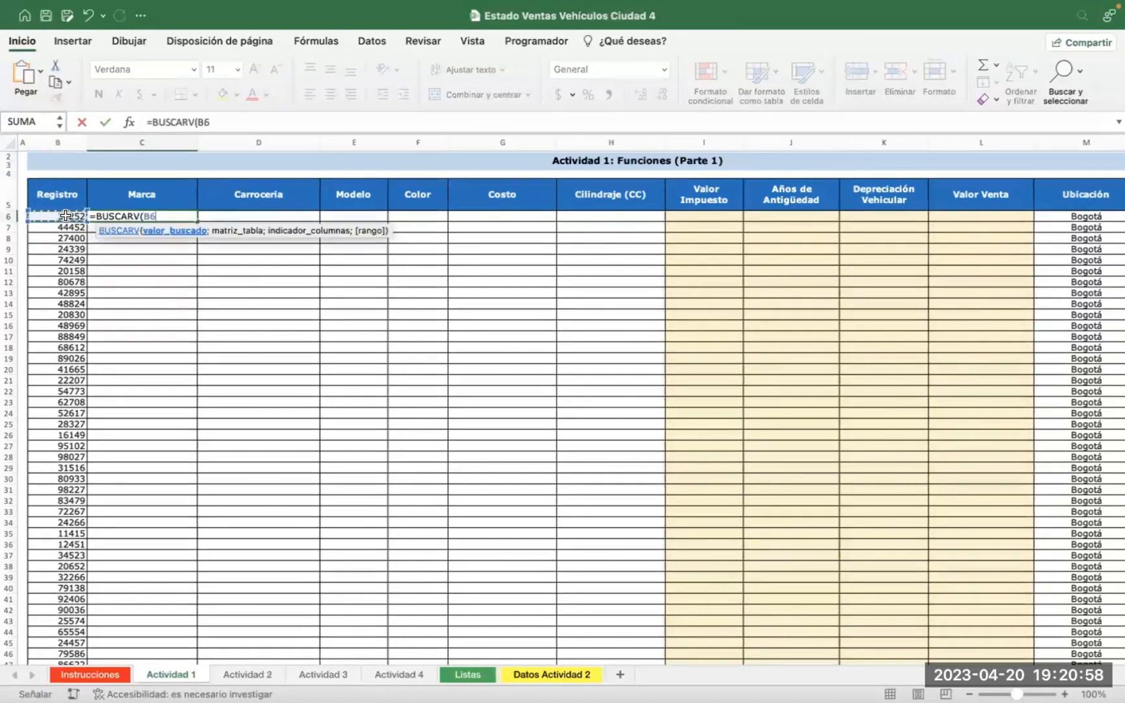
text(;)
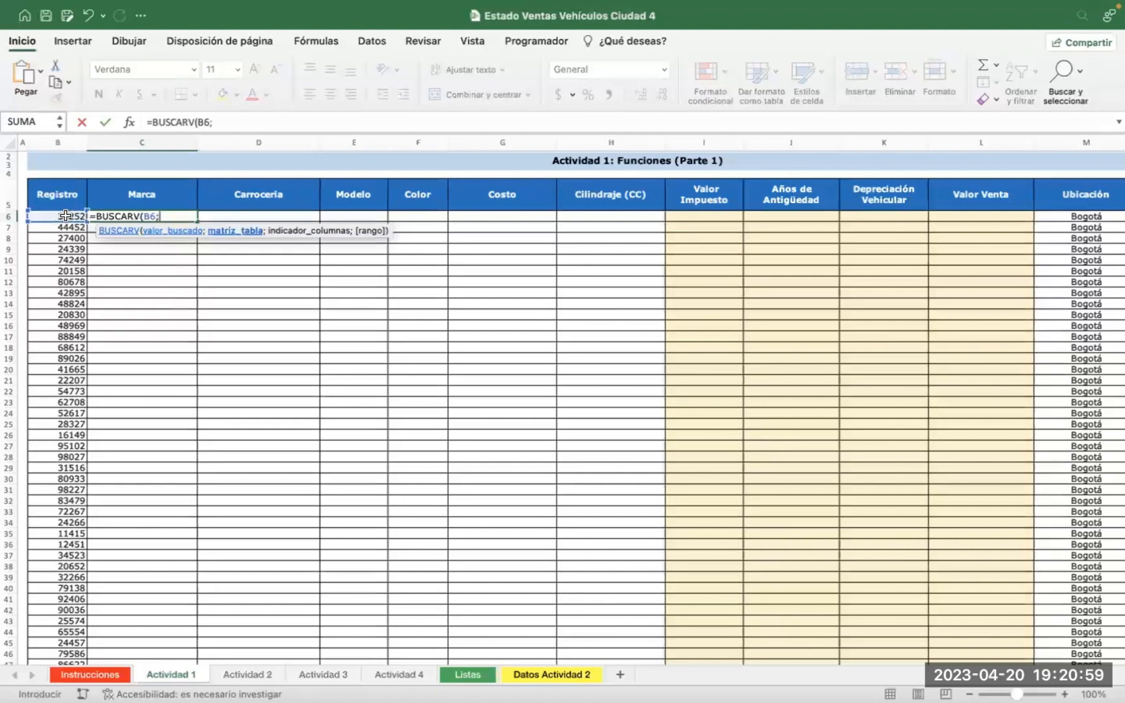
Set the formula's lookup table to columns B:H of the Datos Actividad 2 sheet
click(541, 675)
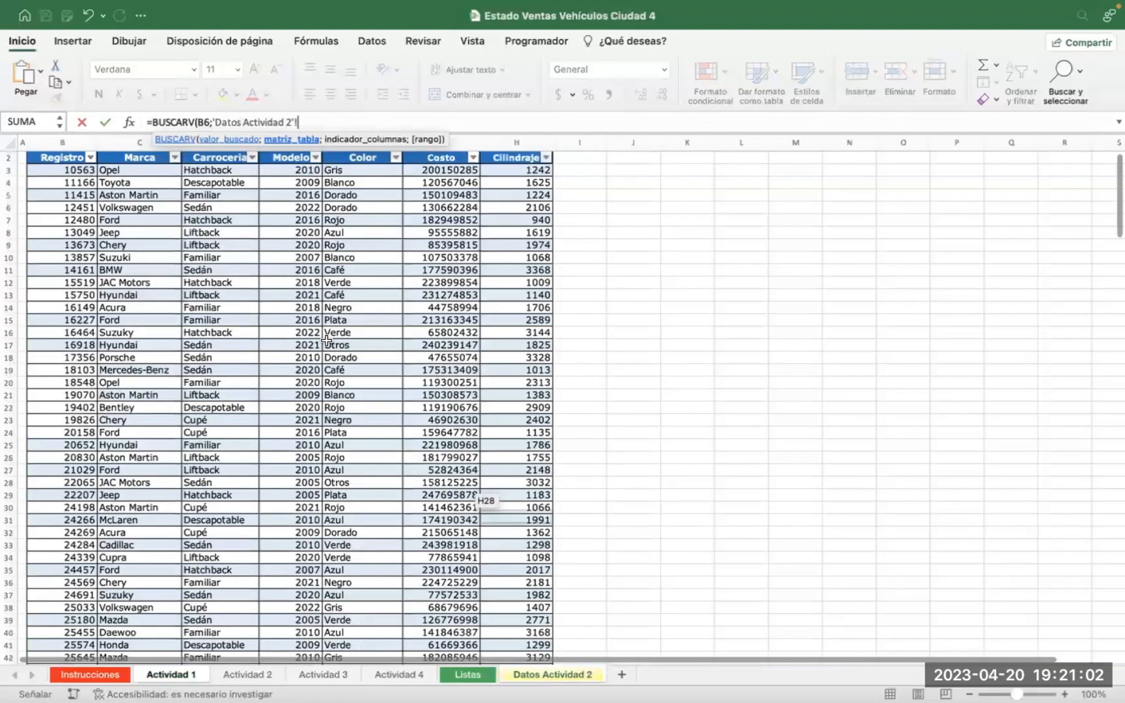
click(61, 143)
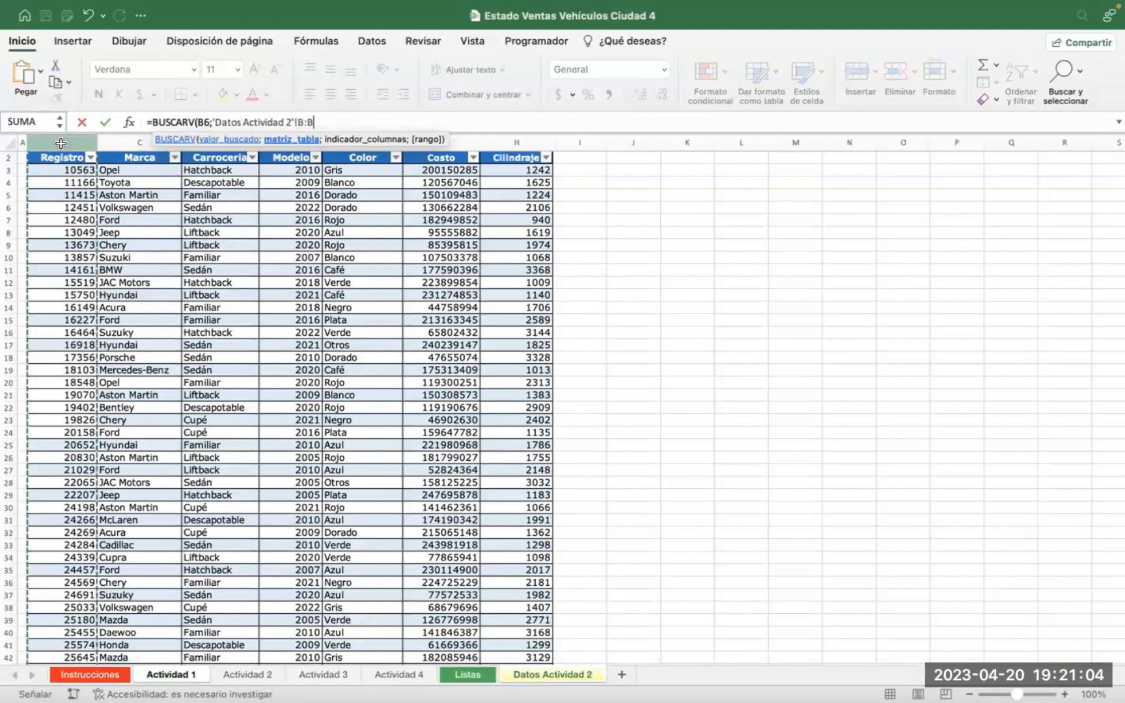
key(shift+Right)
key(shift+Right)
key(shift+Right)
key(shift+Right)
key(shift+Right)
key(shift+Right)
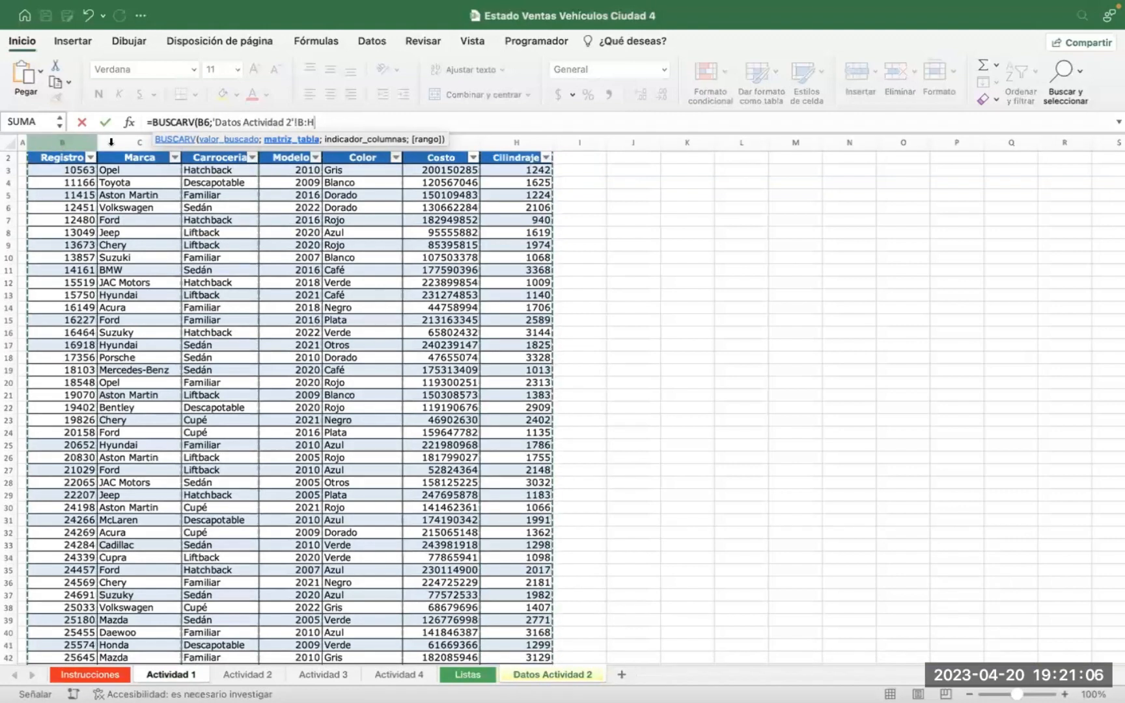
text(;)
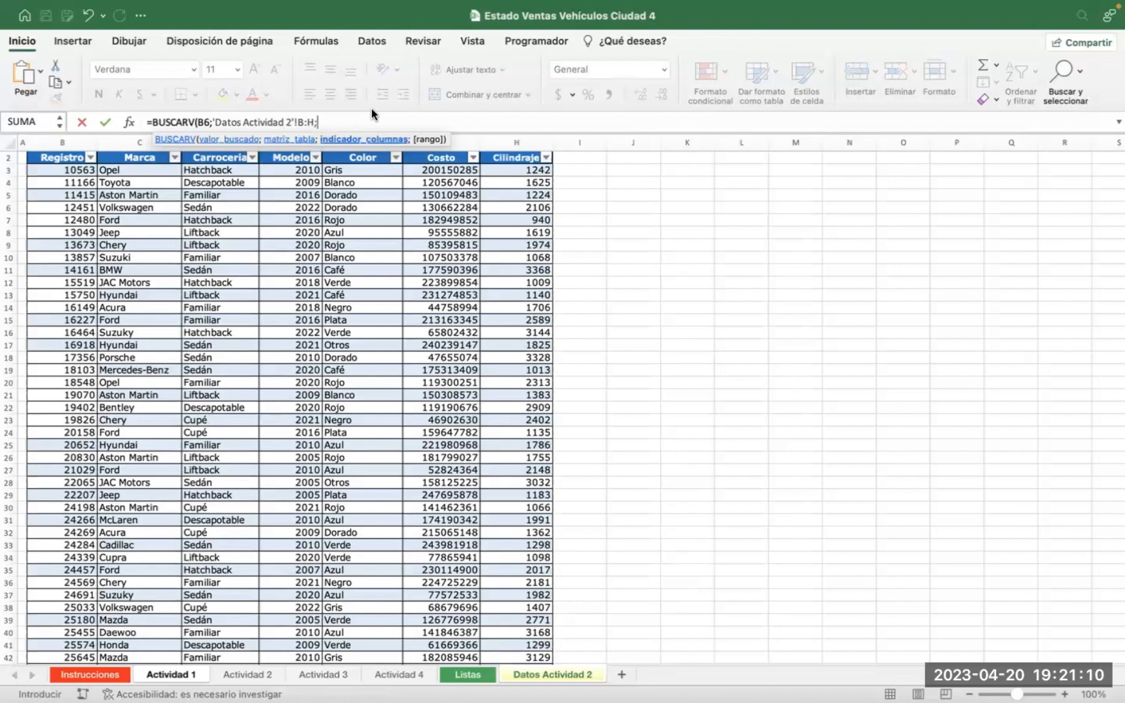
Complete the C6 formula with column index 2 and exact match FALSO
text(2;)
double_click(296, 186)
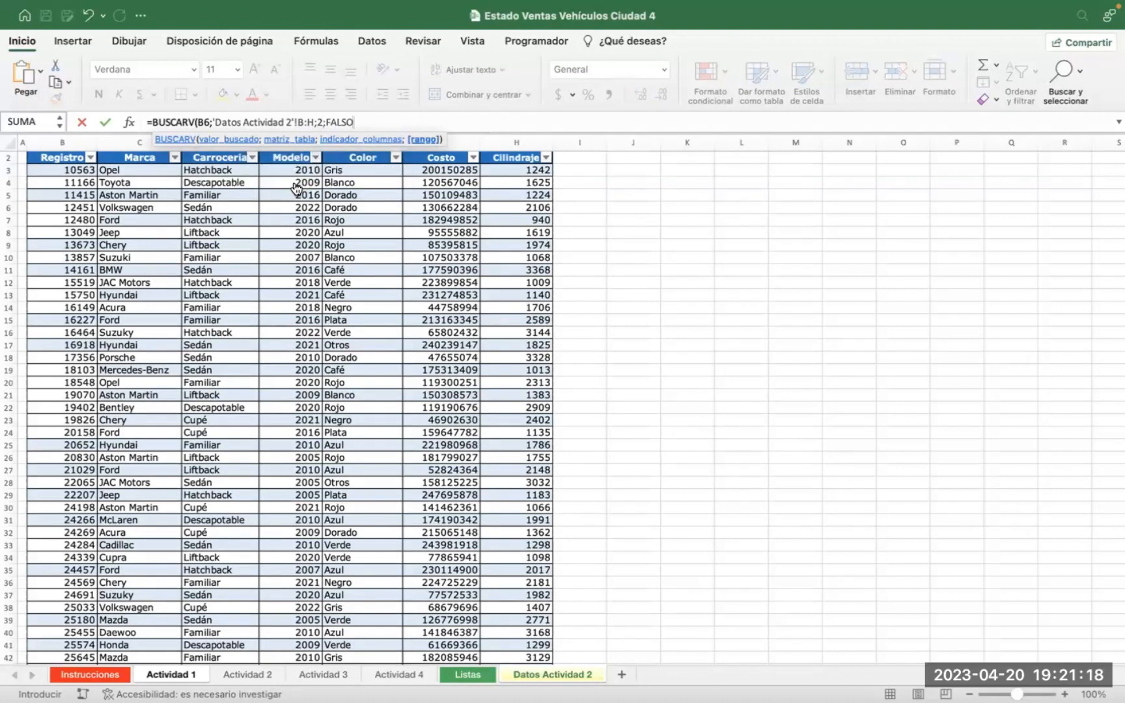
text())
key(Return)
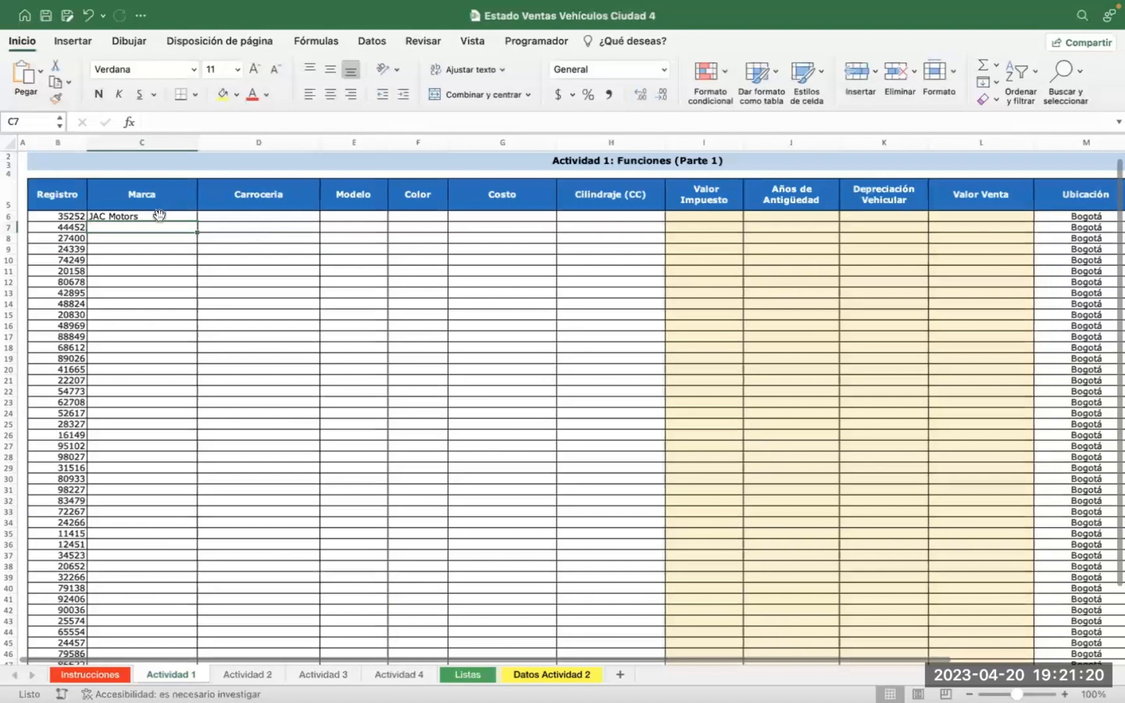
Copy the full text of the BUSCARV formula in the Marca cell C6
click(159, 217)
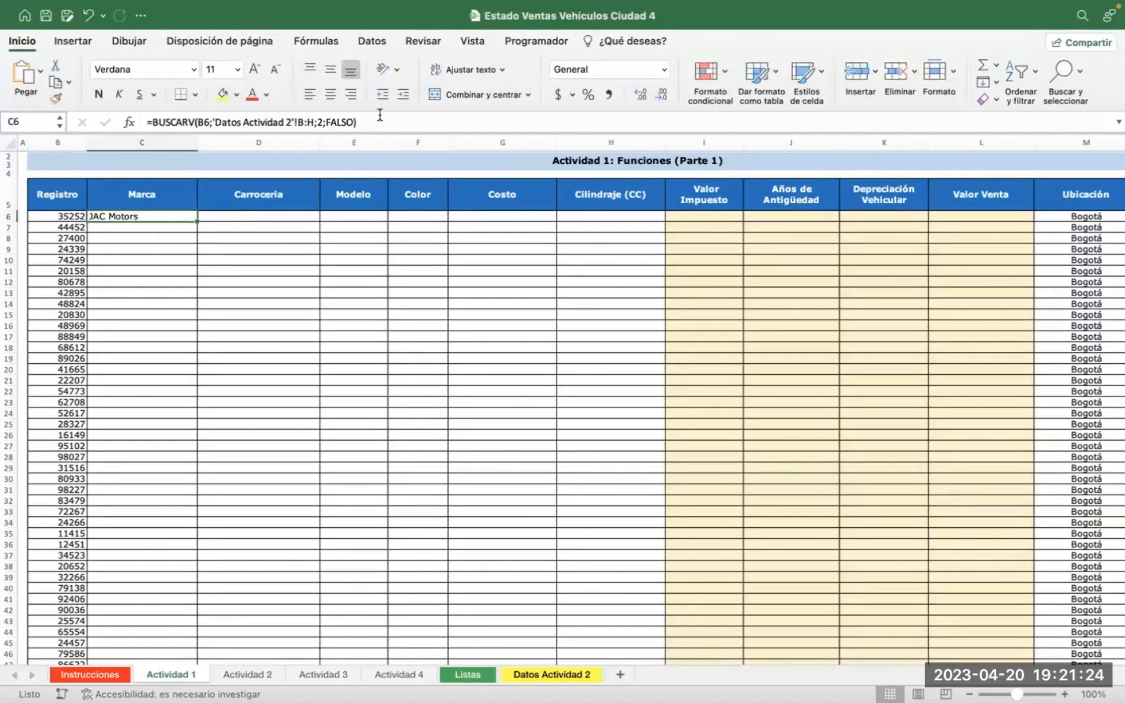
click(225, 218)
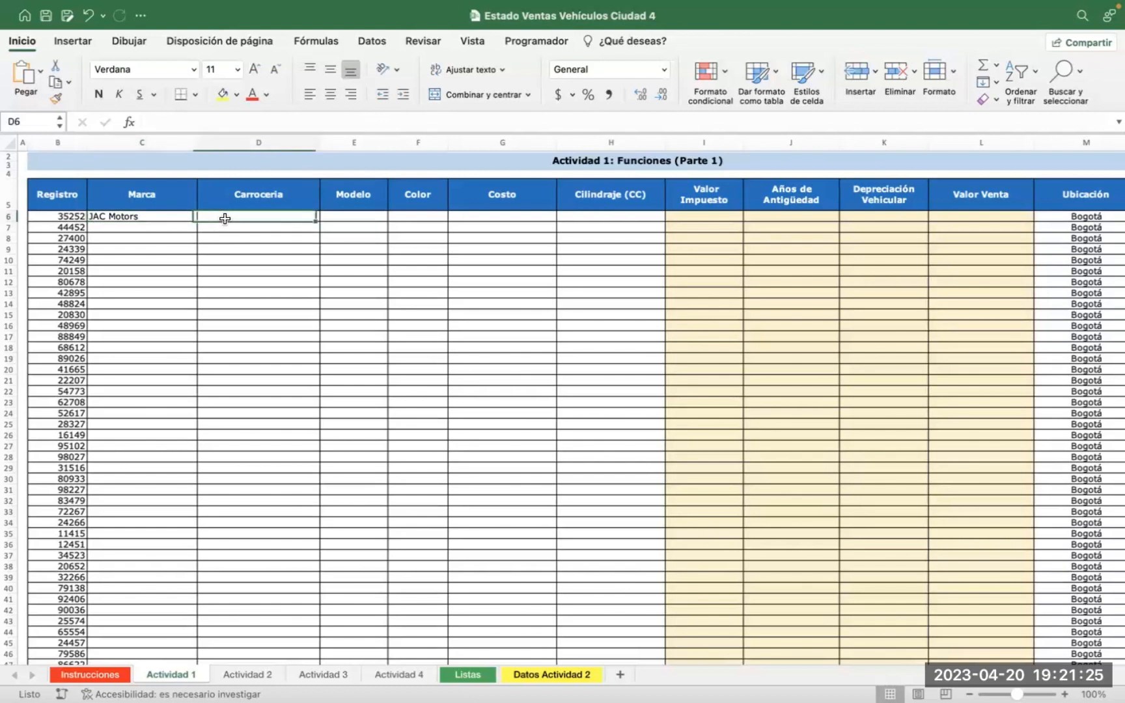
click(167, 220)
drag(357, 121, 144, 122)
key(super+c)
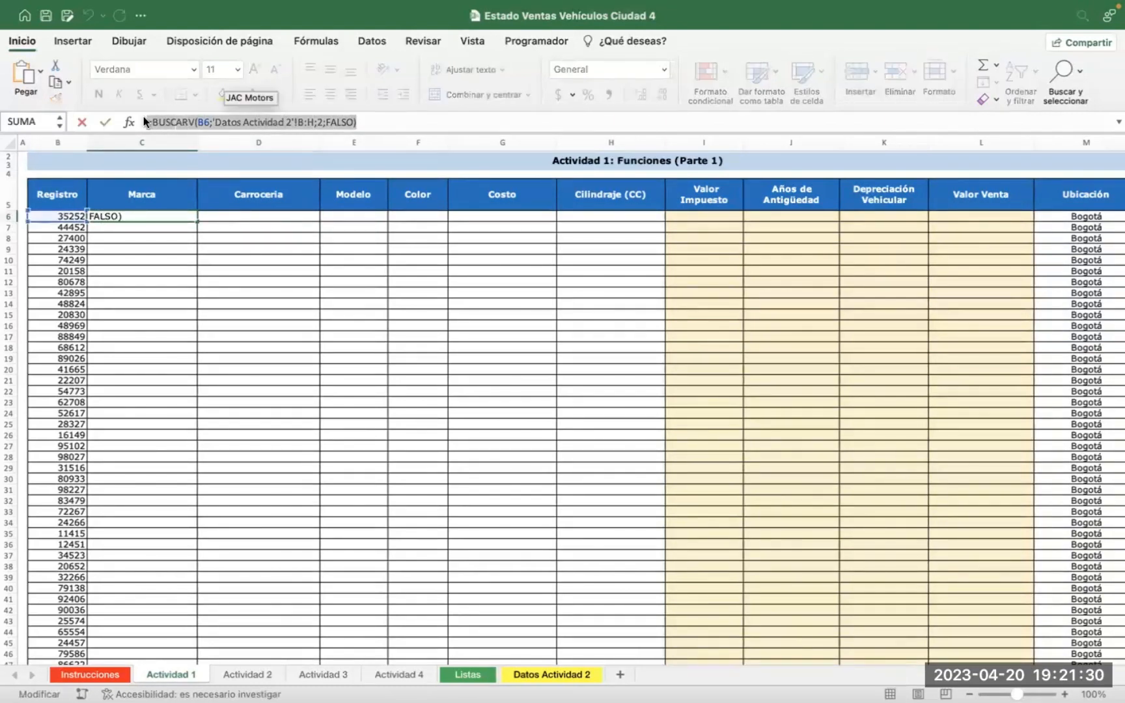
Paste the copied BUSCARV formula into the Carrocería cell D6 and set its column index to 3
click(229, 217)
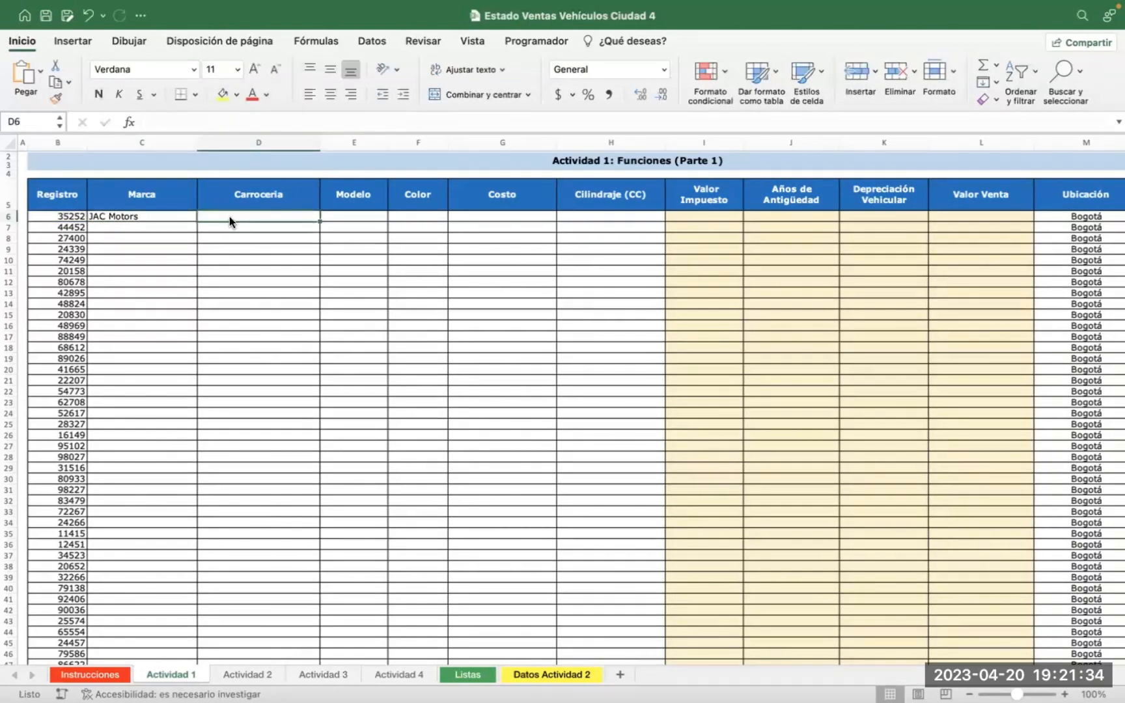
key(super+v)
click(319, 119)
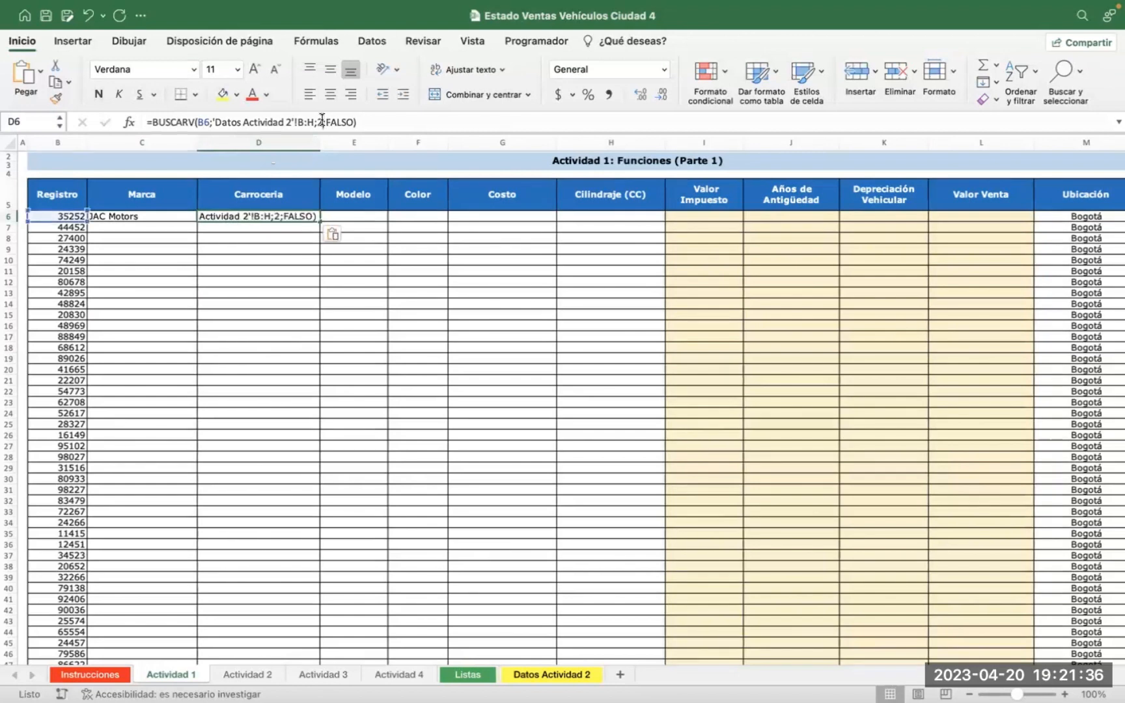
key(BackSpace)
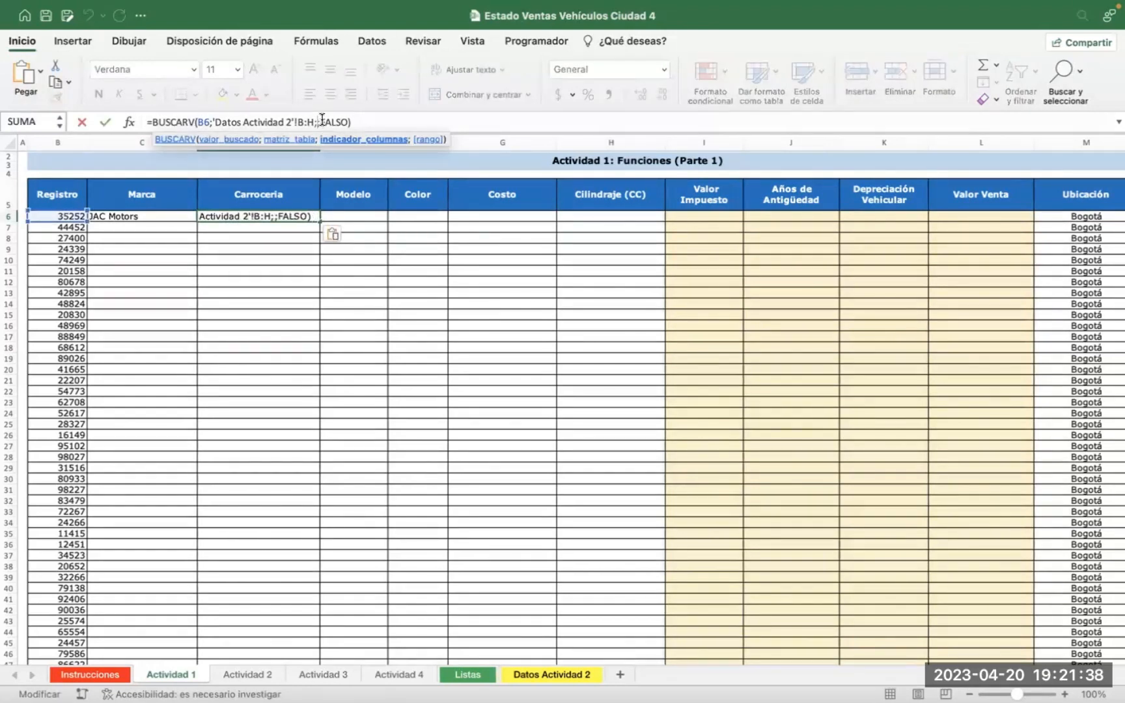
text(3)
click(362, 121)
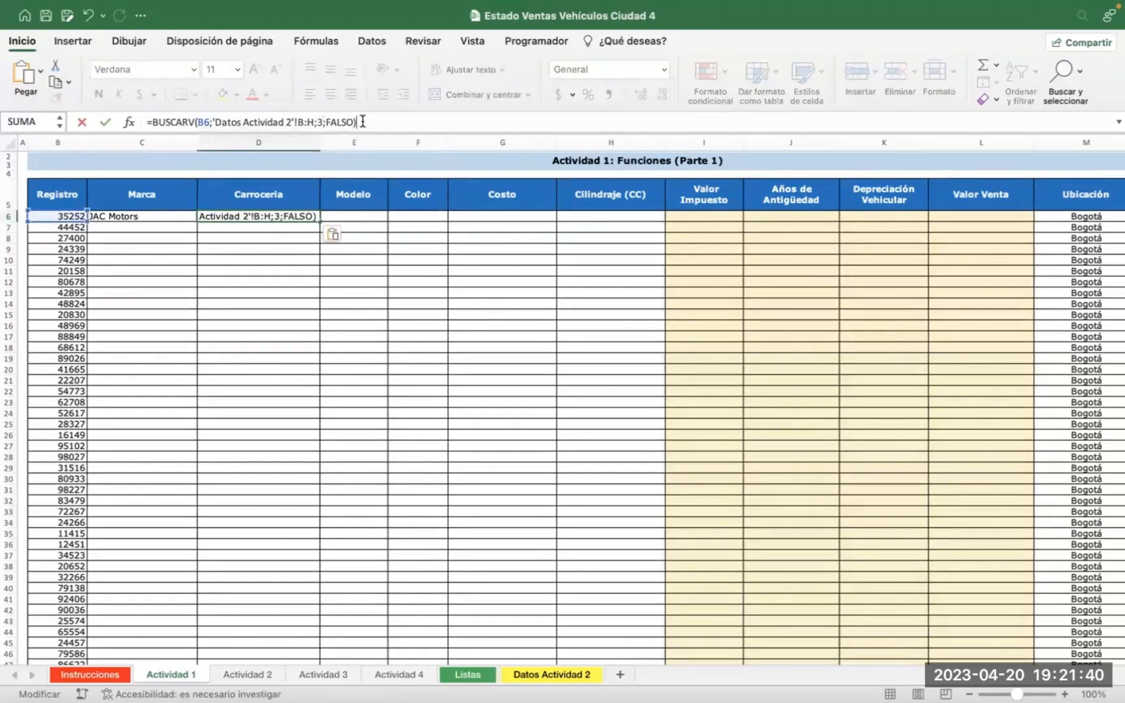
key(Return)
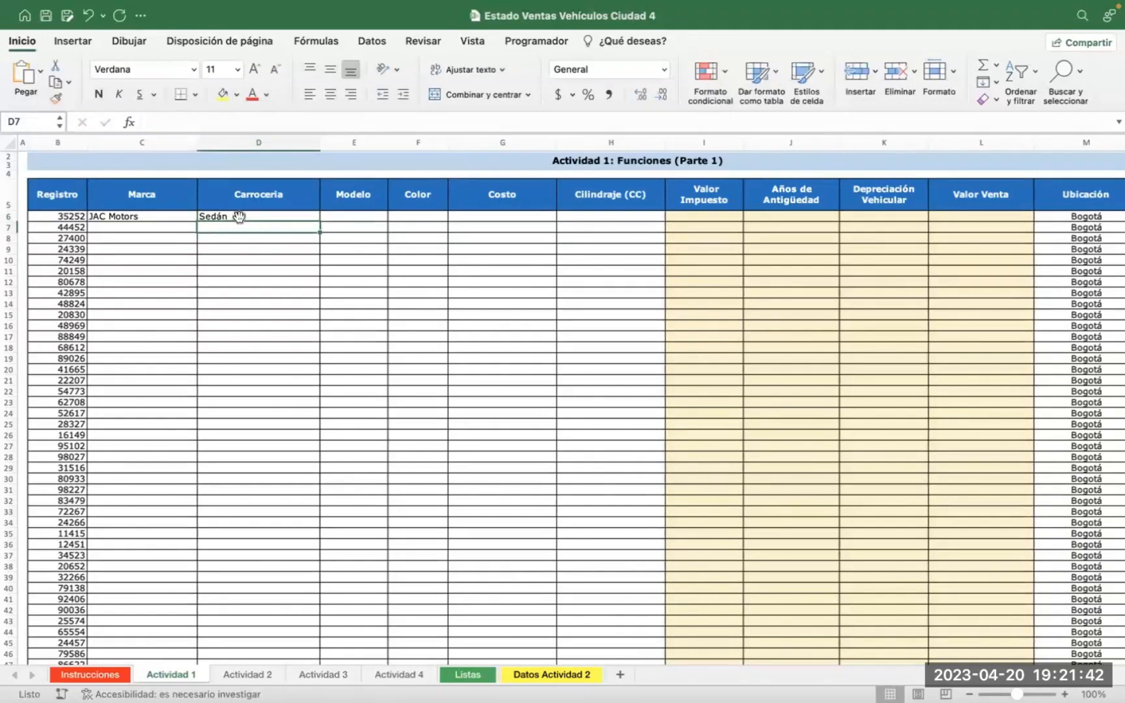
Paste the copied BUSCARV formula into the Modelo cell E6 and set its column index to 4
click(255, 216)
click(342, 216)
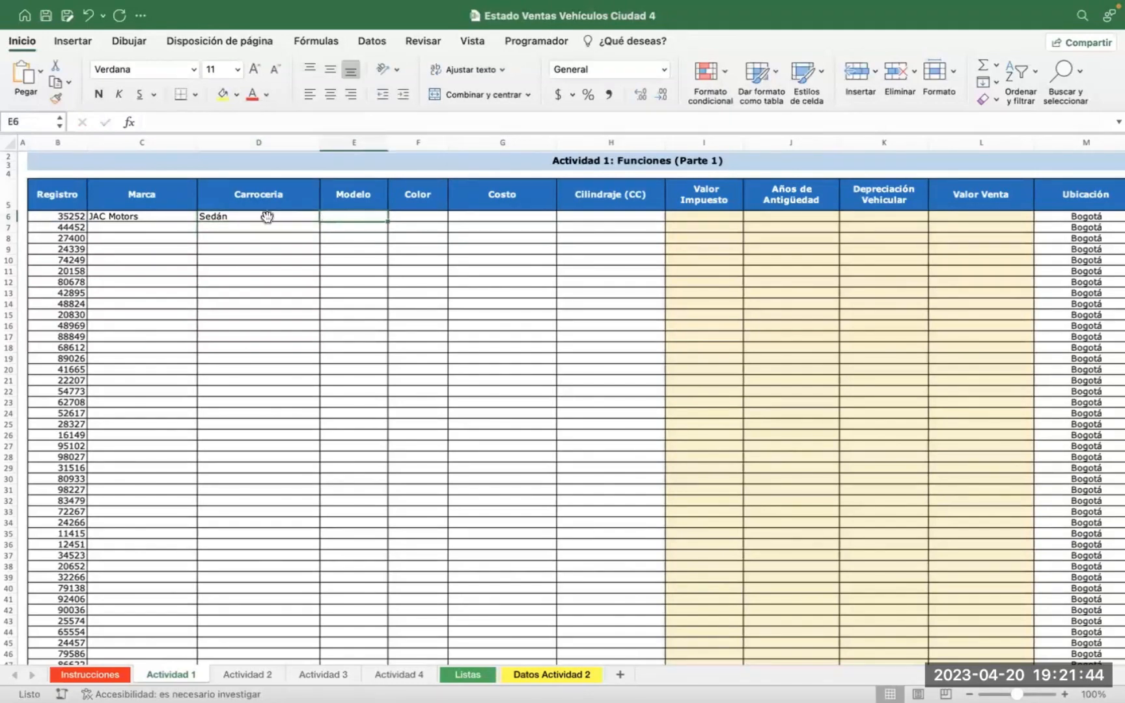
click(264, 217)
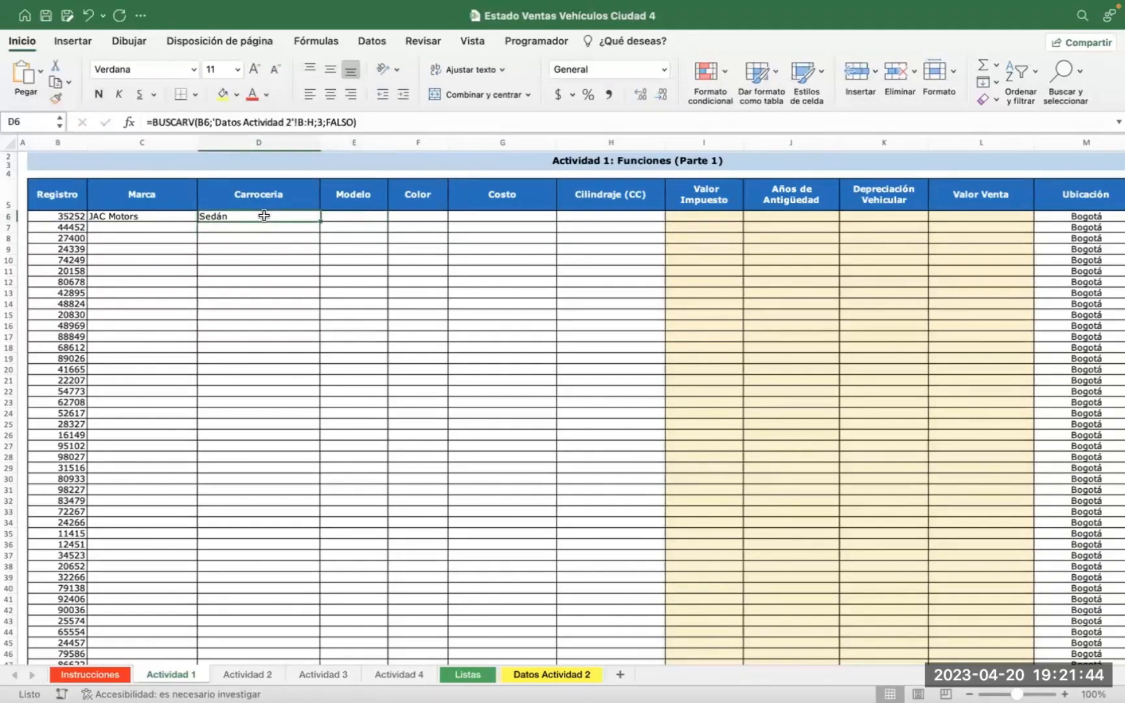
click(338, 215)
click(262, 123)
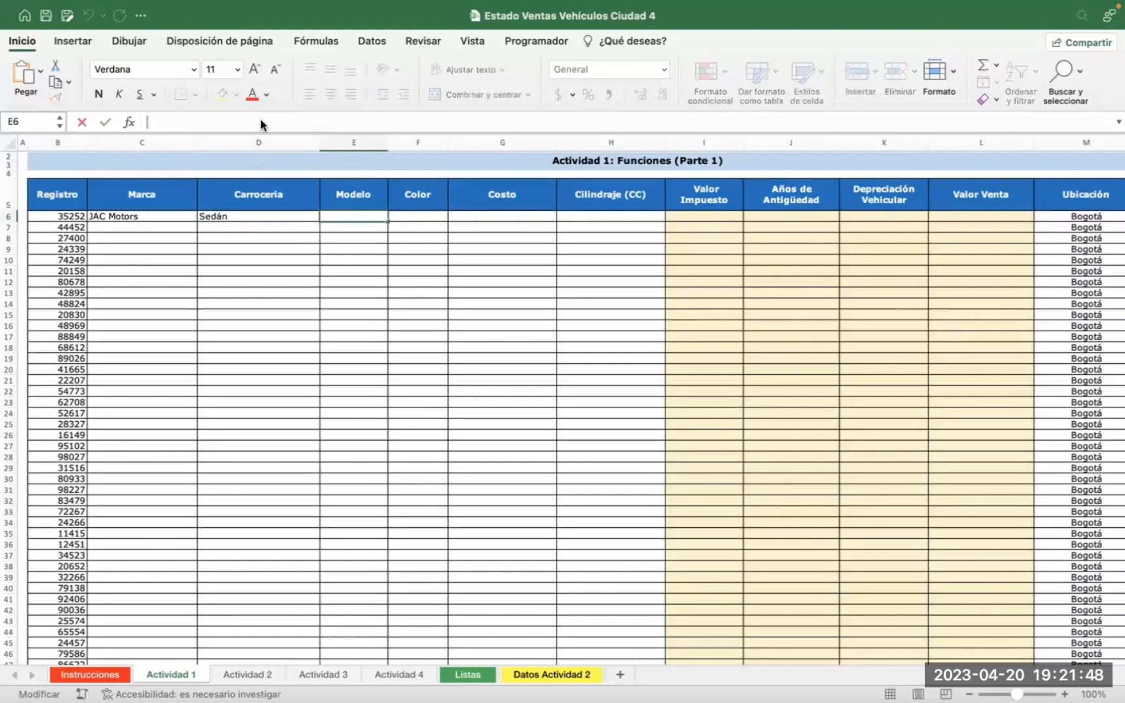
key(super+v)
click(320, 120)
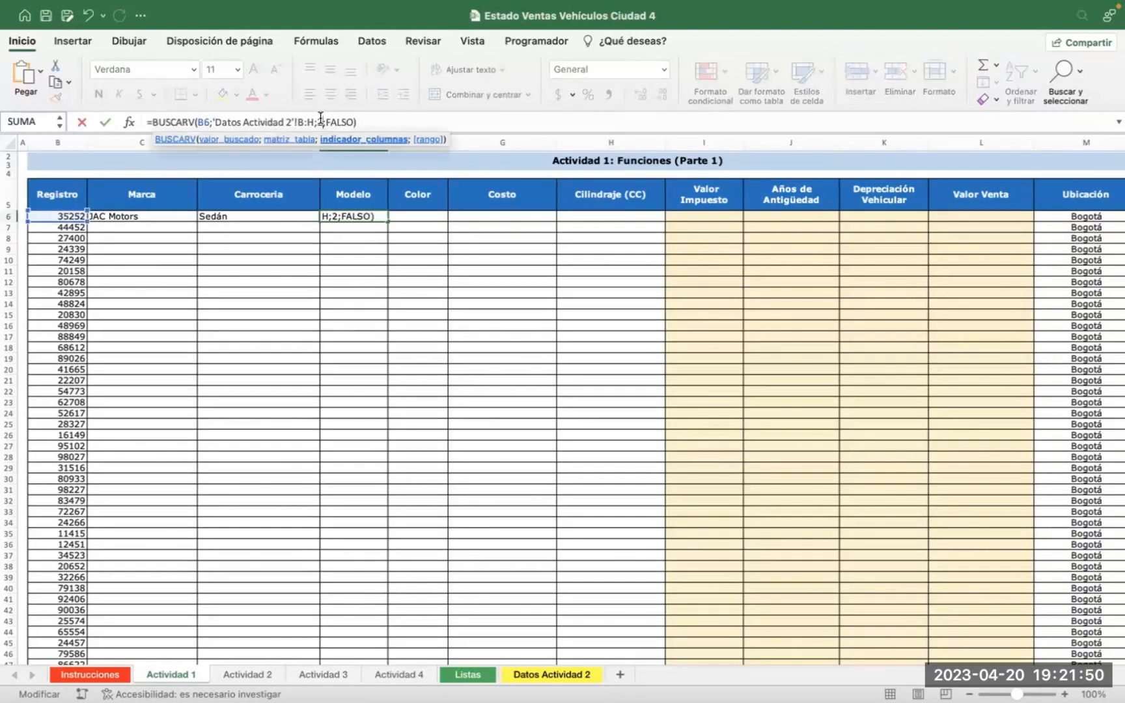
key(BackSpace)
text(4)
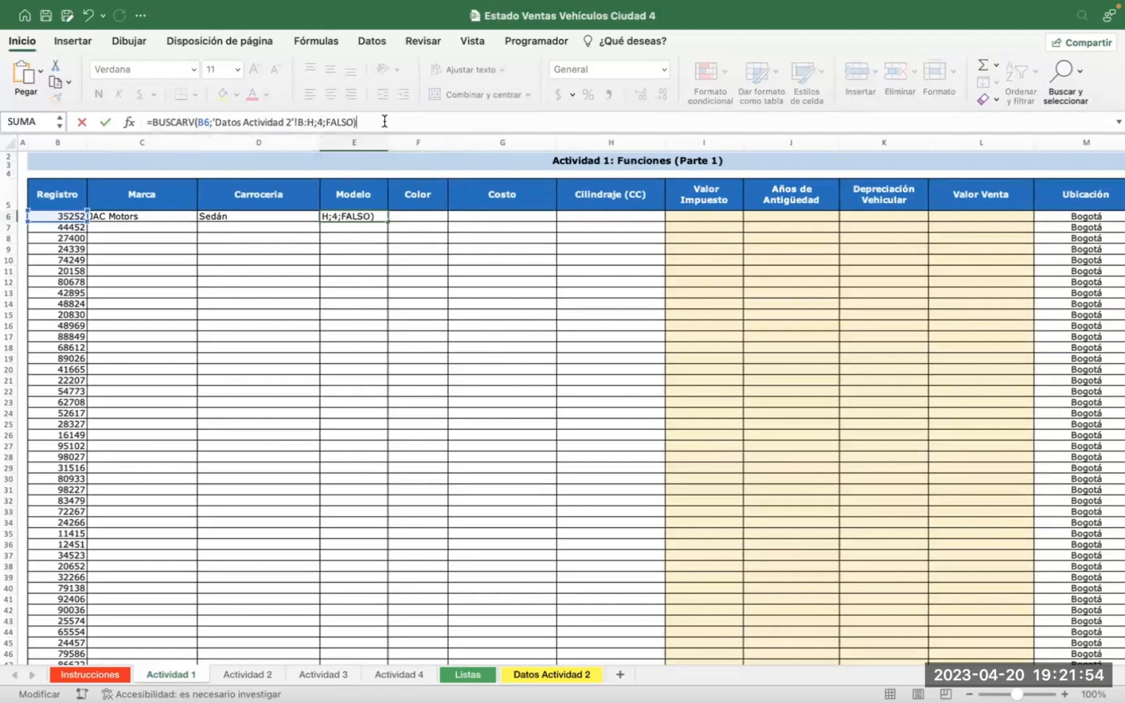
key(Return)
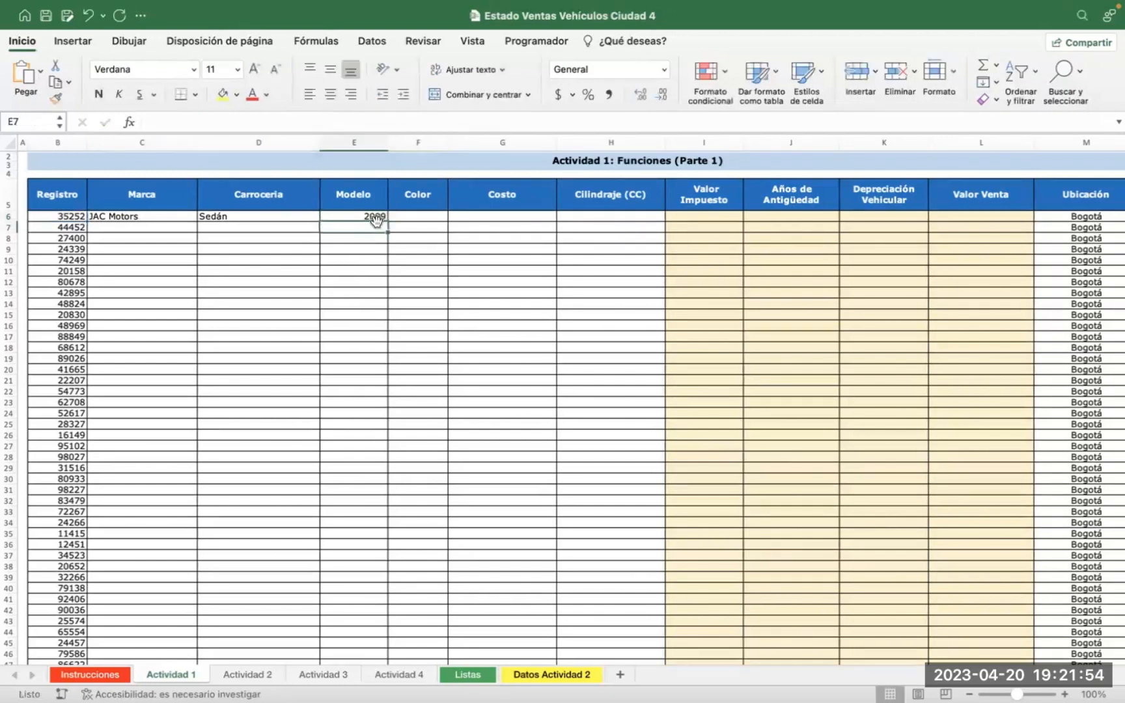
Paste the copied BUSCARV formula into the Color cell F6 and set its column index to 5
click(415, 217)
click(291, 123)
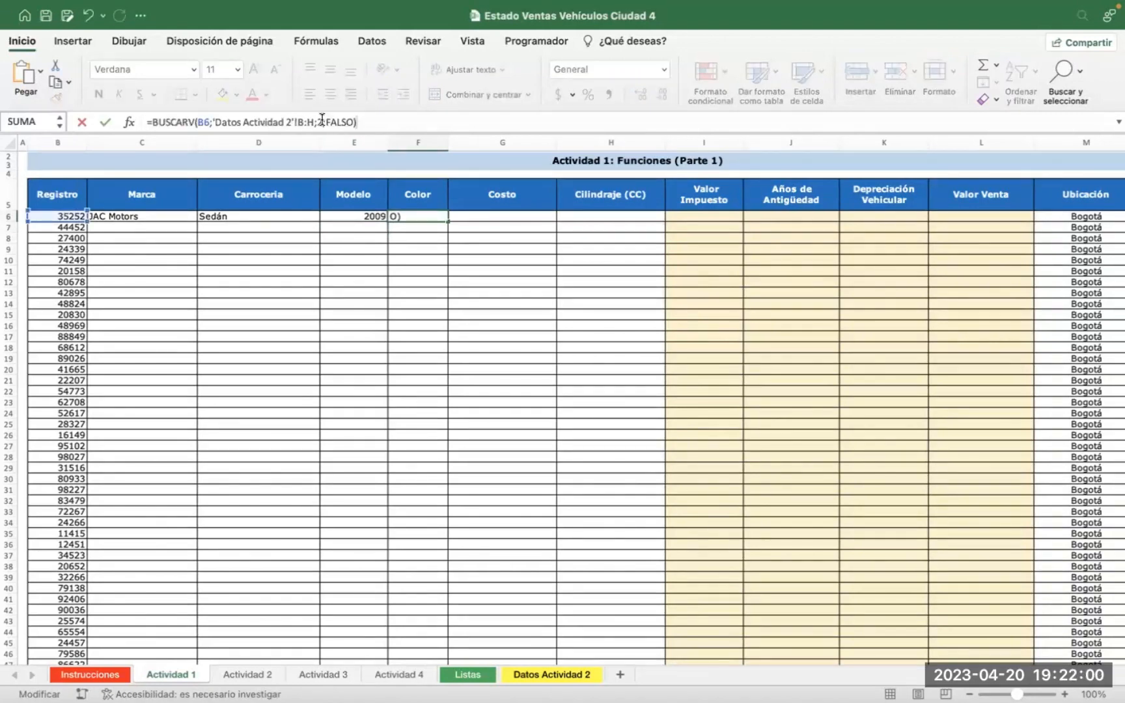
click(320, 122)
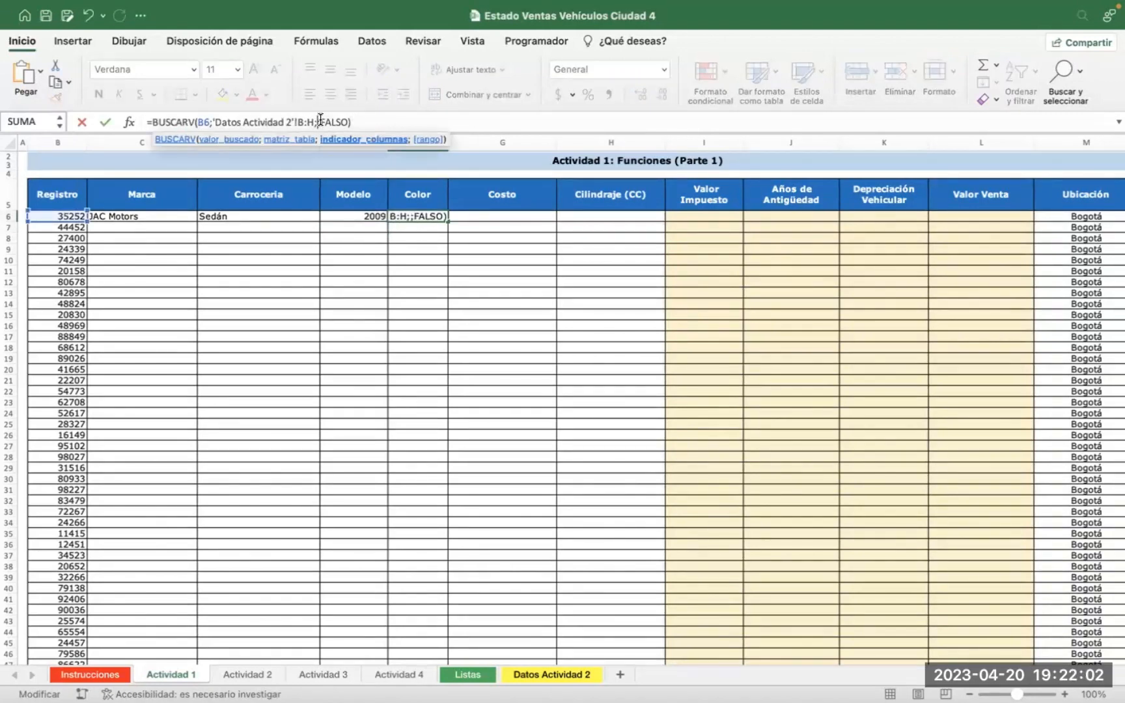
text(5)
key(Return)
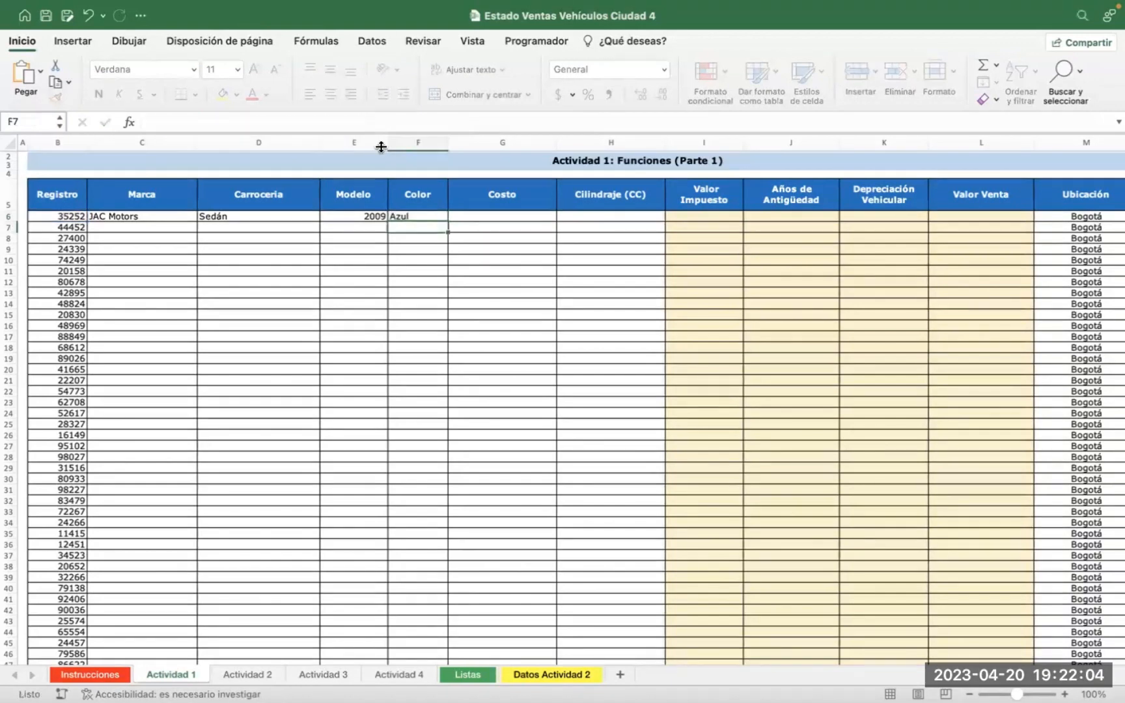
Paste the copied BUSCARV formula into the Costo cell G6 and set its column index to 6
key(Up)
key(Right)
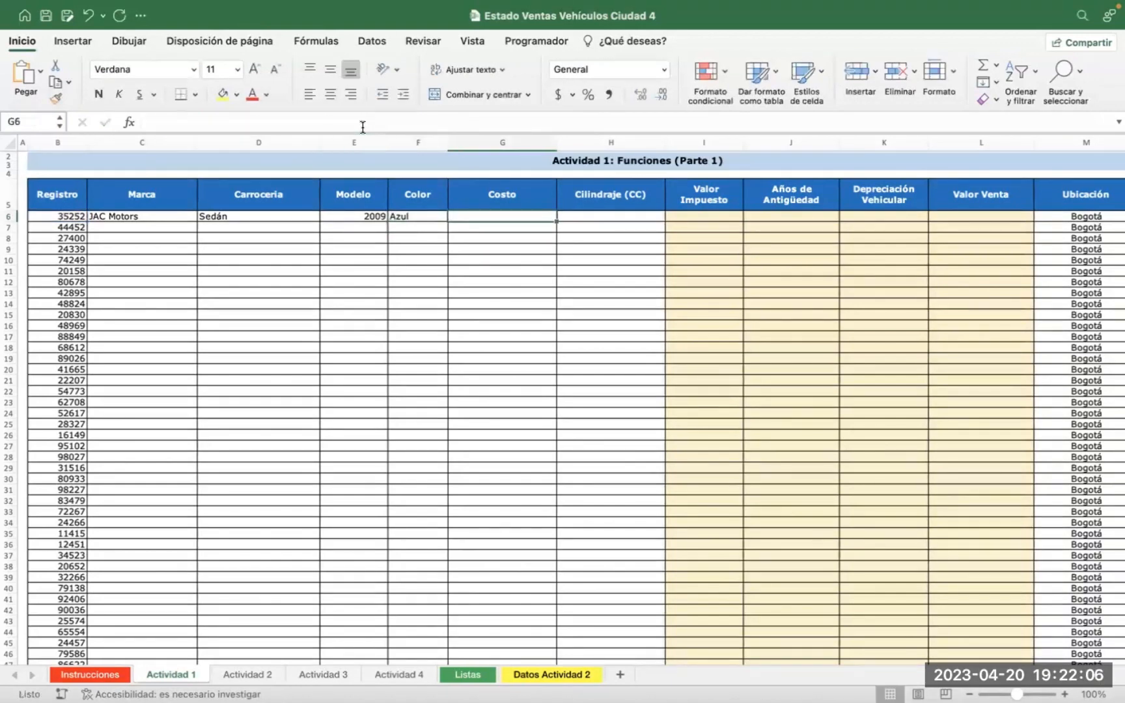
click(363, 125)
text(=BUSCARV(B6;'Datos Actividad 2'!B:H;2;FALSO))
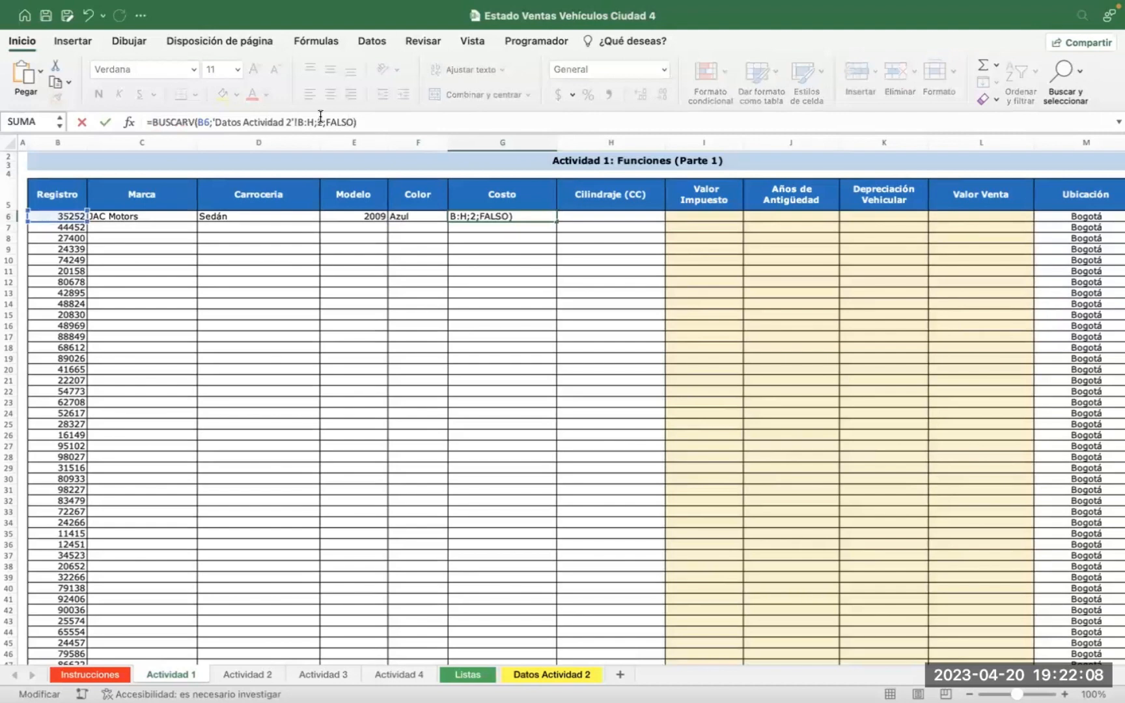
click(320, 117)
key(BackSpace)
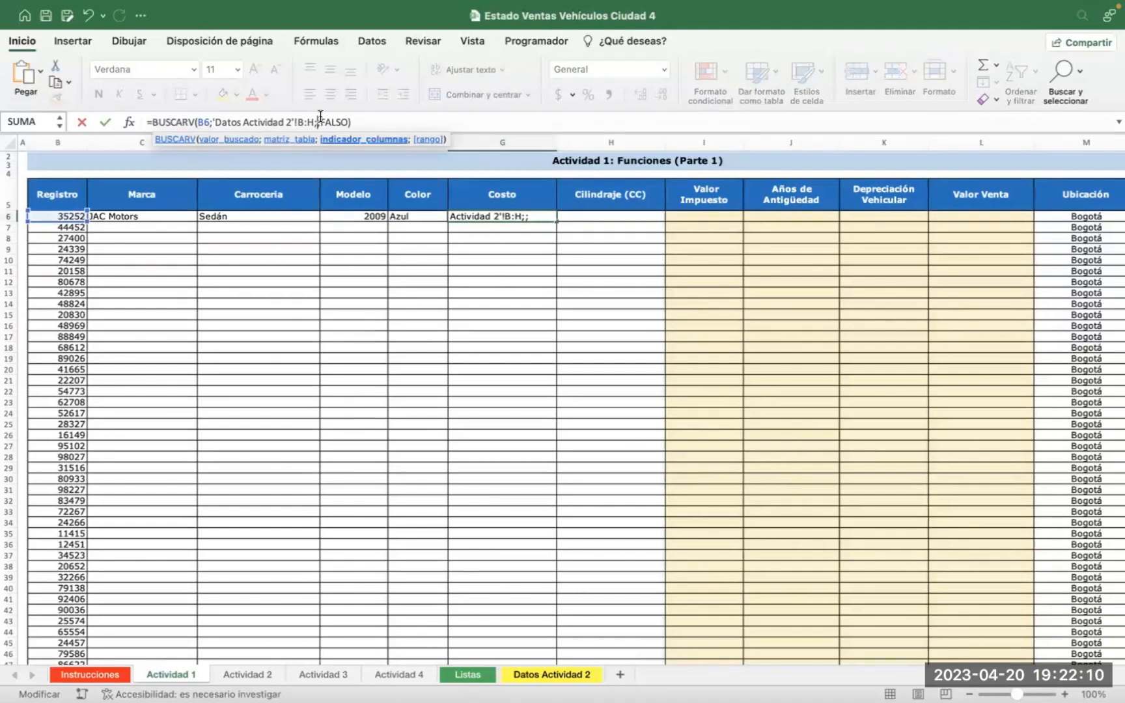
text(6)
key(Return)
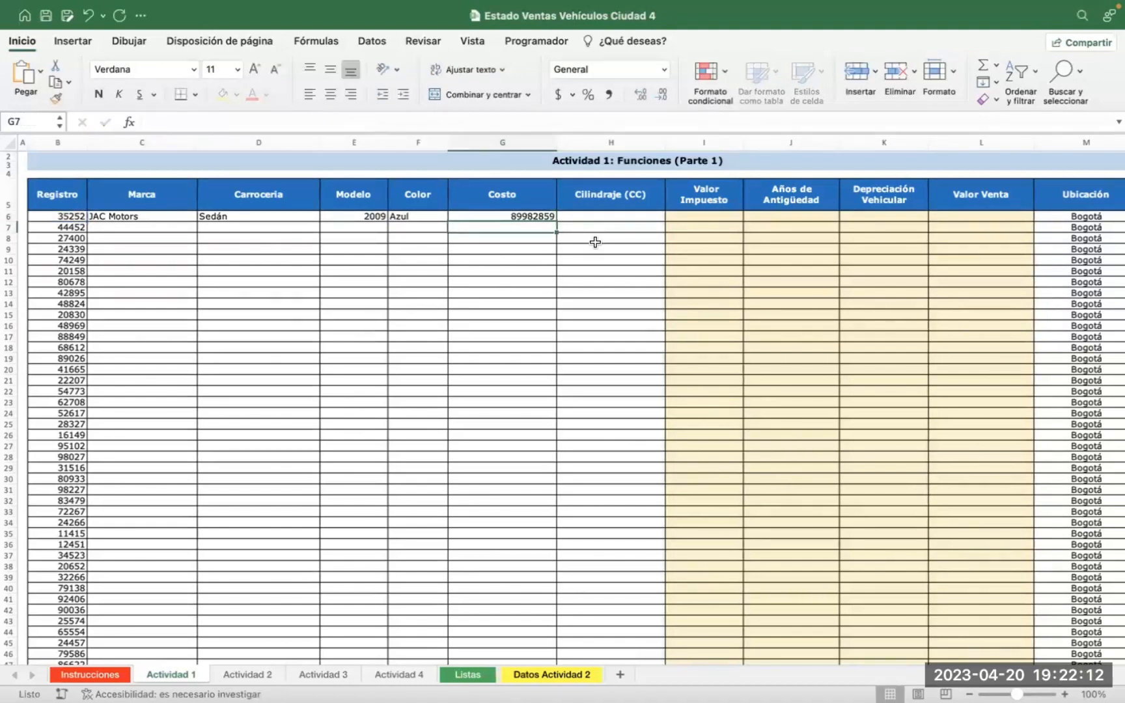
Paste the copied BUSCARV formula into the Cilindraje cell H6 and set its column index to 6
click(591, 217)
click(331, 122)
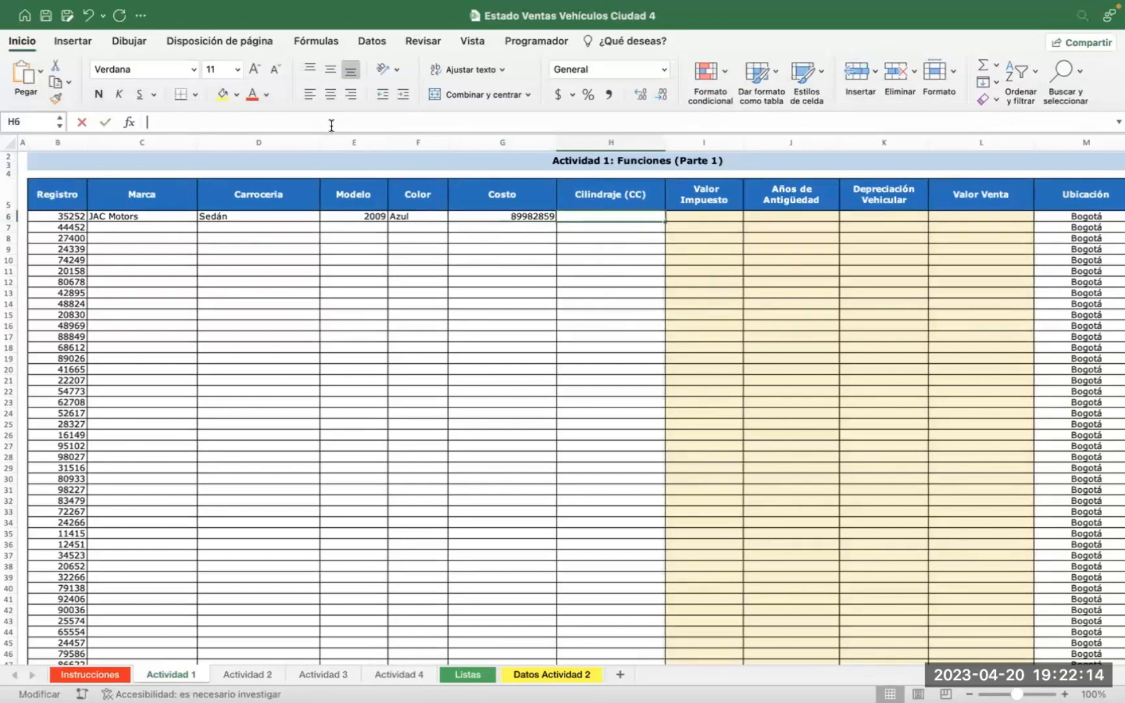
text(=BUSCARV(B6;'Datos Actividad 2'!B:H;2;FALSO))
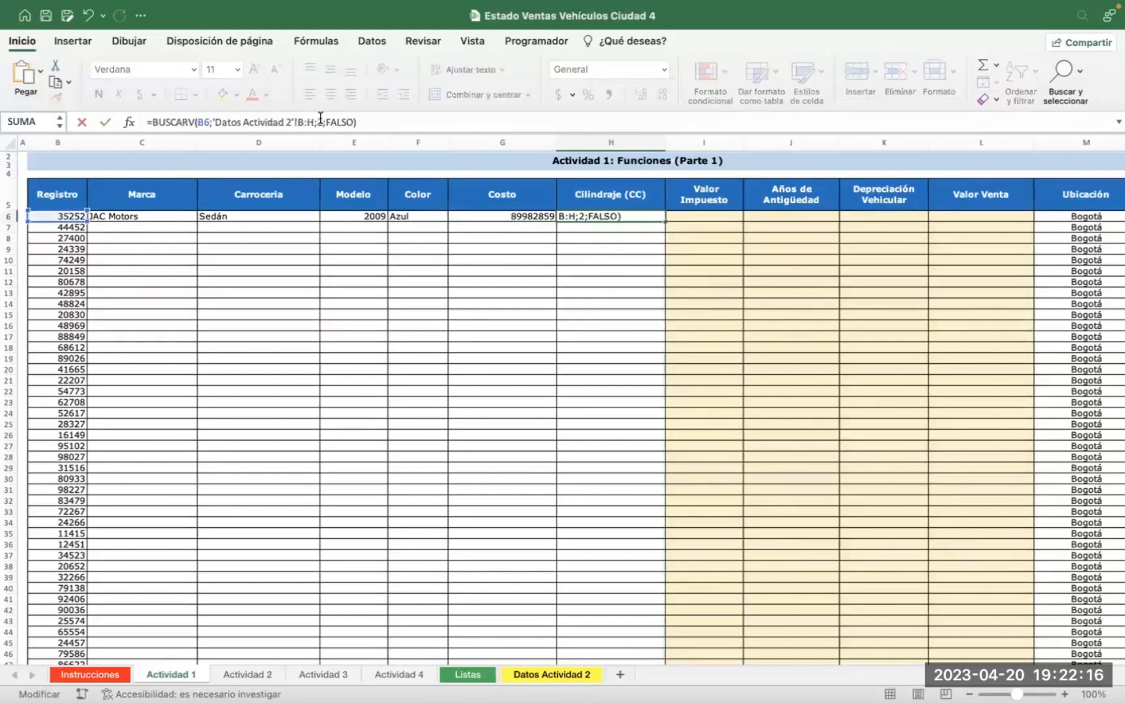
click(322, 122)
key(BackSpace)
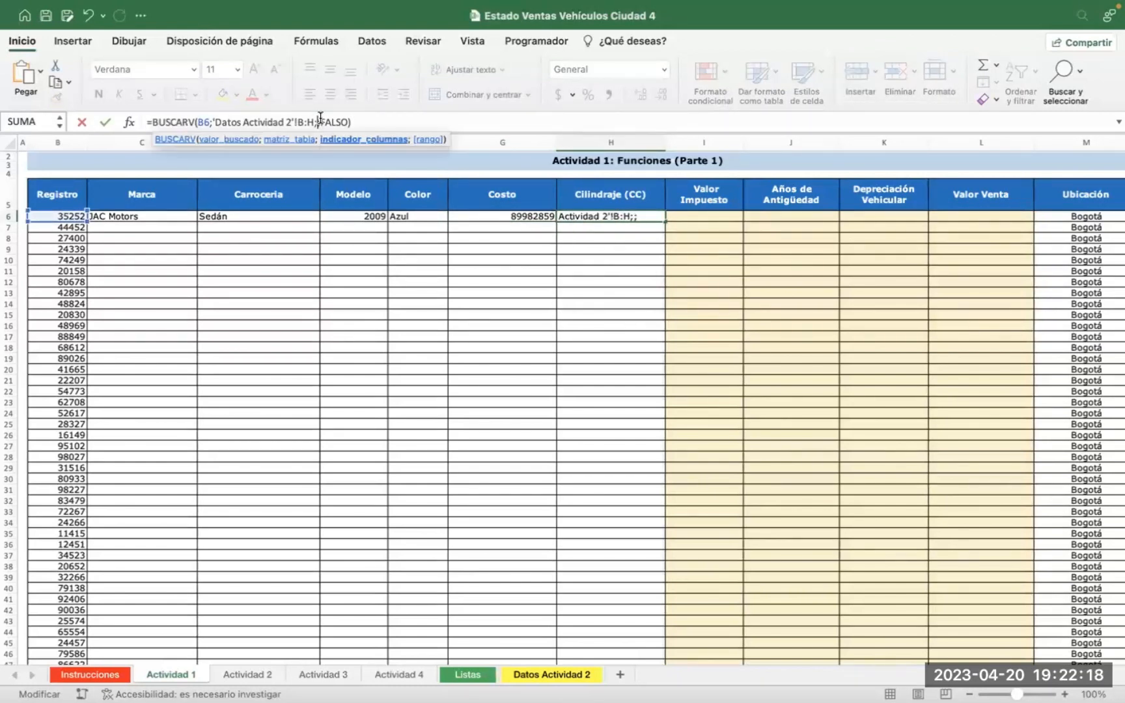
text(6)
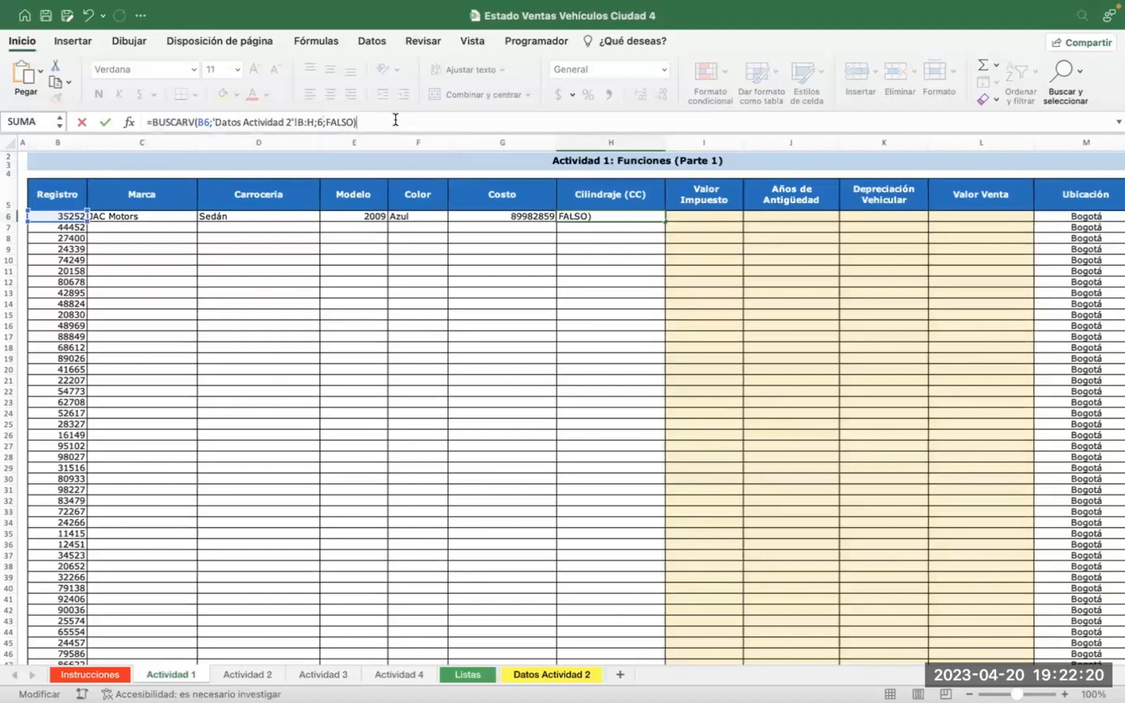
key(Return)
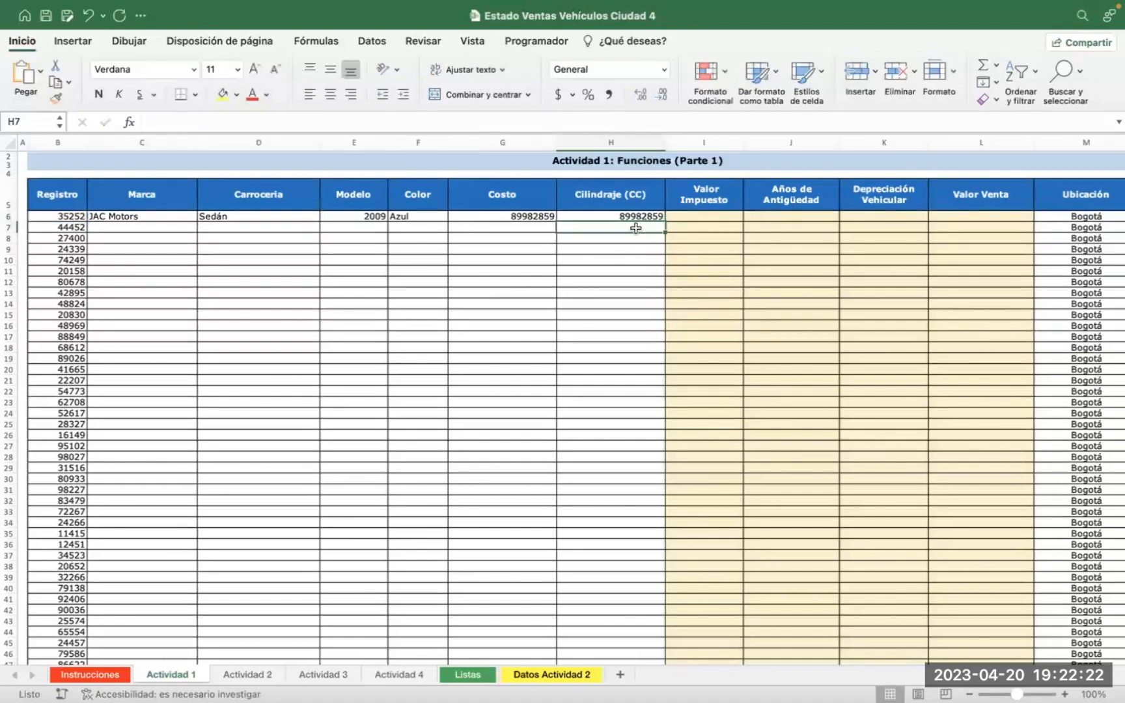
Correct the column index of the BUSCARV formula in the Cilindraje cell H6 to 7
click(606, 216)
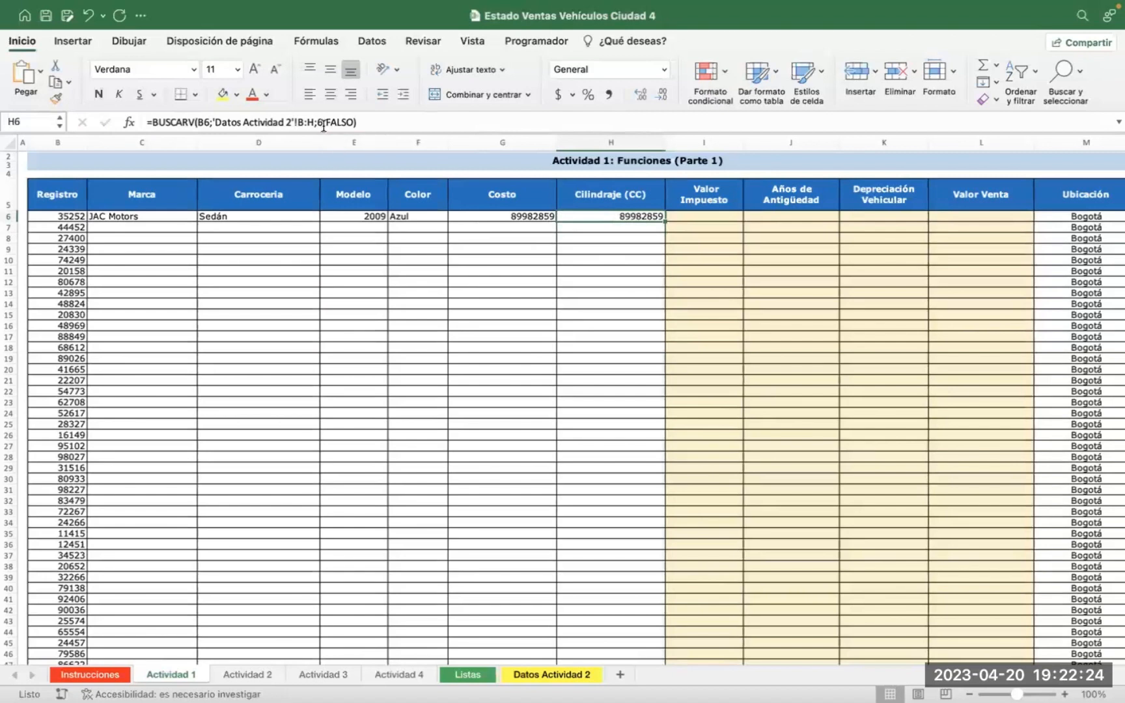
double_click(321, 121)
text(7)
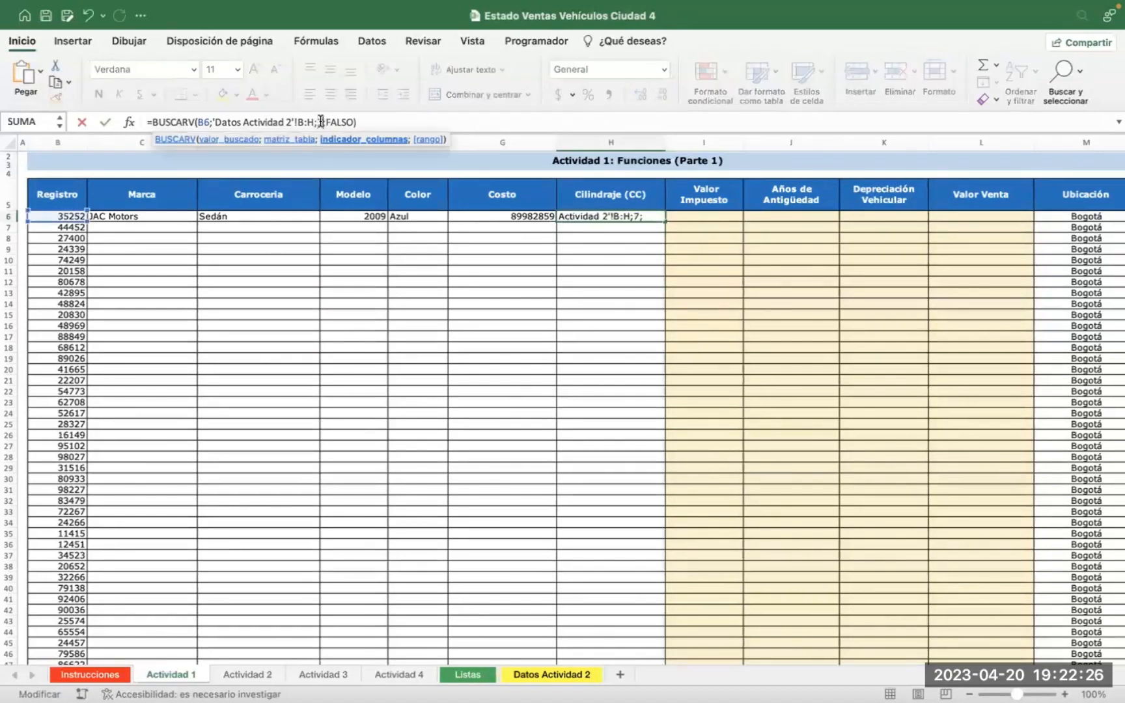
key(Return)
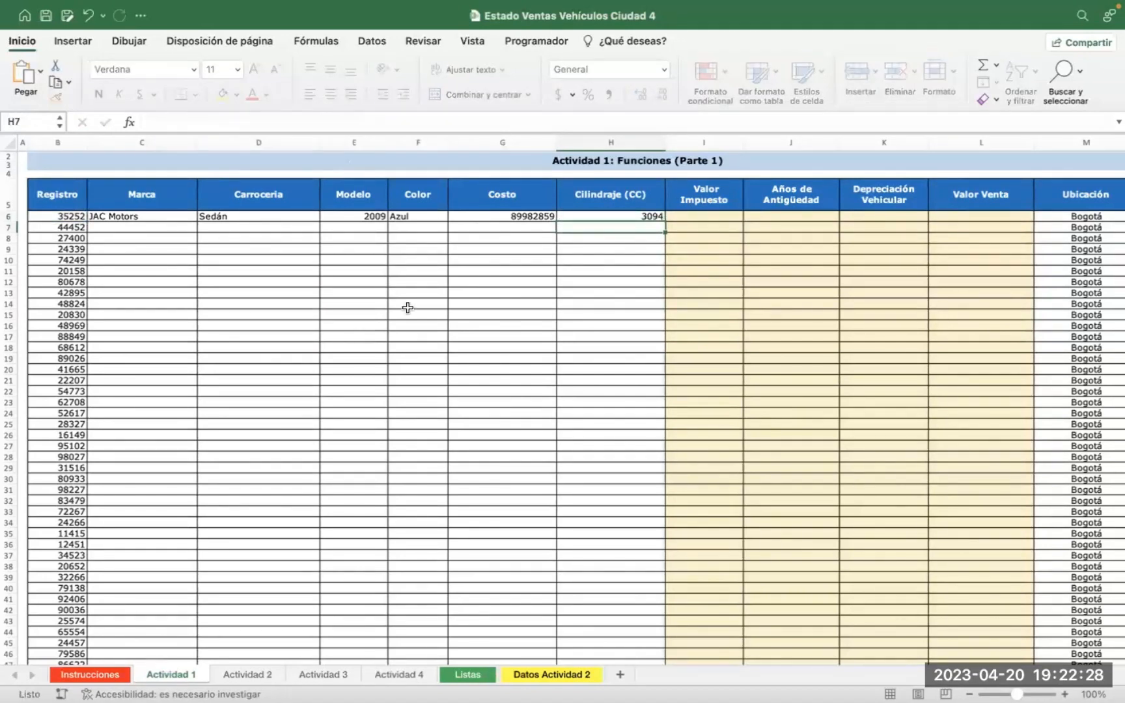
Search the Datos Actividad 2 sheet for 35252, the Registro value in B6 of Actividad 1, and select its whole row
click(163, 217)
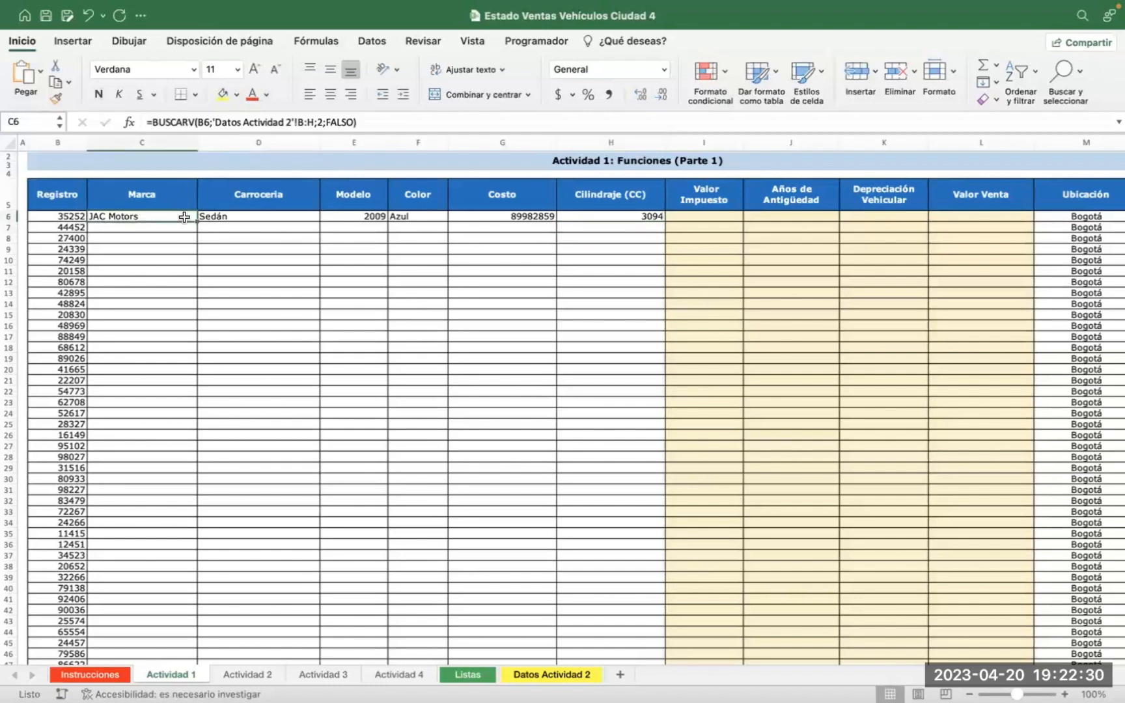
click(539, 675)
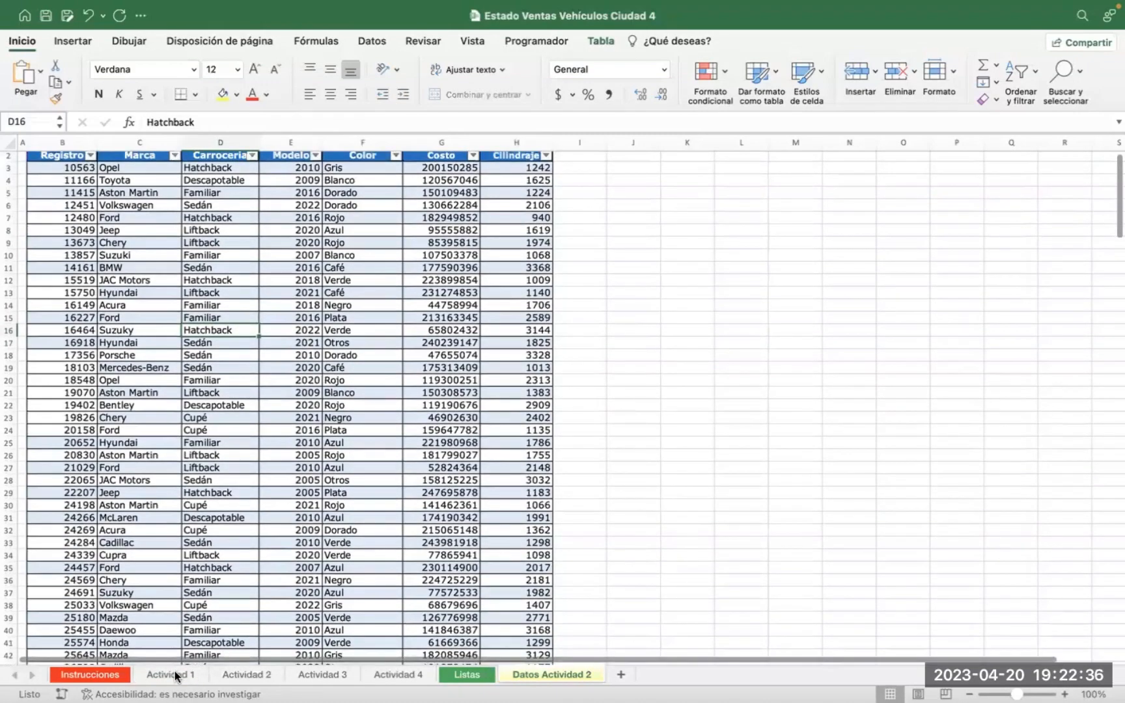
click(170, 675)
click(67, 216)
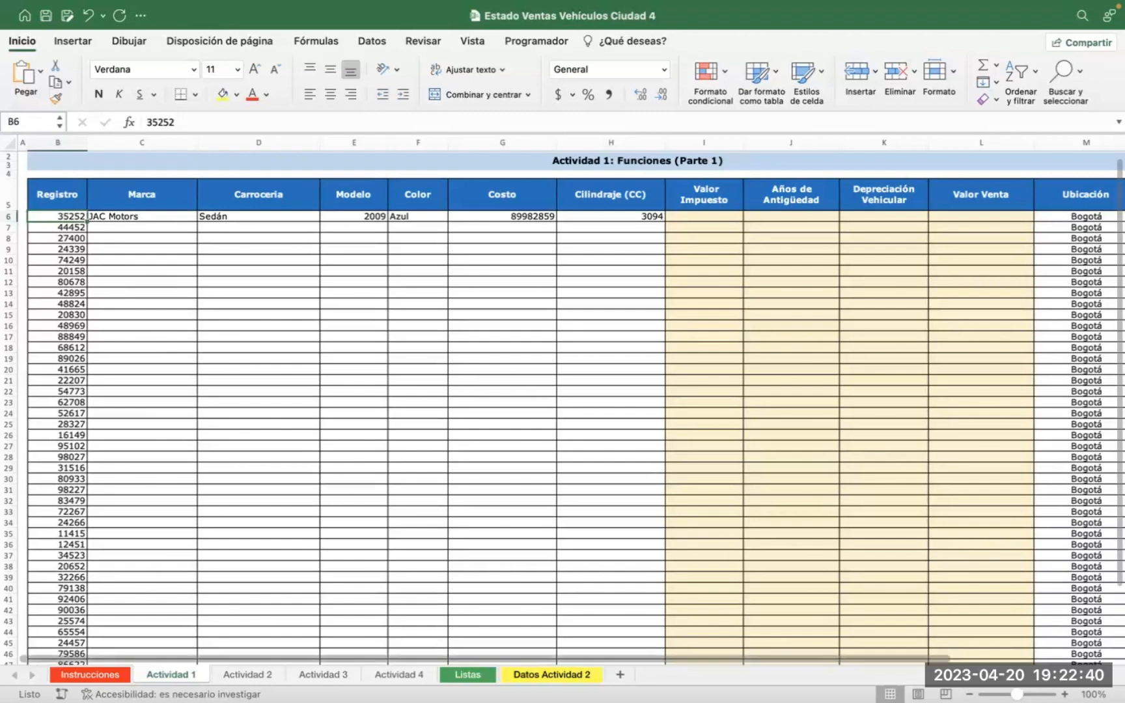
click(540, 674)
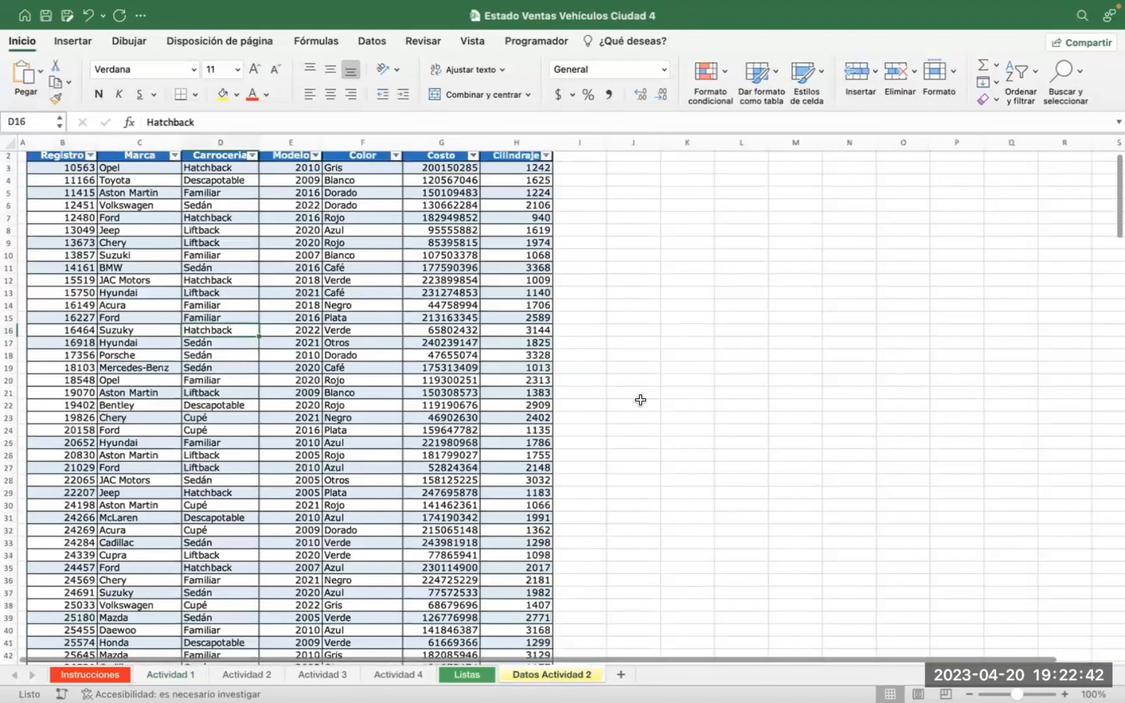
text(35252)
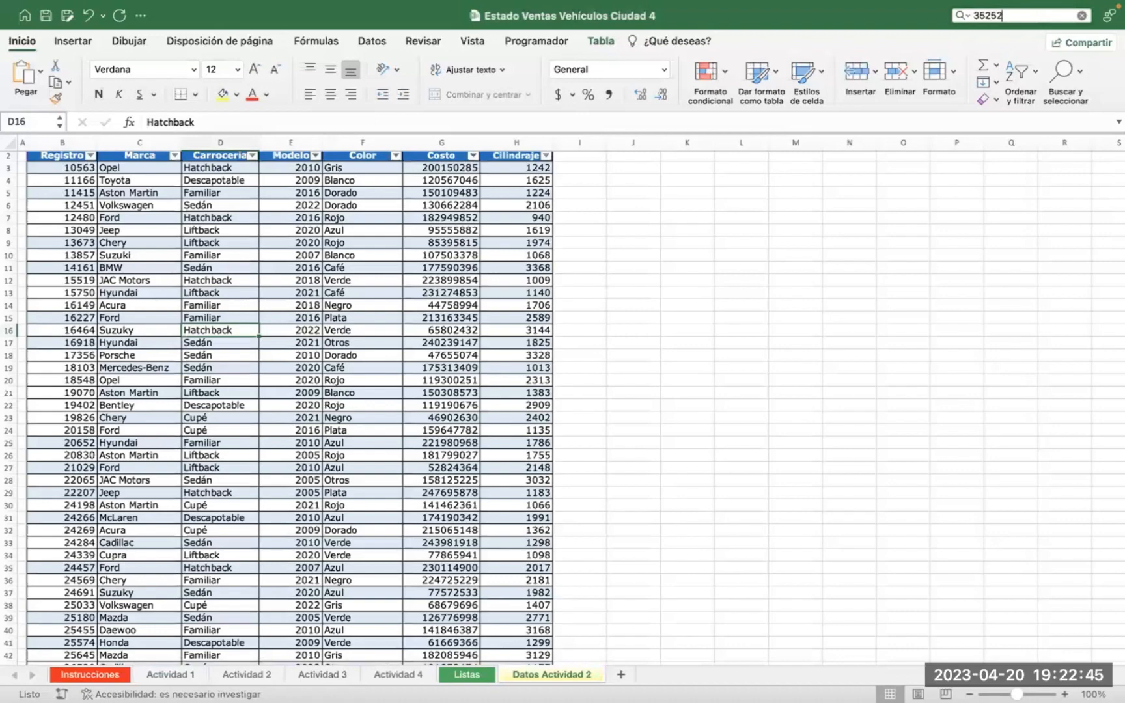
key(Return)
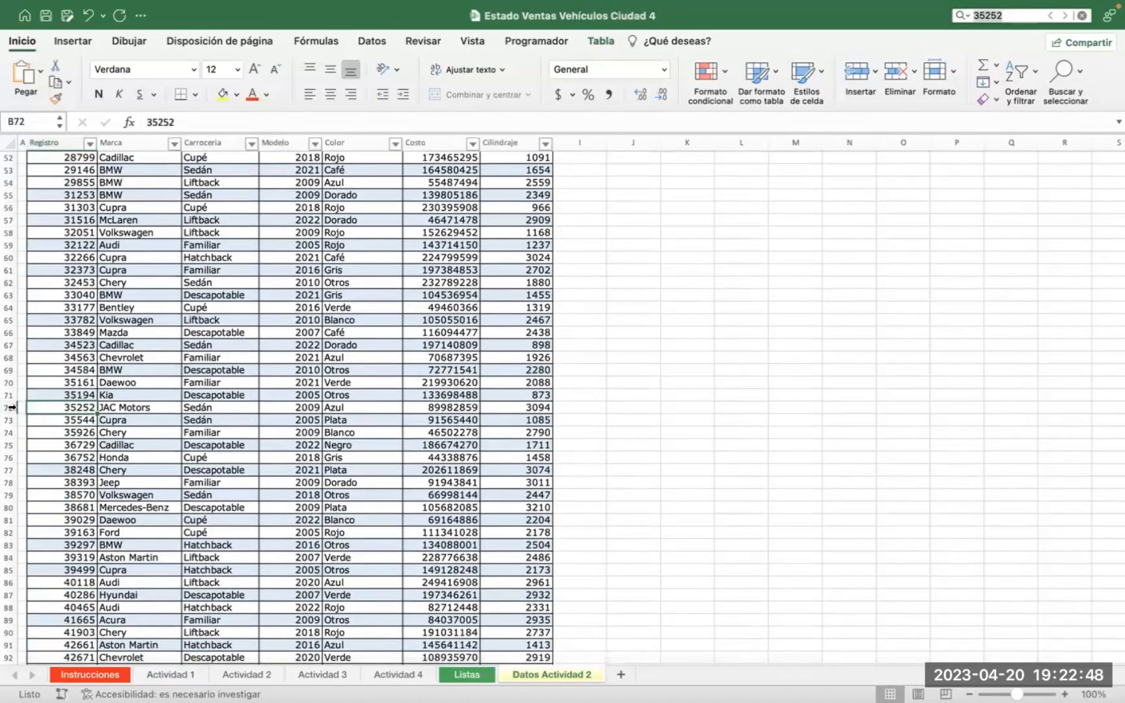
click(10, 408)
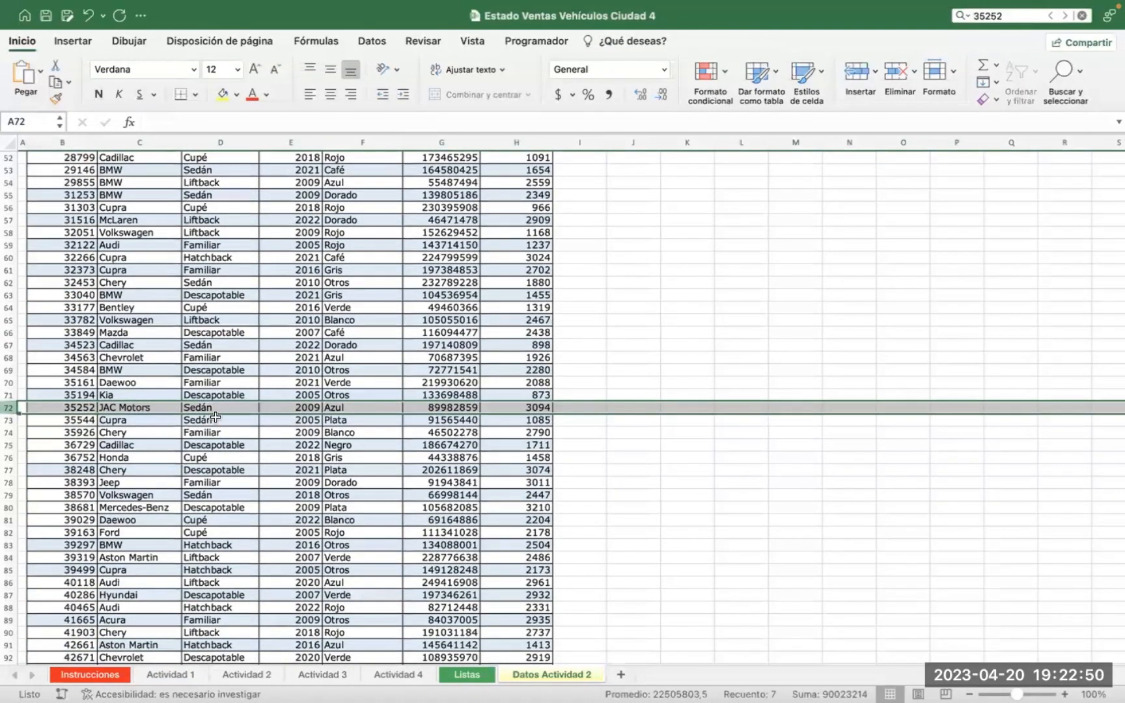
Compare row 6 of Actividad 1 with the selected record's row in Datos Actividad 2
key(ctrl+Up)
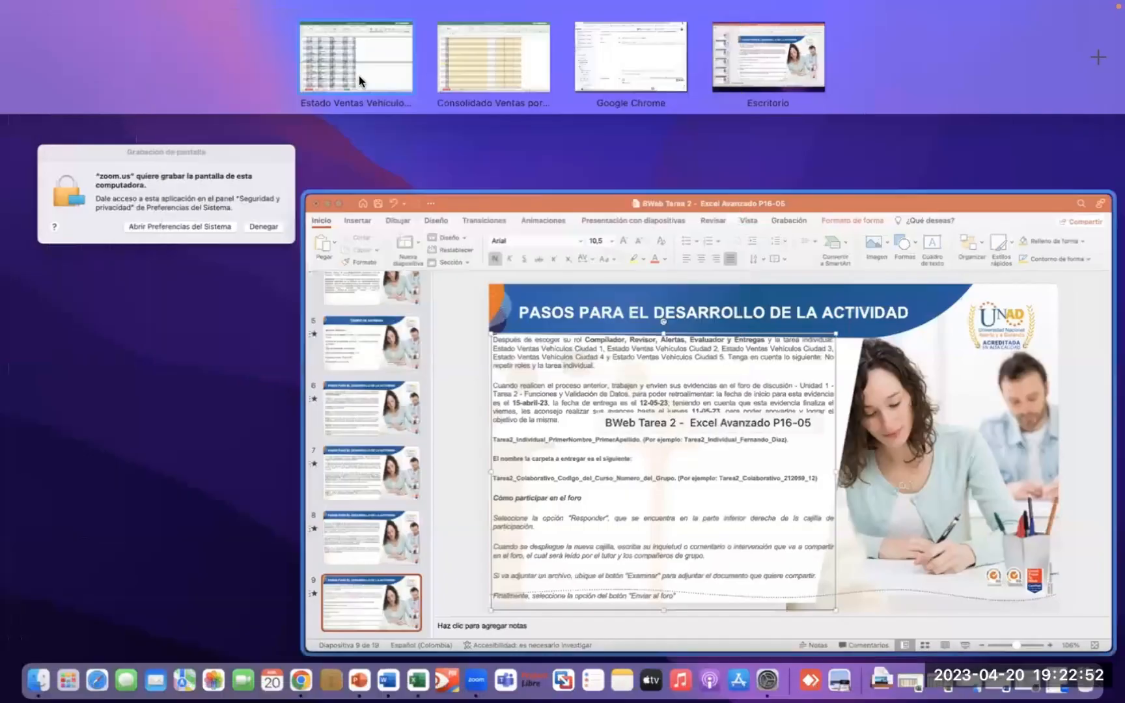
click(359, 76)
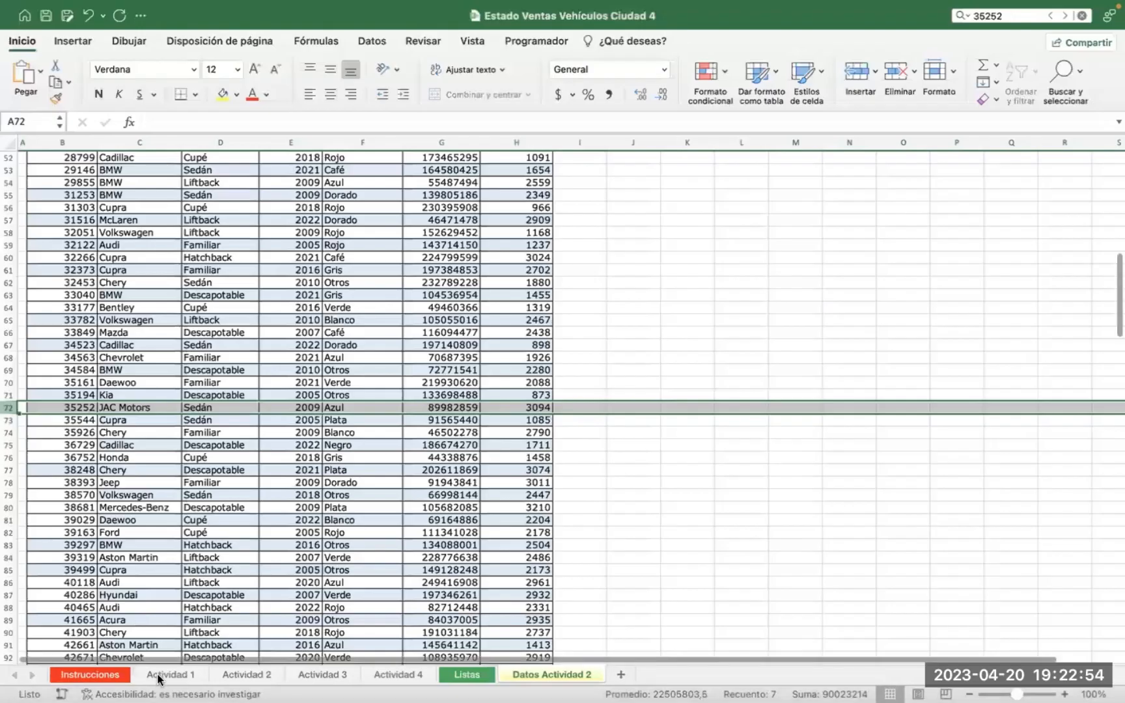
click(159, 675)
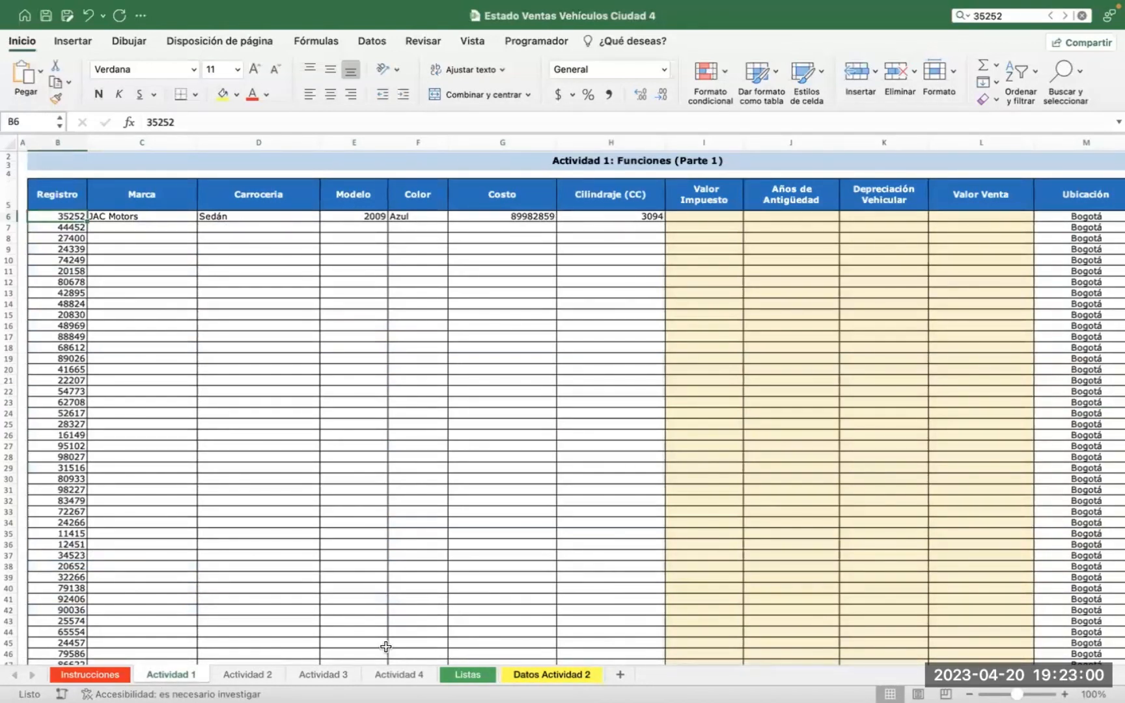
click(528, 676)
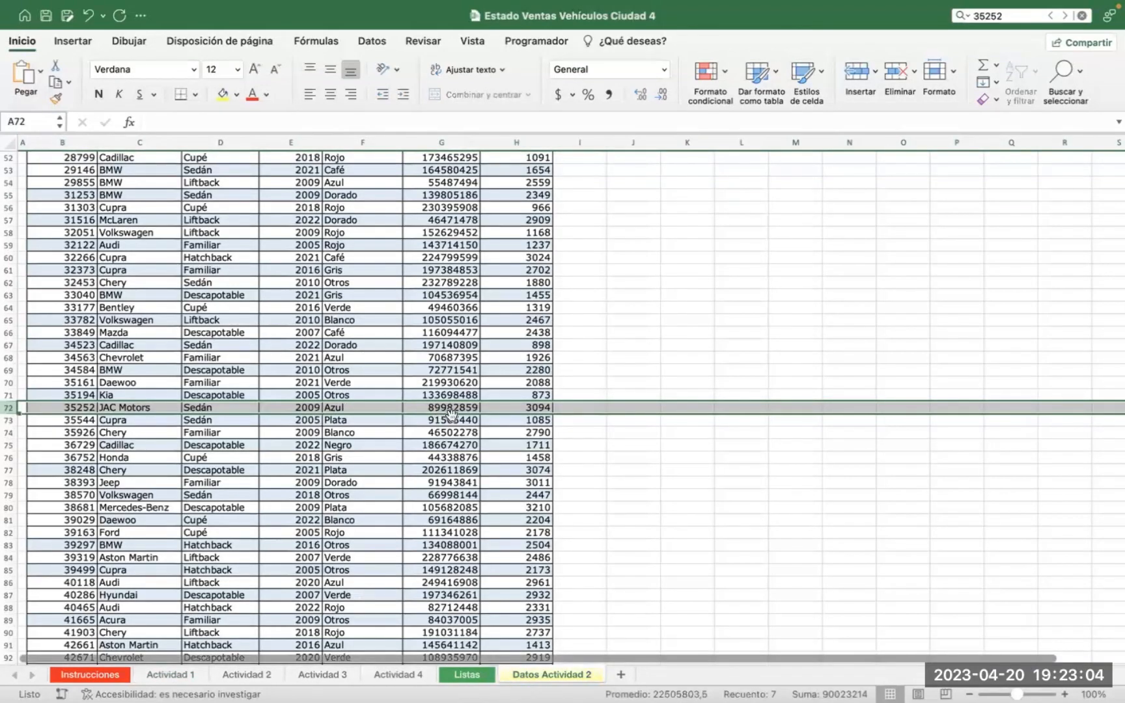
click(161, 676)
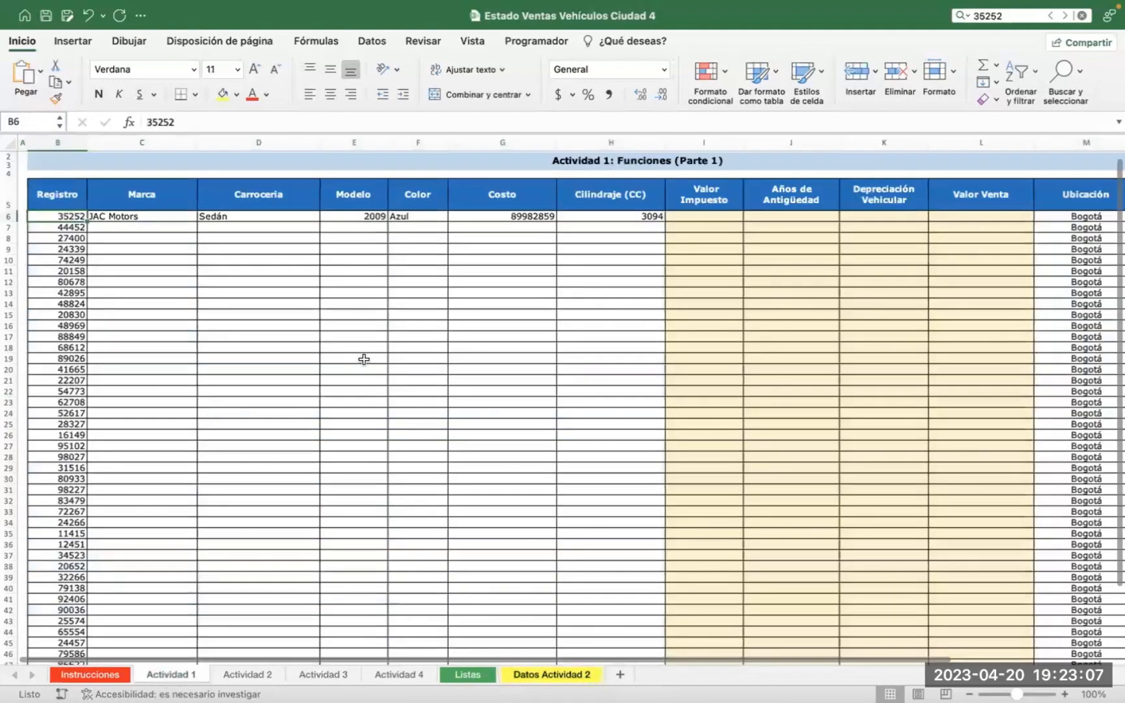
Fill the Marca formula in C6 down the column to the last record, and undo the fill
click(153, 215)
scroll(258, 272, down, 10)
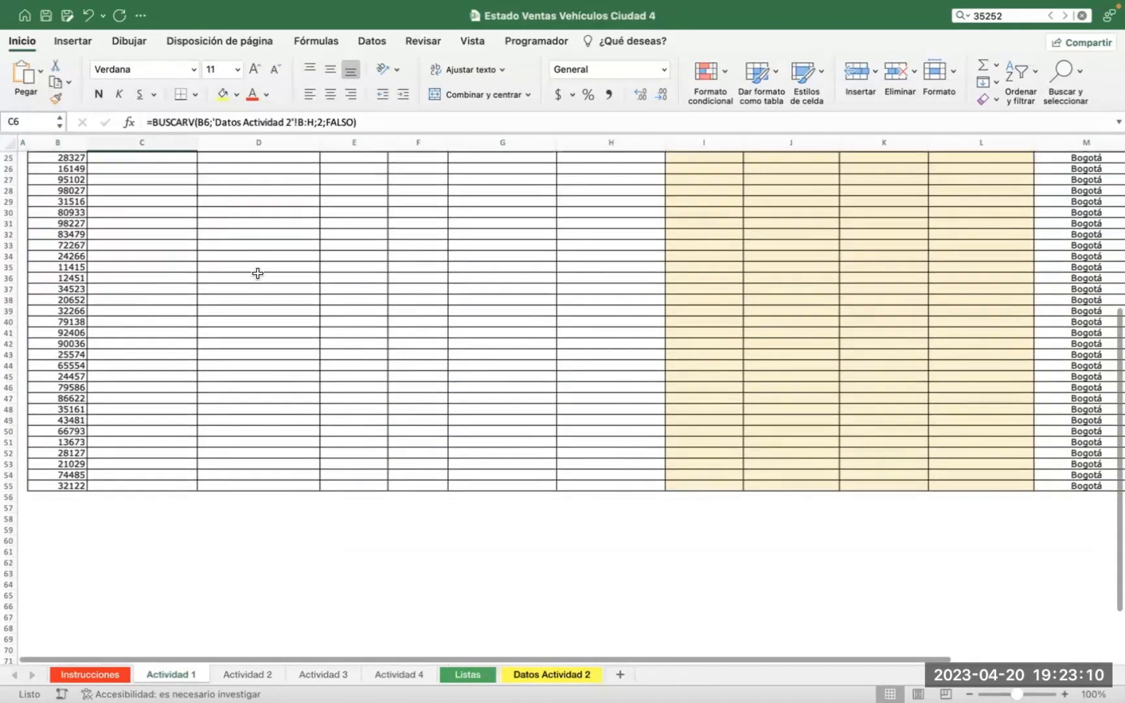
scroll(259, 271, up, 10)
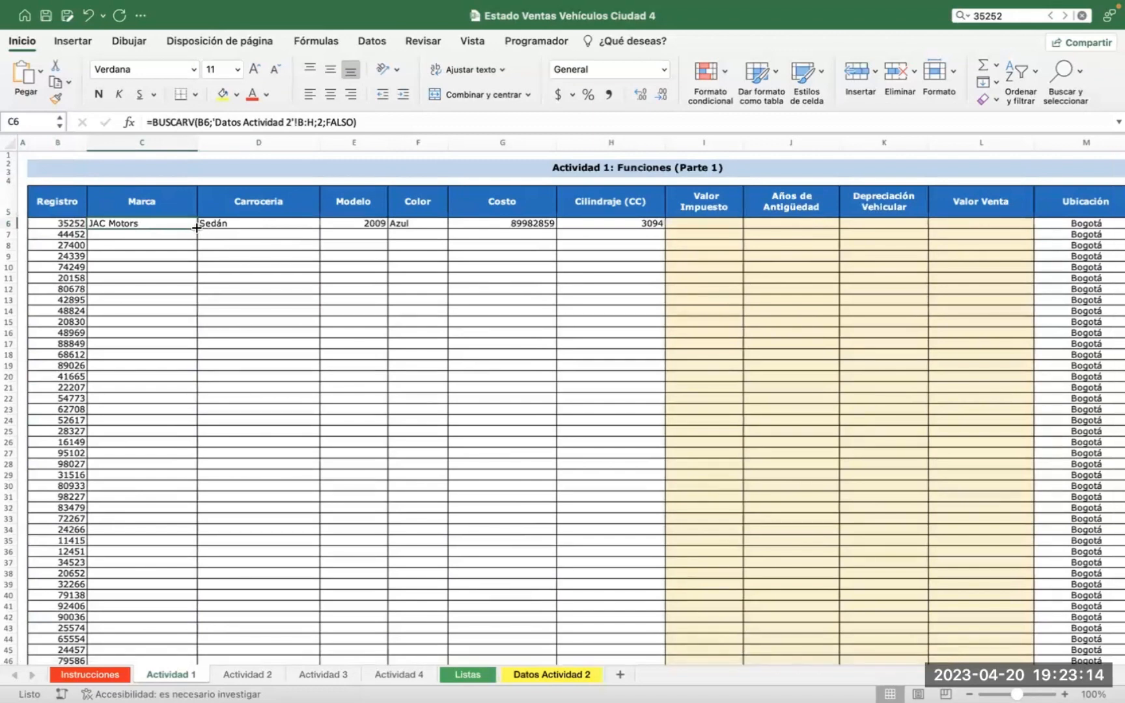
double_click(197, 227)
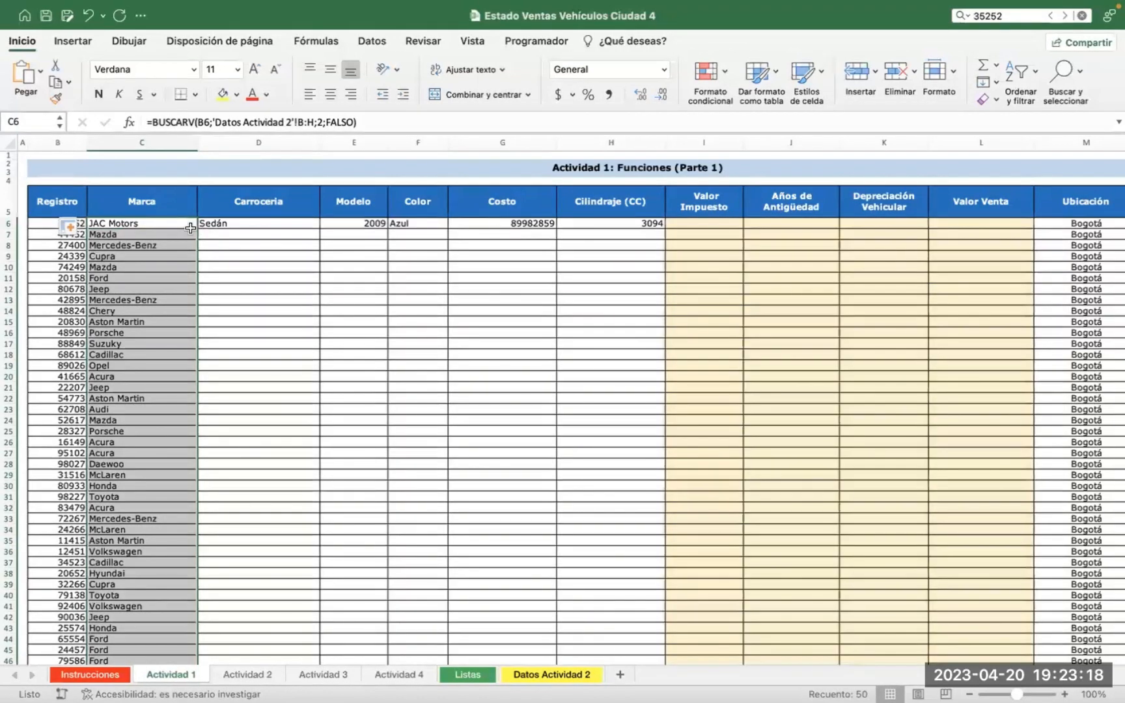
key(super+z)
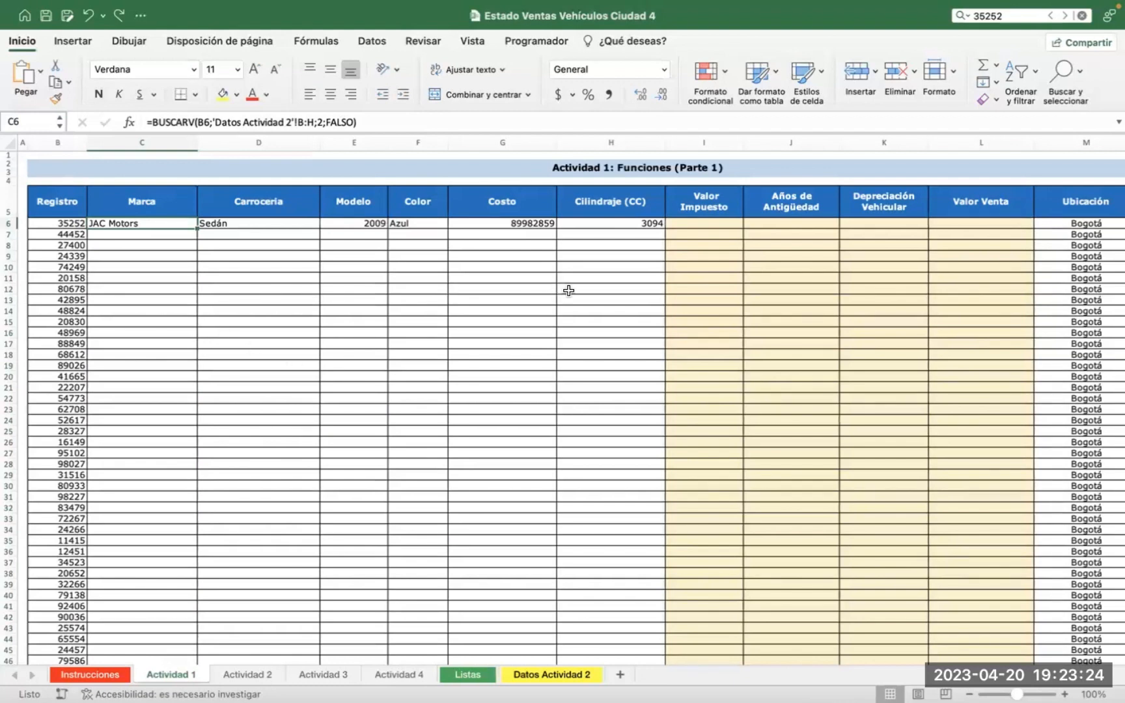
Read the Instrucciones sheet on the Valor Impuesto calculation in column I and the rates in Tabla 1
scroll(568, 291, right, 3)
click(618, 224)
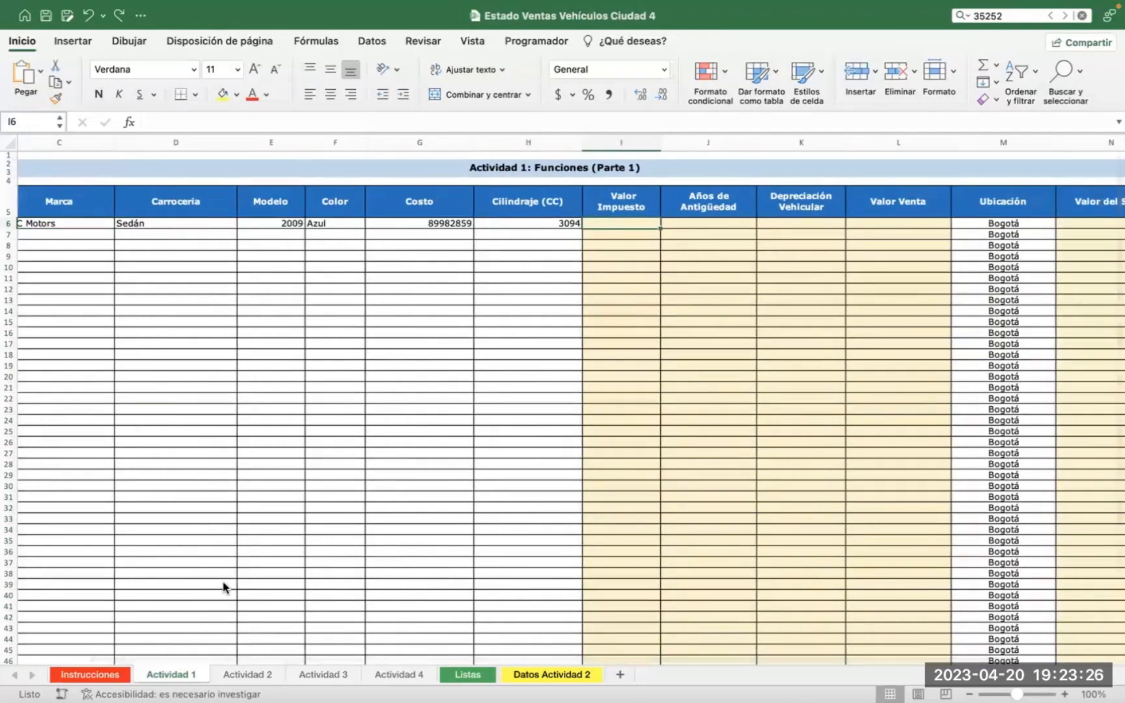
click(90, 675)
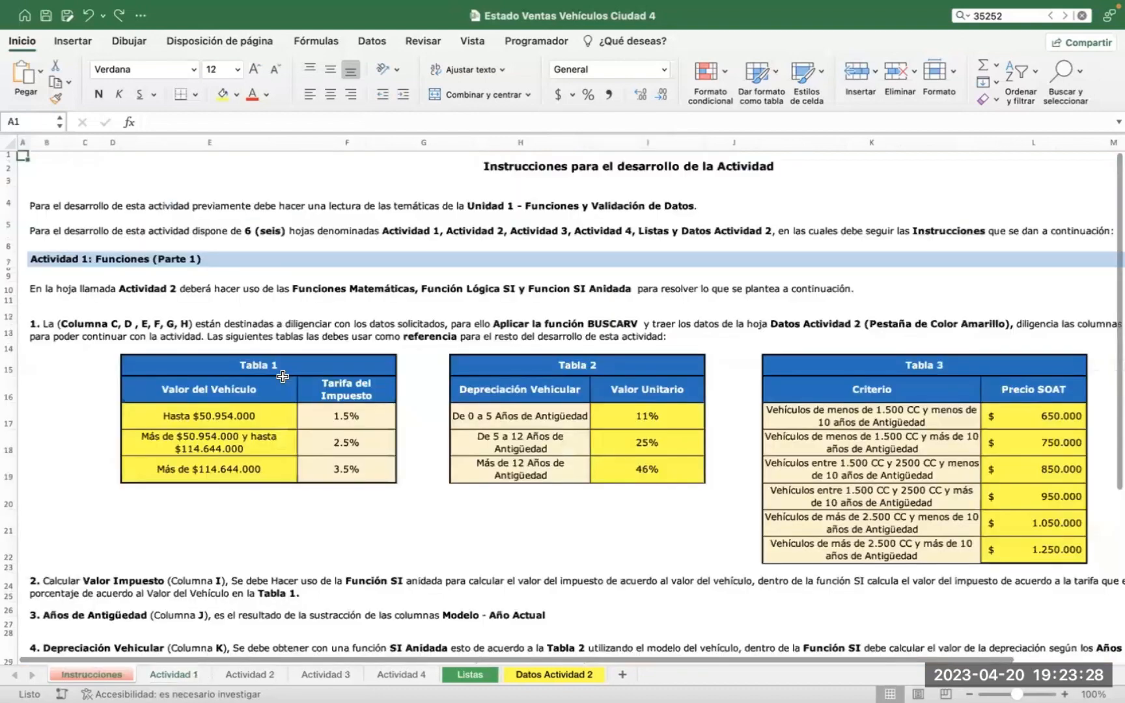
scroll(458, 311, down, 2)
scroll(457, 311, down, 3)
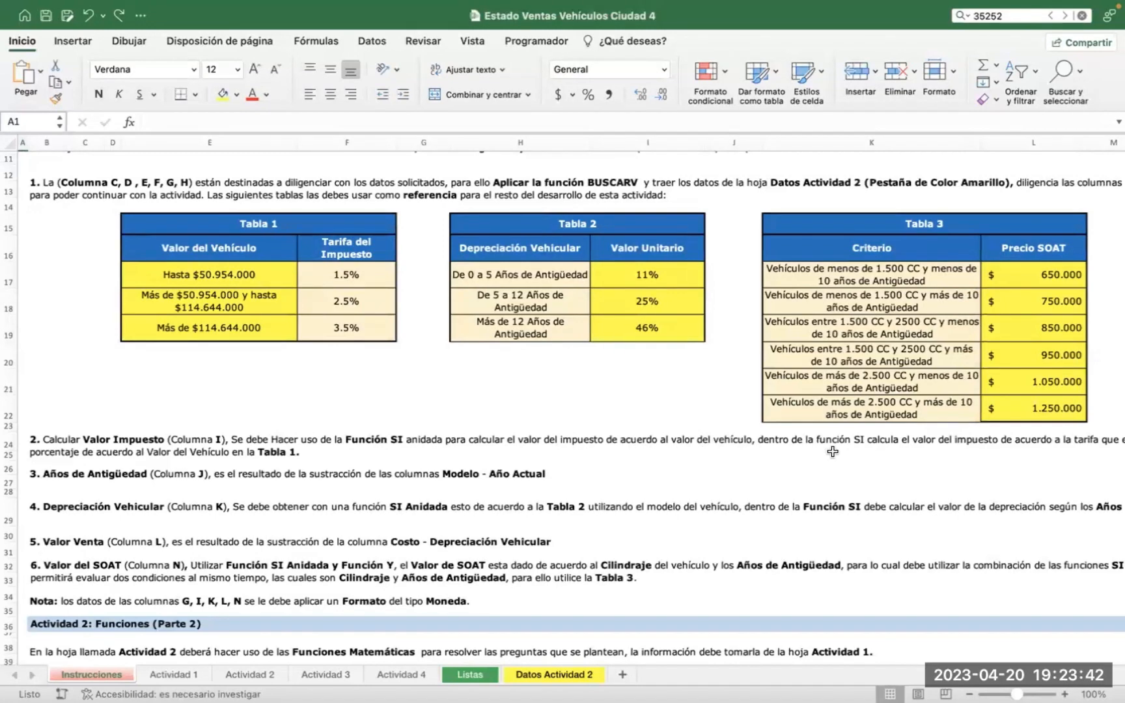
scroll(878, 463, right, 3)
scroll(877, 463, right, 2)
scroll(878, 464, down, 1)
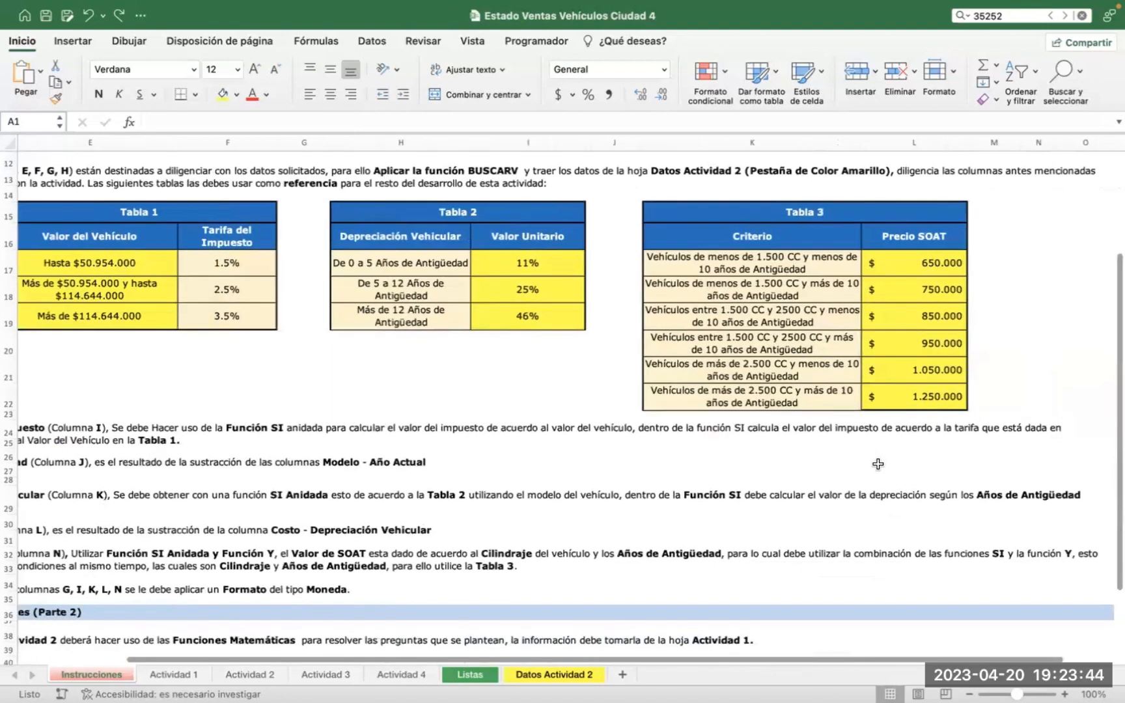
scroll(878, 464, left, 4)
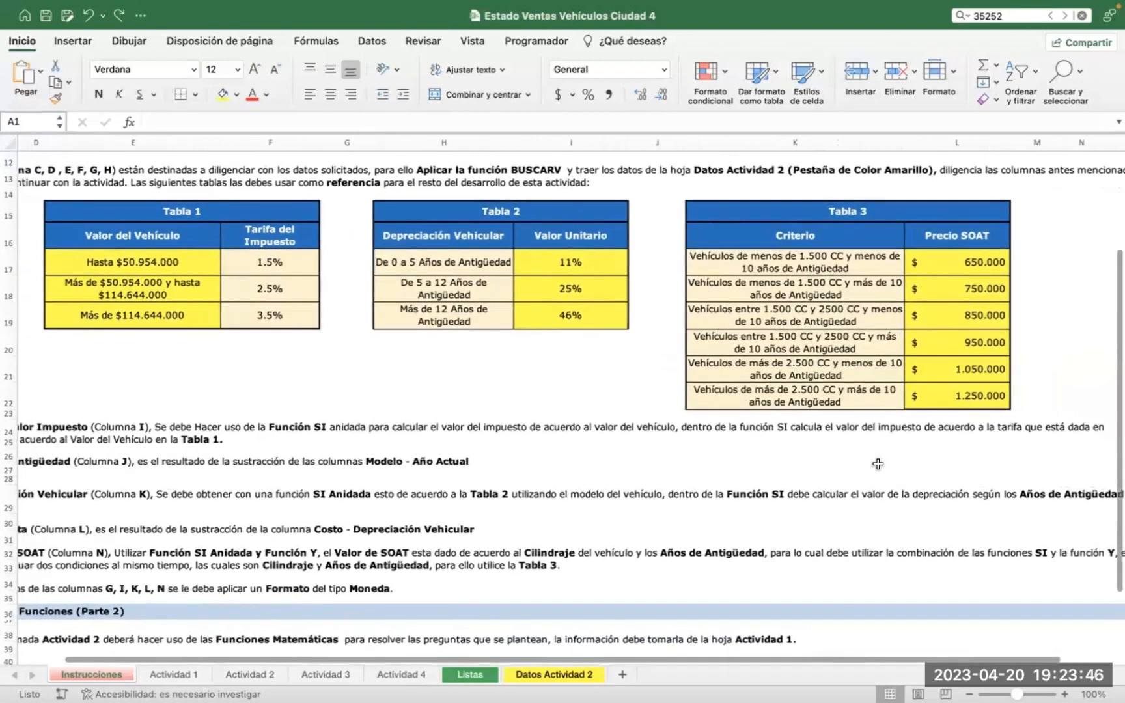
scroll(355, 439, left, 1)
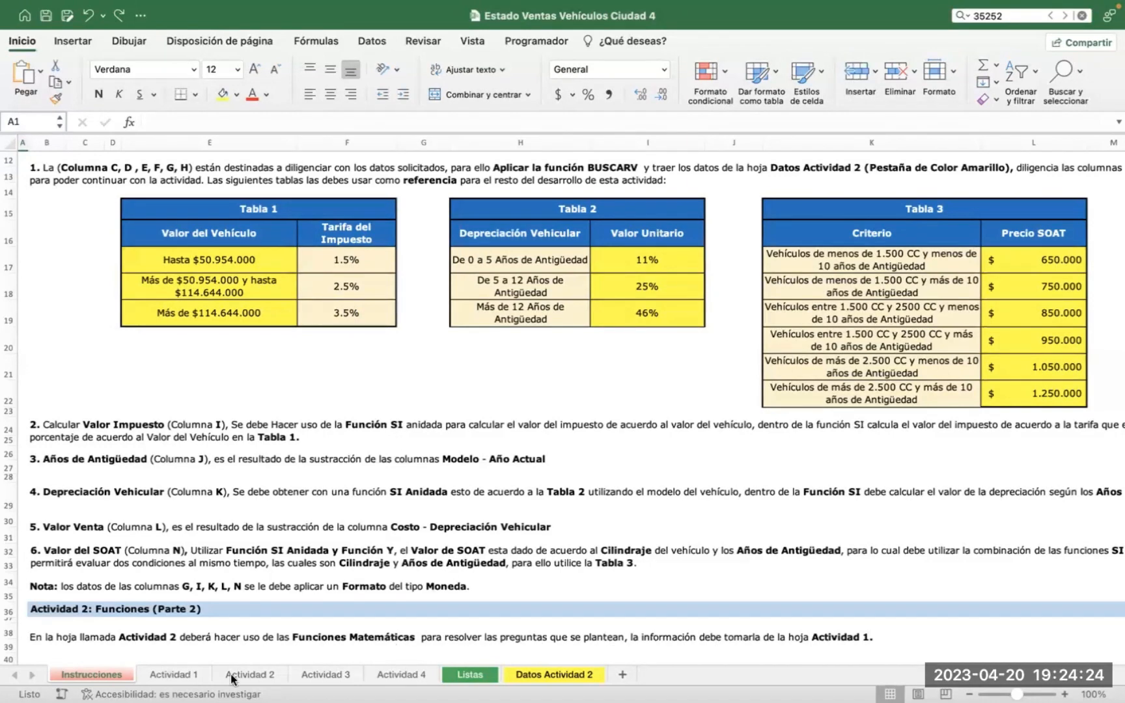
click(189, 674)
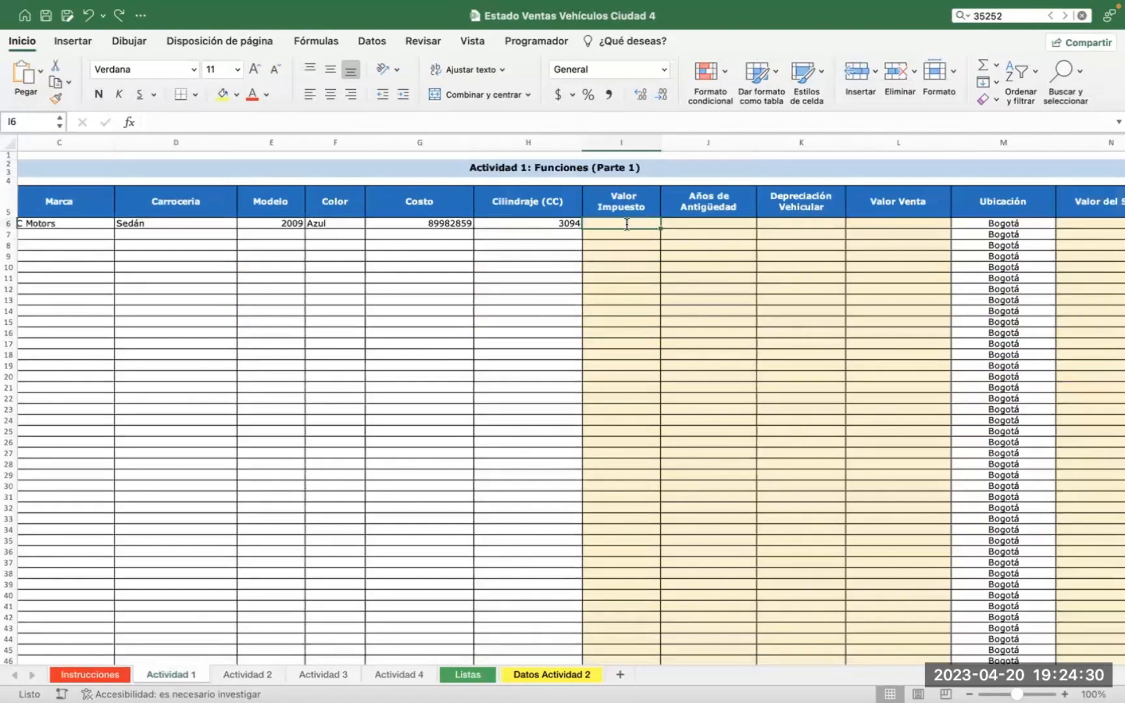
text(=)
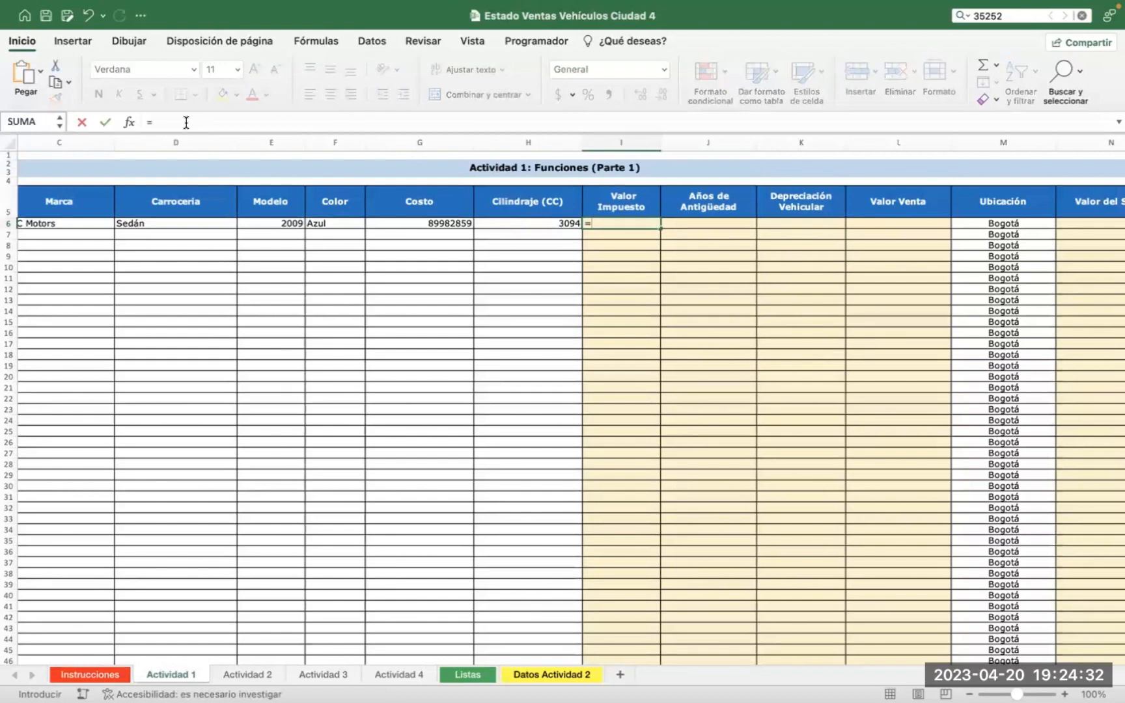
click(185, 122)
text(s)
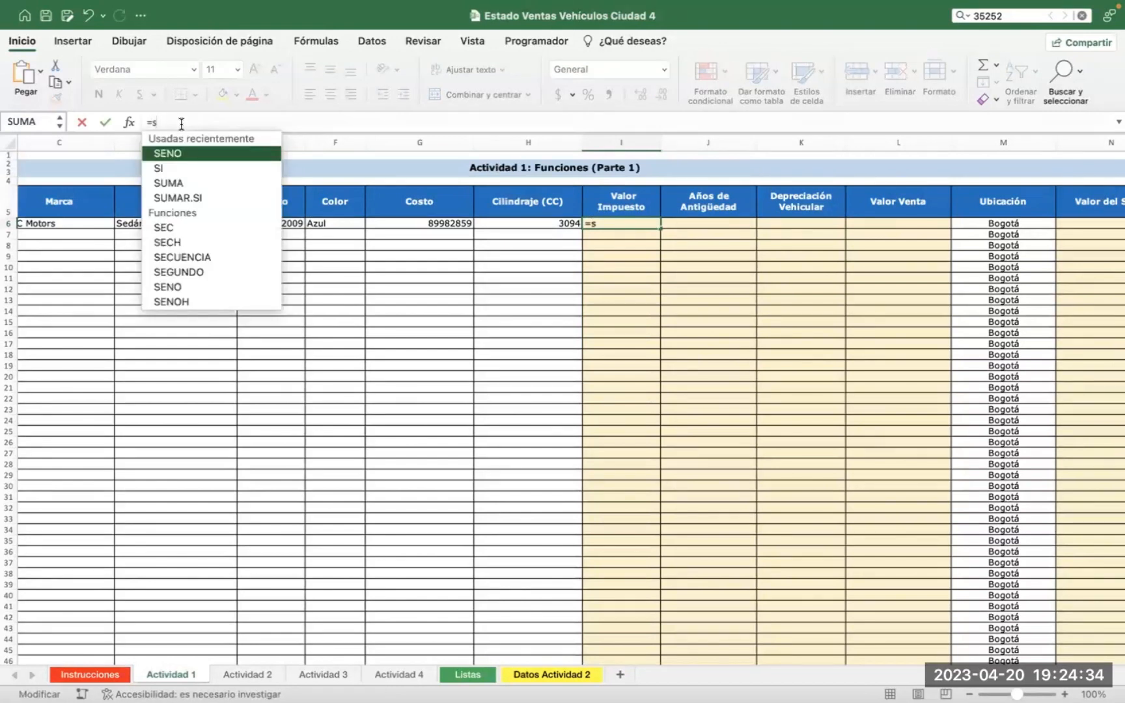
double_click(160, 165)
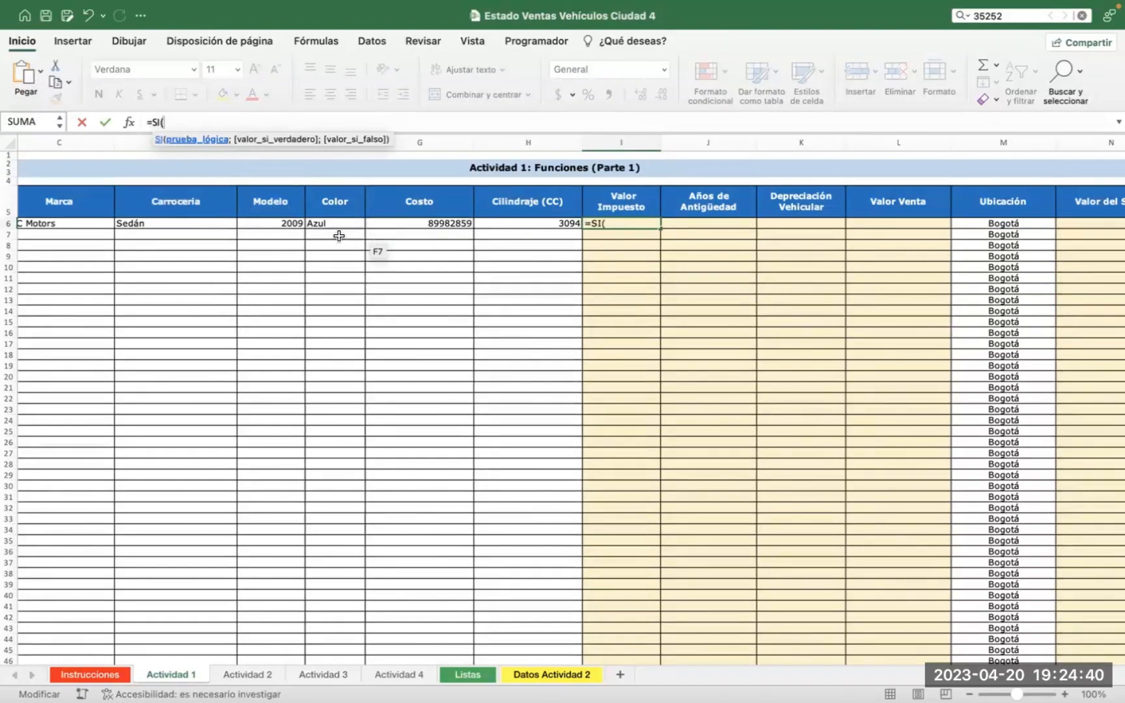
scroll(339, 236, left, 1)
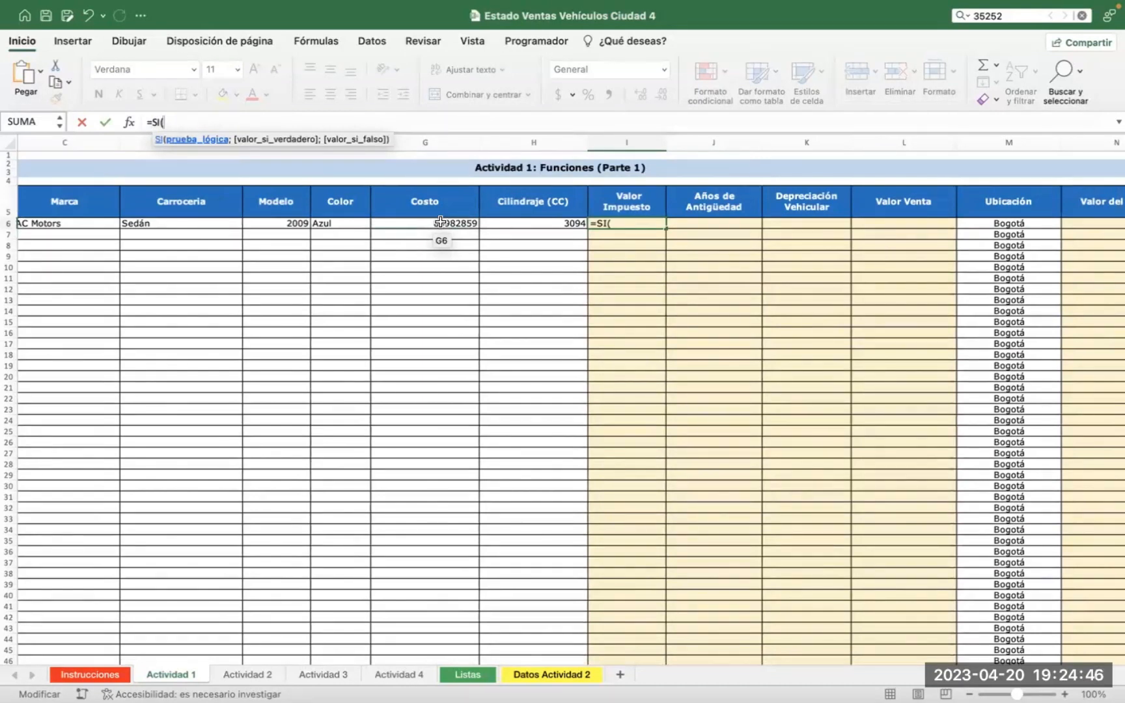
scroll(440, 222, right, 10)
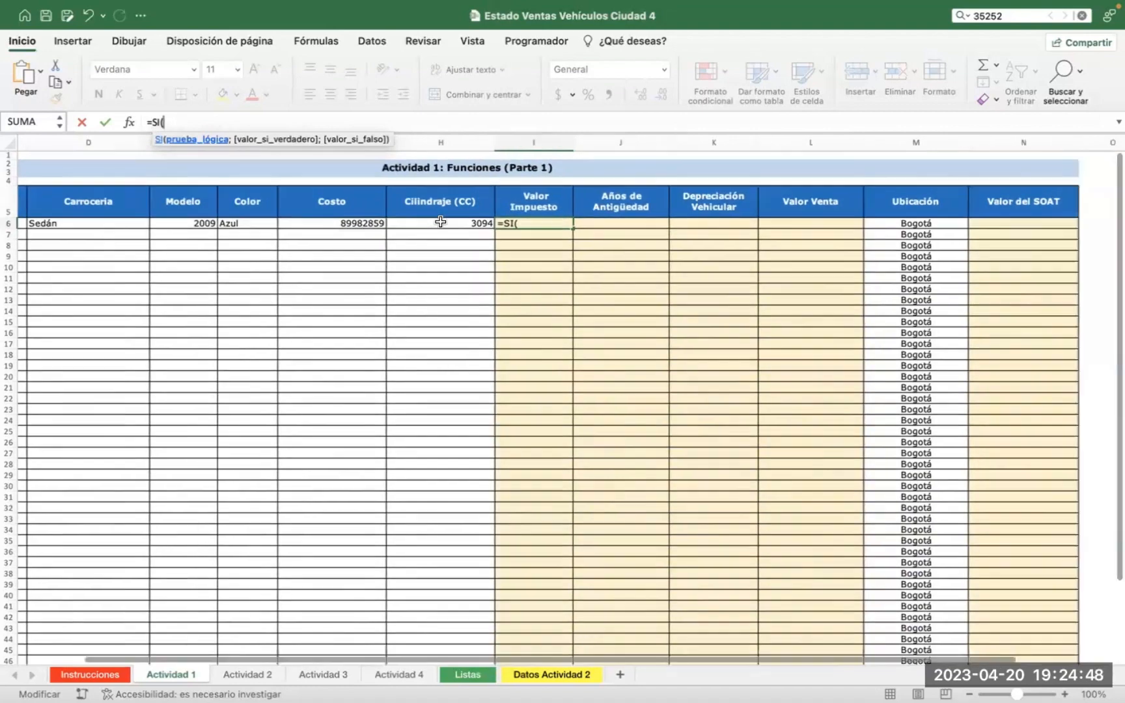
scroll(327, 254, left, 10)
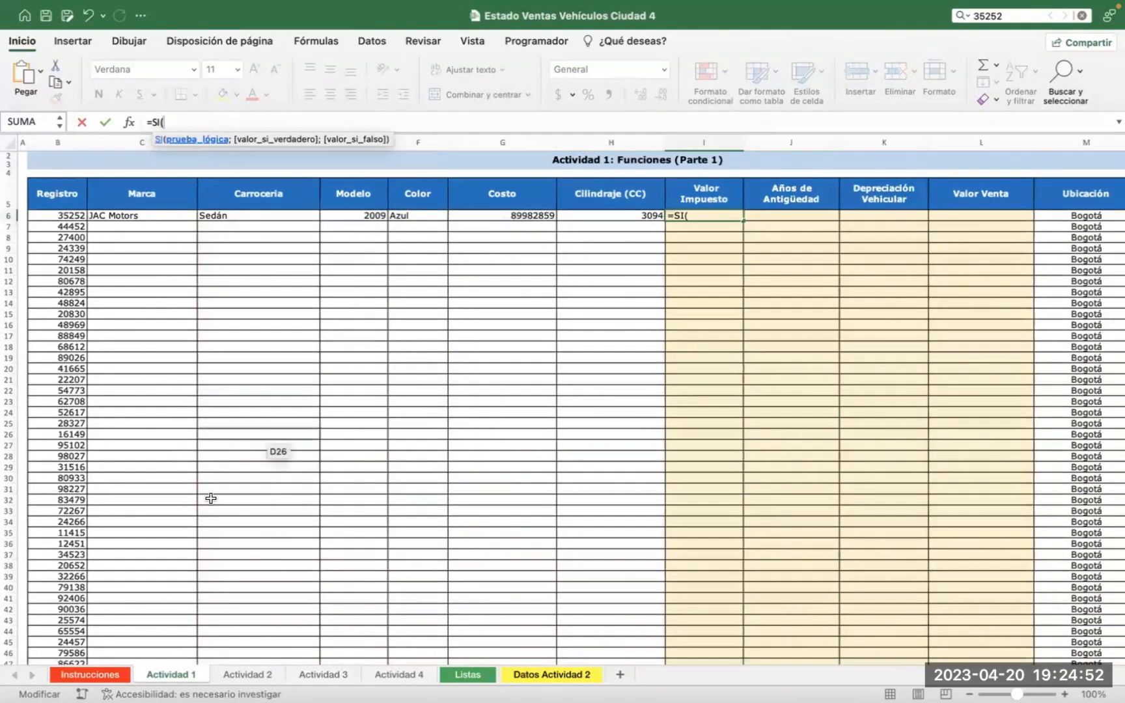
click(96, 669)
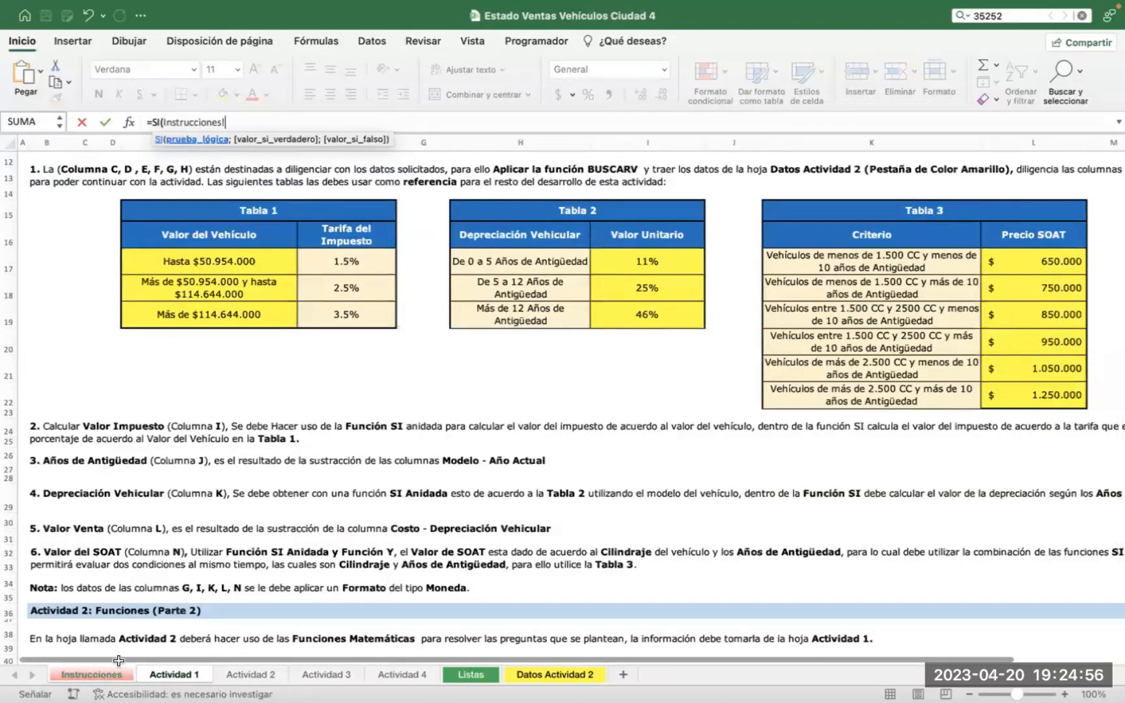
click(193, 672)
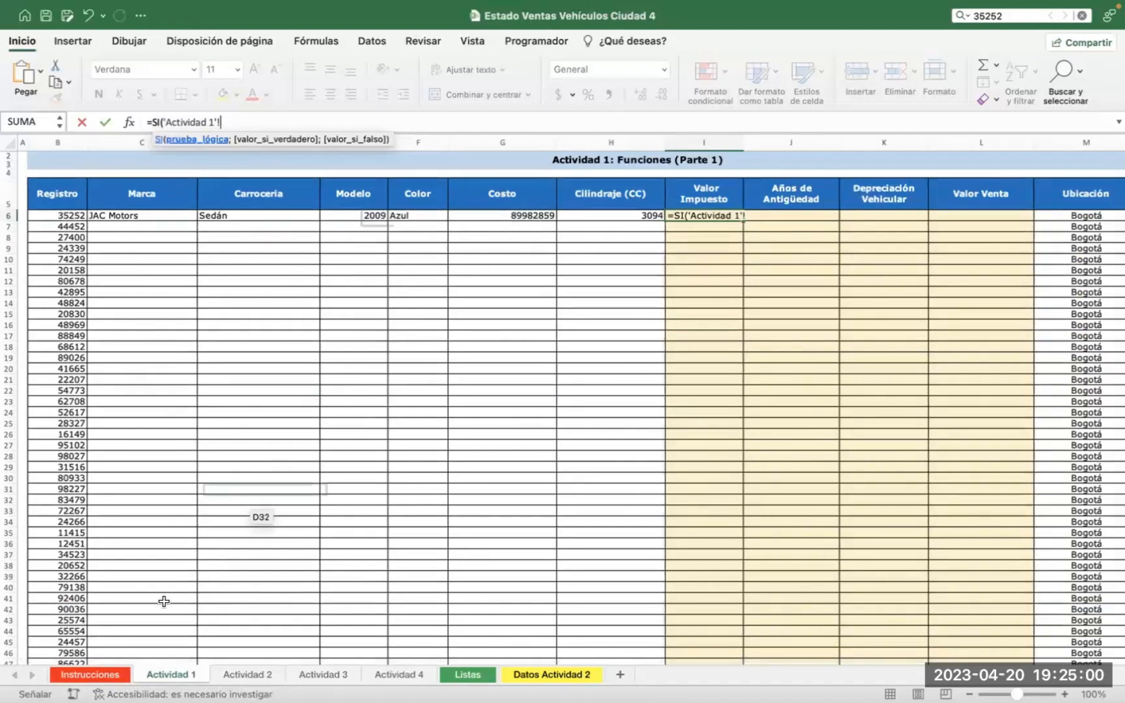
click(87, 669)
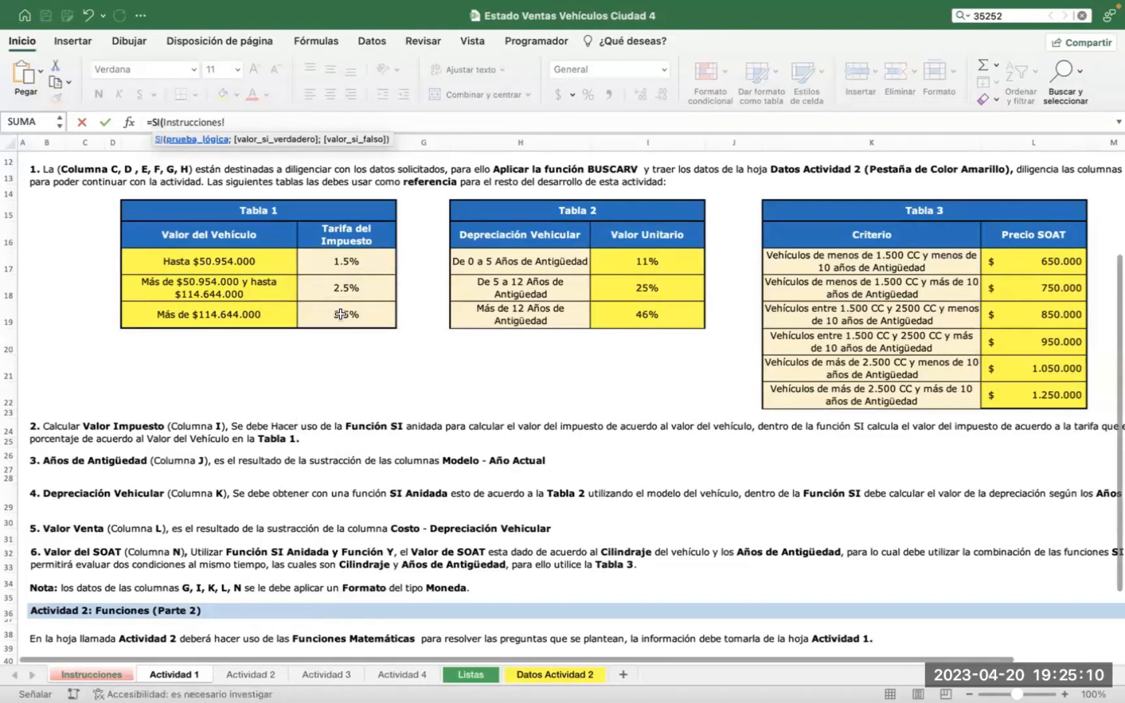
key(ctrl+Page_Down)
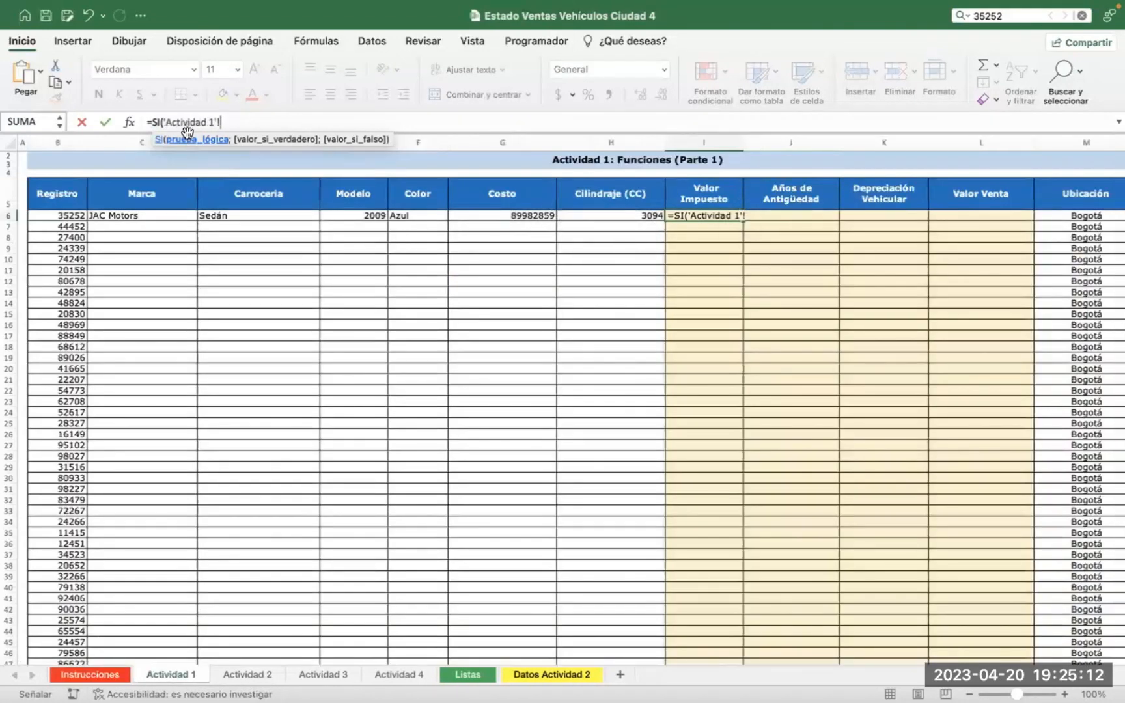
click(509, 215)
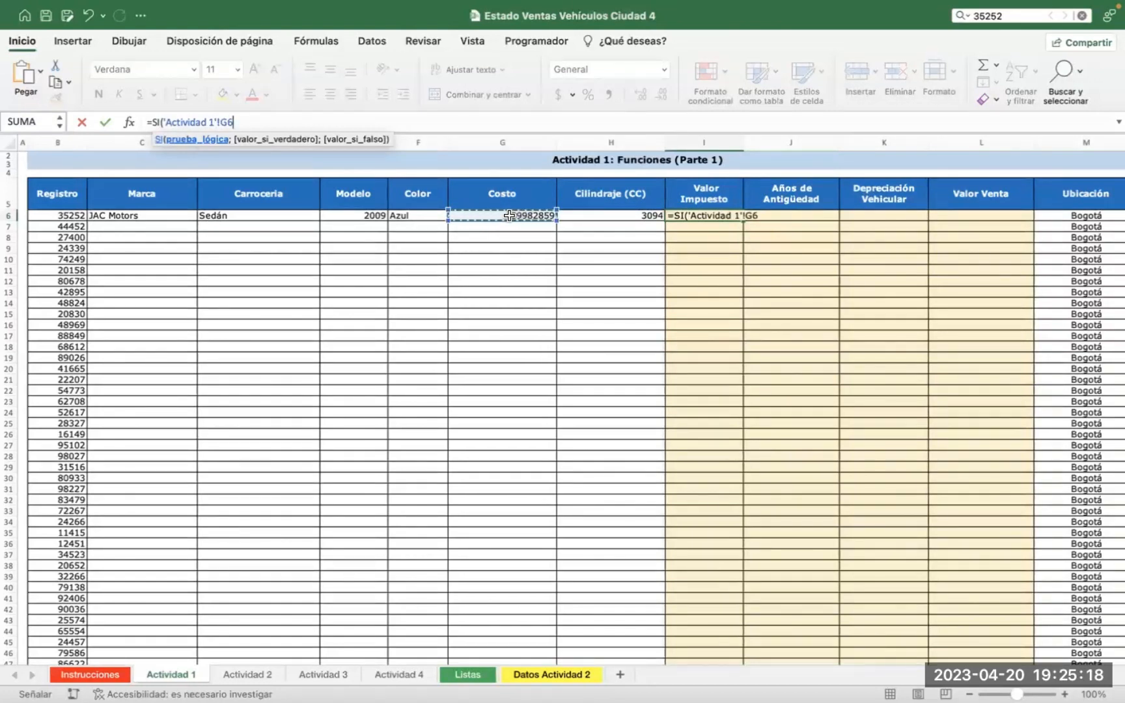
click(93, 670)
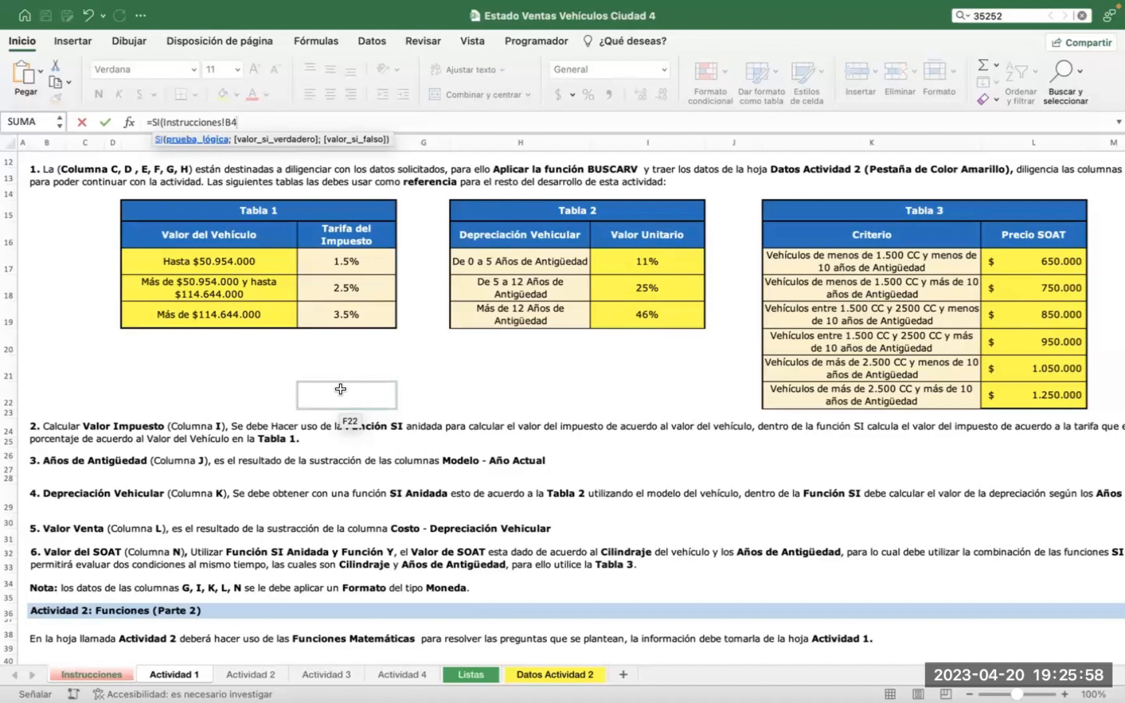
click(180, 675)
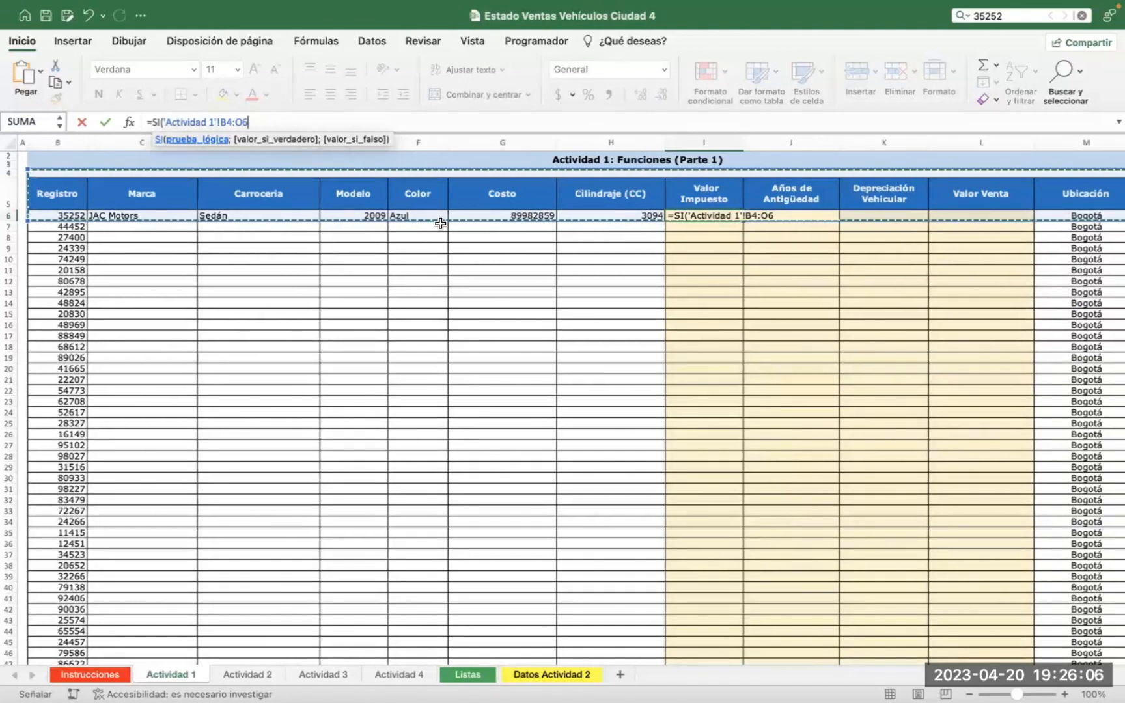
key(Escape)
Try the Valor Impuesto formula in I6, starting it as =SI(G6<=50954000;G6*0,015; with the false branch still open
click(246, 124)
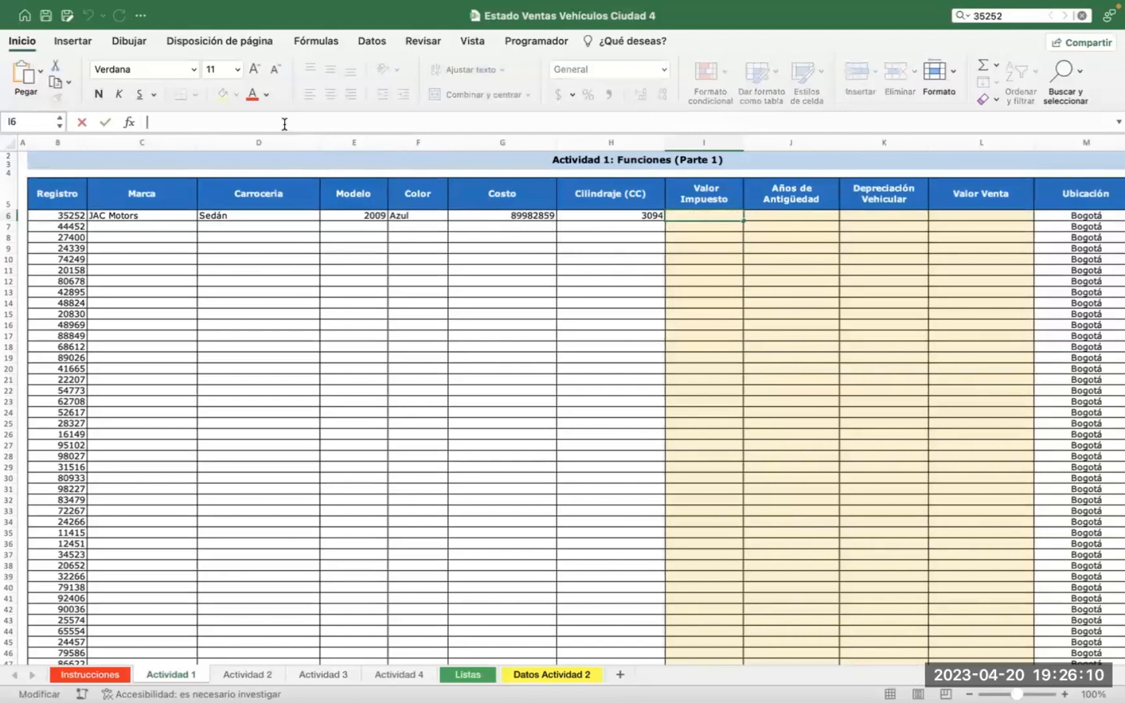
text(=si)
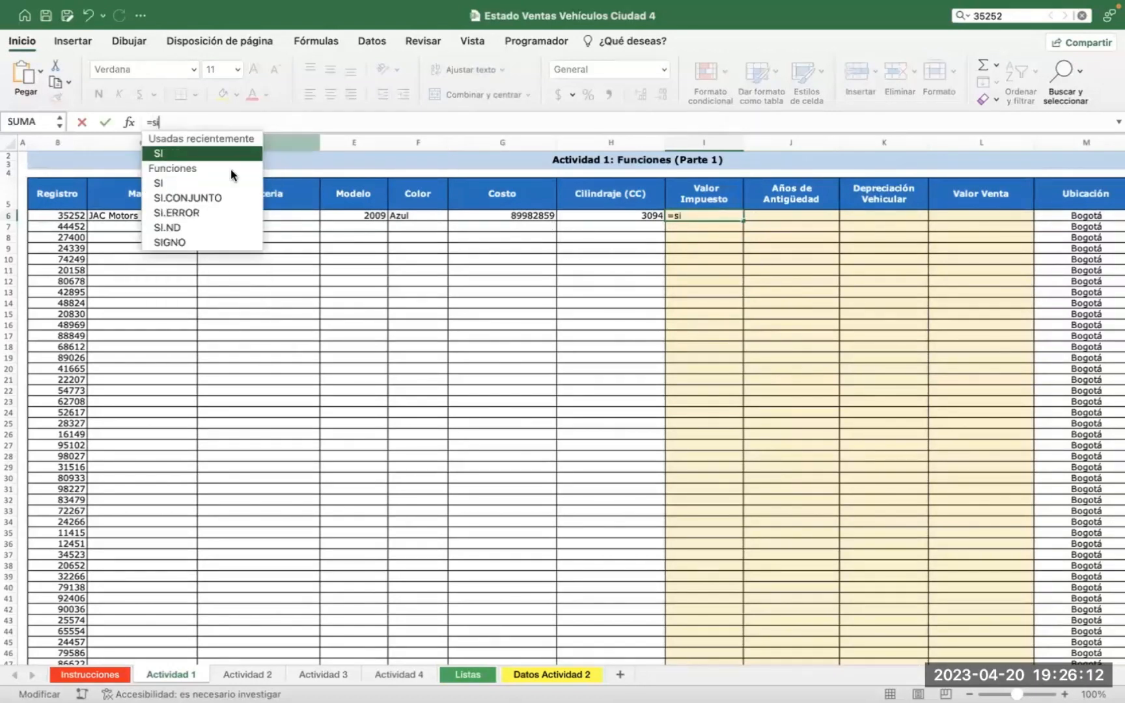
double_click(168, 182)
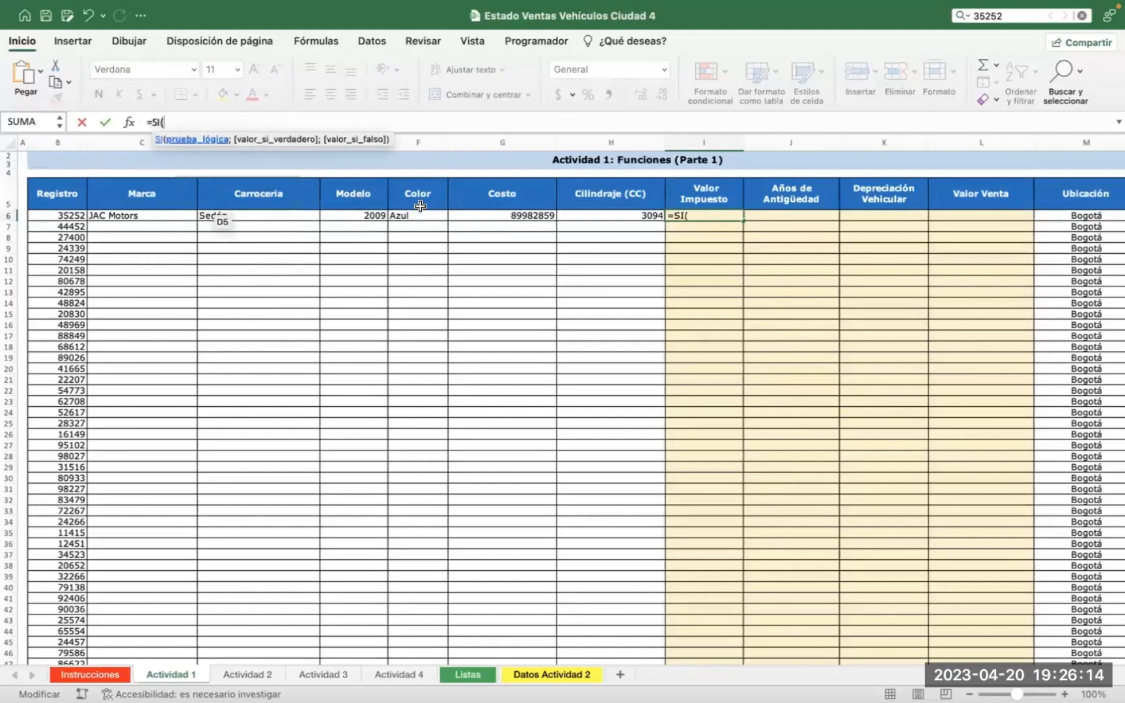
click(515, 218)
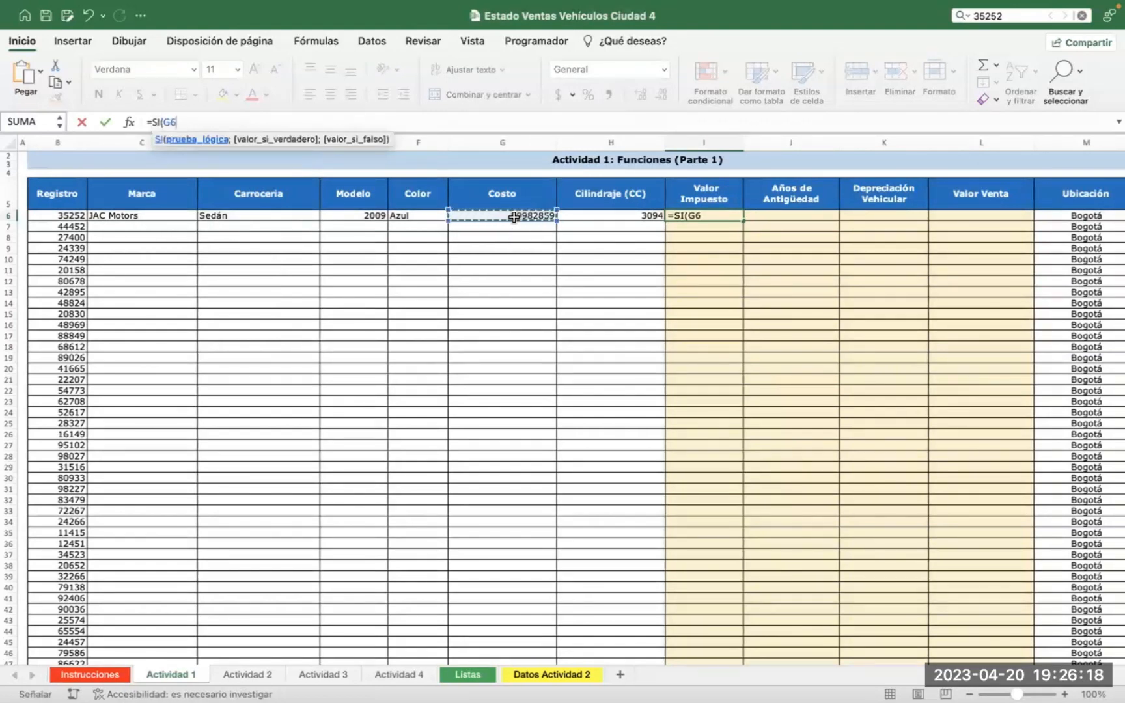
text(<)
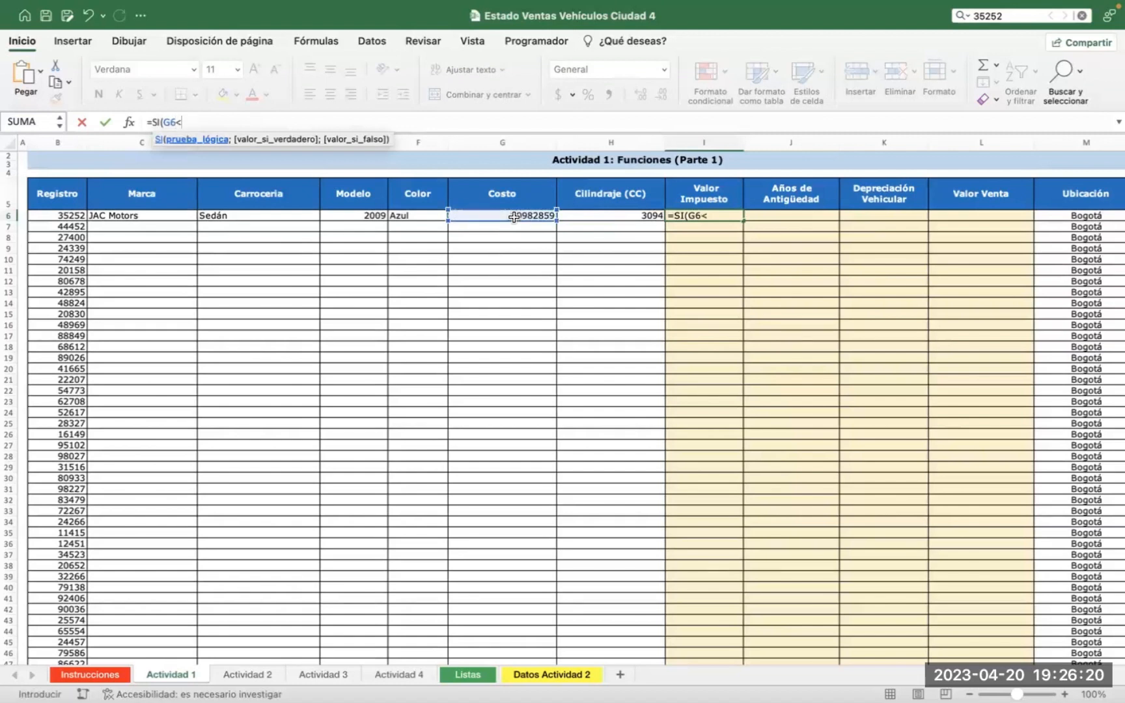
text(=50954000)
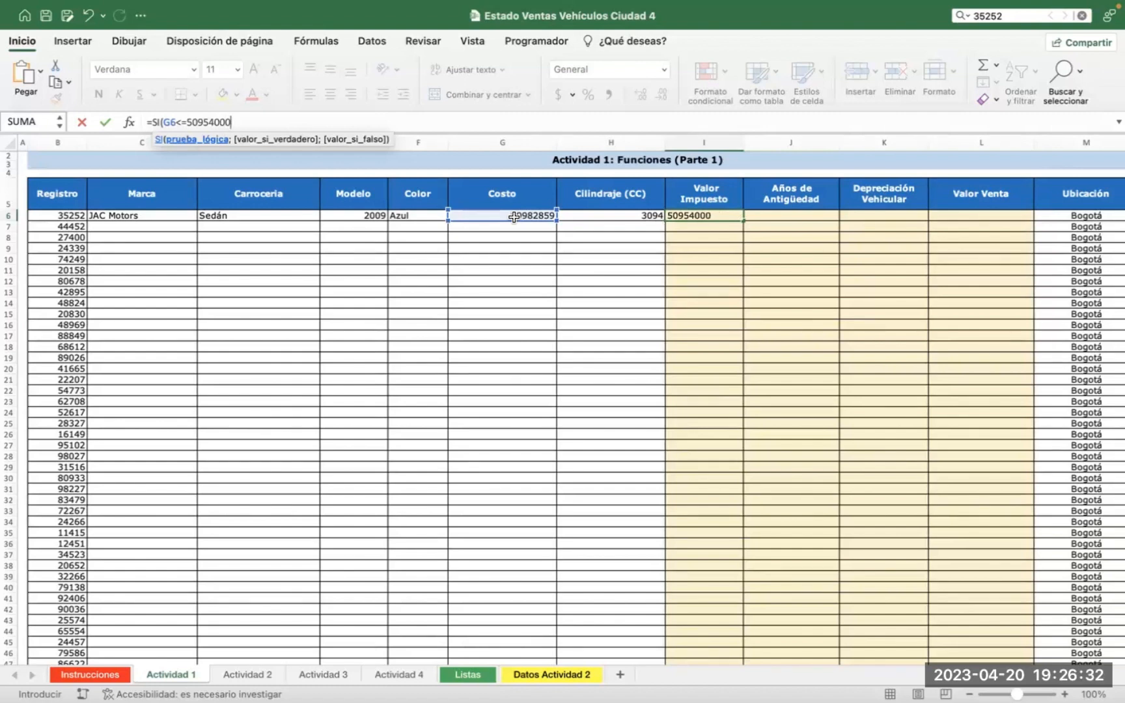
text(;)
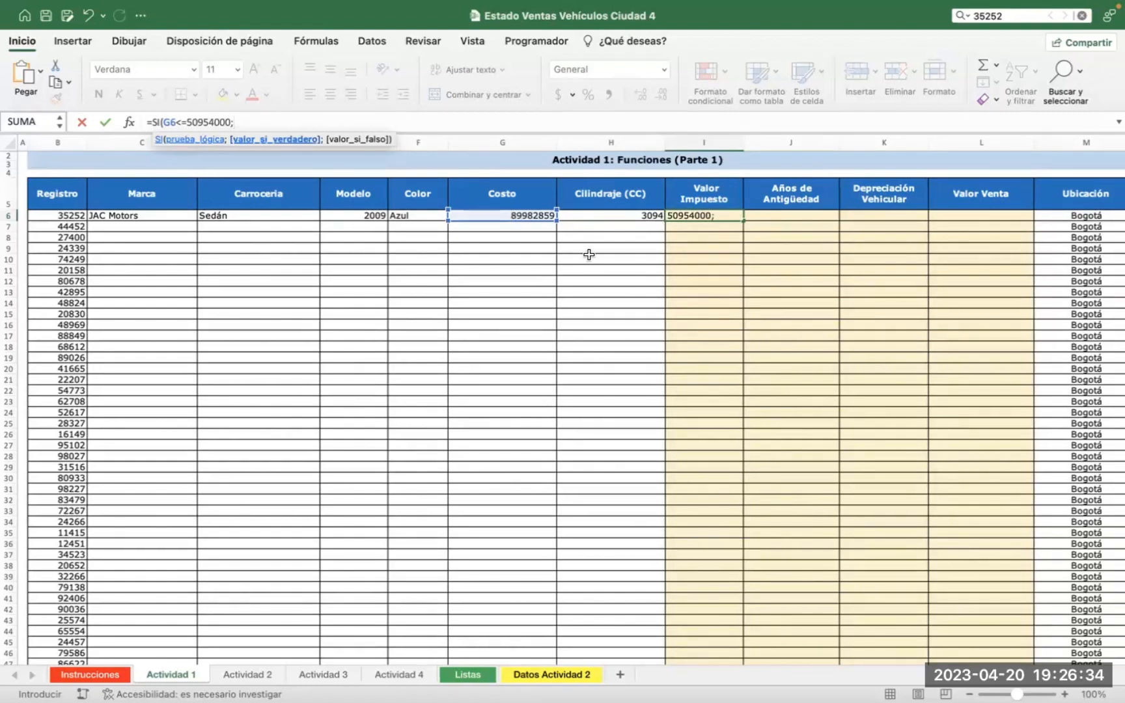
click(519, 217)
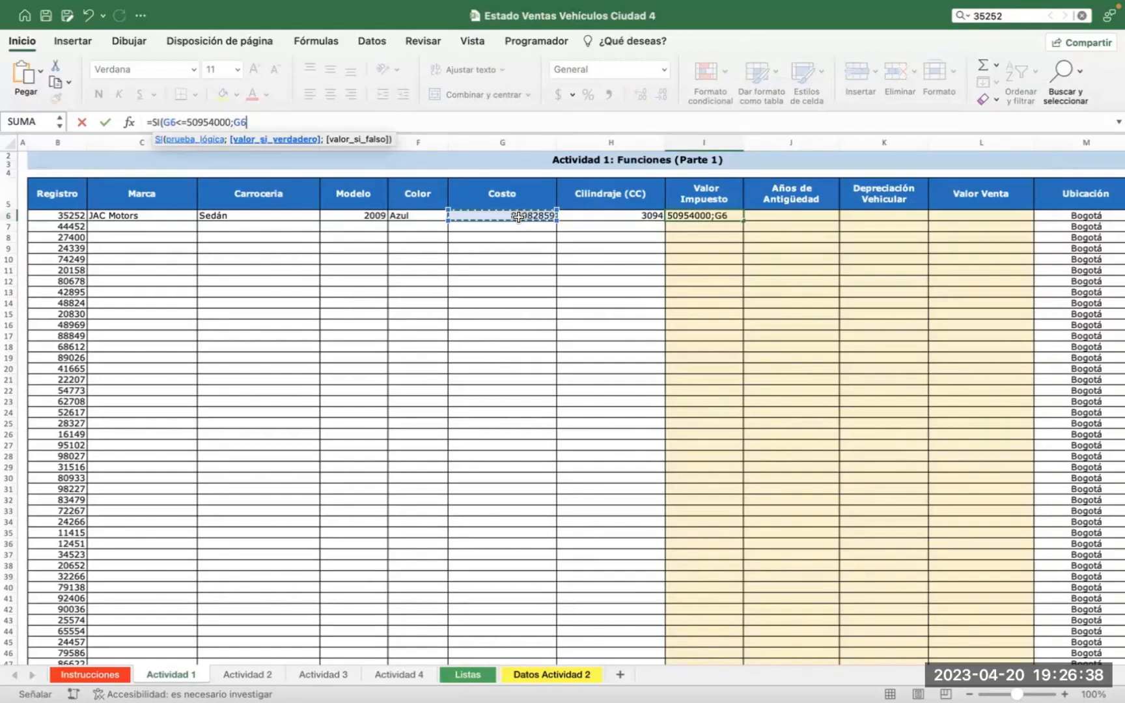
text(*)
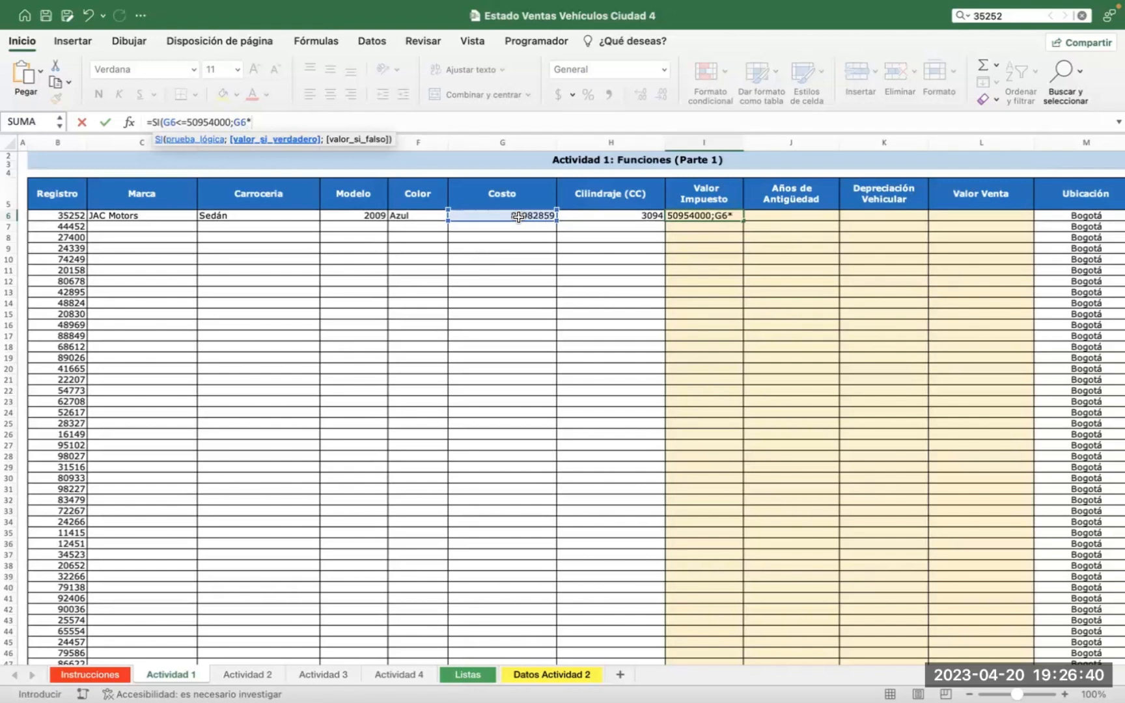
text(0,015)
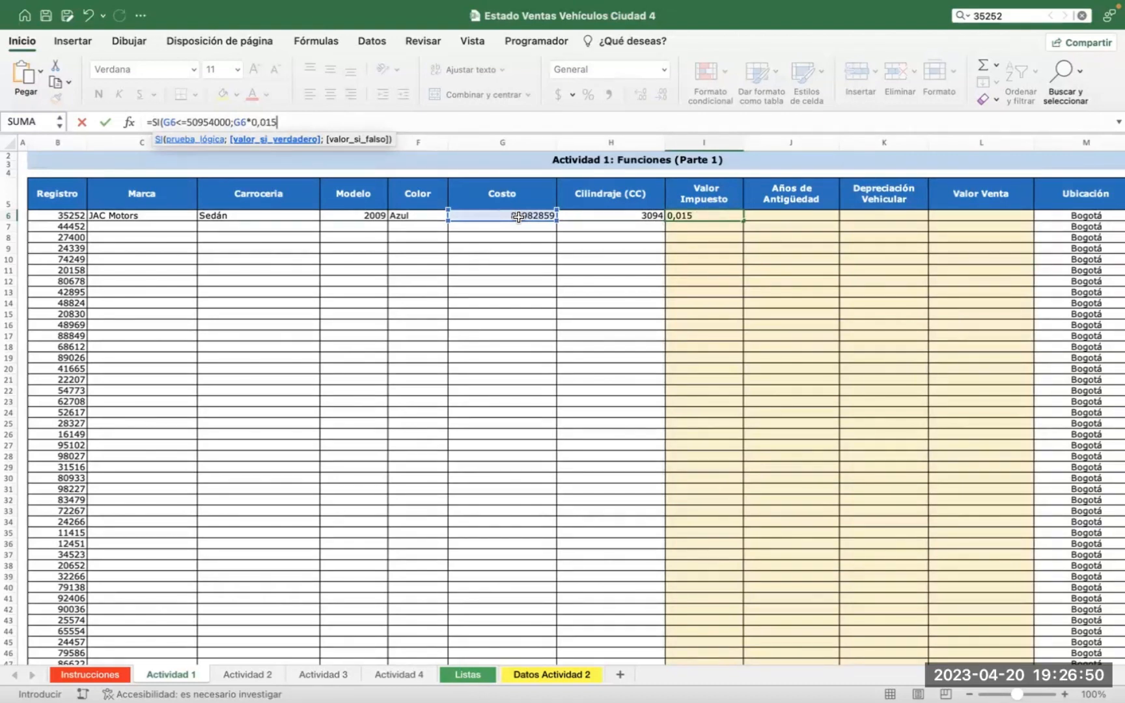
text(;)
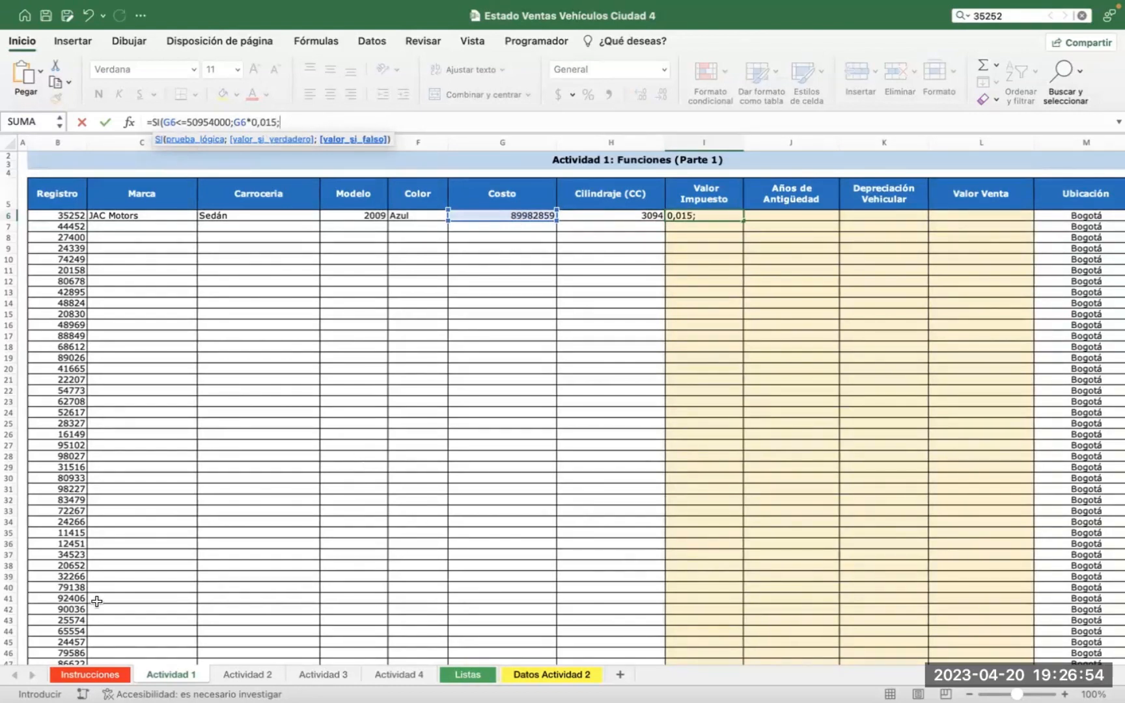
Check the Tabla 1 tax rates on the Instrucciones sheet and clear the unfinished SI formula from I6 of Actividad 1
click(83, 677)
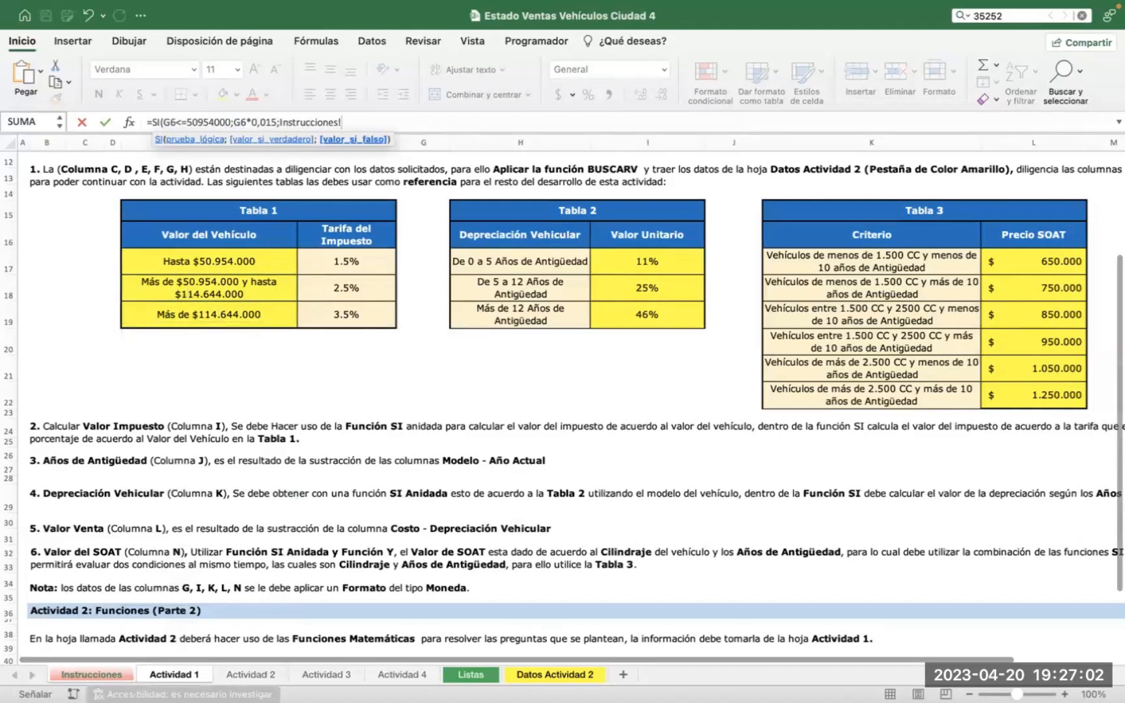
click(174, 673)
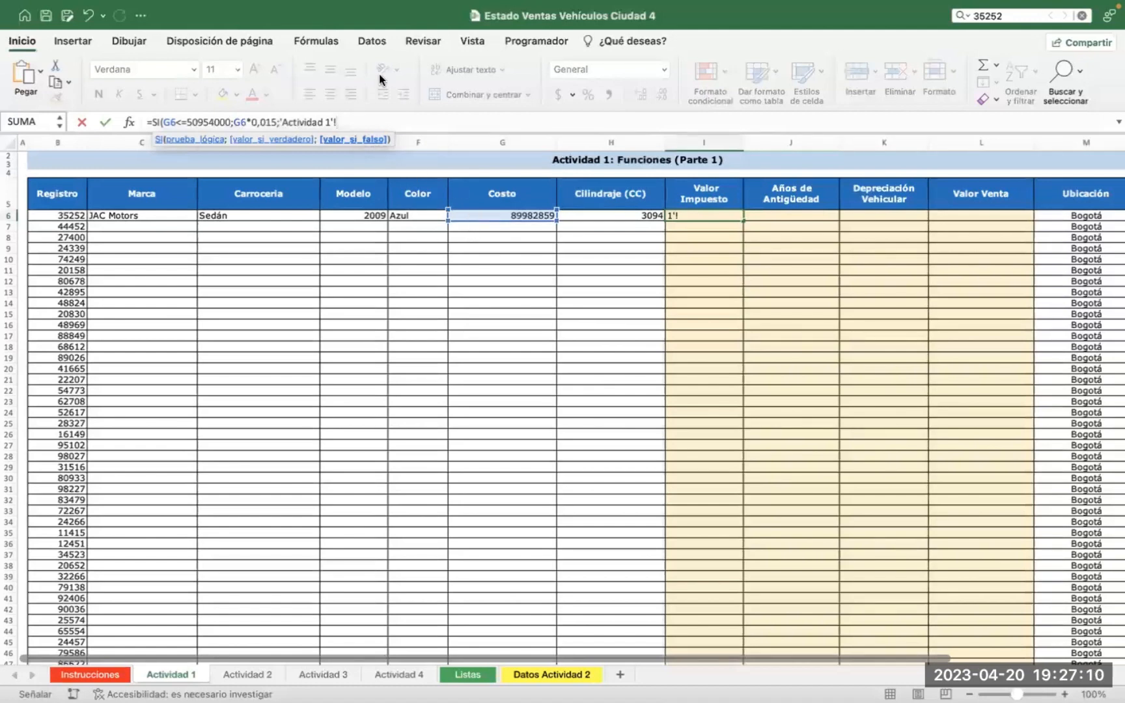
key(BackSpace)
key(BackSpace)
key(BackSpace)
key(BackSpace)
key(BackSpace)
key(BackSpace)
key(BackSpace)
key(BackSpace)
key(BackSpace)
key(BackSpace)
key(BackSpace)
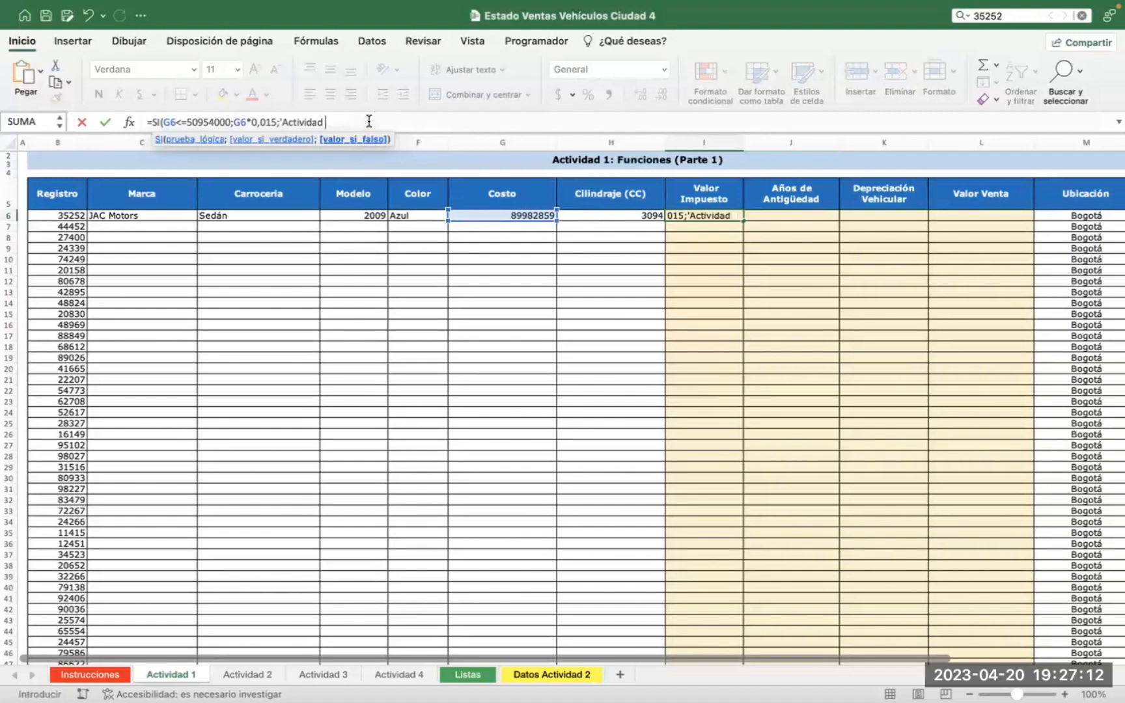
key(BackSpace)
key(BackSpace)
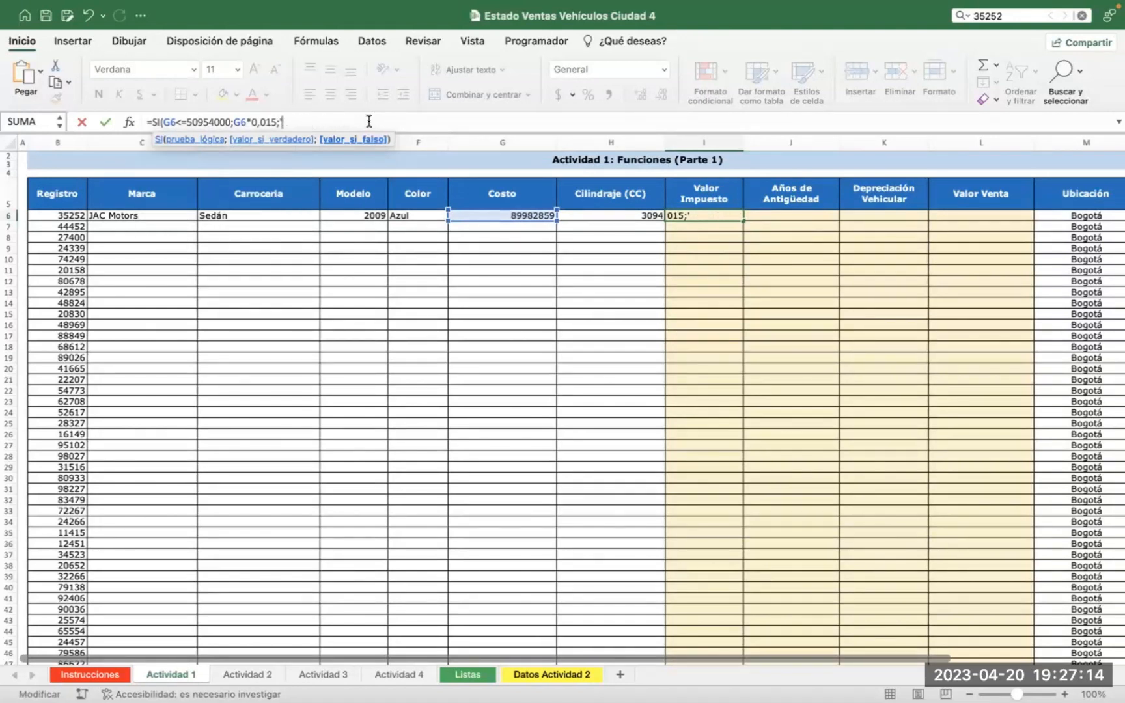
triple_click(369, 121)
key(BackSpace)
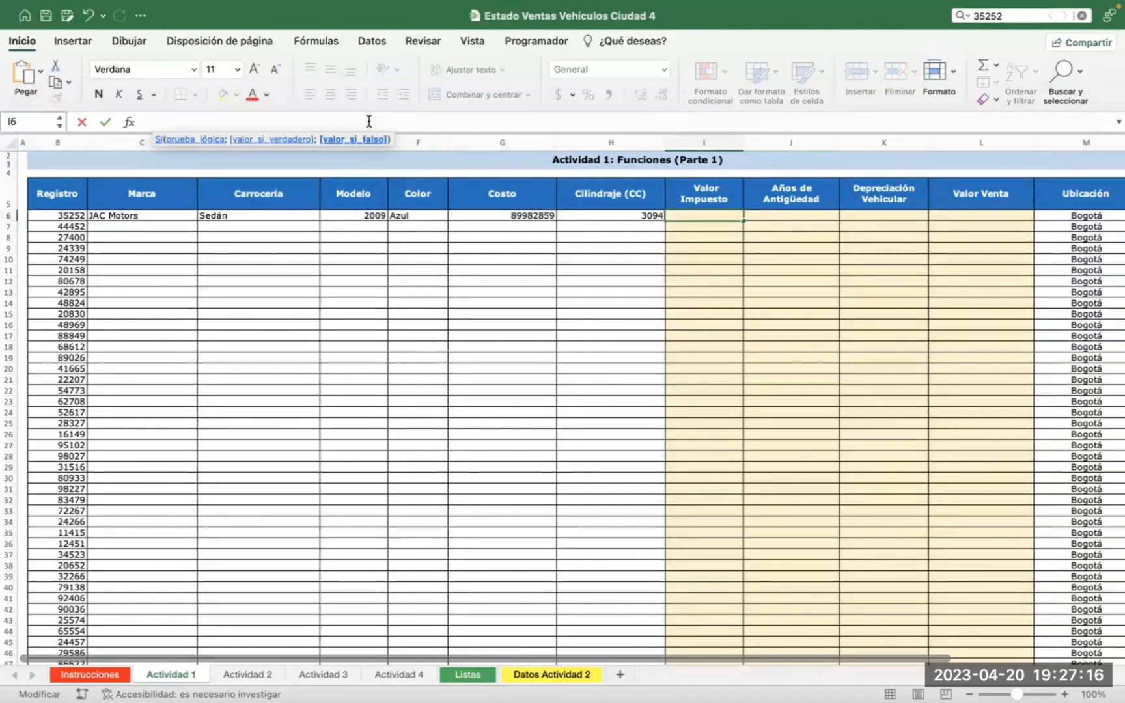
Start the Valor Impuesto formula in I6 as =SI('Actividad 1'!G6<=50954000;'Actividad 1'!G6*0,015 using the Costo cell
text(=si)
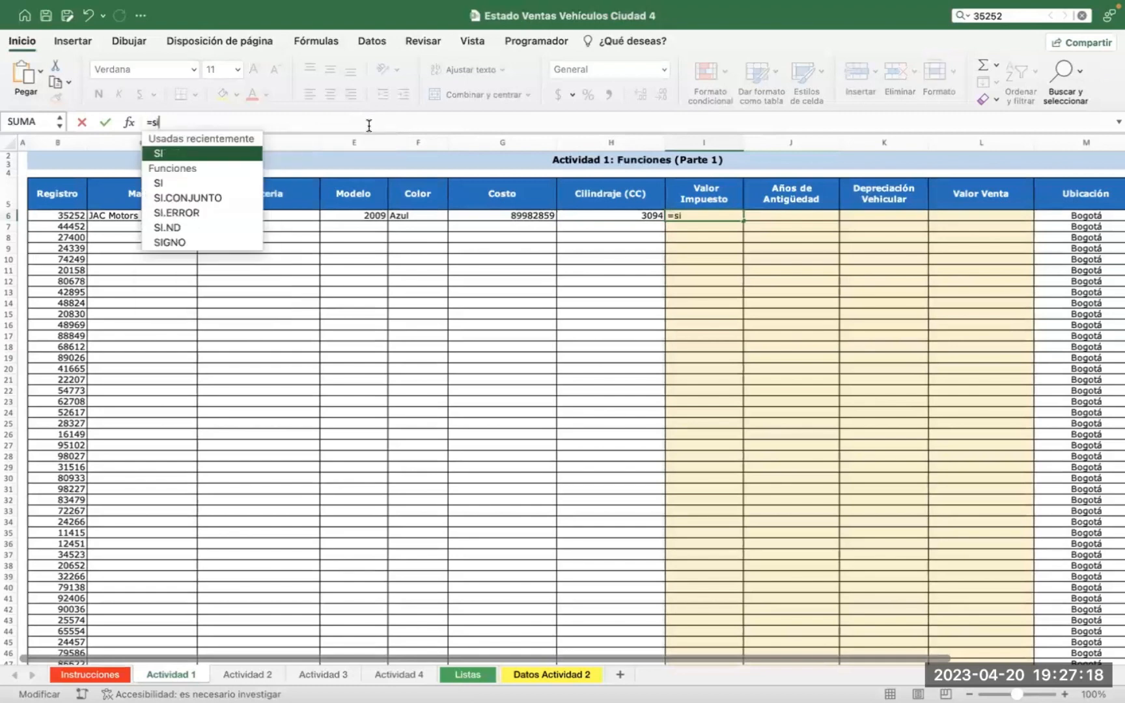
double_click(229, 150)
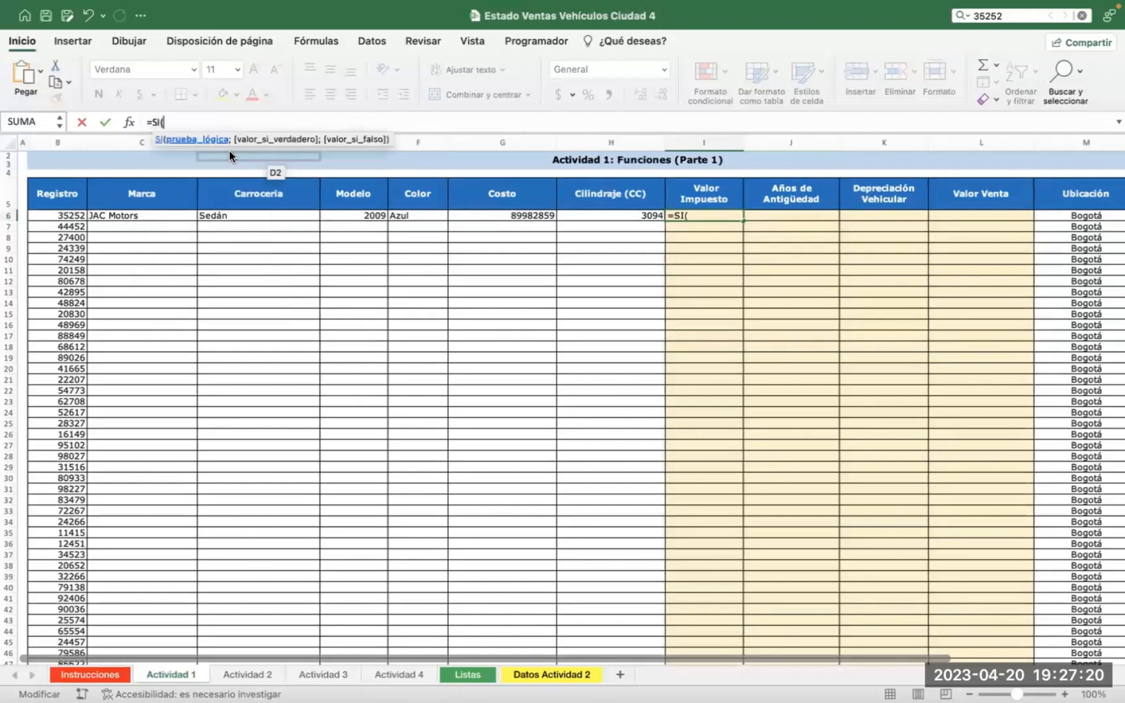
click(504, 217)
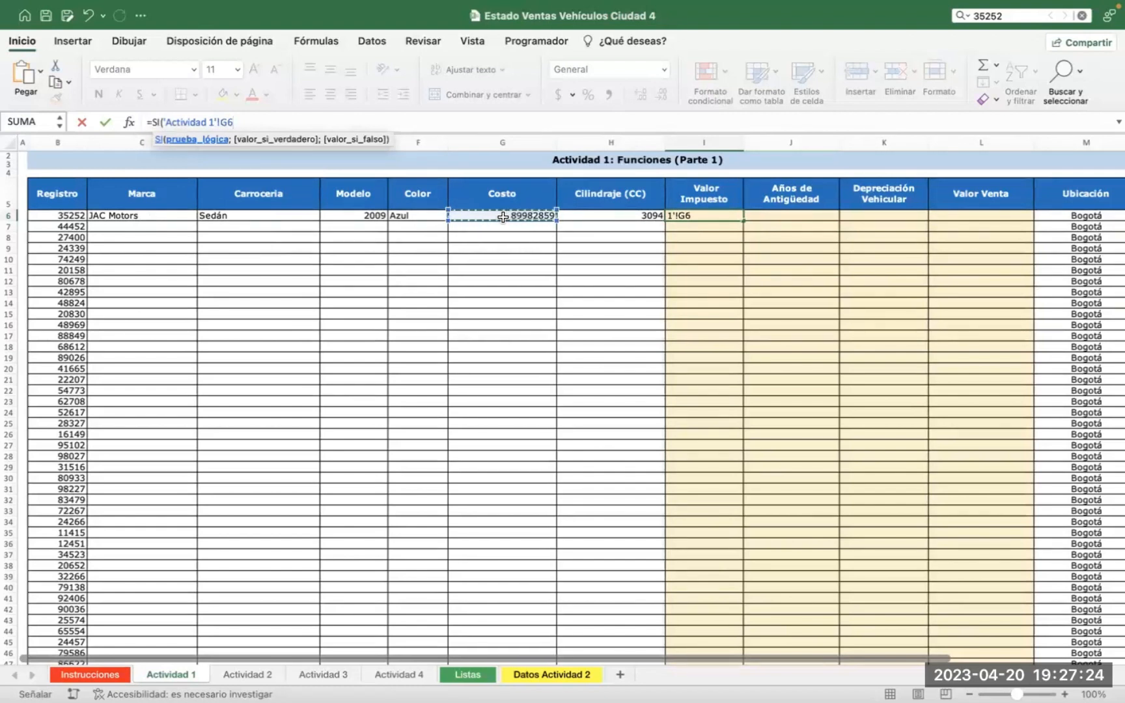
text(<=)
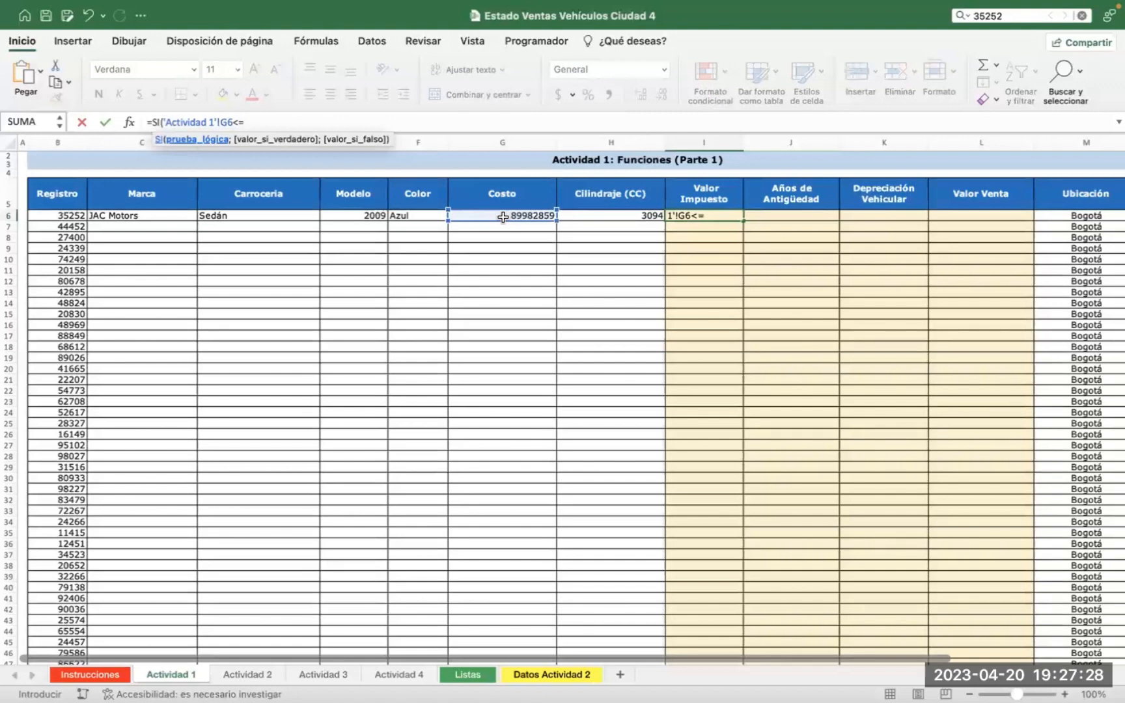
text(50954000)
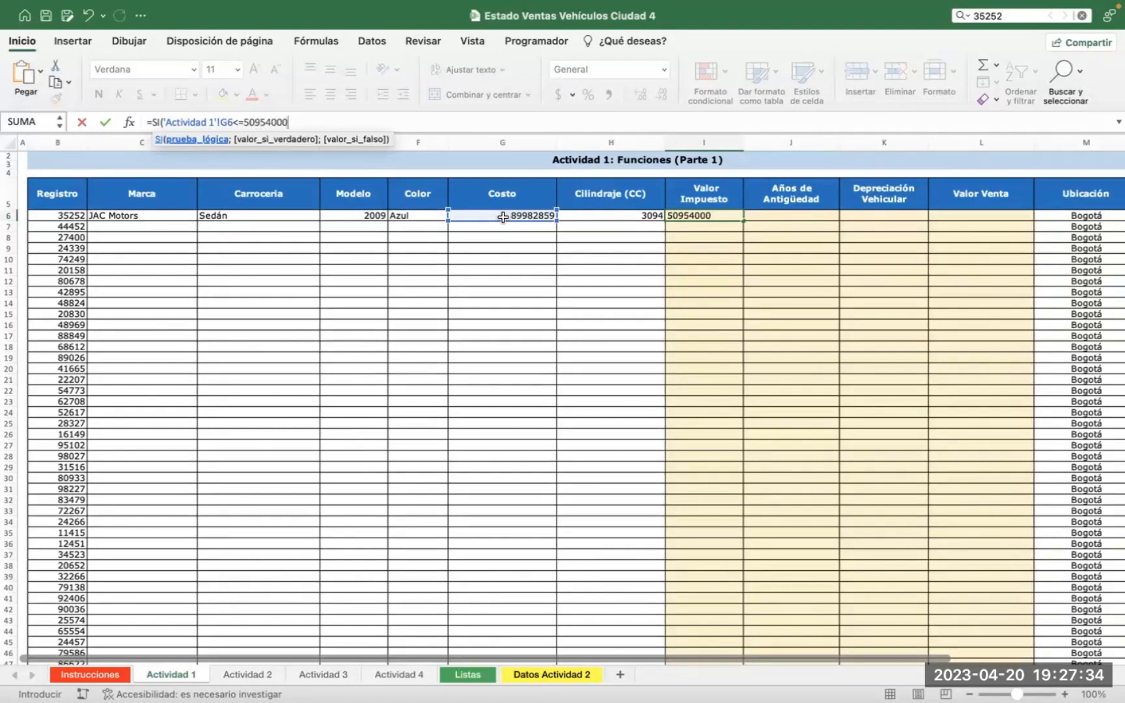
text(;)
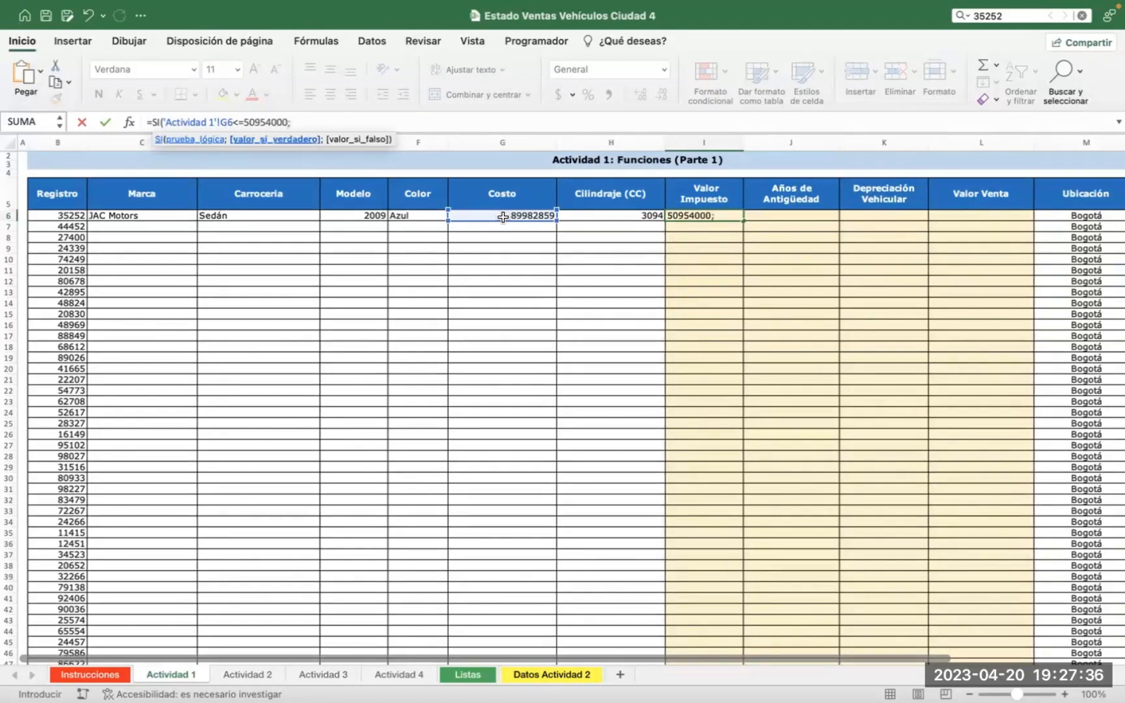
click(508, 215)
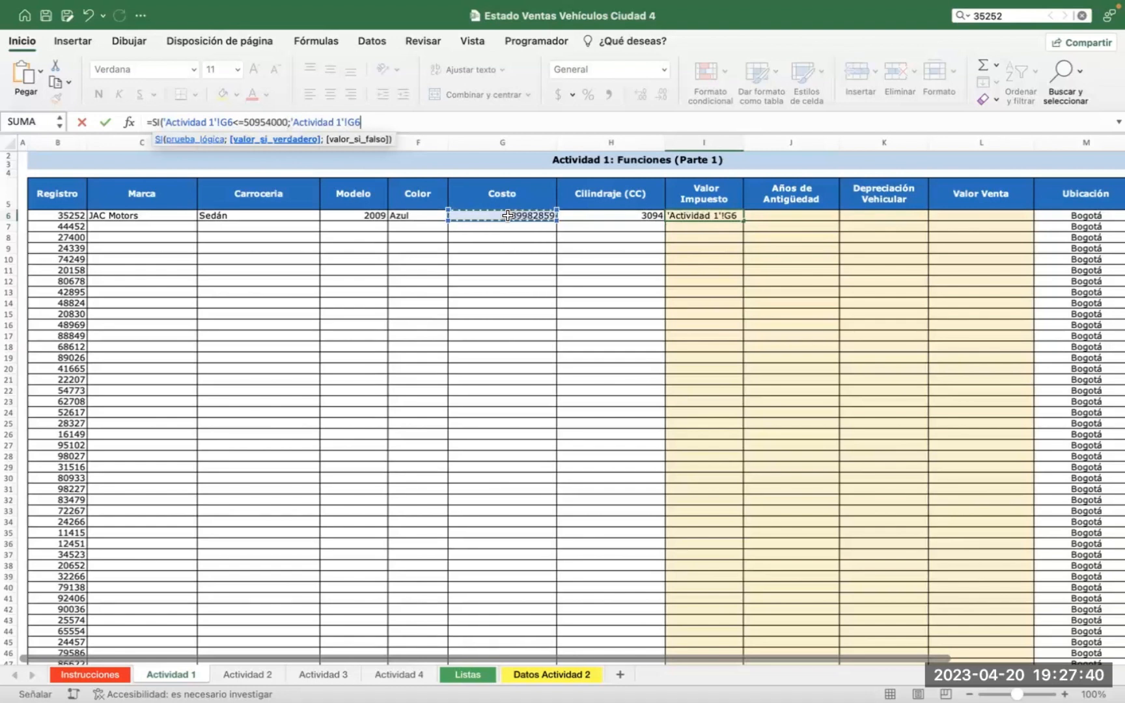
text(*)
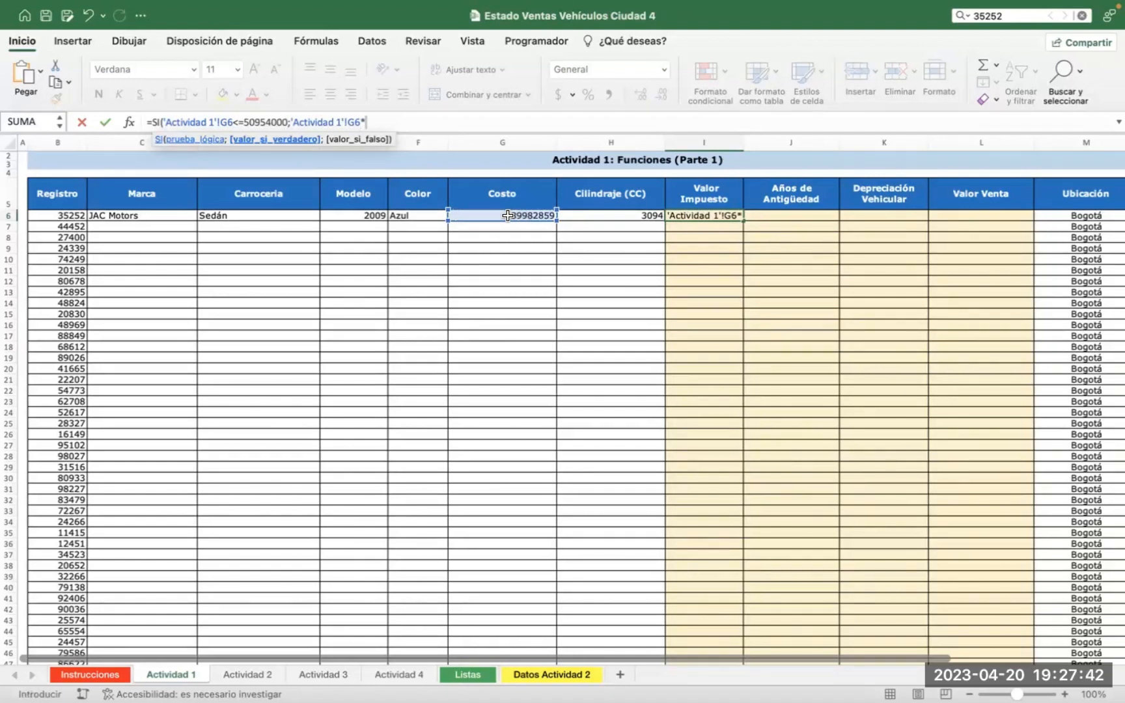
text(0,015)
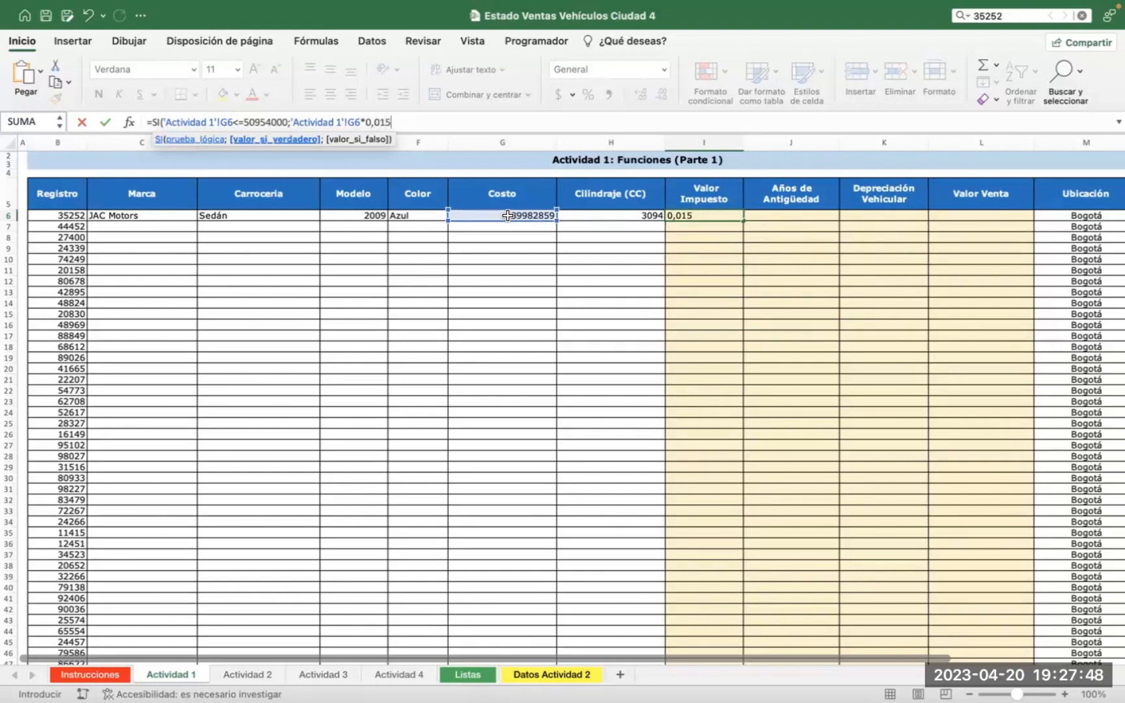
Add a nested SI as the false branch, with the test Y('Actividad 1'!G6>50954000;'Actividad 1'!G6<114644000)
text(;si)
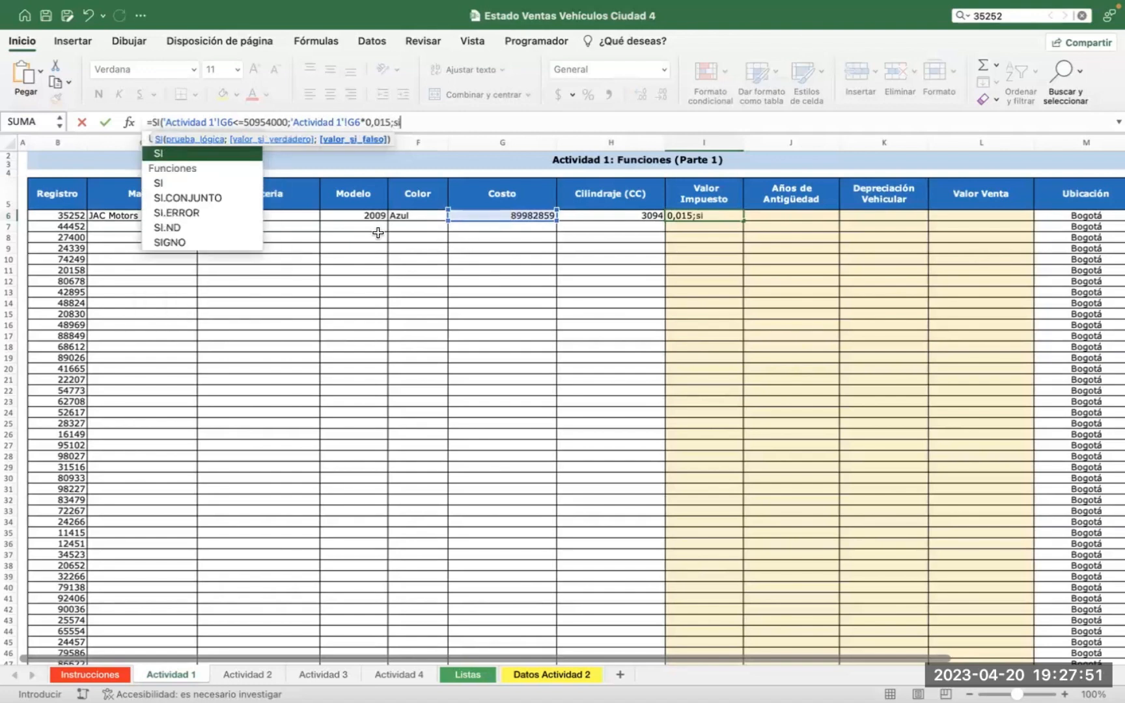
double_click(198, 185)
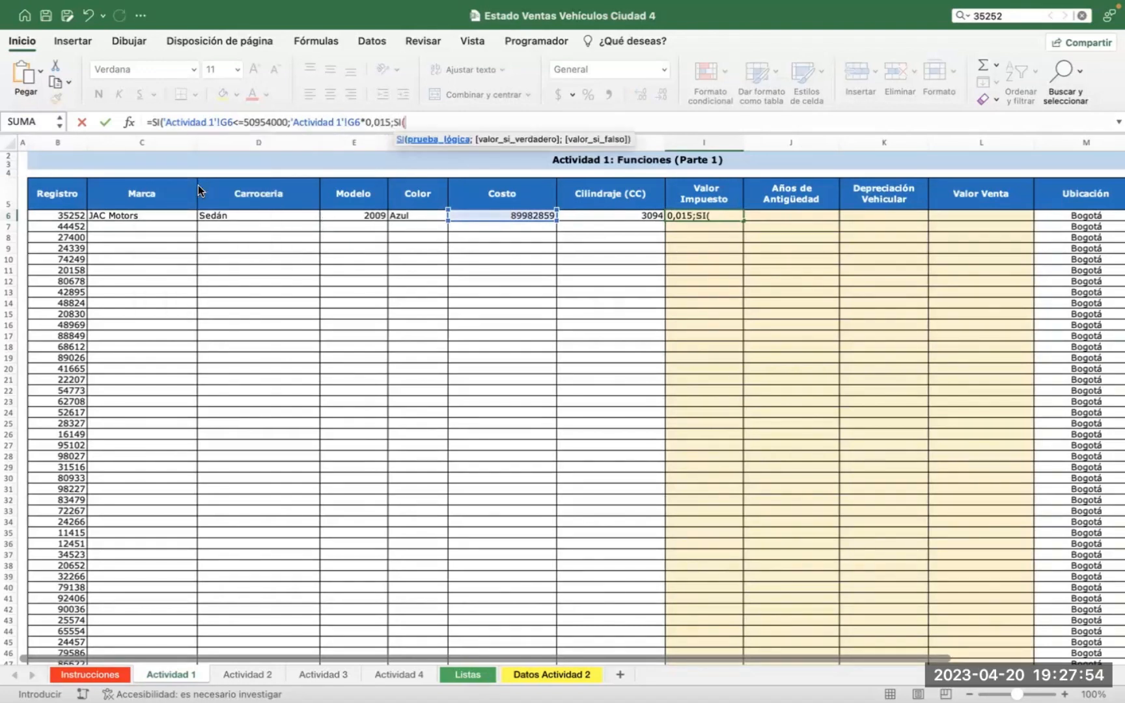
text(y)
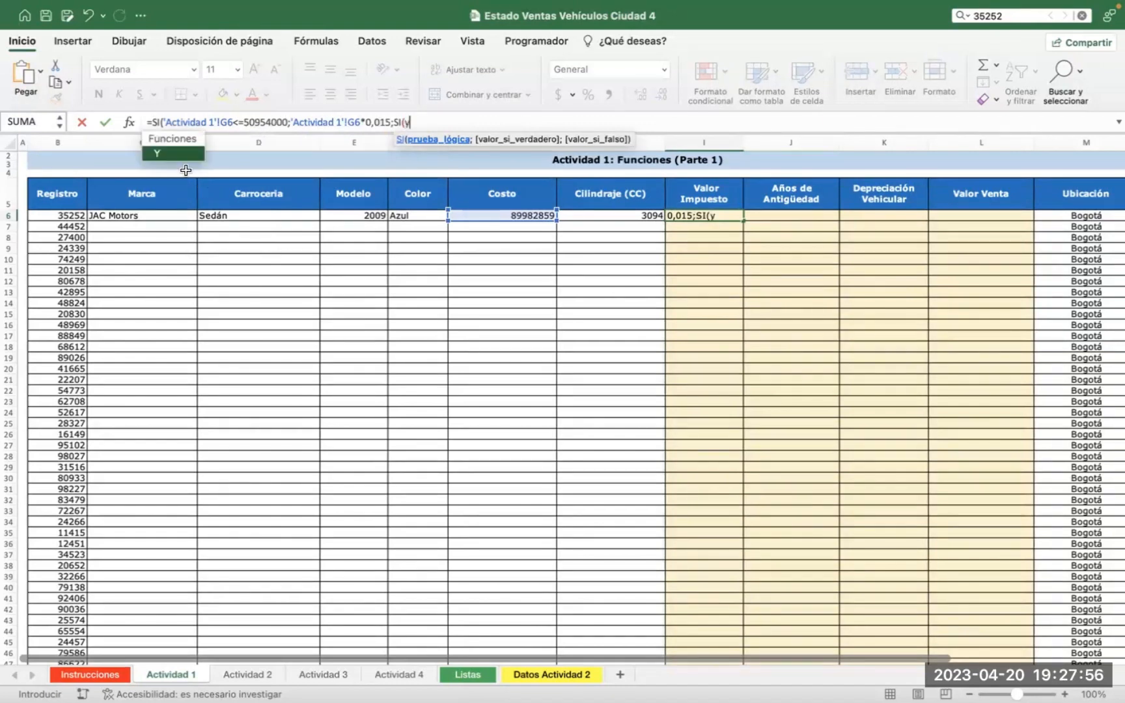
double_click(170, 155)
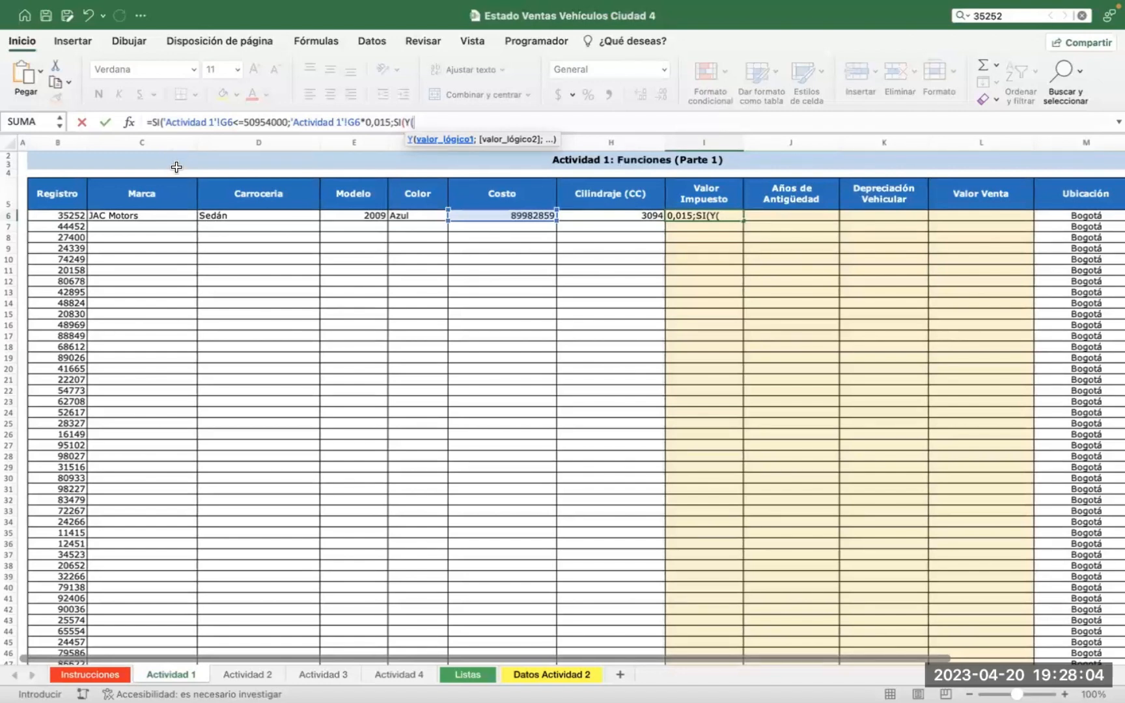
click(521, 216)
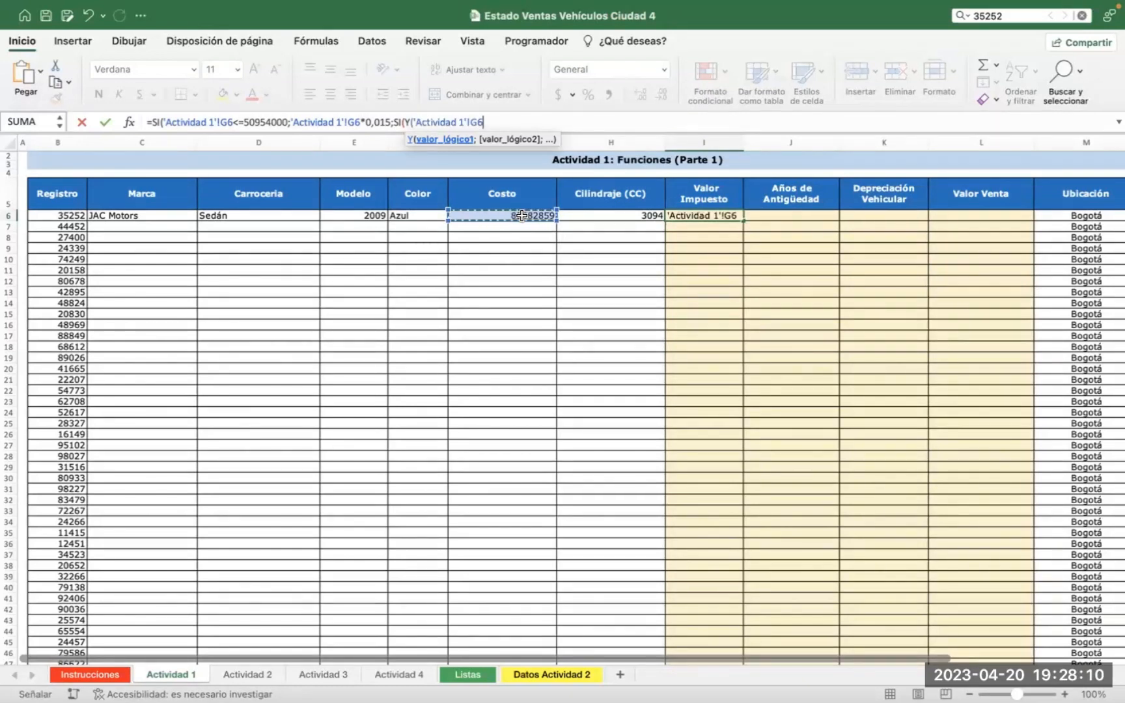
text(>)
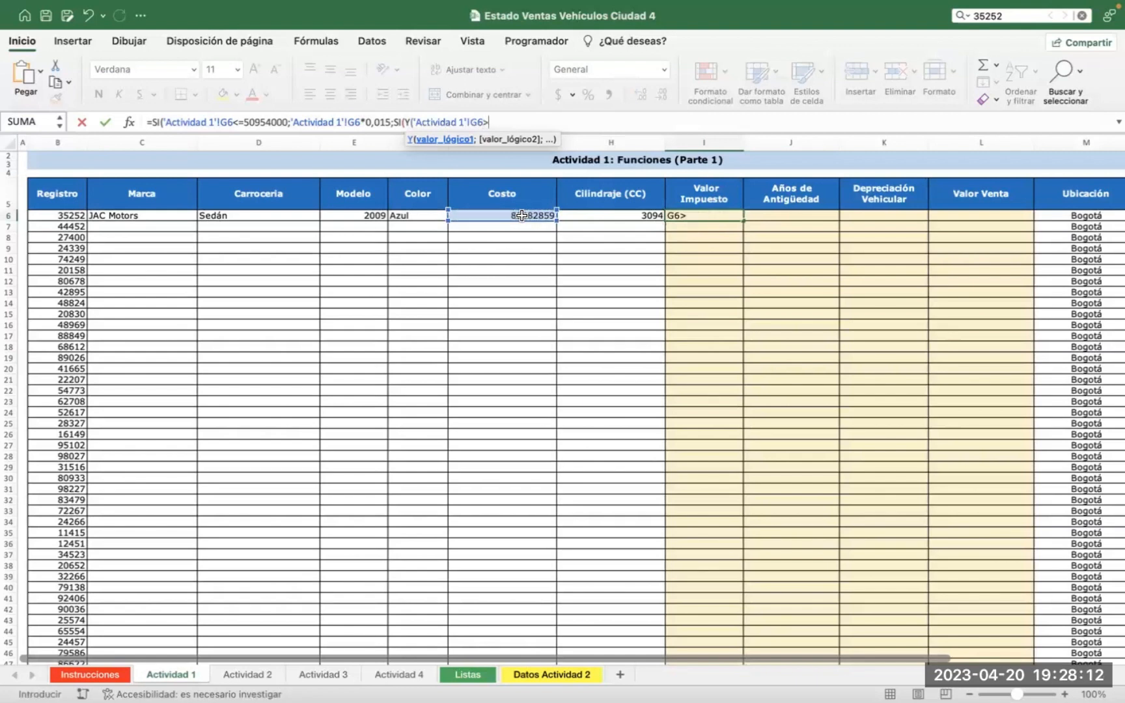
text(50954000)
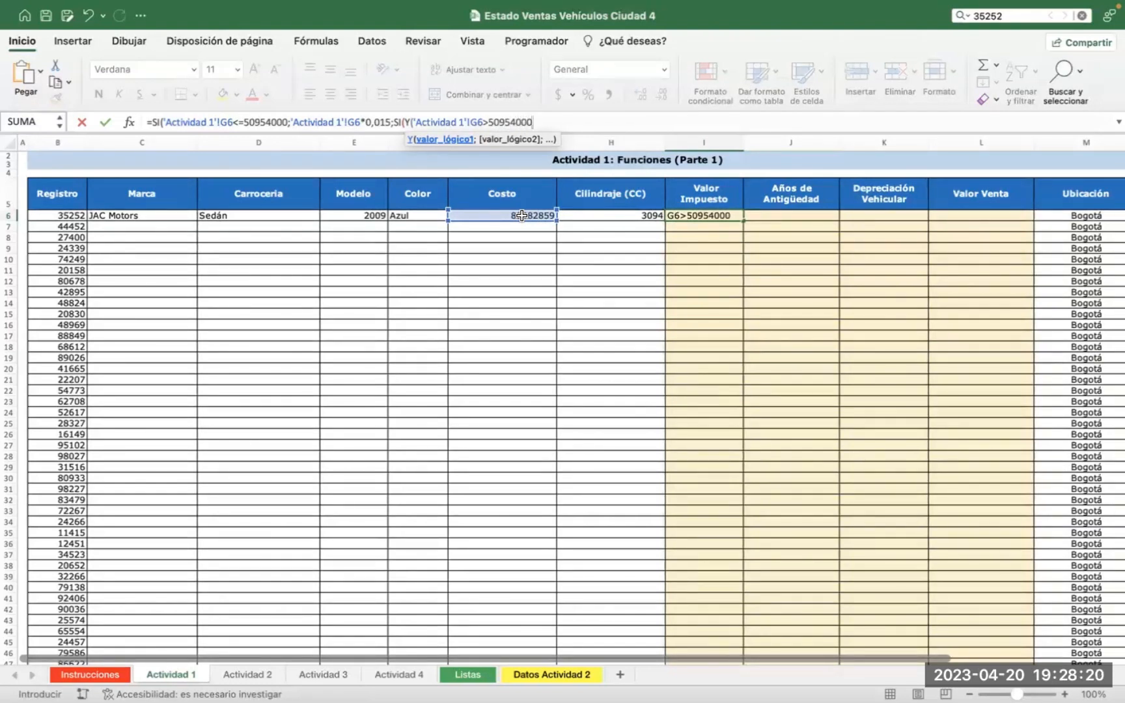
text(;)
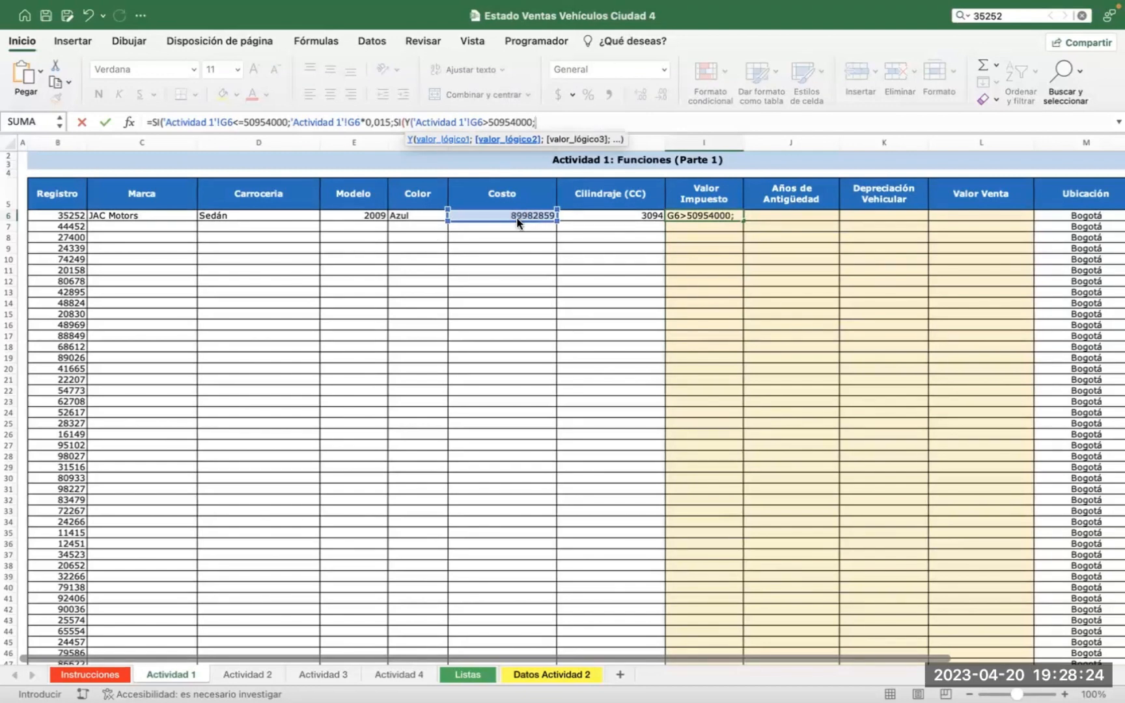
click(508, 215)
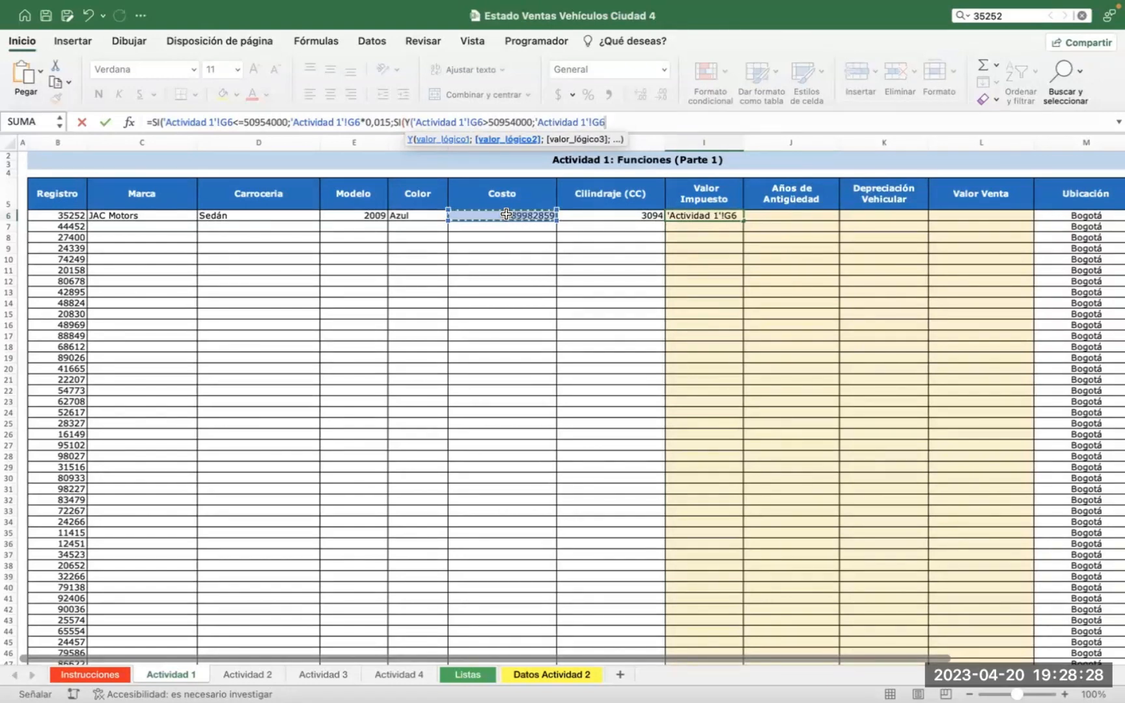
text(<)
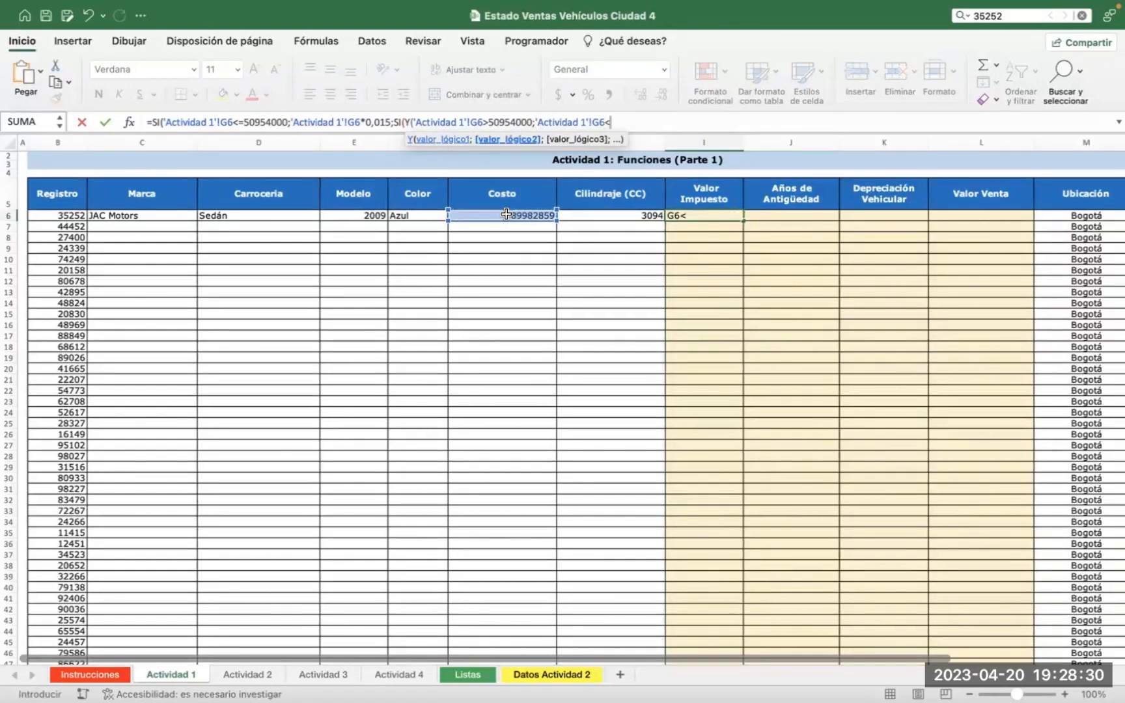
text(114644000)
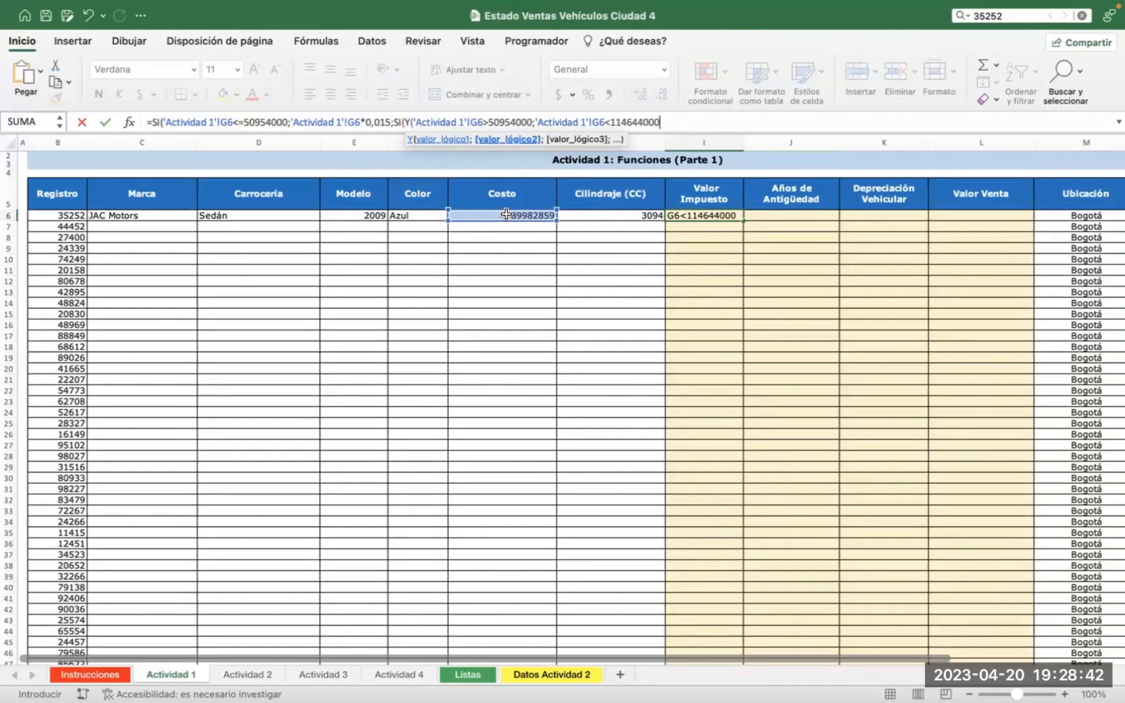
text())
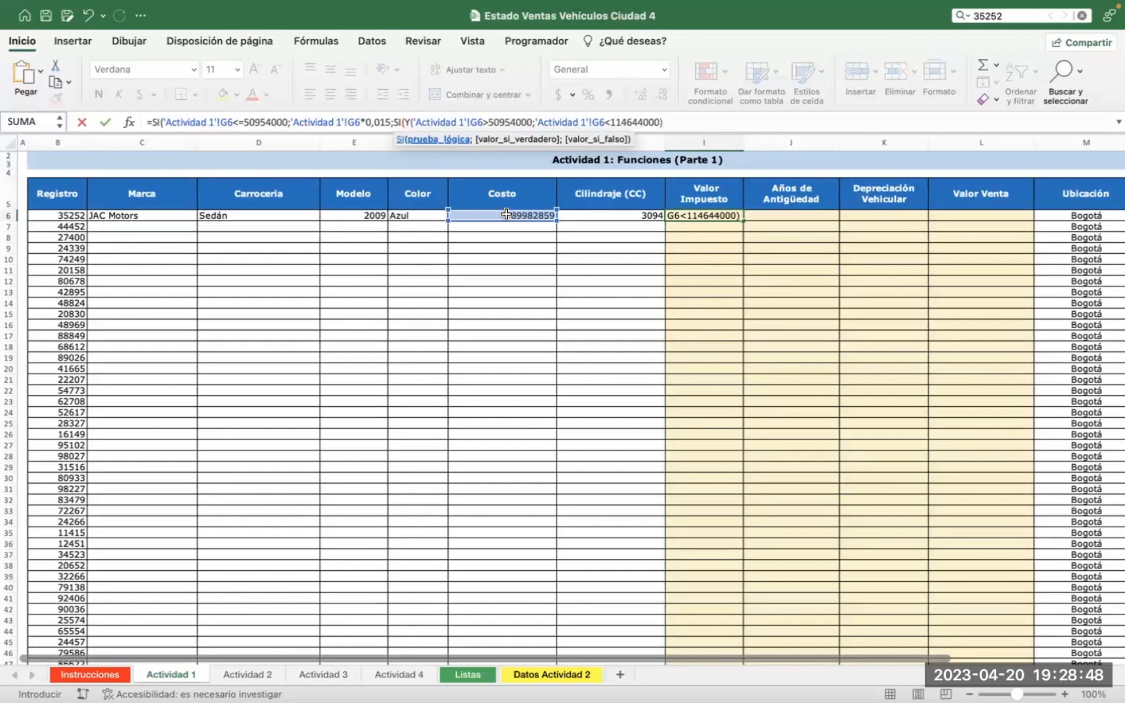
Give the second SI the true value 'Actividad 1'!G6*0,025 and leave its false argument open
text(;)
click(508, 215)
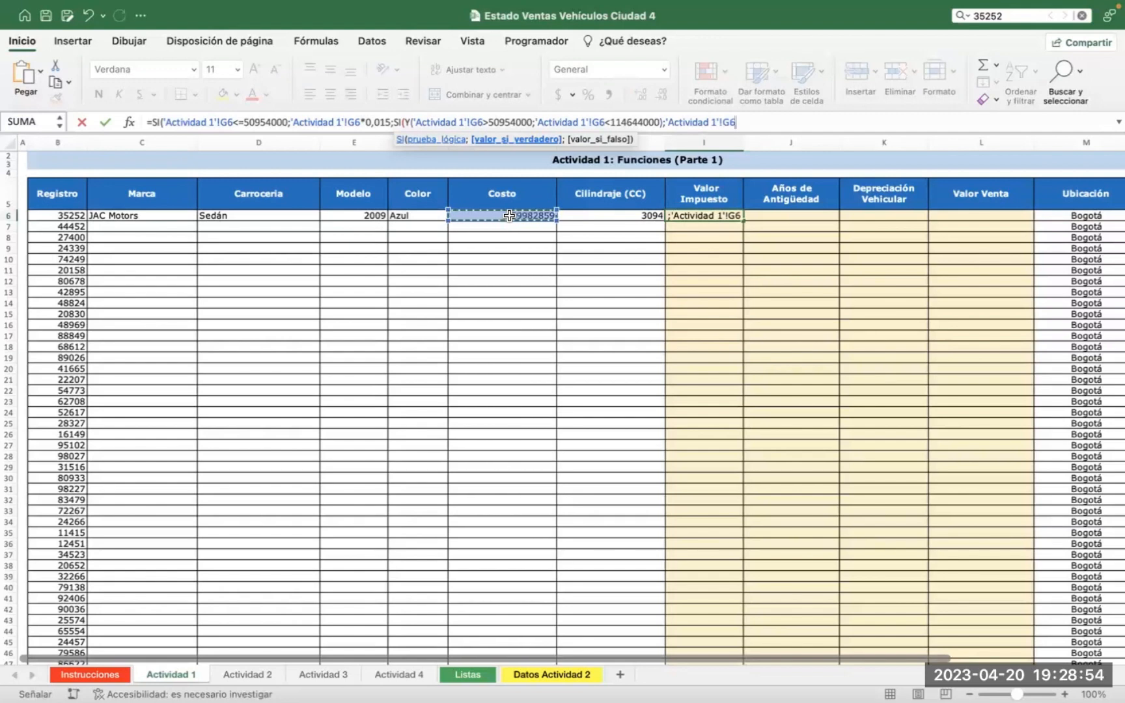
text(*)
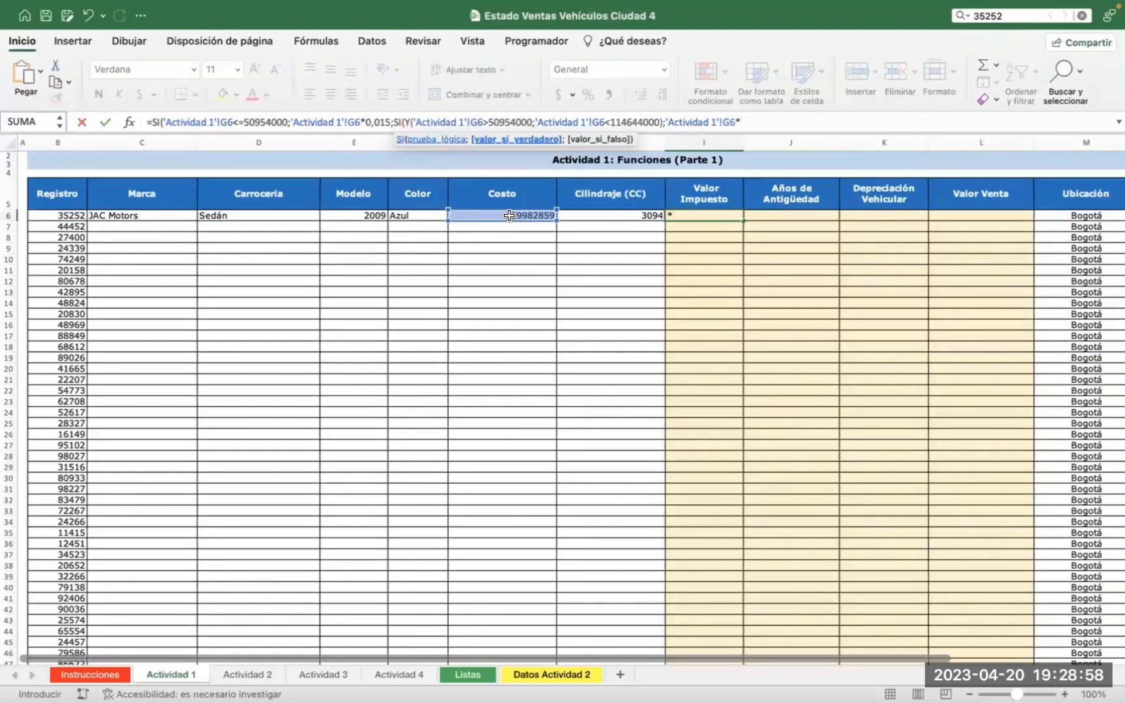
text(0,025;)
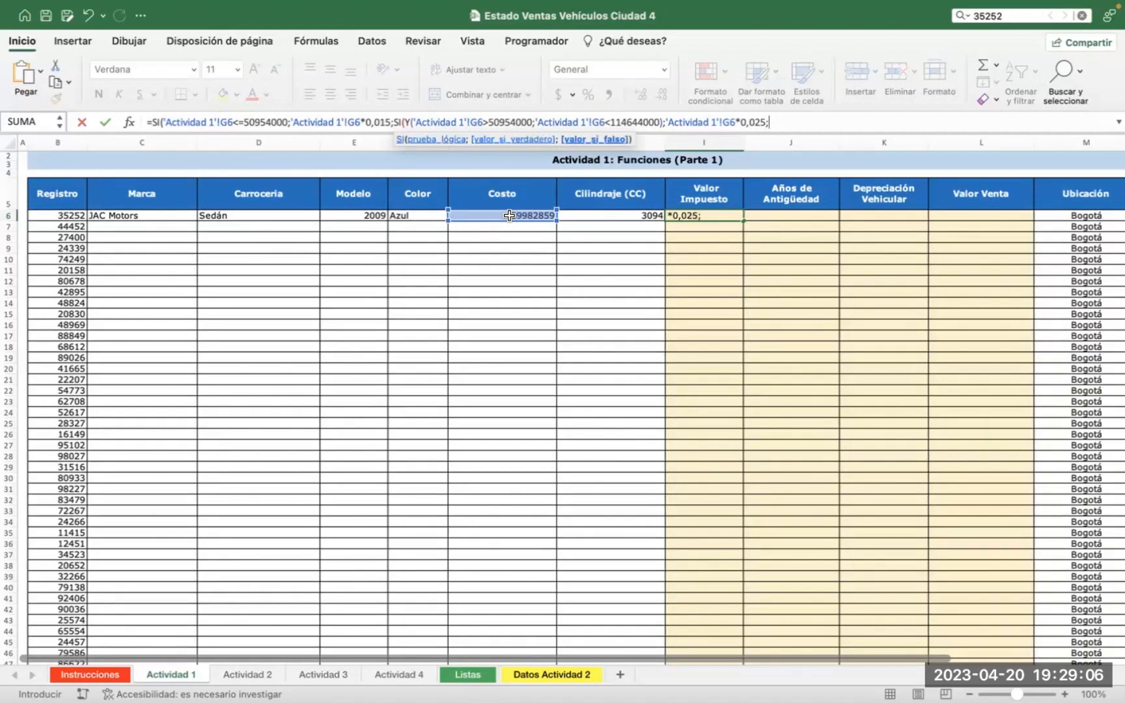
Nest a third SI in the false argument as SI('Actividad 1'!G6>114644000;'Actividad 1'!G6*0,035
text(si)
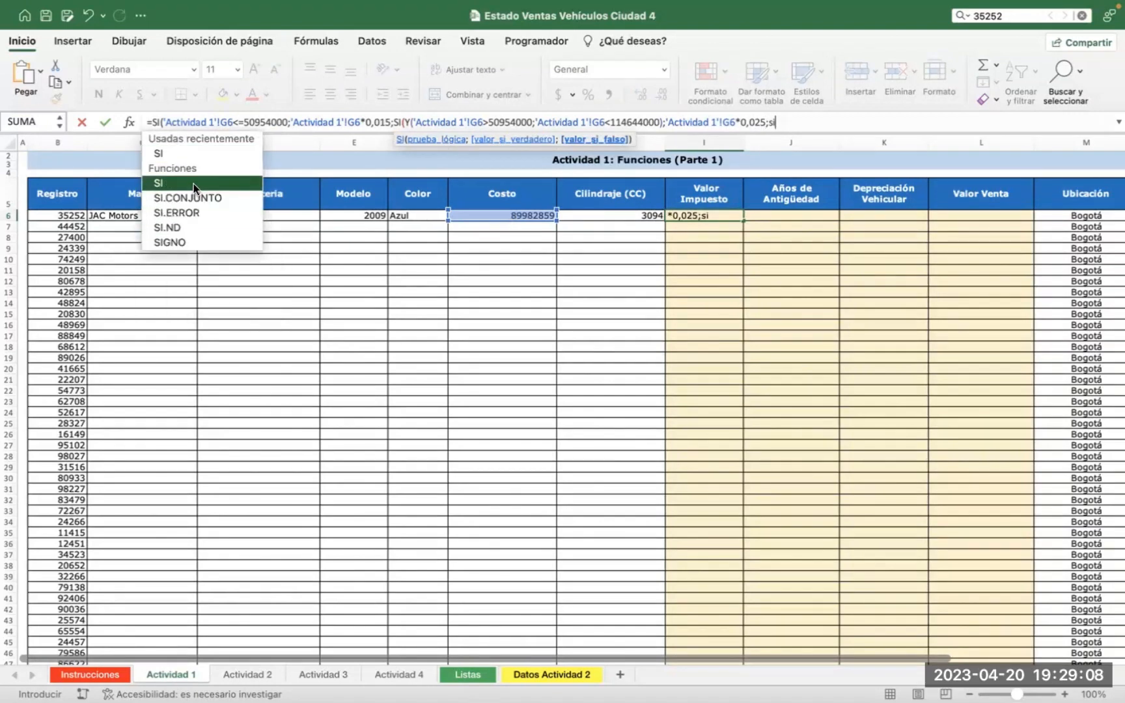
double_click(193, 183)
click(518, 216)
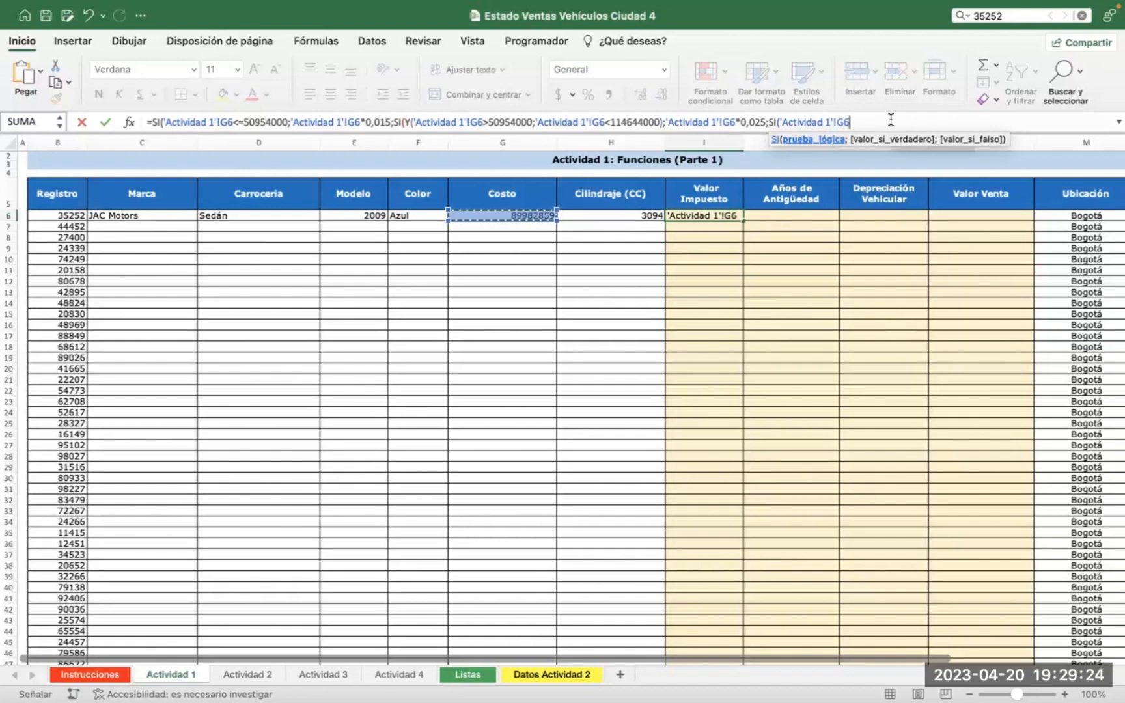
text(>114)
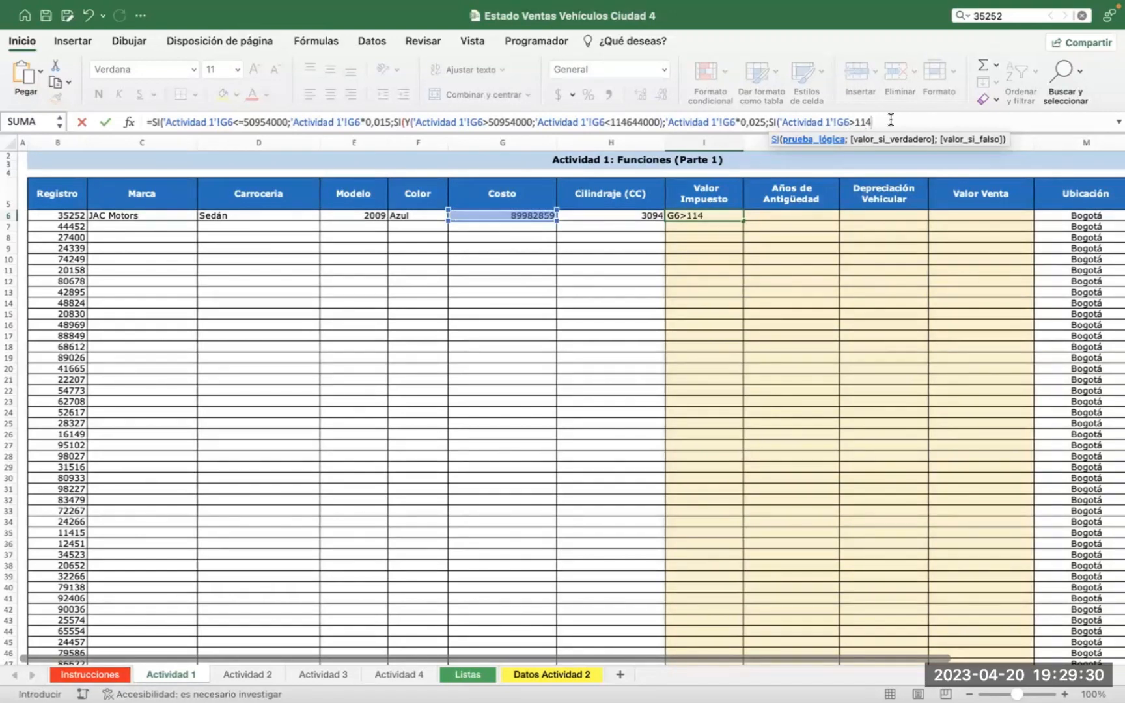
text(644000;)
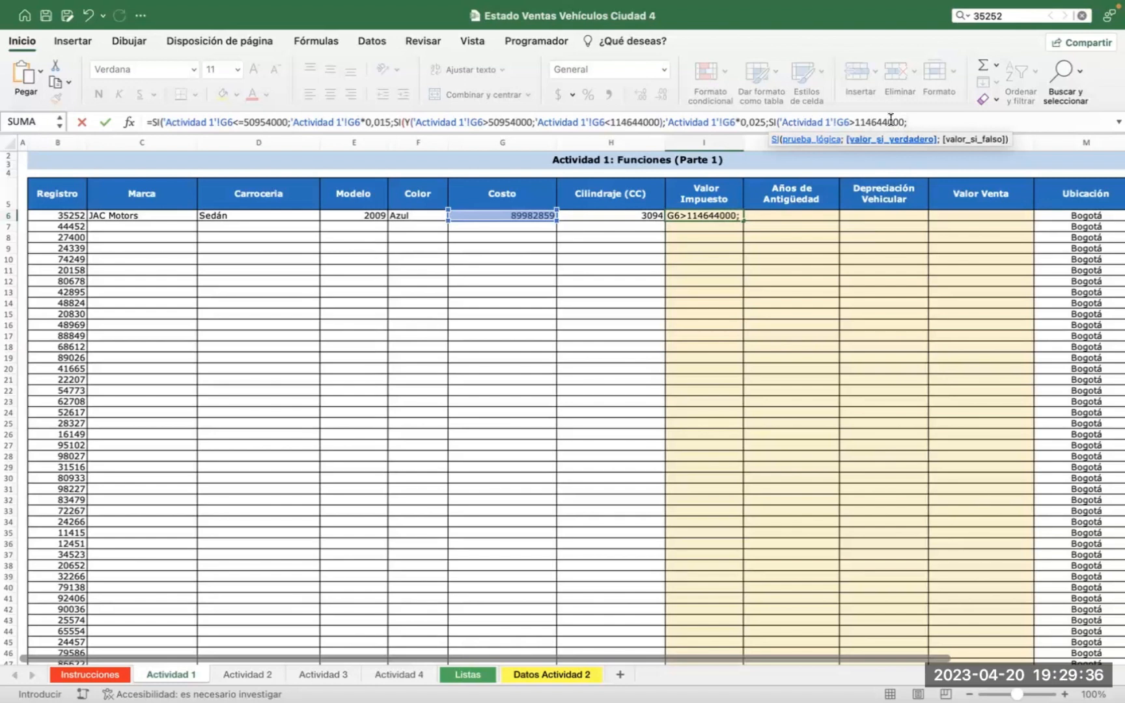
click(531, 216)
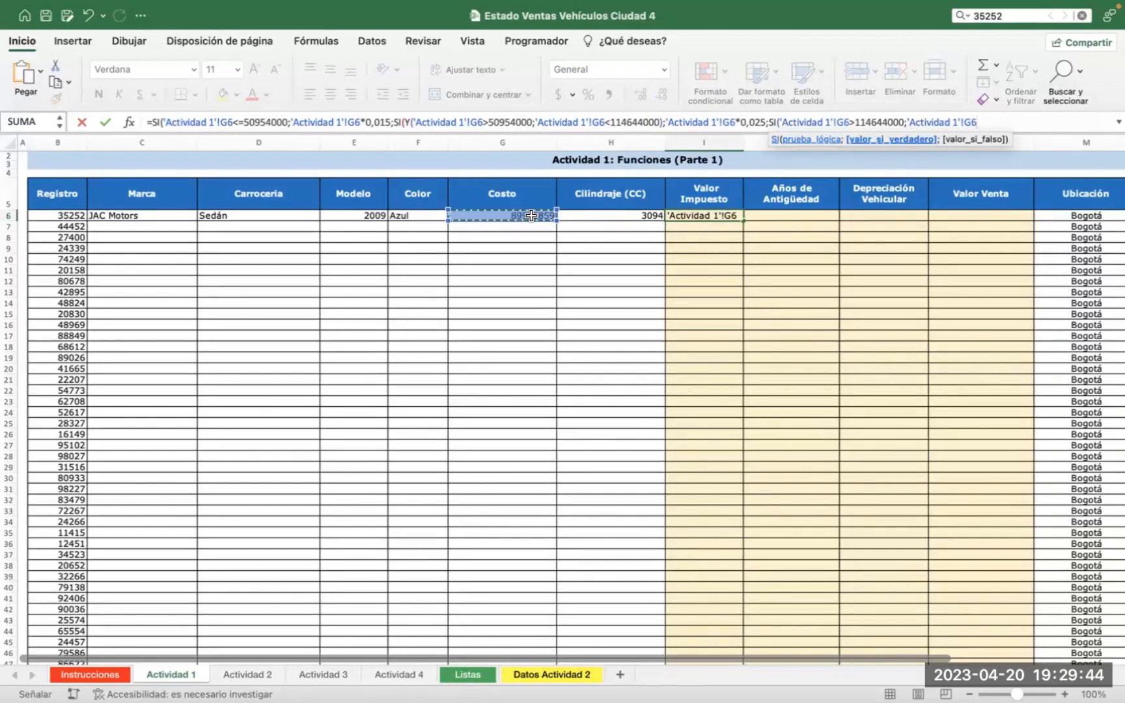
text(*)
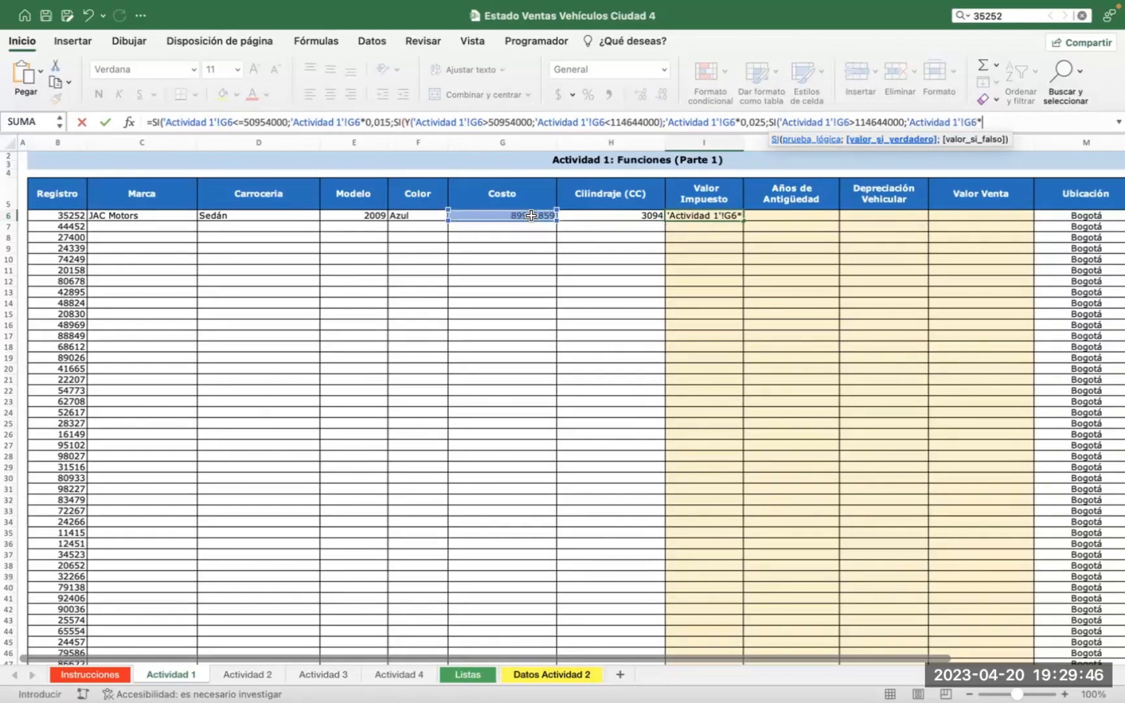
text(0,035)
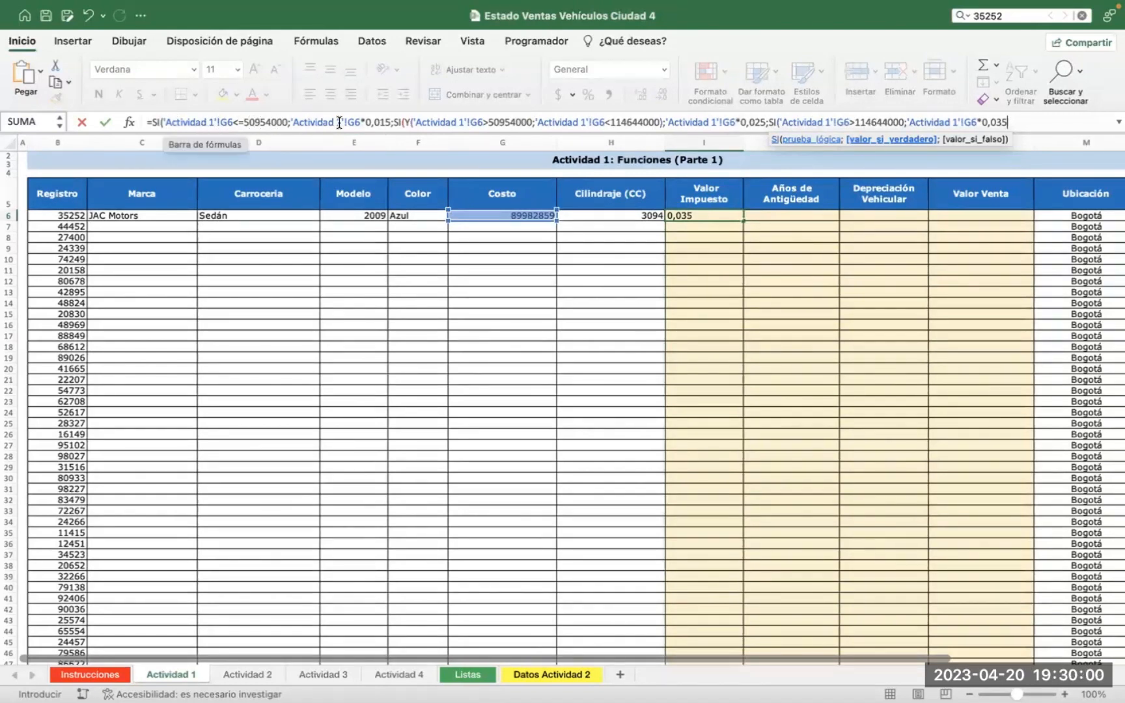
Close all three SI functions with ))), enter the formula in I6 and reselect that cell
click(409, 121)
text(Y()
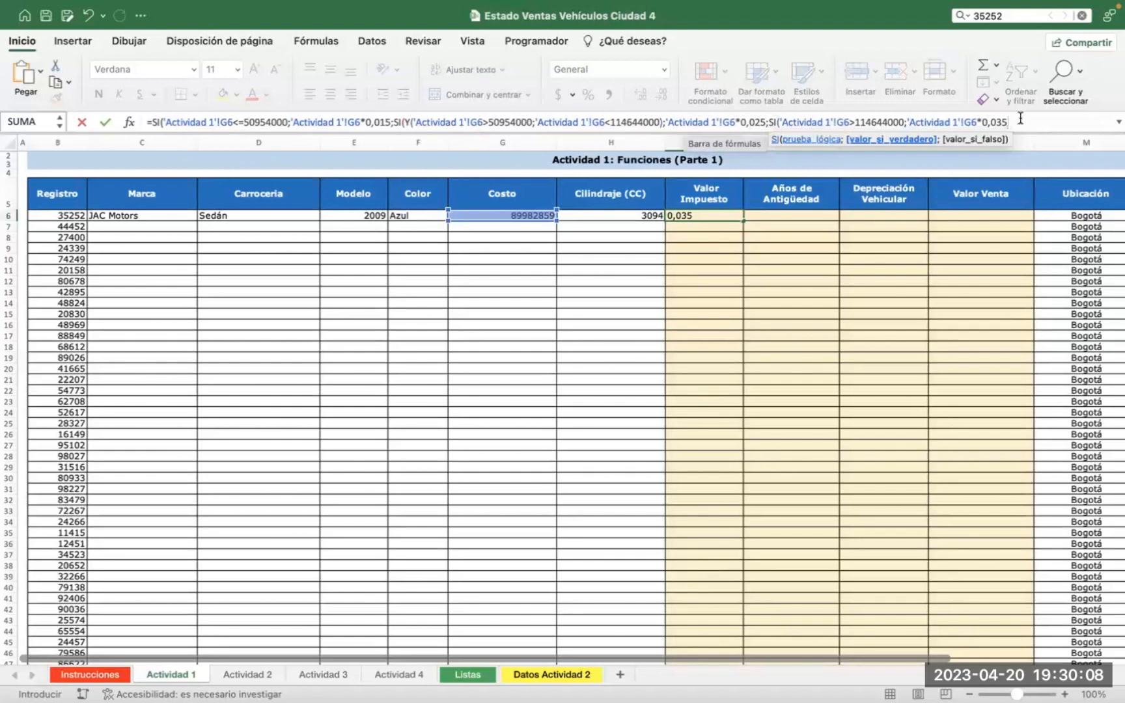
text())))
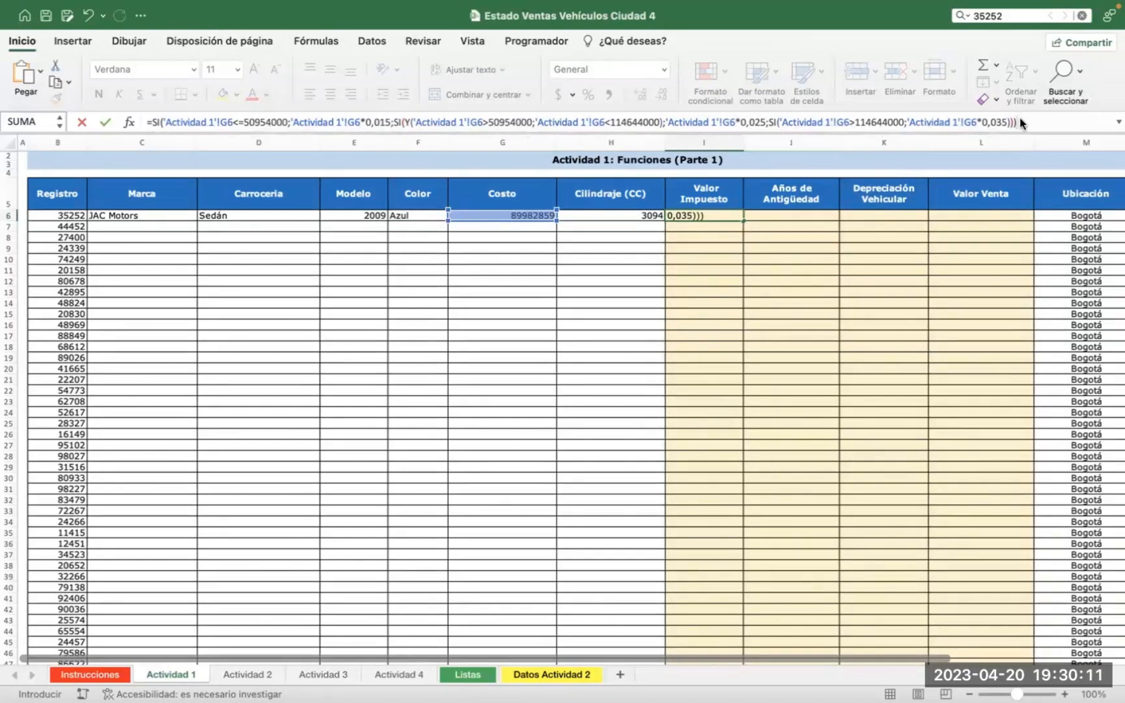
key(Return)
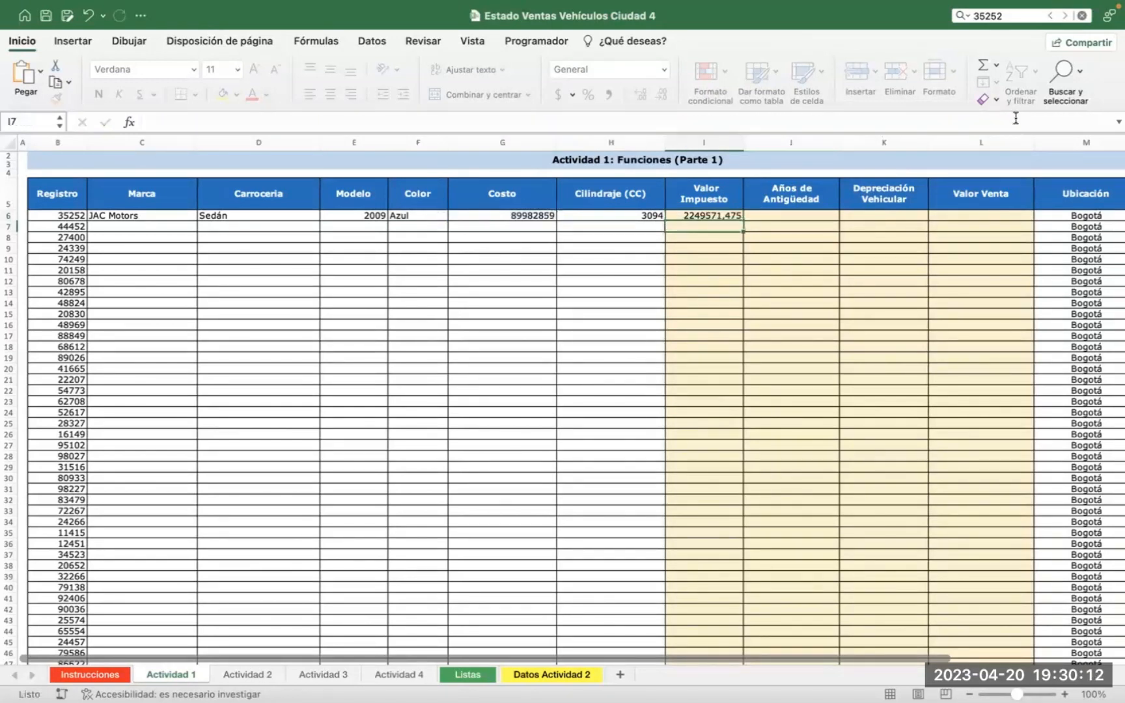
click(719, 217)
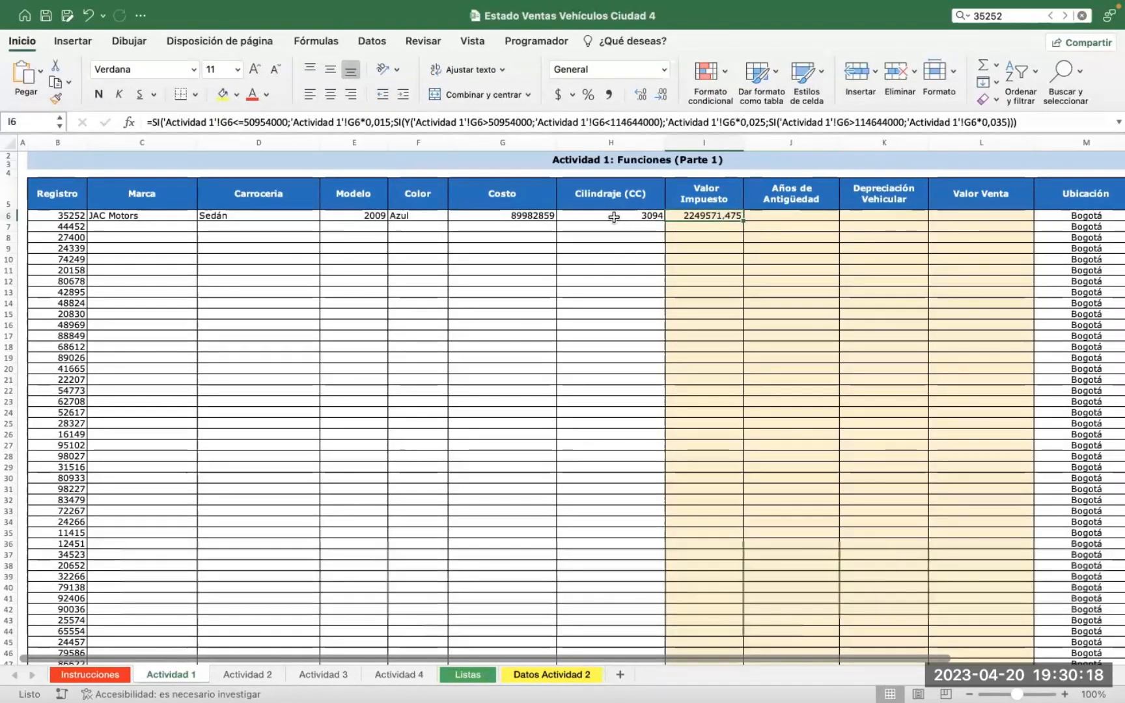
Apply the Contabilidad currency format to the Costo cell G6 and the Valor Impuesto cell I6
click(513, 215)
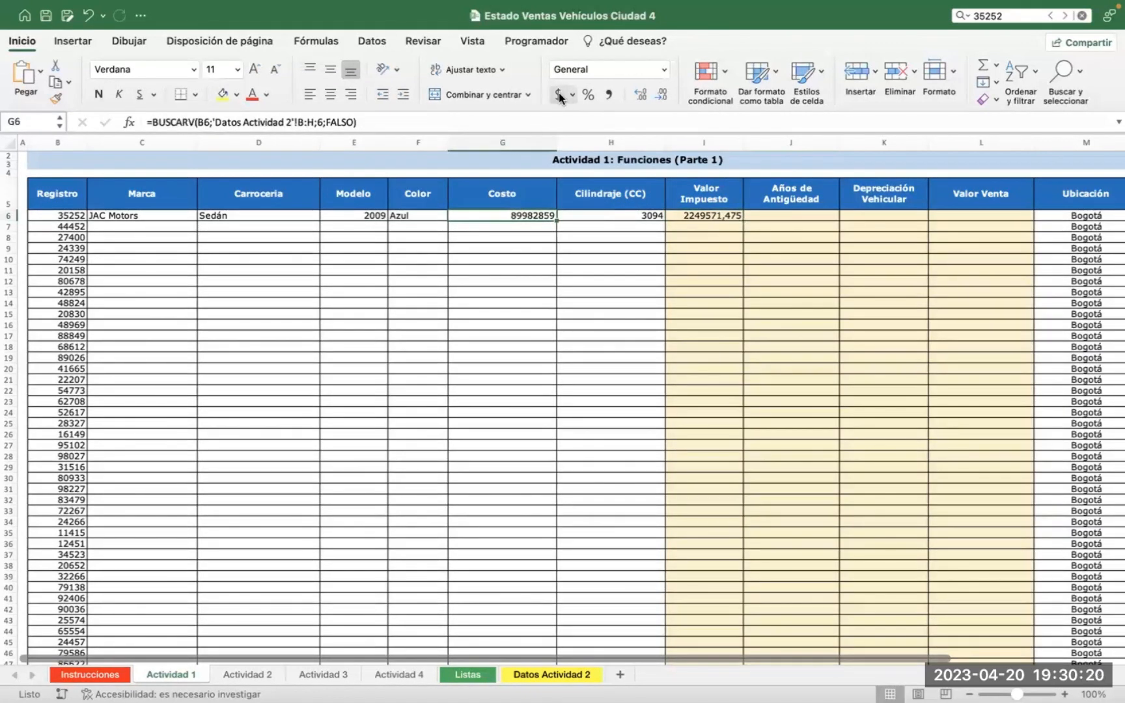
click(557, 96)
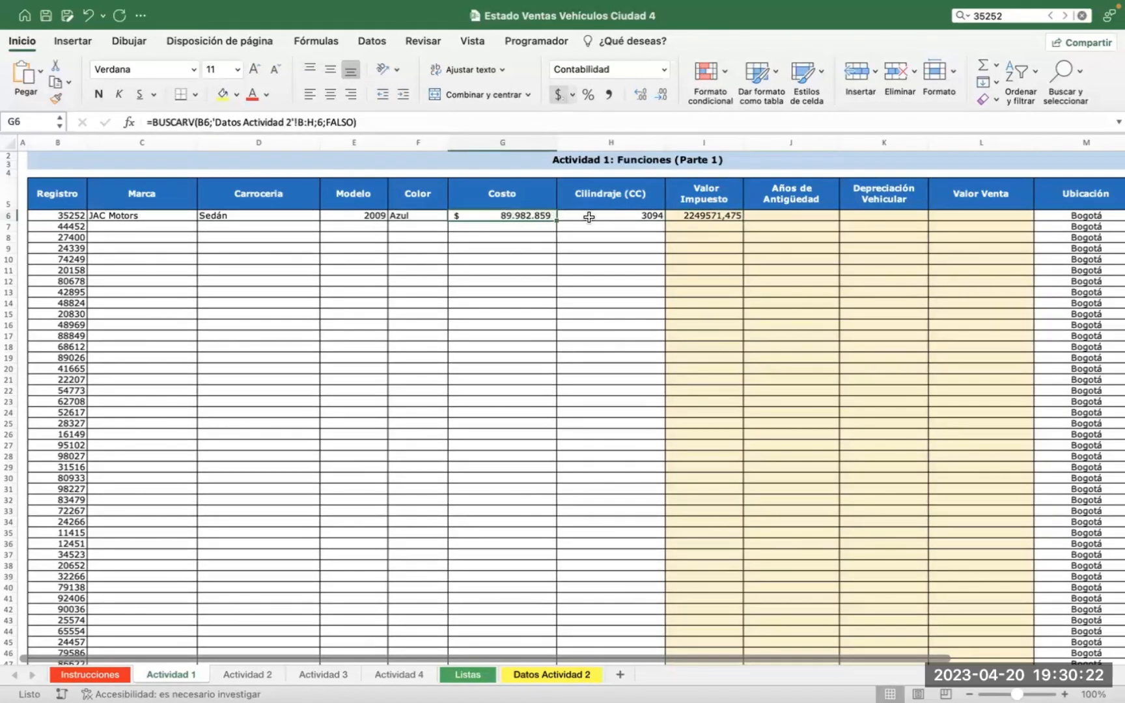
click(698, 217)
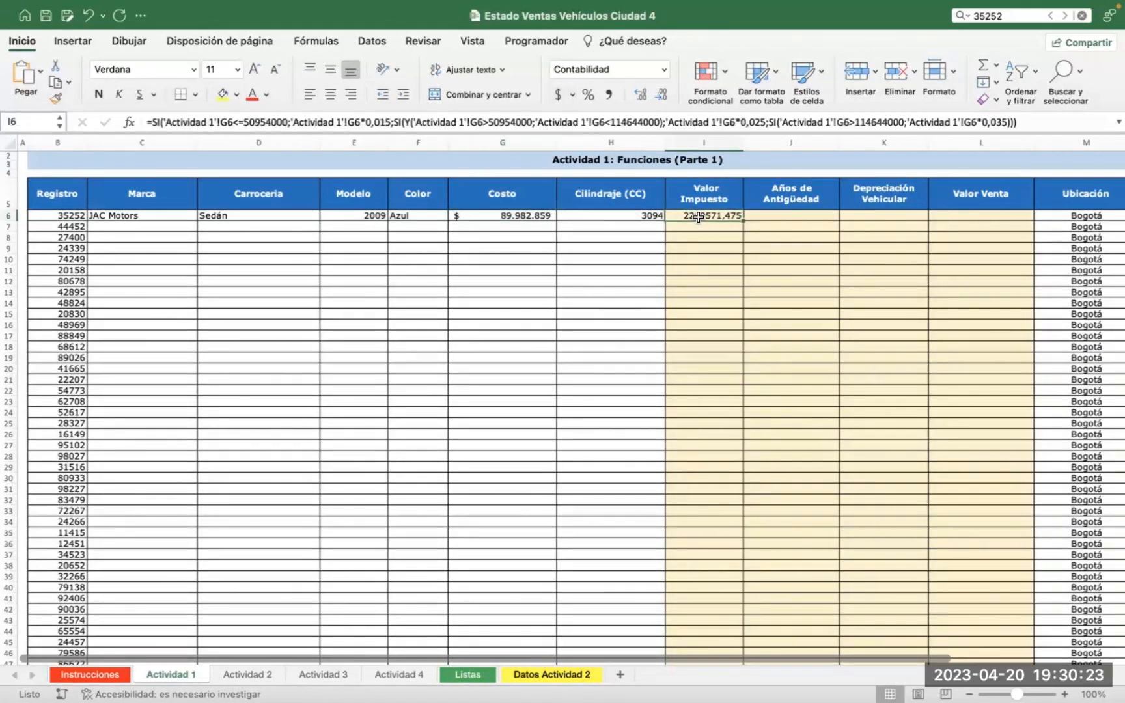
click(556, 96)
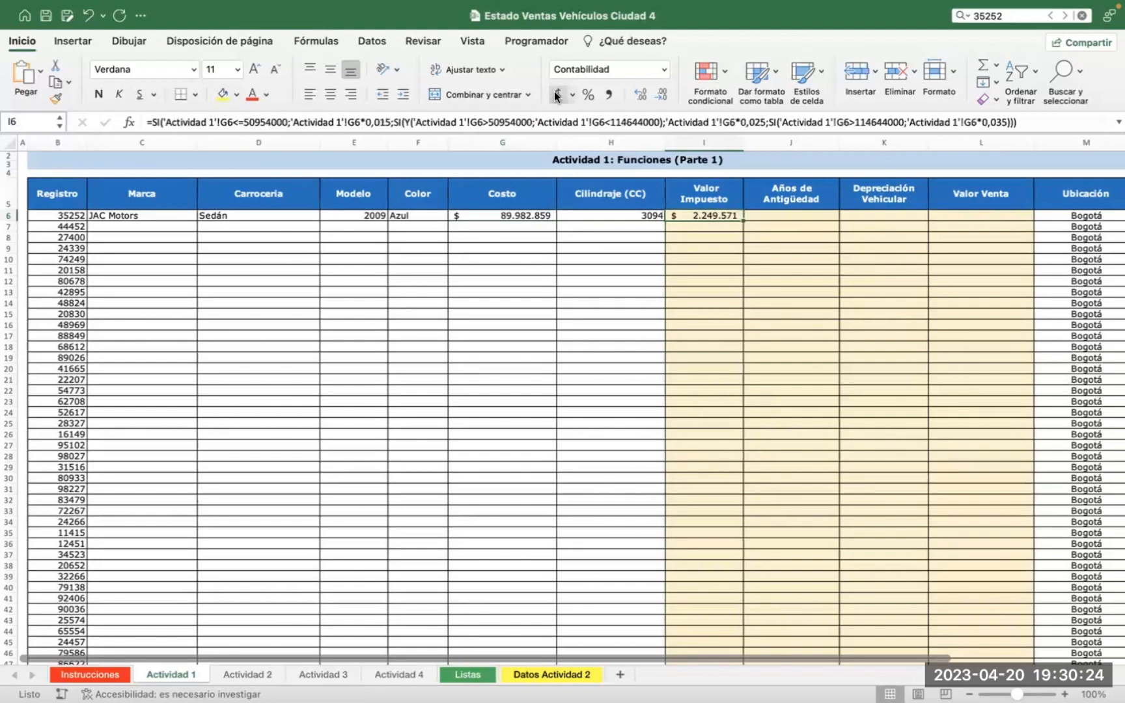
Apply the Número format to the Modelo cell E6 and the Cilindraje cell H6
click(356, 212)
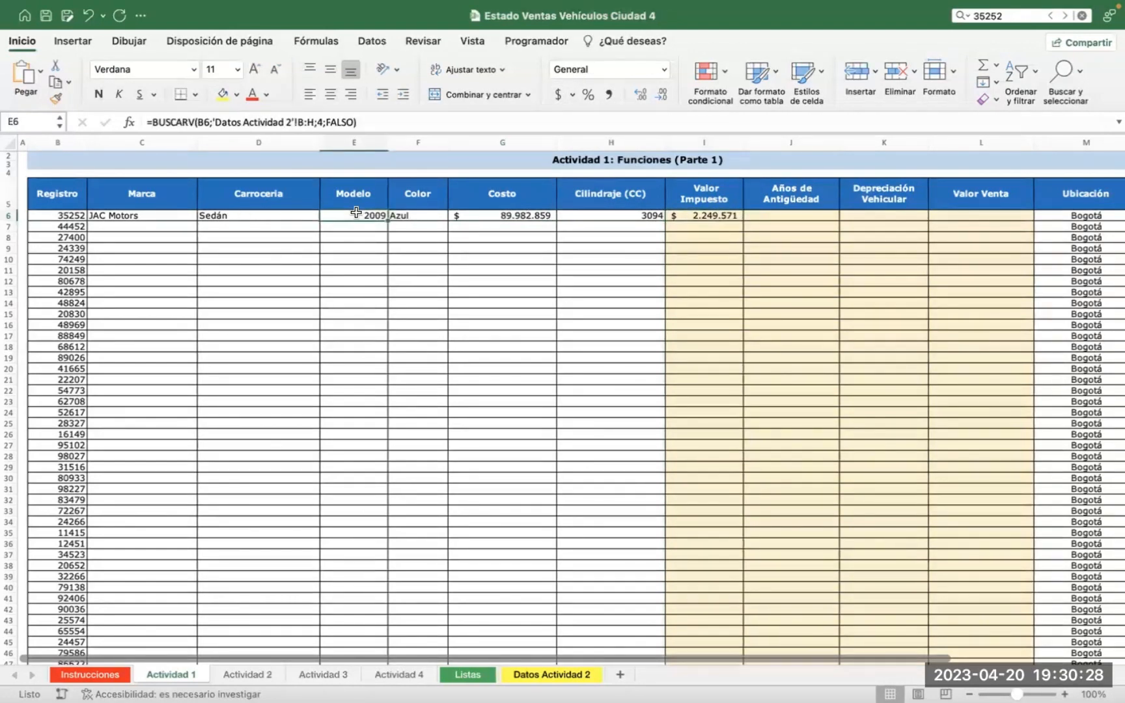
click(656, 73)
click(609, 124)
click(615, 216)
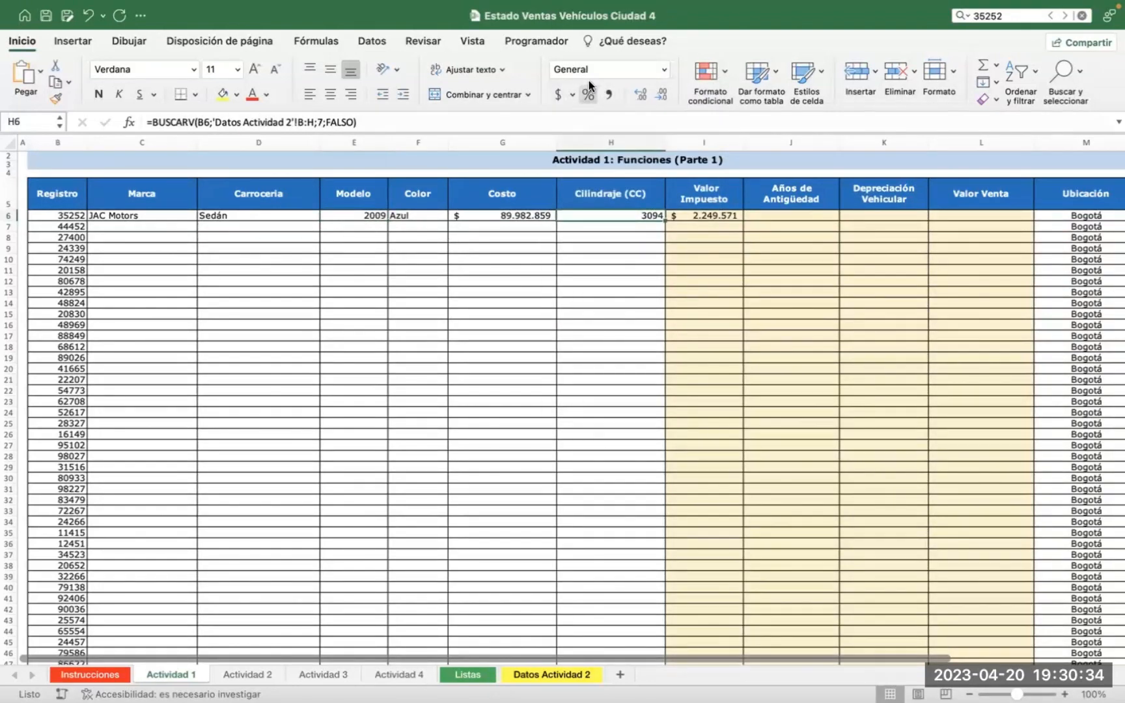
click(656, 73)
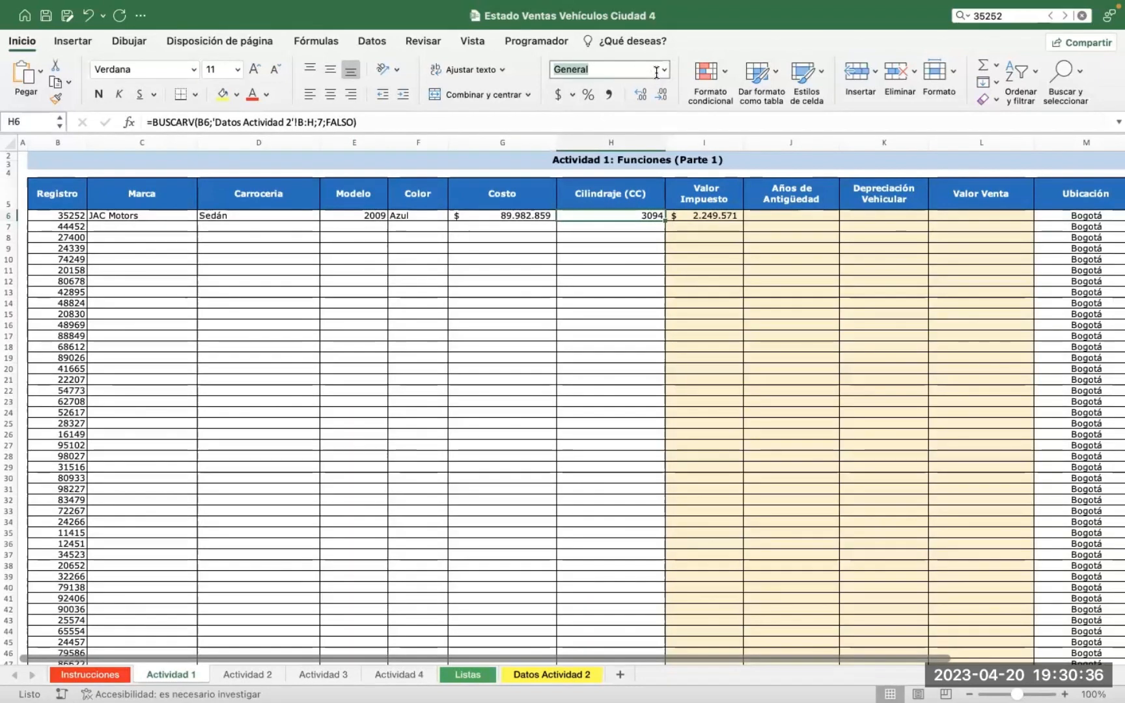
click(662, 70)
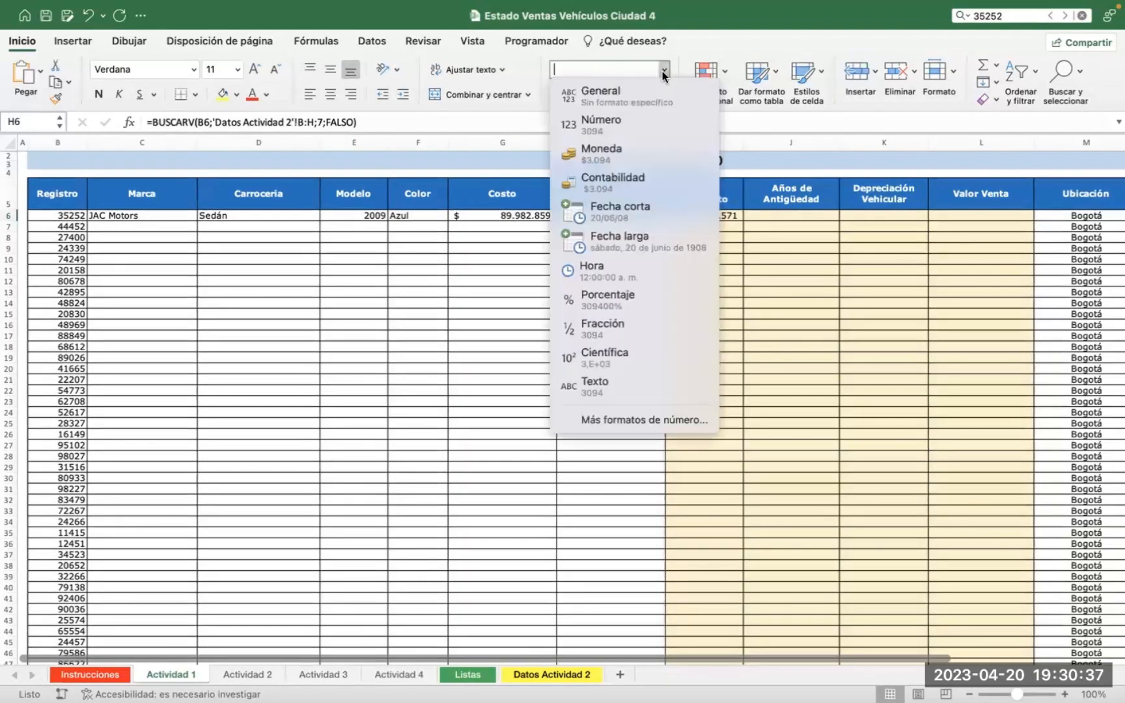
click(593, 121)
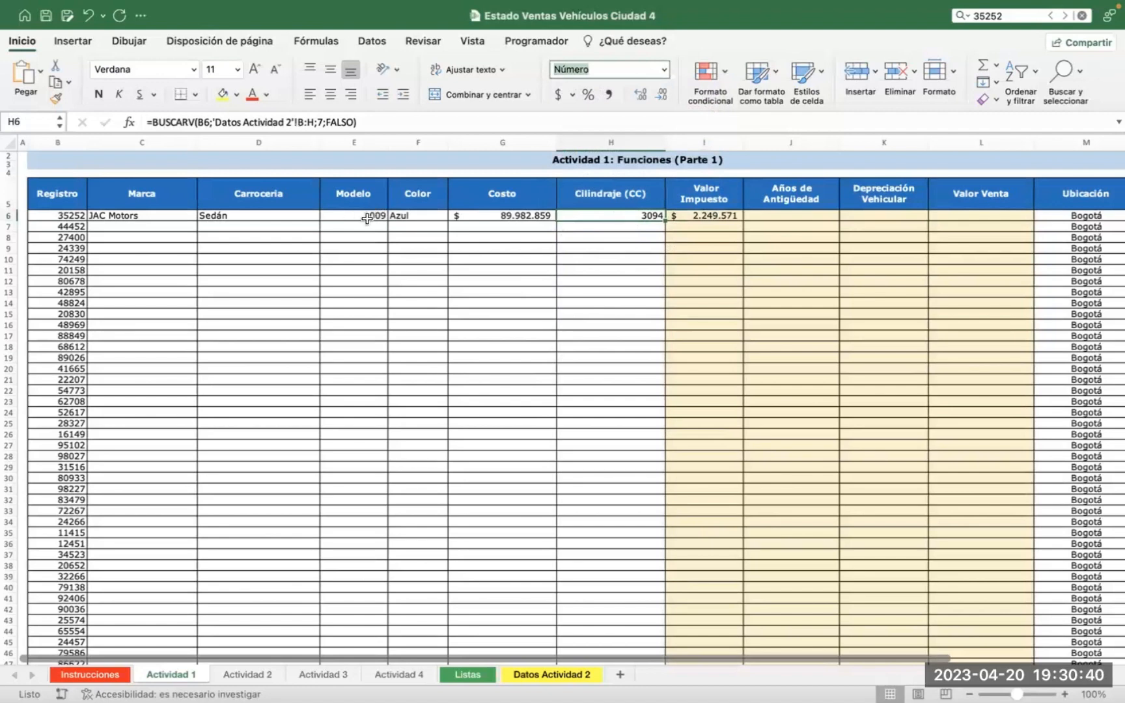
Check the Años de Antigüedad instruction in the Instrucciones sheet and calculate J6 in Actividad 1 with =2023-E6
click(773, 214)
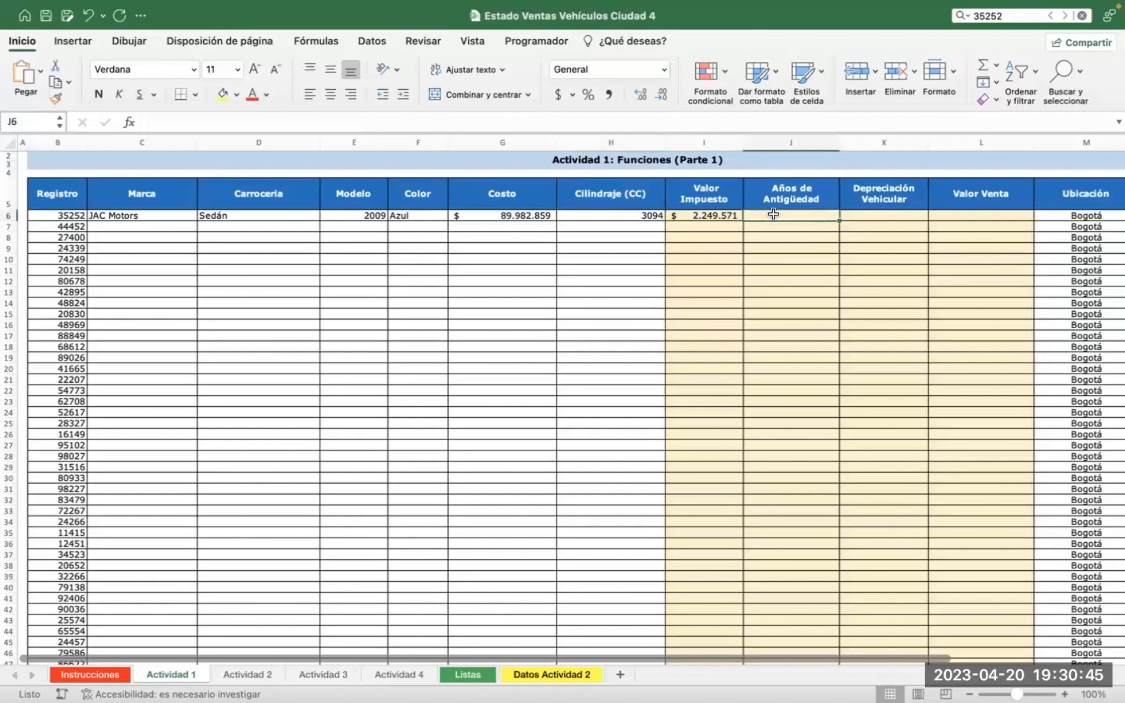
click(79, 675)
scroll(314, 417, down, 3)
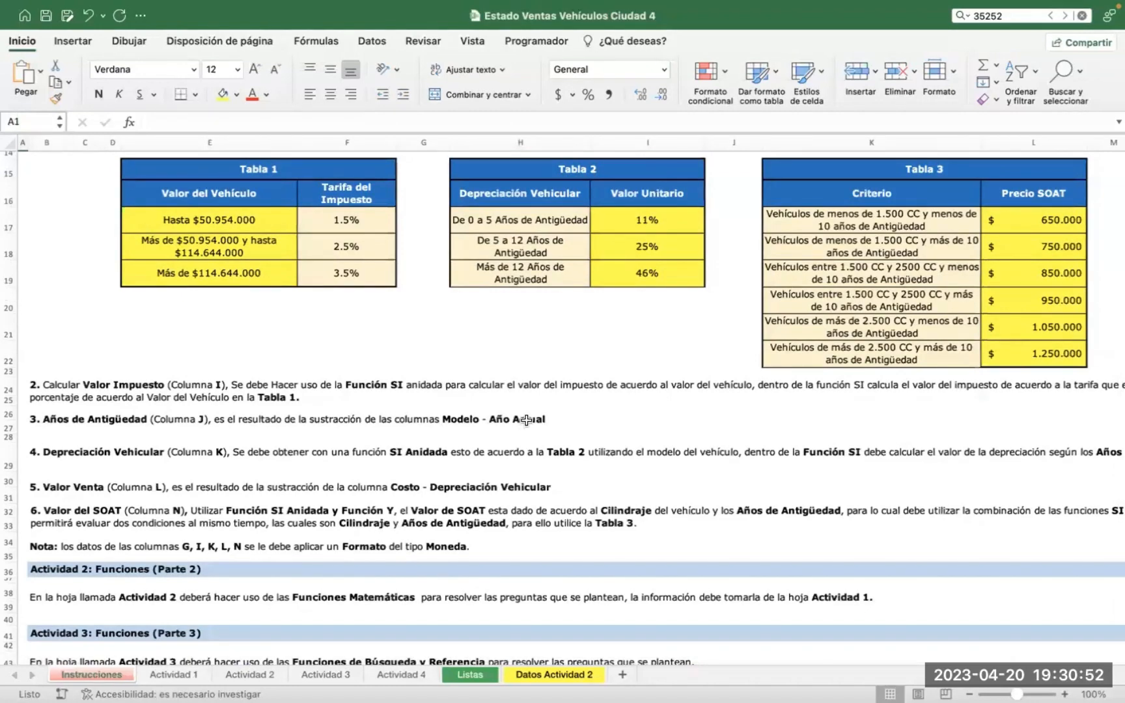
click(173, 676)
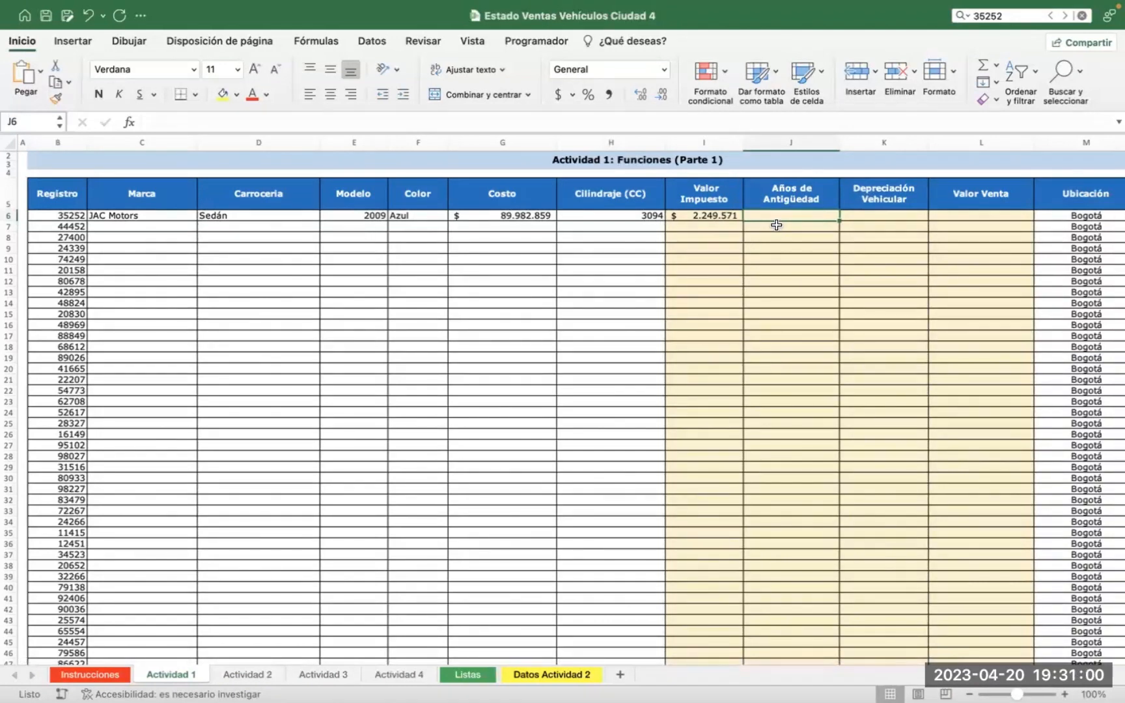
text(=)
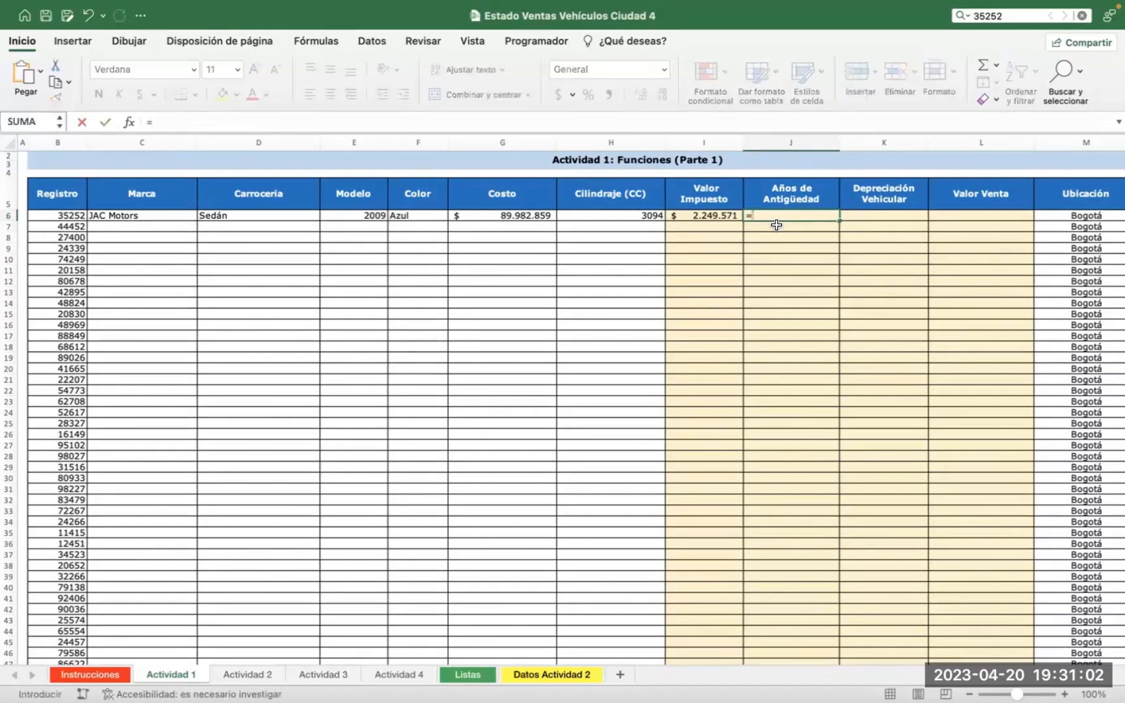
text(2023-)
click(356, 218)
key(Return)
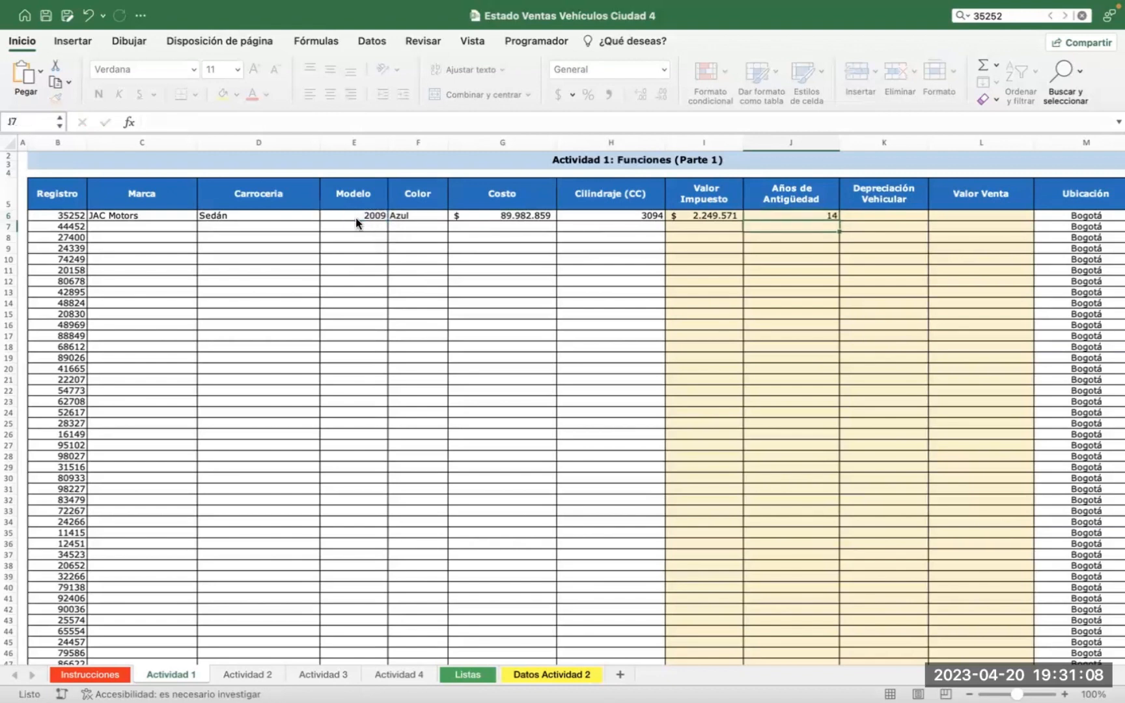
click(824, 215)
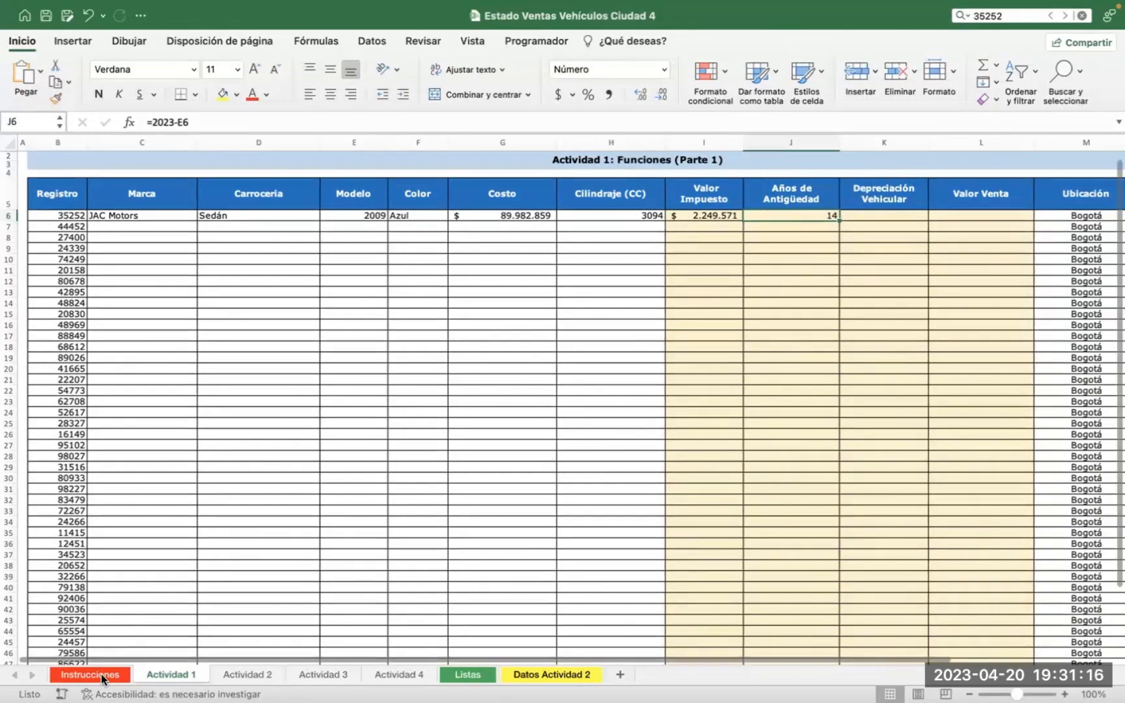
Review the Depreciación Vehicular instruction for column K and the age brackets and rates of Tabla 2 in the Instrucciones sheet
key(ctrl+Page_Up)
scroll(343, 388, down, 2)
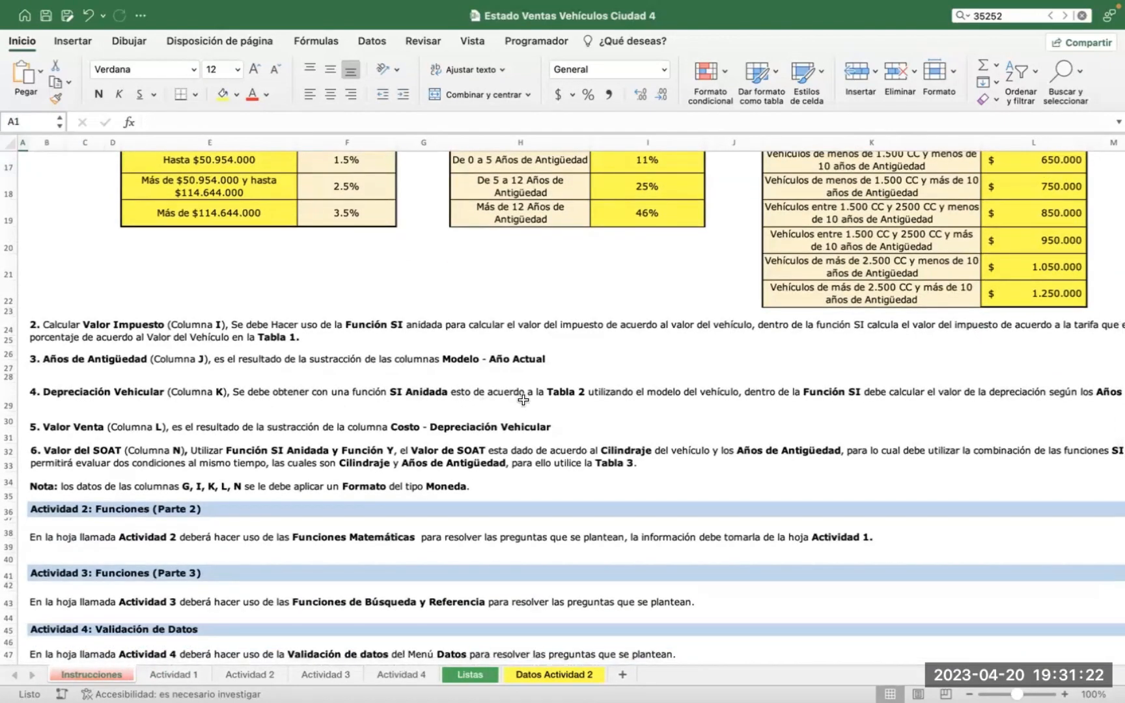
scroll(523, 399, up, 1)
scroll(524, 400, up, 2)
scroll(524, 399, down, 1)
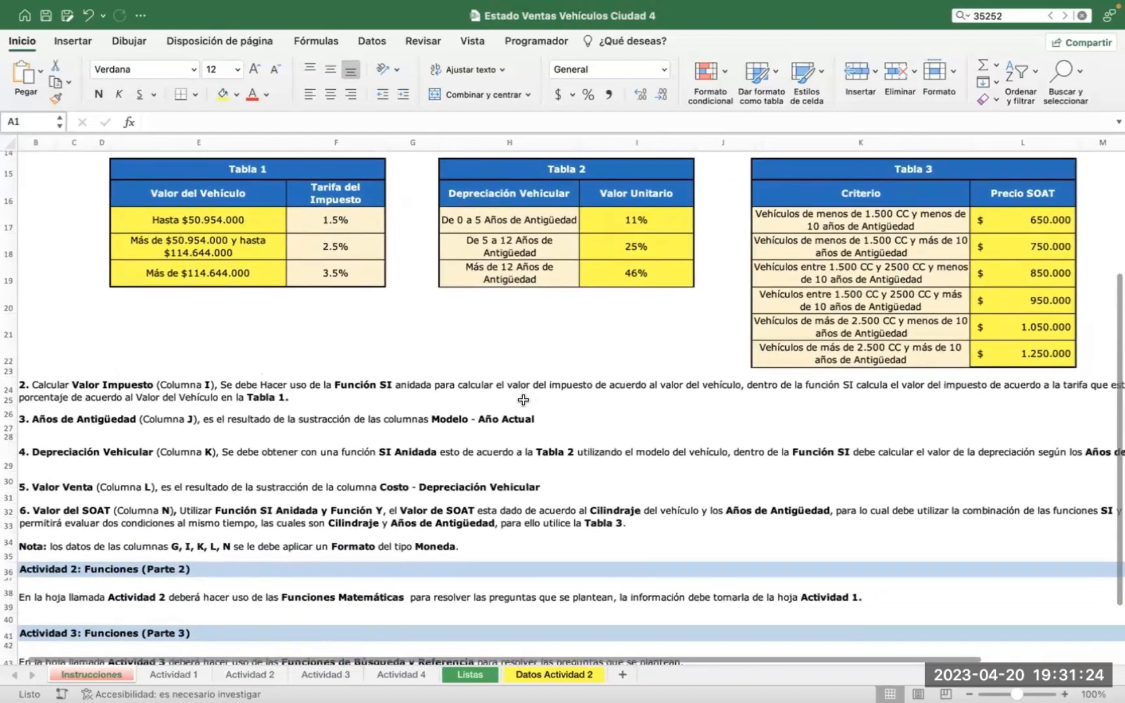
scroll(558, 423, right, 2)
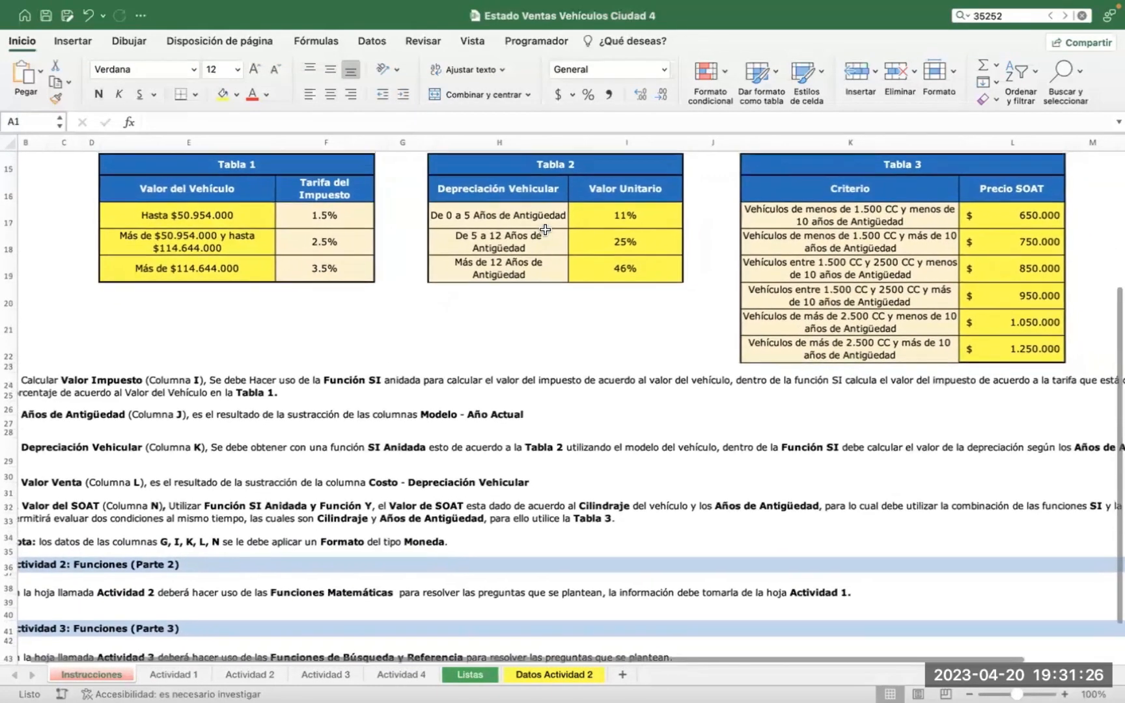
scroll(557, 423, down, 1)
scroll(557, 423, right, 2)
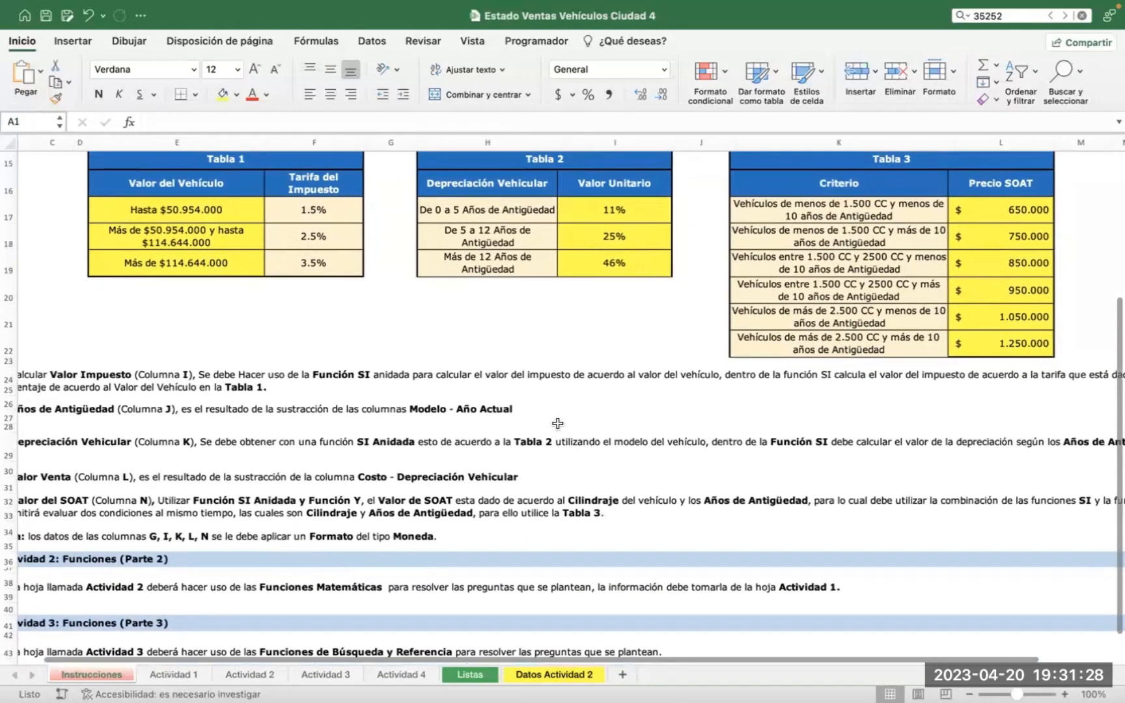
scroll(558, 423, down, 1)
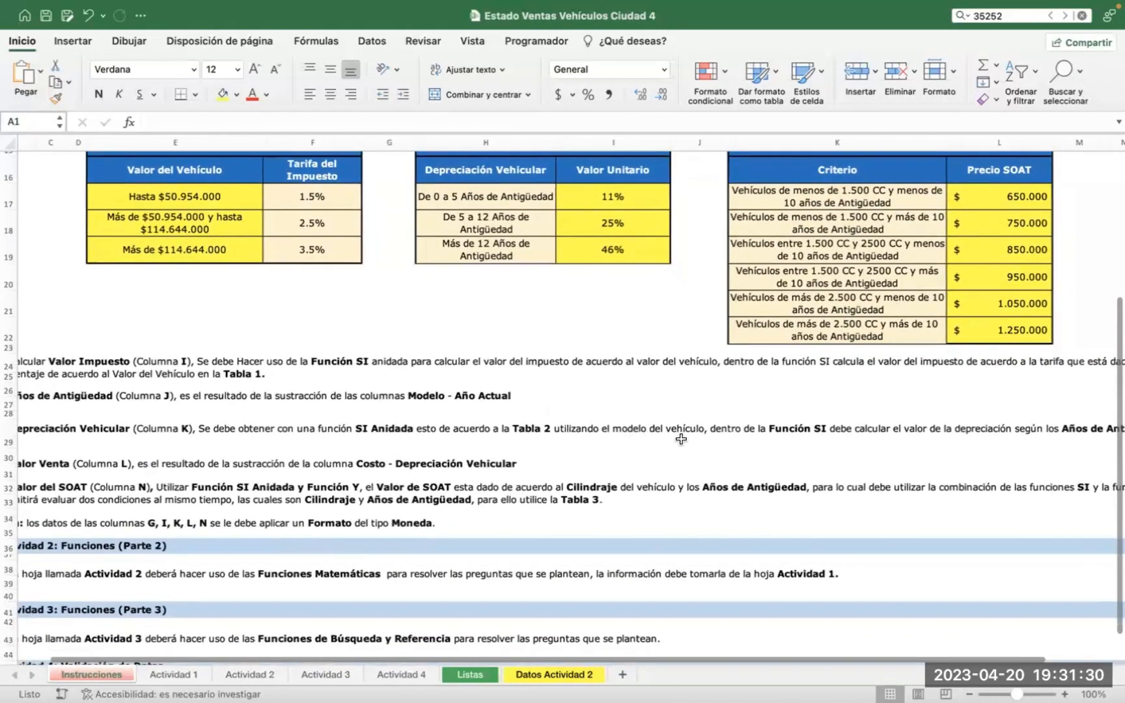
scroll(734, 437, right, 5)
scroll(735, 438, down, 2)
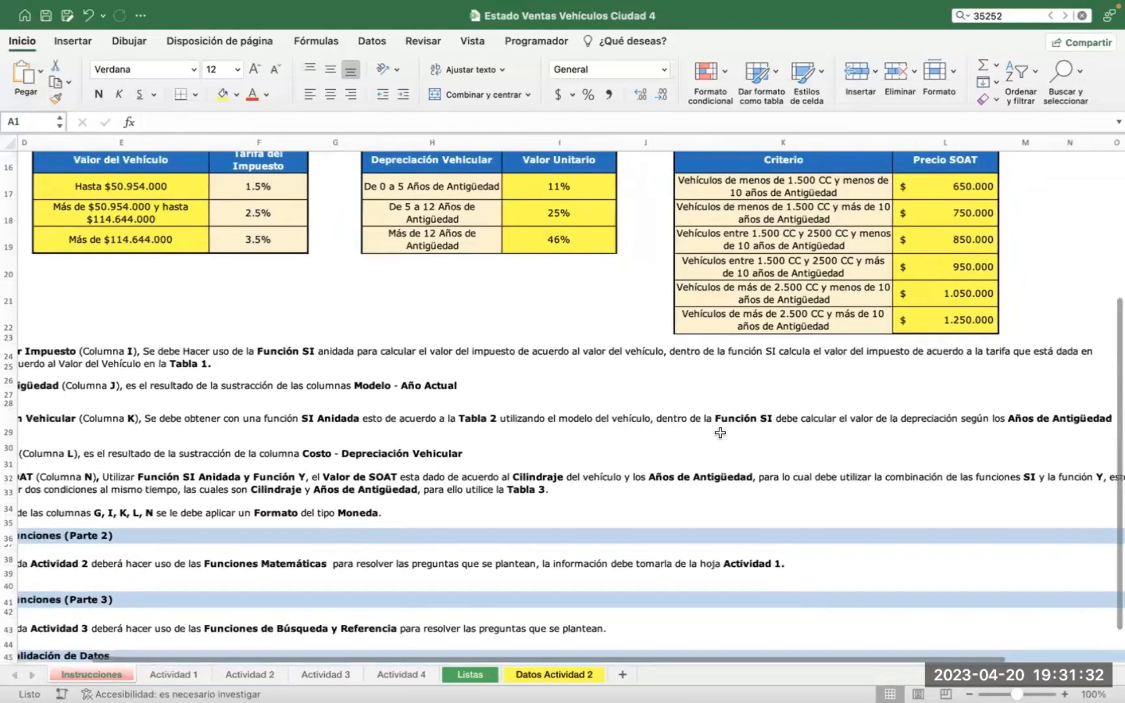
scroll(745, 430, right, 1)
scroll(745, 429, down, 1)
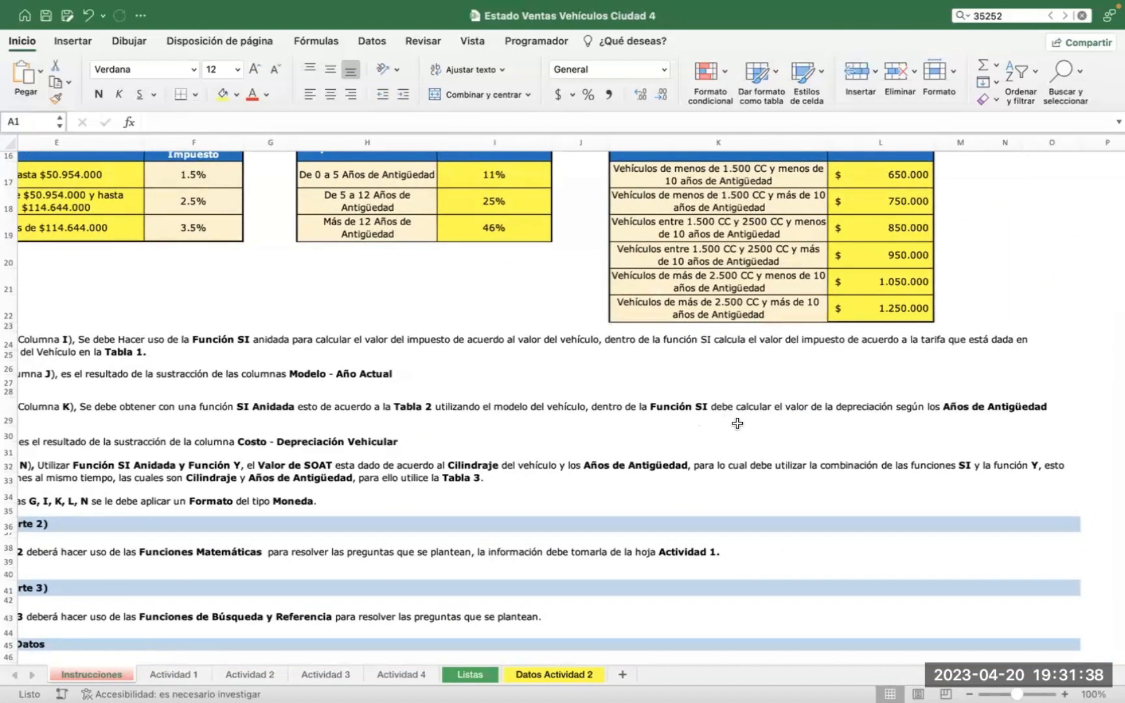
scroll(737, 424, left, 7)
scroll(737, 424, up, 1)
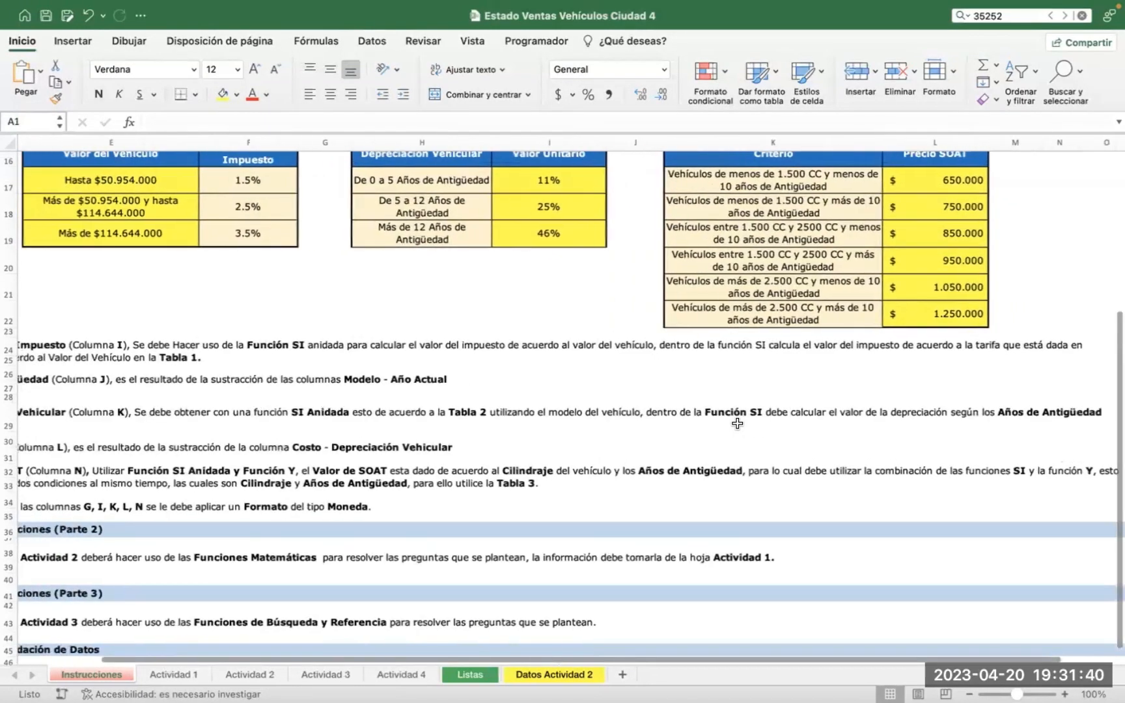
scroll(737, 424, up, 1)
scroll(737, 424, right, 1)
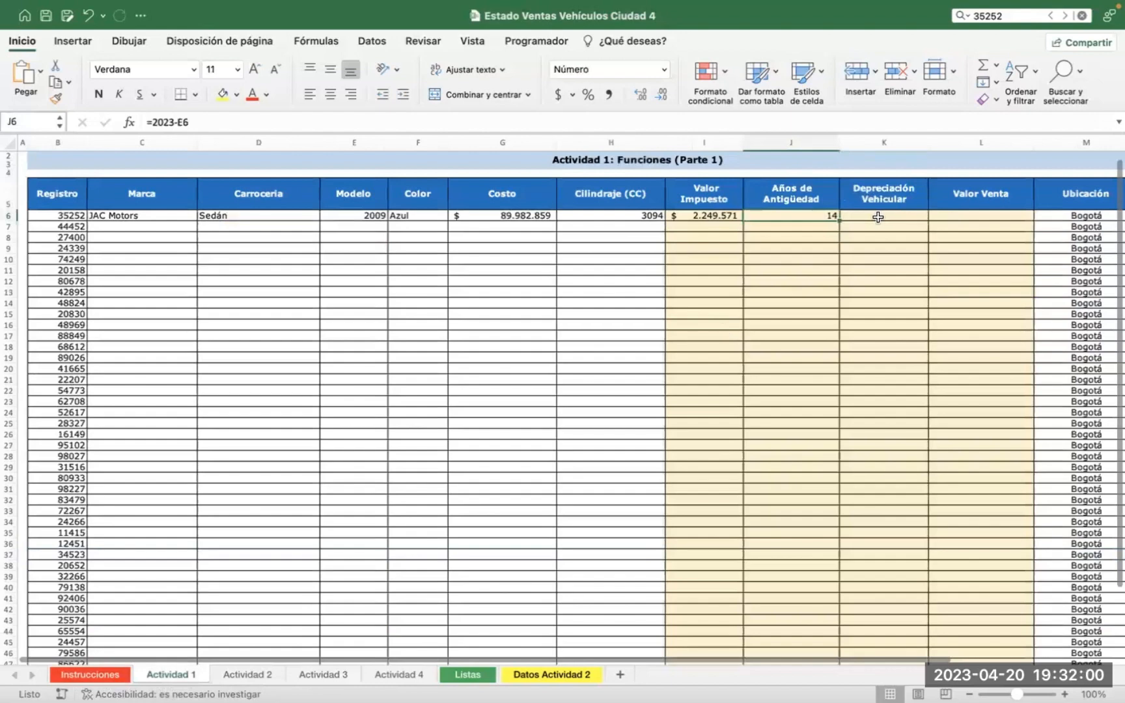
Start the Depreciación Vehicular formula in Actividad 1 cell K6 with an SI function and the logical test J6<=5
click(877, 217)
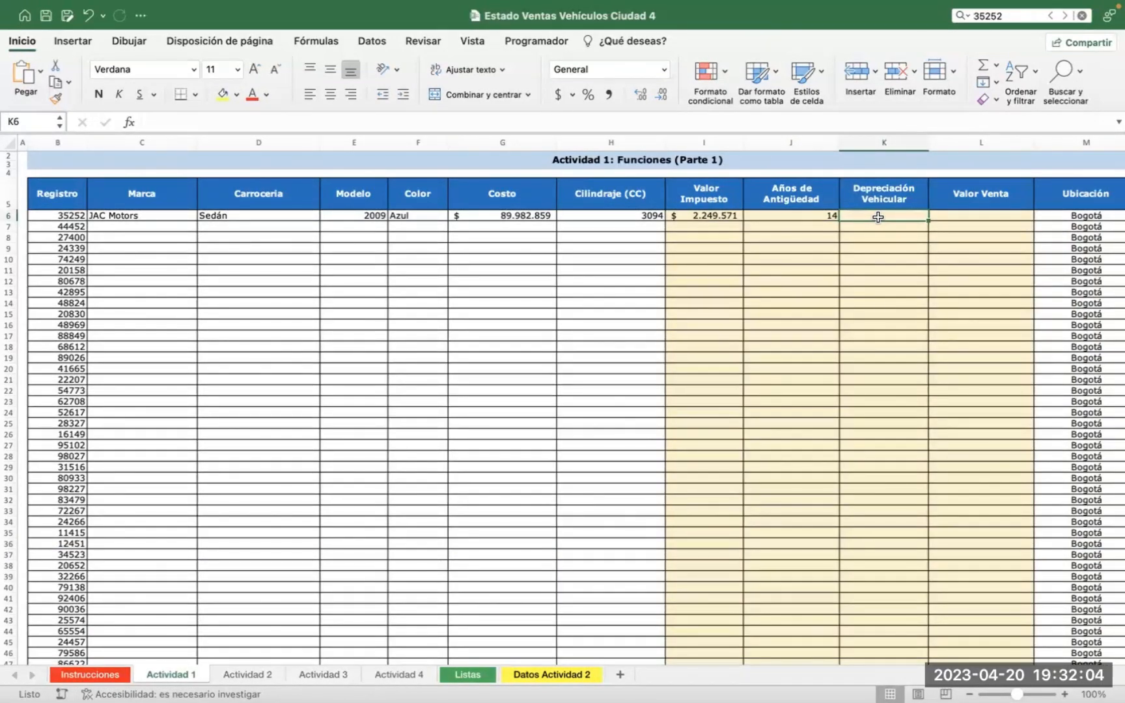
text(=)
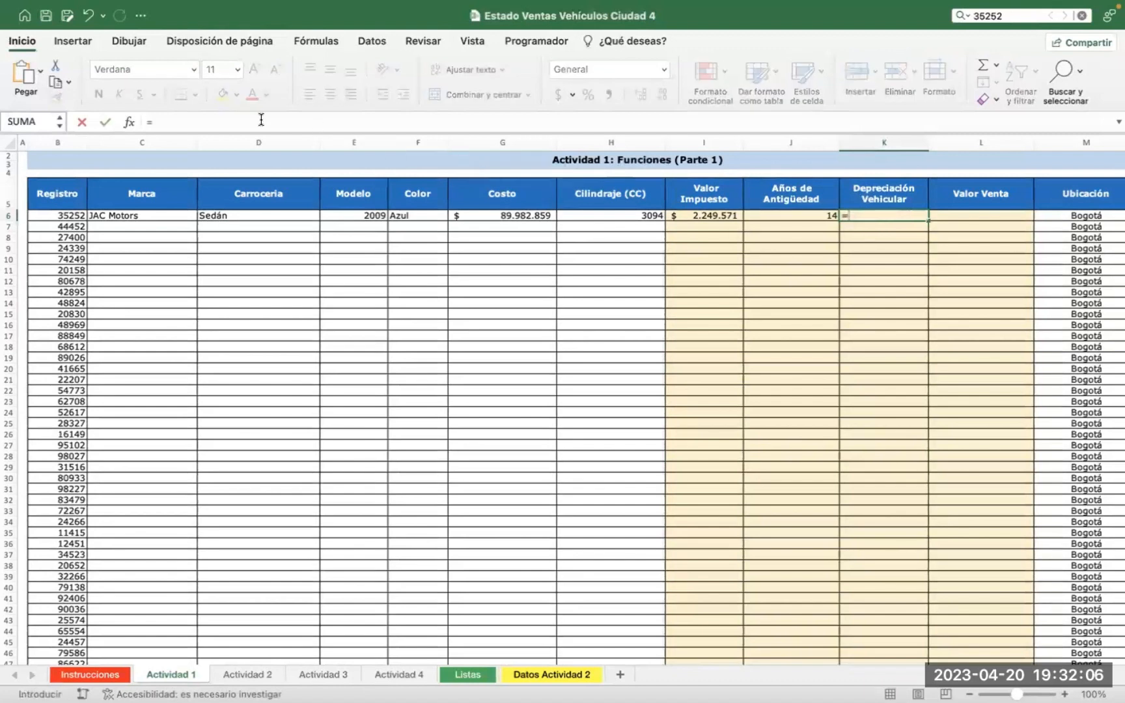
click(243, 122)
text(SI)
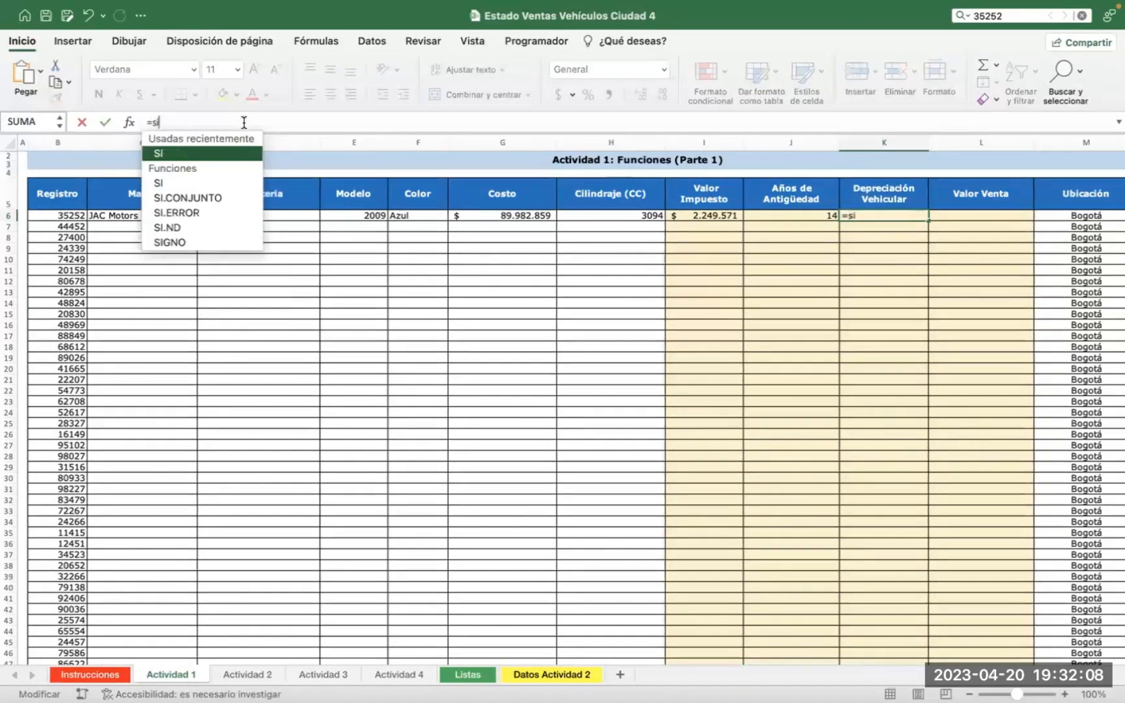
double_click(163, 150)
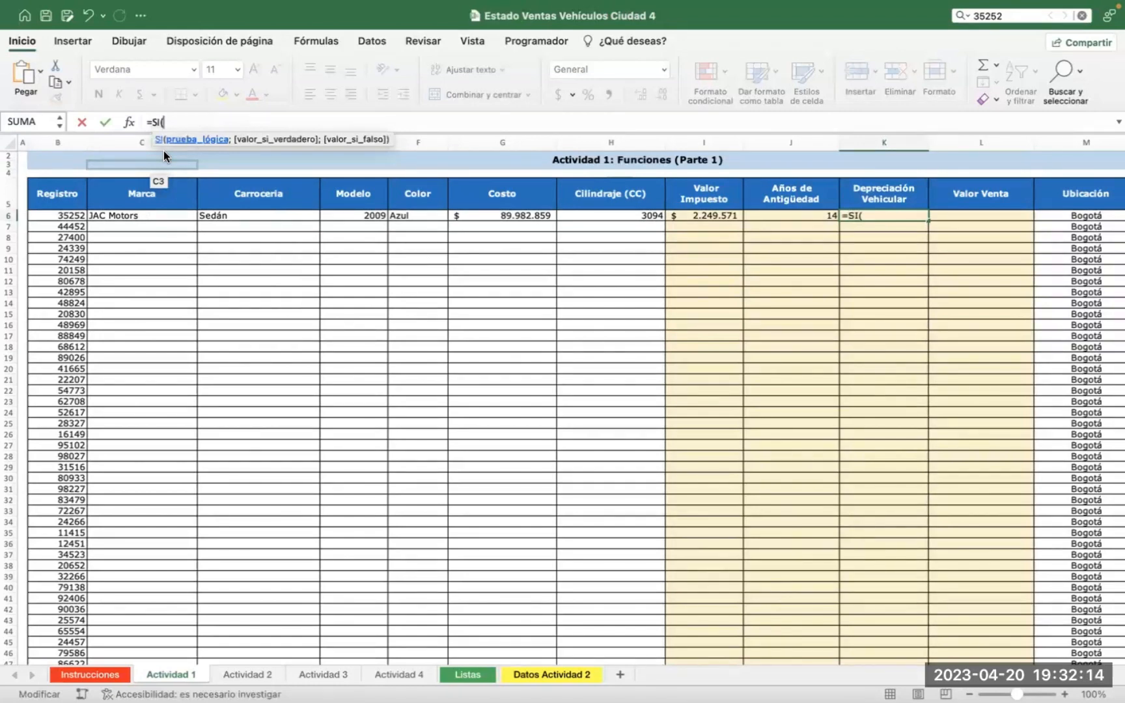
scroll(257, 247, up, 1)
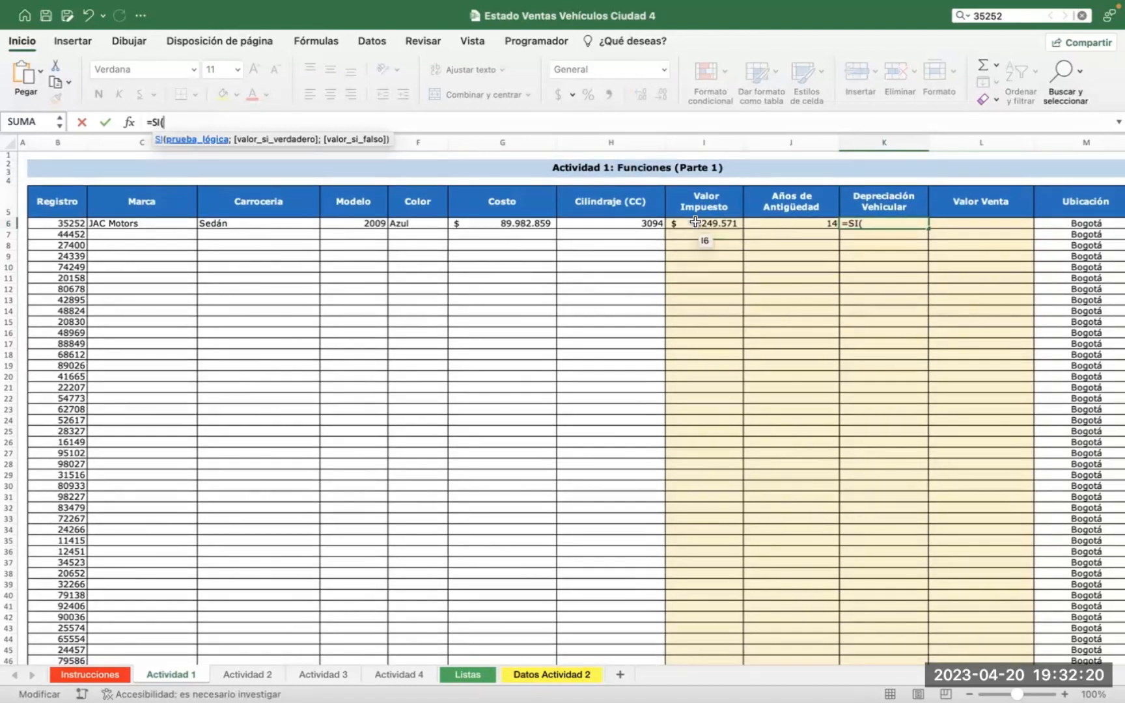
click(784, 224)
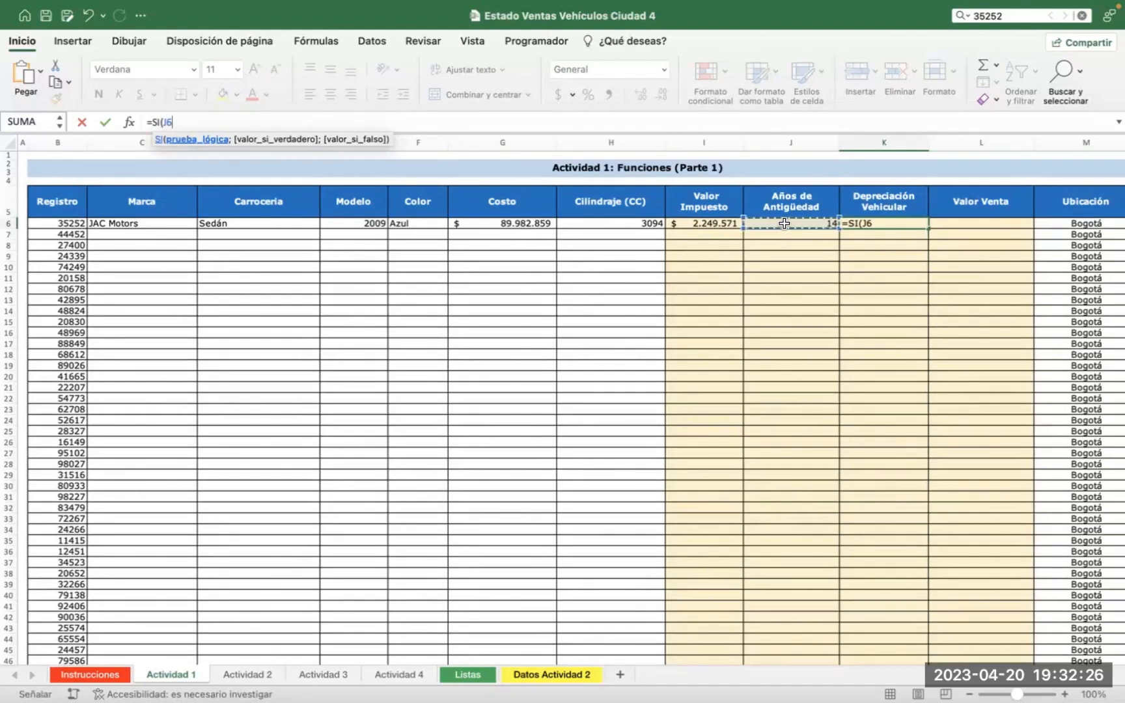
text(<)
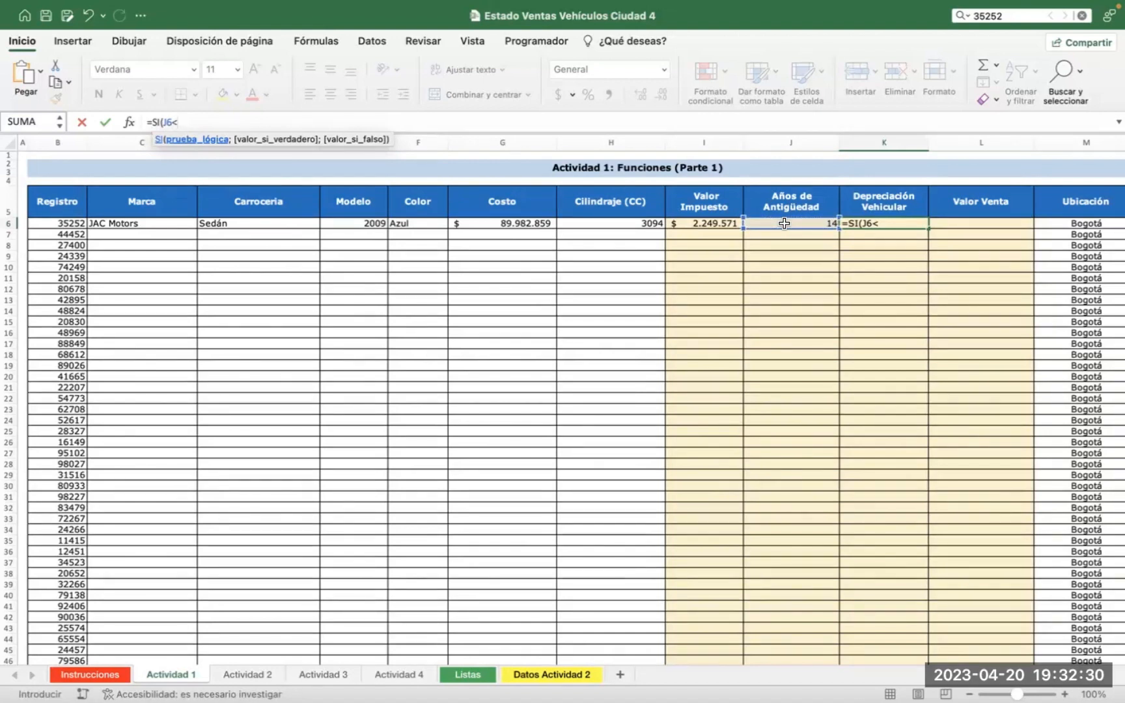
text(=5;)
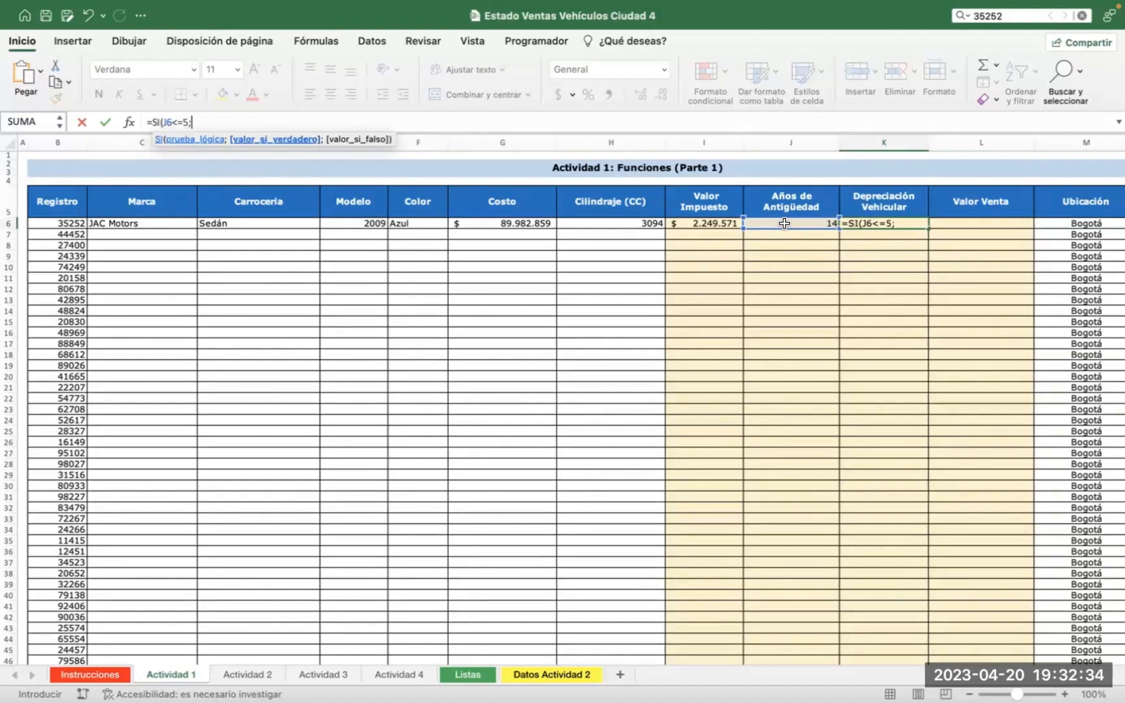
Set the value if true of the K6 formula's SI function to G6*0,11
click(501, 223)
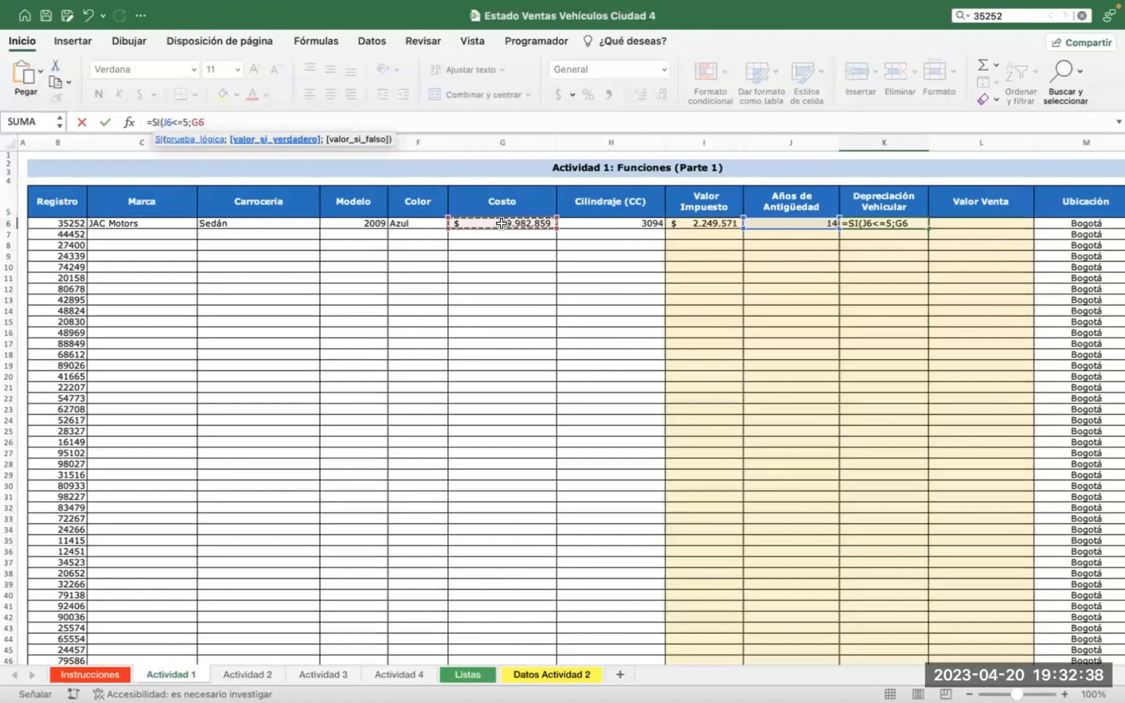
text(*)
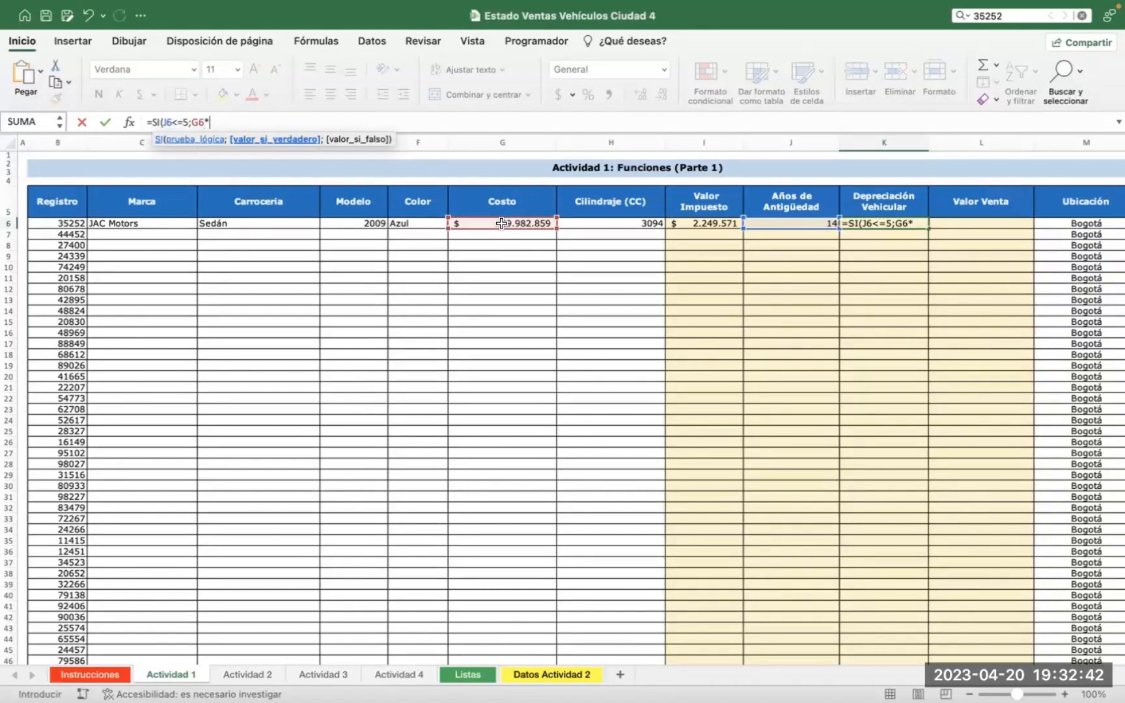
text(1)
text(0,11)
text(;)
Nest a second SI in the K6 formula with the combined test Y(J6>5;J6<=12)
text(S)
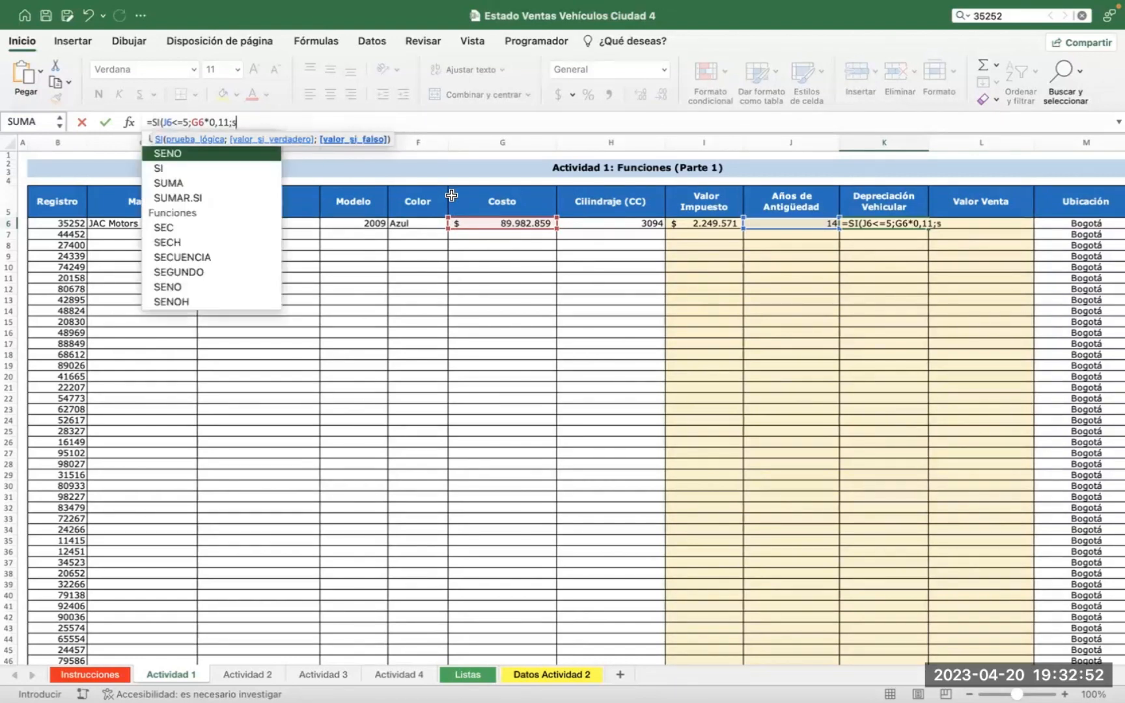
double_click(175, 168)
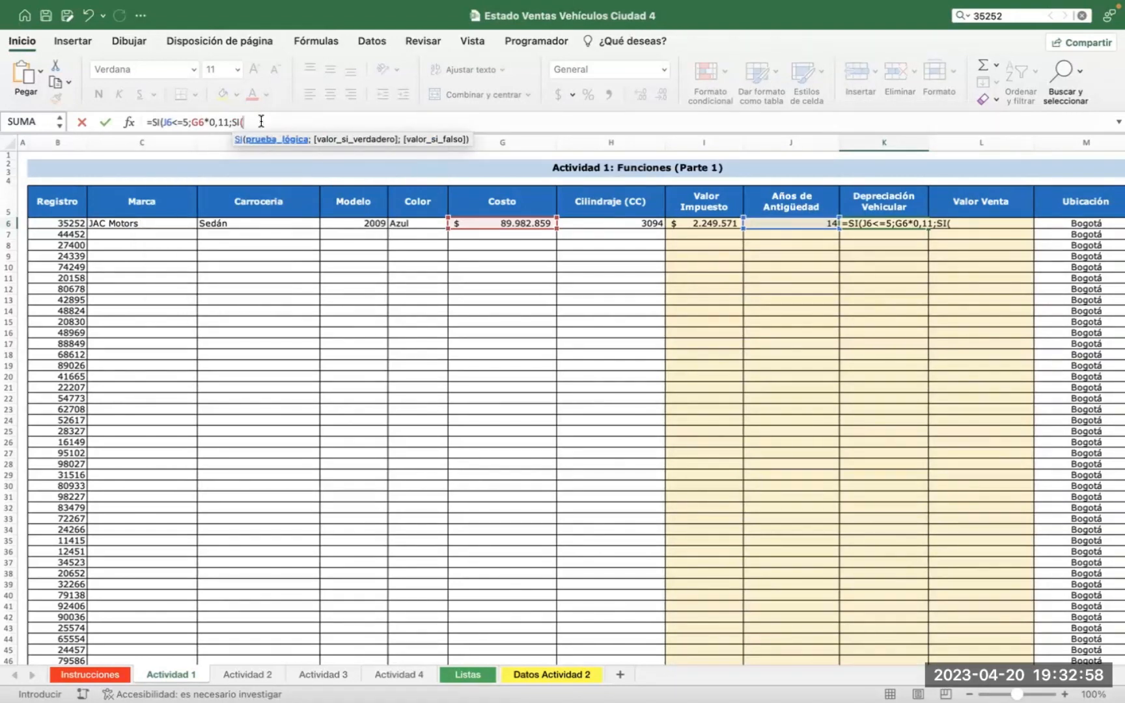
text(y)
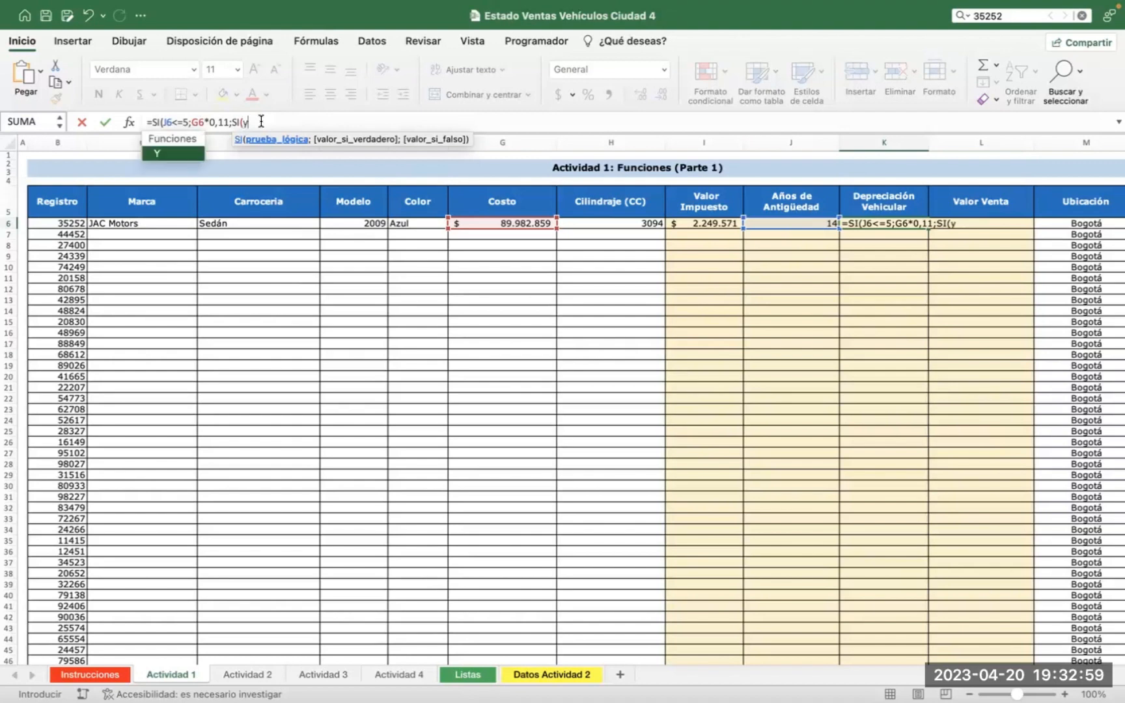
double_click(160, 152)
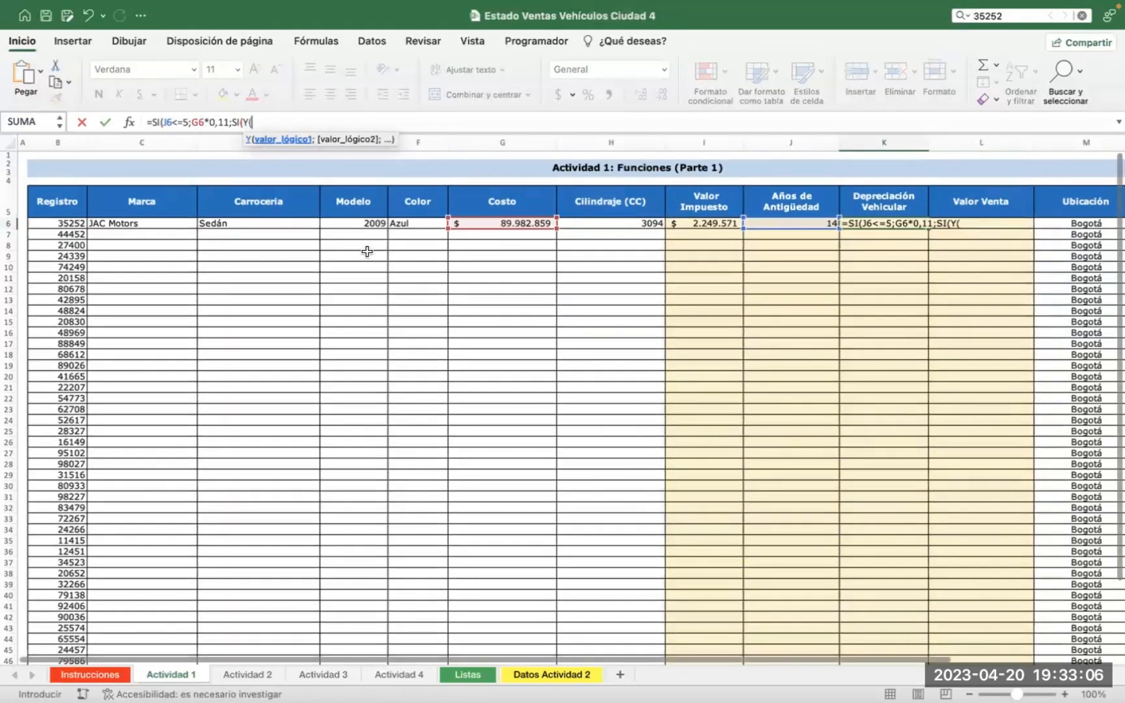
click(785, 224)
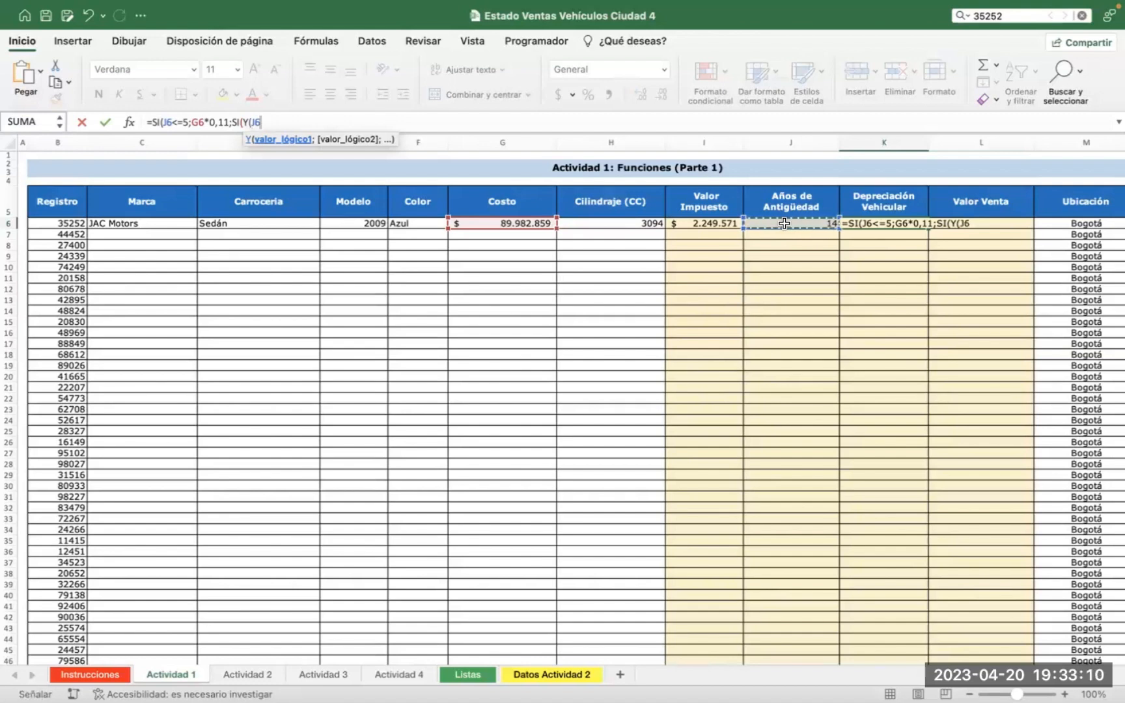
text(>)
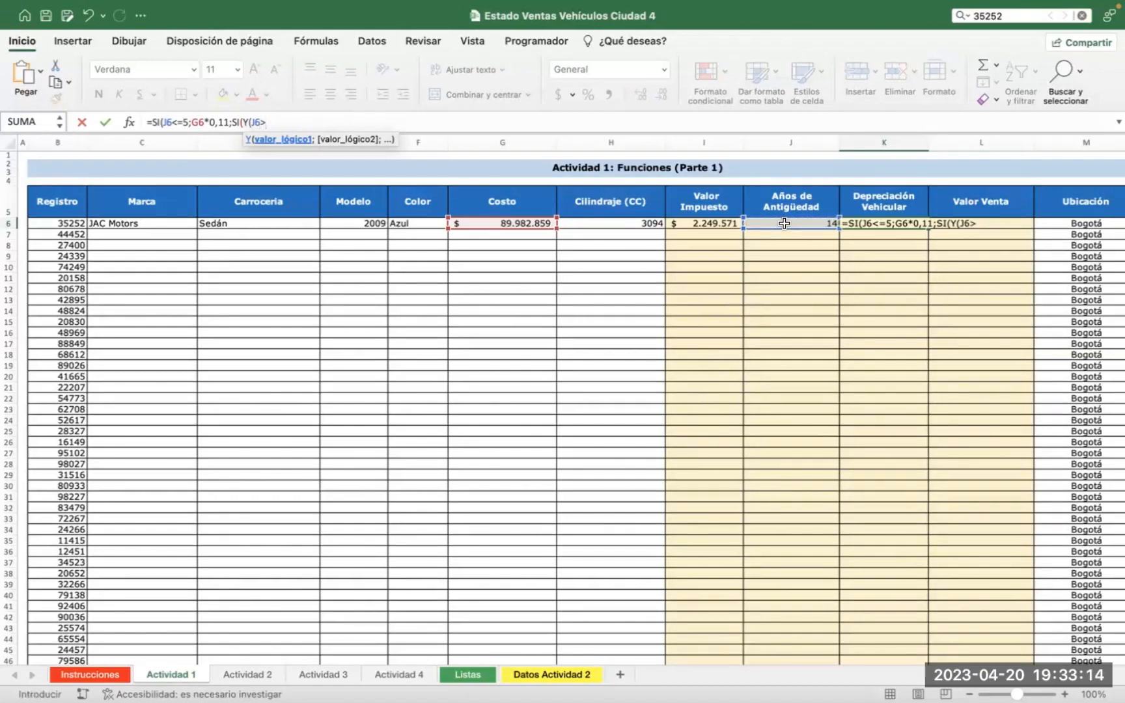
text(5;)
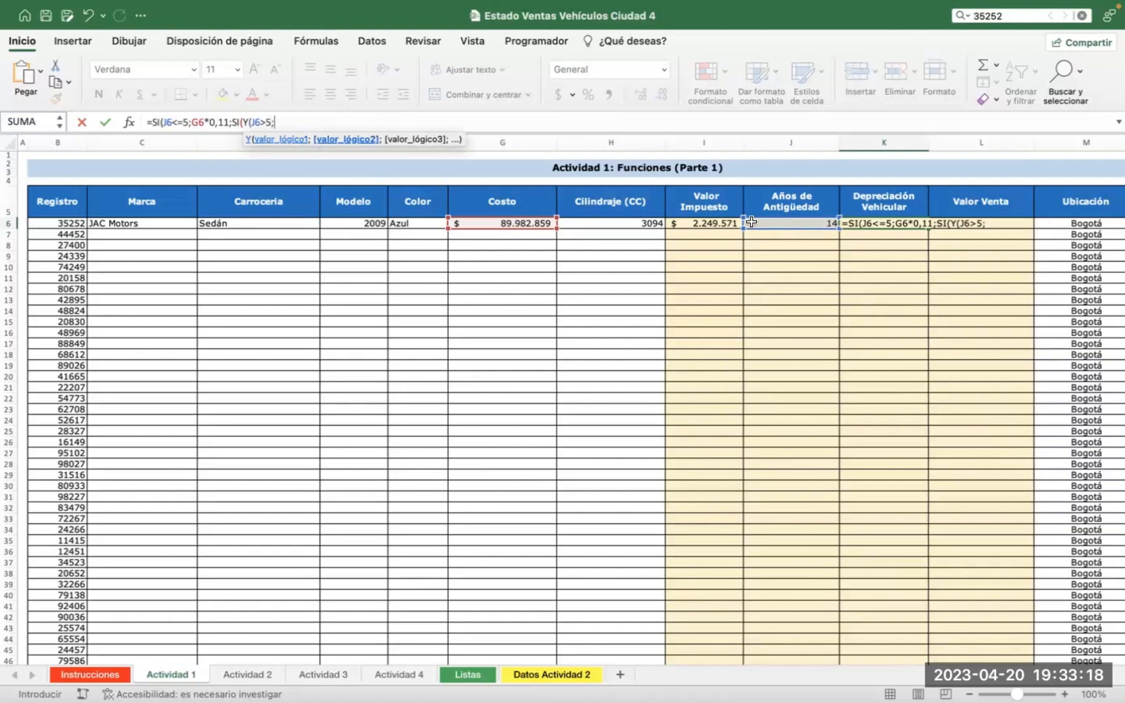
click(783, 223)
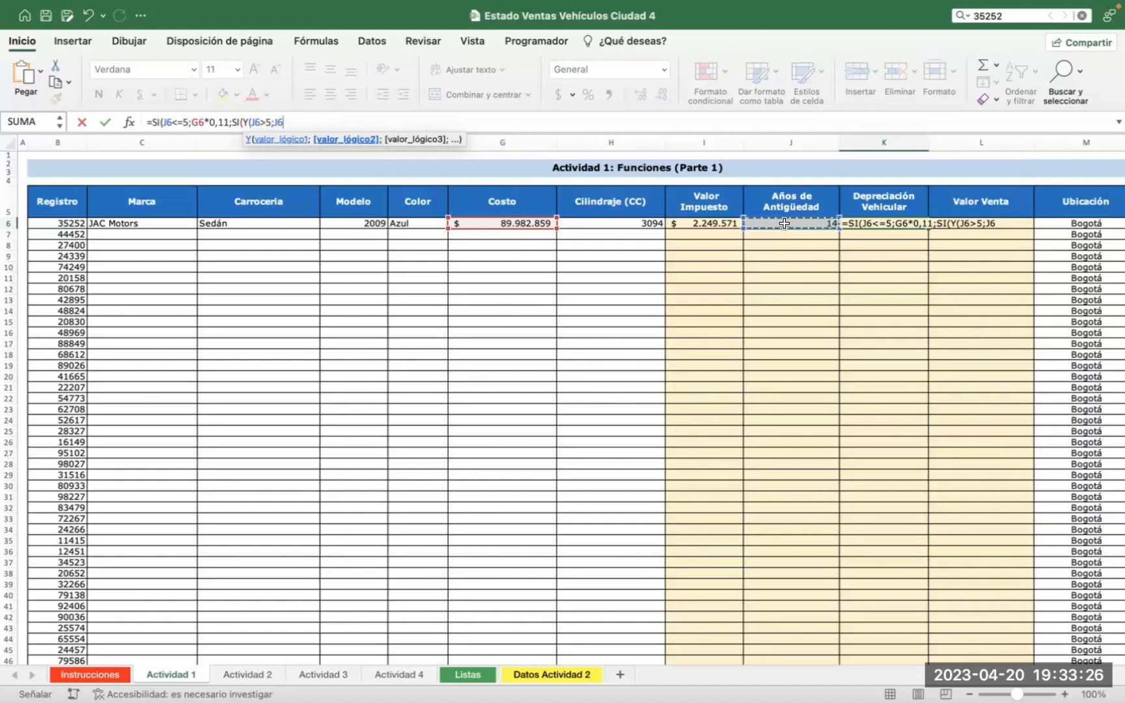
text(<=12)
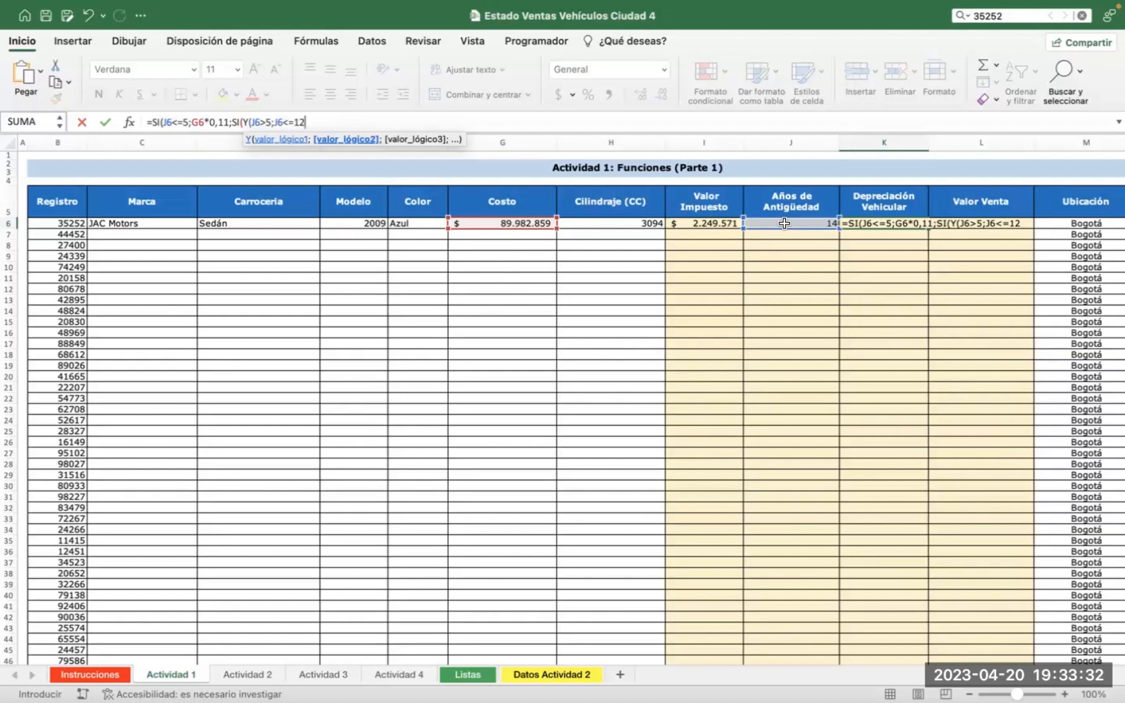
text())
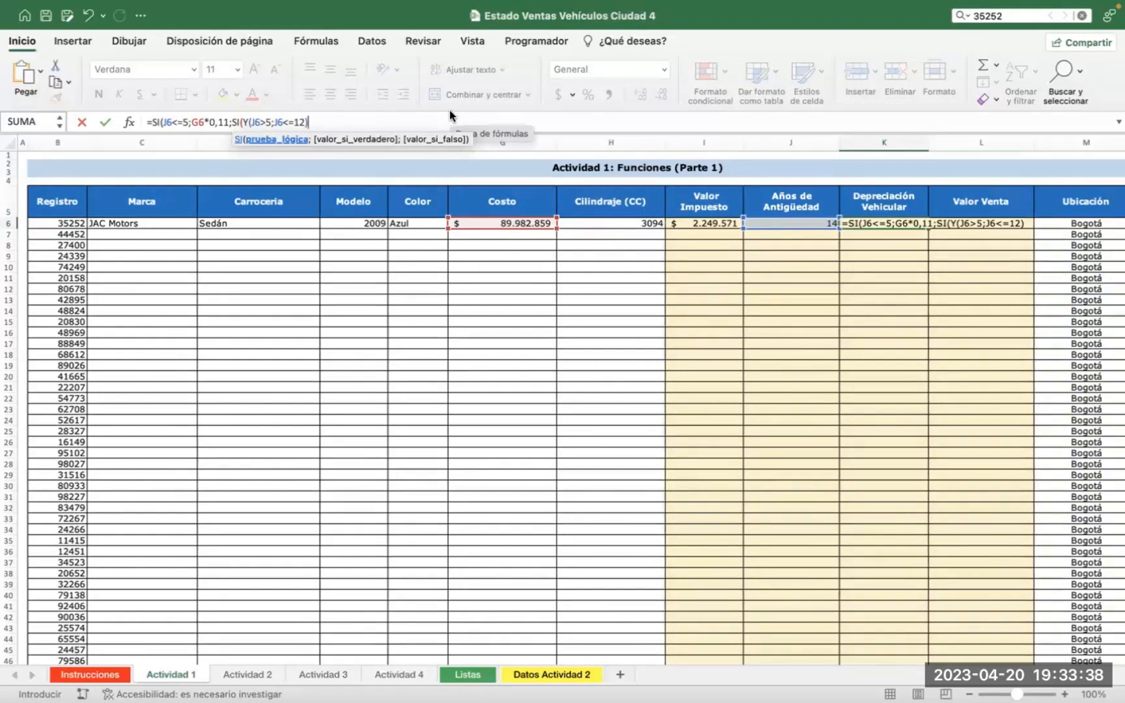
Set the second SI's value if true in the K6 formula to G6*0,25
text(;)
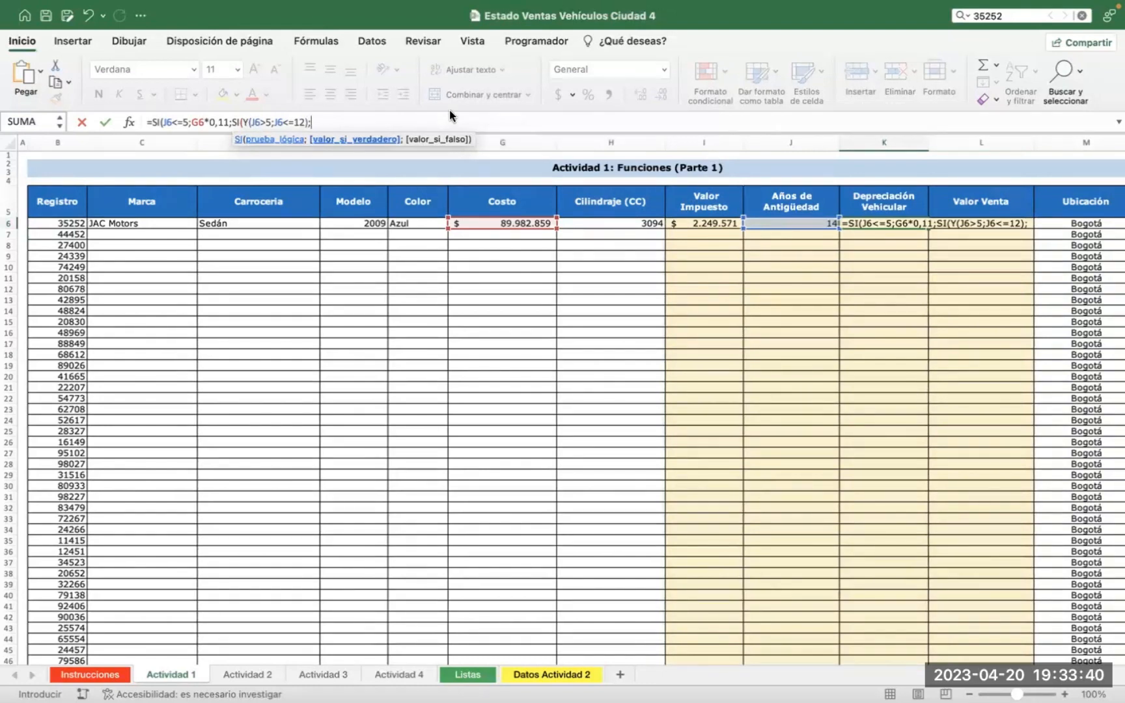
click(505, 224)
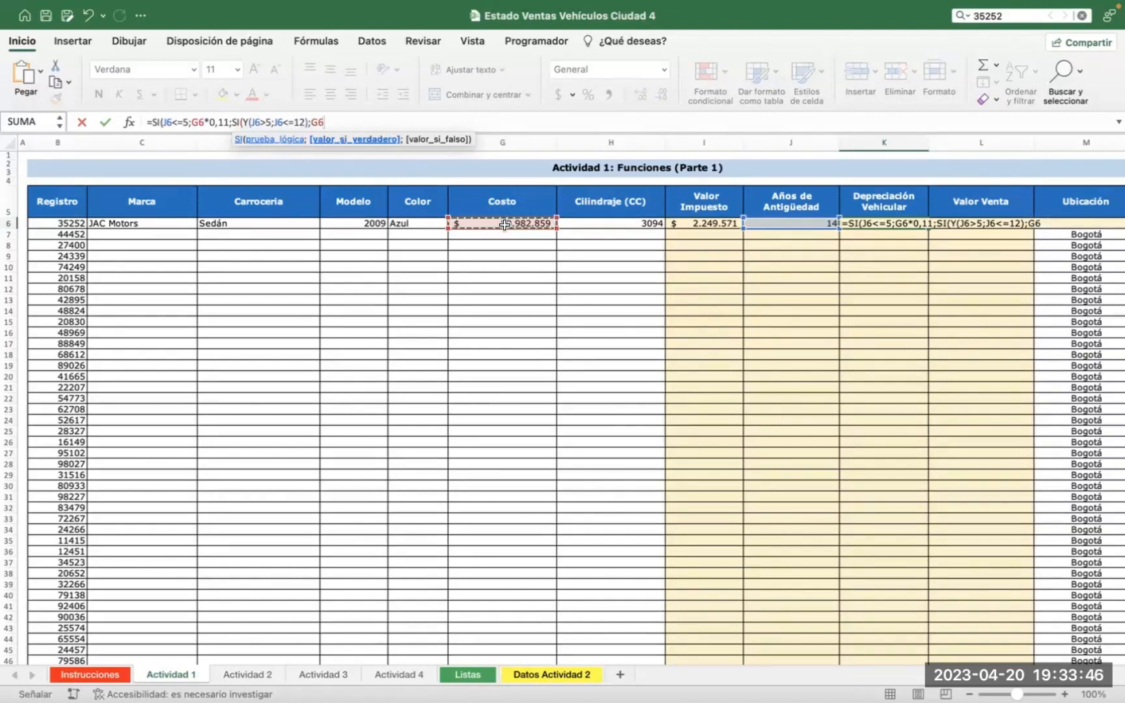
text(*0)
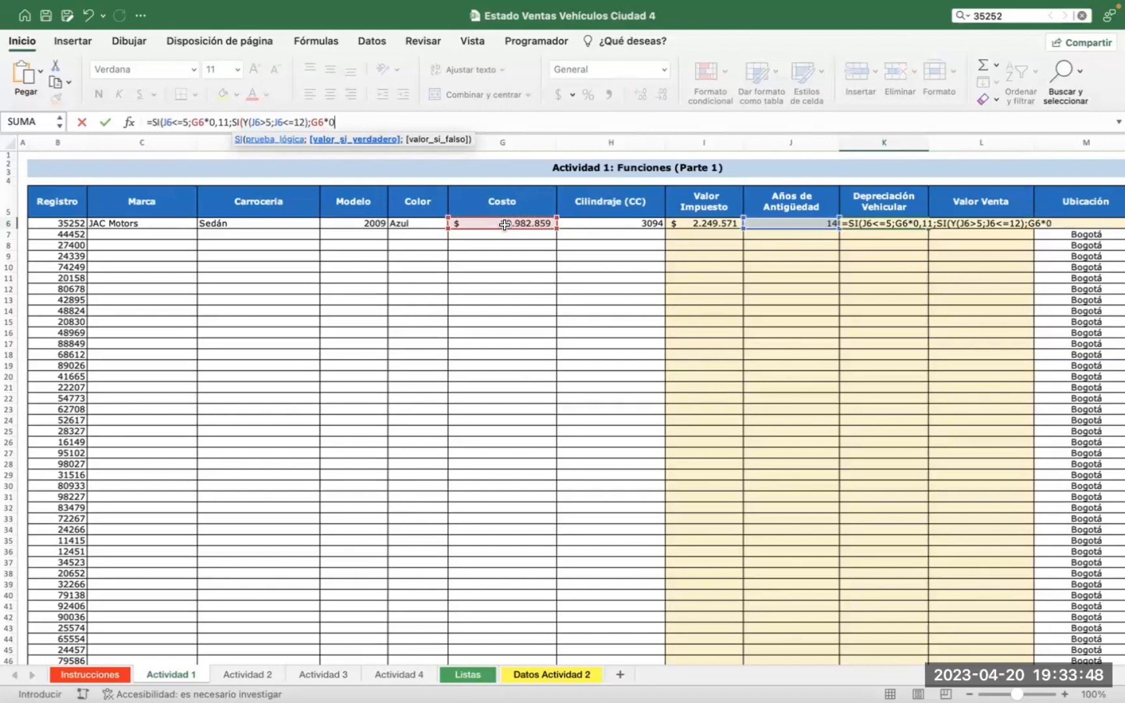
text(,25;)
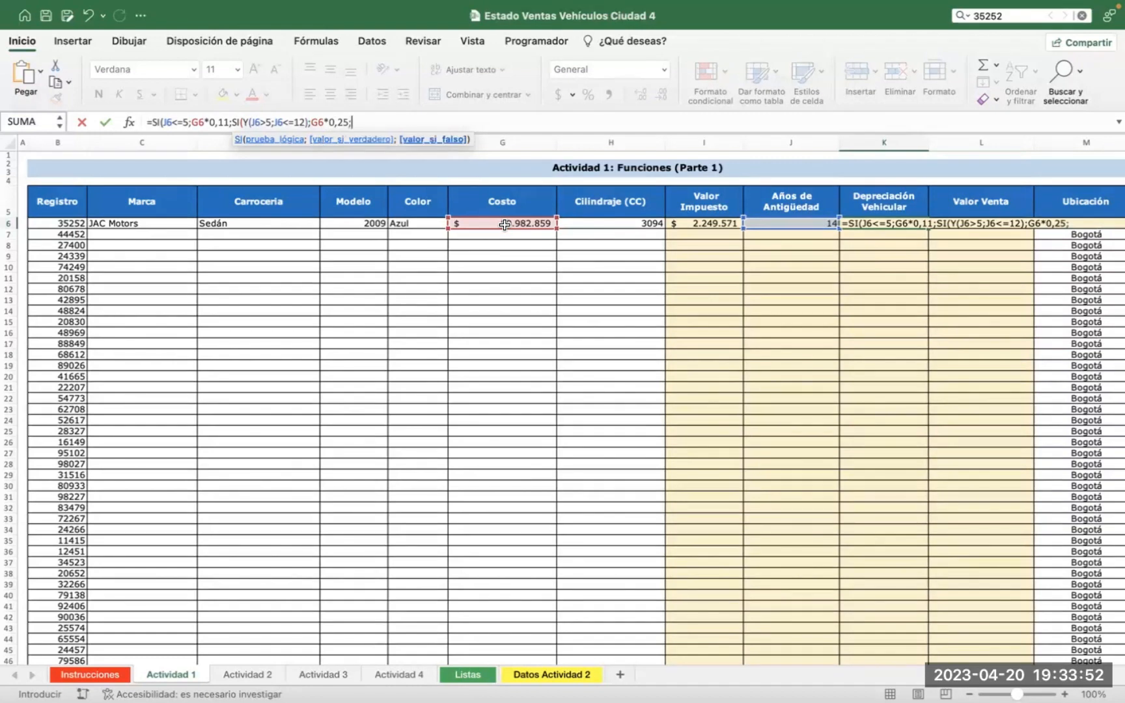
Nest a third SI in the K6 formula with the test J6>12, referencing cost cell G6 as its value if true
text(S)
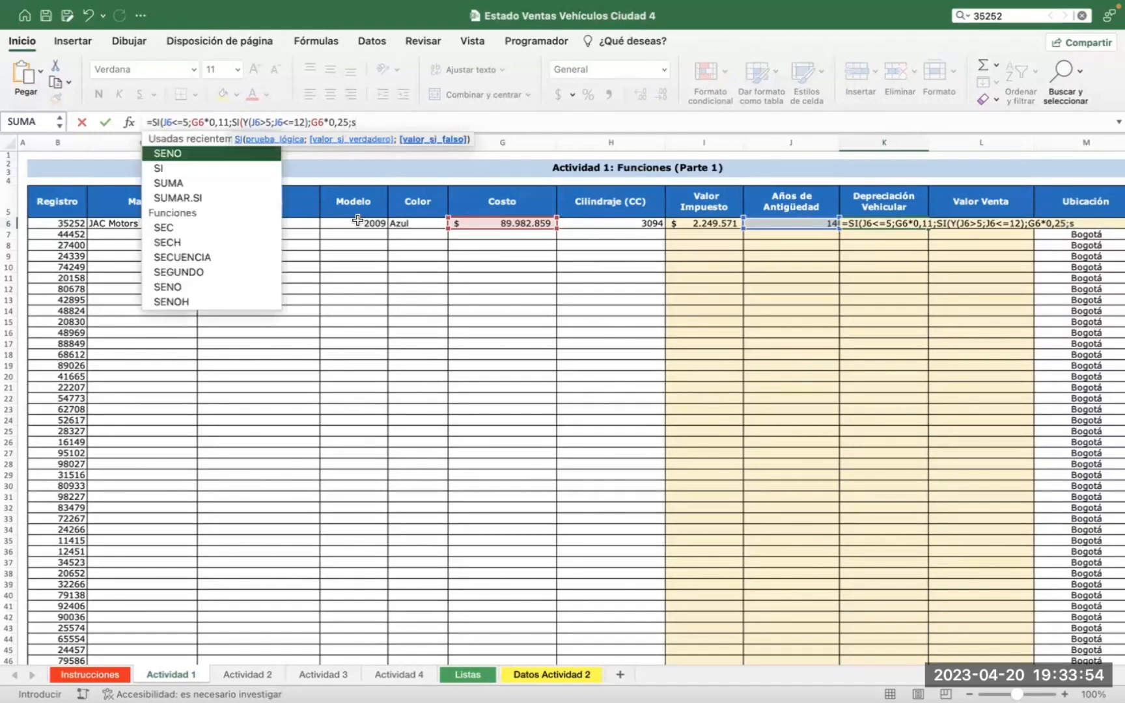
double_click(194, 166)
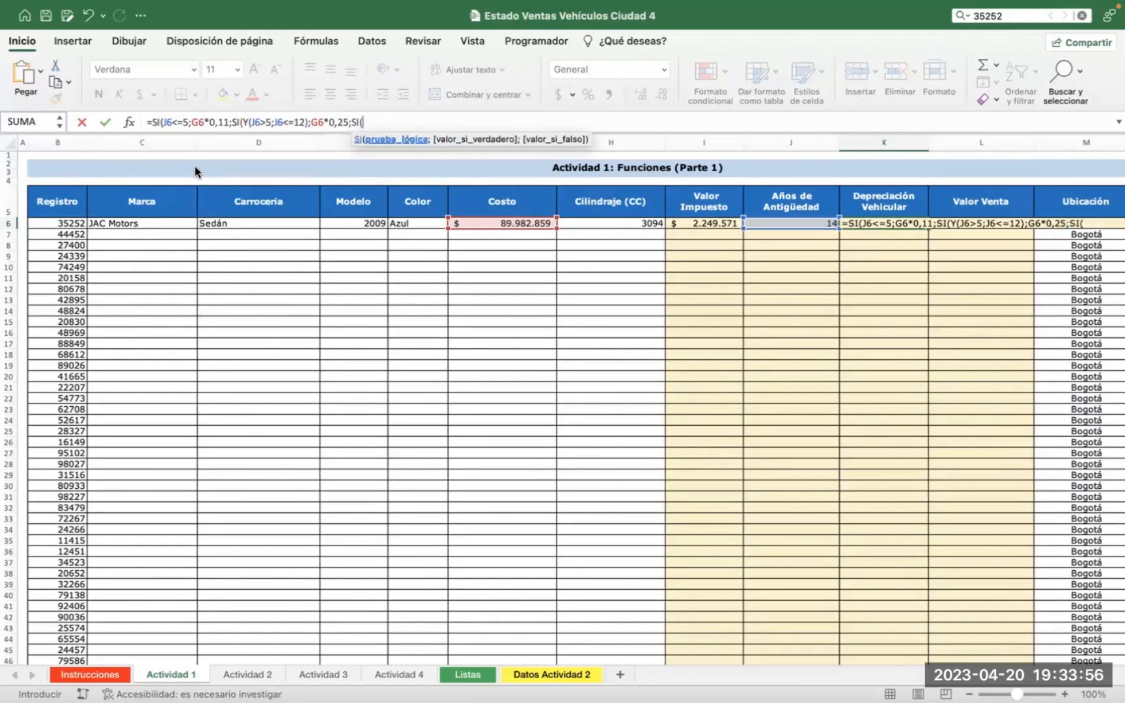
click(795, 224)
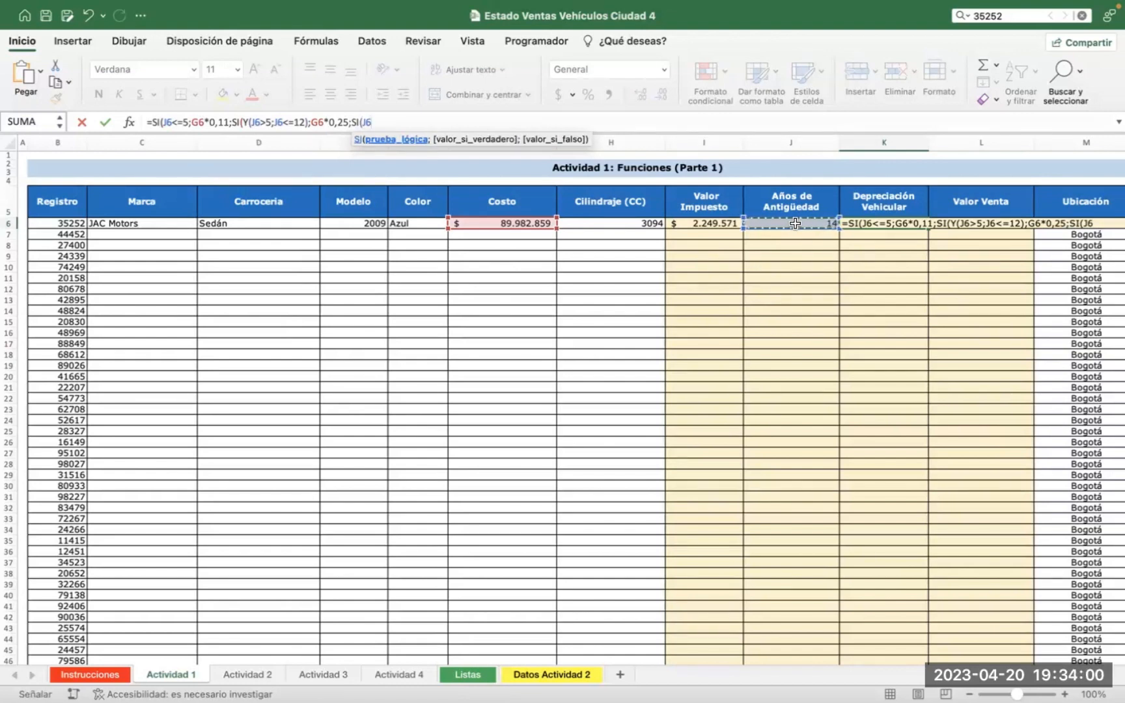
text(;)
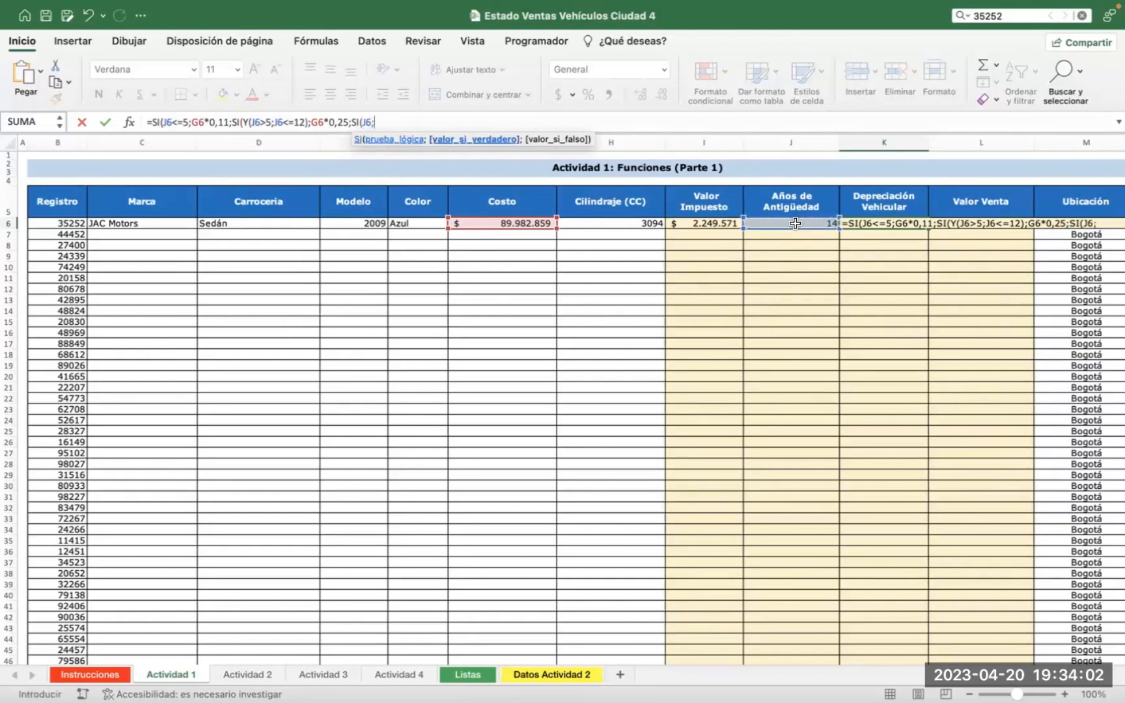
click(518, 224)
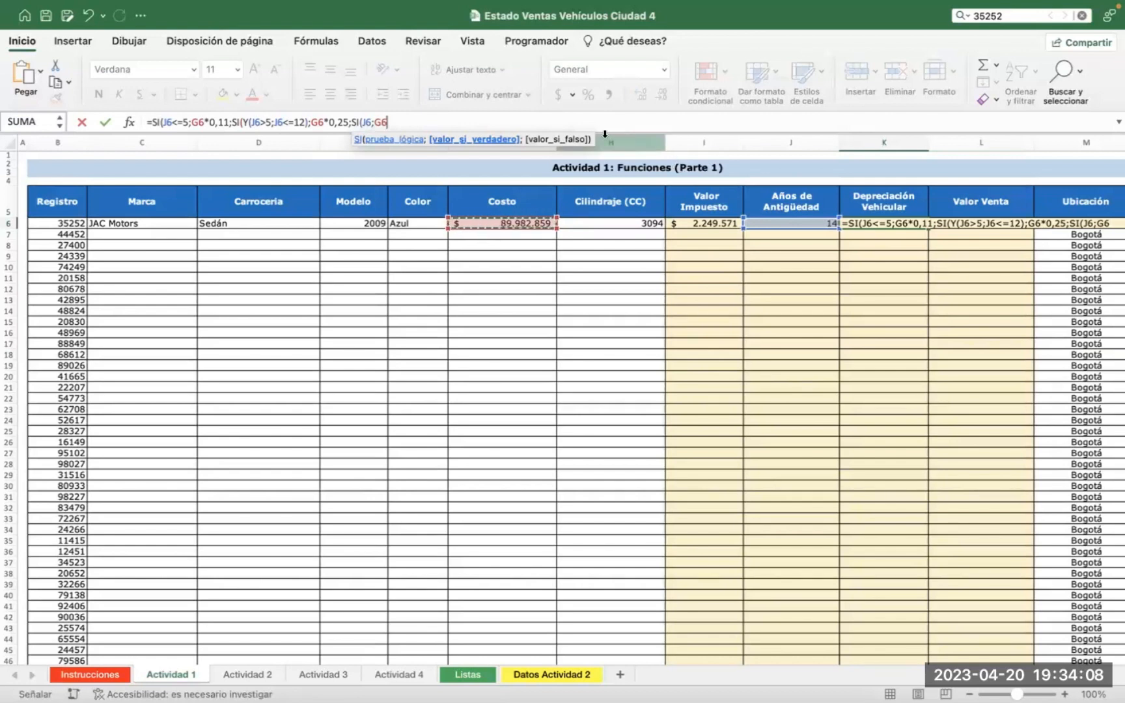
click(371, 122)
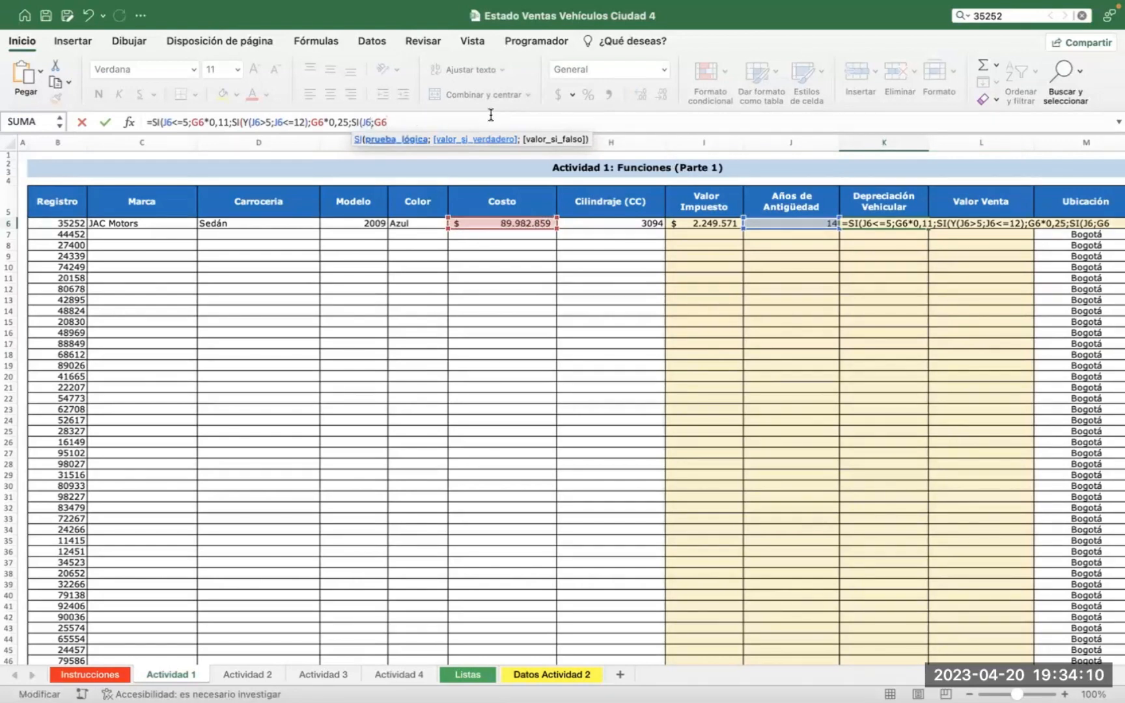
text(>12)
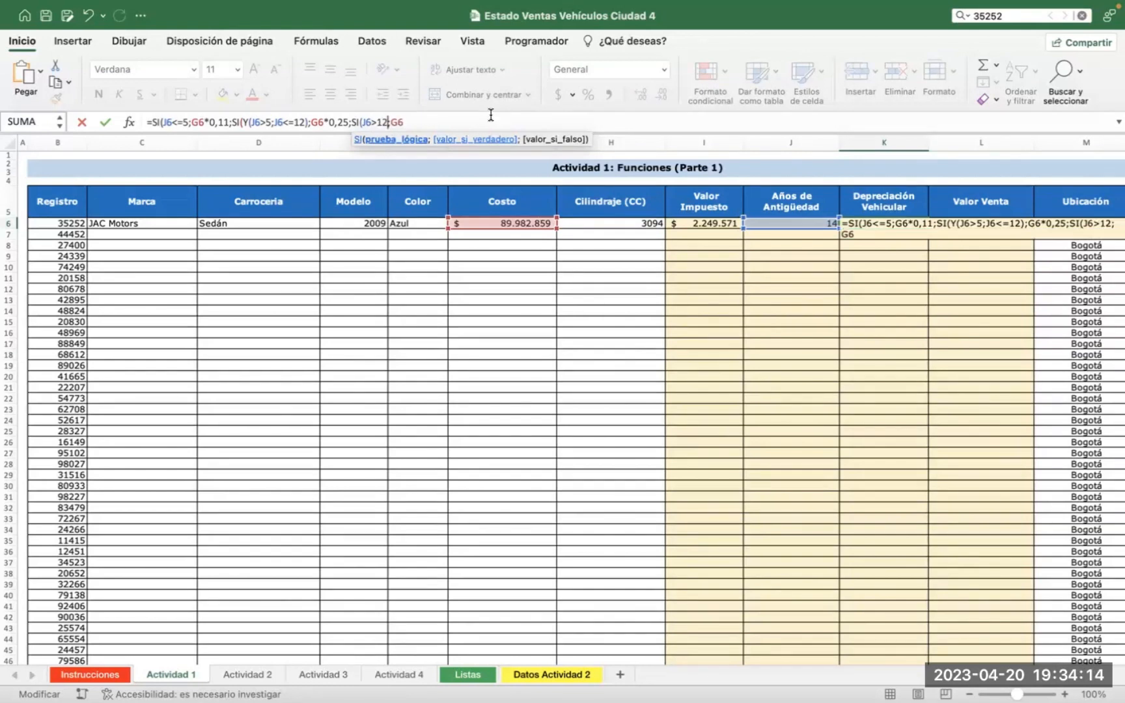
Extend the third SI's value if true to G6*0,46, close all three SI functions and enter the K6 formula
click(413, 124)
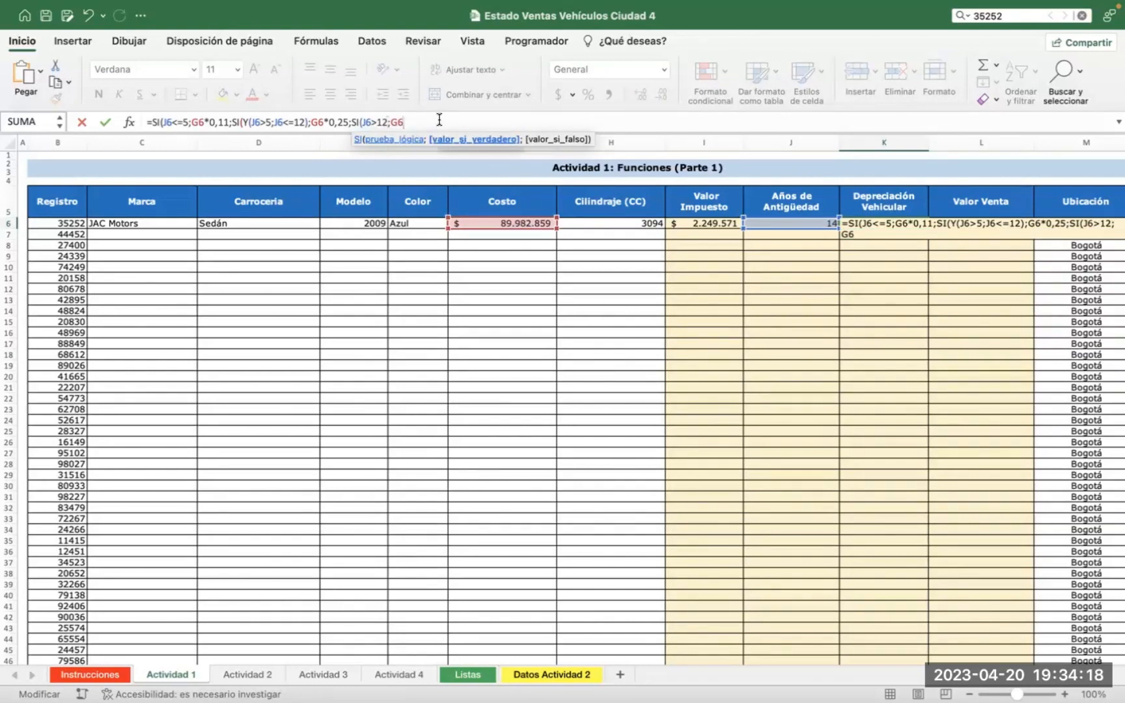
text(*)
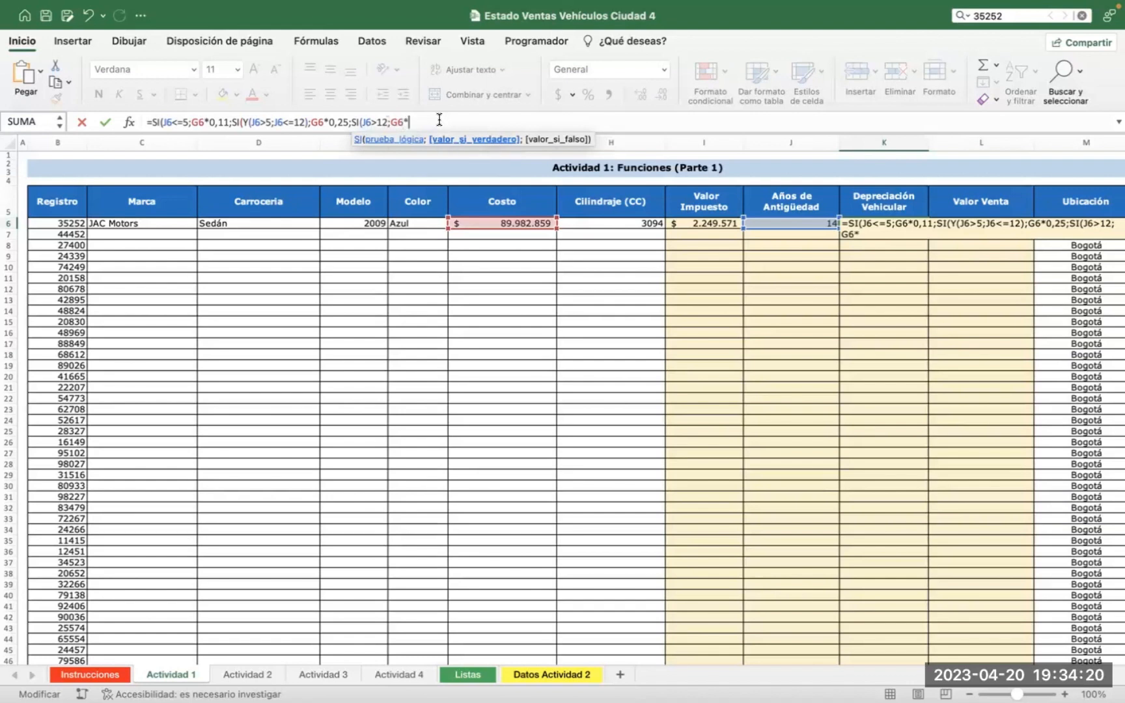
text(0)
text(.)
text(4)
text(6)
text())
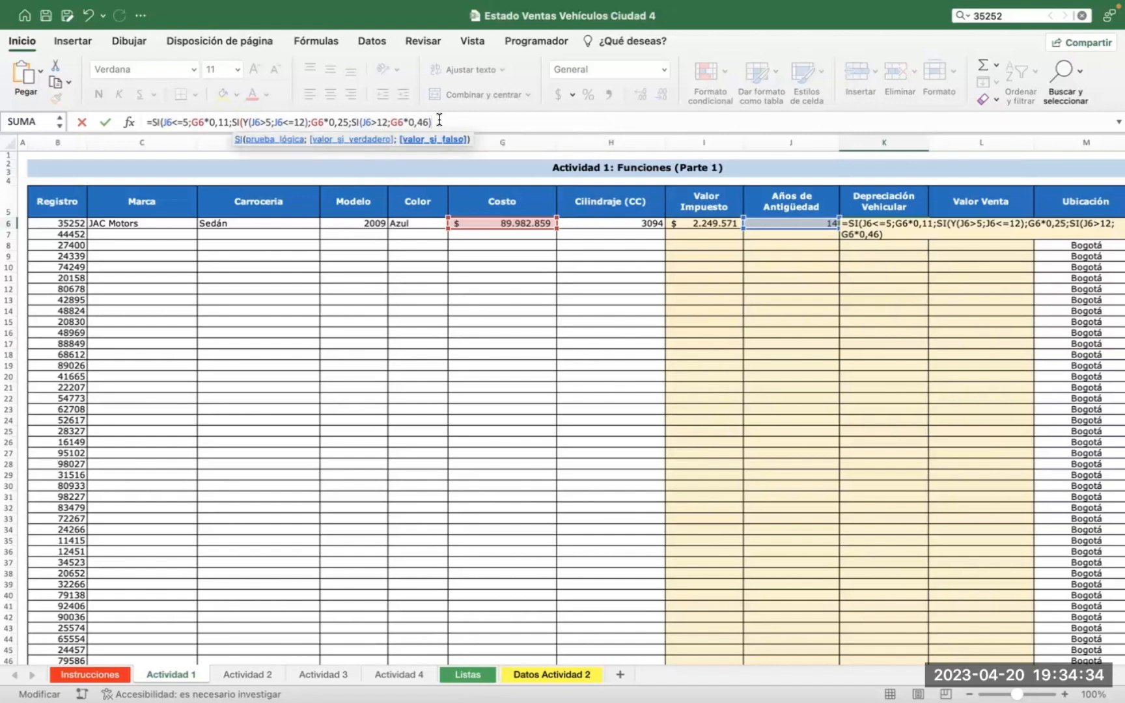
text())
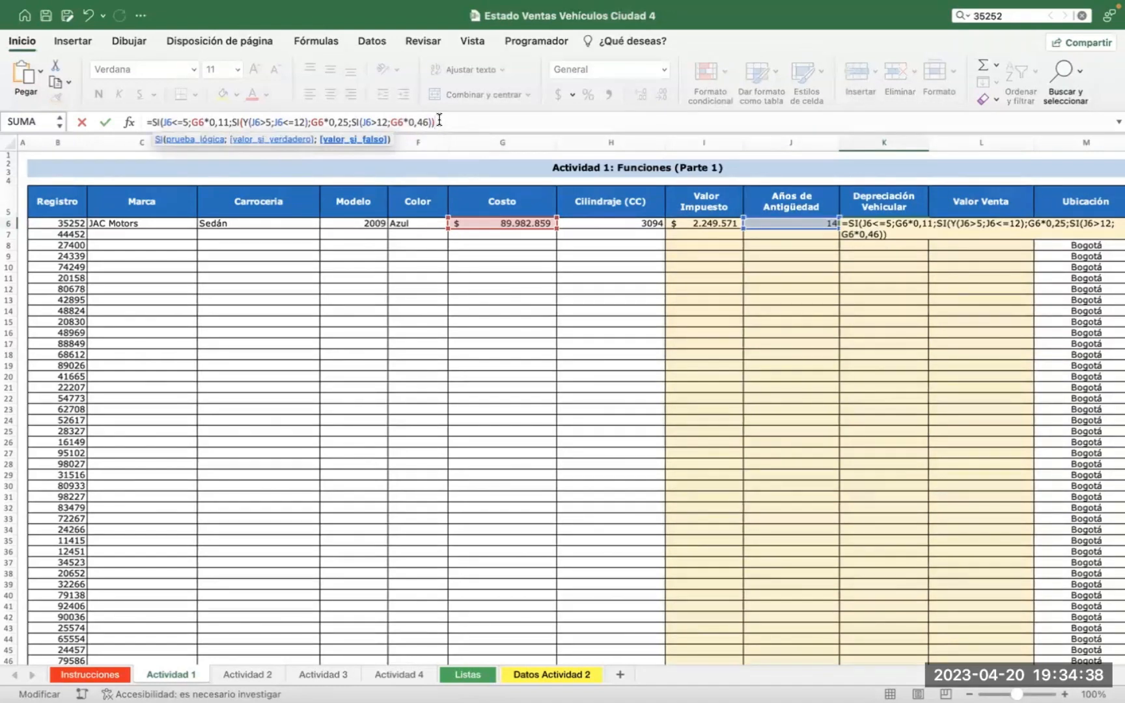
text())
key(Return)
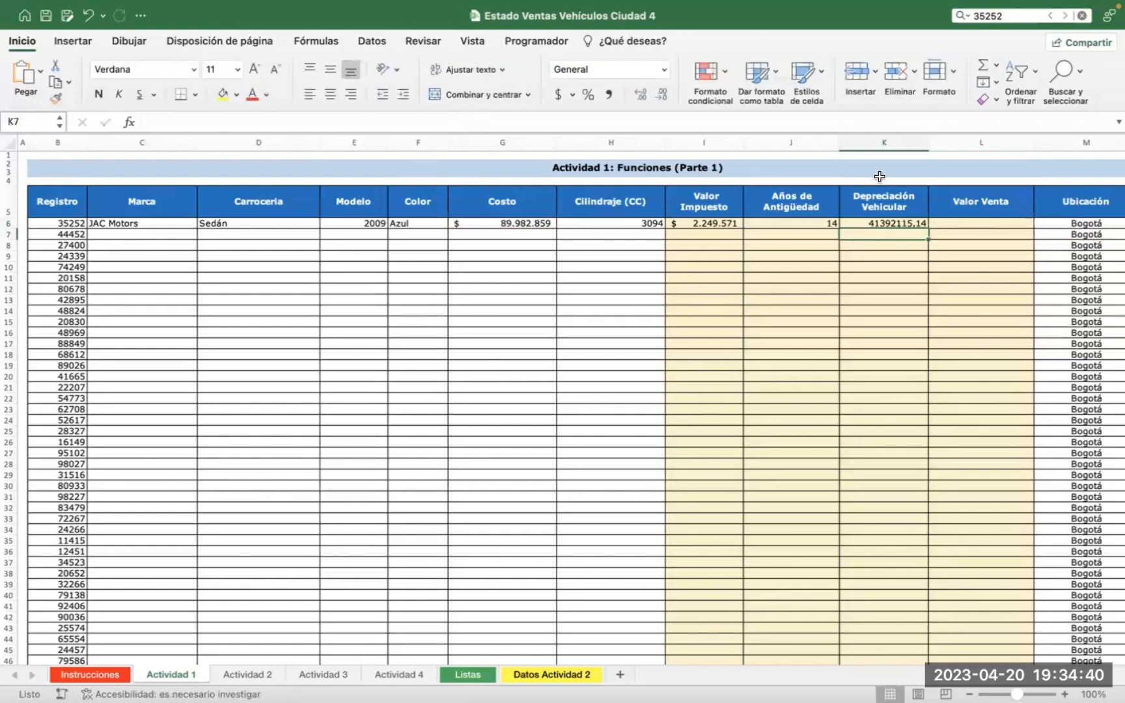
Format the Depreciación Vehicular cell K6 as Contabilidad with the $ symbol and no decimals
click(887, 223)
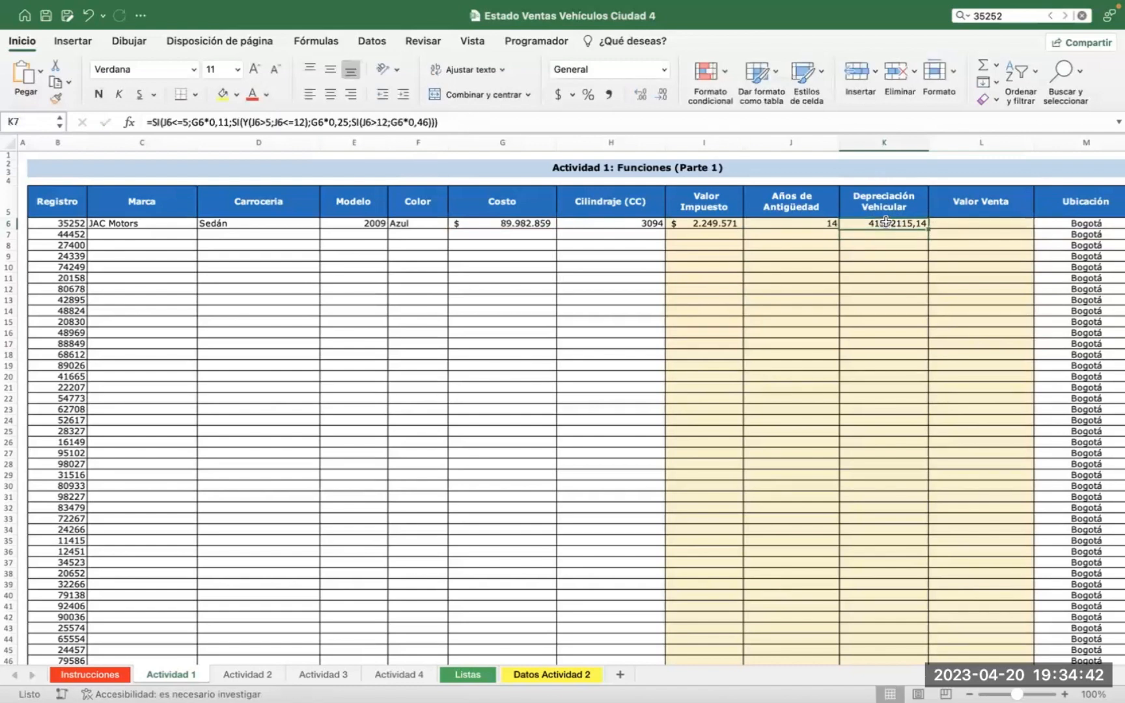
click(555, 94)
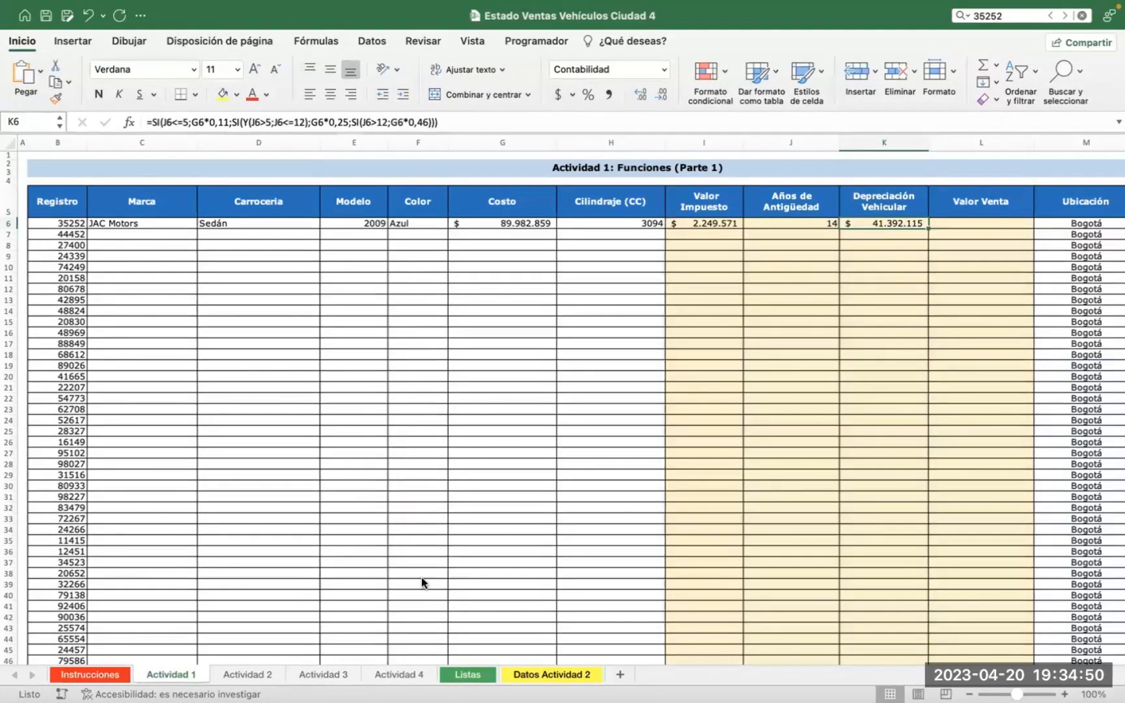
Check the Valor Venta instruction and enter the formula =G6-K6 in cell L6 of the Actividad 1 sheet
click(90, 674)
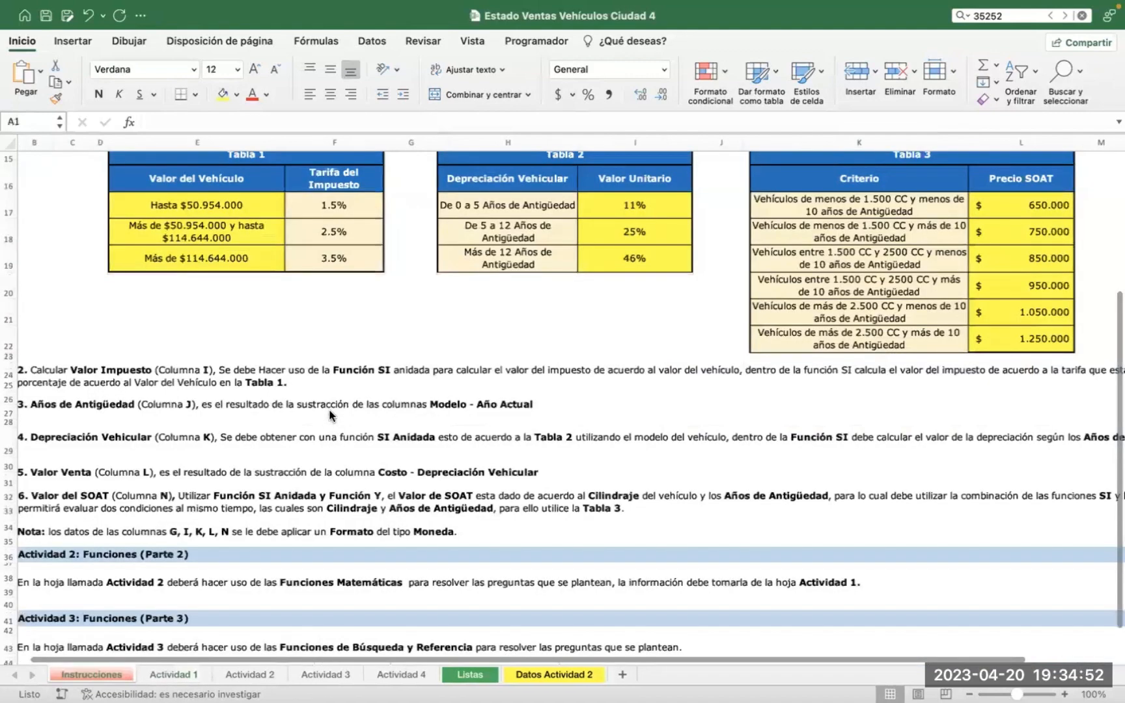
scroll(329, 415, down, 3)
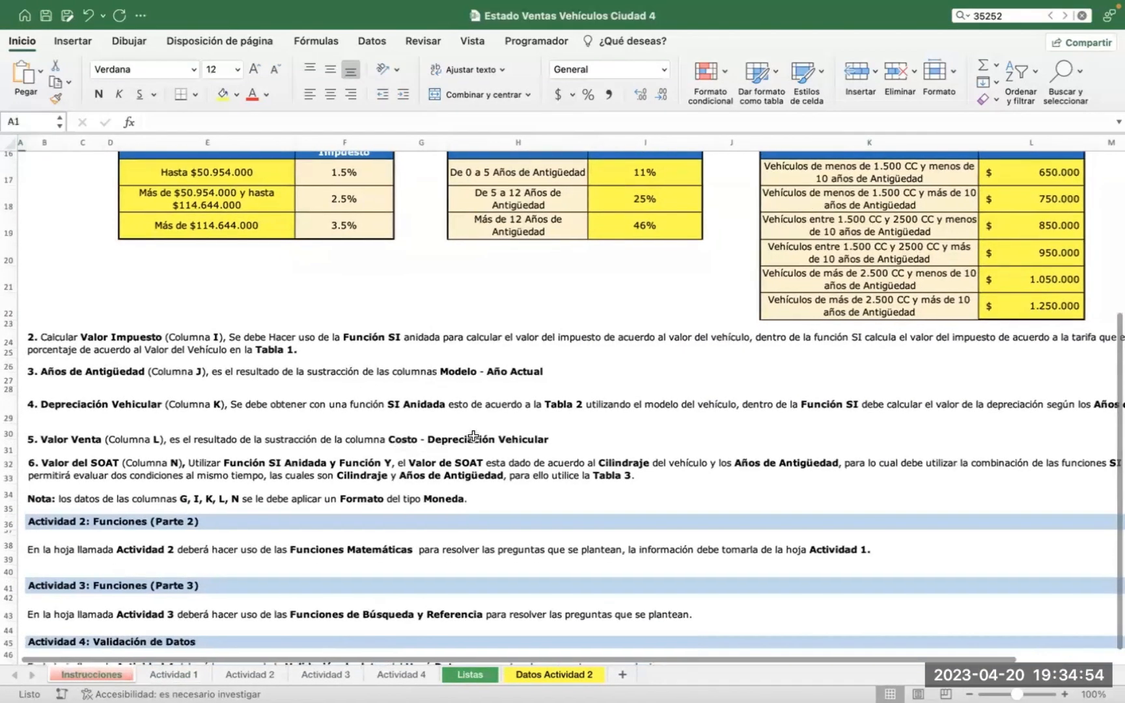
click(175, 677)
click(962, 222)
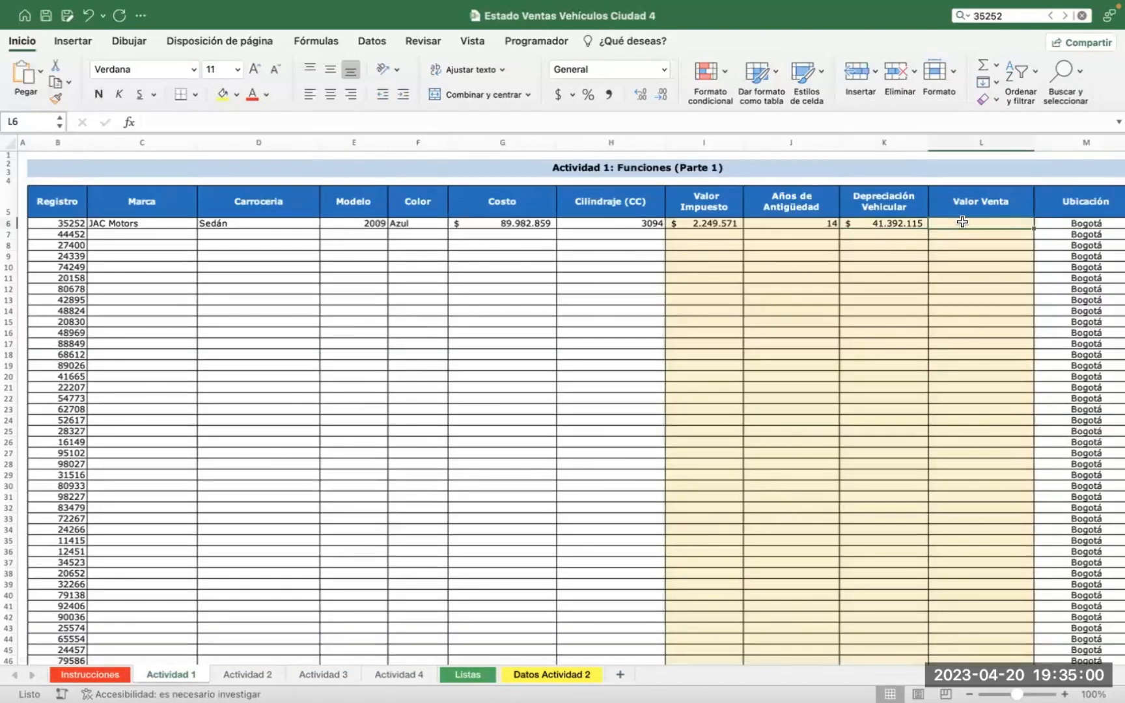
text(=)
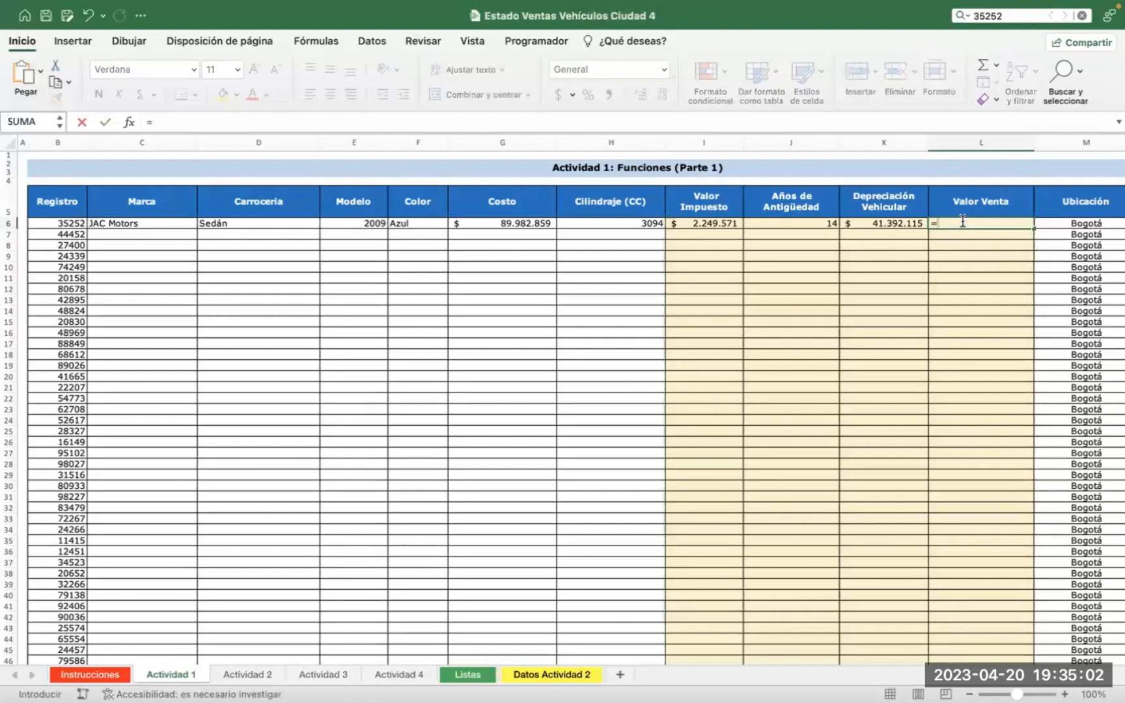
click(515, 224)
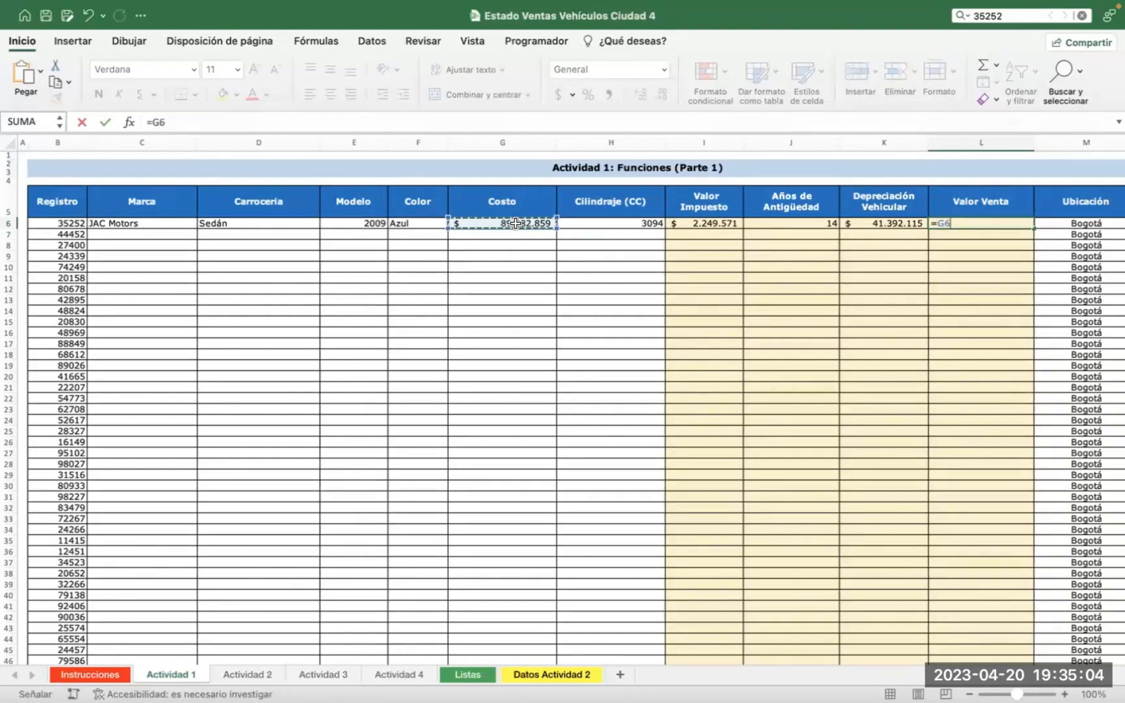
text(-)
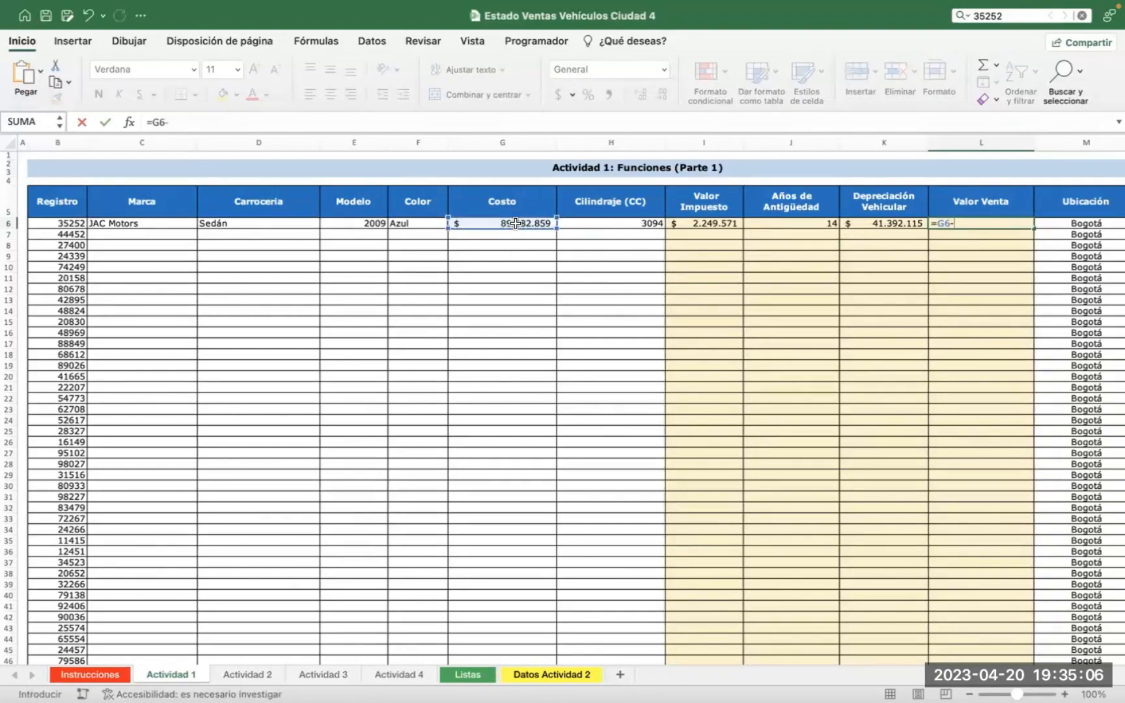
click(887, 225)
click(530, 118)
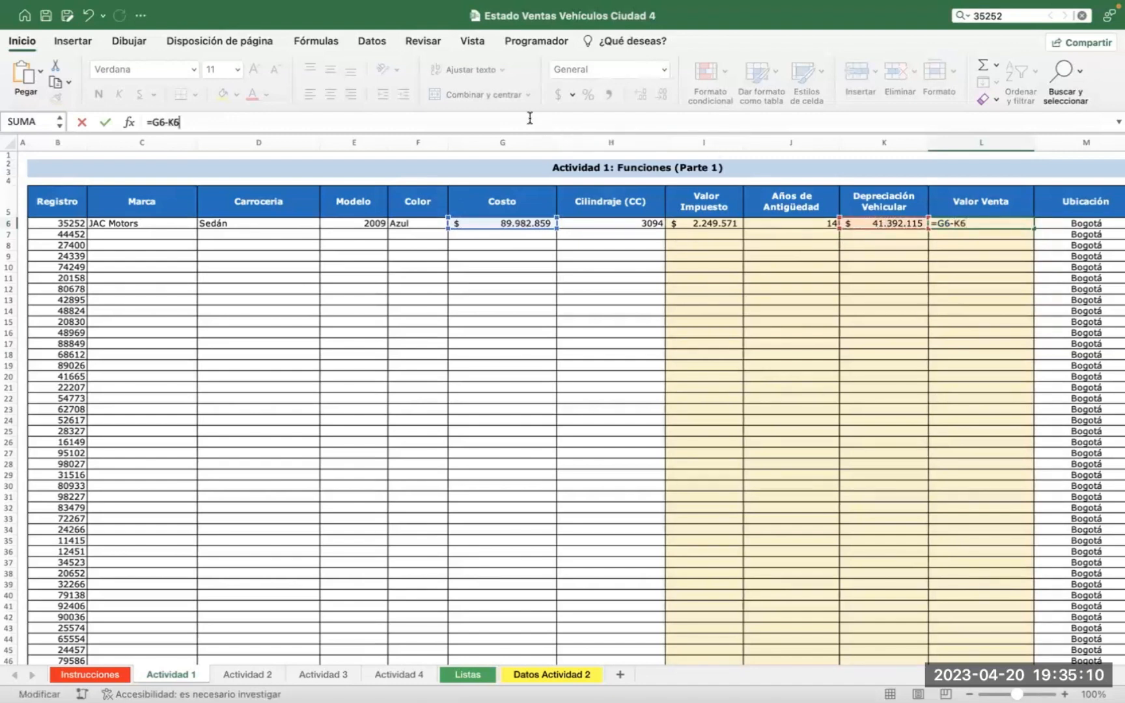
key(Return)
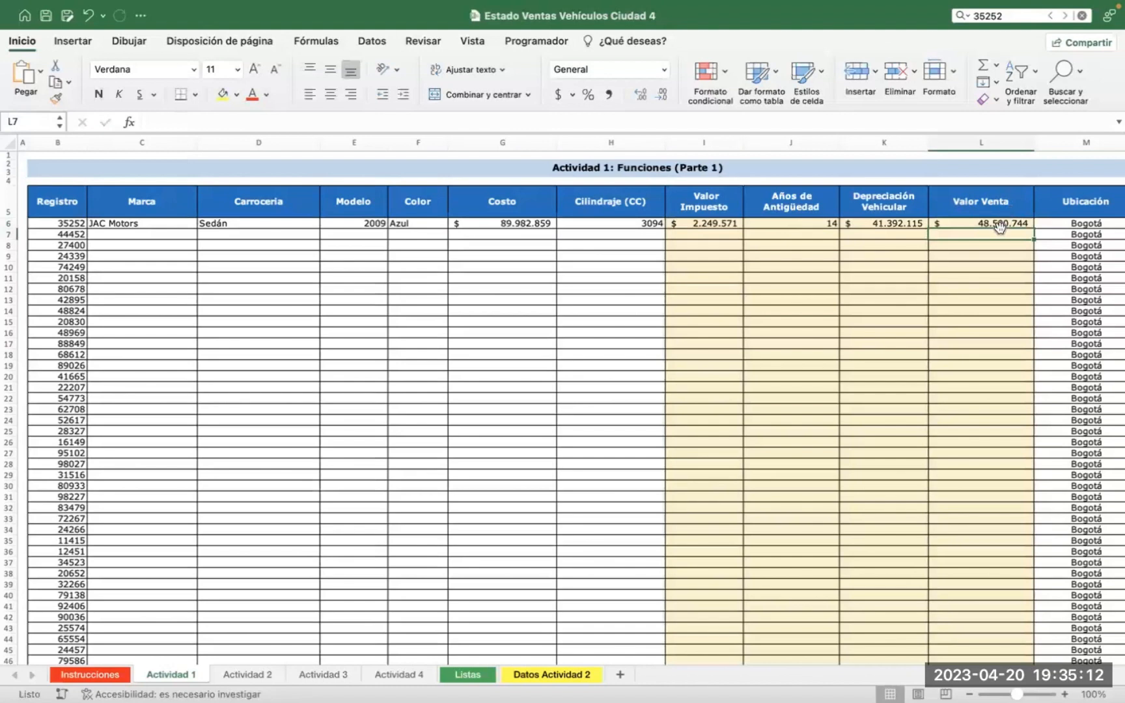
Review the Valor del SOAT column, its instruction in point 6 and the SOAT price criteria in Tabla 3
scroll(980, 256, right, 5)
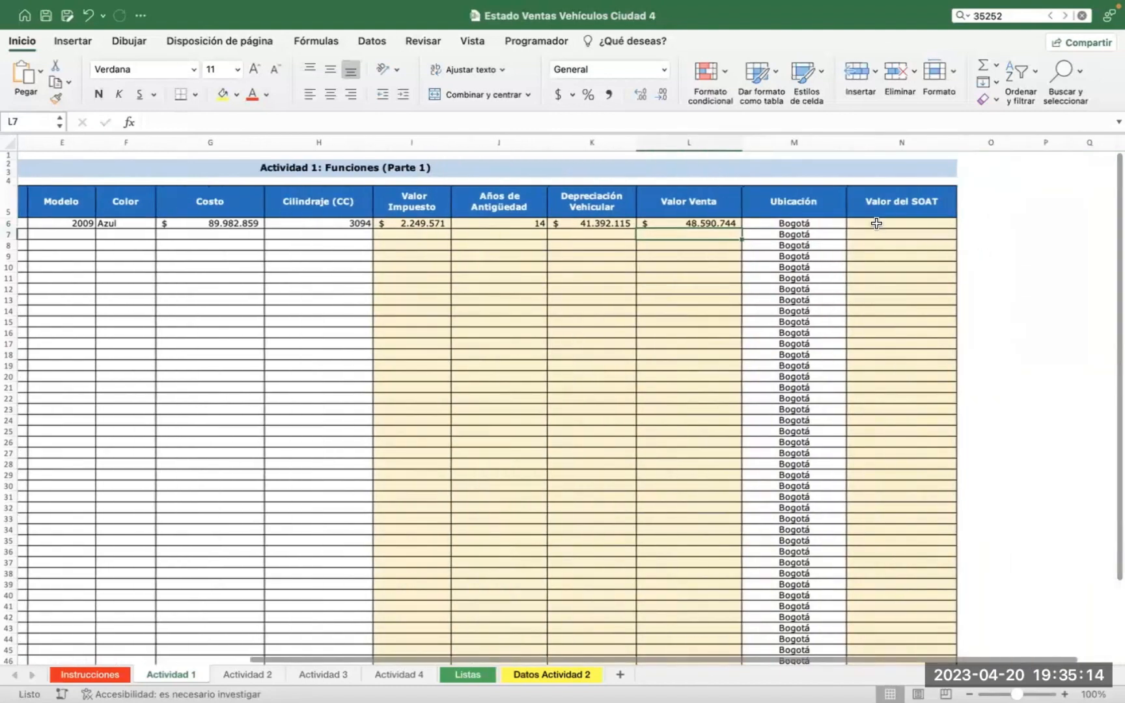
click(877, 222)
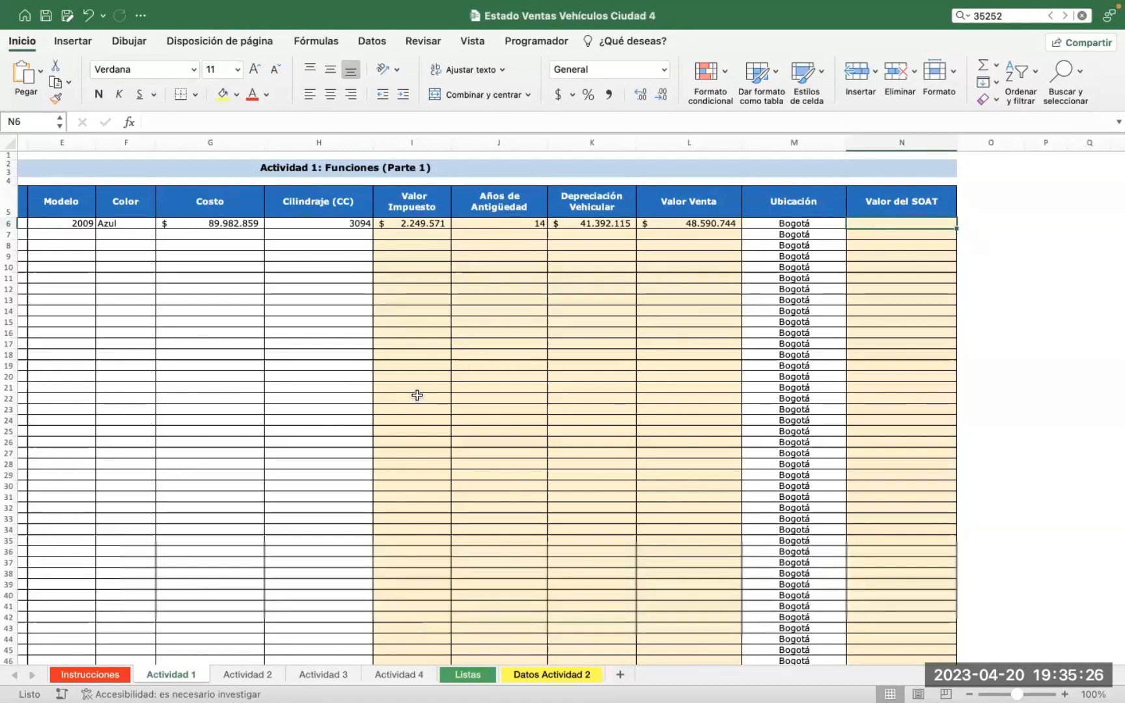
click(78, 677)
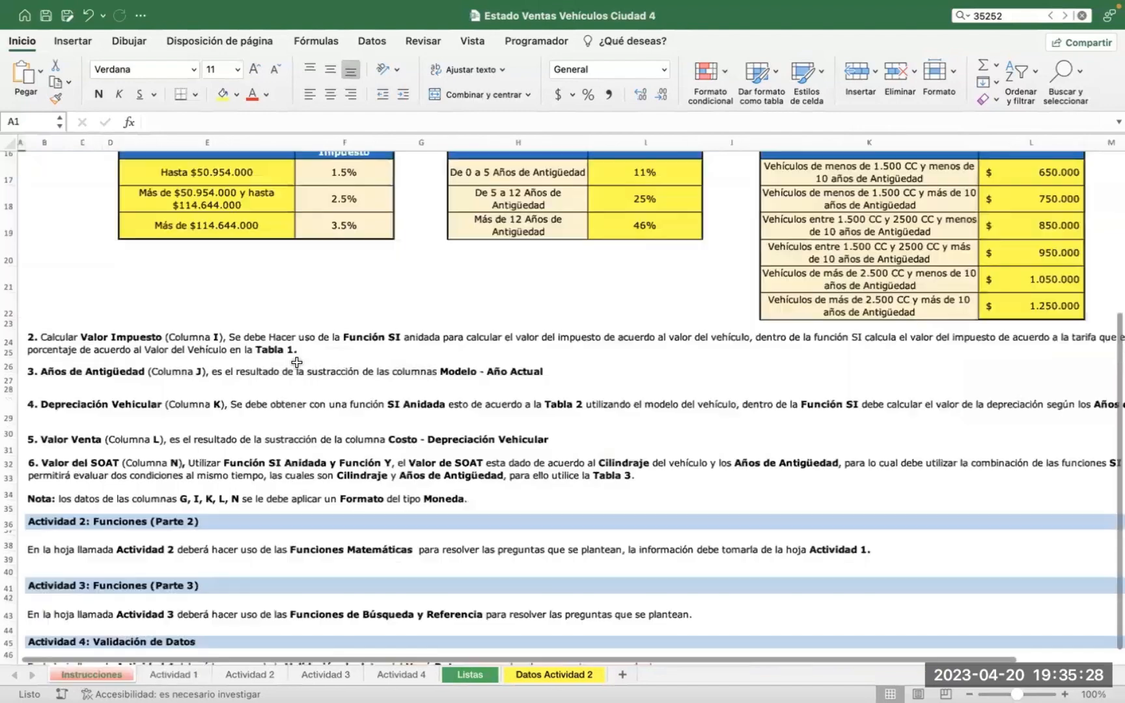
scroll(297, 362, up, 2)
scroll(297, 362, right, 2)
scroll(297, 362, down, 3)
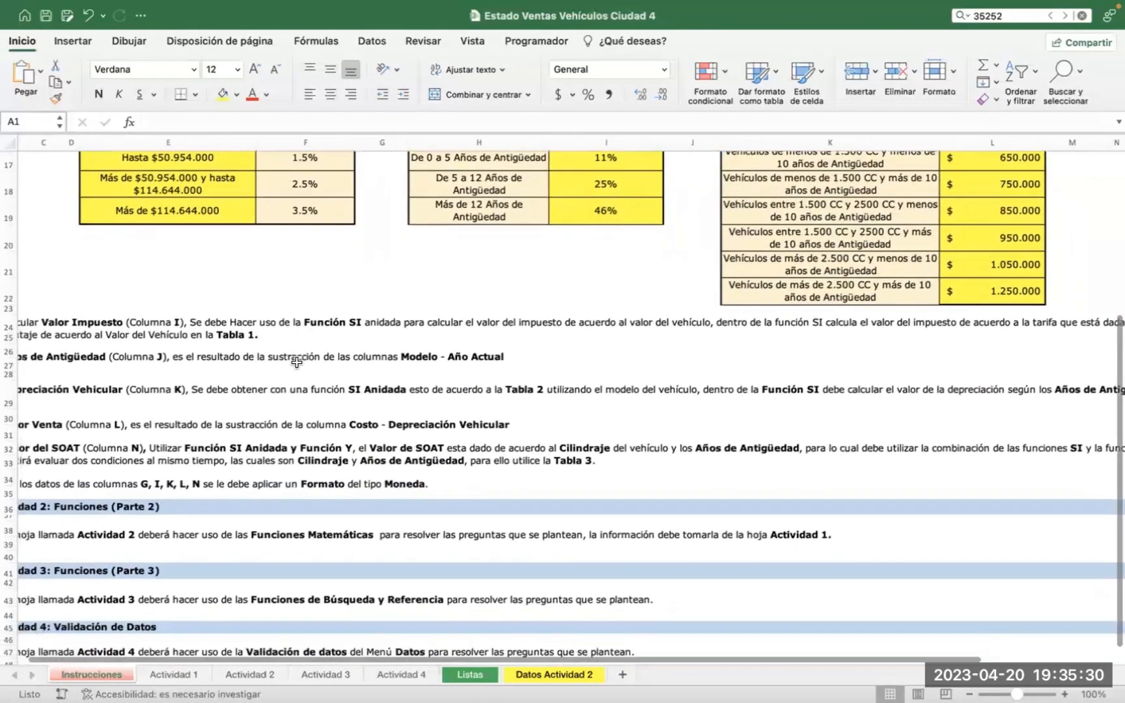
scroll(297, 362, left, 2)
scroll(297, 362, down, 1)
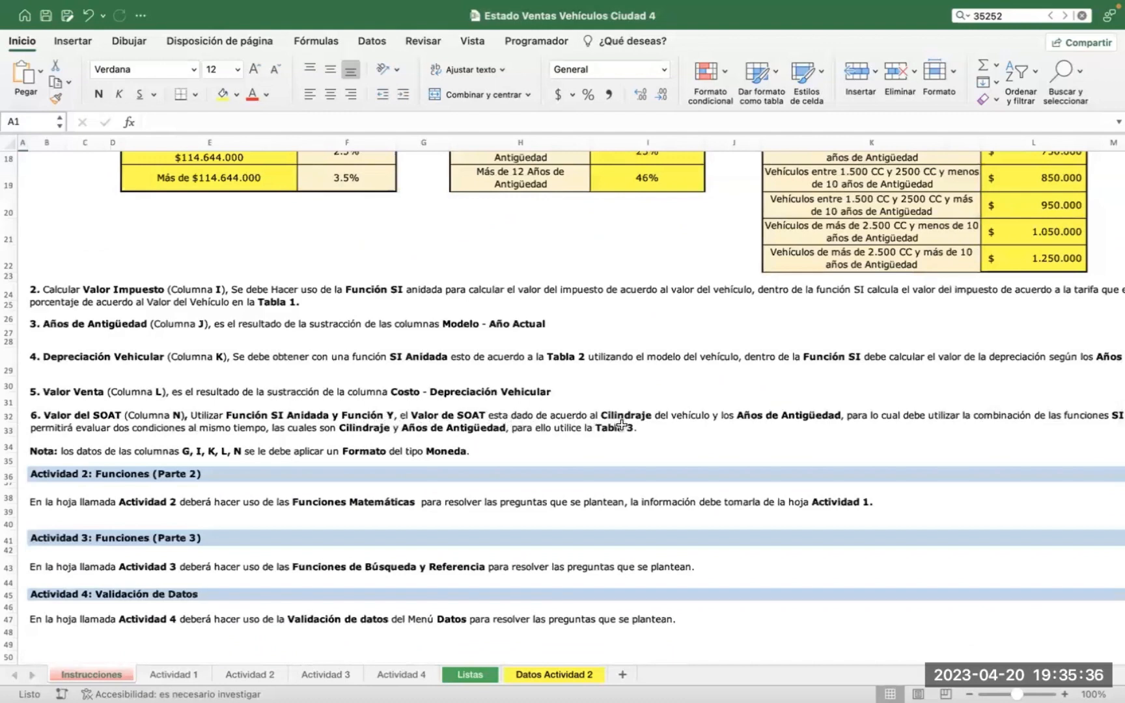
scroll(735, 413, up, 3)
scroll(736, 412, right, 2)
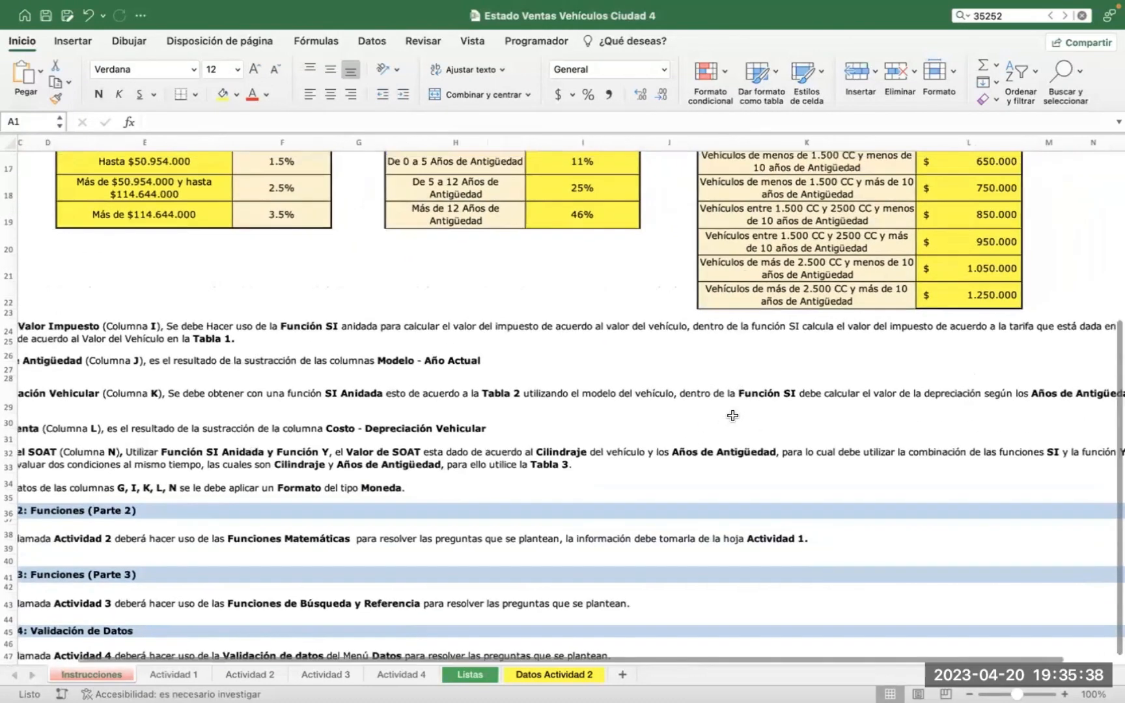
scroll(754, 248, right, 1)
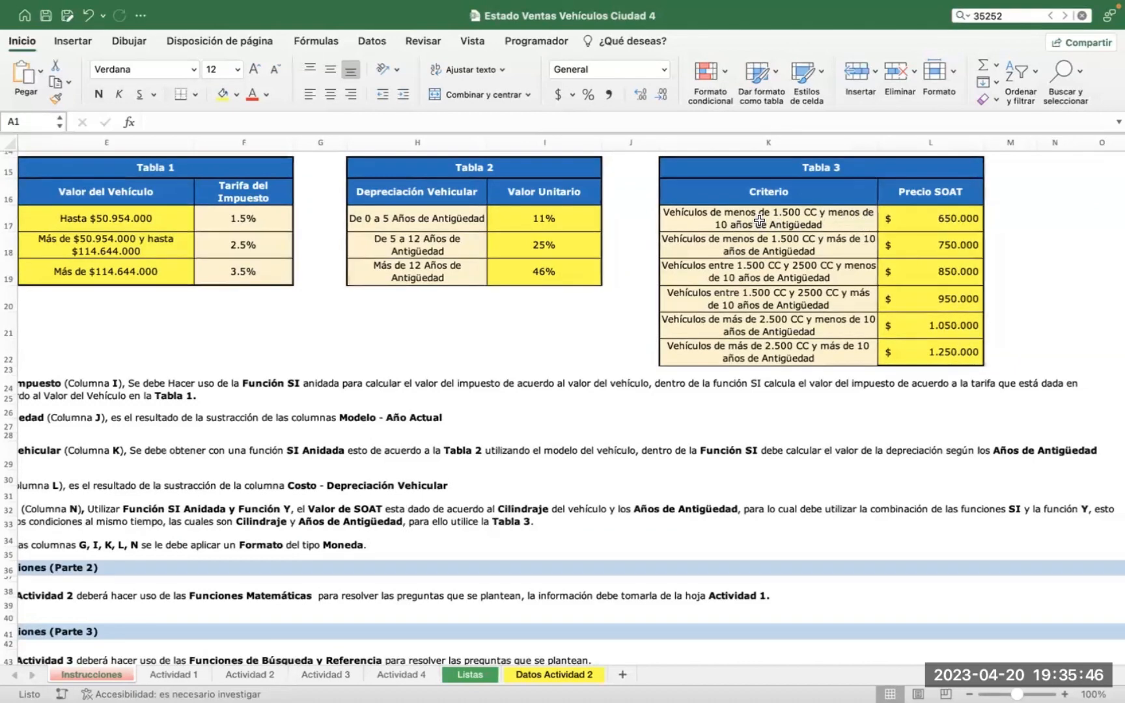
Compare the Cilindraje and Años de Antigüedad columns in Actividad 1 with the Tabla 3 criteria on the Instrucciones sheet
click(171, 675)
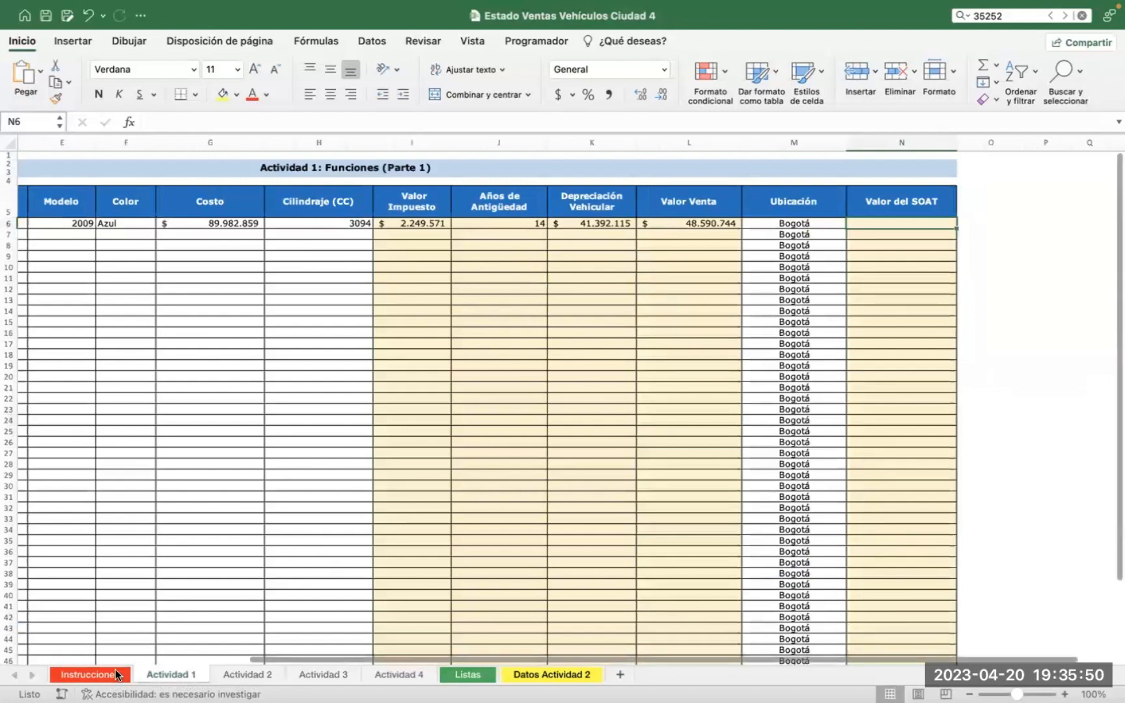
key(ctrl+Page_Up)
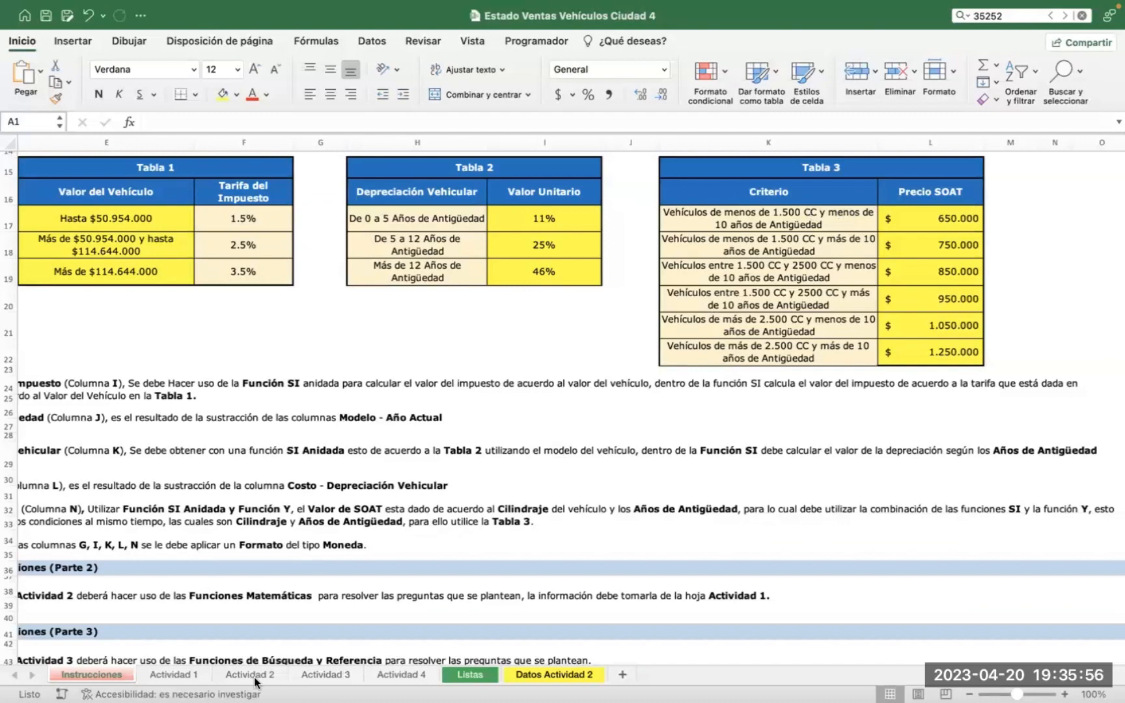
click(168, 675)
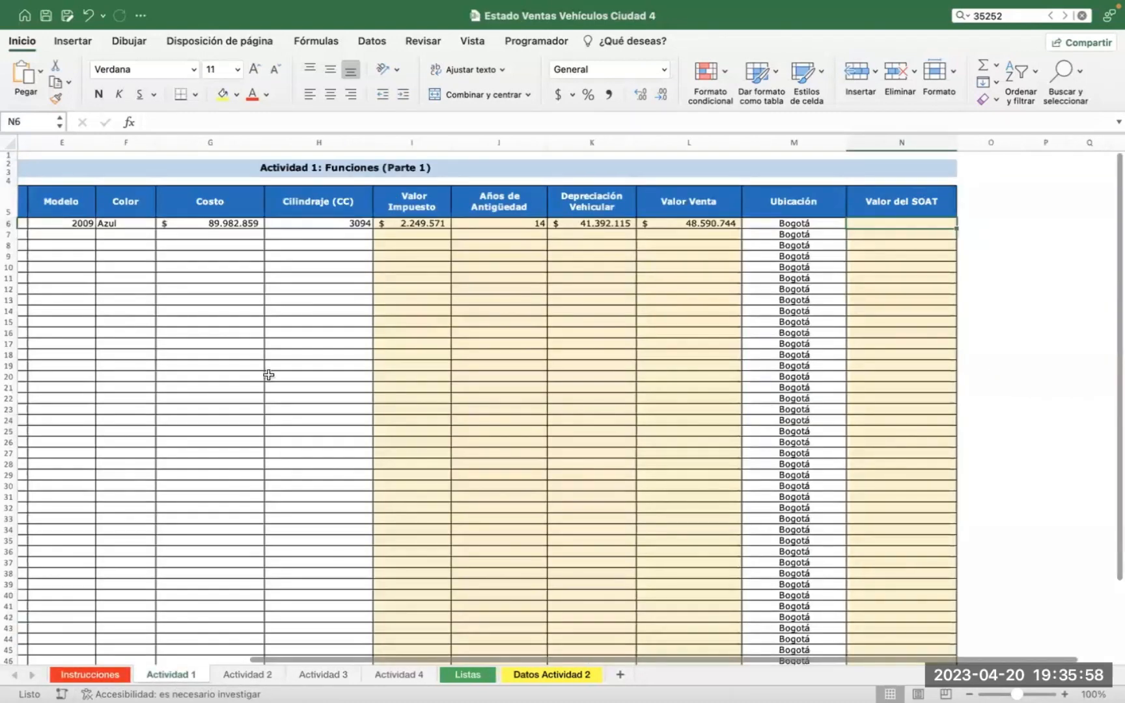
scroll(268, 375, left, 3)
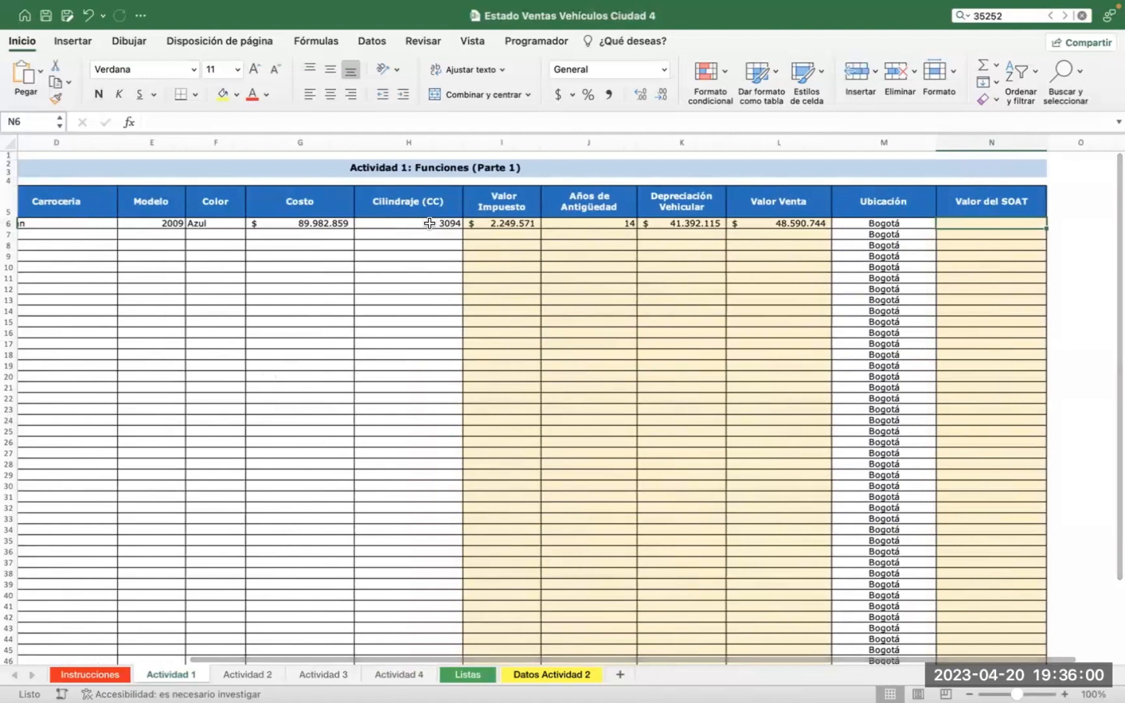
click(430, 223)
click(405, 142)
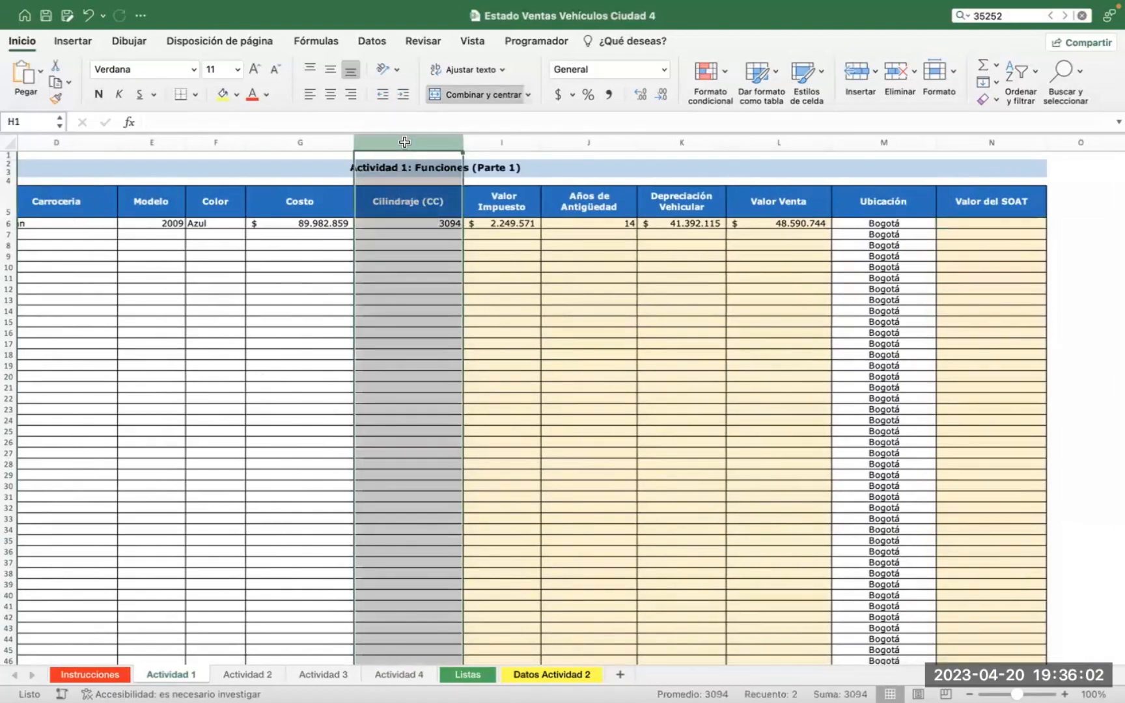
click(589, 143)
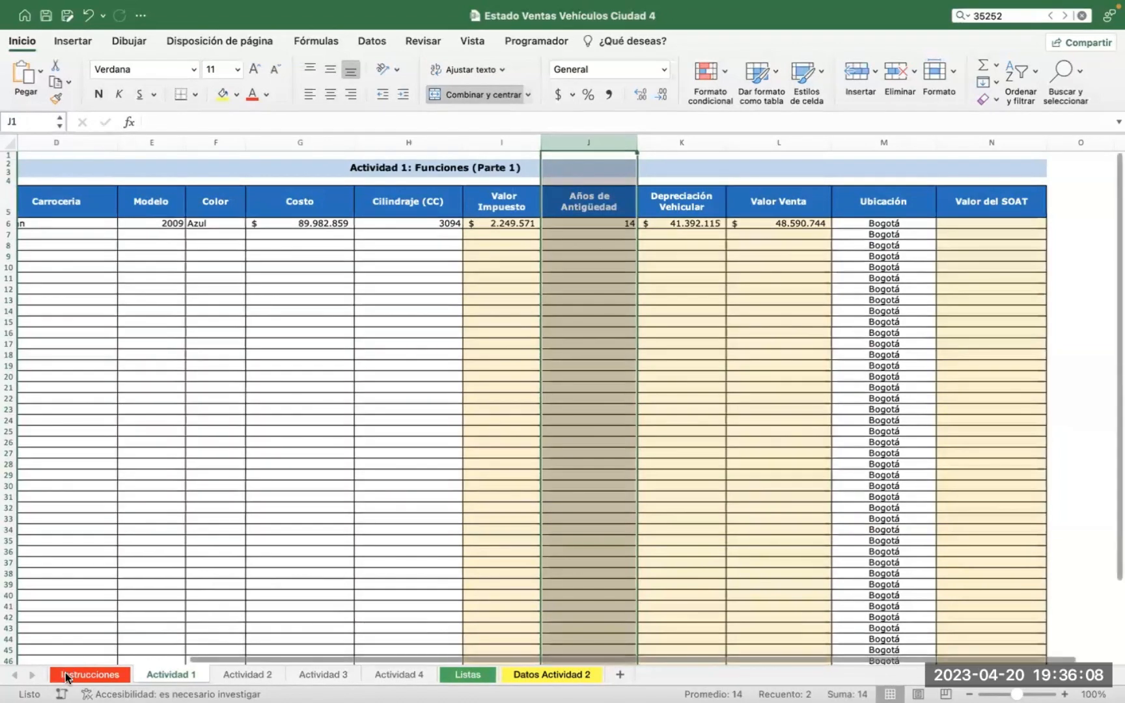
key(ctrl+Page_Up)
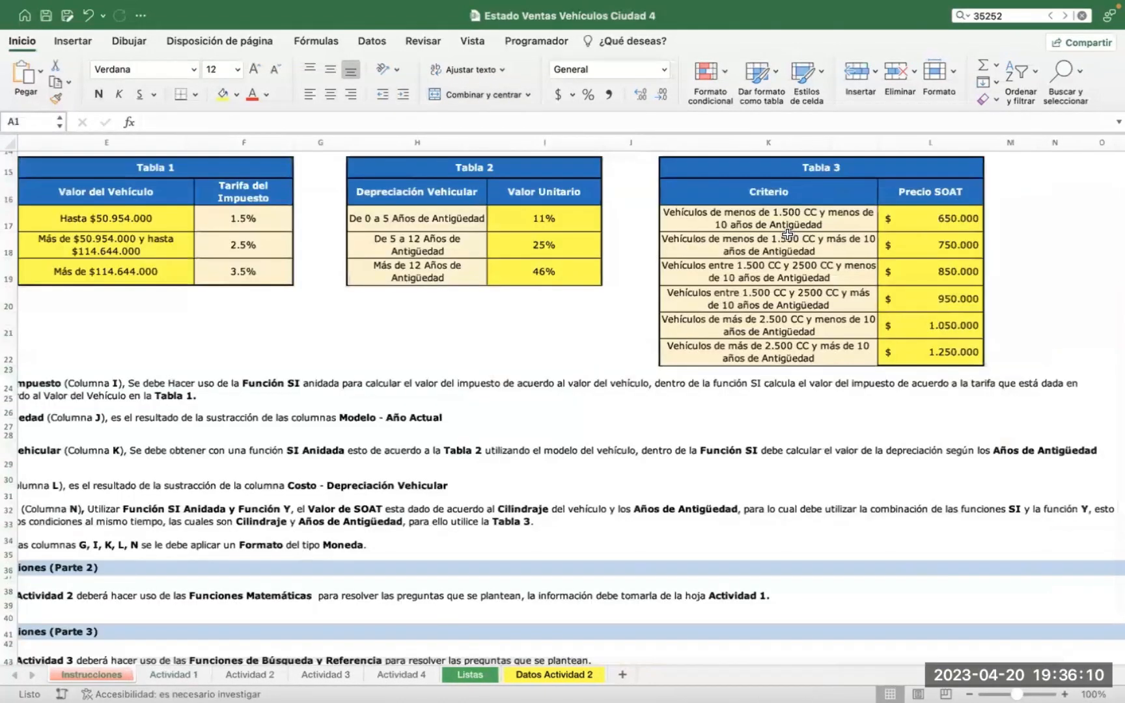
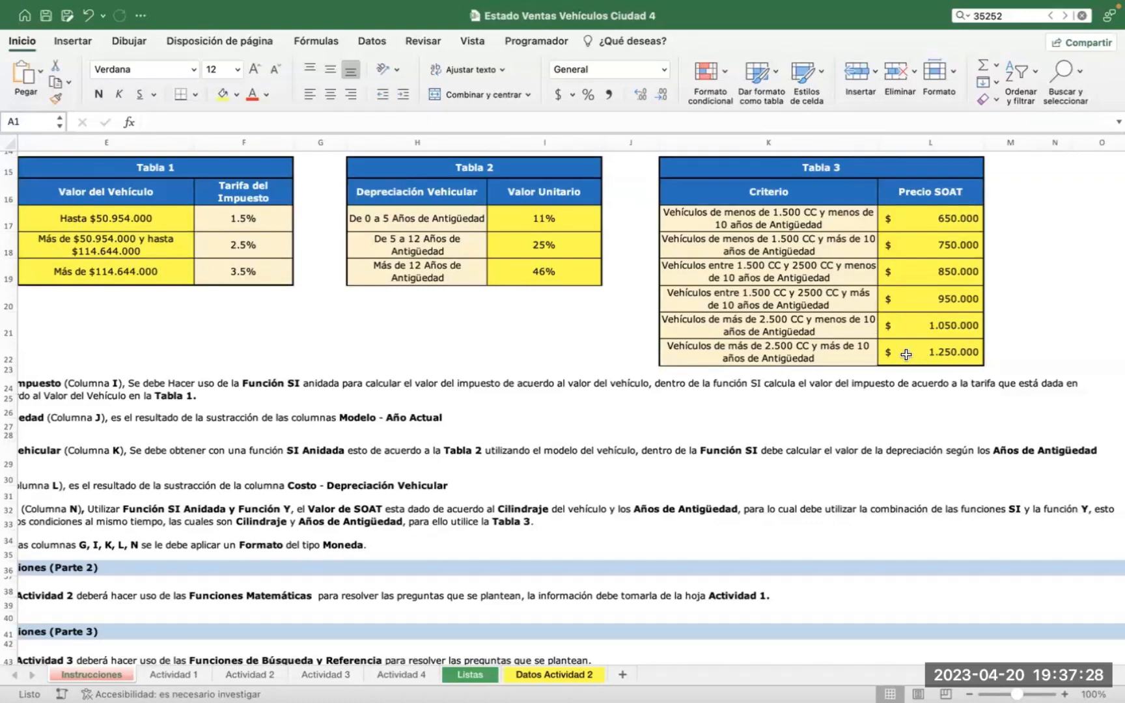
scroll(785, 234, left, 3)
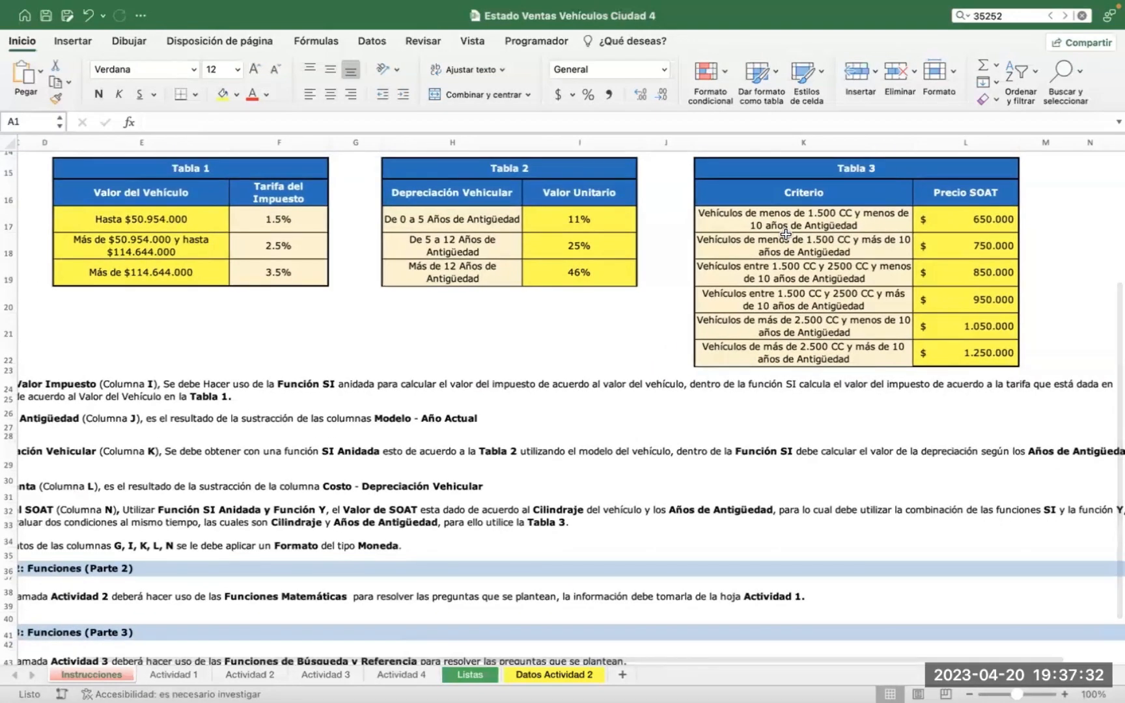
Start a formula in the Valor del SOAT cell N6 of Actividad 1 with an SI function whose logical test is a Y function
click(186, 675)
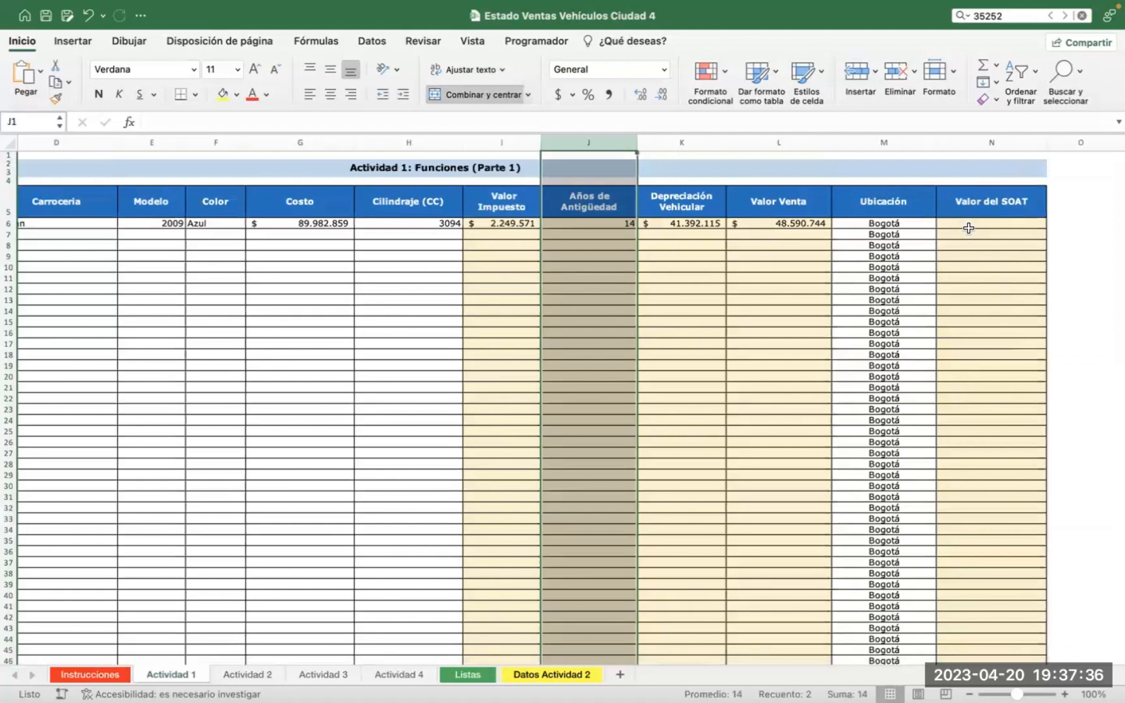
click(966, 226)
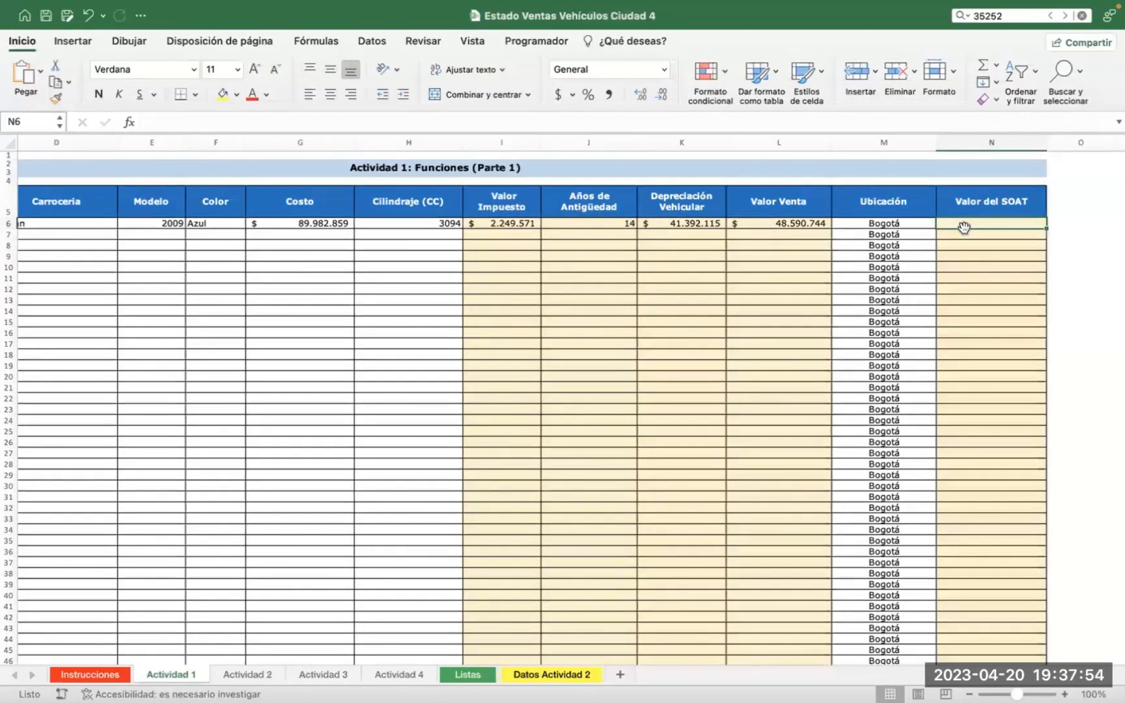
click(440, 122)
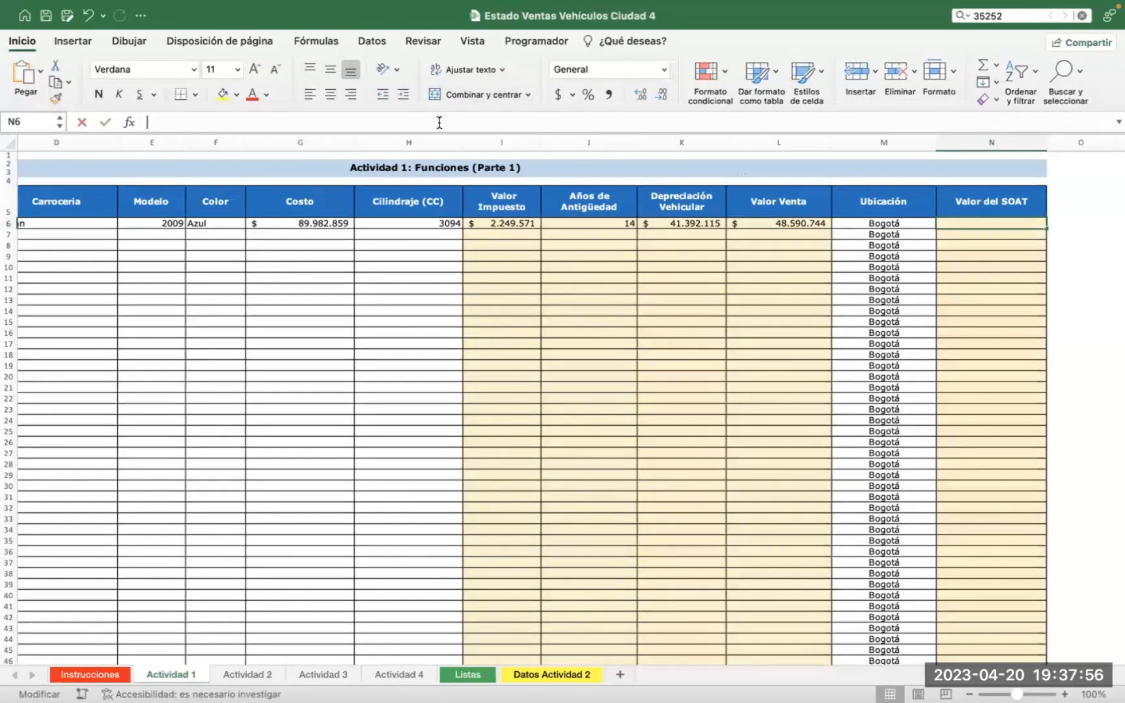
text(=si)
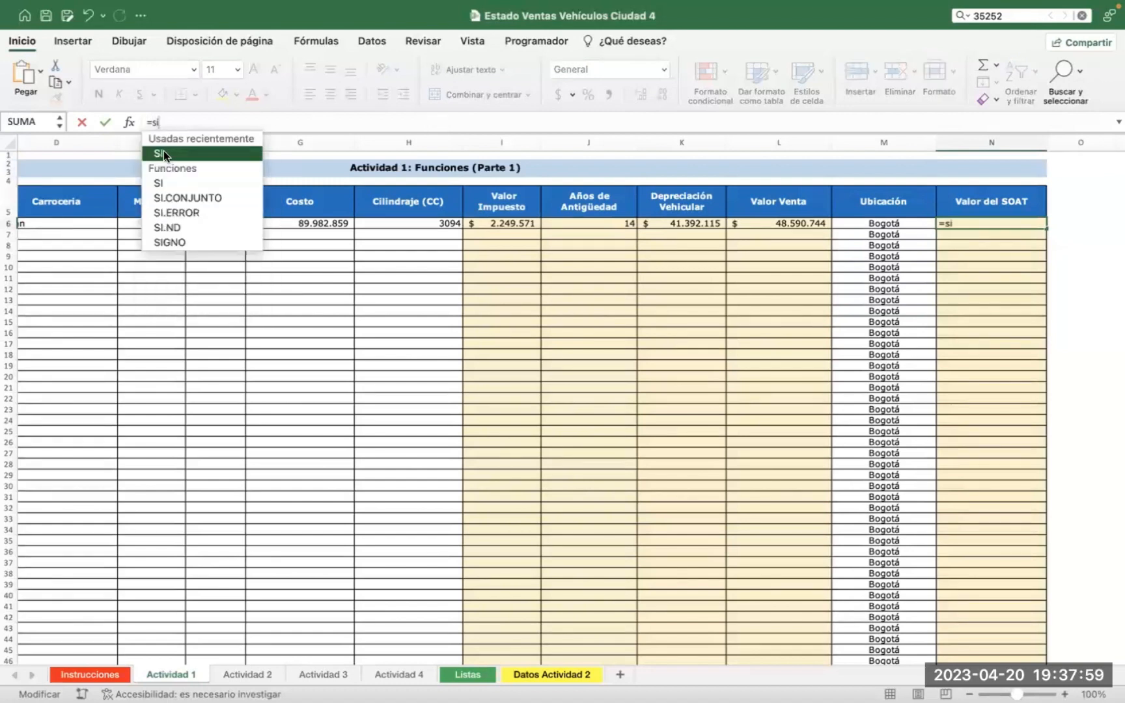
double_click(164, 154)
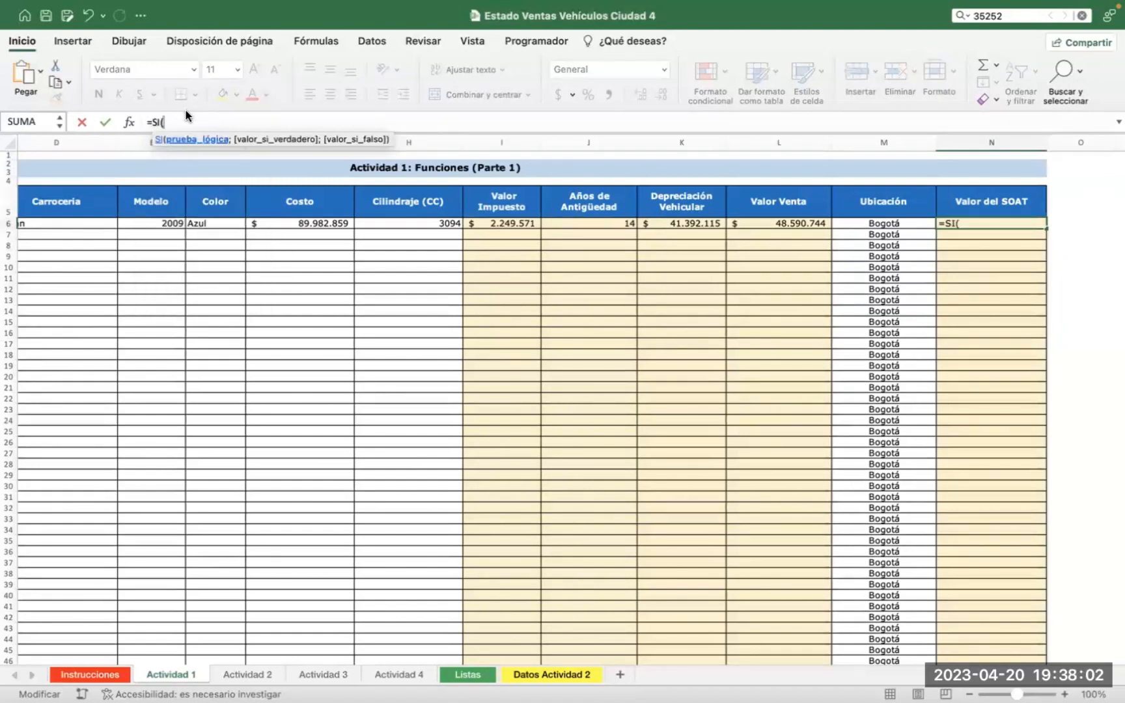
text(y)
double_click(159, 148)
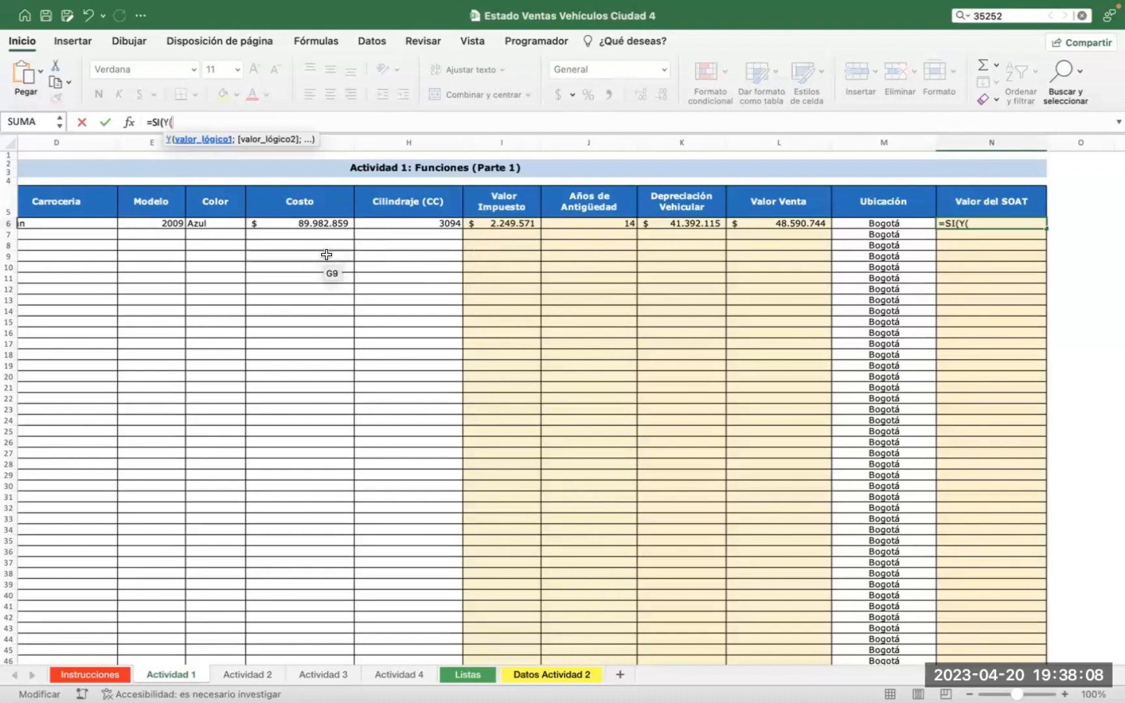
Give the Y function in the N6 formula the conditions H6<1500 and J6<10
scroll(328, 255, left, 1)
click(434, 224)
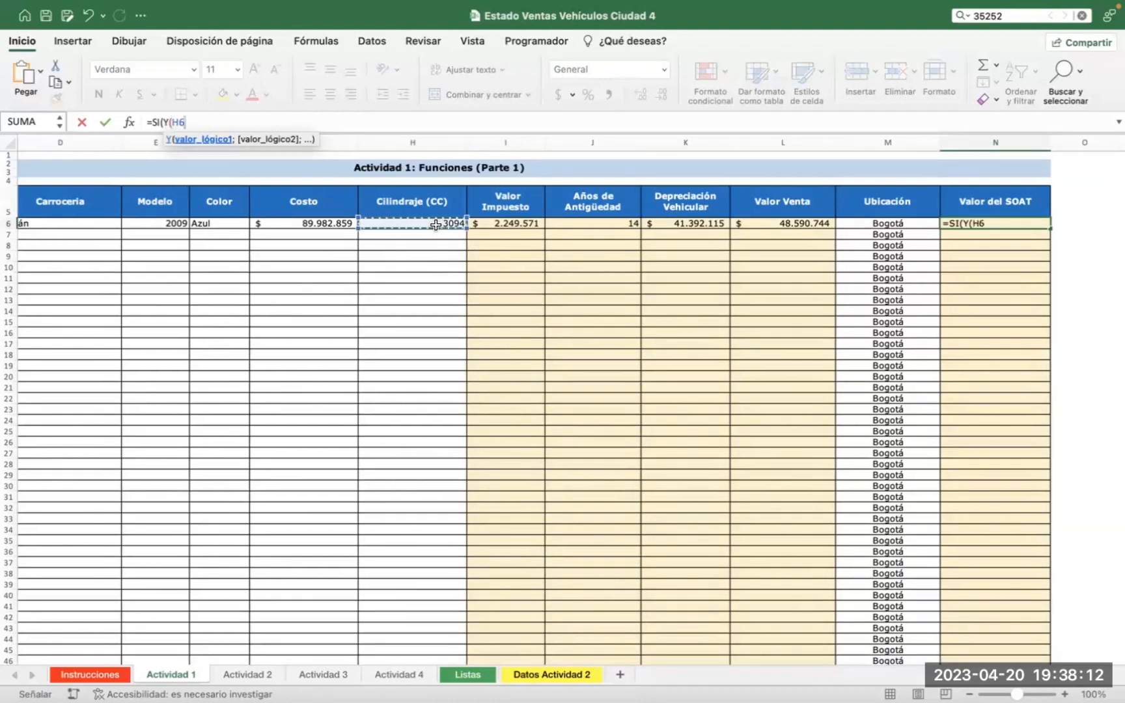
text(<1500)
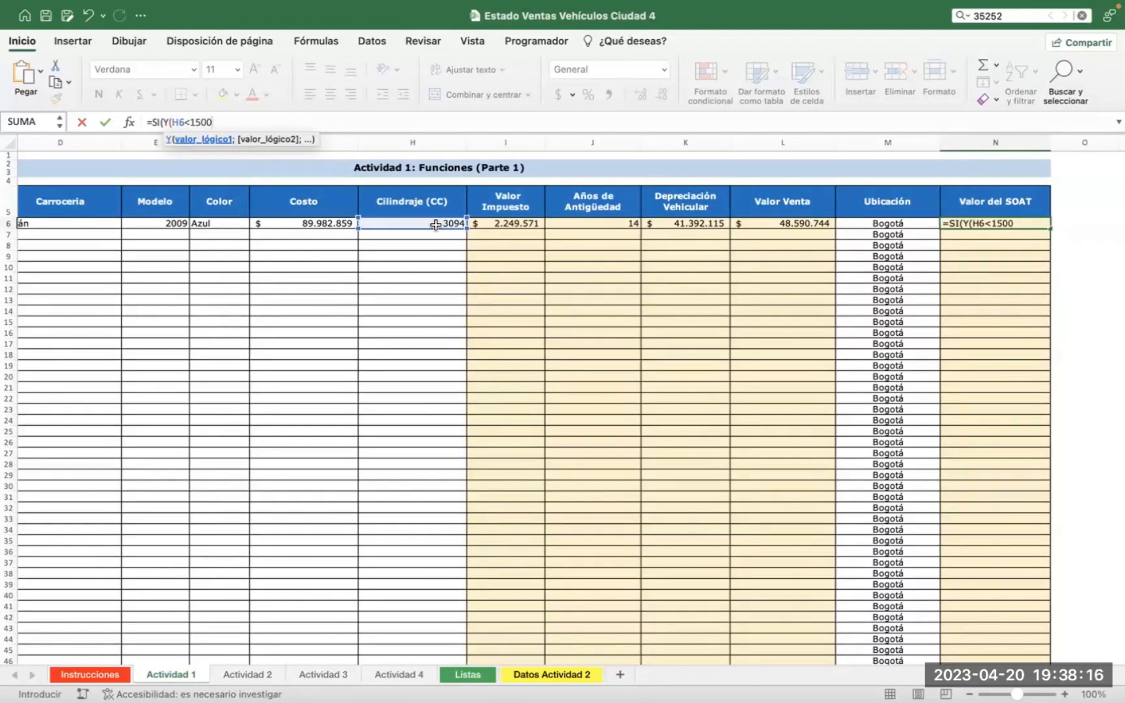
text(;)
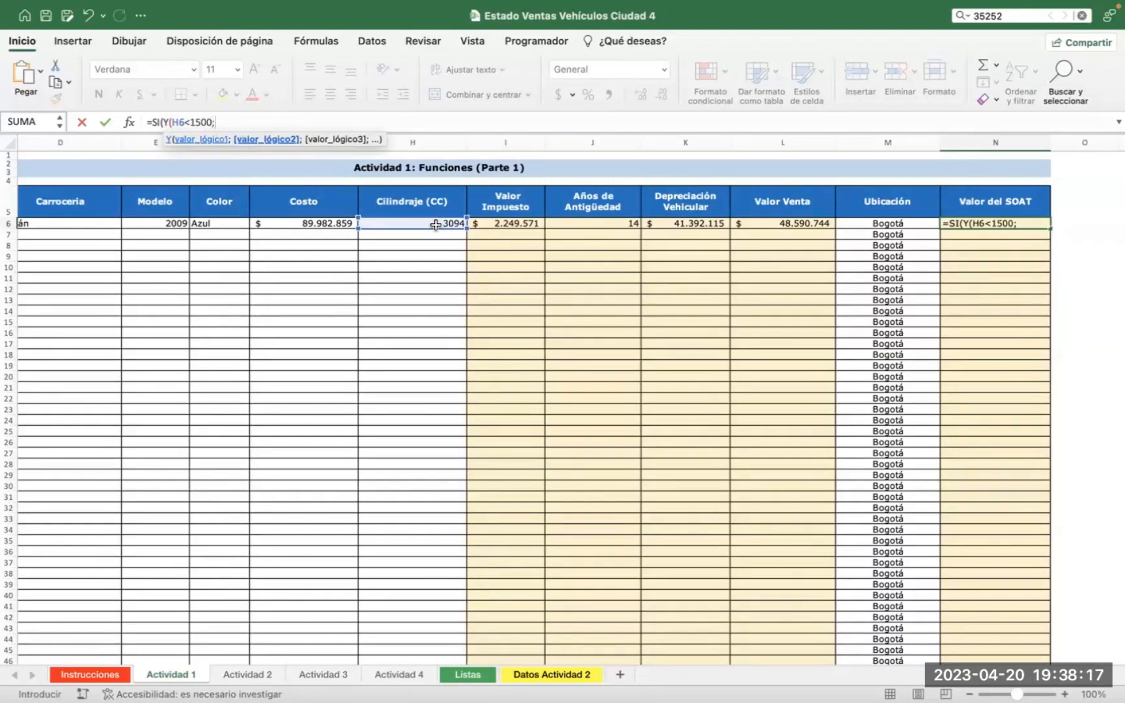
click(625, 223)
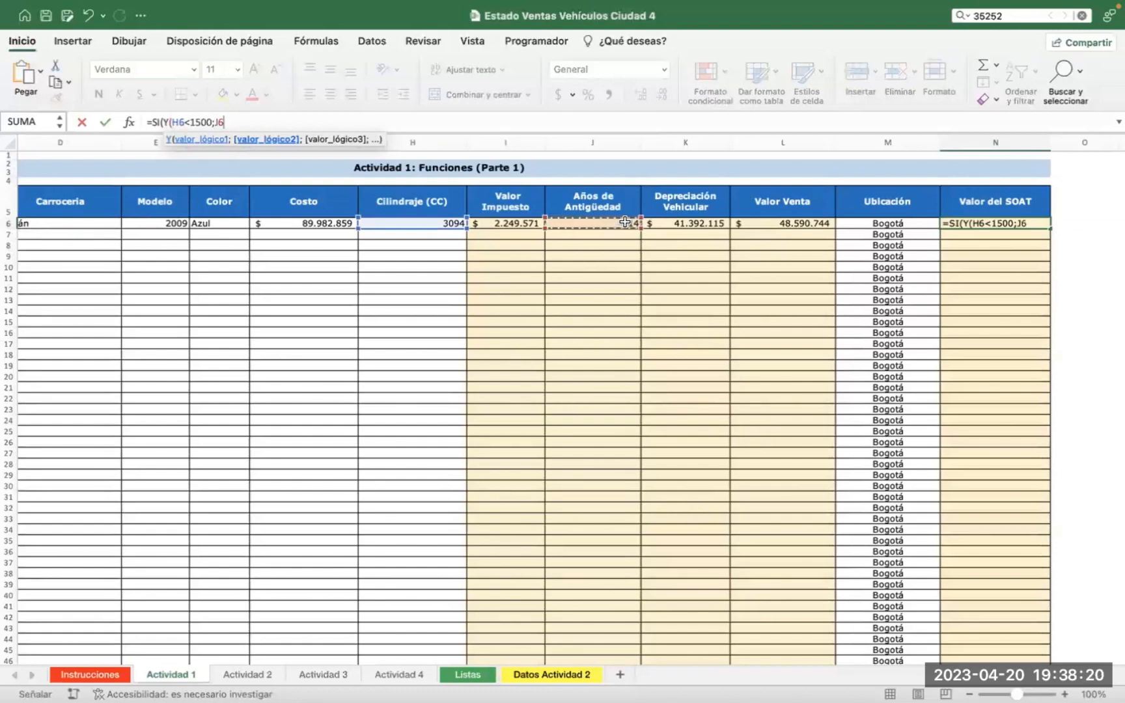
text(<10)
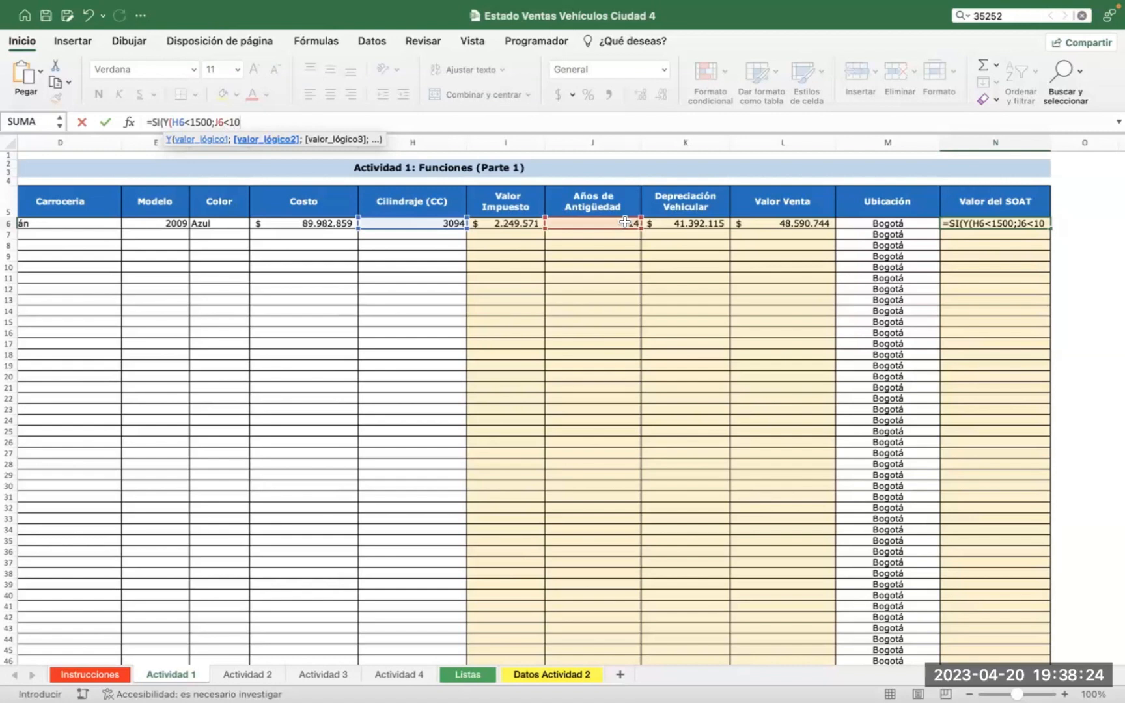
Close the Y test in the N6 formula and set 650000 as the first SI function's value if true
text())
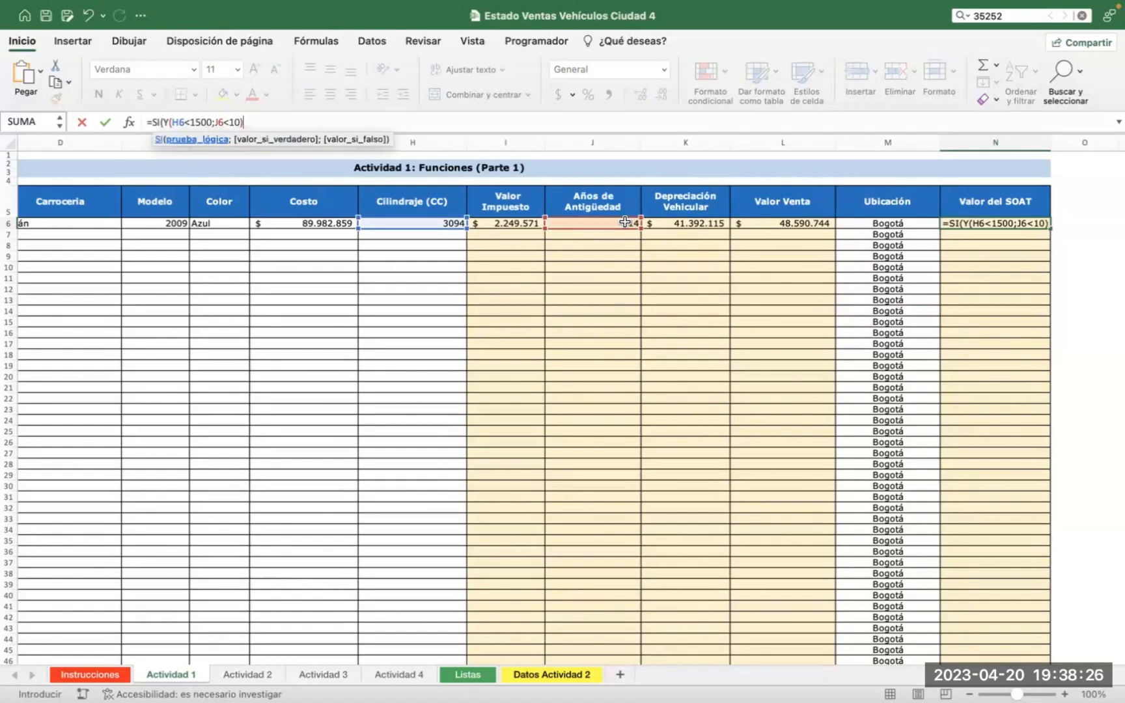
text(;)
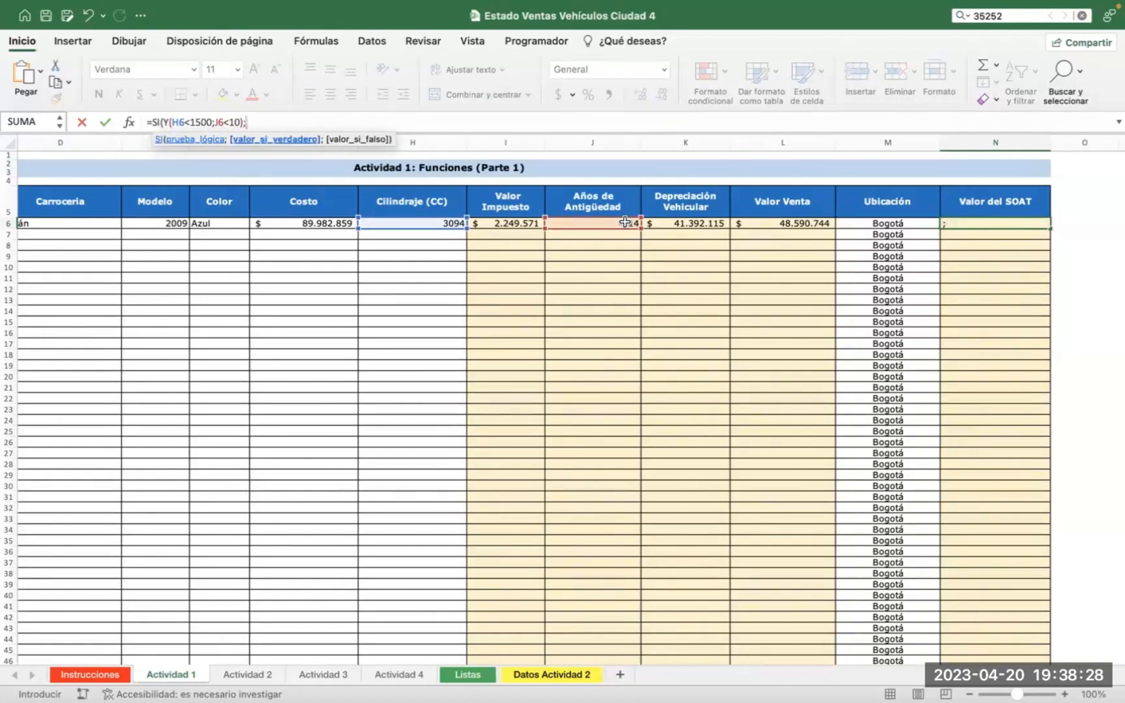
text(650000)
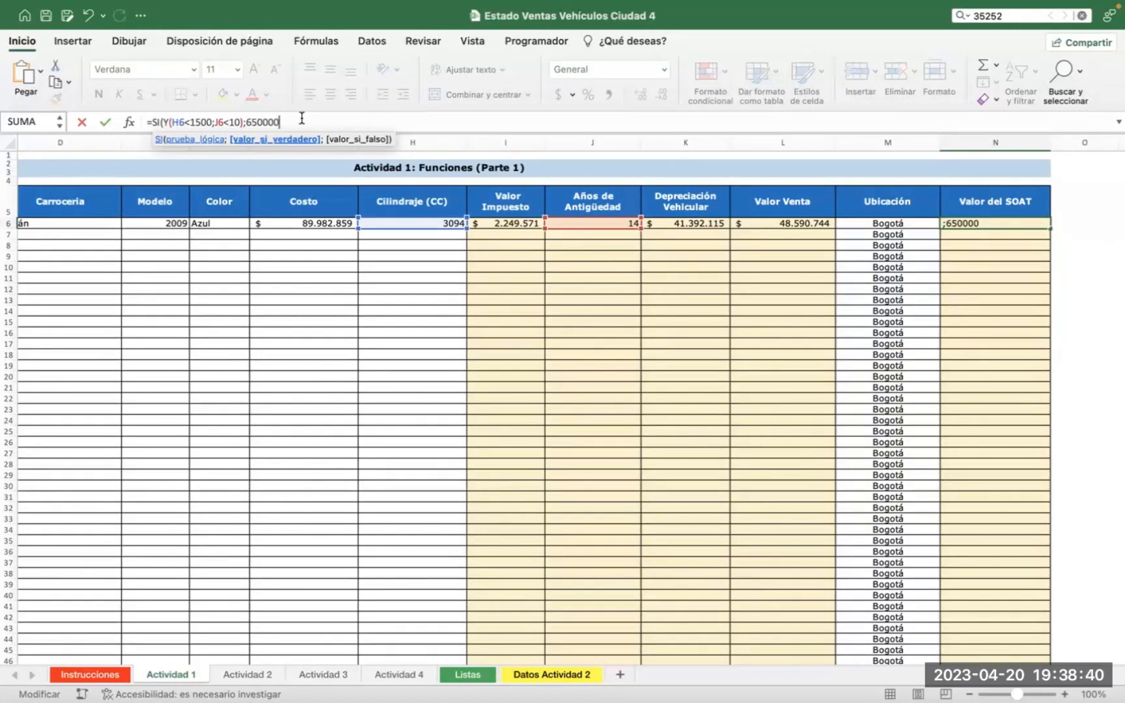
Nest a second SI function as the value if false in the N6 formula, with a Y function as its logical test
text(;SI)
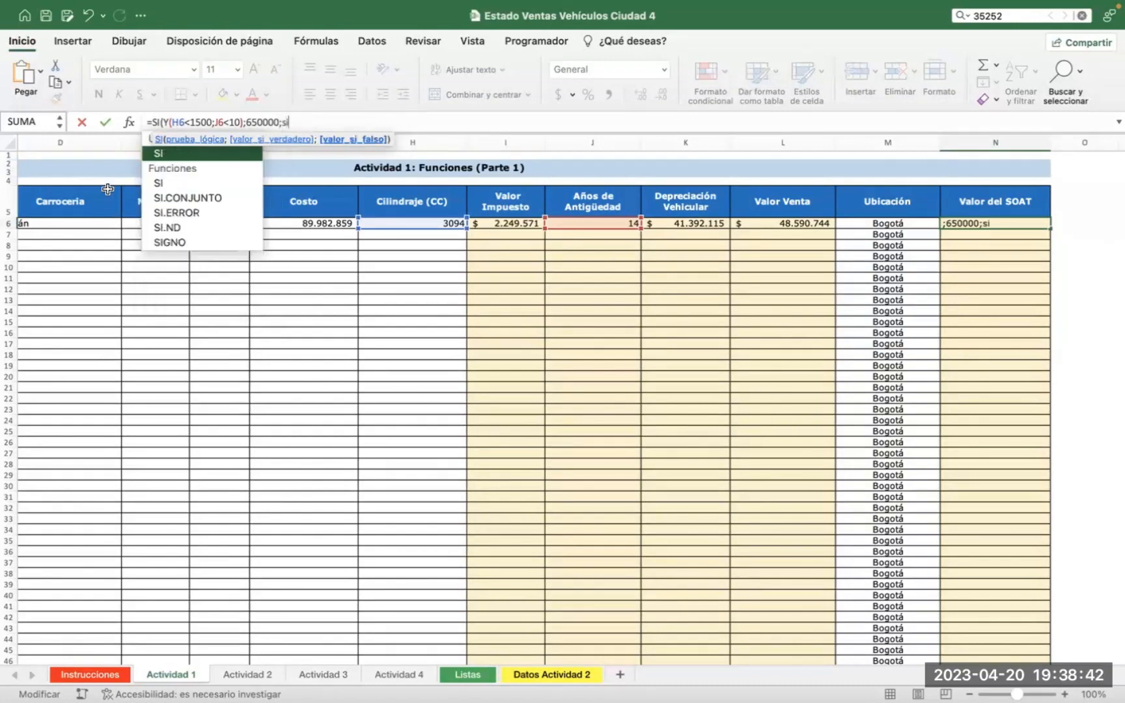
double_click(159, 155)
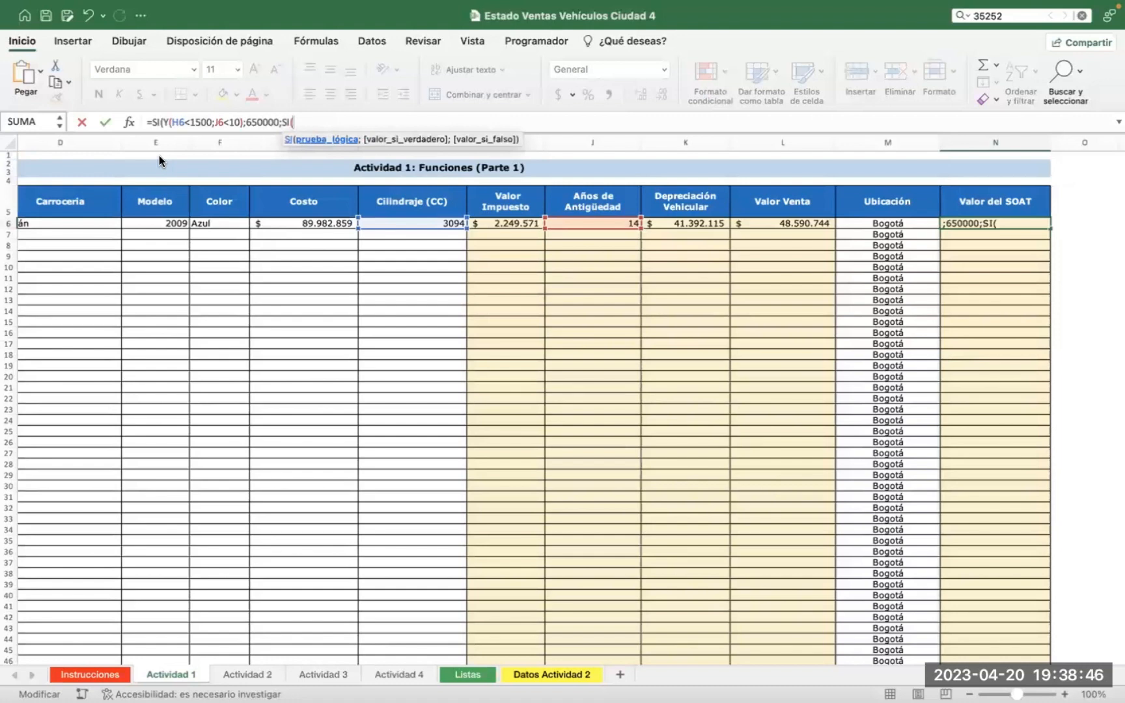
text(Y)
double_click(158, 159)
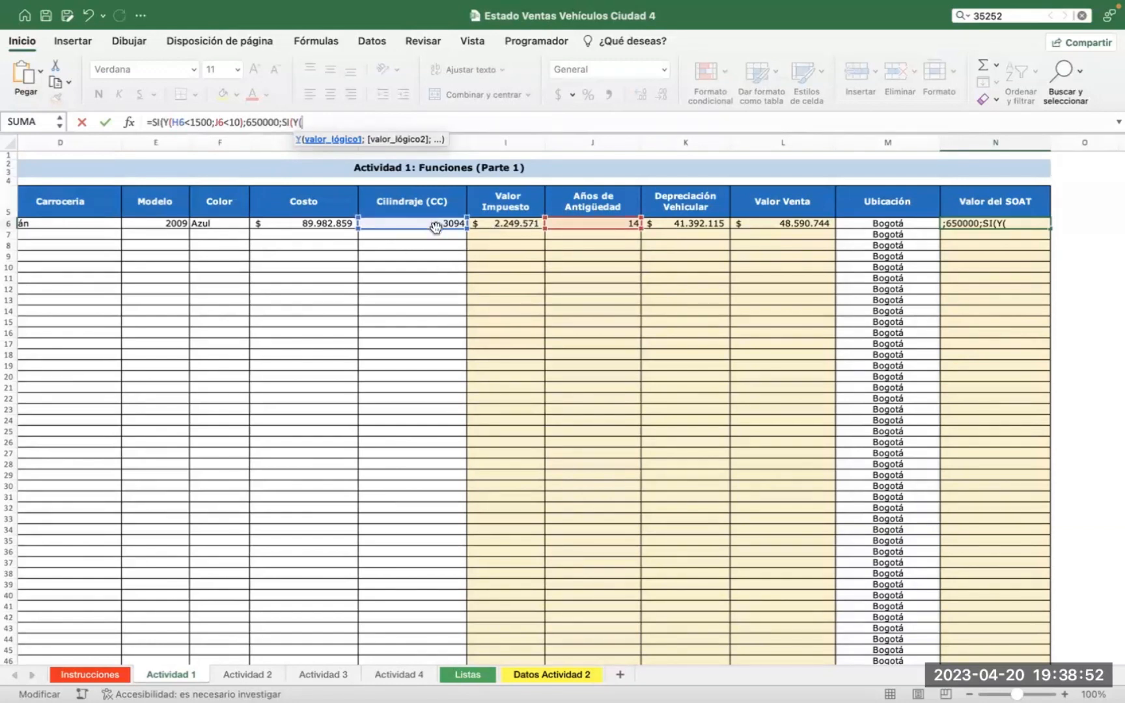
Give the second Y function the conditions H6<1500 and J6>10, with 750000 as the second SI function's value if true
click(412, 222)
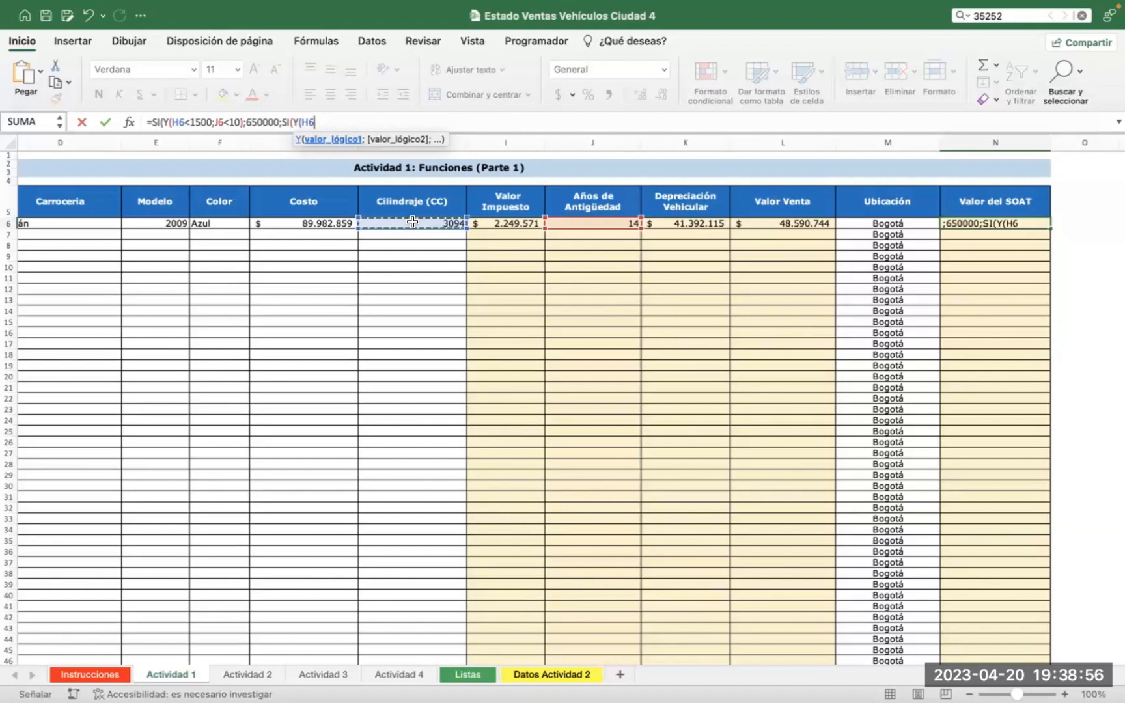
text(<1)
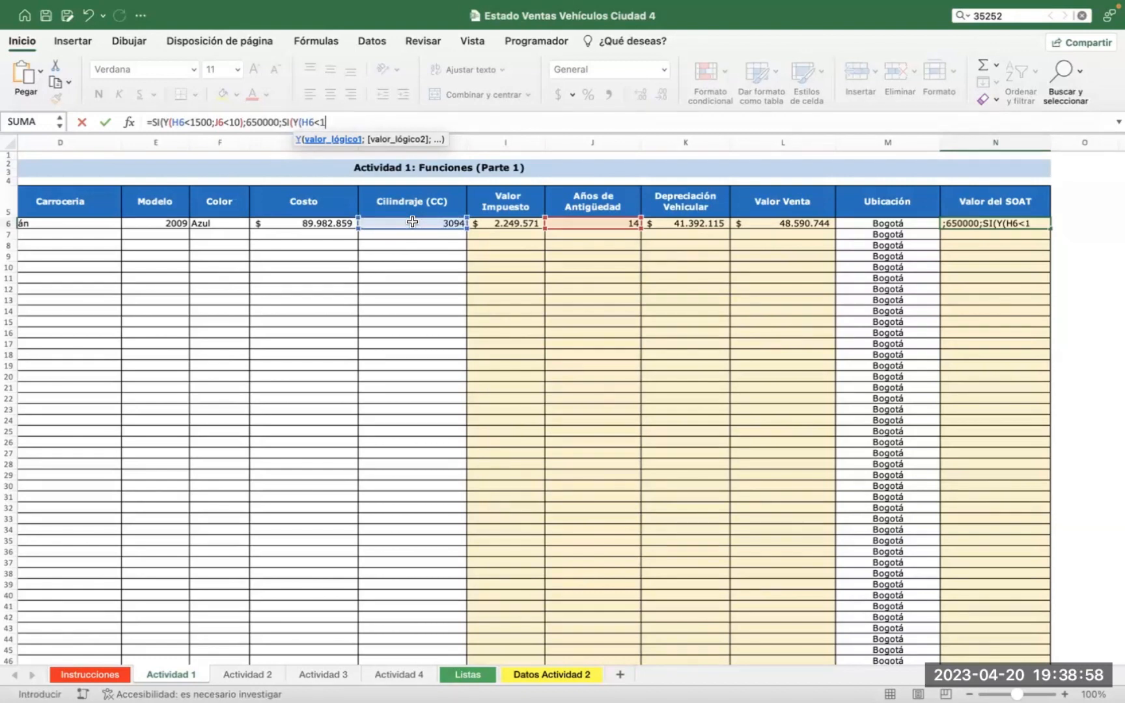
text(500;)
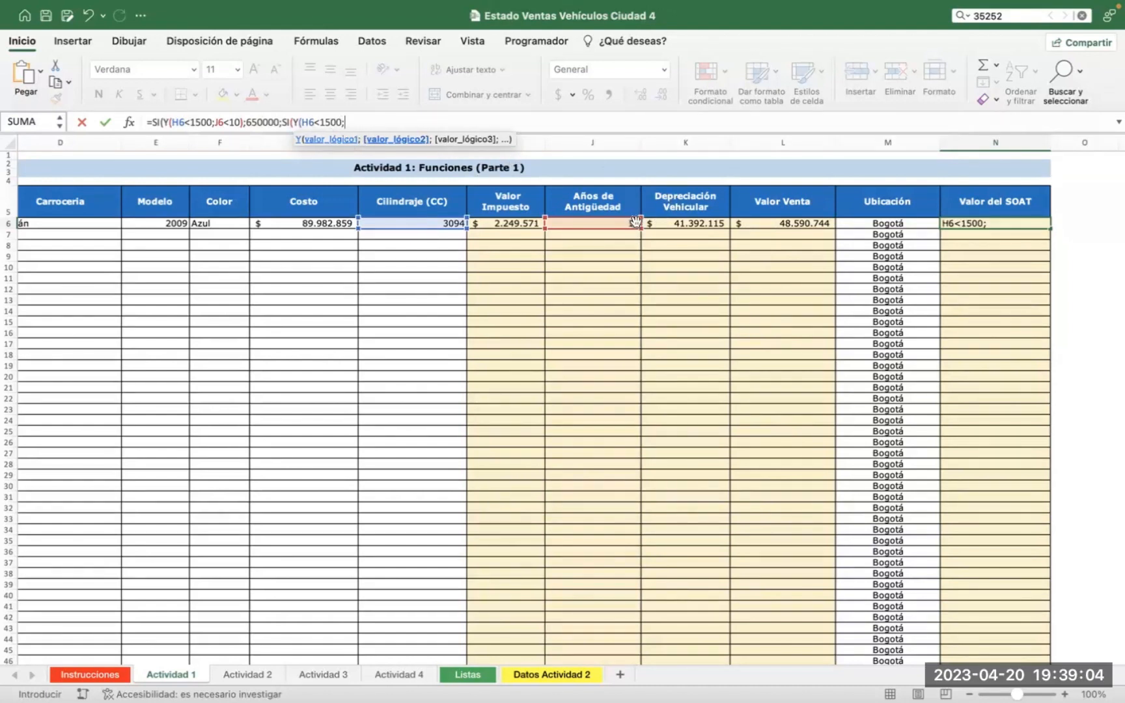
click(599, 222)
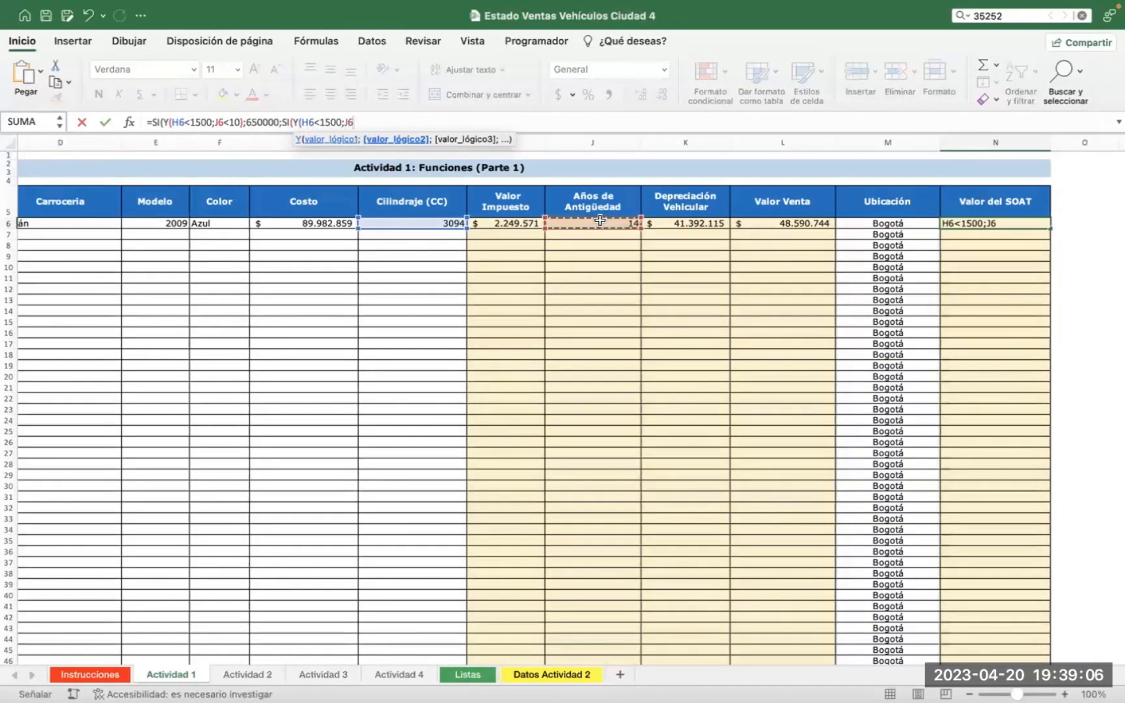
text(>)
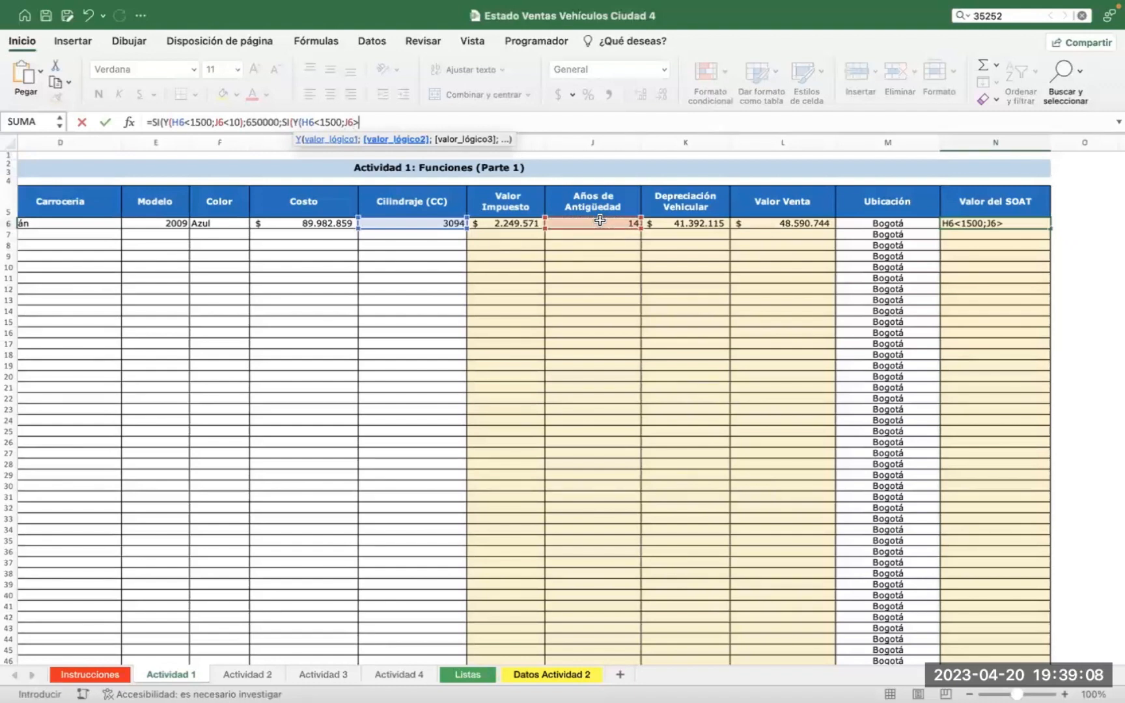
text(10))
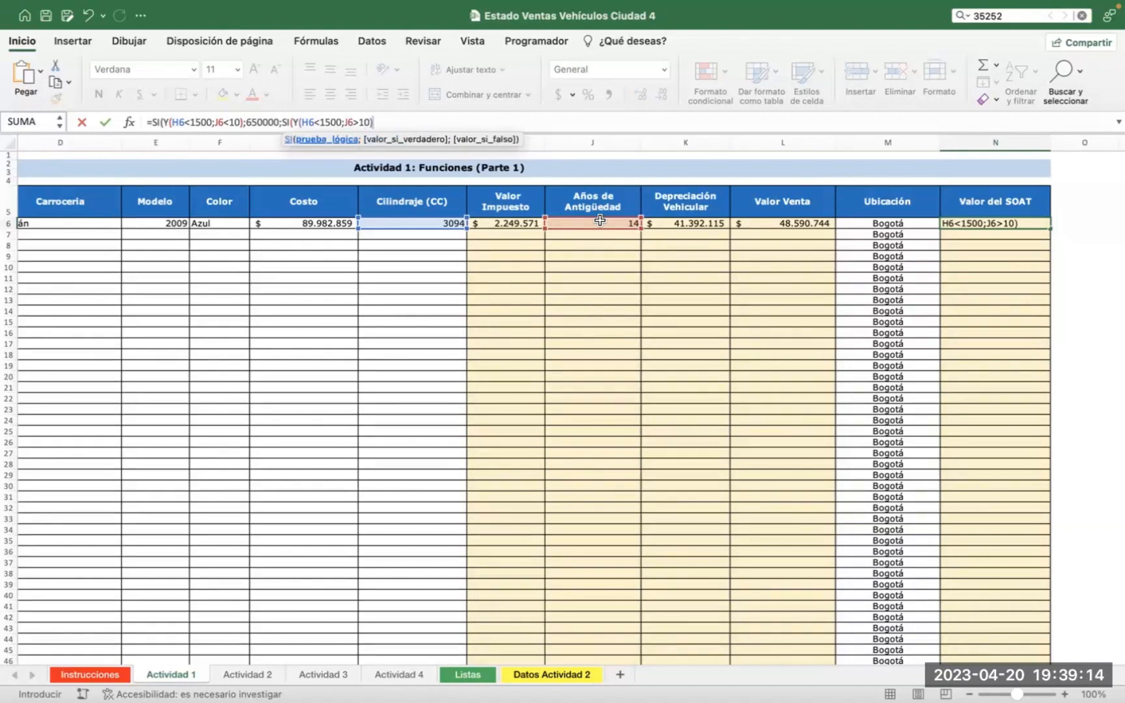
text(;)
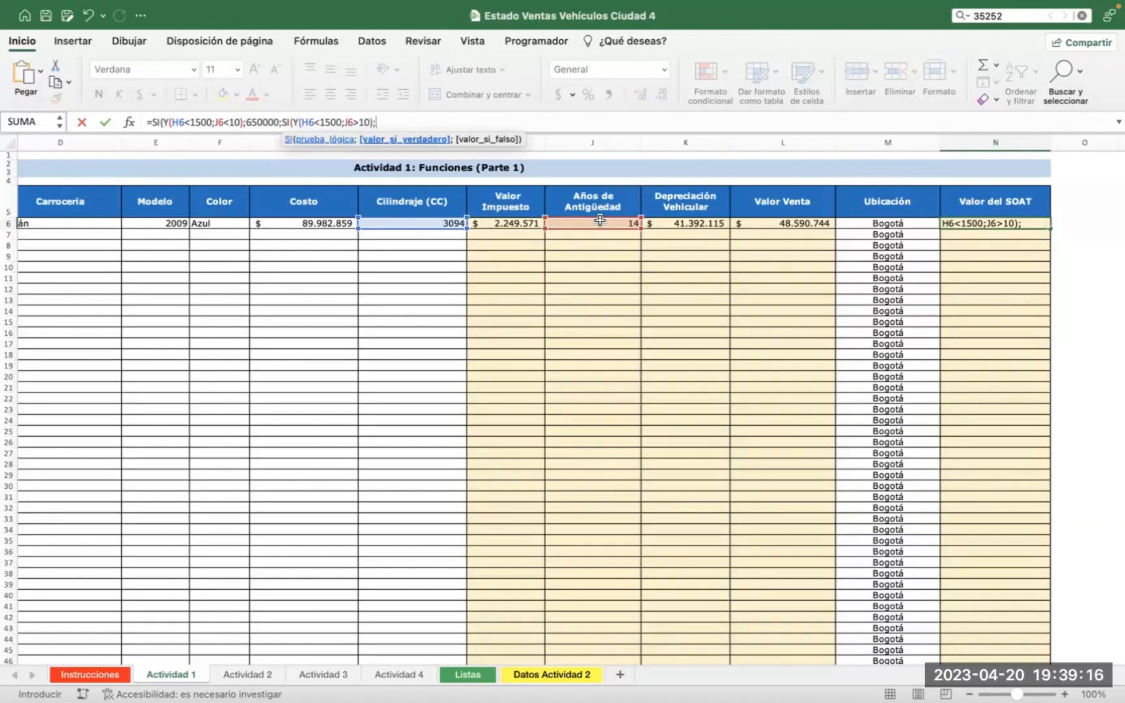
text(750000)
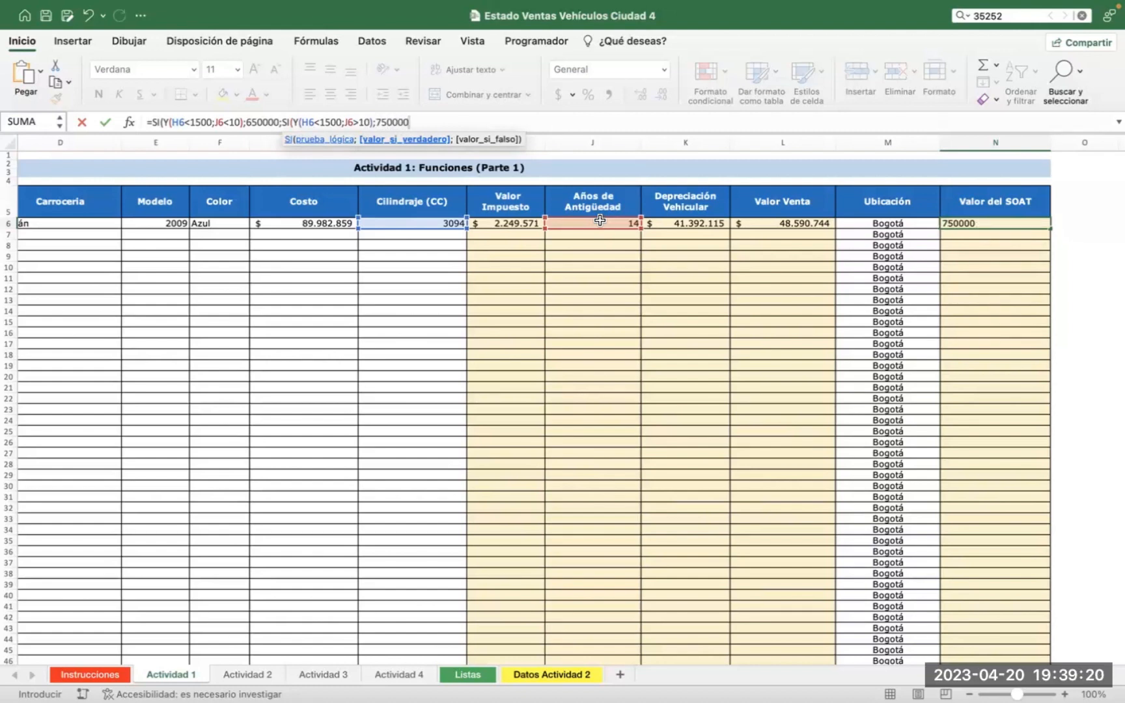
Nest a third SI function as the second SI's value if false, with a Y function as its logical test
text(;)
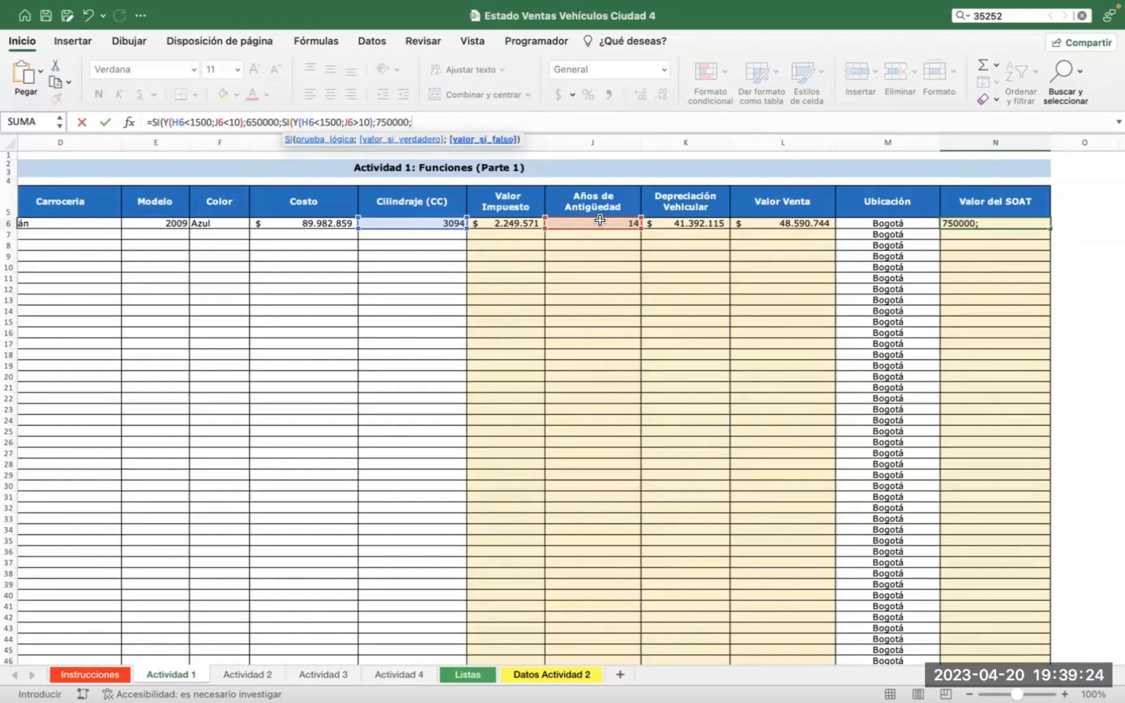
text(s)
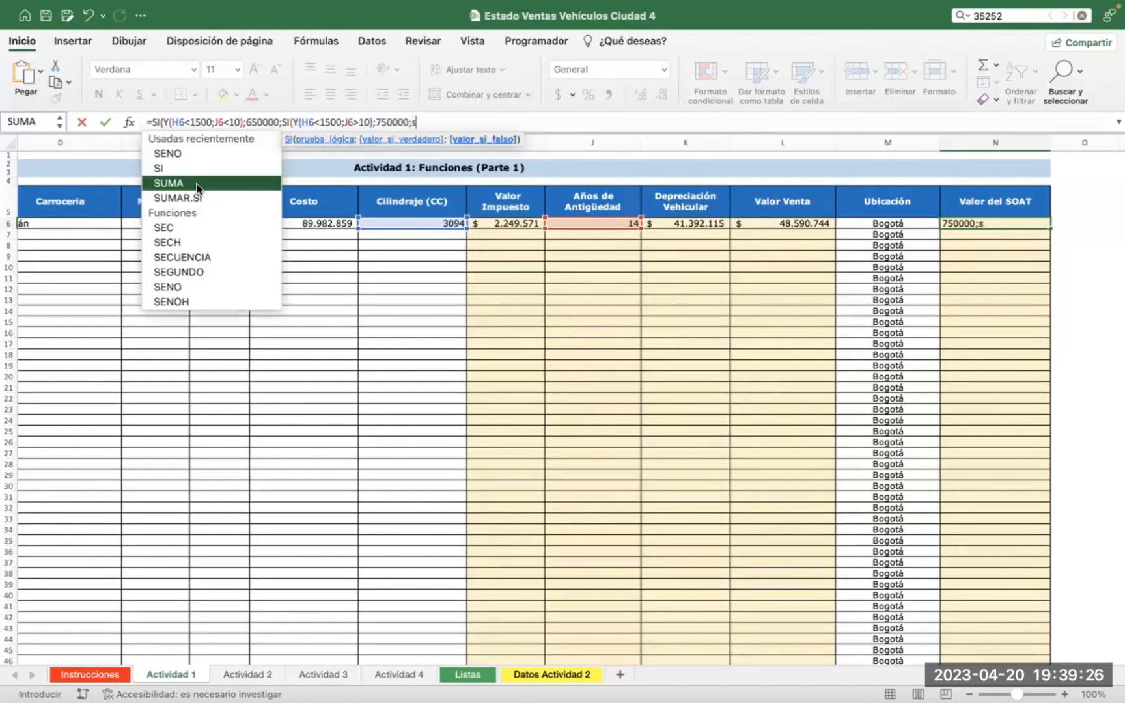
double_click(183, 171)
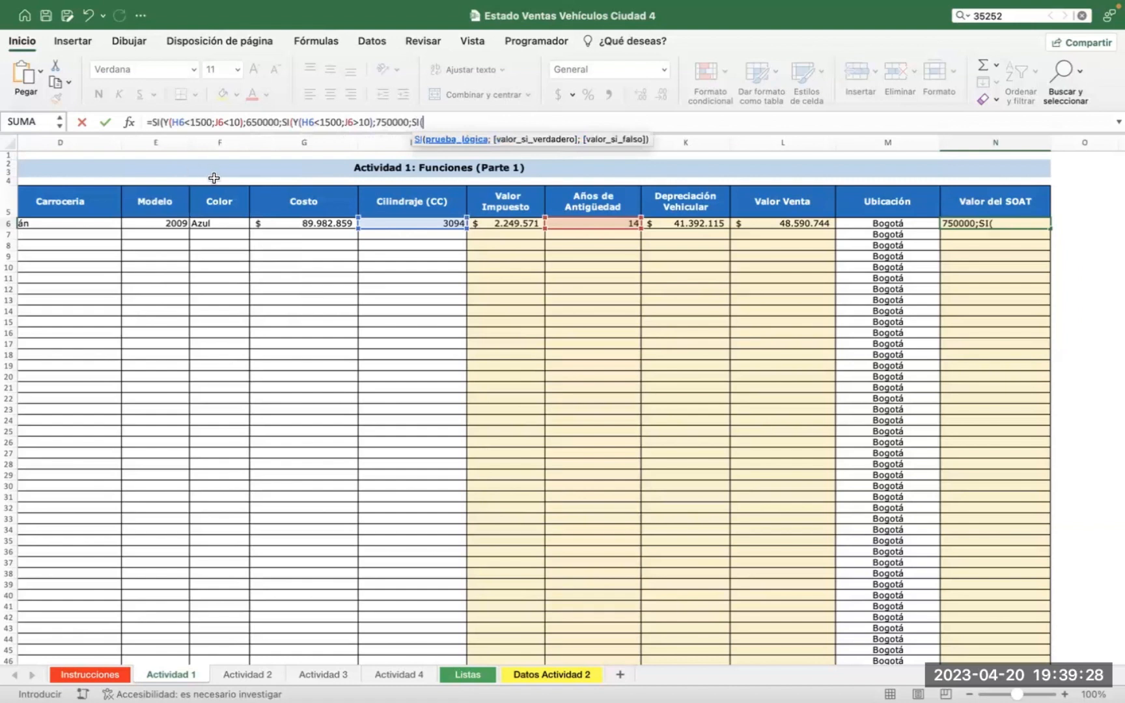
text(y)
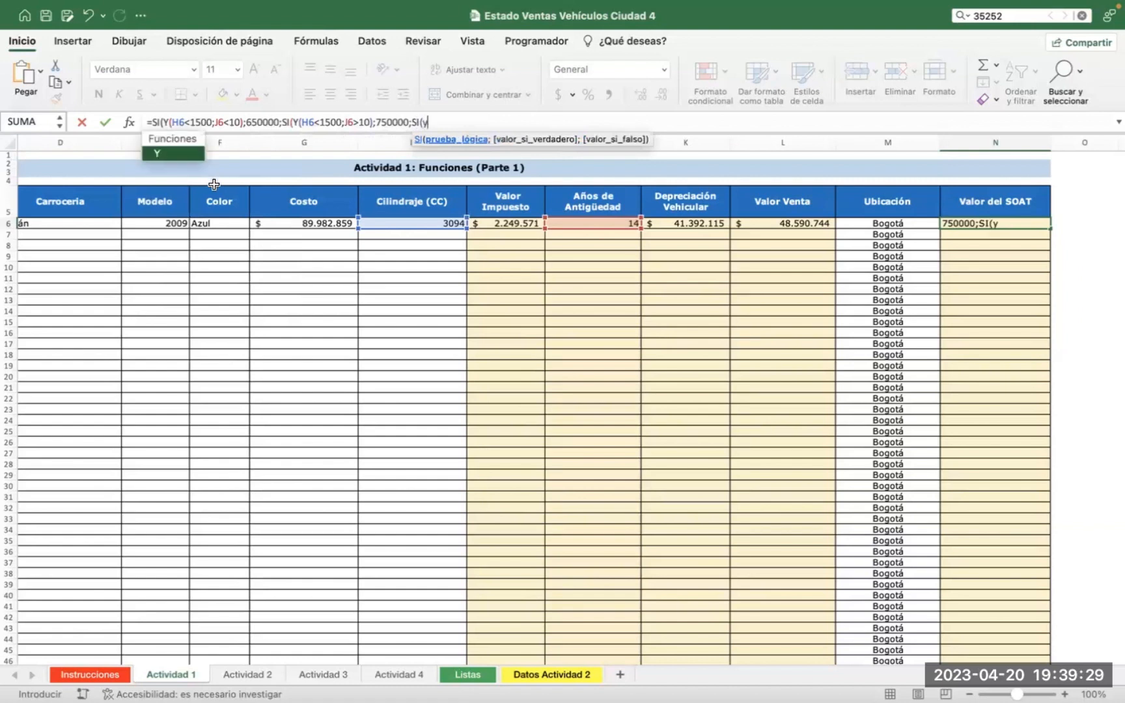
double_click(166, 155)
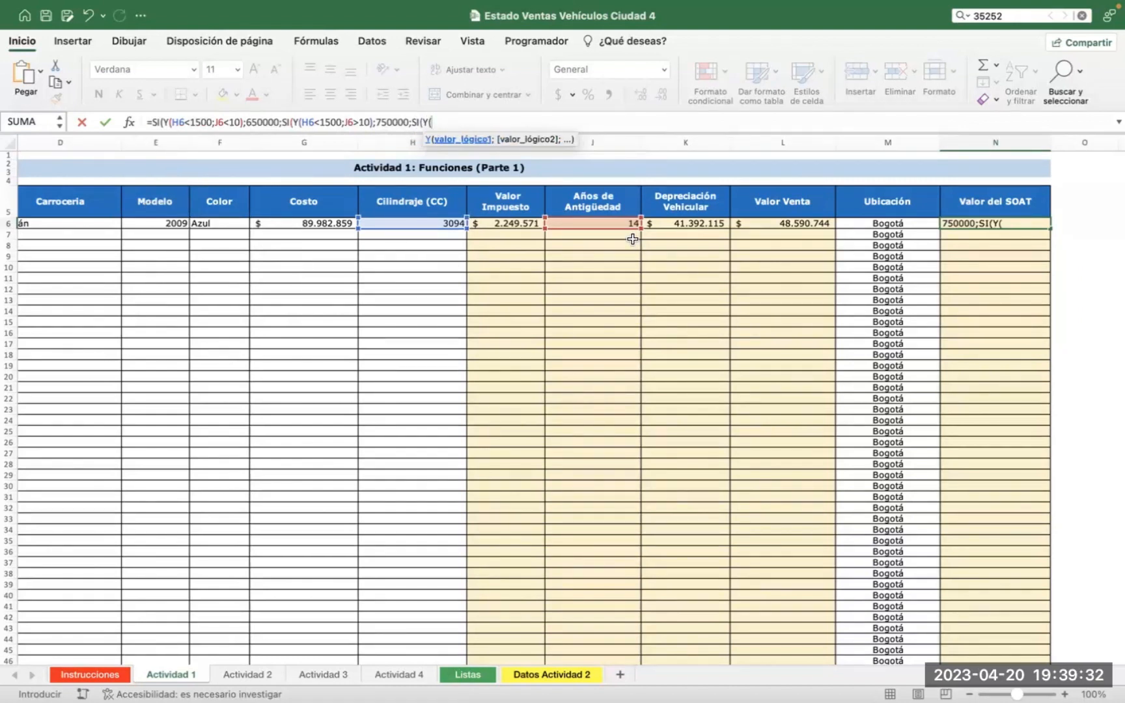
Give the third Y function the conditions H6>1500, J6<2500 and J6>10, with 850000 as the third SI function's value if true
click(405, 223)
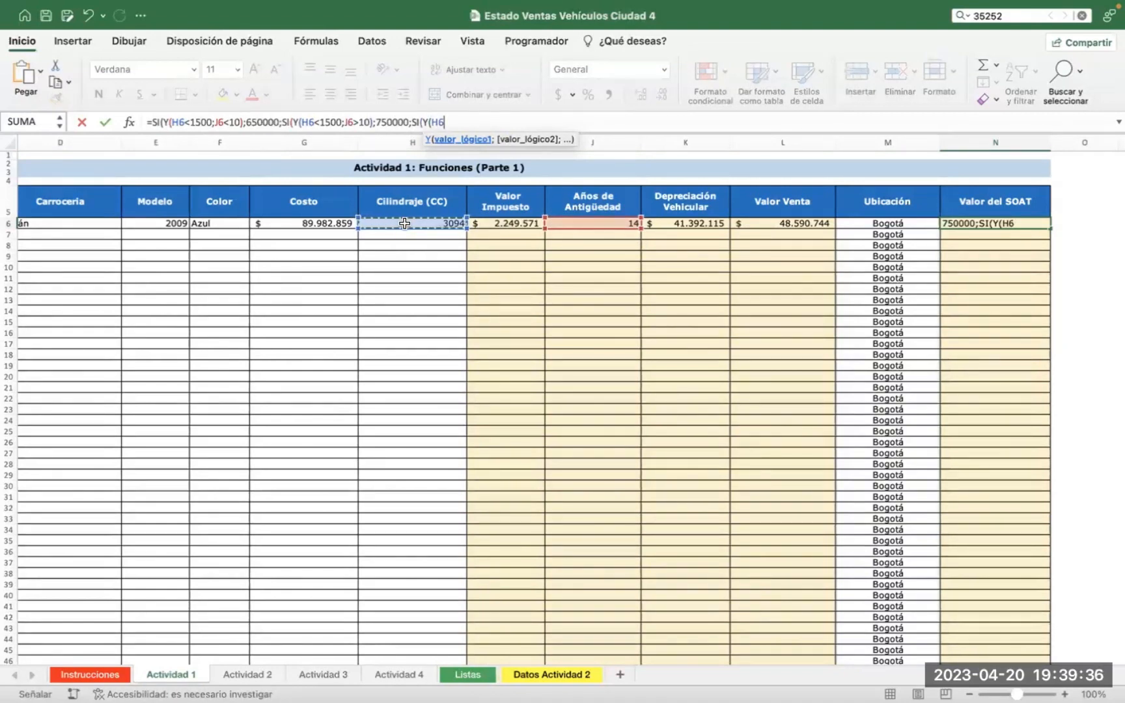
text(>1)
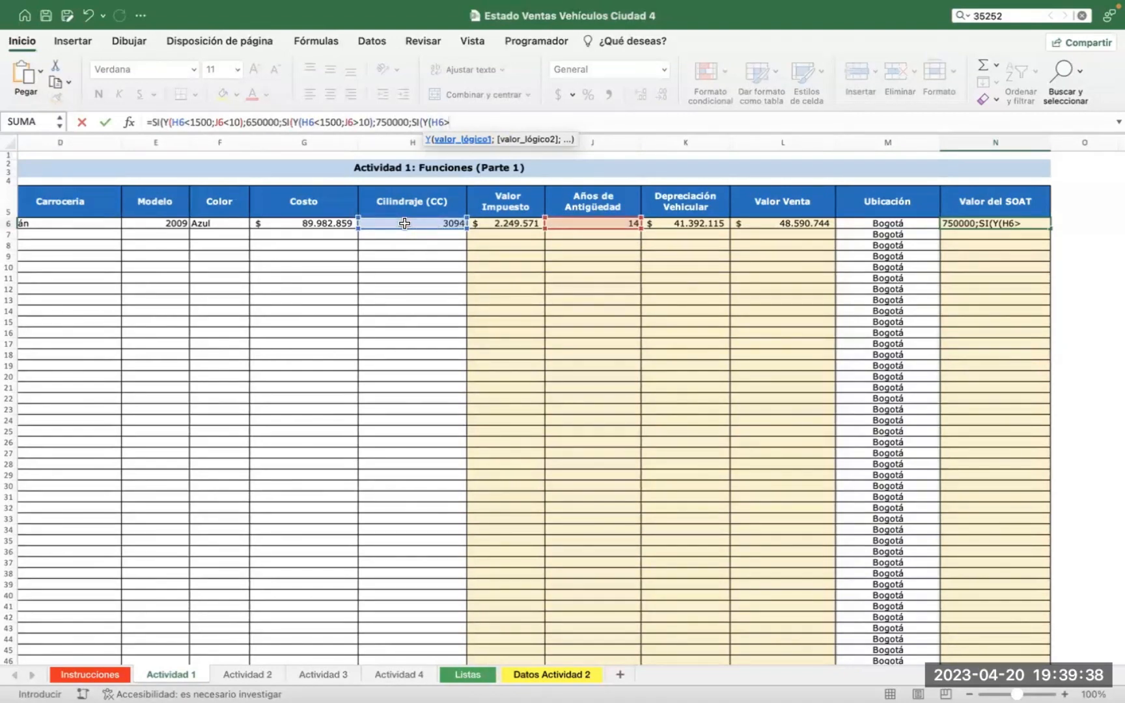
text(500;)
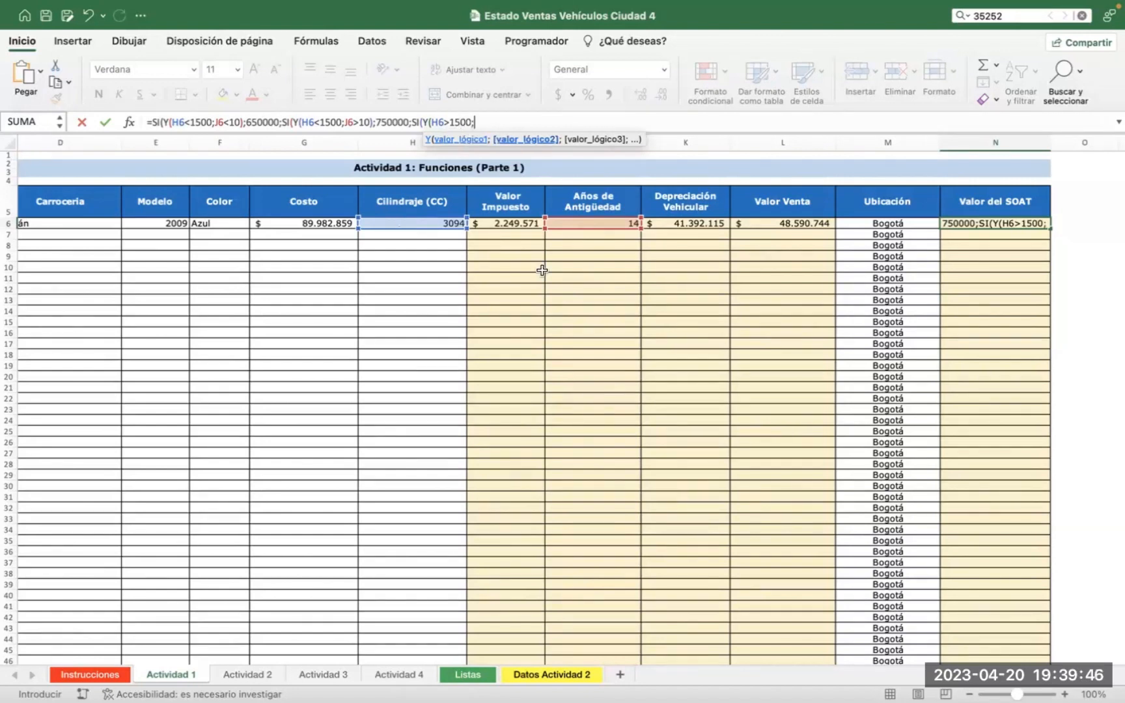
click(571, 223)
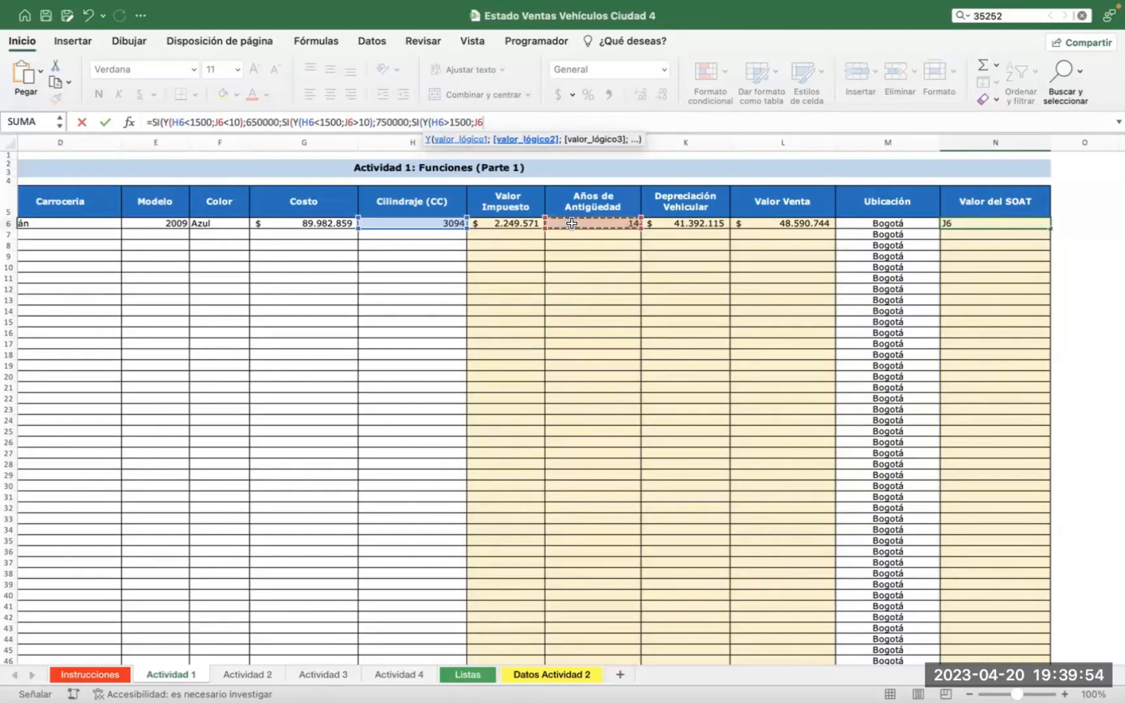
text(<)
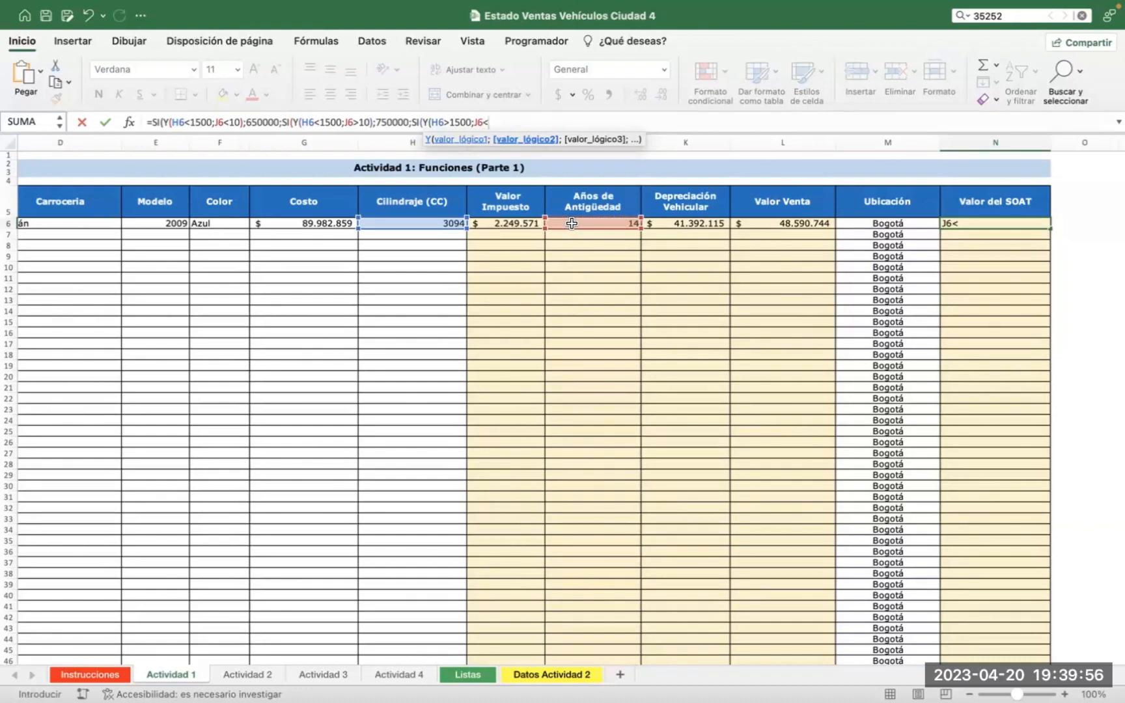
text(2500;)
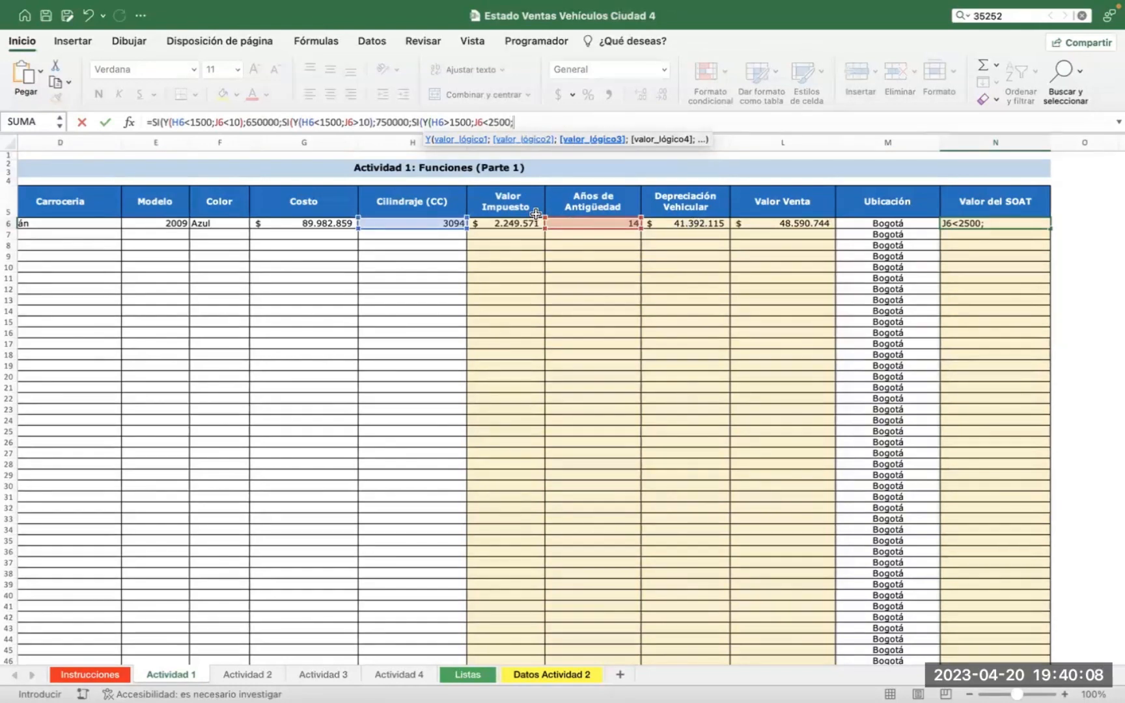
click(590, 223)
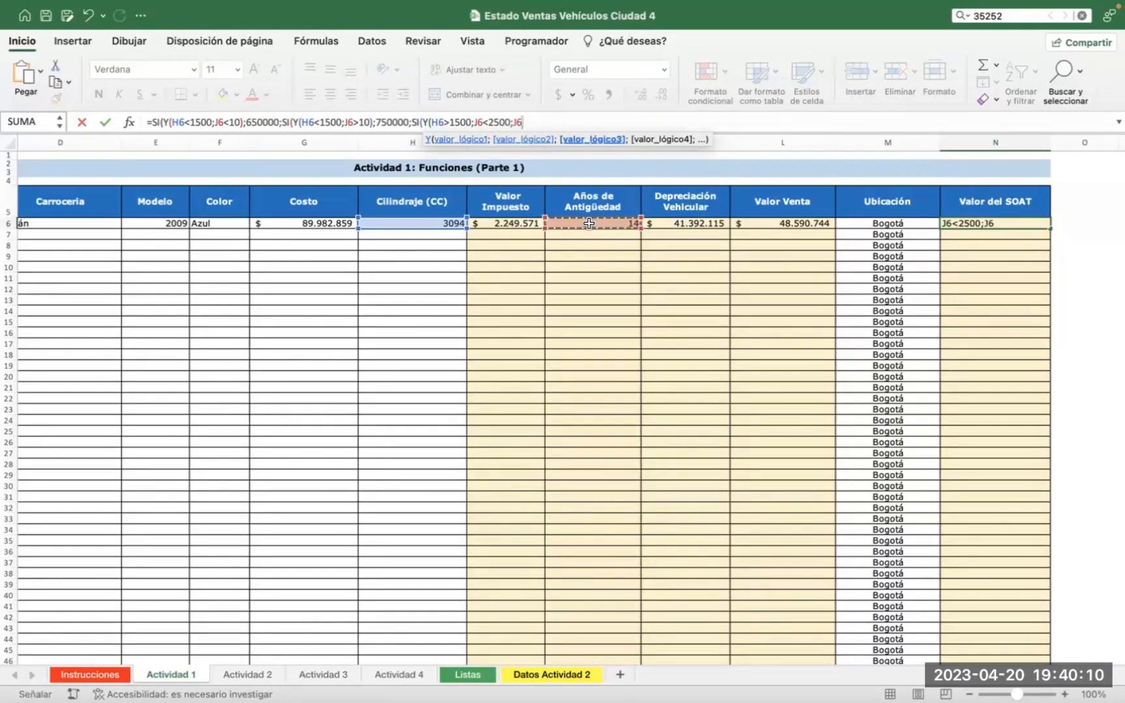
text(>)
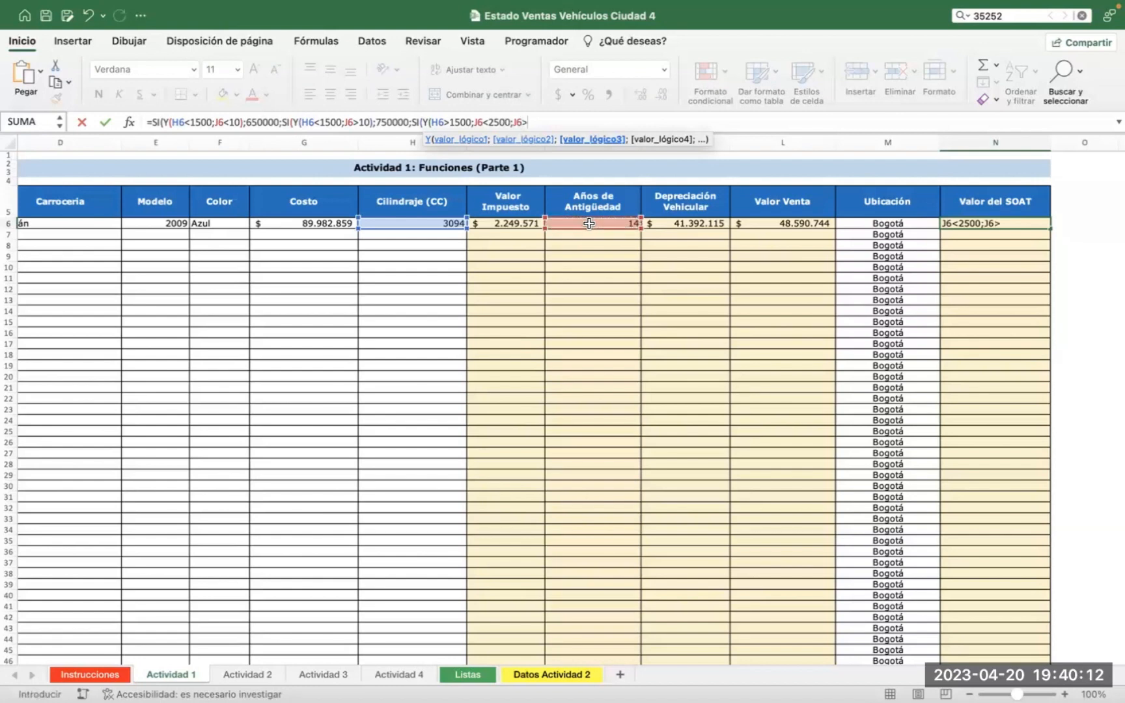
text(10))
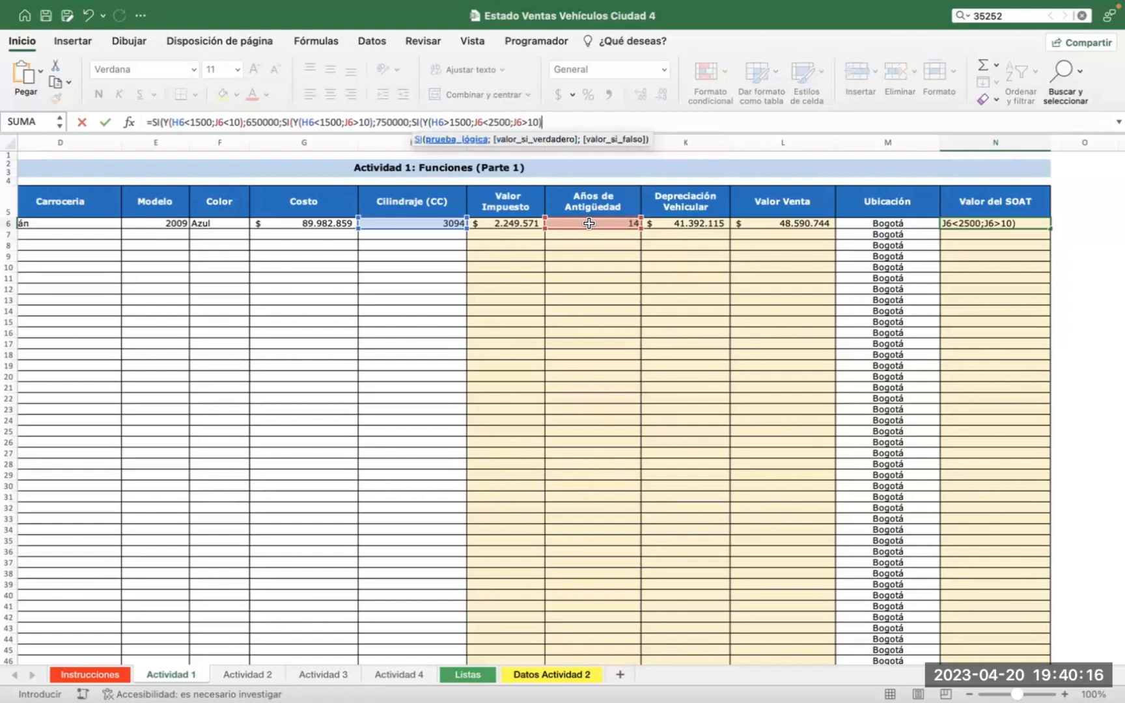
text(;)
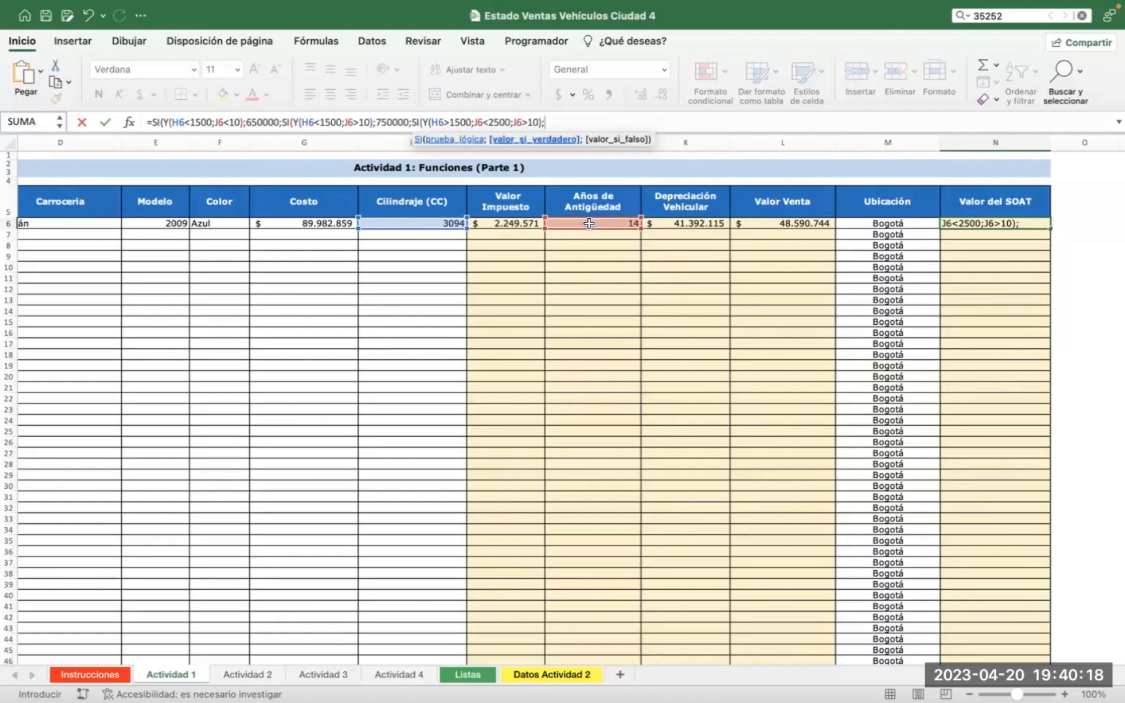
text(850000)
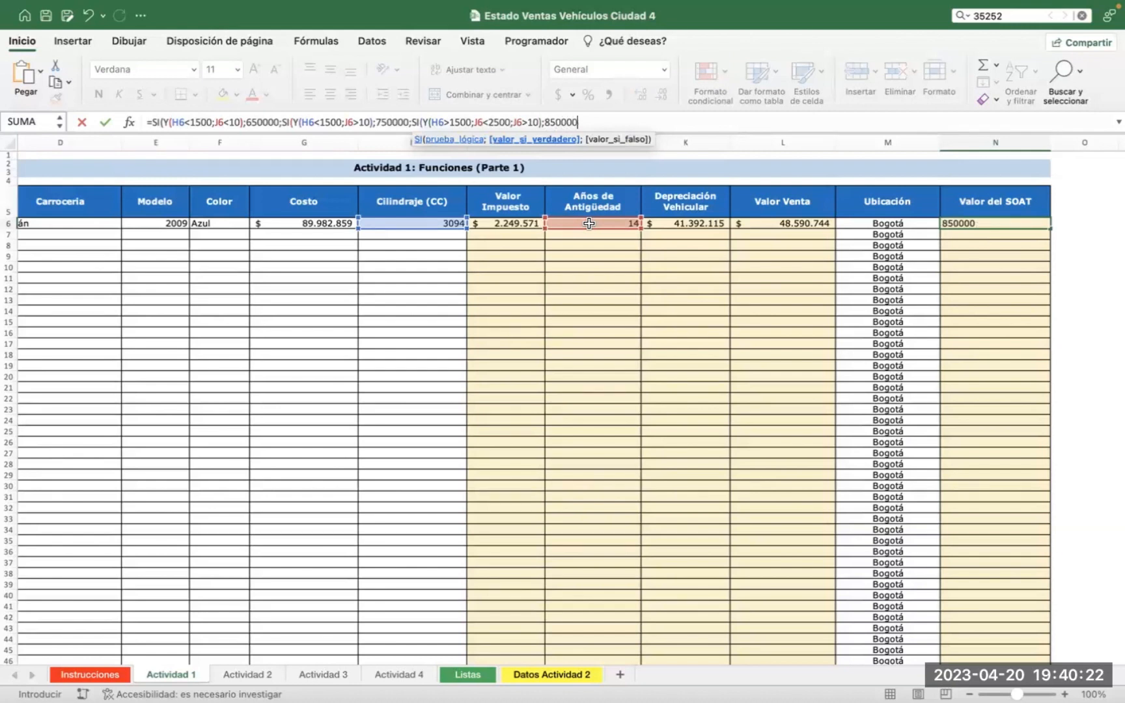
Nest a fourth SI function as the third SI's value if false, with a Y function as its logical test
text(;)
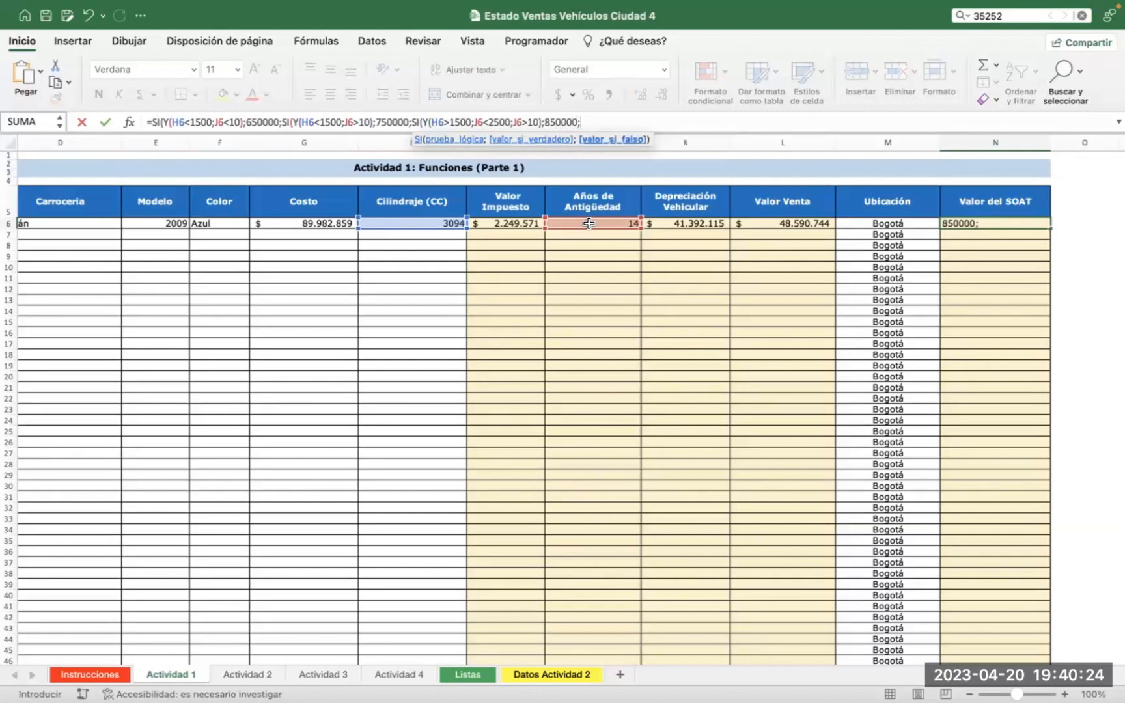
text(si)
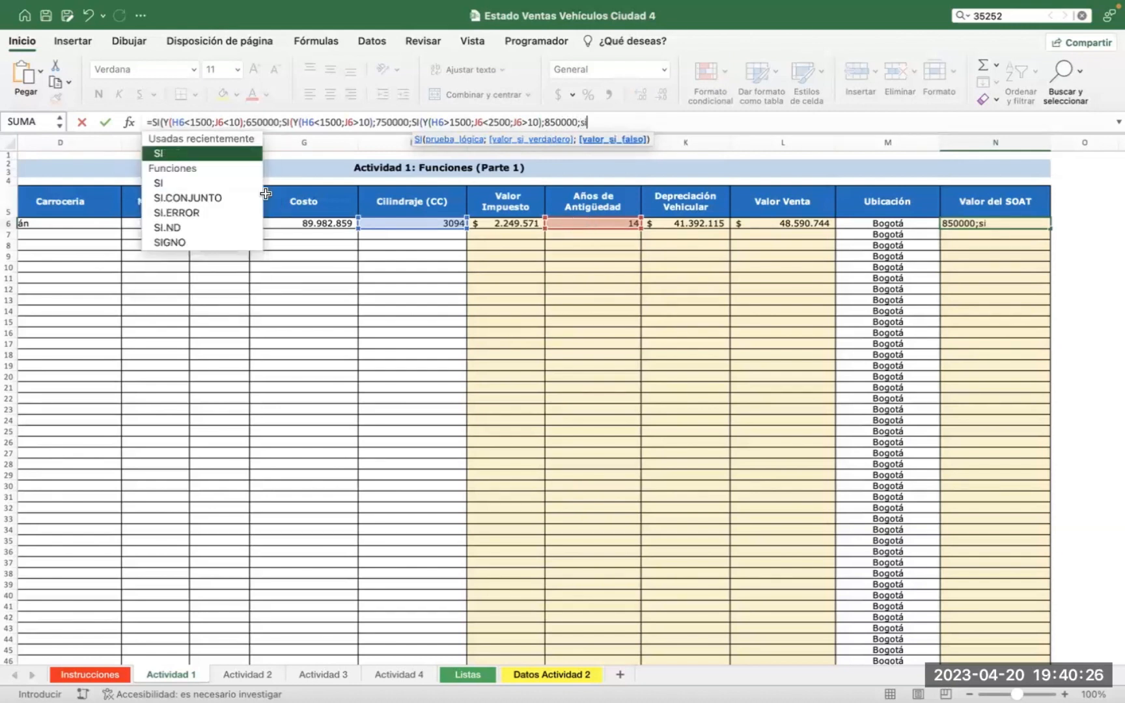
double_click(175, 158)
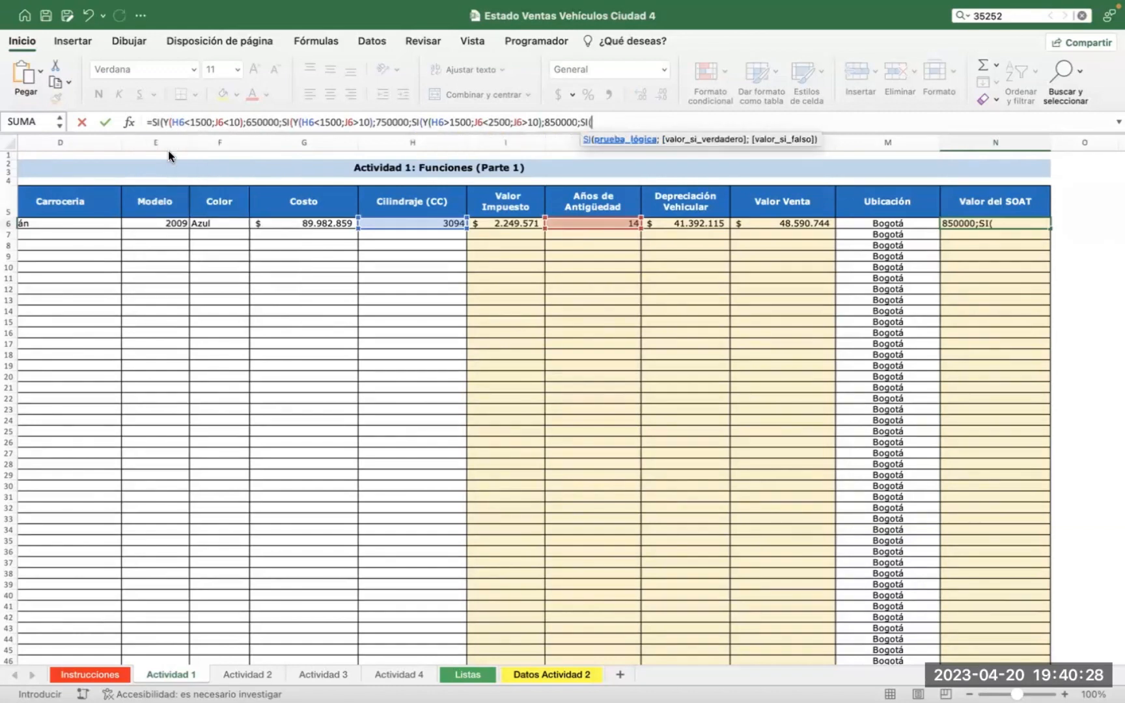
text(y)
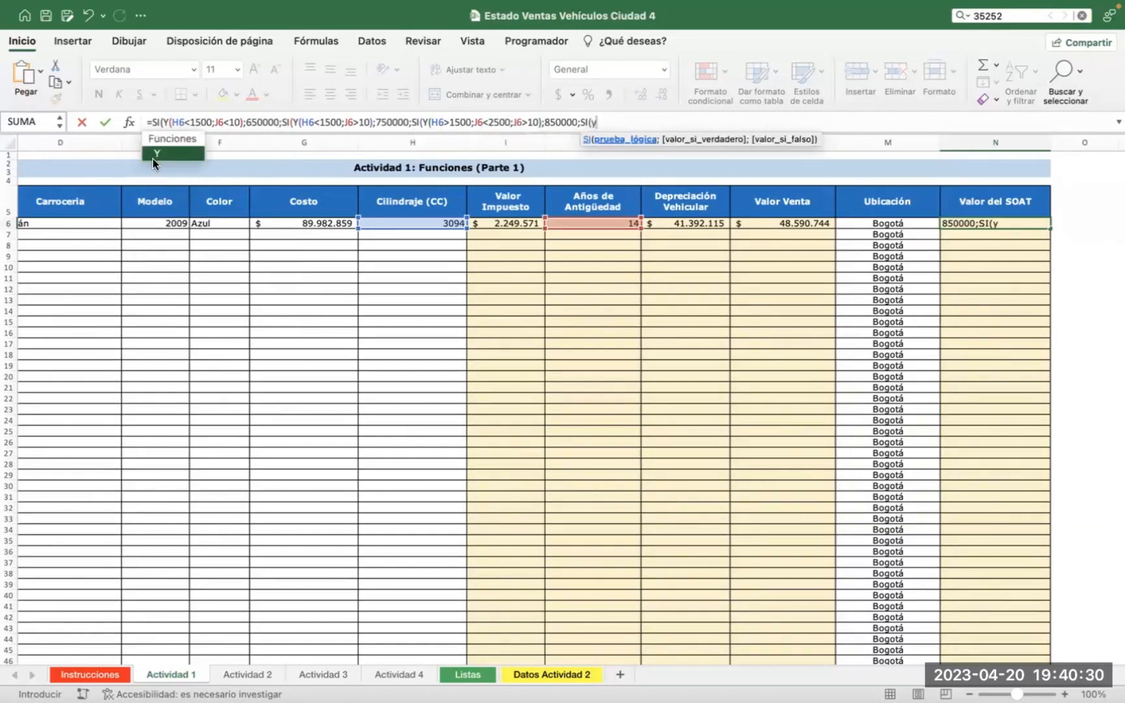
double_click(155, 158)
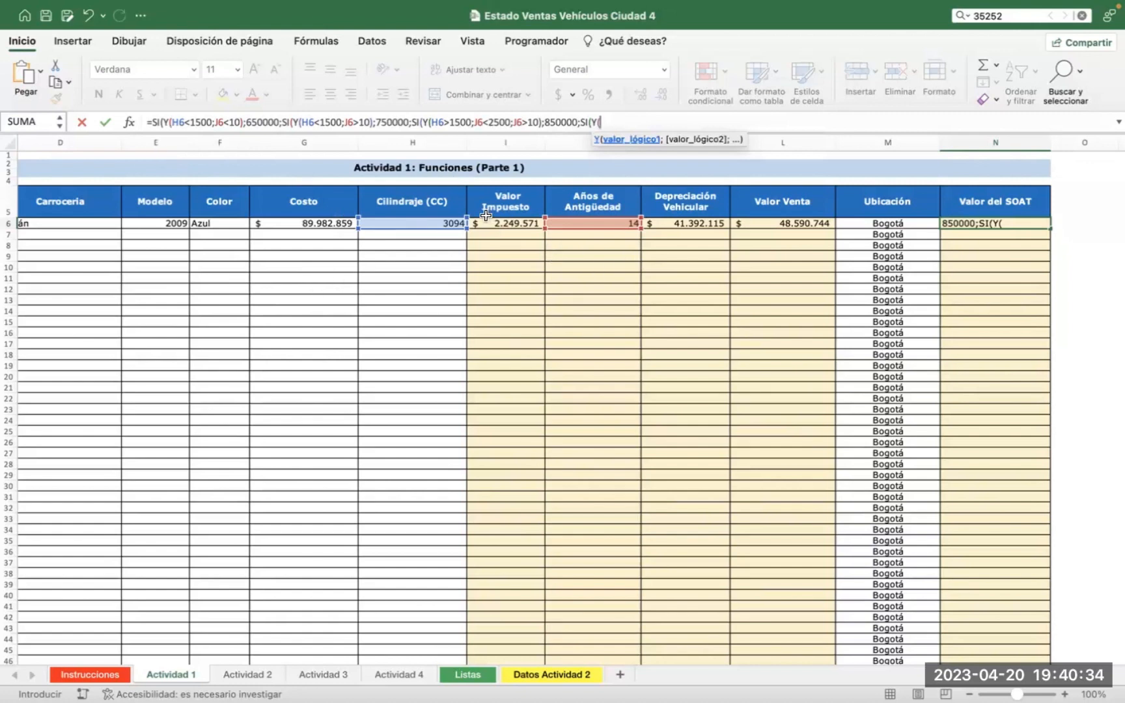
Give the fourth Y function the conditions H6>1500, J6<2500 and J6>10, with 950000 as the fourth SI function's value if true
click(425, 223)
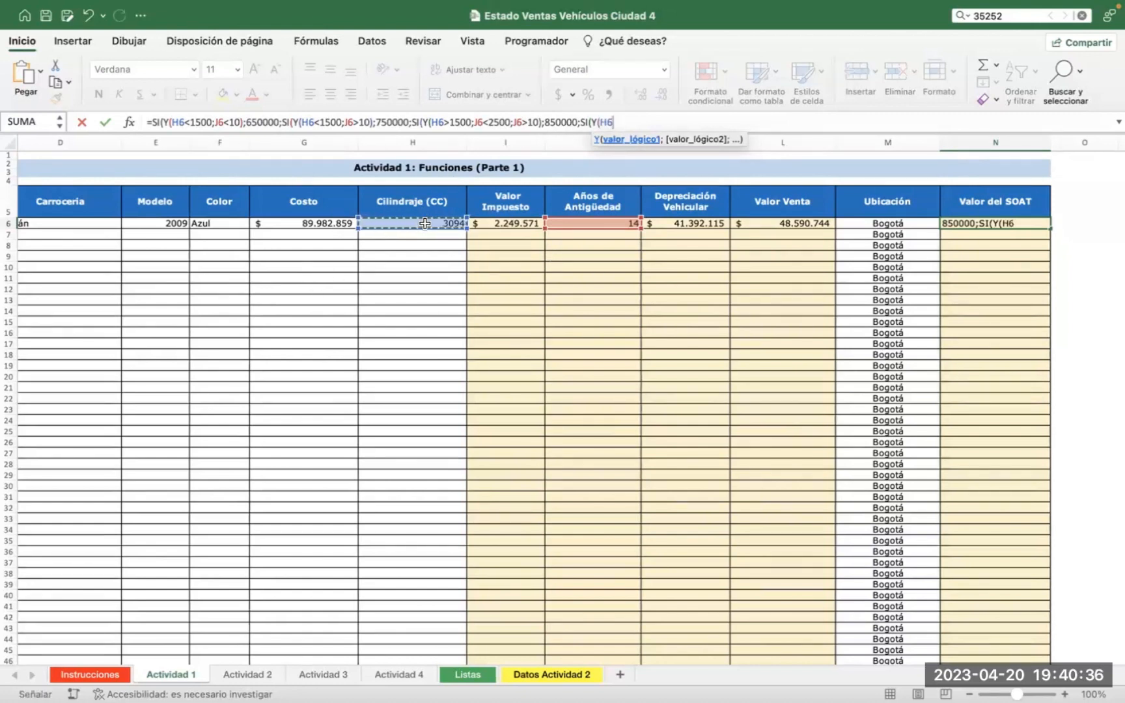
text(>15)
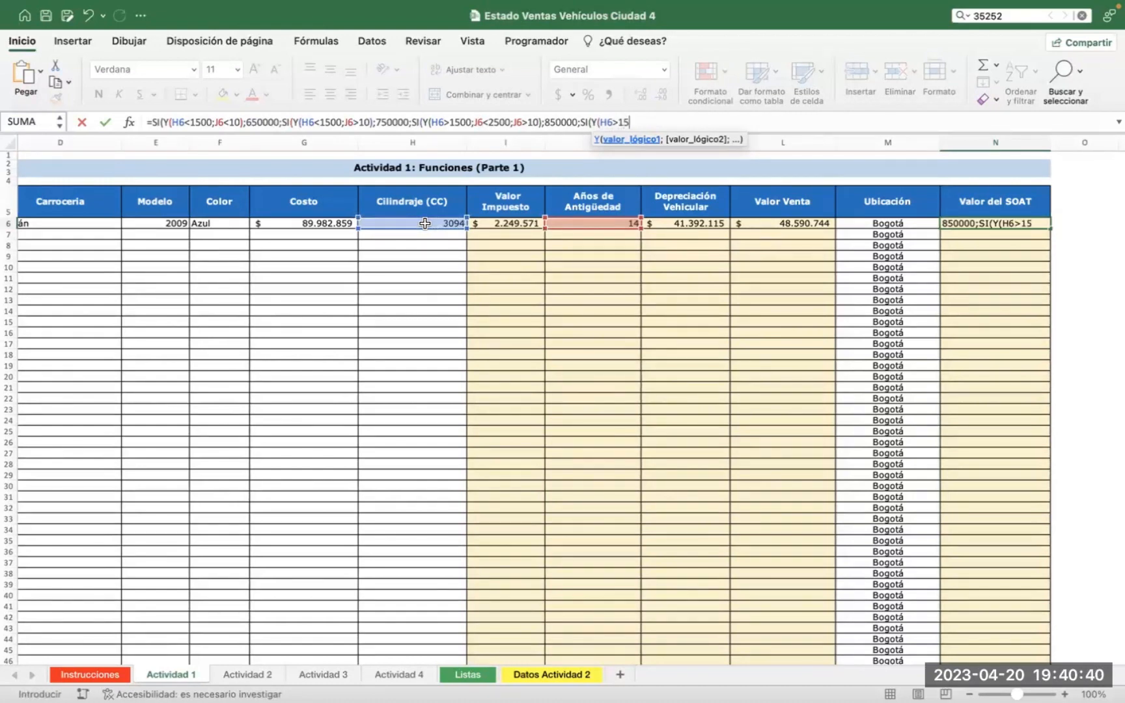
text(00;)
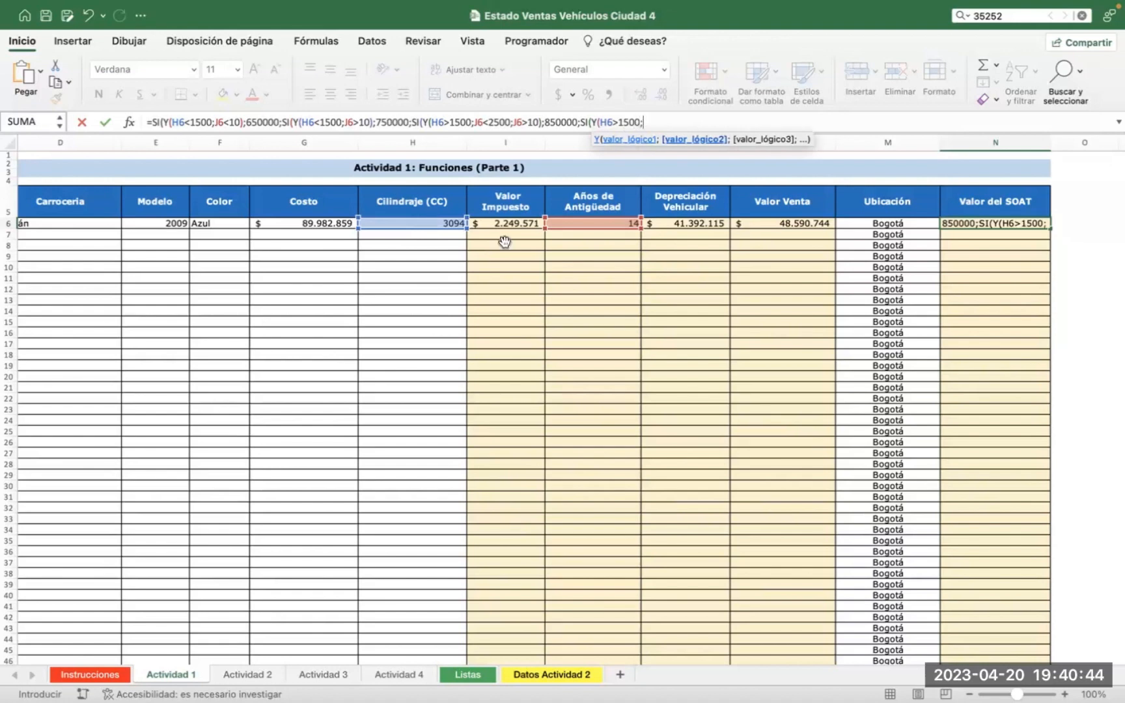
click(597, 224)
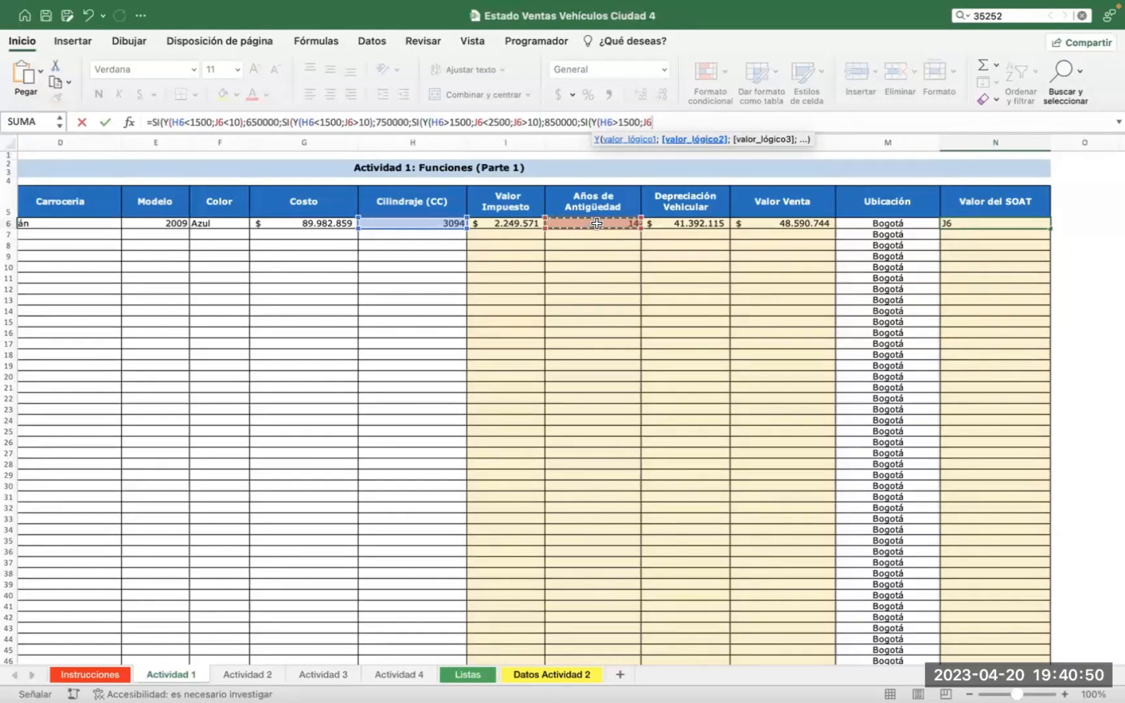
text(<)
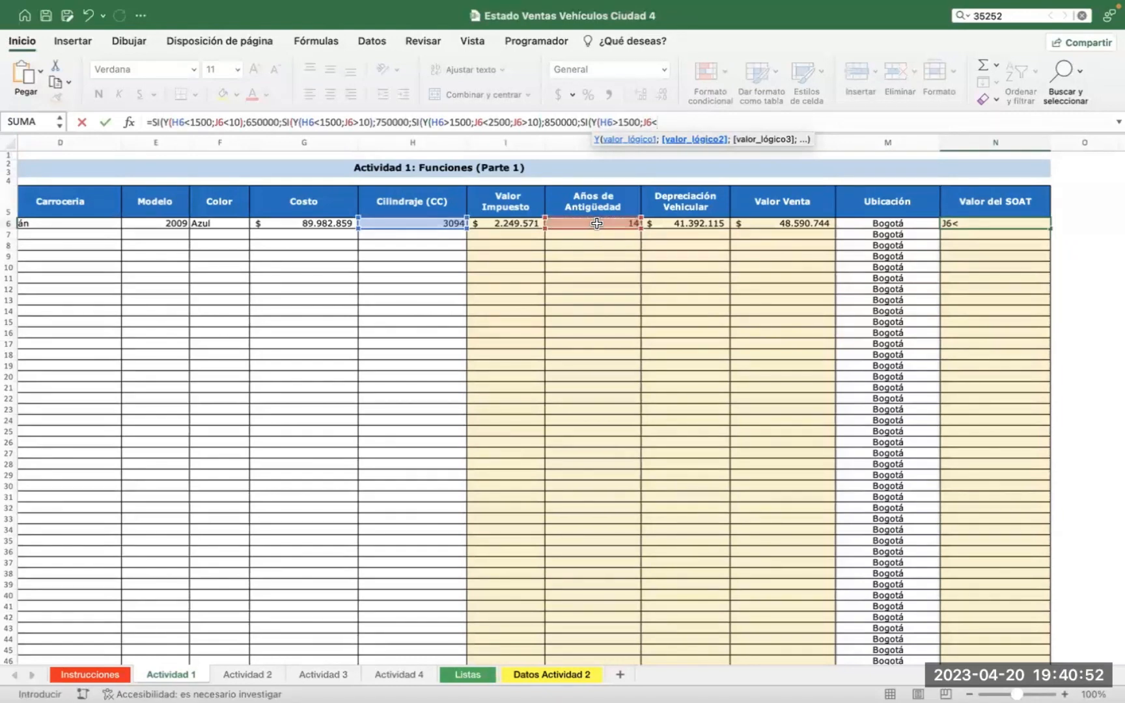
text(2500)
text(;)
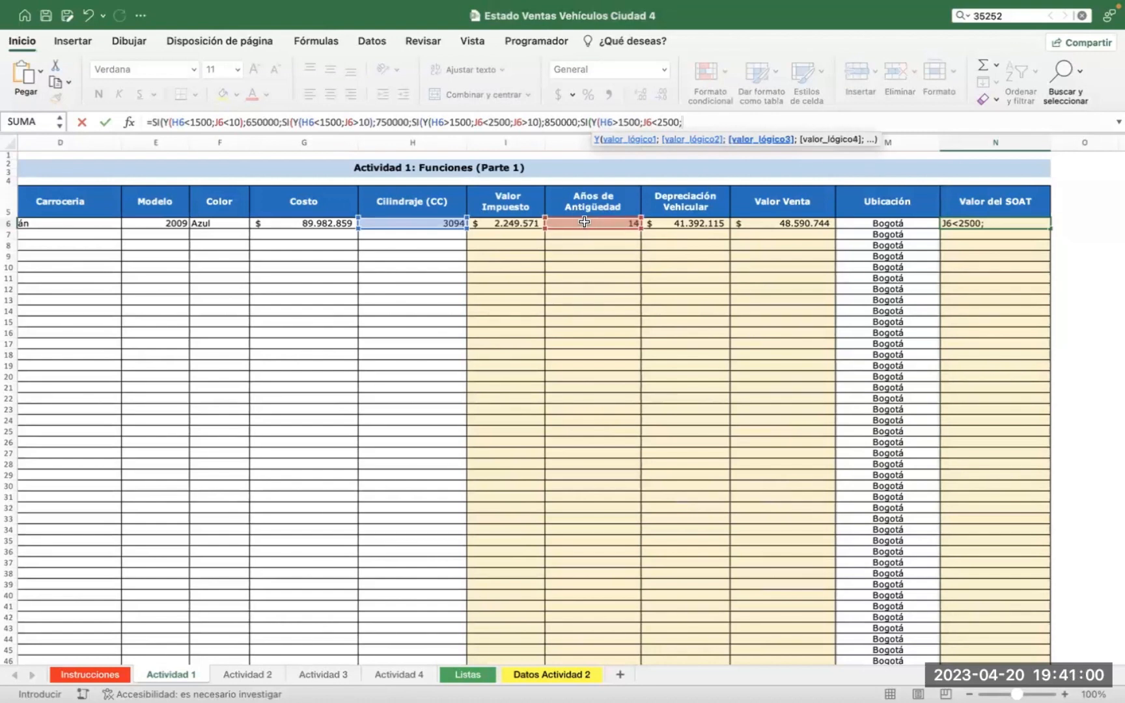
click(578, 222)
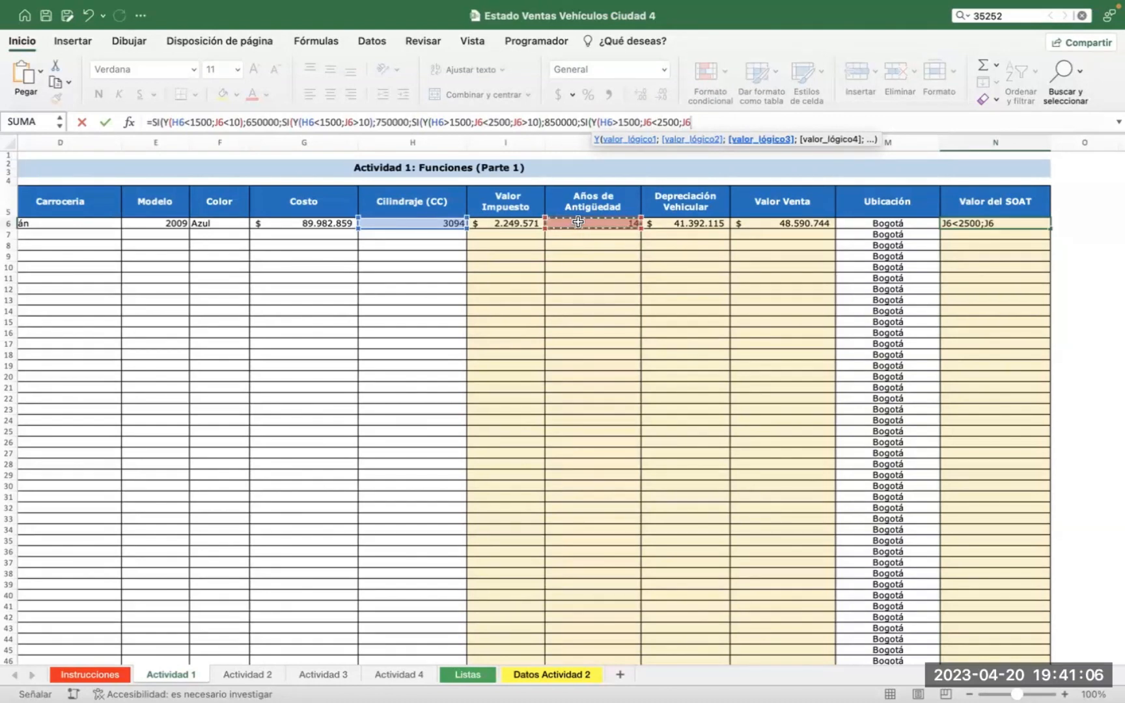
text(>10)
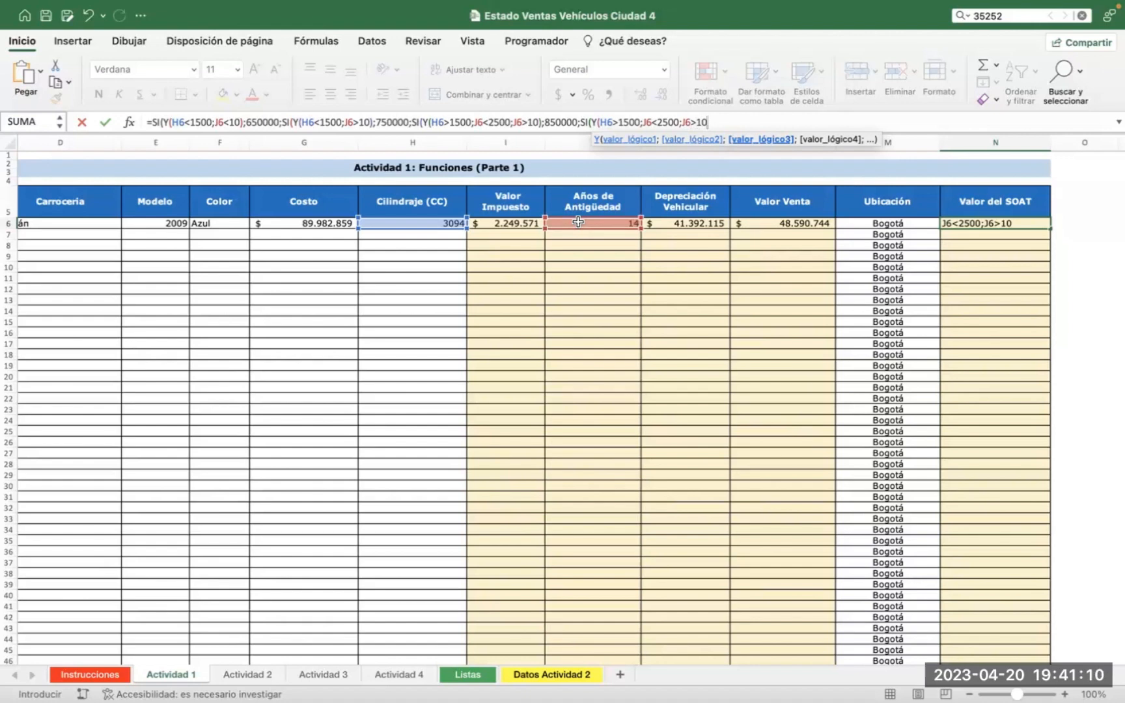
text();)
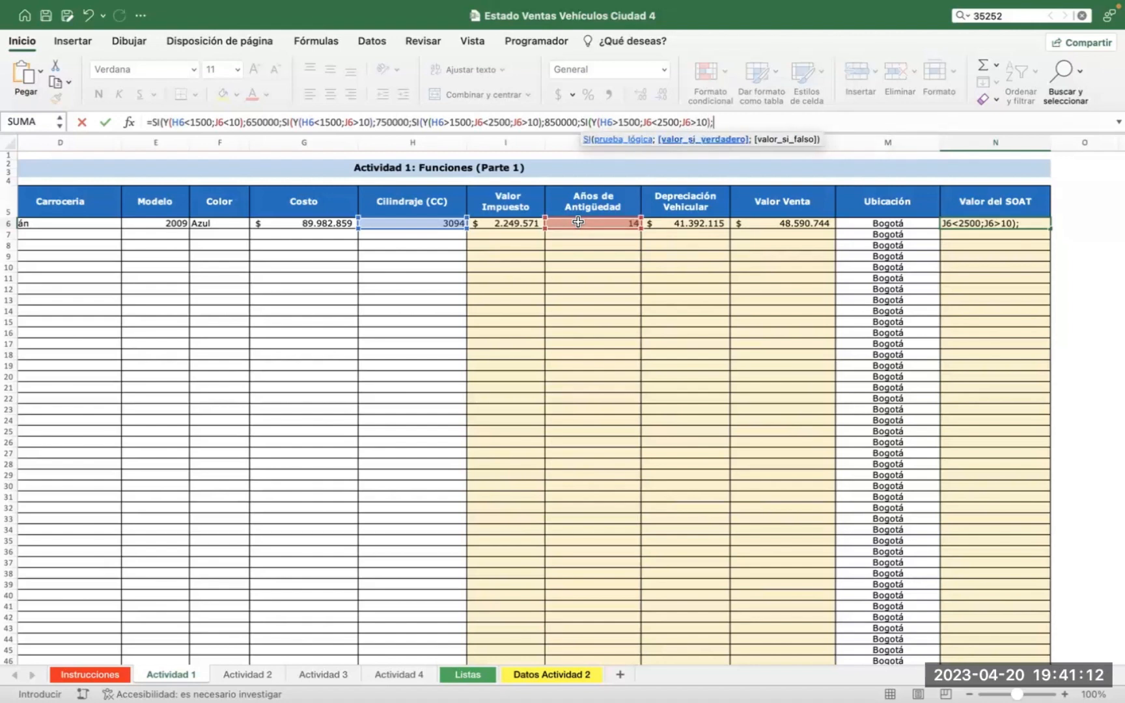
text(950000)
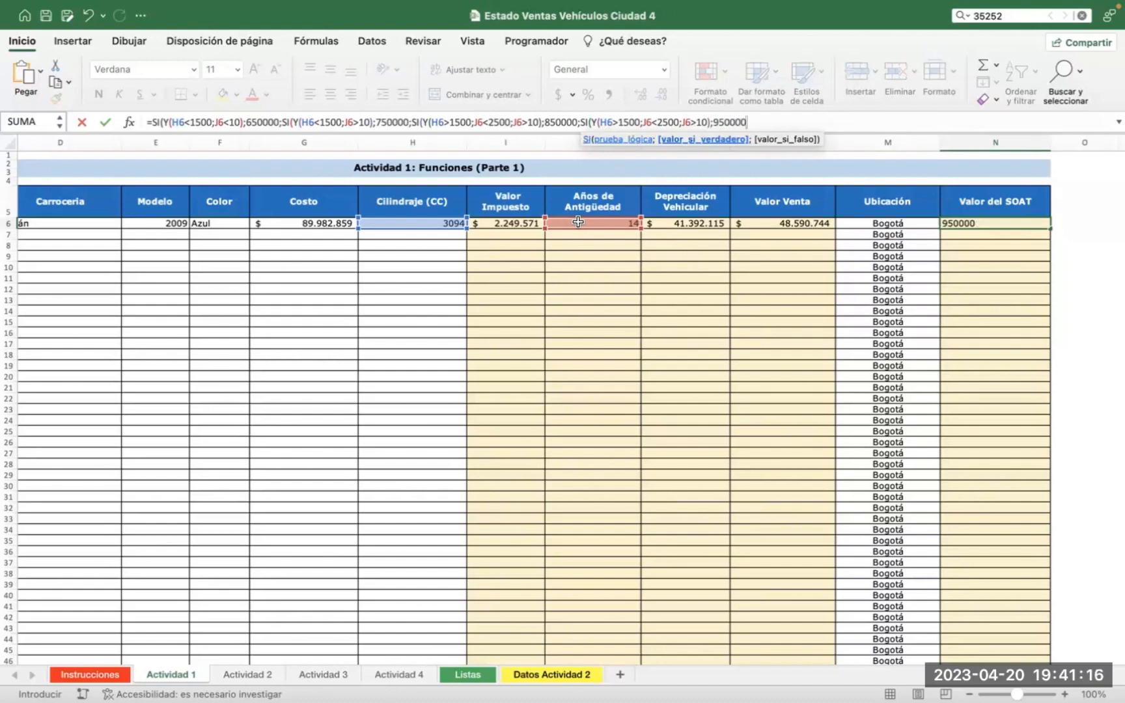
Nest a fifth SI function as the fourth SI's value if false, with a Y function as its logical test
text(;)
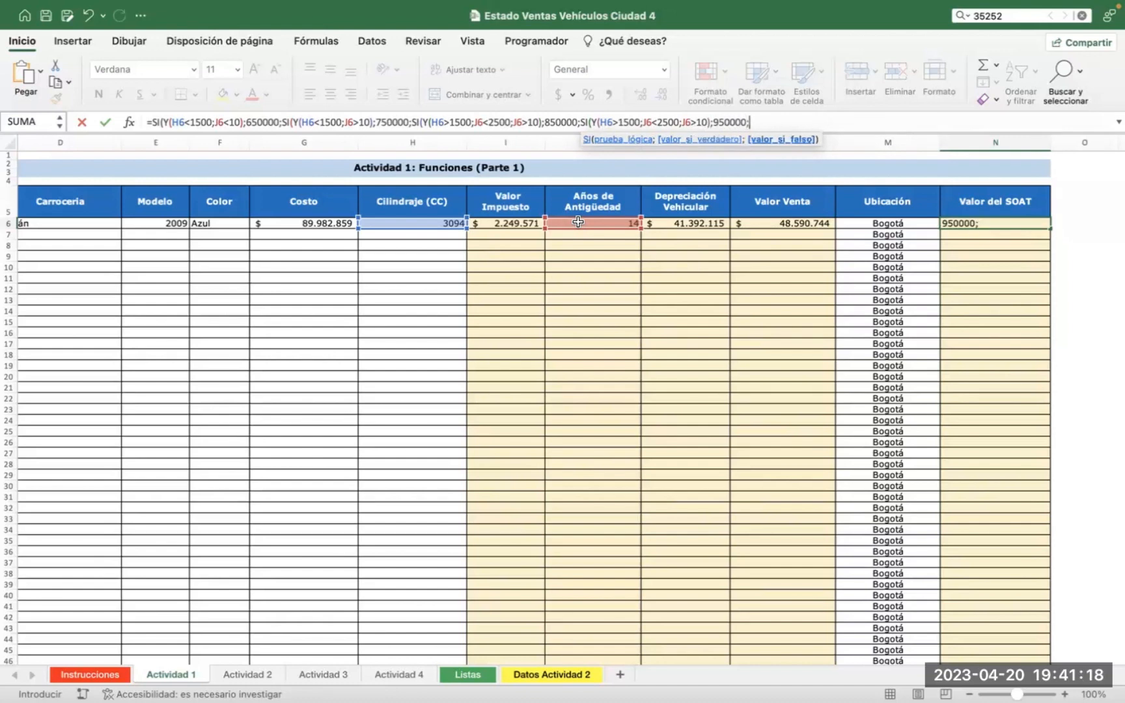
text(SI)
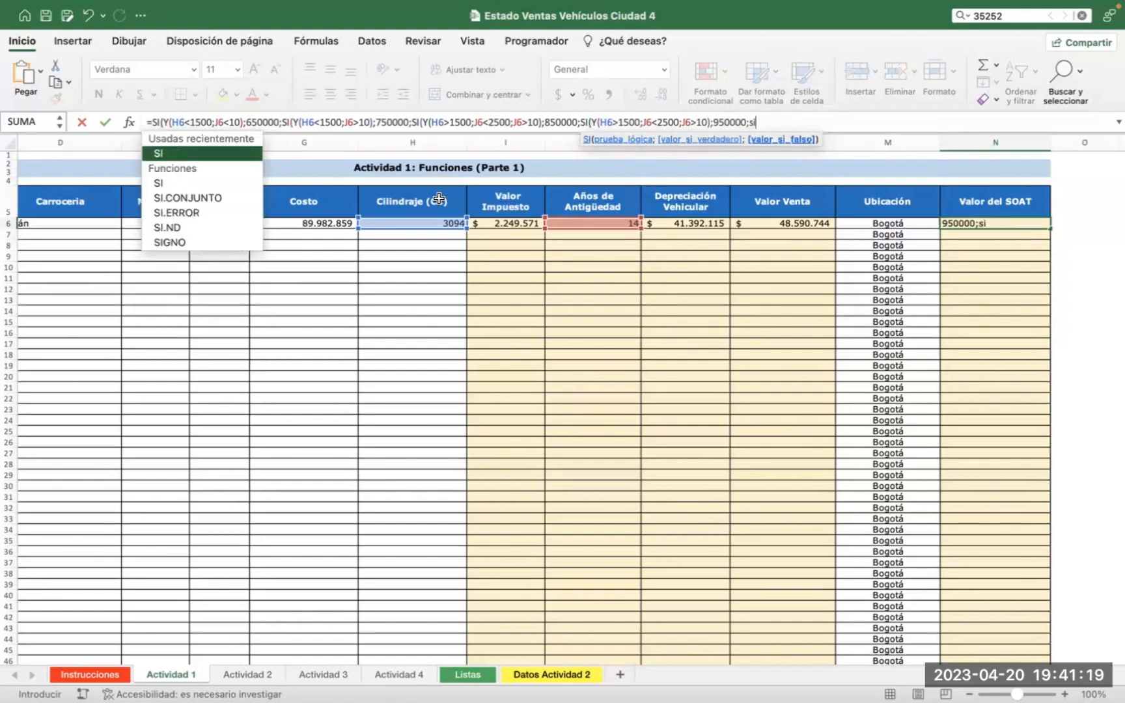
double_click(170, 155)
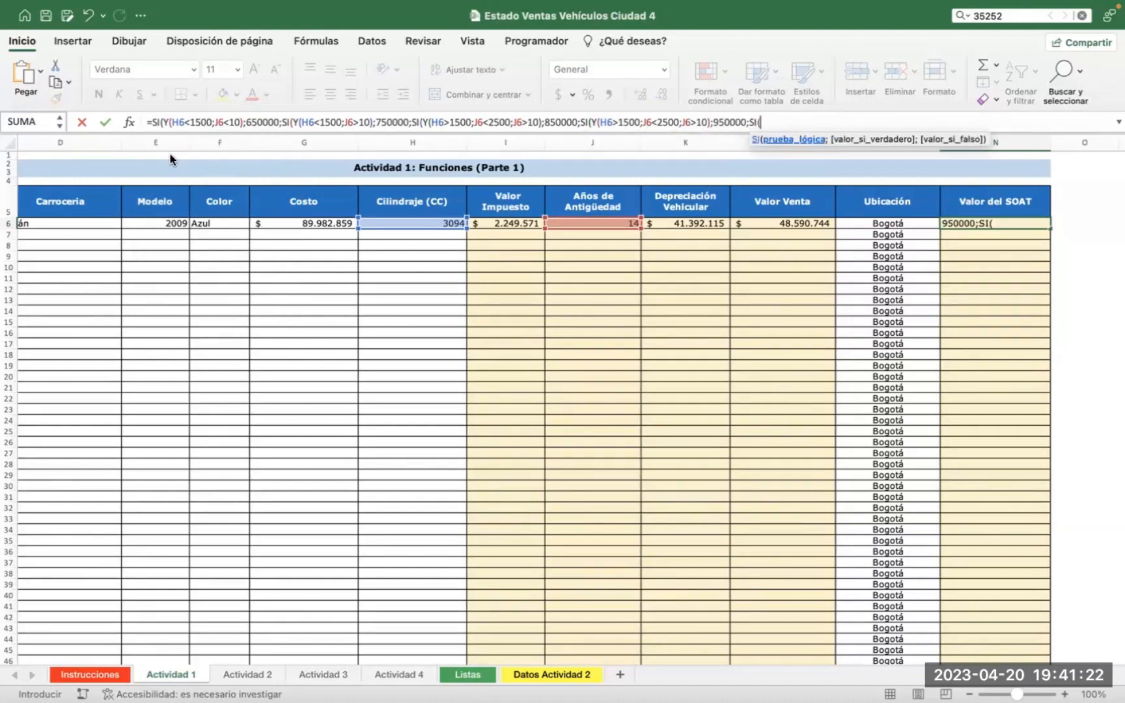
text(y)
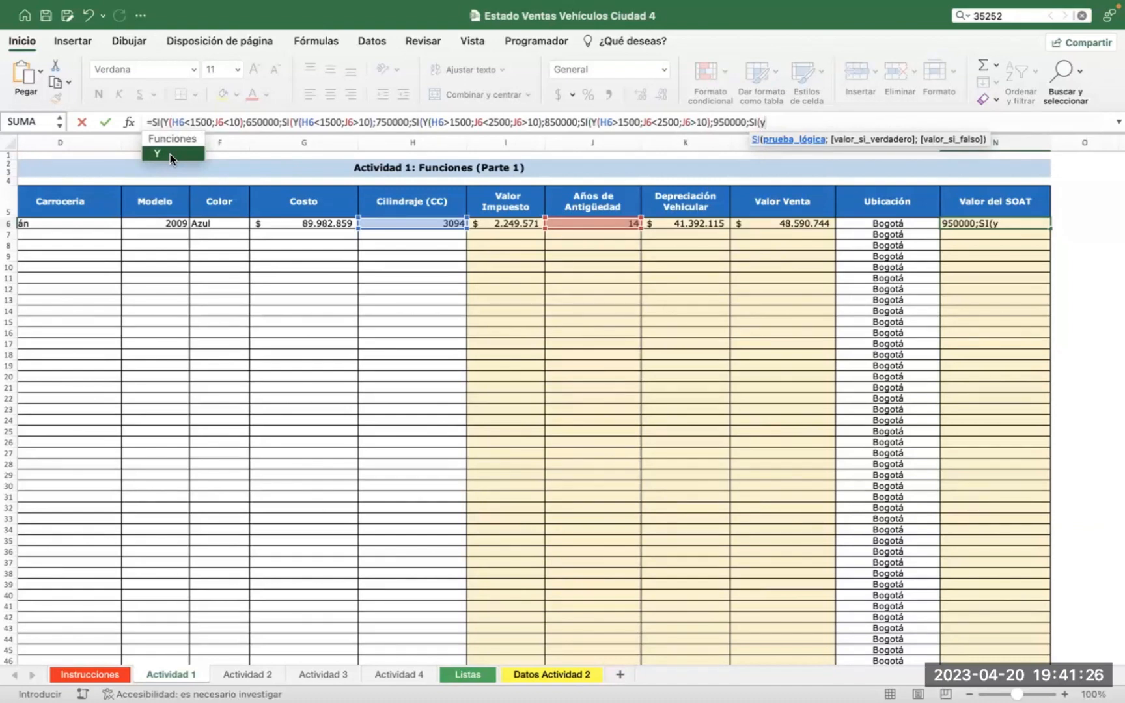
Extend the nested SI formula in N6 with the condition Y(H6>2500;J6<10) and the value 1050000
double_click(155, 153)
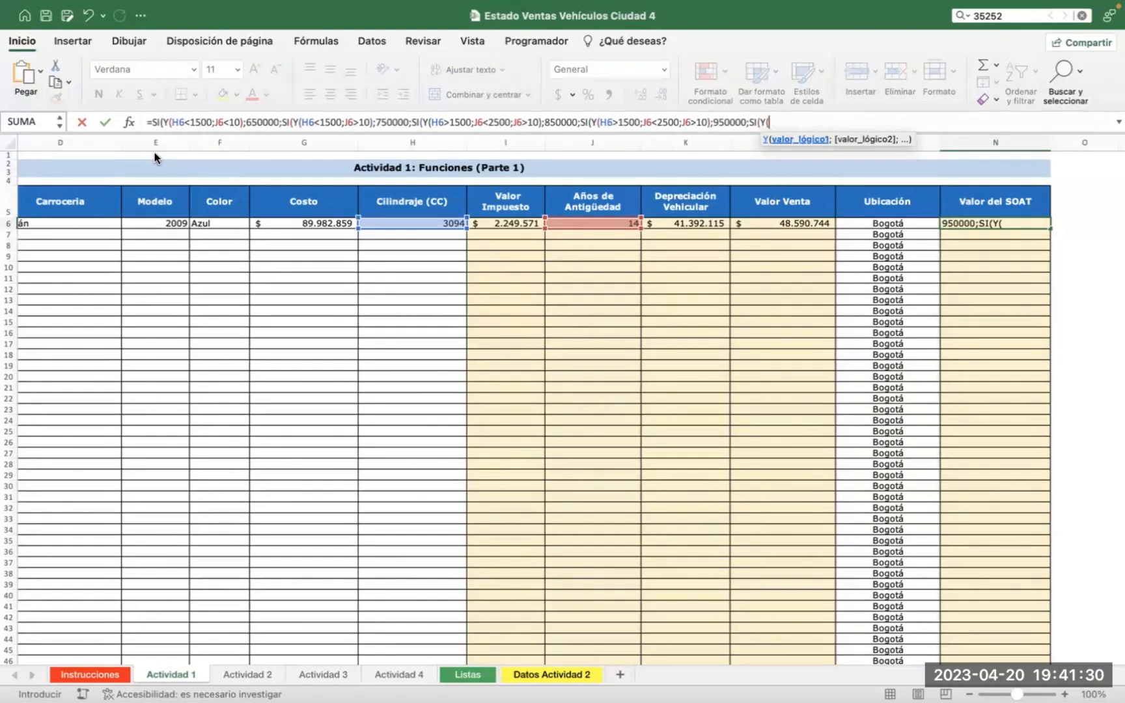
click(424, 222)
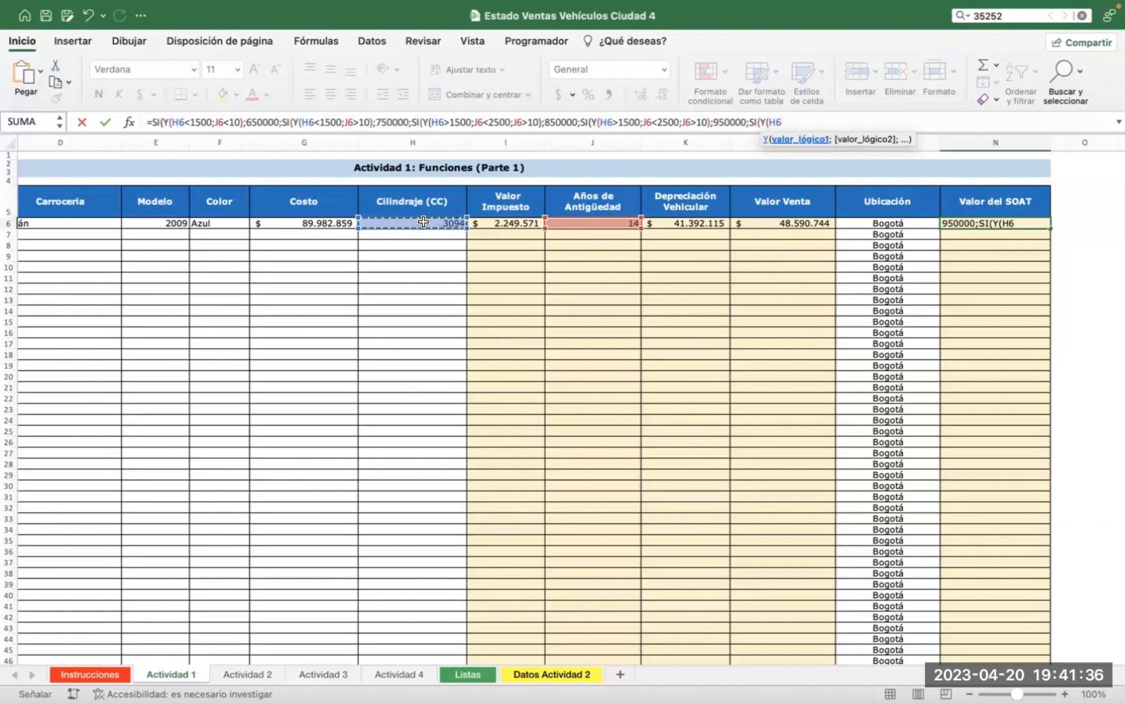
text(>2)
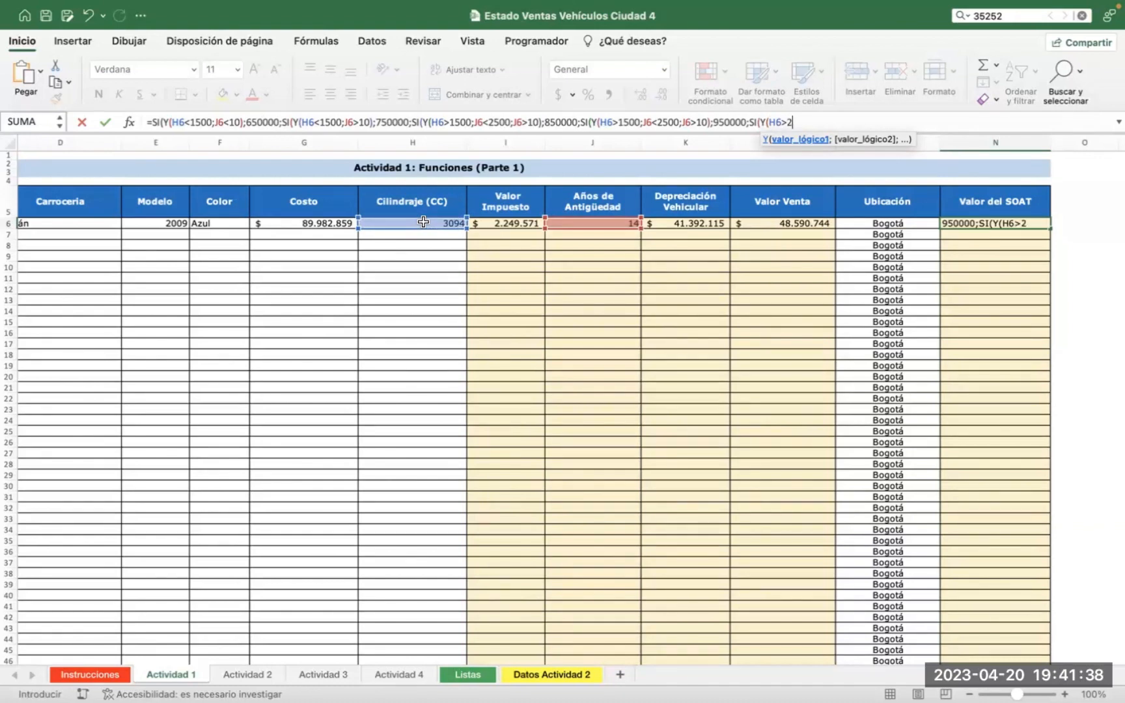
text(500;)
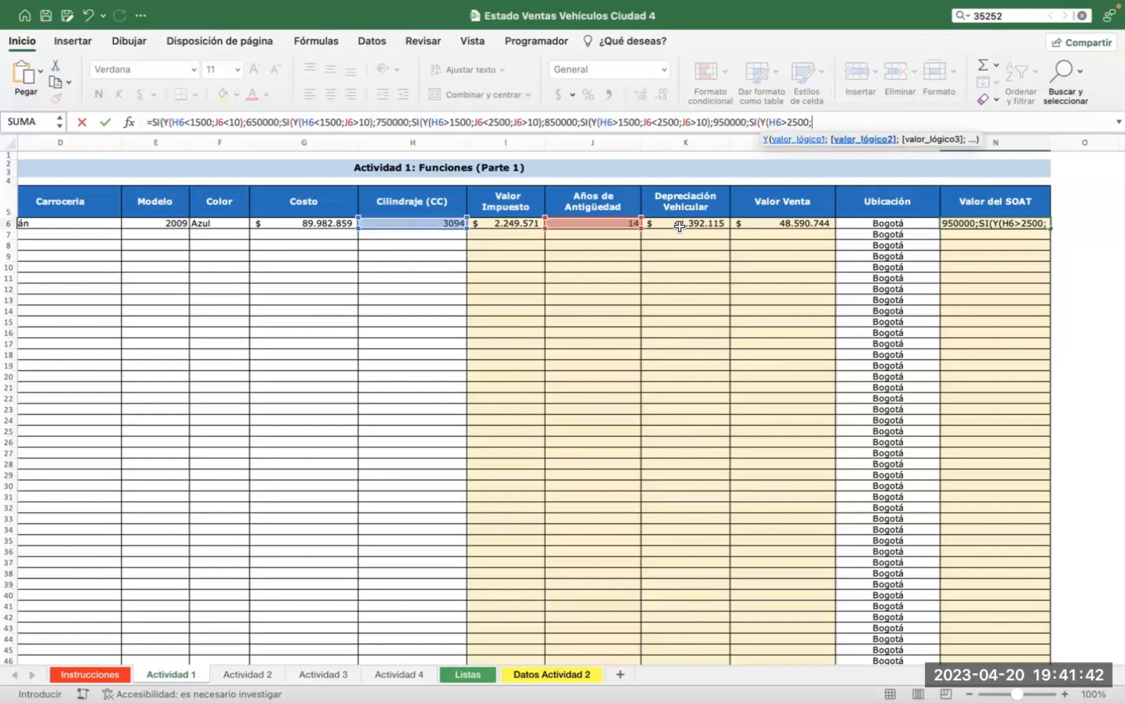
click(598, 224)
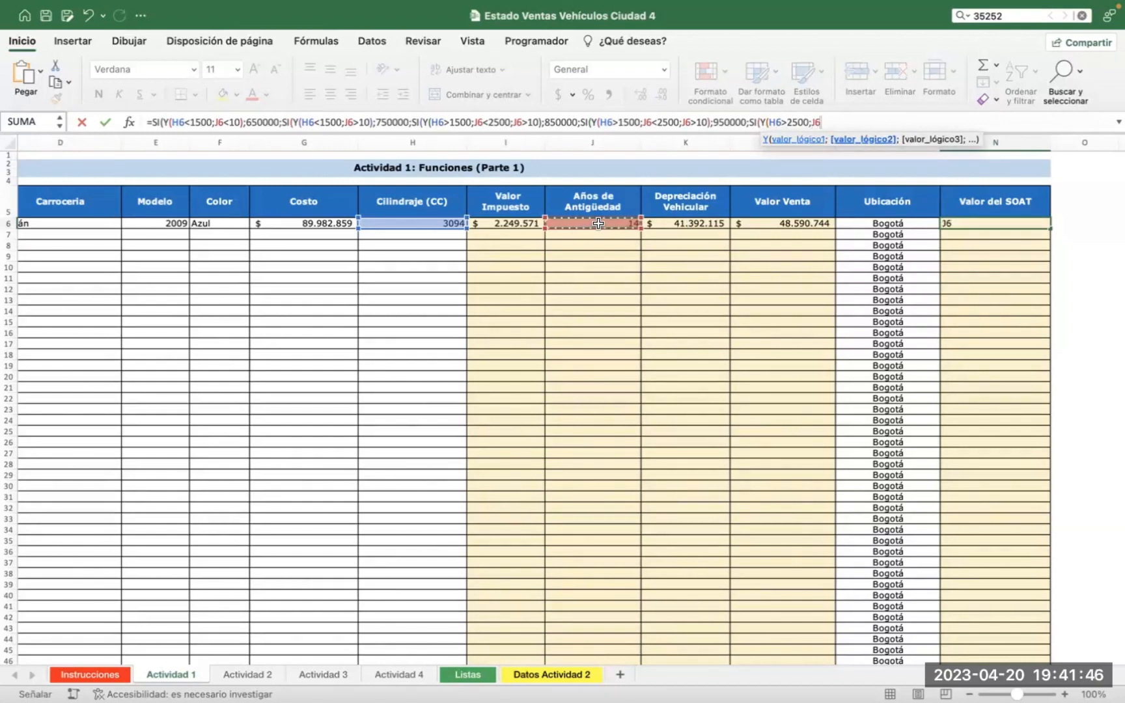
text(<10)
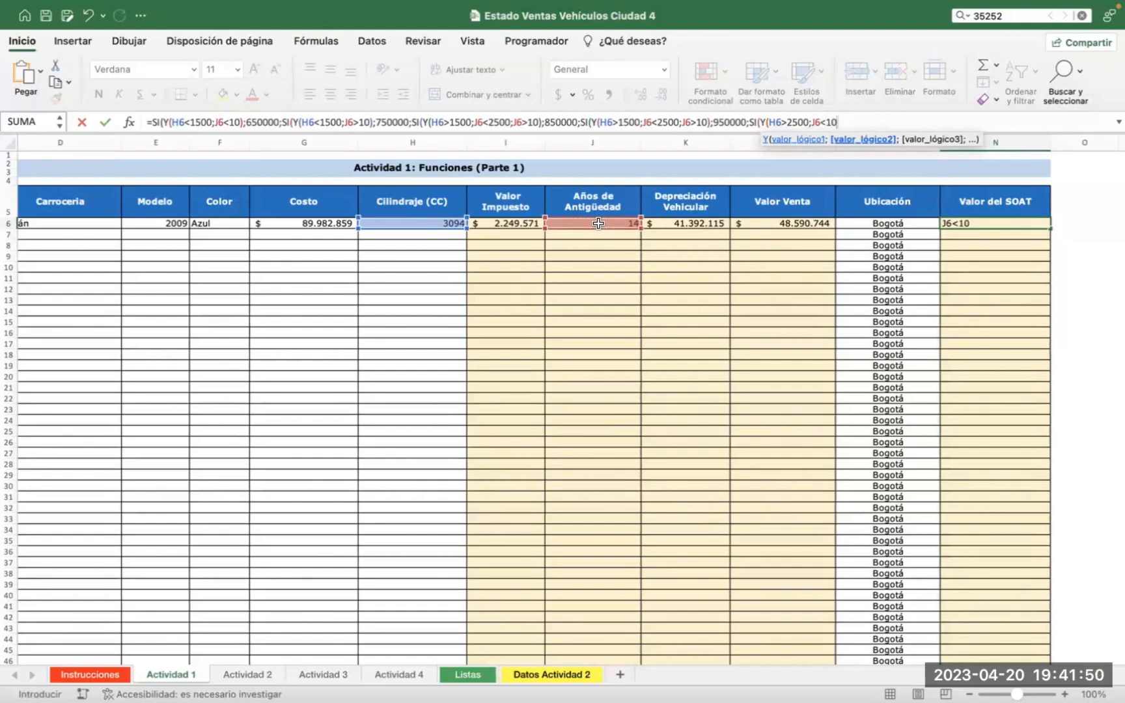
text())
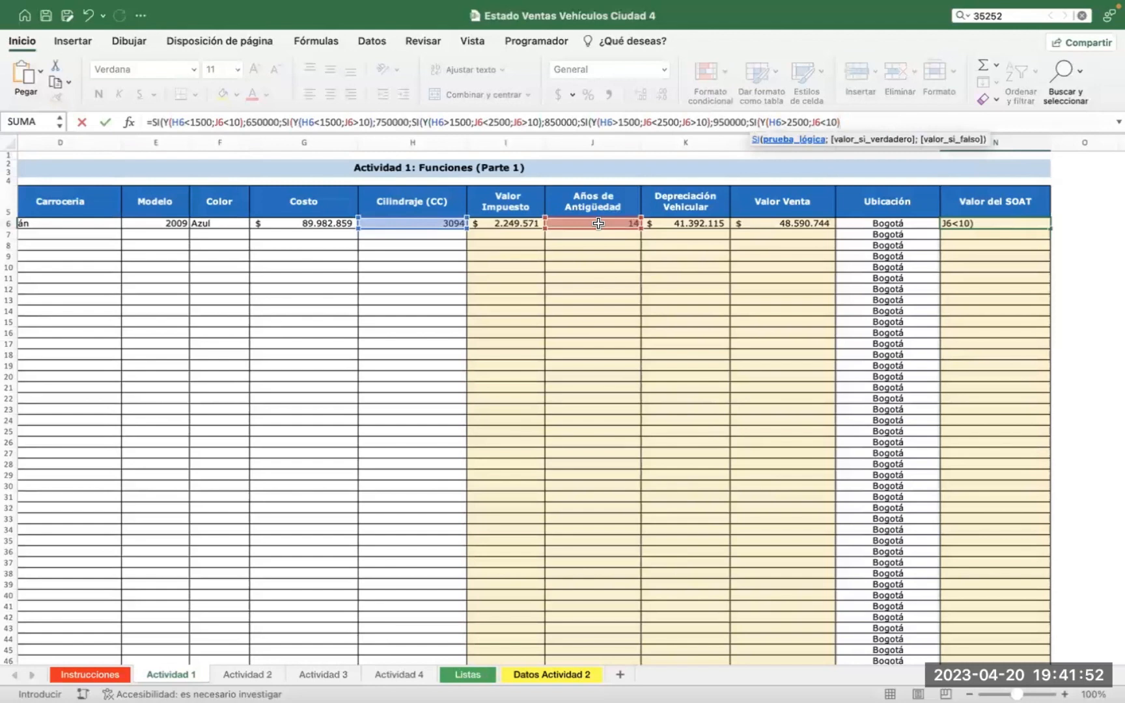
text(1050000;)
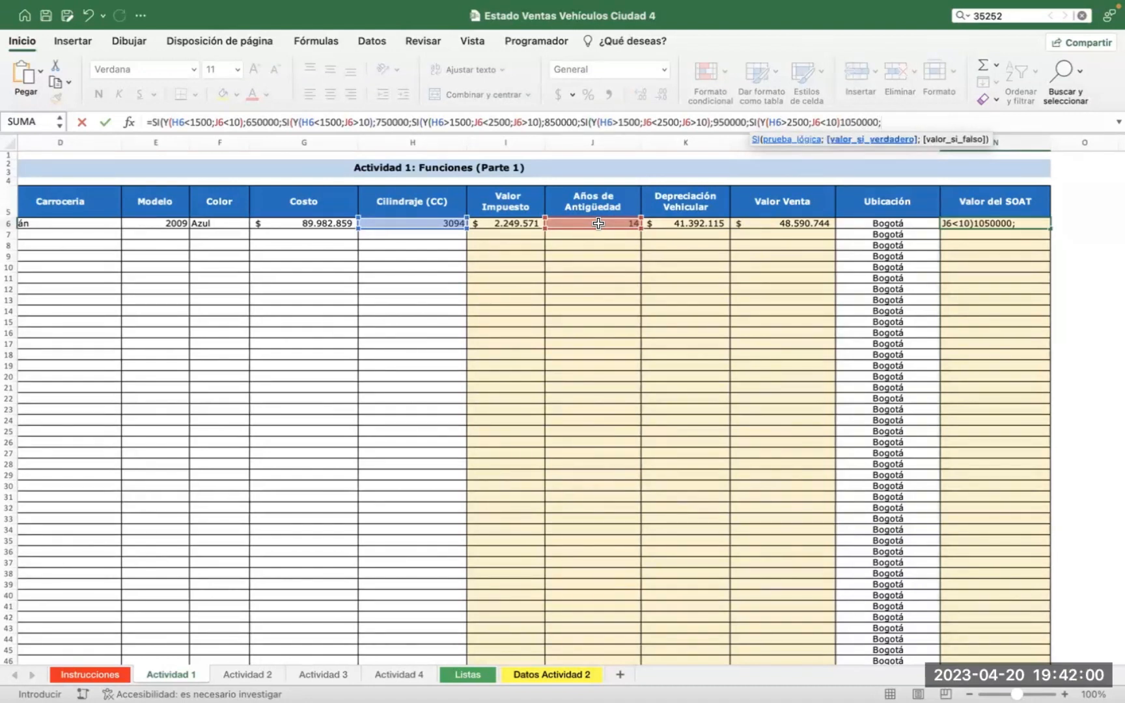
Add a last nested SI to the N6 formula with the condition Y(H6>2500;J6>10) and the value 1250000
text(si)
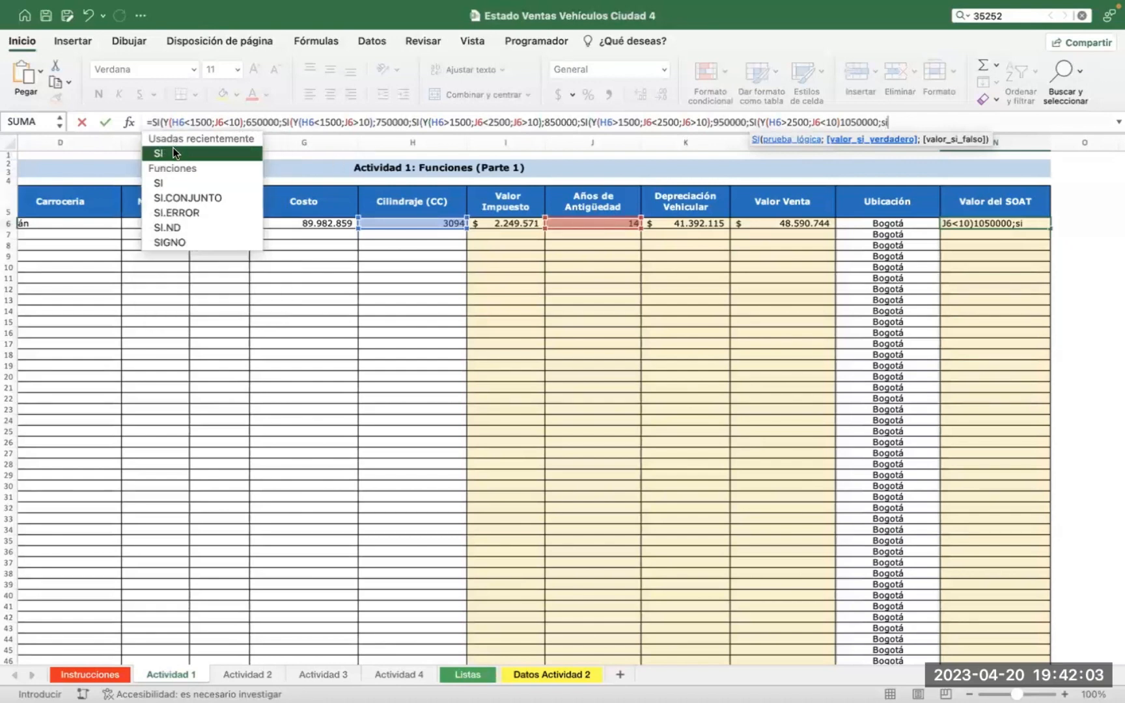
double_click(174, 152)
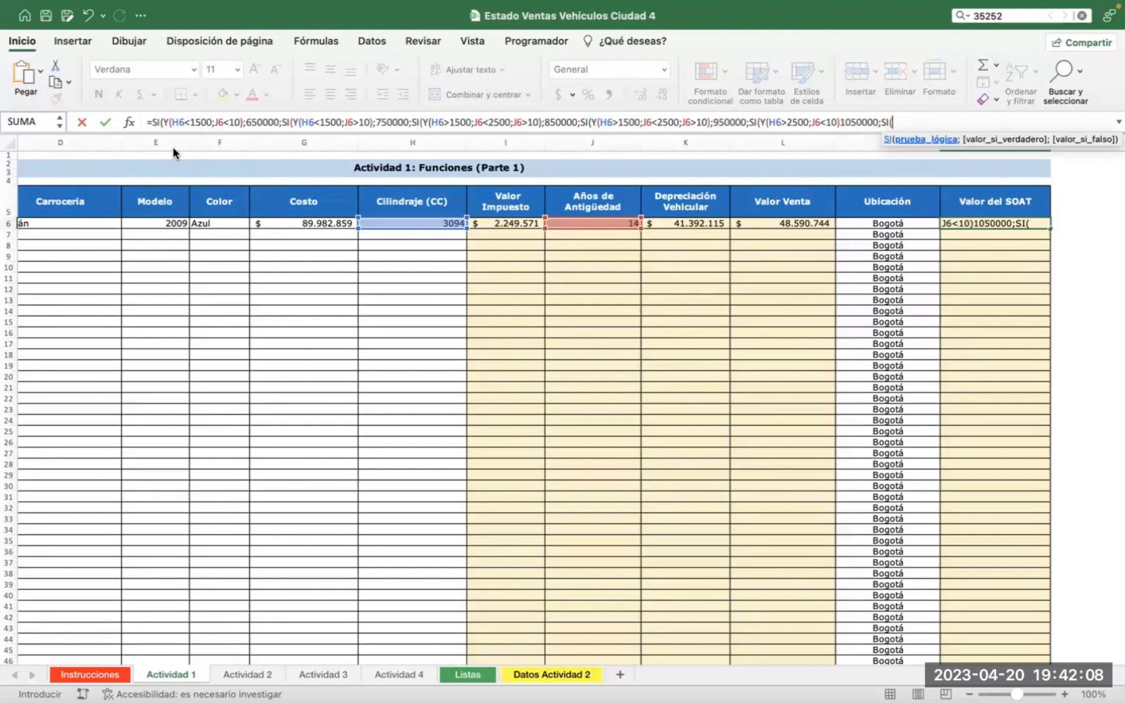
text(y)
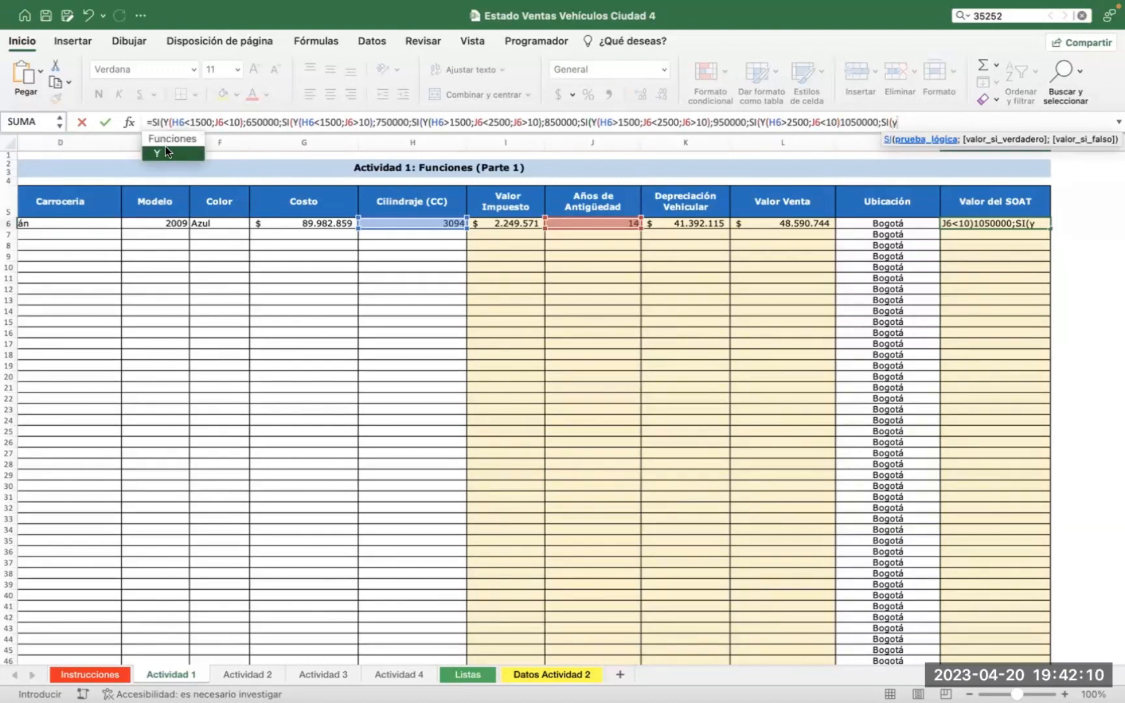
double_click(166, 155)
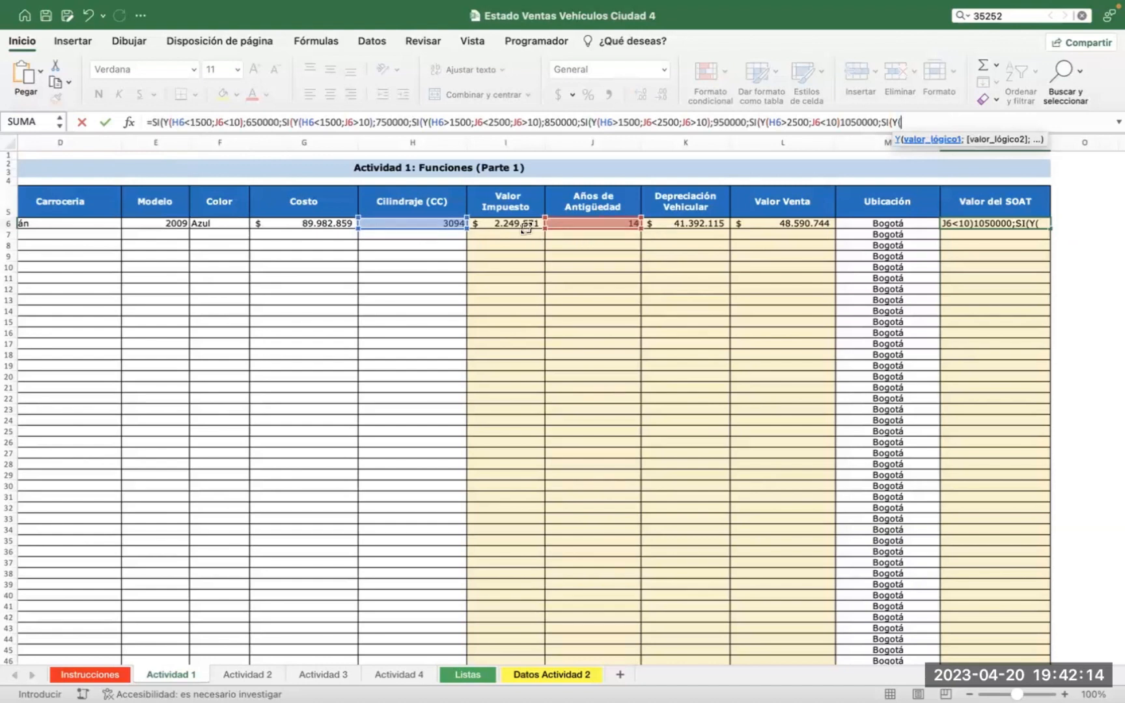
click(414, 223)
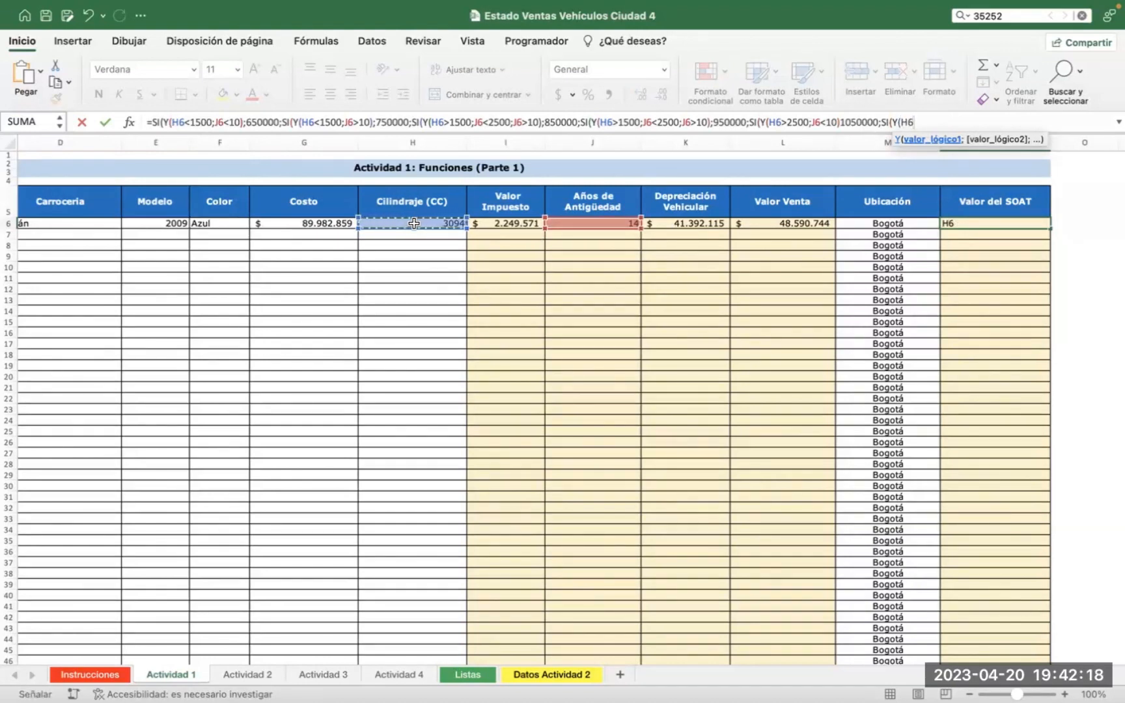
text(>2)
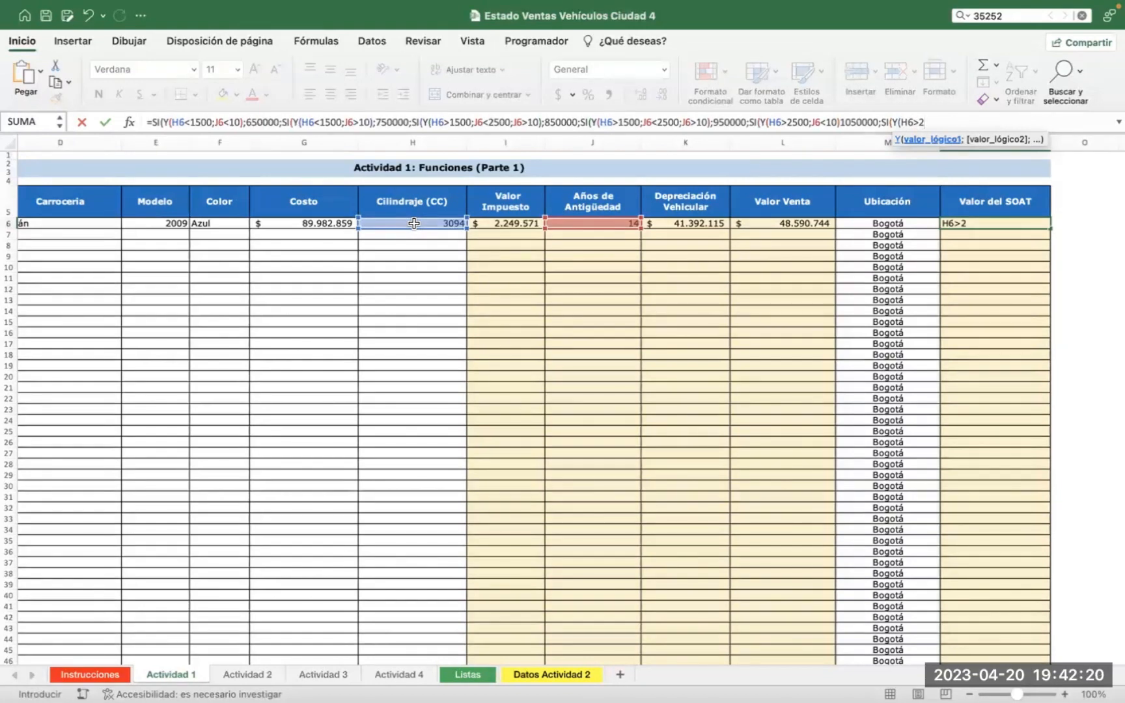
text(500;)
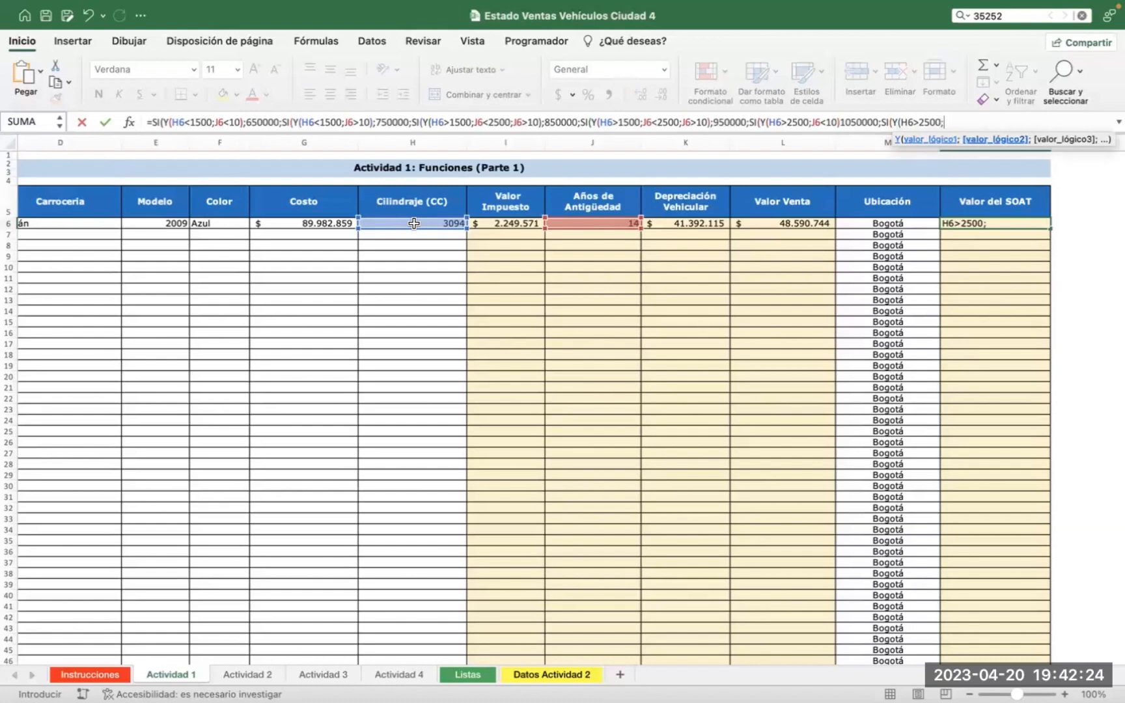
click(598, 225)
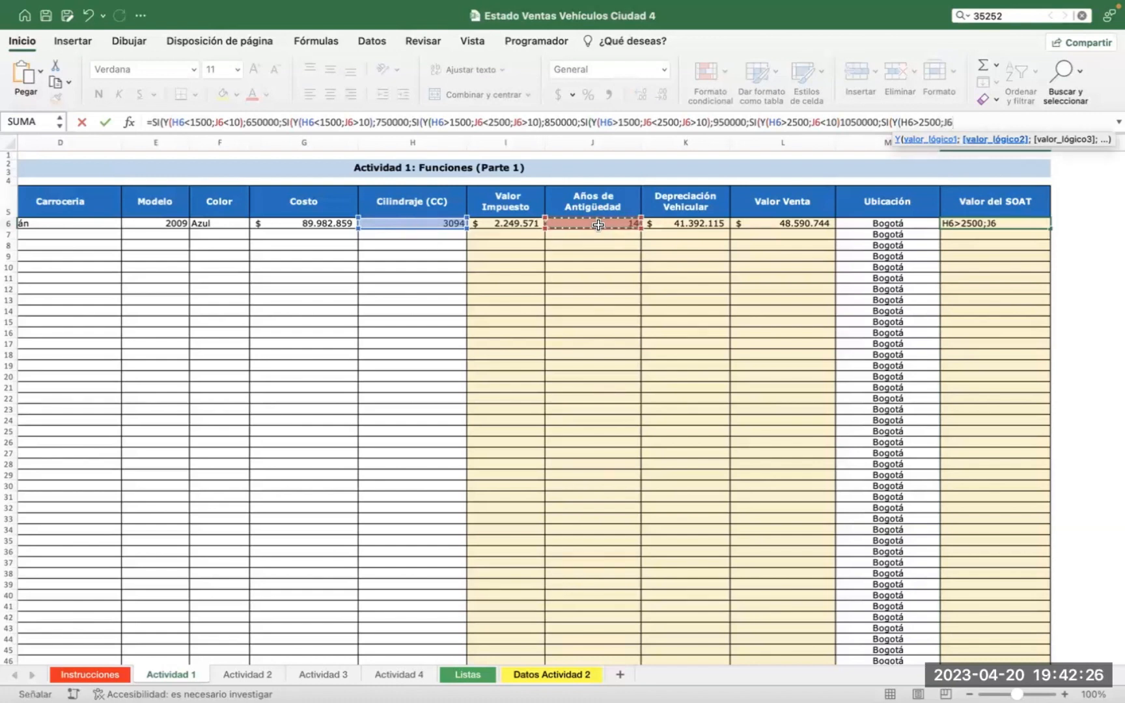
text(>1)
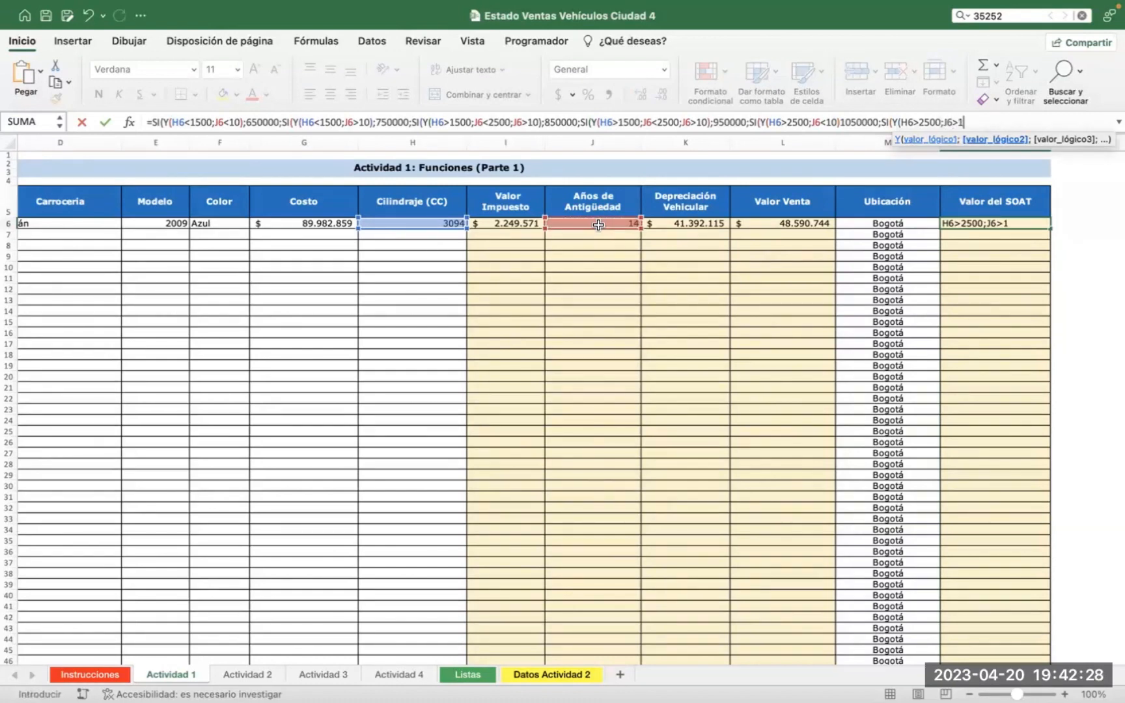
text(0))
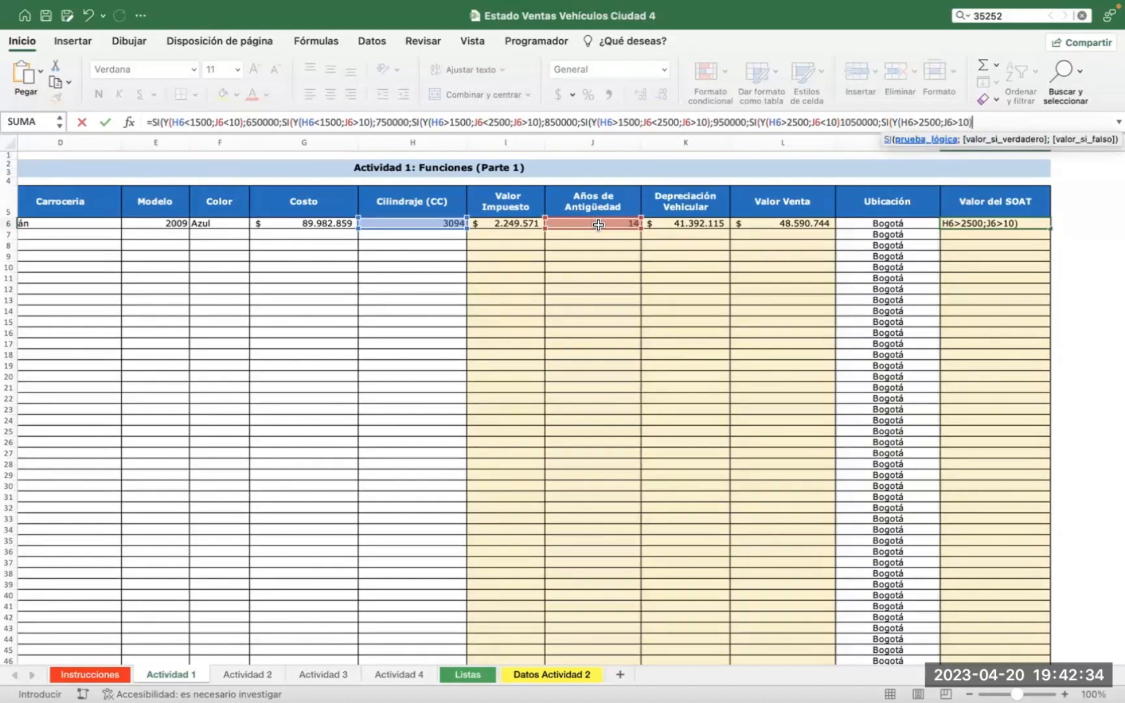
text(;12)
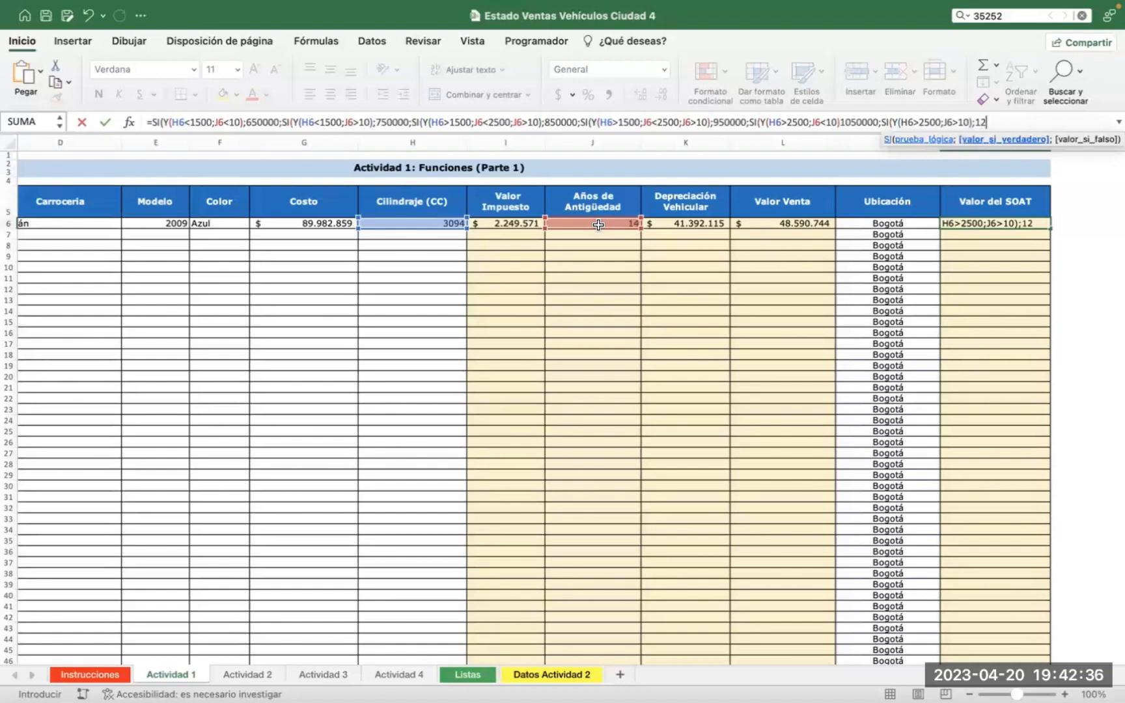
text(50000)
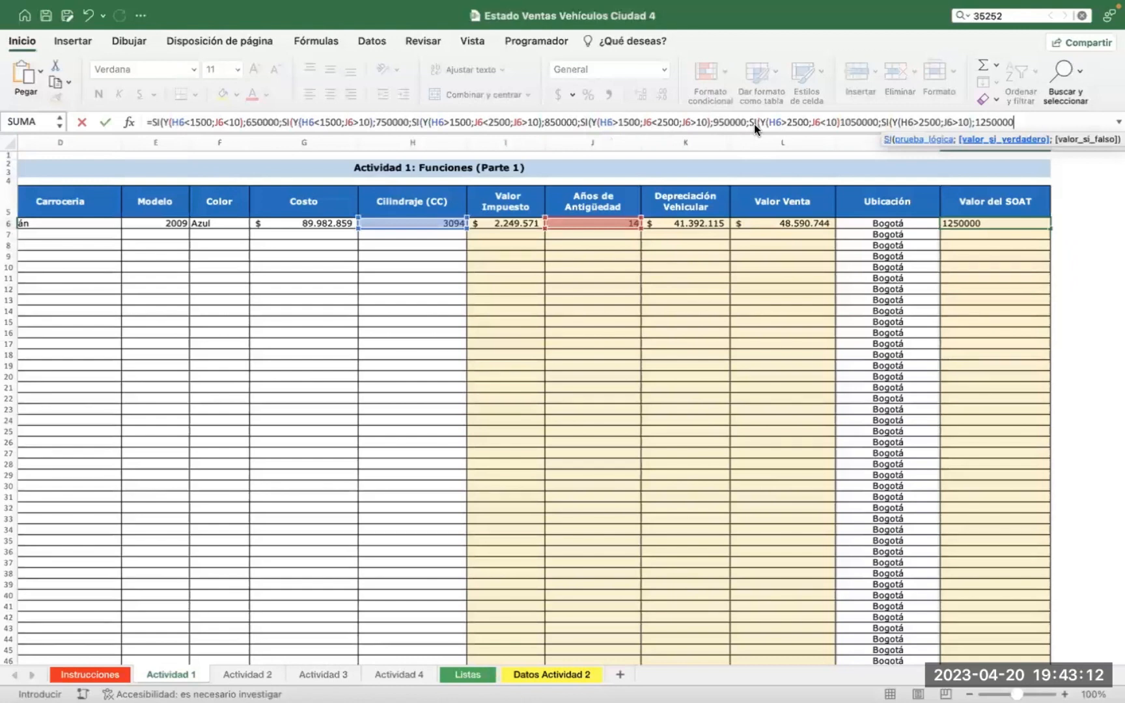
Close the N6 formula with six parentheses and try to enter it, declining the suggested correction
click(1019, 121)
text())
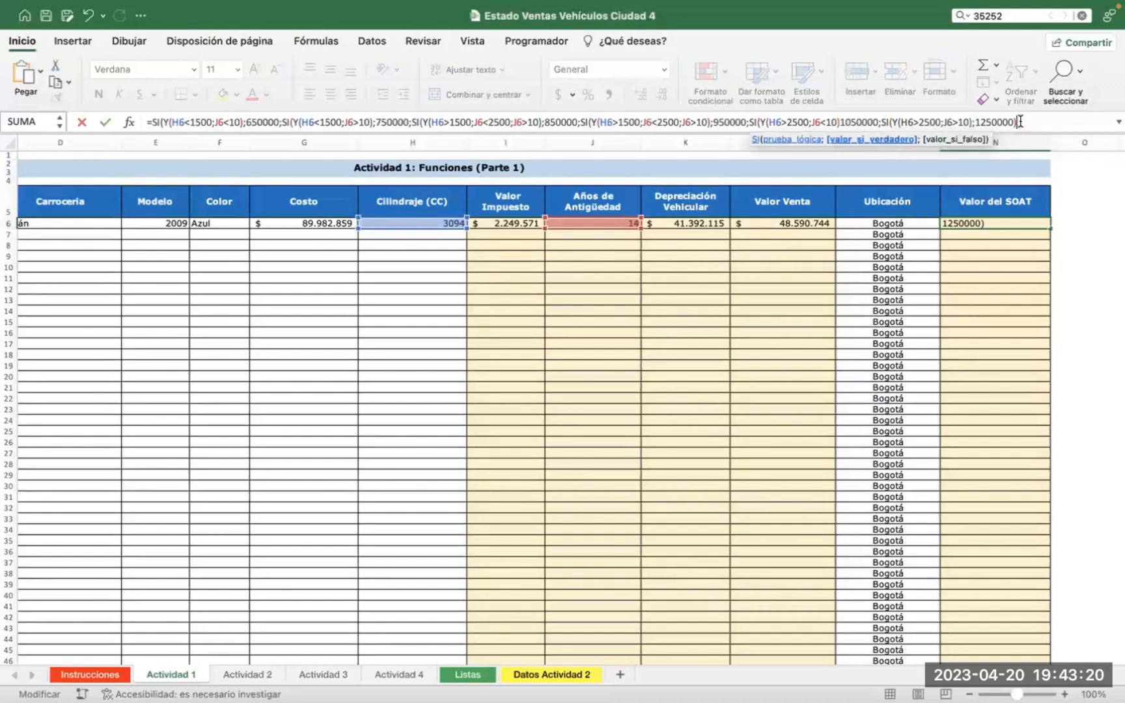
text())))))
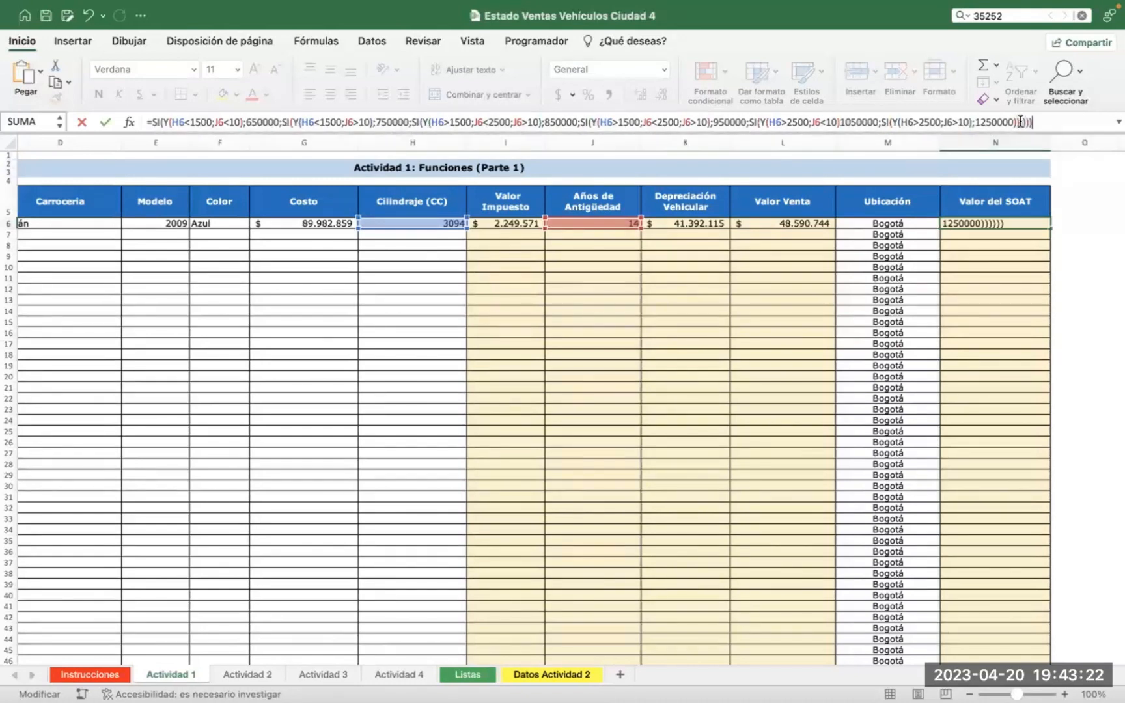
key(Return)
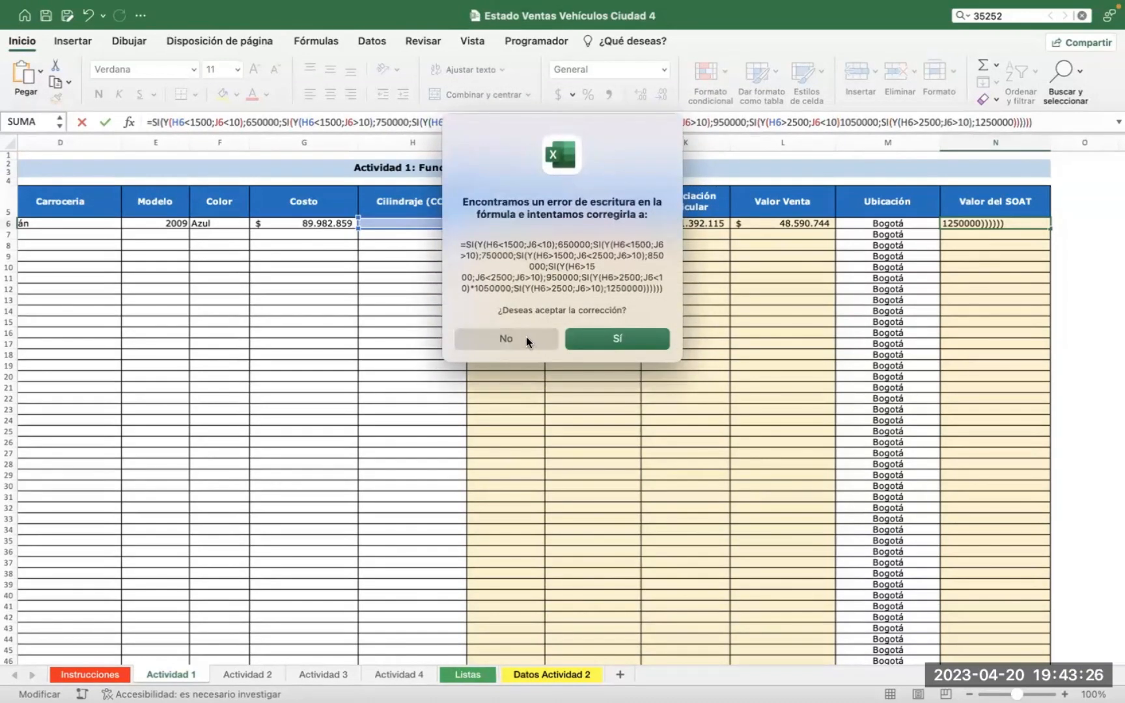
click(499, 337)
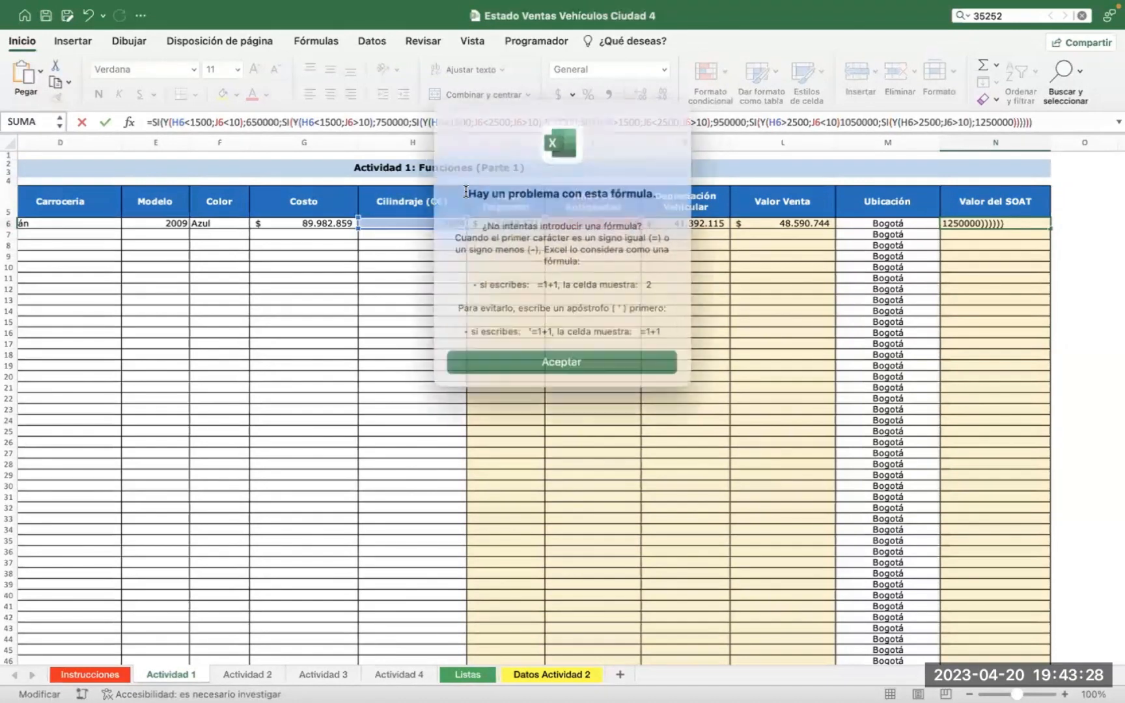
click(578, 358)
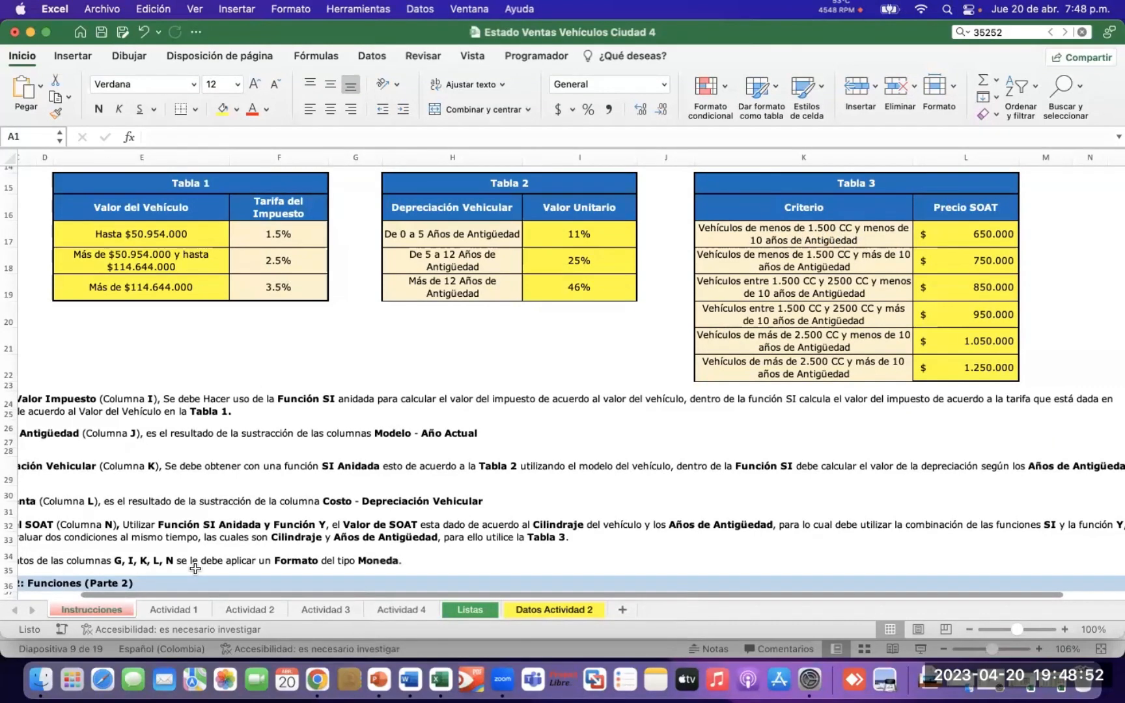
Examine the SOAT formula in N6 of Actividad 1 and the questions on the Actividad 2 sheet
click(186, 611)
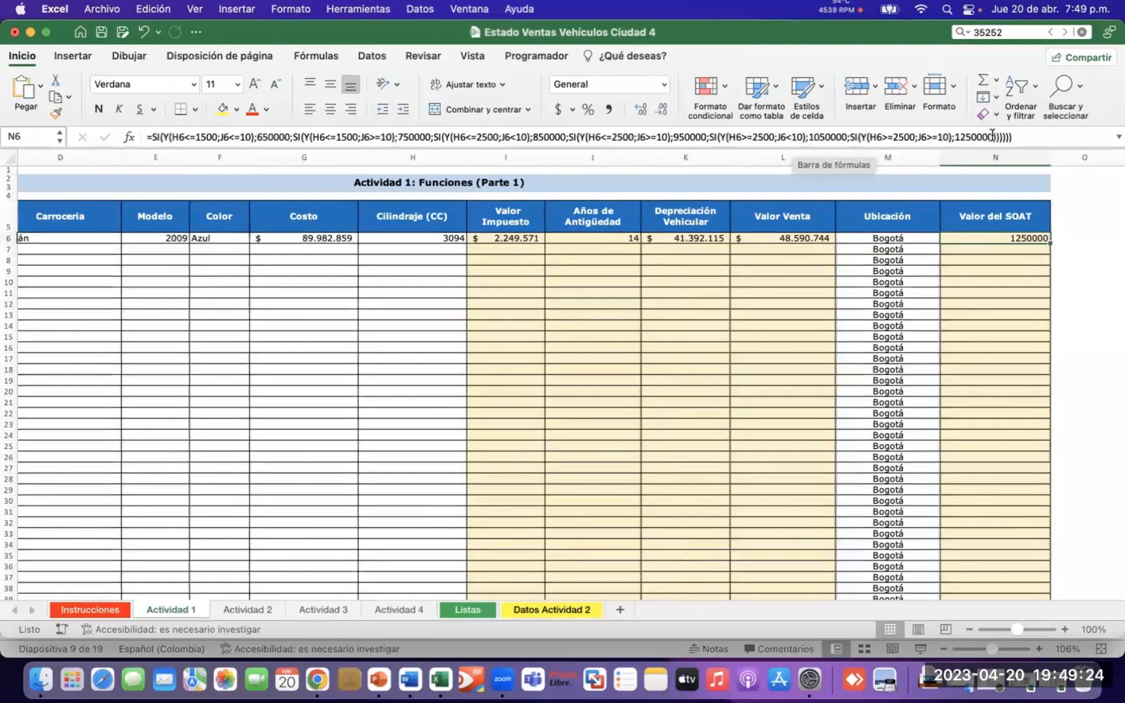
click(1022, 138)
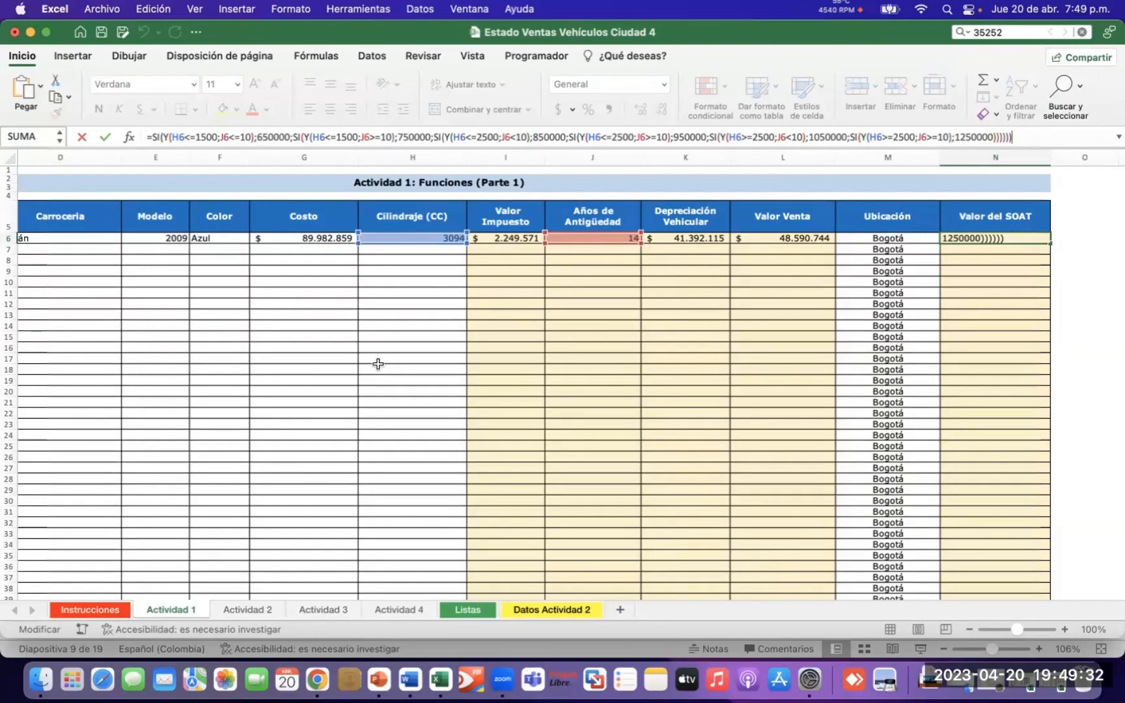
scroll(378, 364, left, 5)
scroll(377, 363, right, 1)
scroll(377, 364, down, 1)
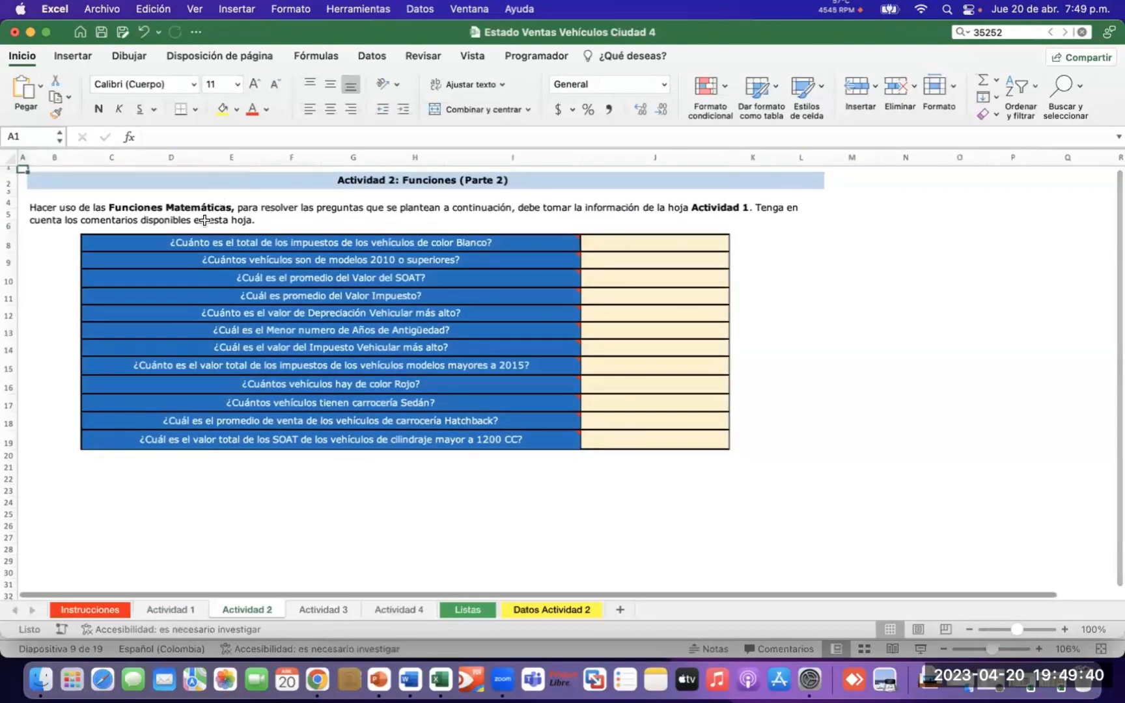
mouse_move(582, 237)
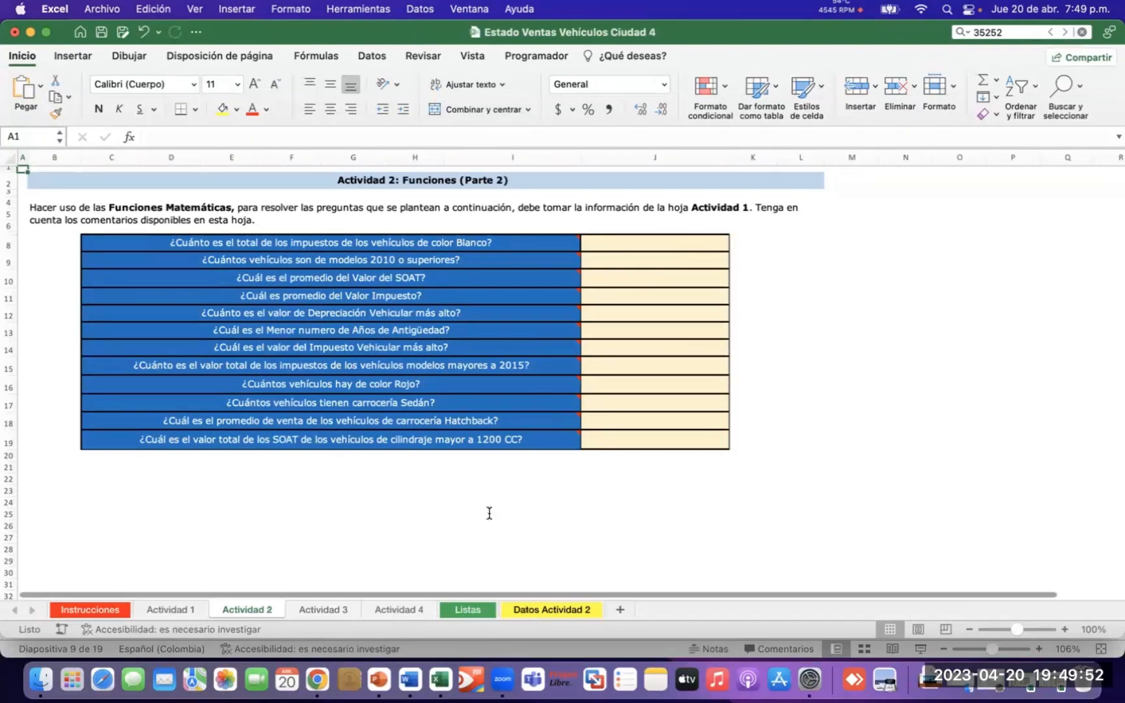
Compare the SOAT formula in N6 of Actividad 1 with the Tabla 3 criteria on the Instrucciones sheet
click(156, 611)
scroll(937, 273, right, 1)
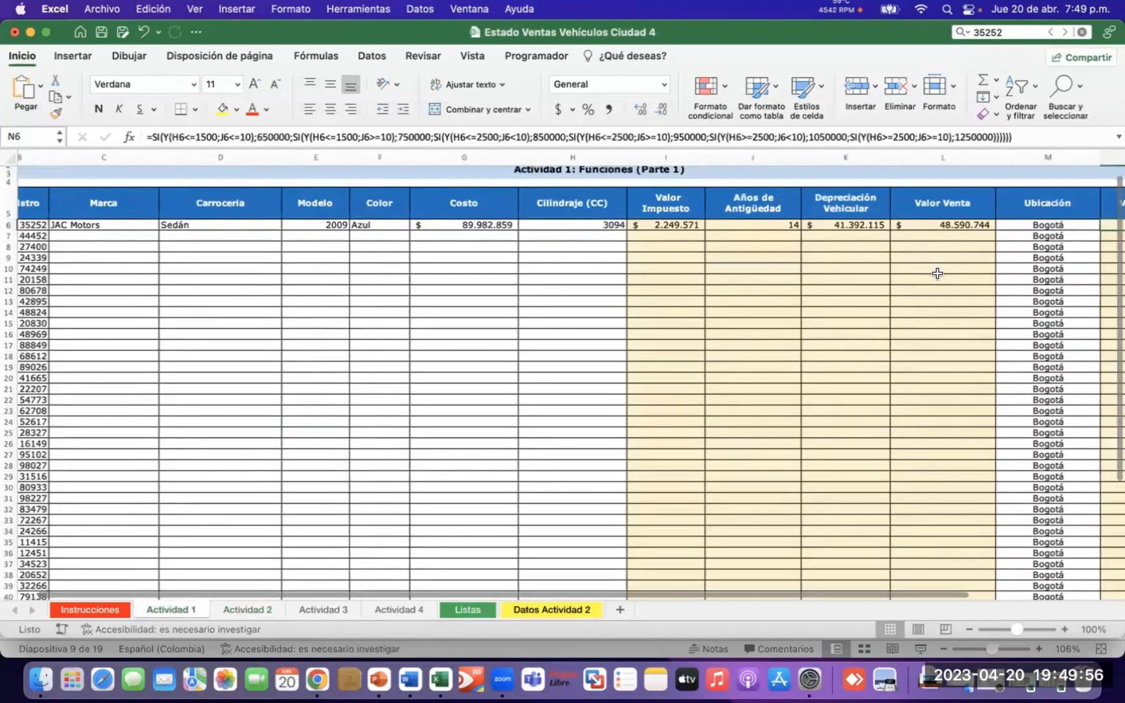
scroll(937, 273, right, 3)
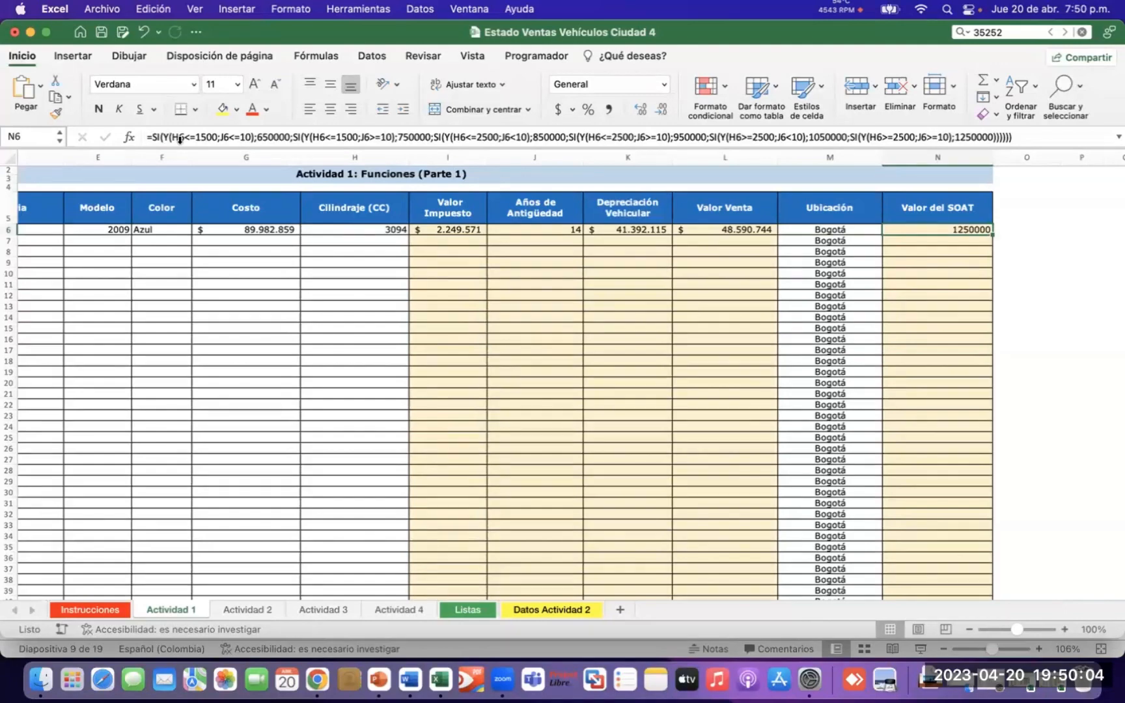
click(72, 611)
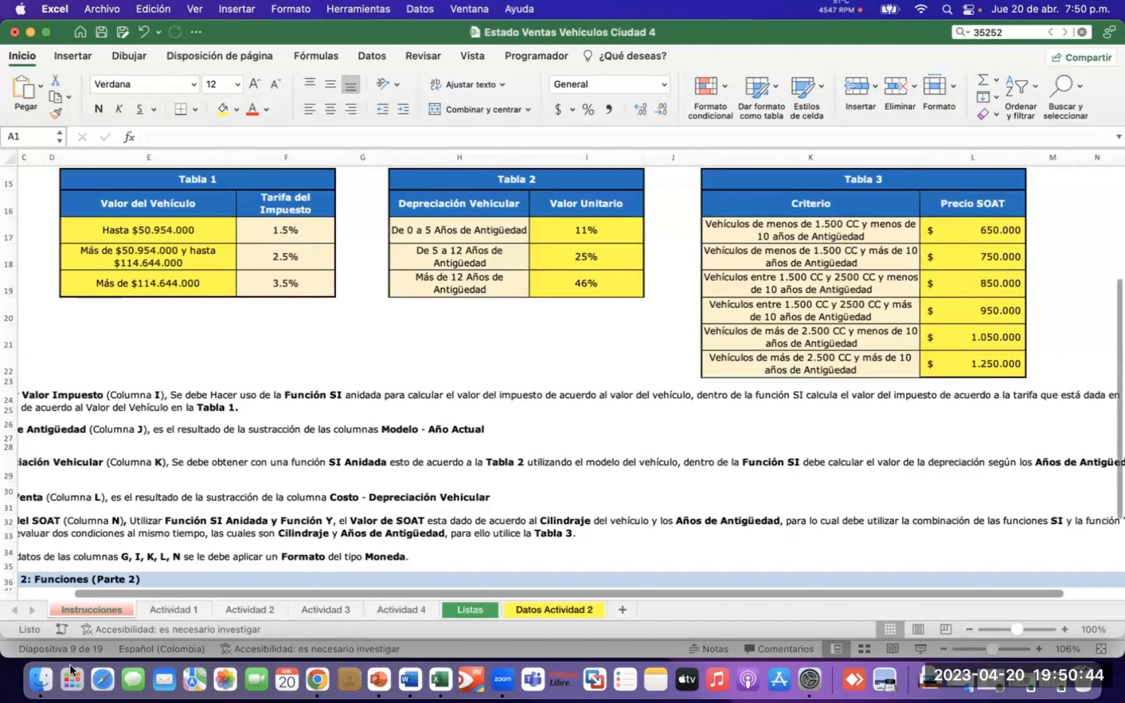
click(173, 609)
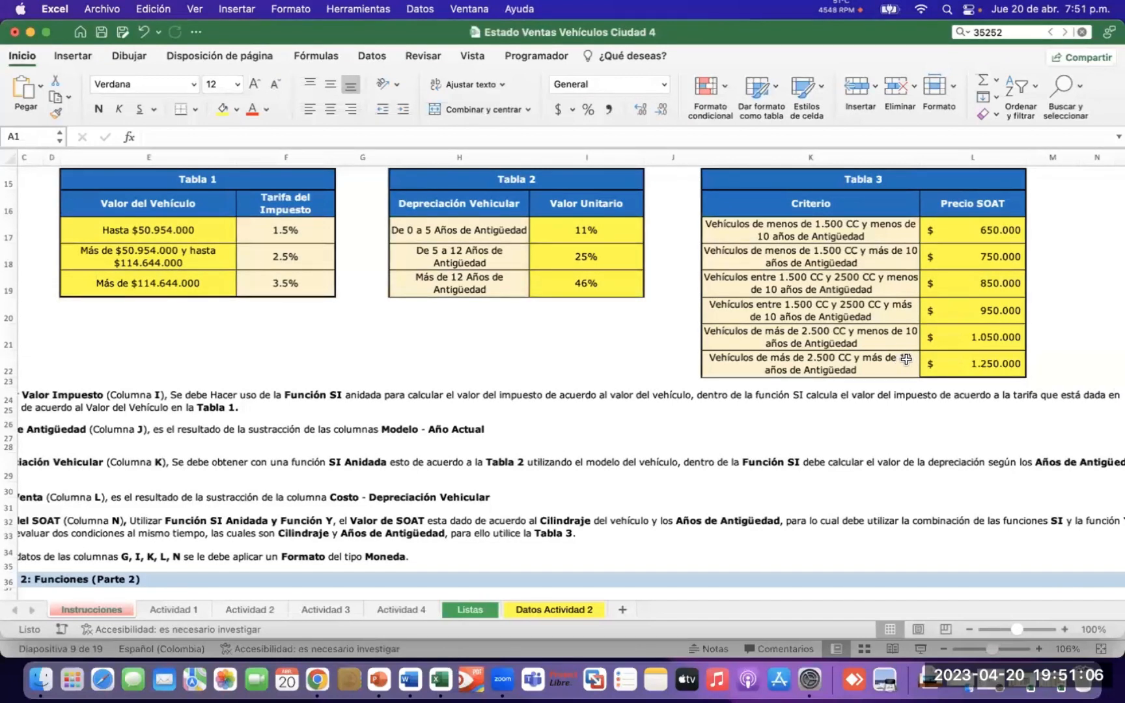
click(173, 610)
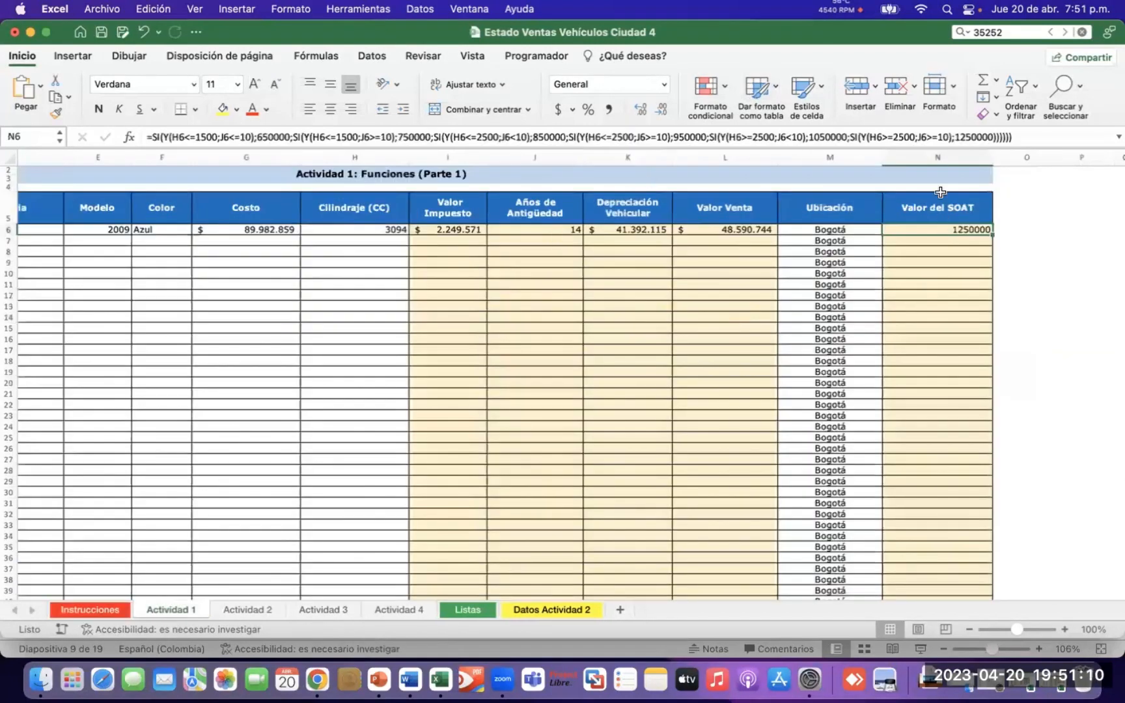
click(1031, 140)
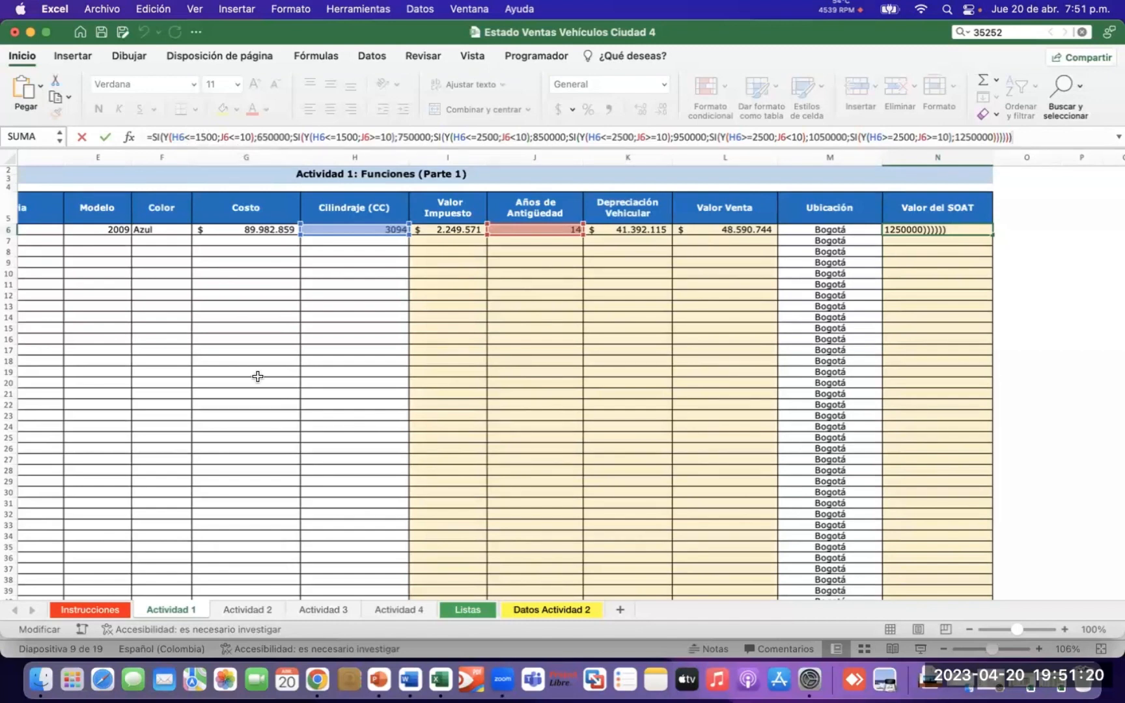
Check which functions the question comments on the Actividad 2 sheet ask for
click(247, 610)
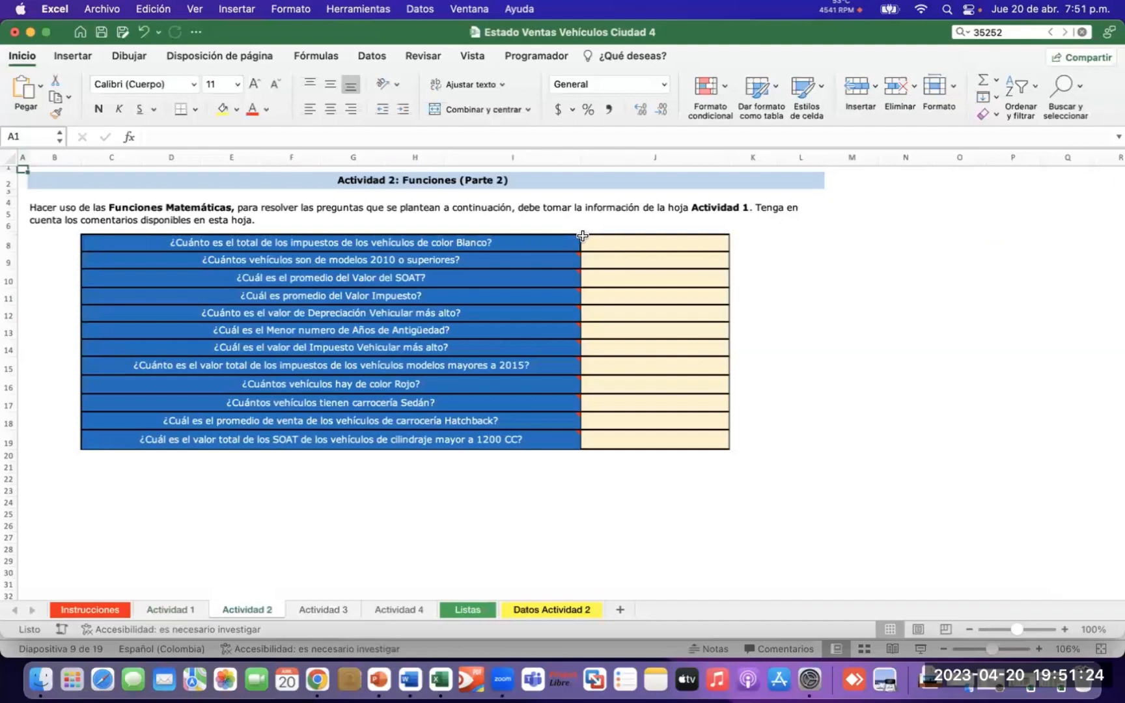
click(577, 259)
mouse_move(578, 237)
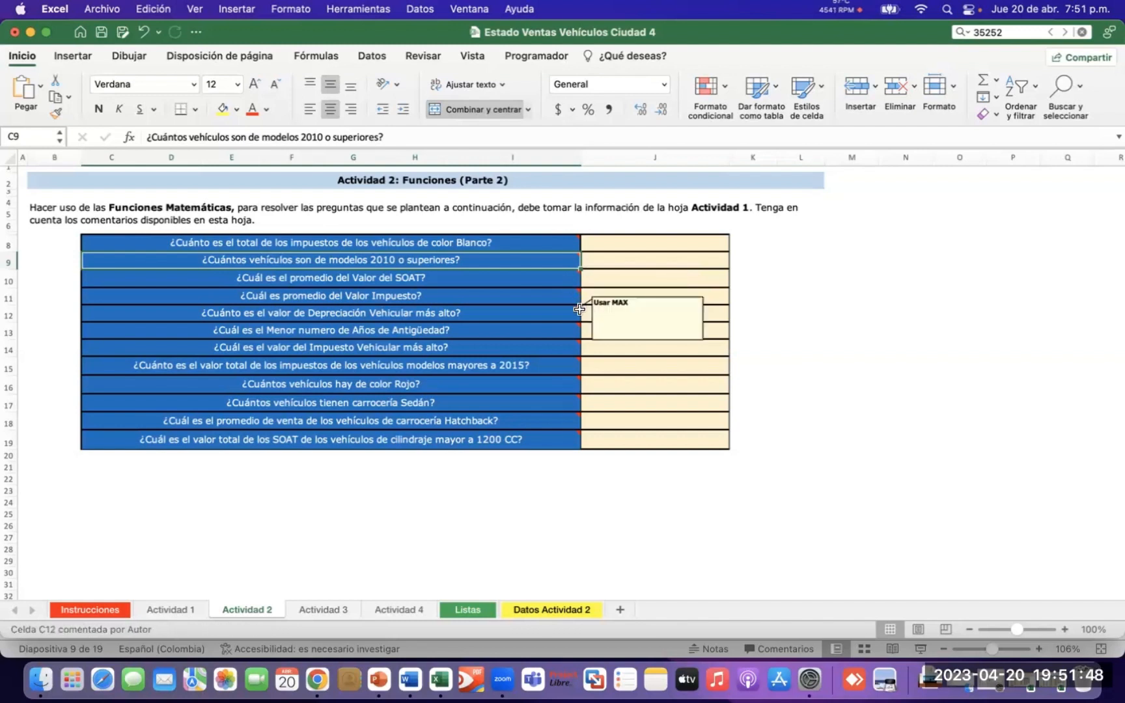
mouse_move(573, 332)
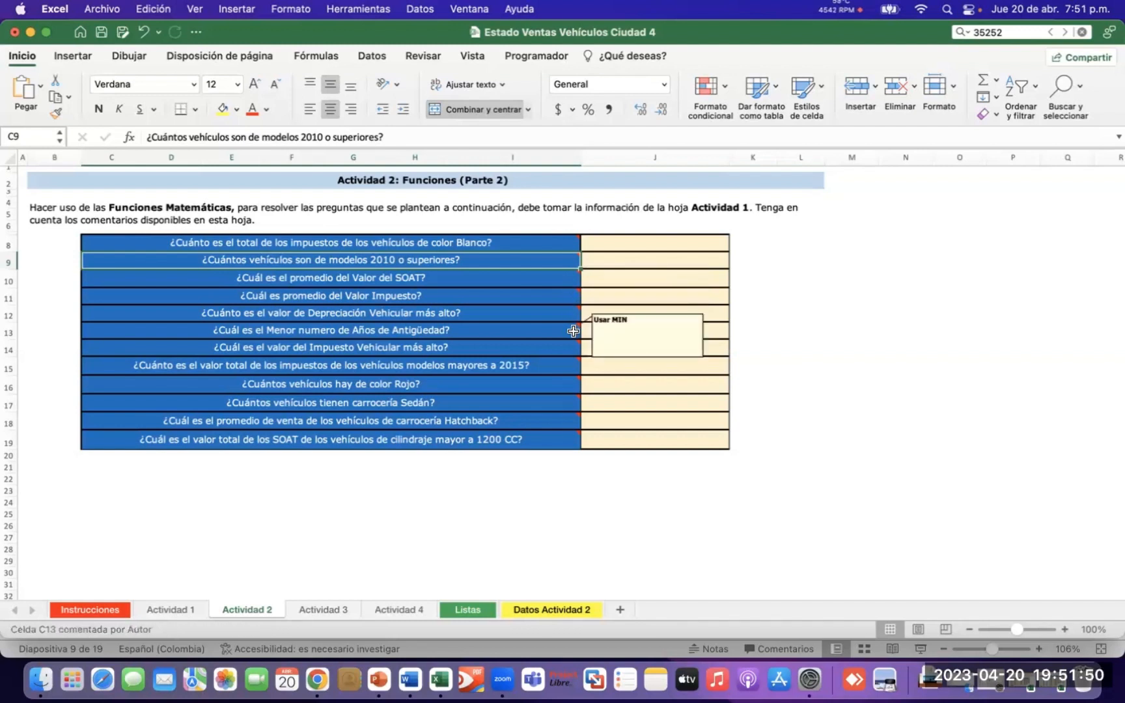
Try to fill the Marca BUSCARV formula in C6 of Actividad 1 down its column, and undo the change
click(170, 609)
scroll(131, 290, left, 5)
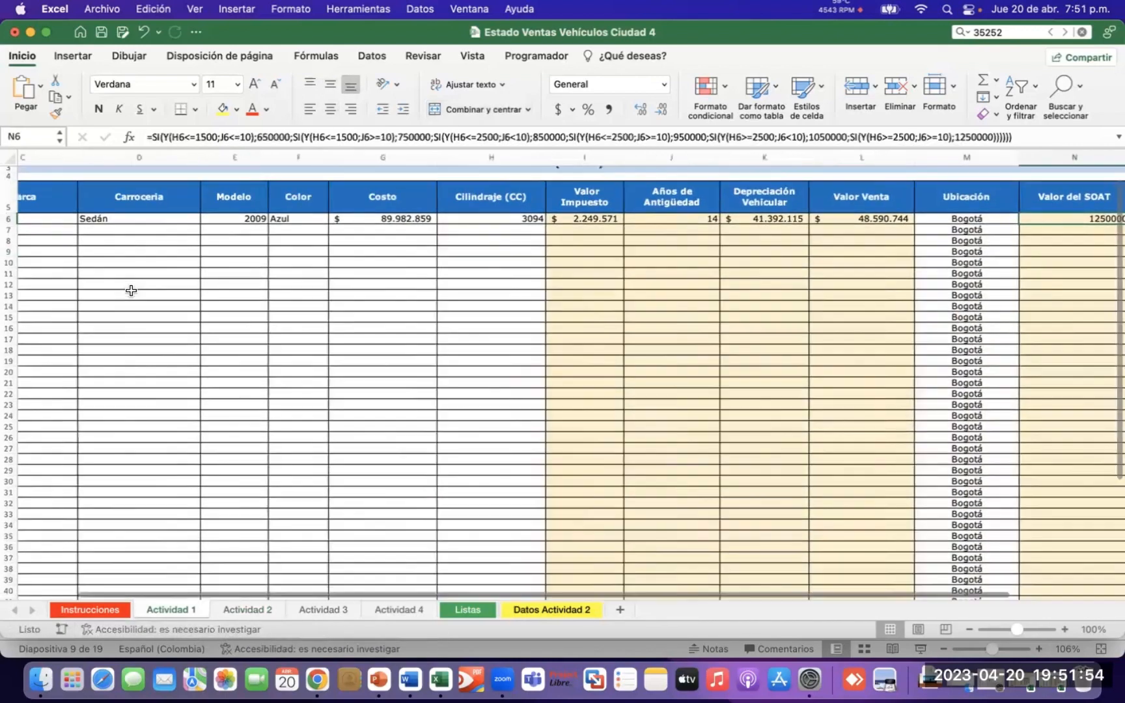
scroll(130, 291, down, 10)
scroll(131, 290, up, 10)
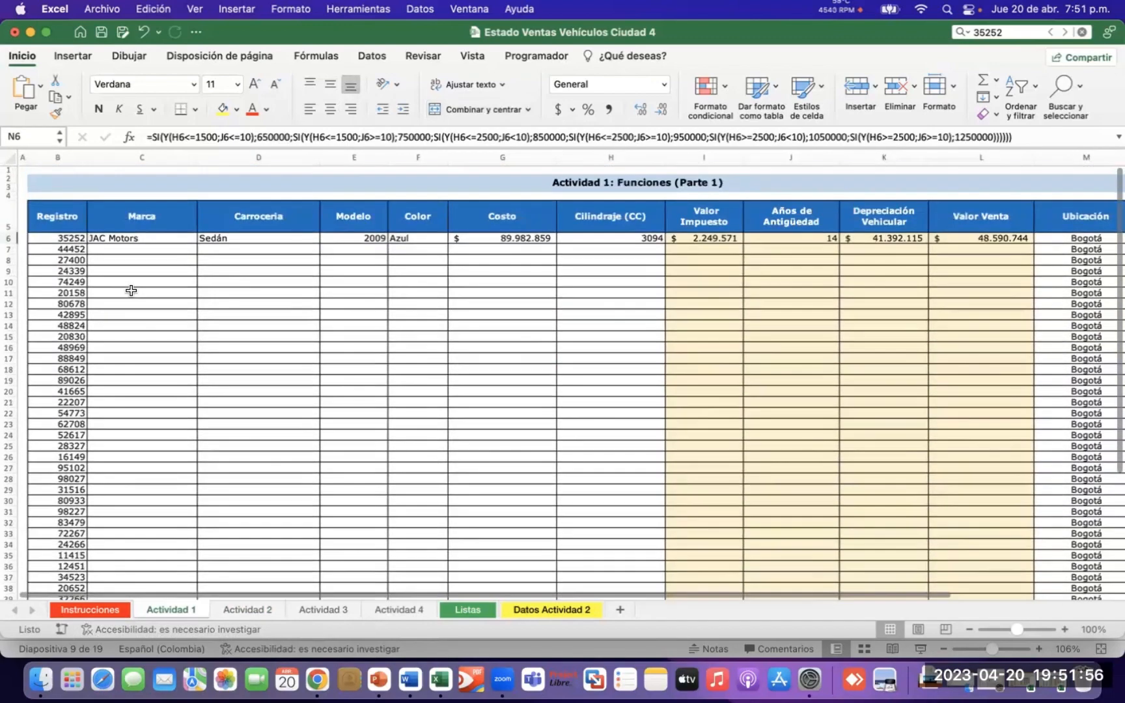
click(165, 239)
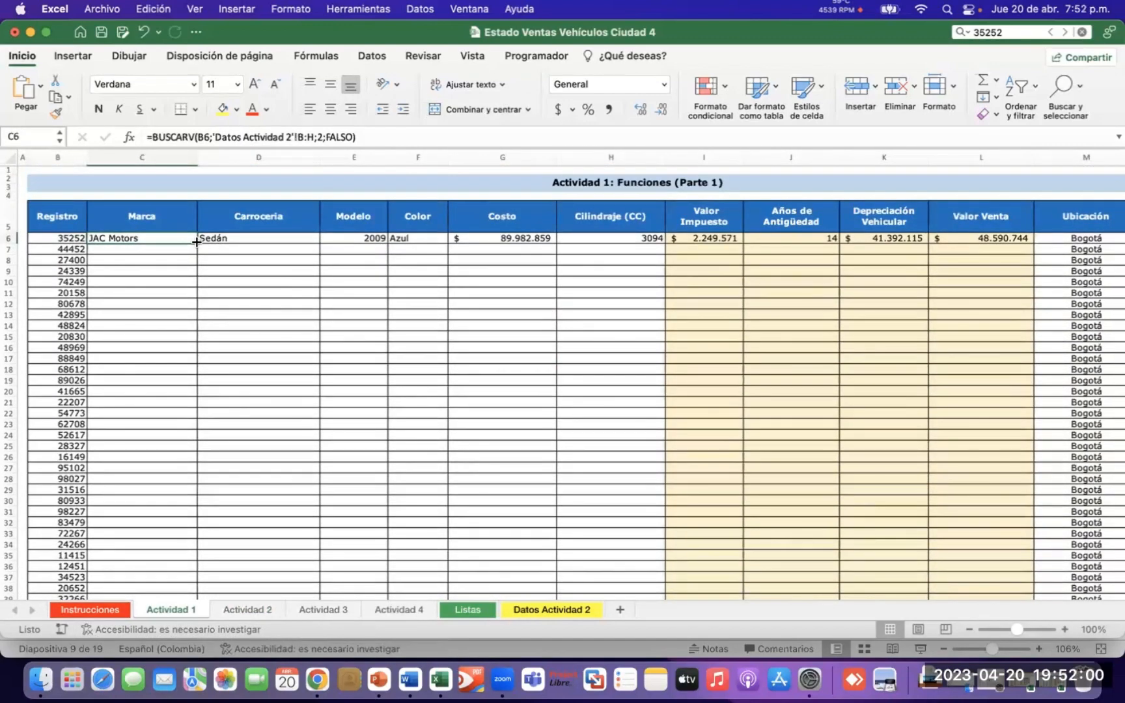
double_click(197, 241)
scroll(306, 403, down, 5)
scroll(310, 403, up, 5)
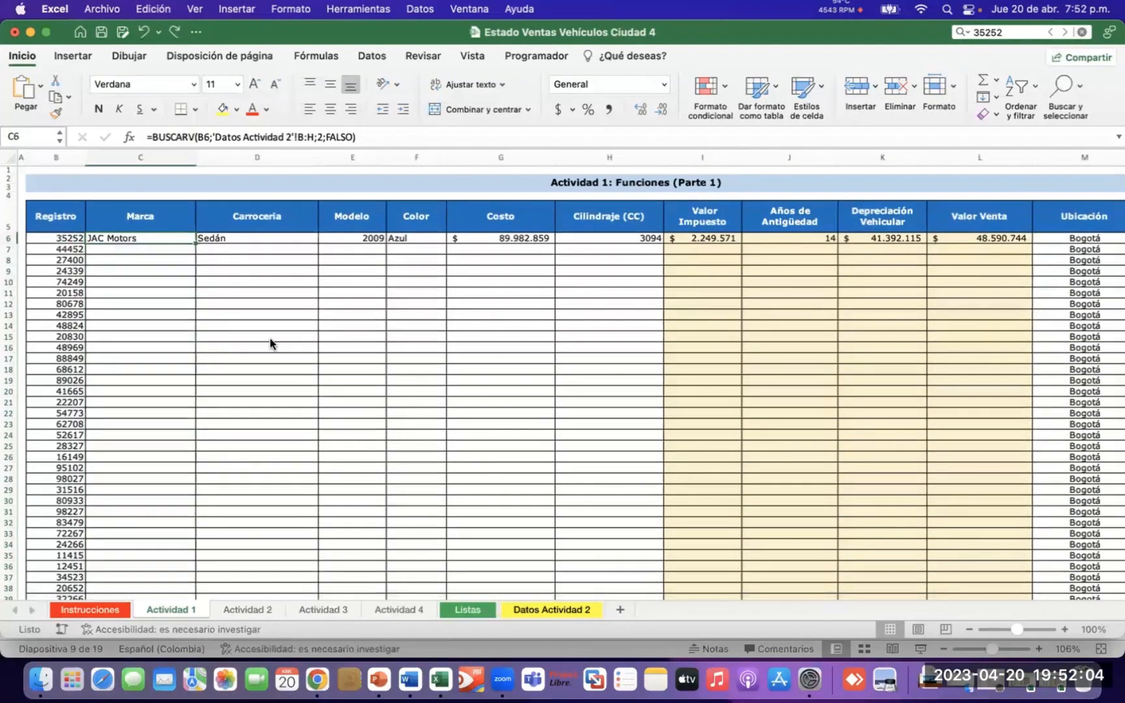
scroll(269, 337, right, 6)
scroll(270, 337, left, 6)
key(super+z)
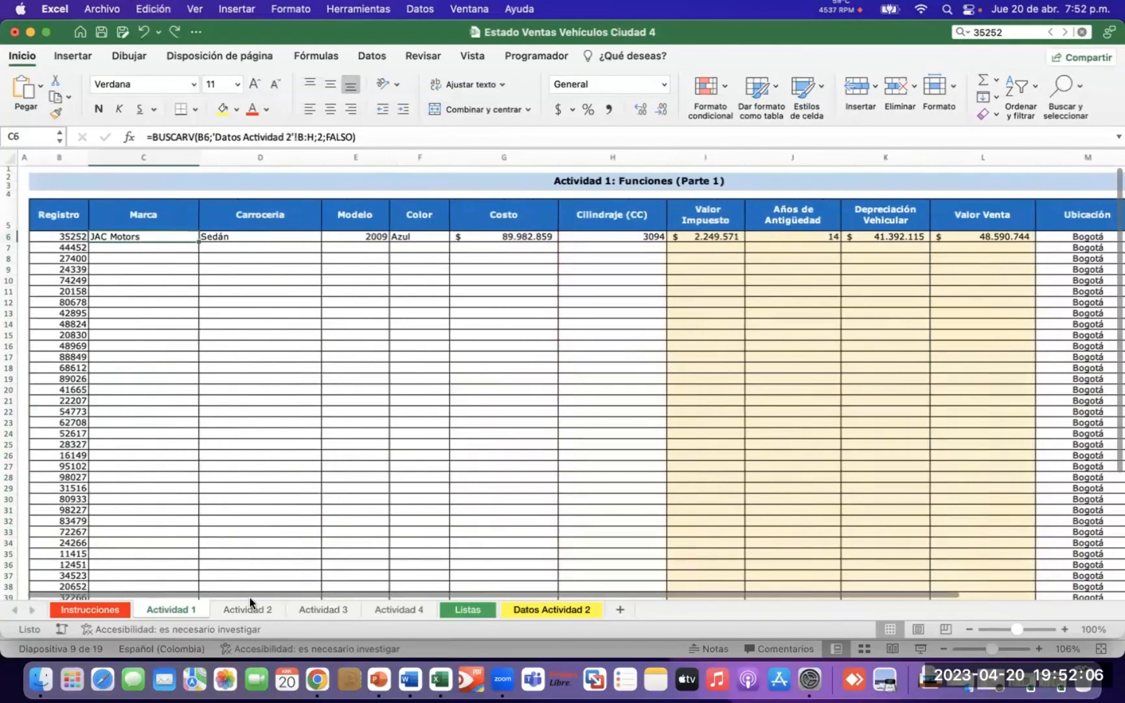
Start a SUMAR.SI formula in J8 of Actividad 2 for the total taxes of the white vehicles
key(ctrl+Page_Down)
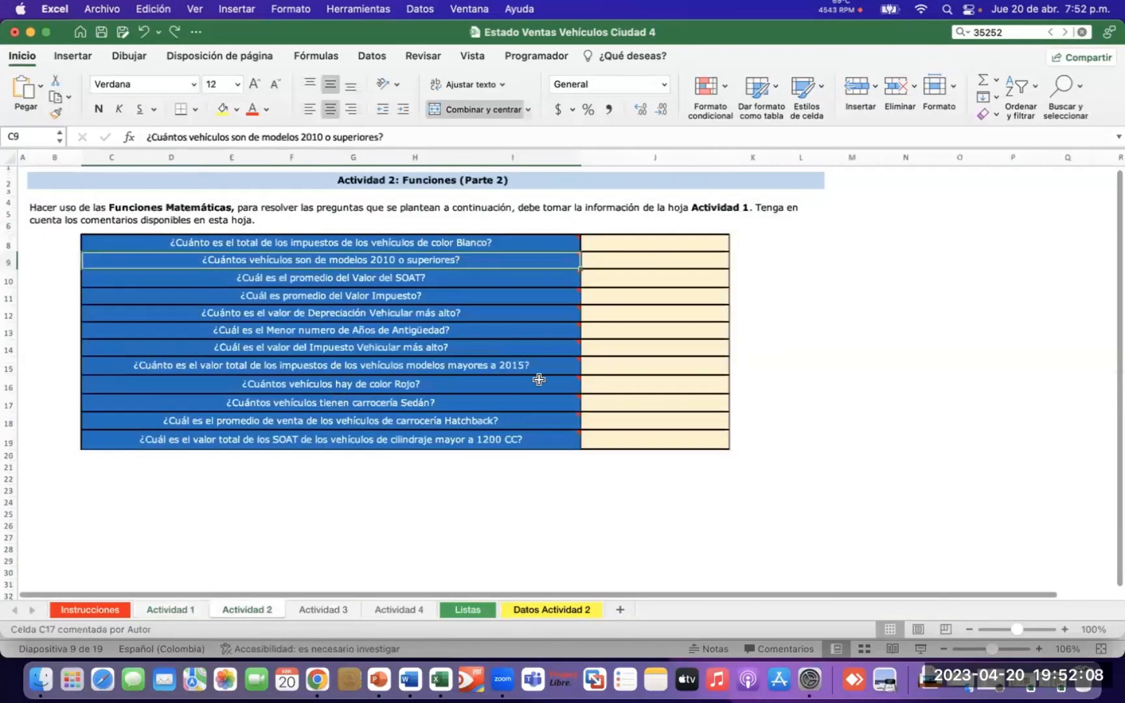
mouse_move(576, 432)
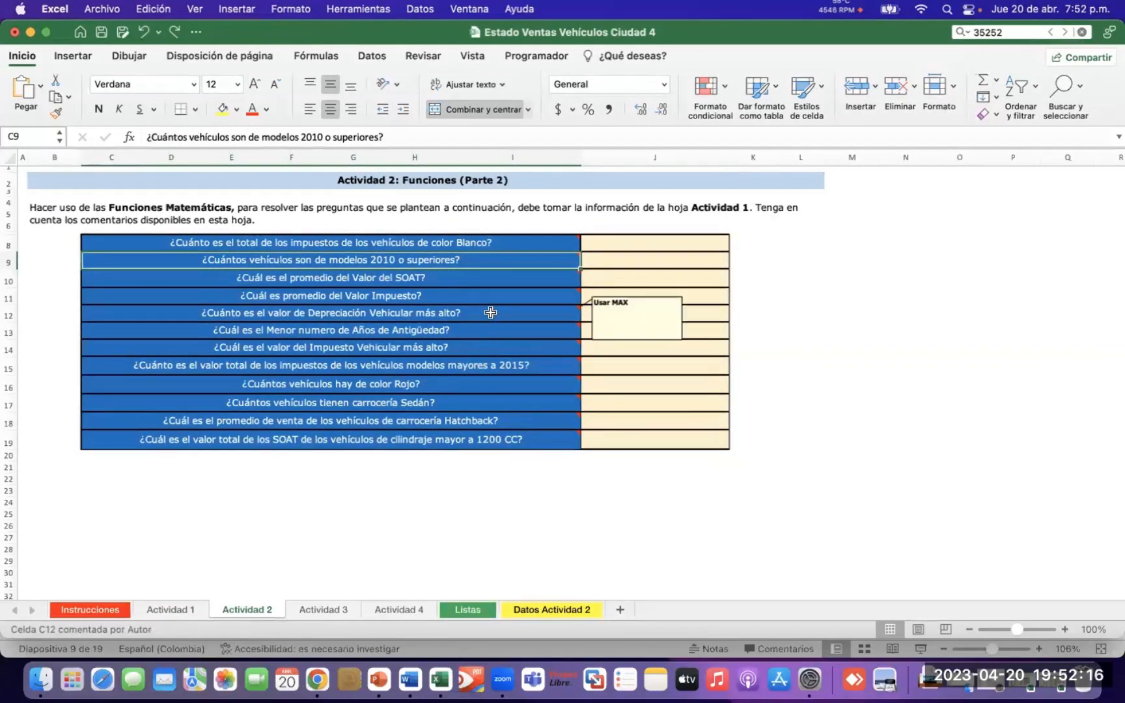
mouse_move(520, 250)
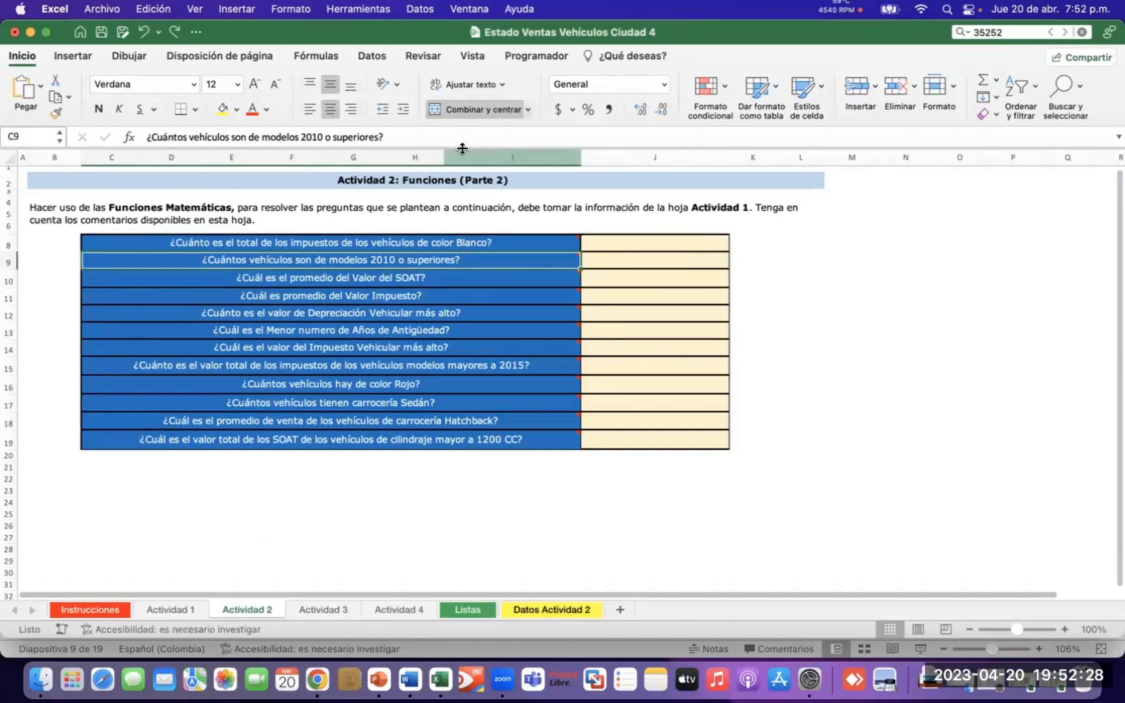
click(603, 242)
click(324, 135)
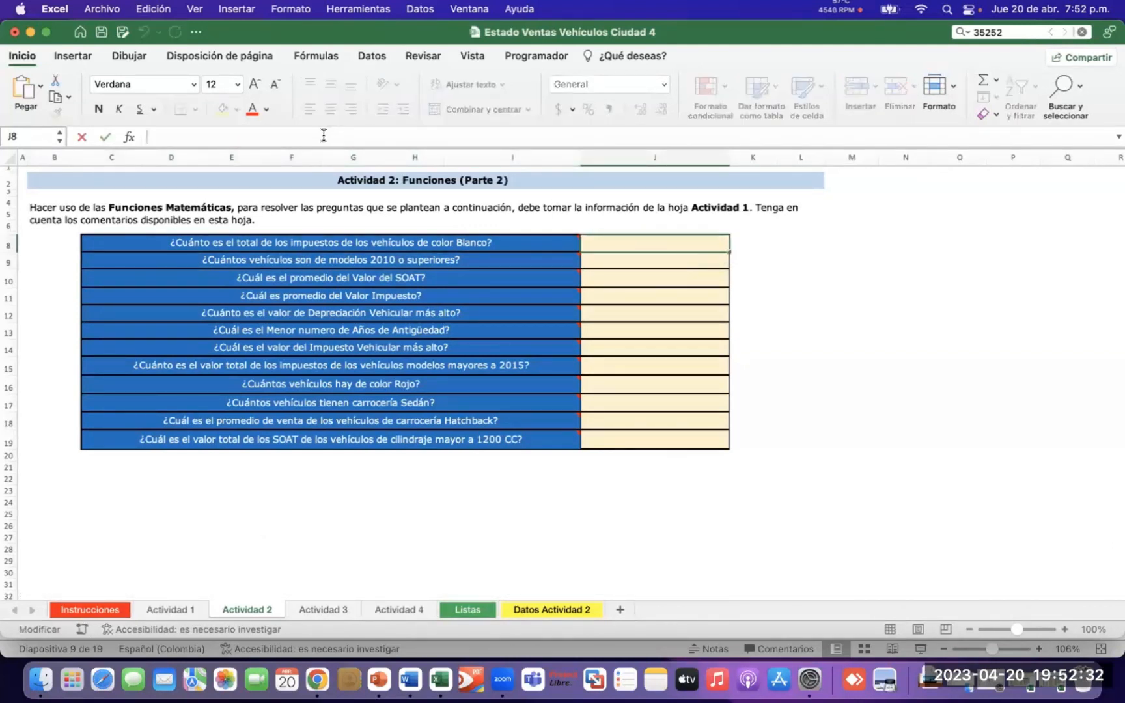
text(=)
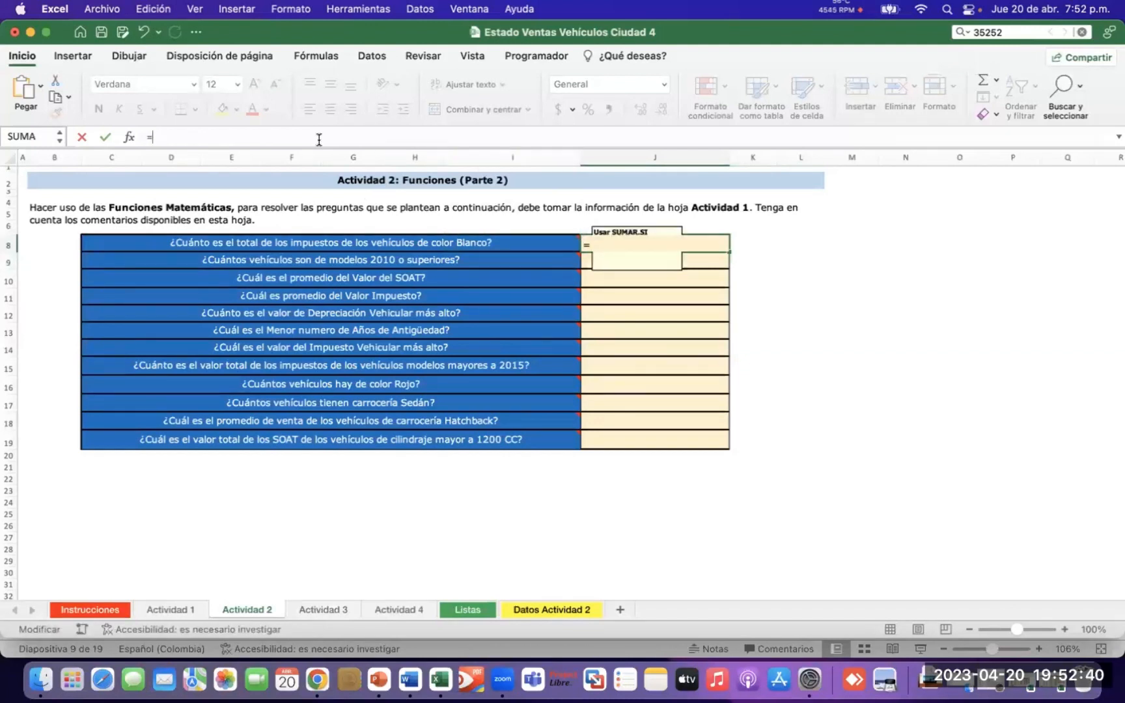
text(suma)
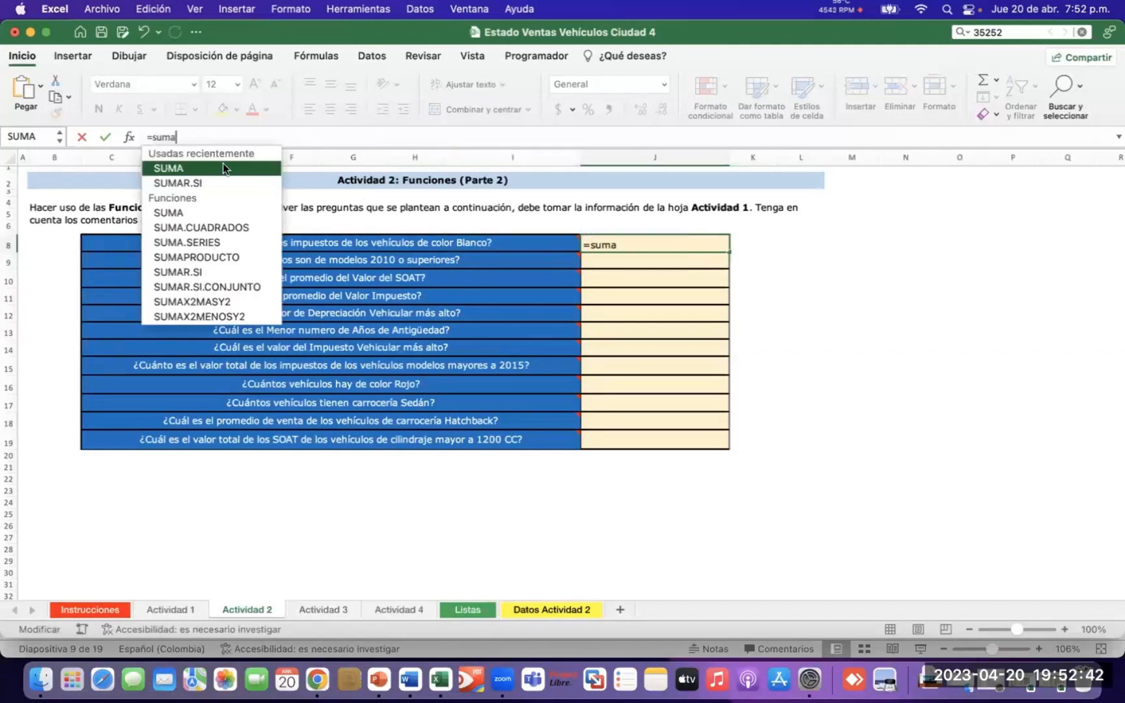
double_click(194, 183)
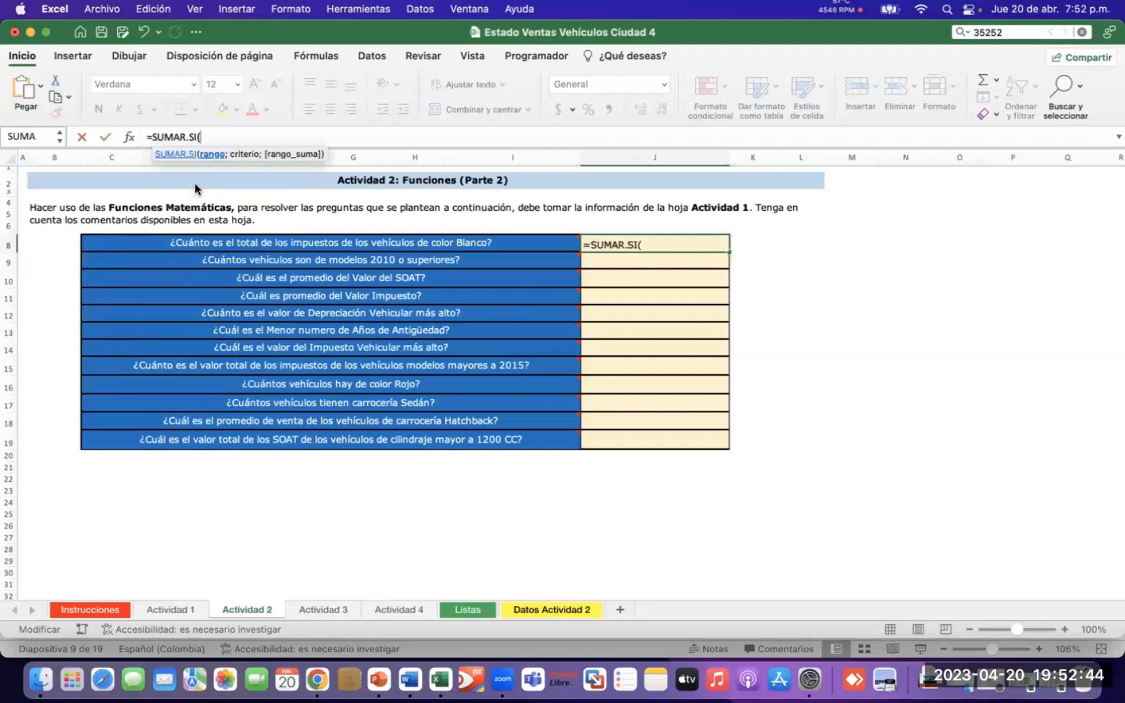
mouse_move(296, 242)
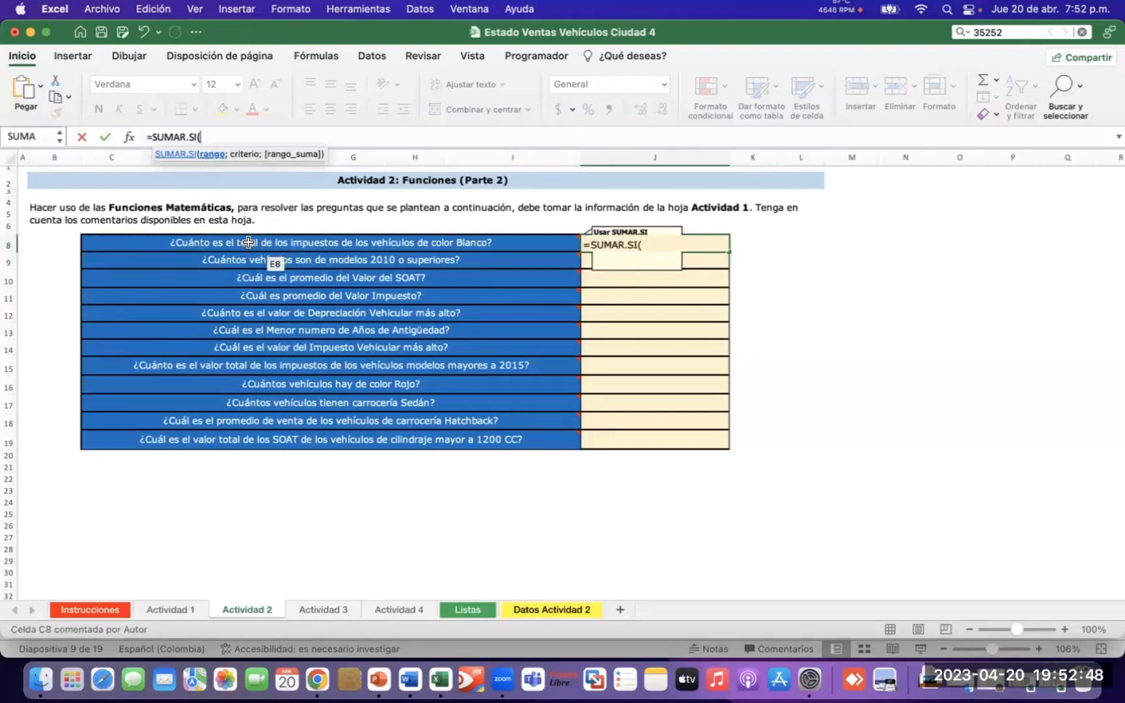
Set the range argument of the J8 SUMAR.SI formula to the Valor Impuesto cells I6:I55 of Actividad 1
click(159, 611)
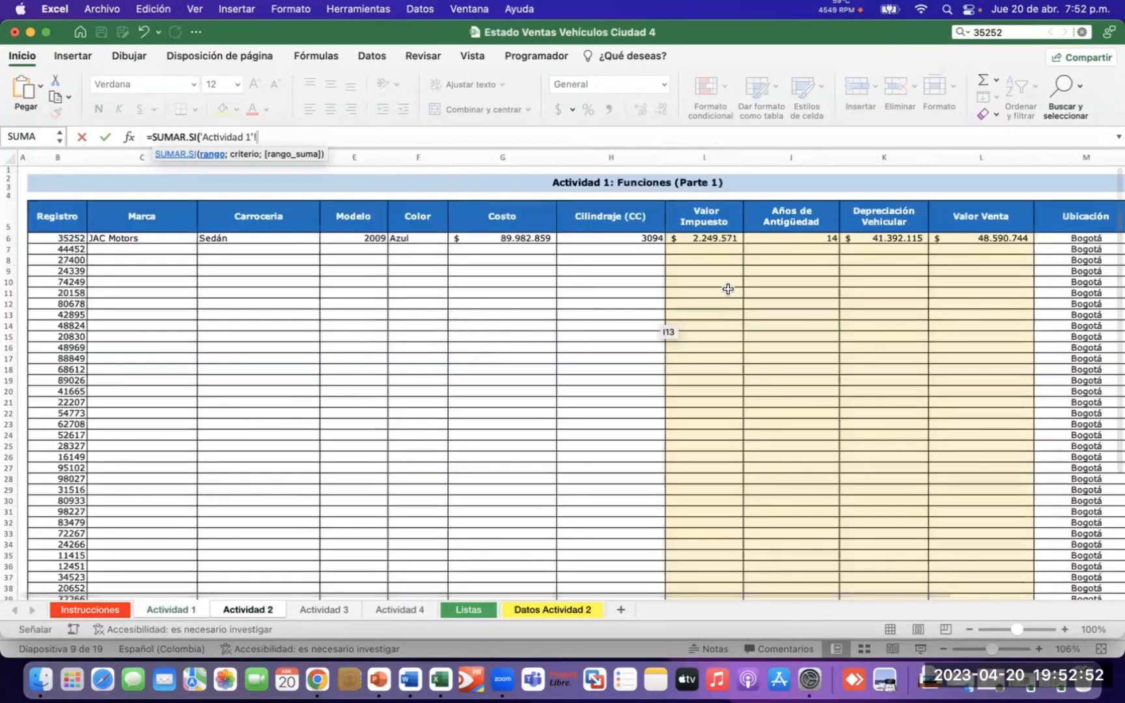
click(711, 239)
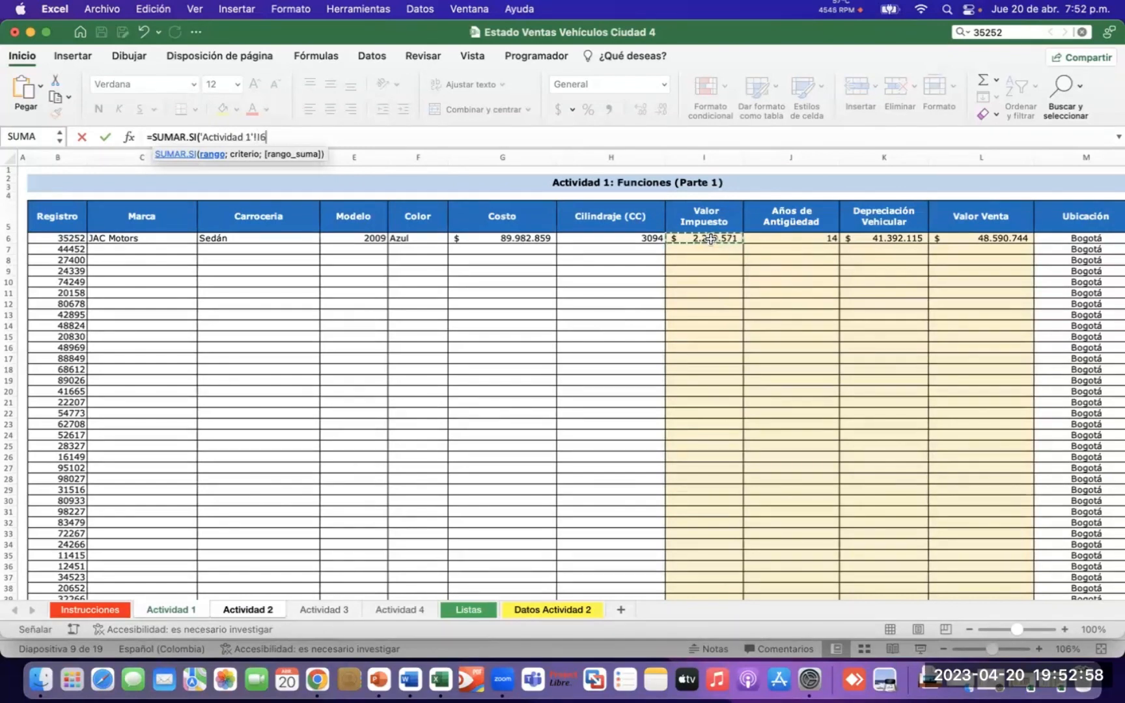
key(super+shift+Down)
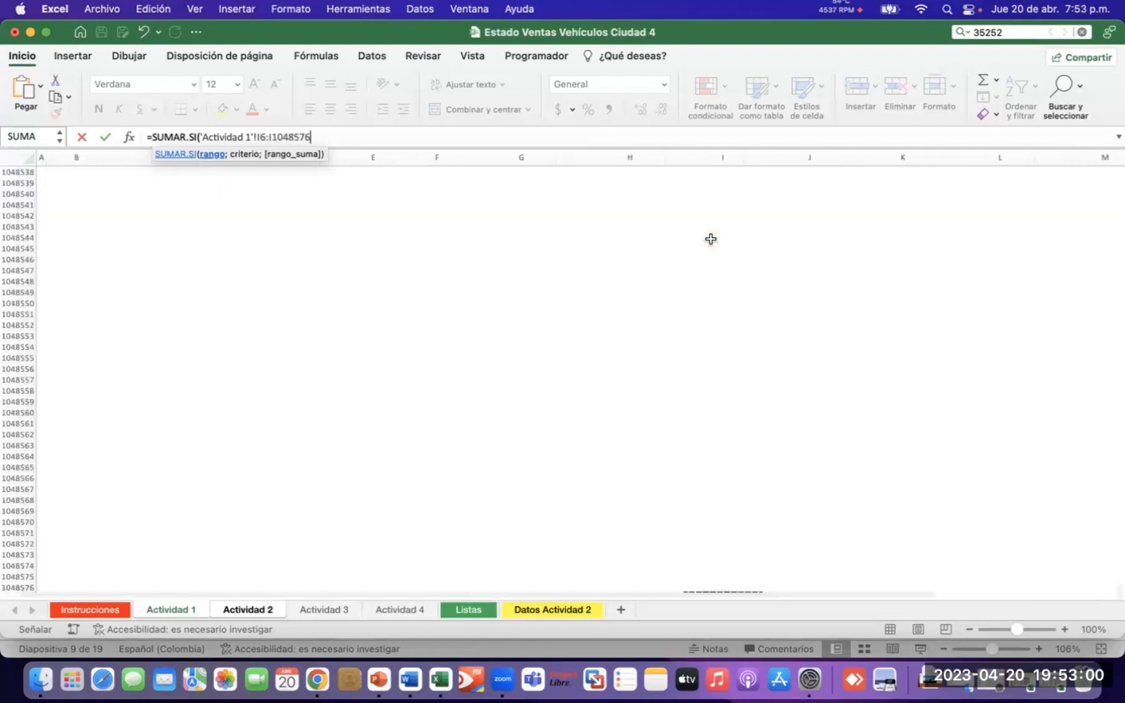
key(super+shift+Up)
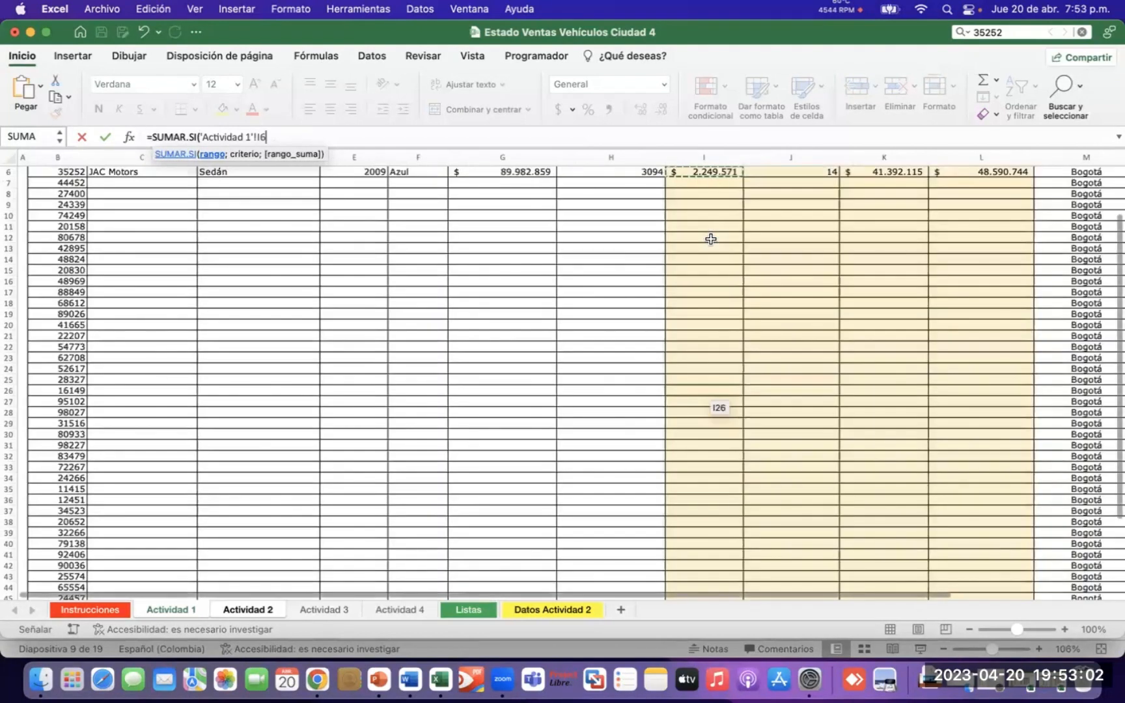
key(shift+Down)
key(shift+Down)
key(shift+Down)
key(shift+Down)
key(shift+Down)
key(shift+Down)
key(shift+Down)
key(shift+Down)
key(shift+Down)
key(shift+Down)
key(shift+Down)
key(shift+Down)
key(shift+Down)
key(shift+Down)
key(shift+Down)
key(shift+Down)
key(shift+Down)
key(shift+Down)
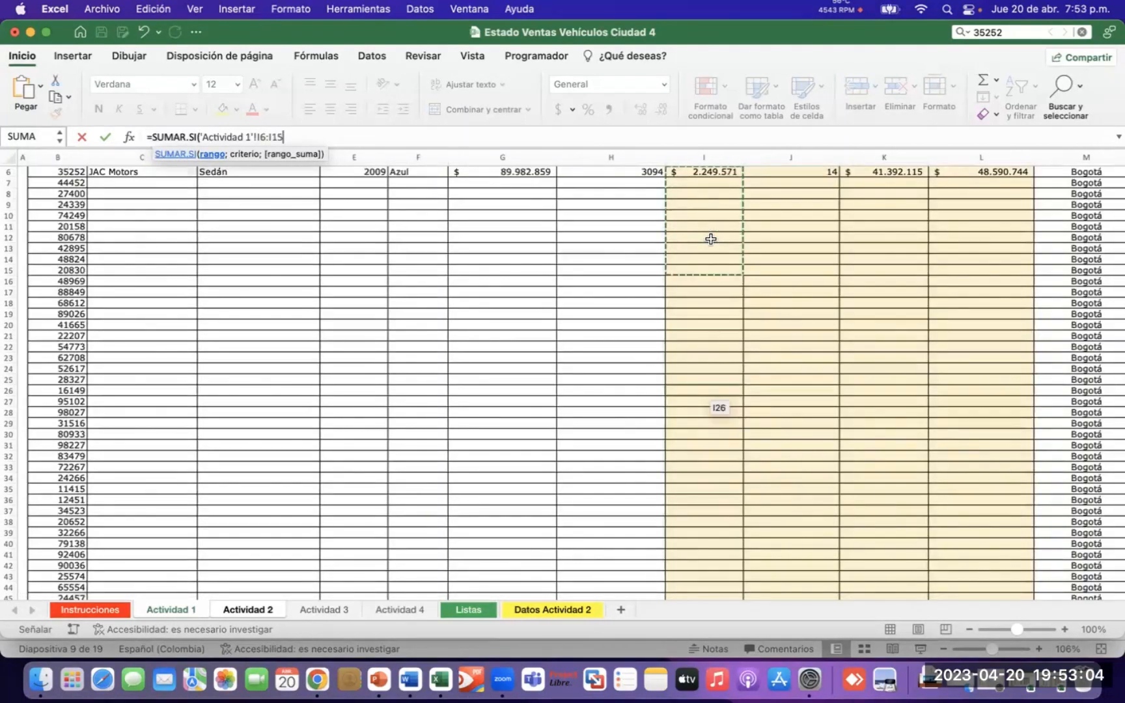
key(shift+Down)
key(shift+Down)
key(shift+Down)
key(shift+Down)
key(shift+Down)
key(shift+Down)
key(shift+Down)
key(shift+Down)
key(shift+Down)
key(shift+Down)
key(shift+Down)
key(shift+Down)
key(shift+Down)
key(shift+Down)
key(shift+Down)
key(shift+Down)
key(shift+Down)
key(shift+Down)
key(shift+Down)
key(shift+Down)
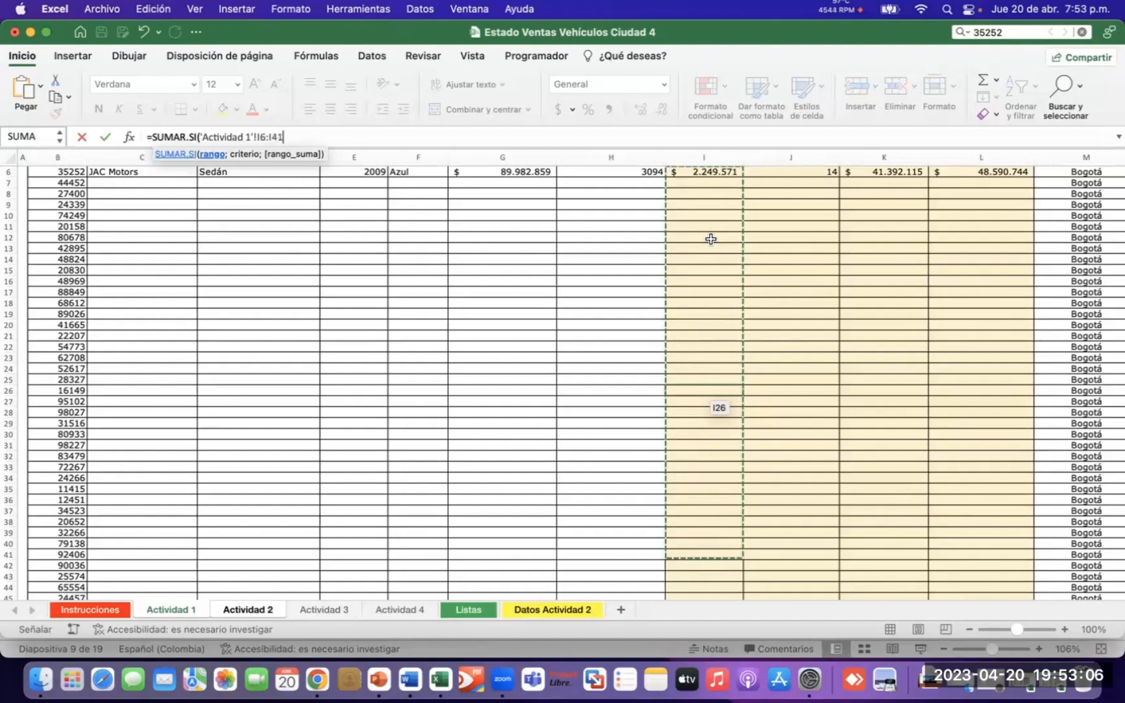
key(shift+Down)
key(shift+Down)
key(shift+Down)
key(shift+Down)
key(shift+Down)
key(shift+Down)
key(shift+Down)
key(shift+Down)
key(shift+Down)
key(shift+Down)
key(shift+Down)
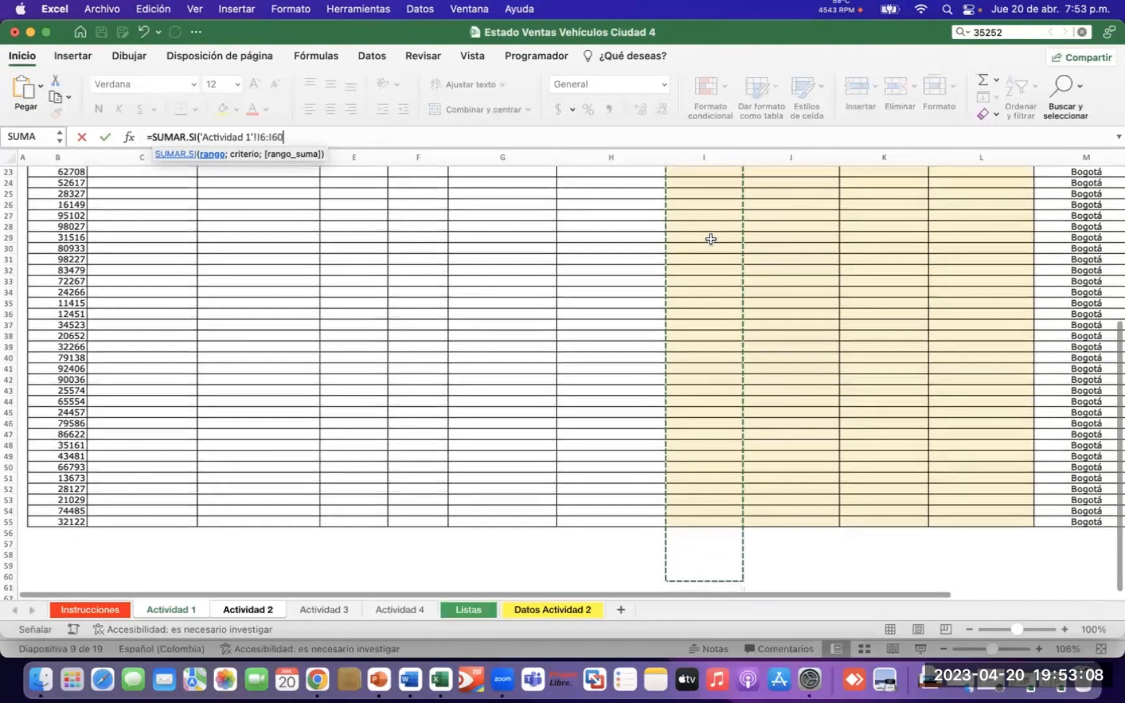
key(shift+Up)
key(shift+Up)
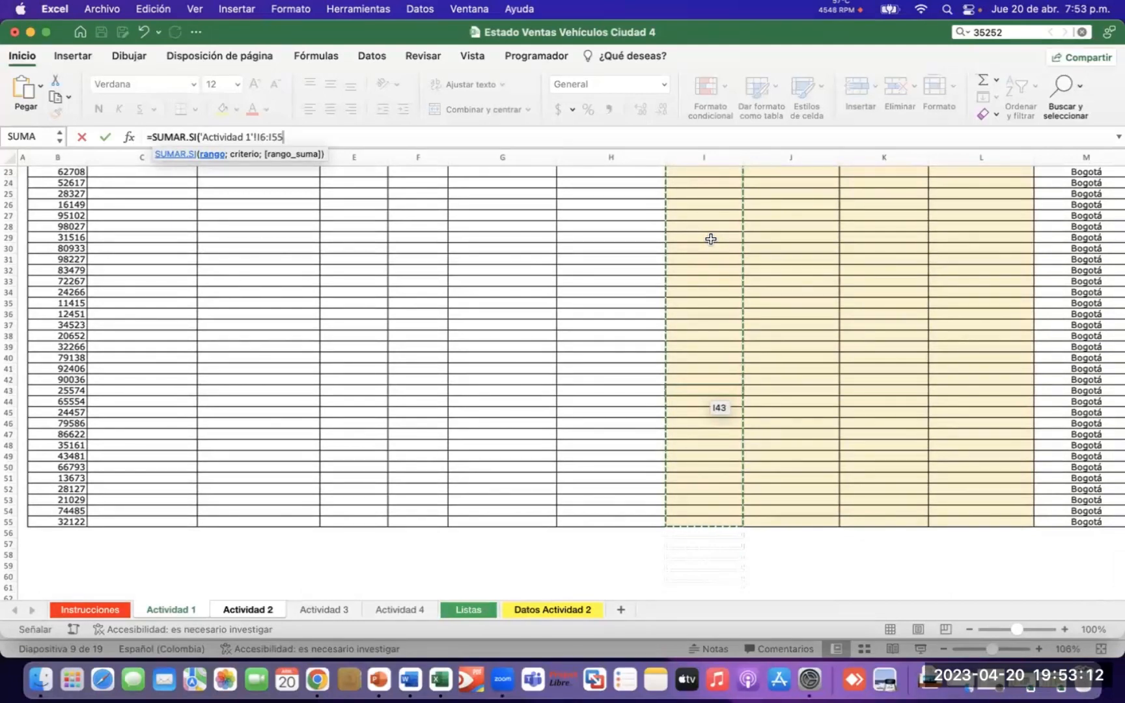
text(;)
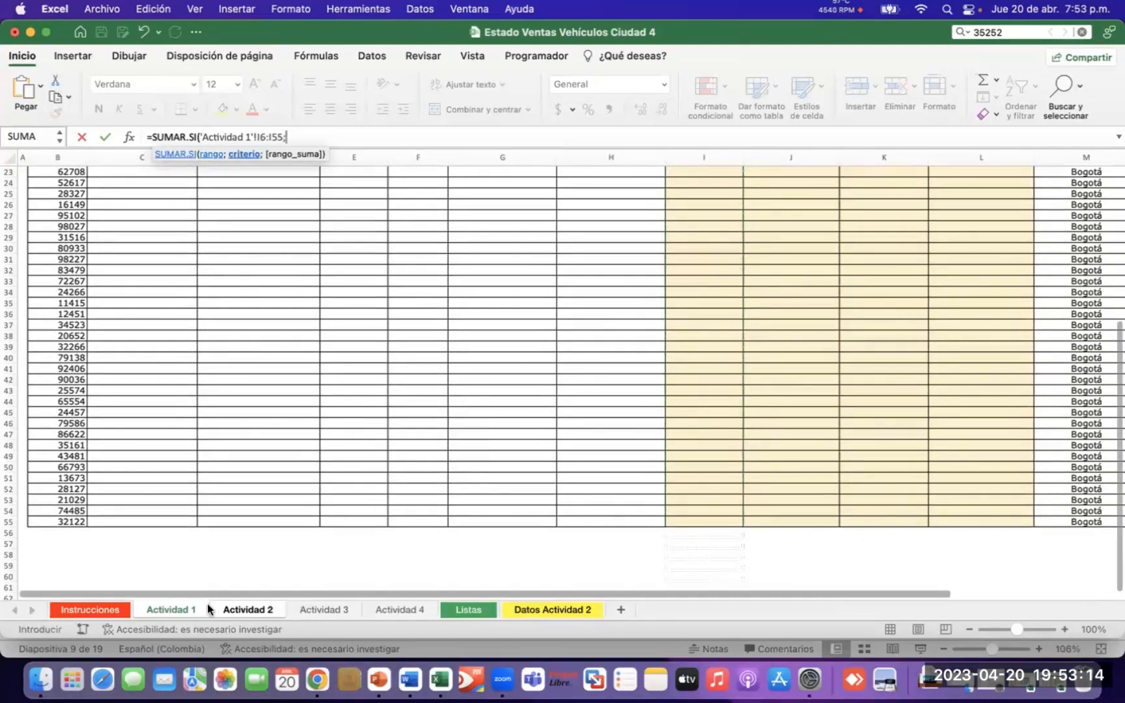
Try to add the criterion and sum range to the J8 formula by referencing the Actividad 2 and Actividad 1 sheets
click(239, 607)
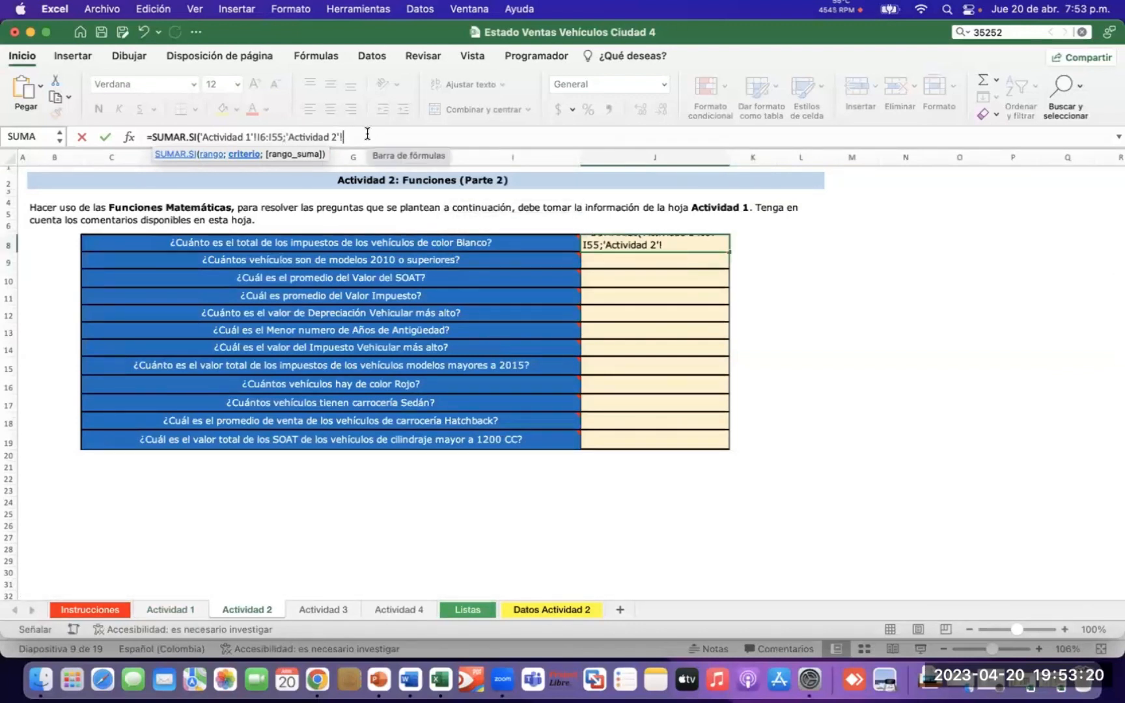
text(;)
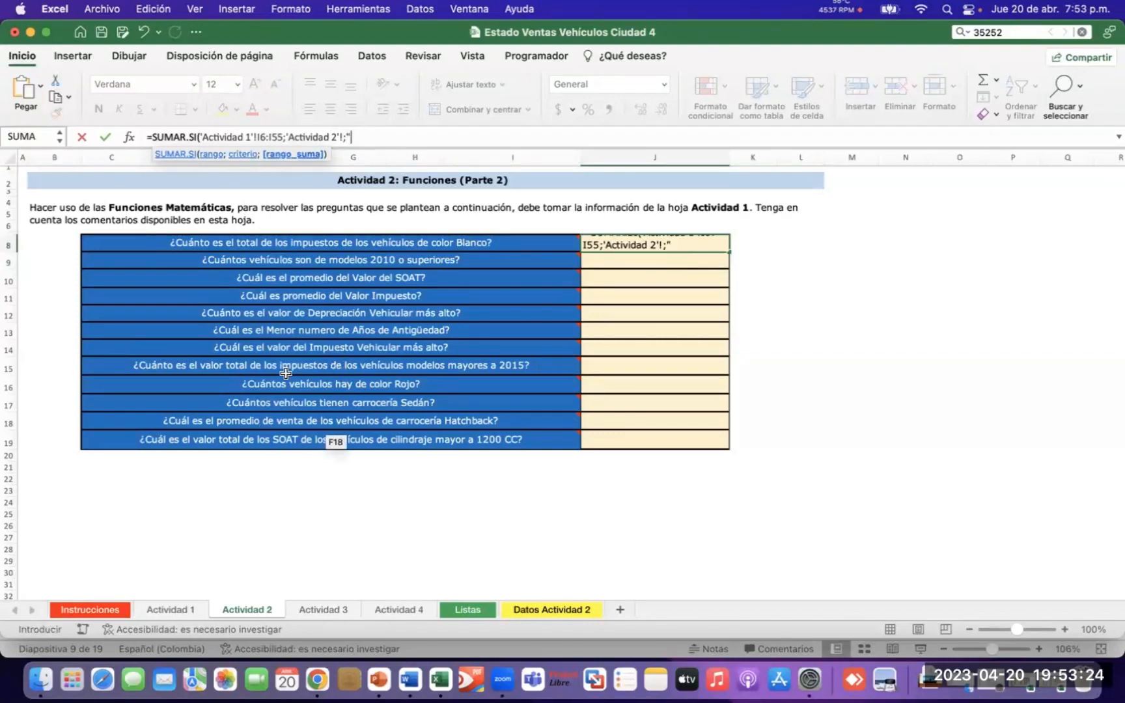
click(163, 609)
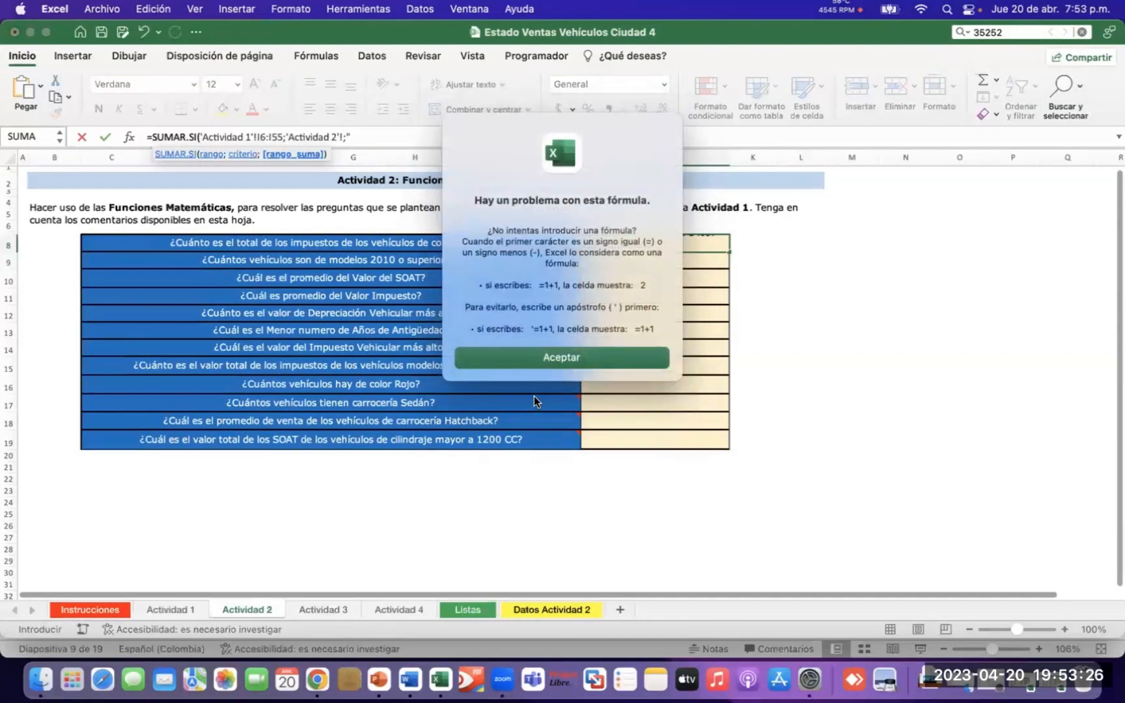
click(557, 357)
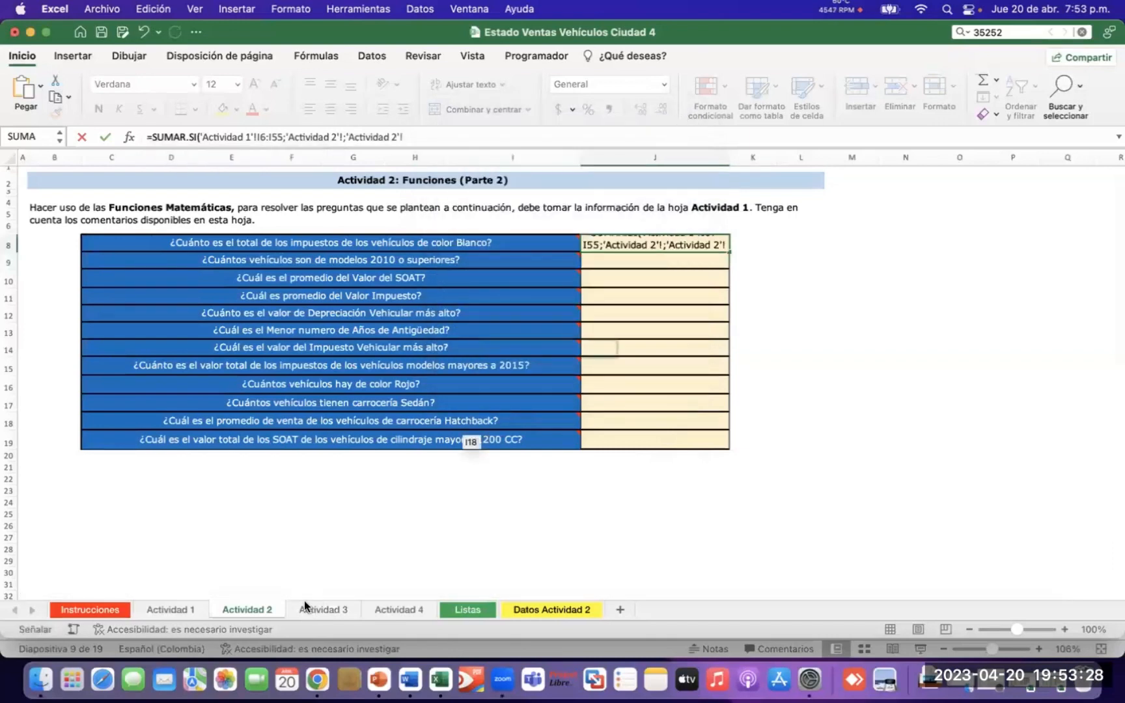
click(150, 611)
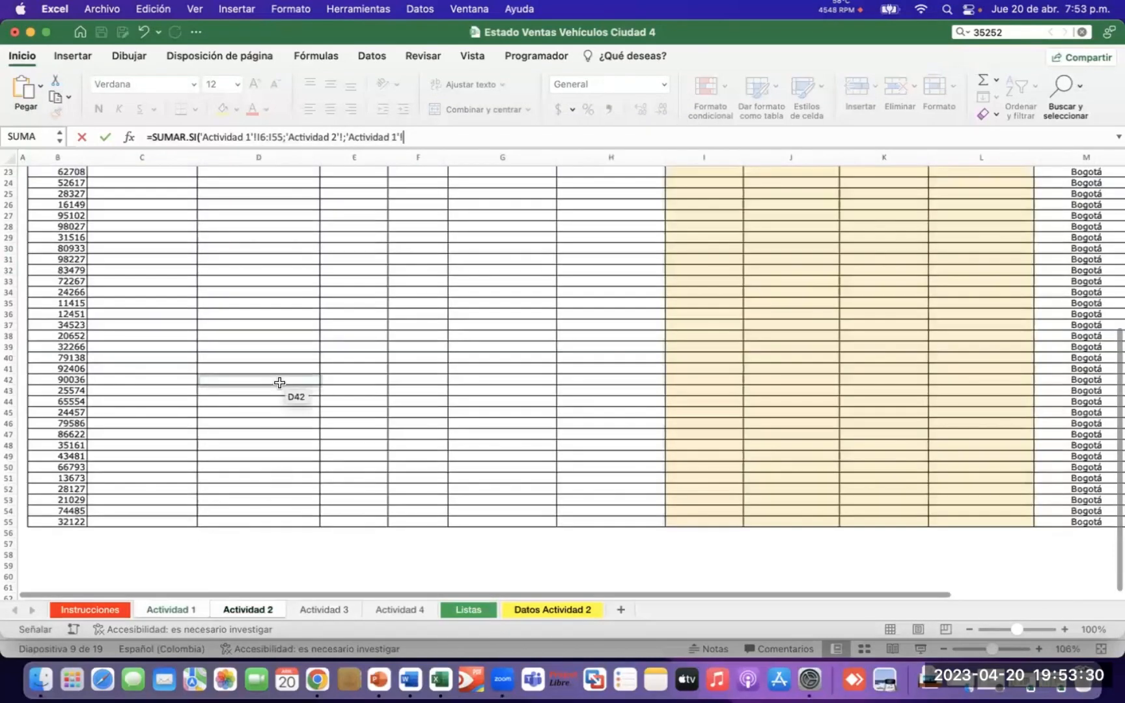
scroll(276, 382, up, 10)
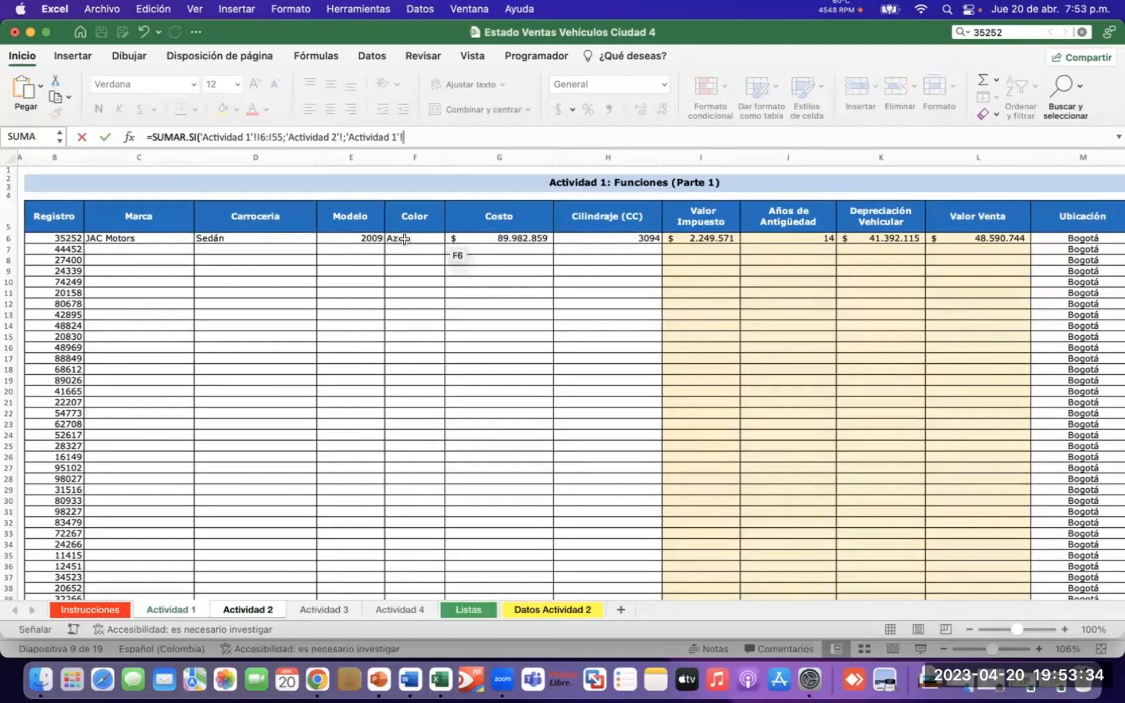
click(233, 606)
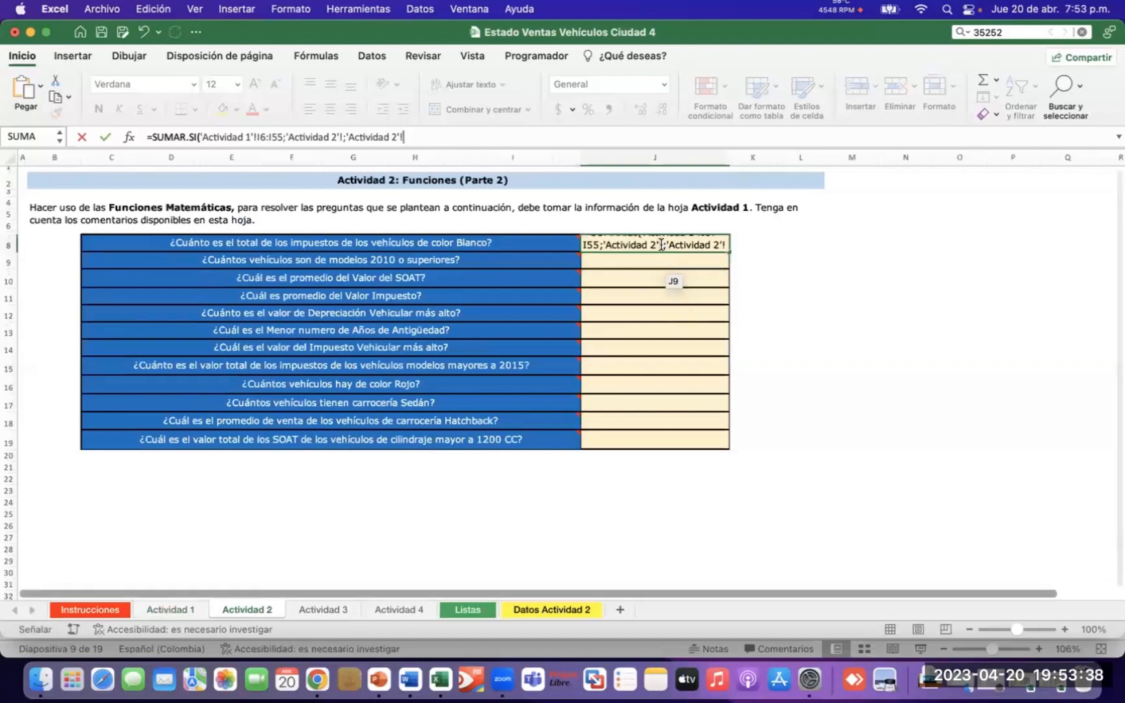
Delete all arguments from the J8 formula in Actividad 2 and restart it as an empty SUMAR.SI function
click(420, 137)
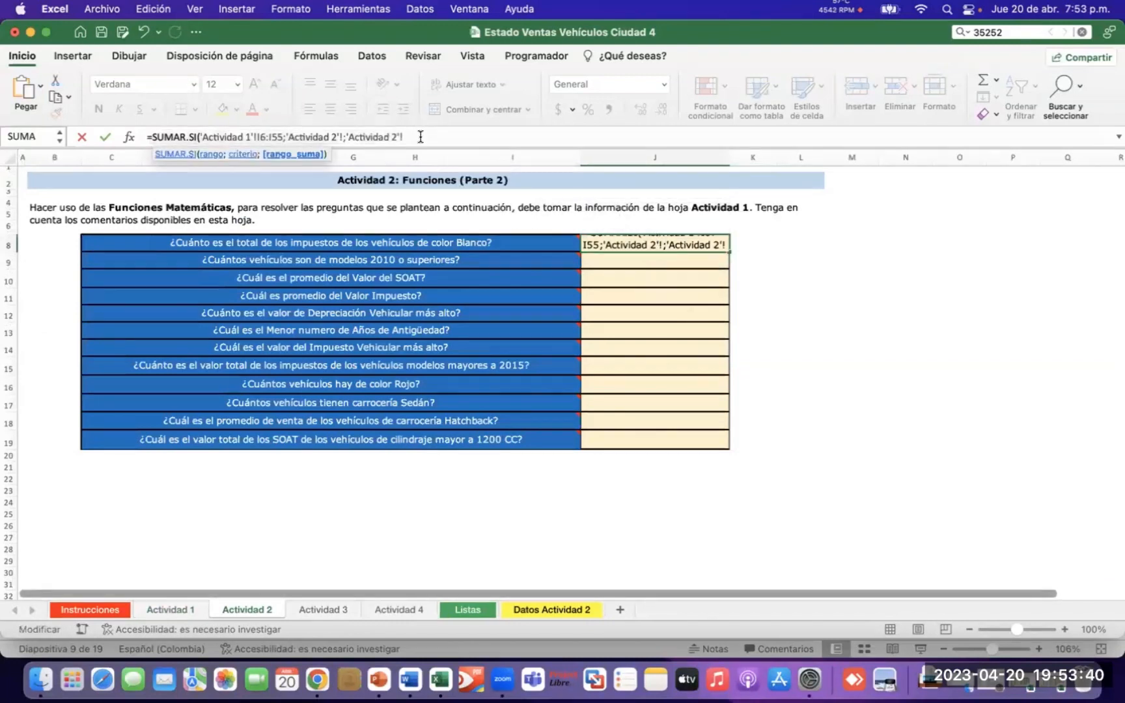
key(BackSpace)
key(BackSpace)
key(BackSpace)
key(BackSpace)
key(BackSpace)
key(BackSpace)
key(BackSpace)
key(BackSpace)
key(BackSpace)
key(BackSpace)
key(BackSpace)
key(BackSpace)
key(BackSpace)
key(BackSpace)
key(BackSpace)
key(BackSpace)
key(BackSpace)
key(BackSpace)
key(BackSpace)
key(BackSpace)
key(BackSpace)
key(BackSpace)
key(BackSpace)
key(BackSpace)
key(BackSpace)
key(BackSpace)
key(BackSpace)
key(BackSpace)
key(BackSpace)
key(BackSpace)
key(BackSpace)
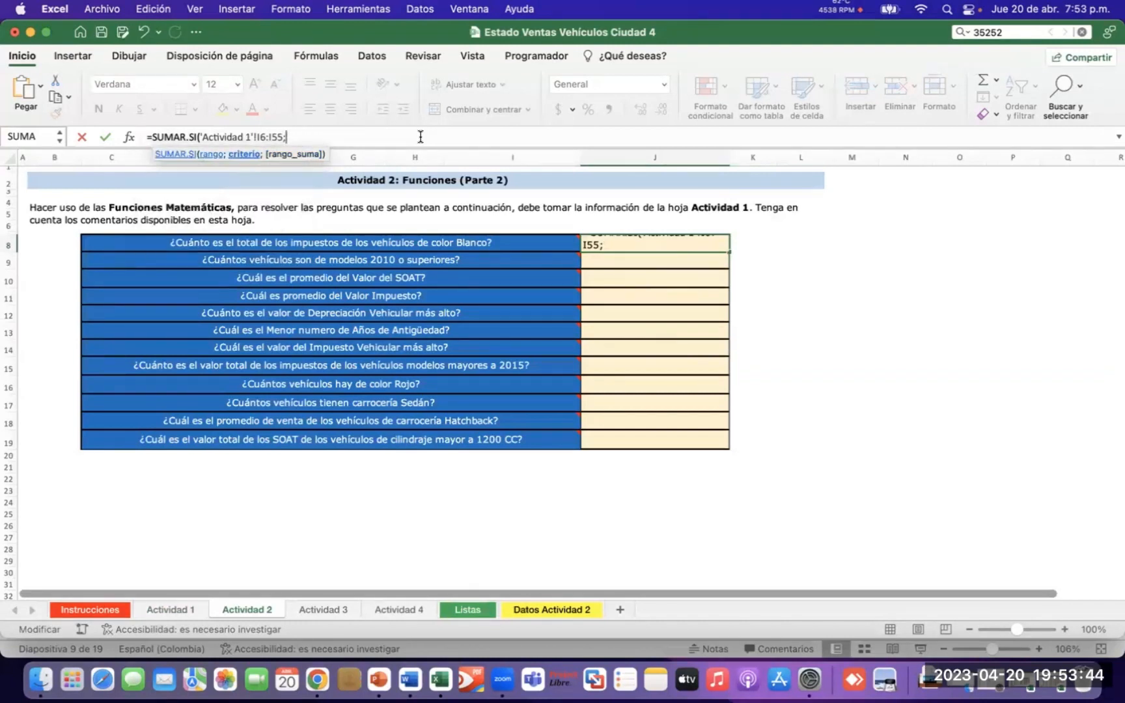
key(BackSpace)
key(BackSpace)
key(BackSpace)
key(BackSpace)
key(BackSpace)
key(BackSpace)
key(BackSpace)
key(BackSpace)
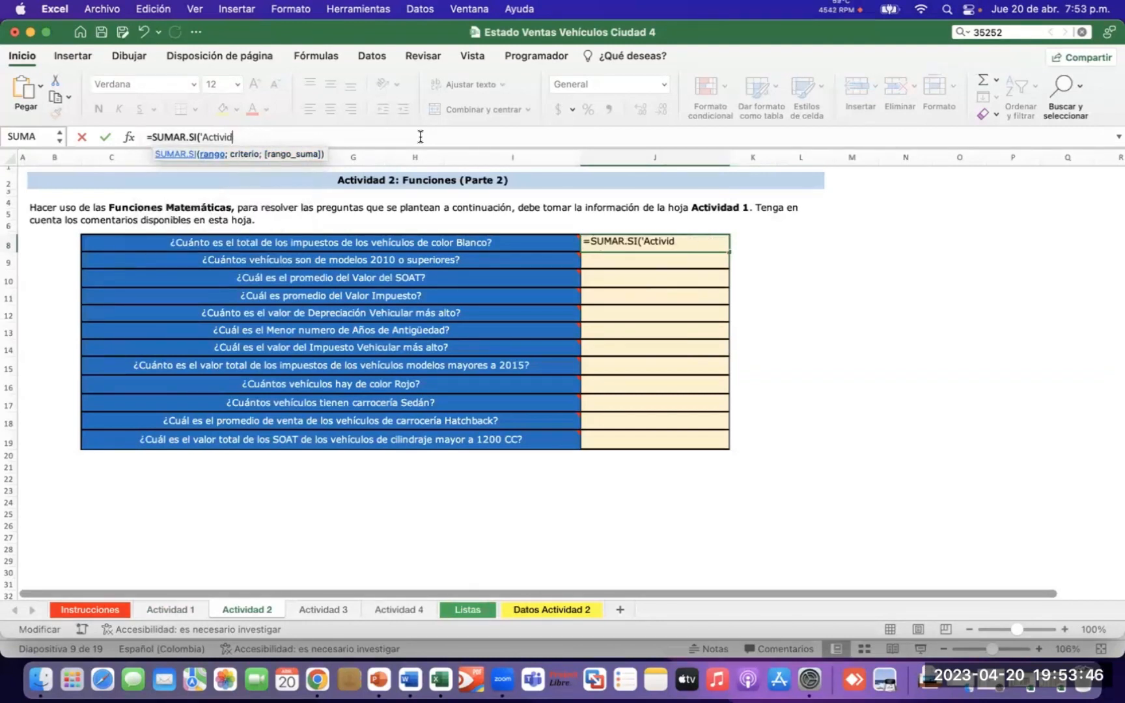
key(BackSpace)
key(BackSpace)
key(BackSpace)
key(BackSpace)
key(BackSpace)
key(BackSpace)
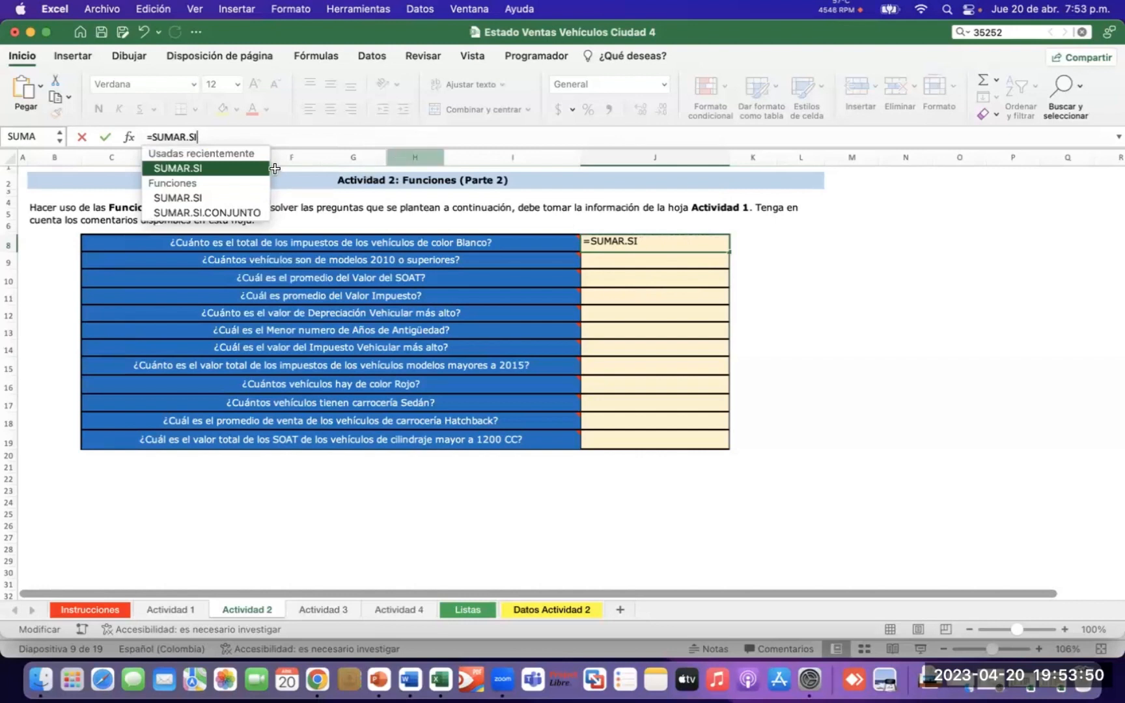
double_click(177, 167)
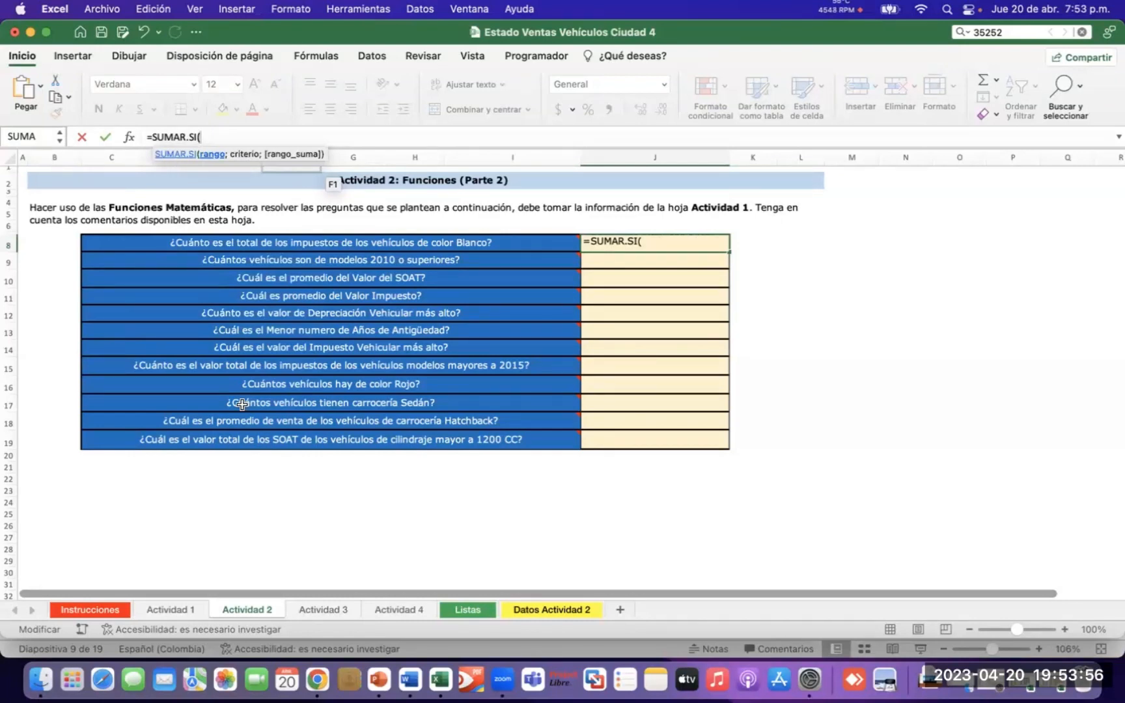
click(171, 609)
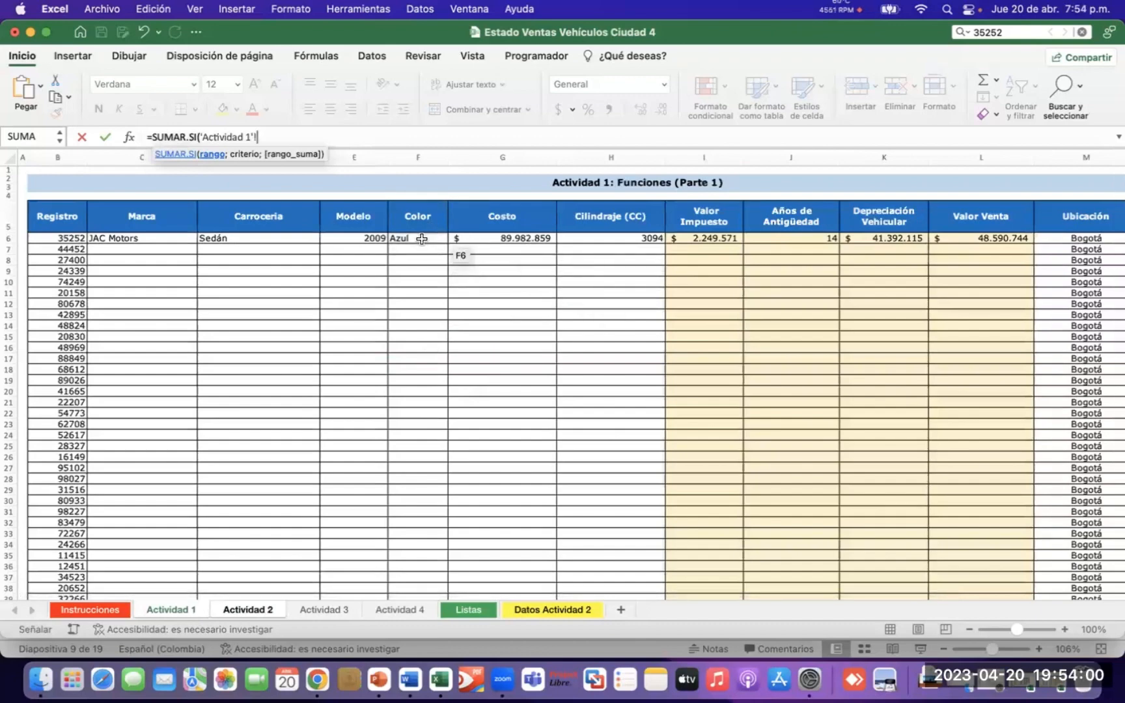
scroll(419, 394, down, 6)
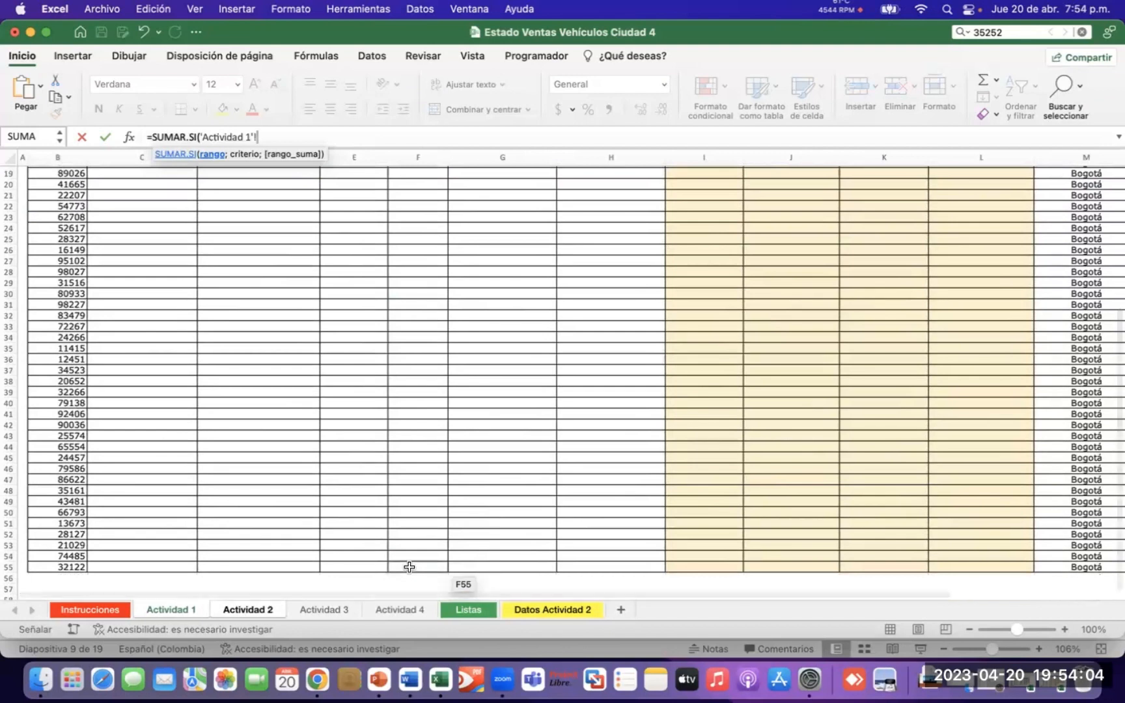
click(247, 610)
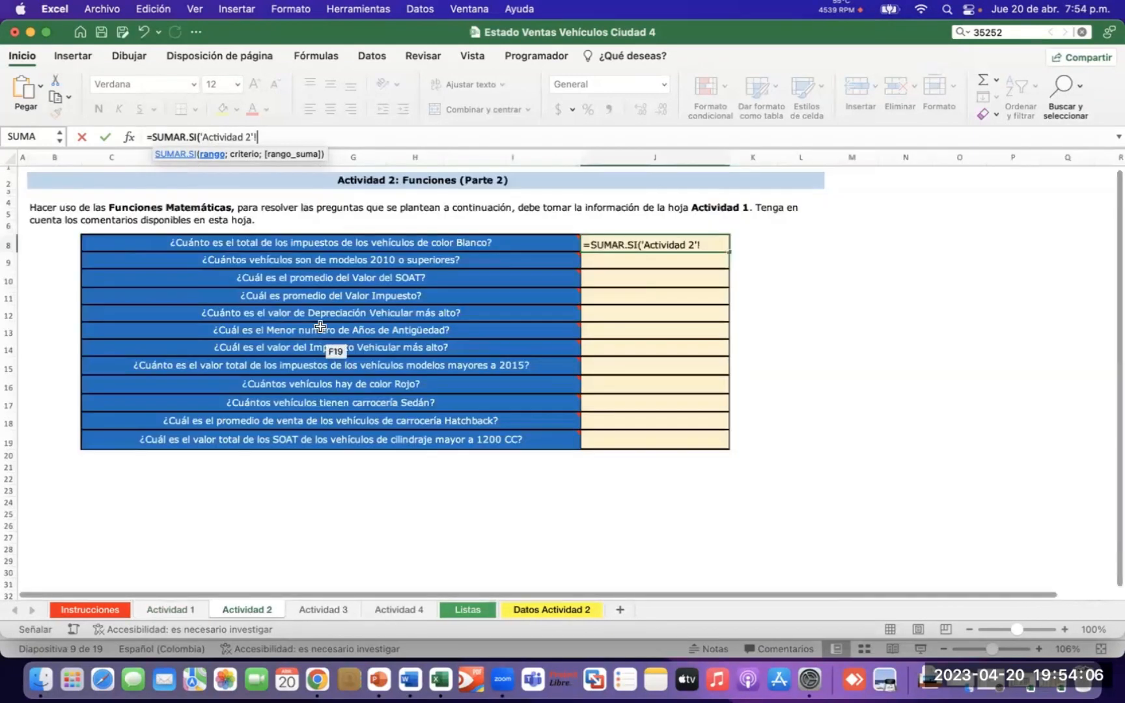
click(269, 136)
key(BackSpace)
key(BackSpace)
key(BackSpace)
key(BackSpace)
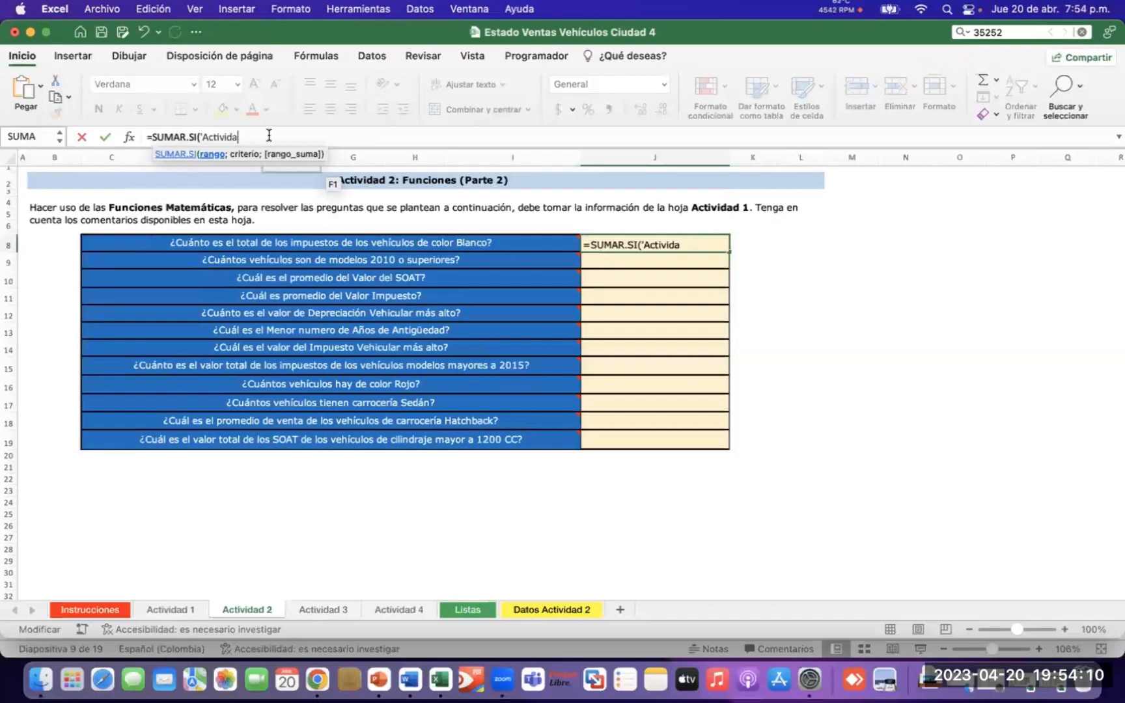
key(BackSpace)
key(BackSpace)
key(BackSpace)
key(BackSpace)
key(BackSpace)
key(BackSpace)
key(BackSpace)
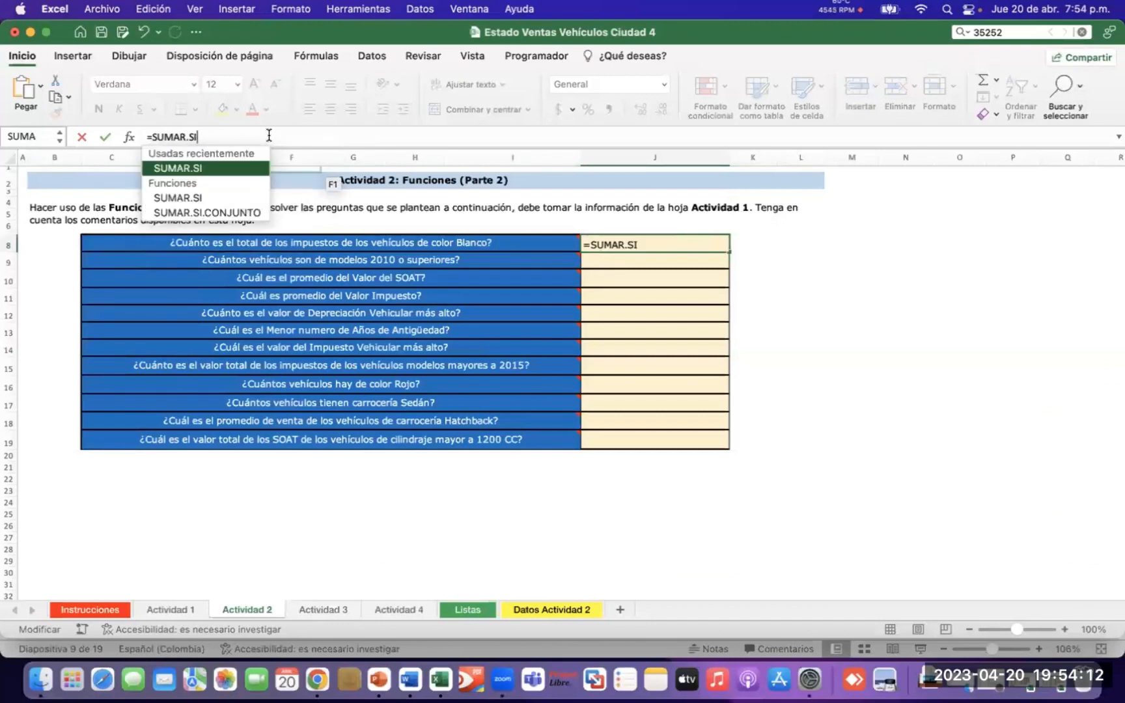
double_click(178, 168)
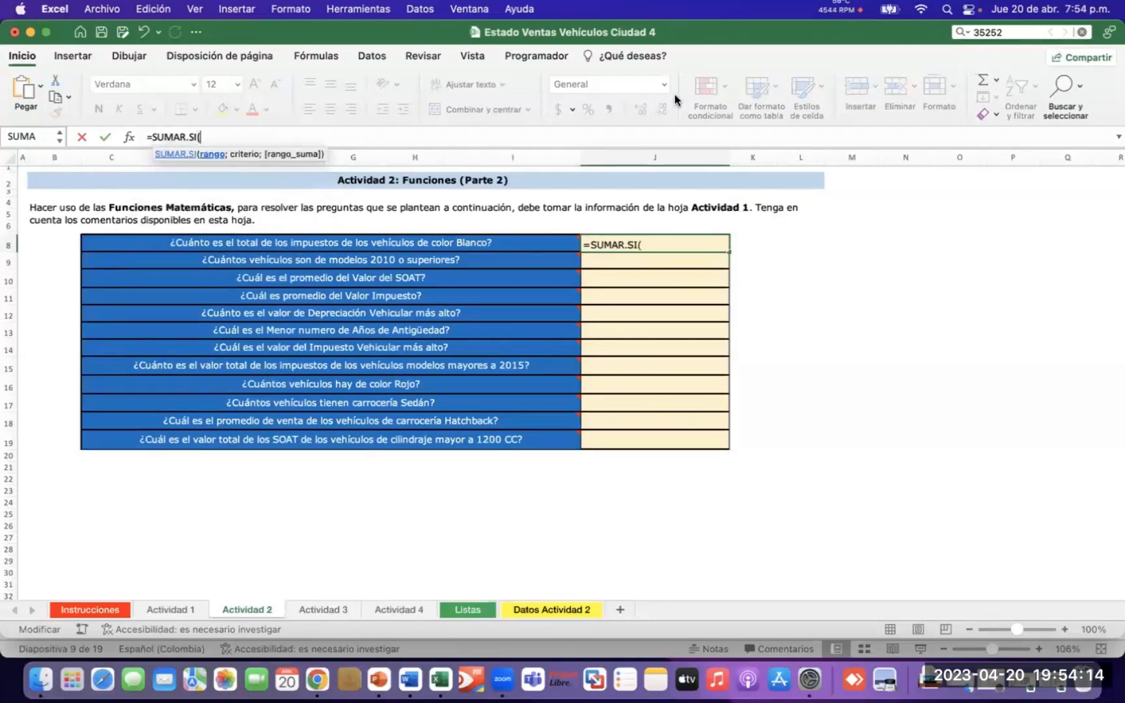
Set the range argument of the J8 SUMAR.SI formula to the Color cells F6:F55 of Actividad 1
click(172, 611)
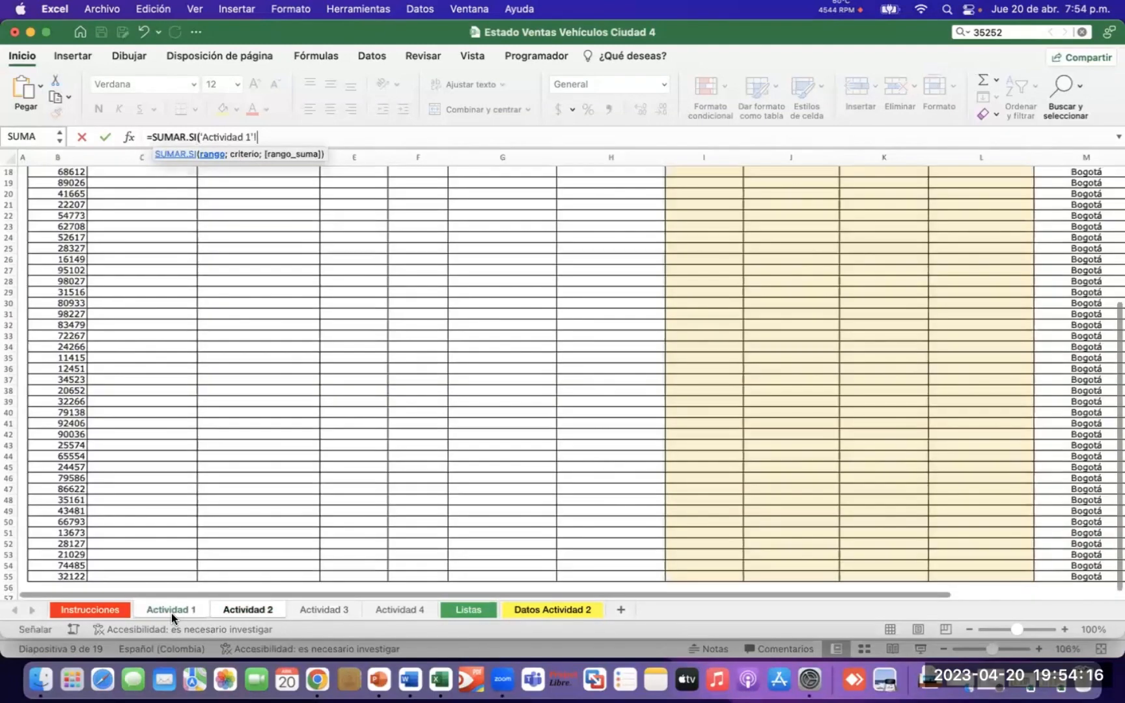
scroll(176, 316, up, 10)
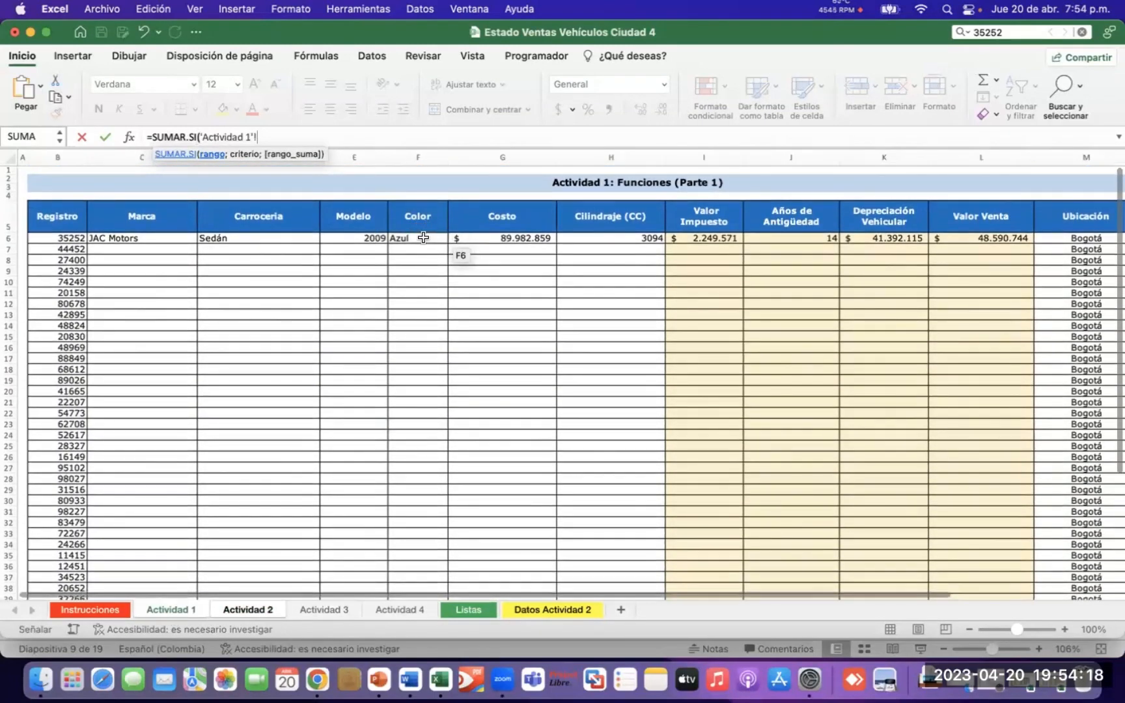
click(423, 238)
key(shift+Down)
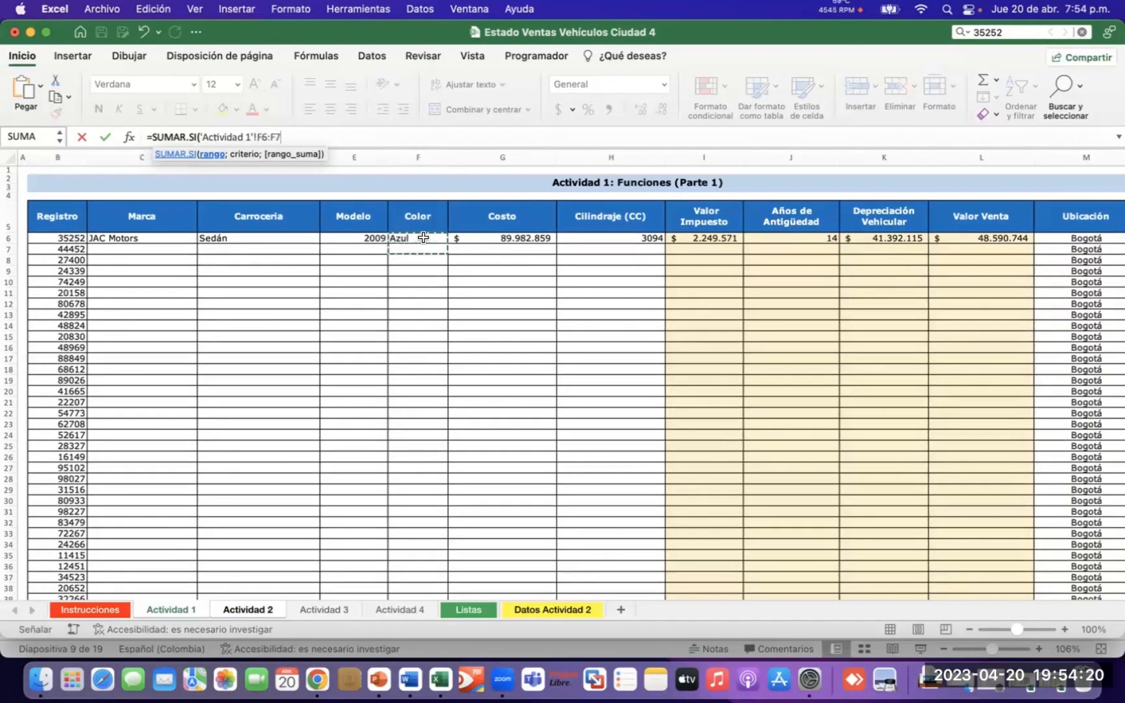
key(ctrl+shift+Down)
key(ctrl+shift+Up)
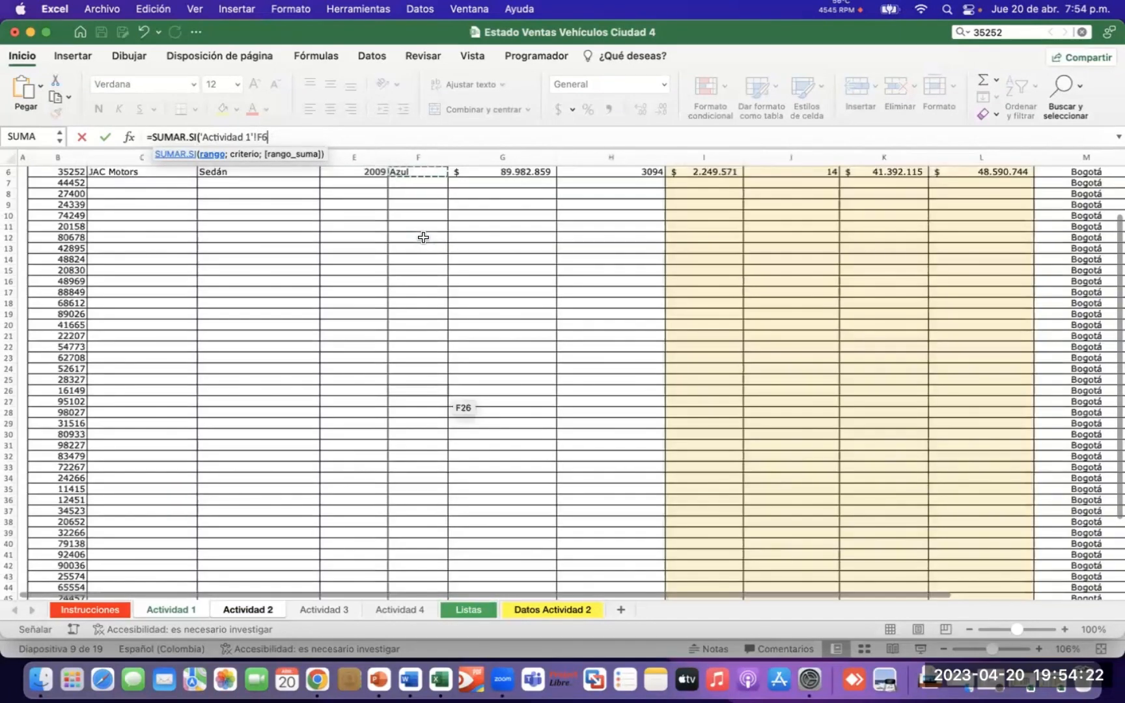
key(shift+Down)
key(shift+Down)
key(shift+Down)
key(shift+Down)
key(shift+Down)
key(shift+Down)
key(shift+Down)
key(shift+Down)
key(shift+Down)
key(shift+Down)
key(shift+Down)
key(shift+Down)
key(shift+Down)
key(shift+Down)
key(shift+Down)
key(shift+Down)
key(shift+Down)
key(shift+Down)
key(shift+Down)
key(shift+Down)
key(shift+Down)
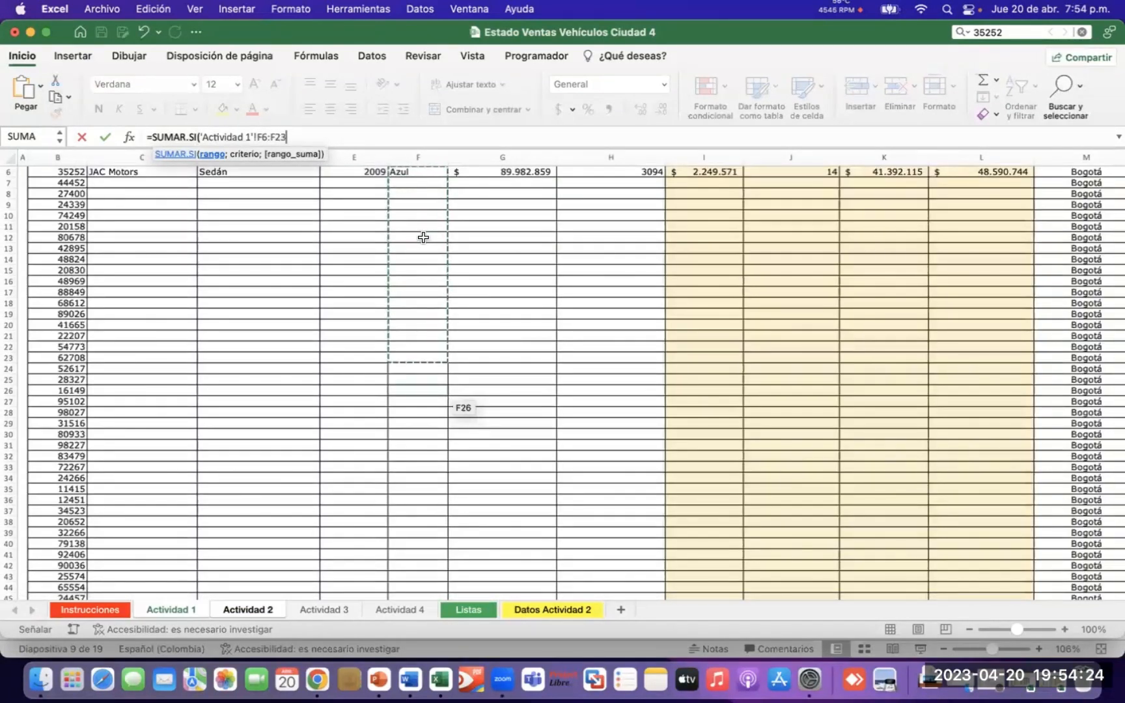
key(shift+Down)
key(shift+Down)
key(shift+Down)
key(shift+Down)
key(shift+Down)
key(shift+Down)
key(shift+Down)
key(shift+Down)
key(shift+Down)
key(shift+Down)
key(shift+Down)
key(shift+Down)
key(shift+Down)
key(shift+Down)
key(shift+Down)
key(shift+Down)
key(shift+Down)
key(shift+Down)
key(shift+Down)
key(shift+Down)
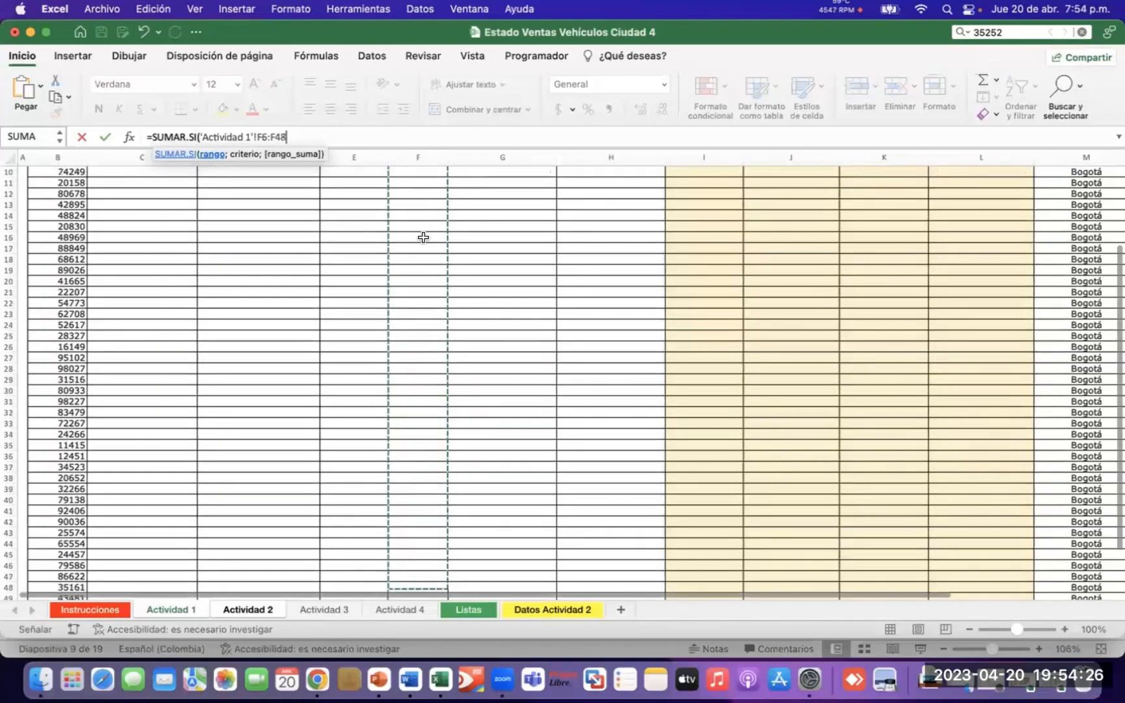
key(shift+Down)
key(shift+Down)
key(shift+Down)
key(shift+Down)
key(shift+Down)
key(shift+Down)
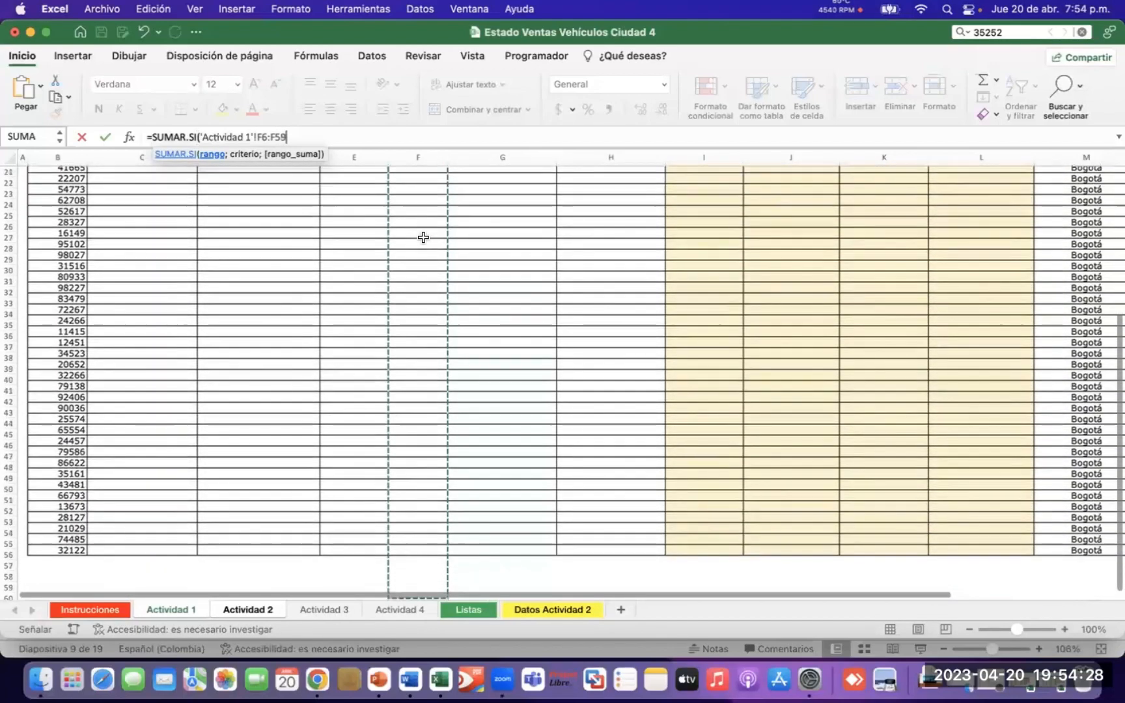
key(shift+Up)
key(shift+Up)
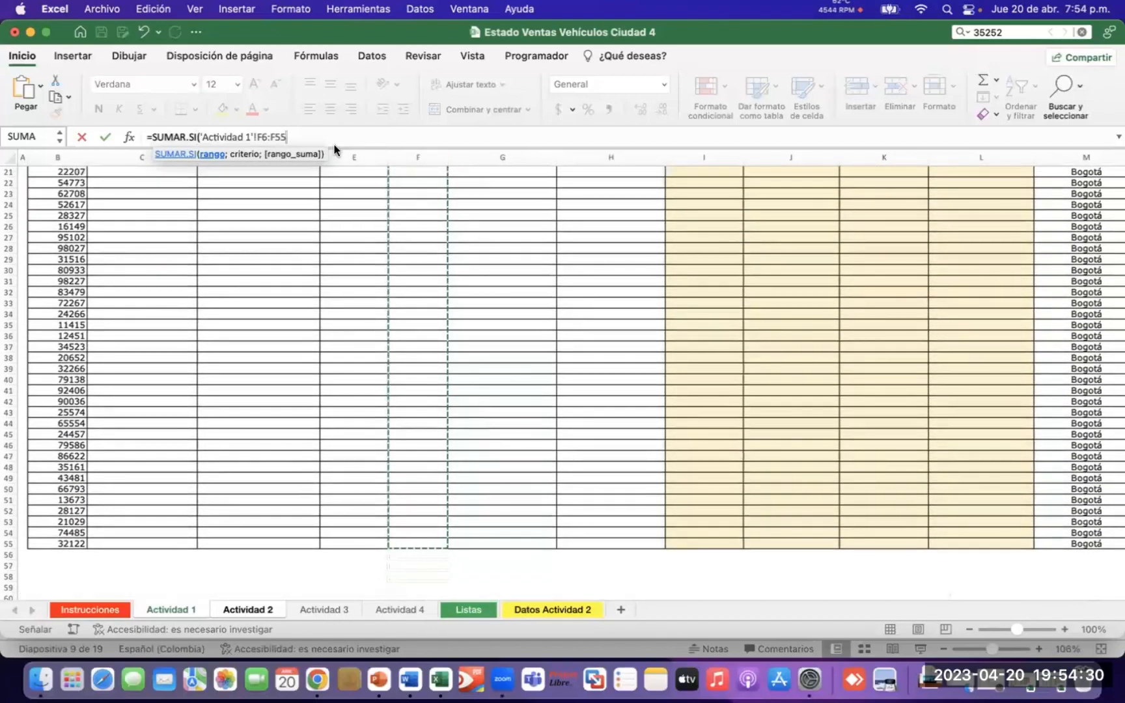
Add "Blanco" as the criterion of the J8 SUMAR.SI formula and enter the formula without a sum range
text(;)
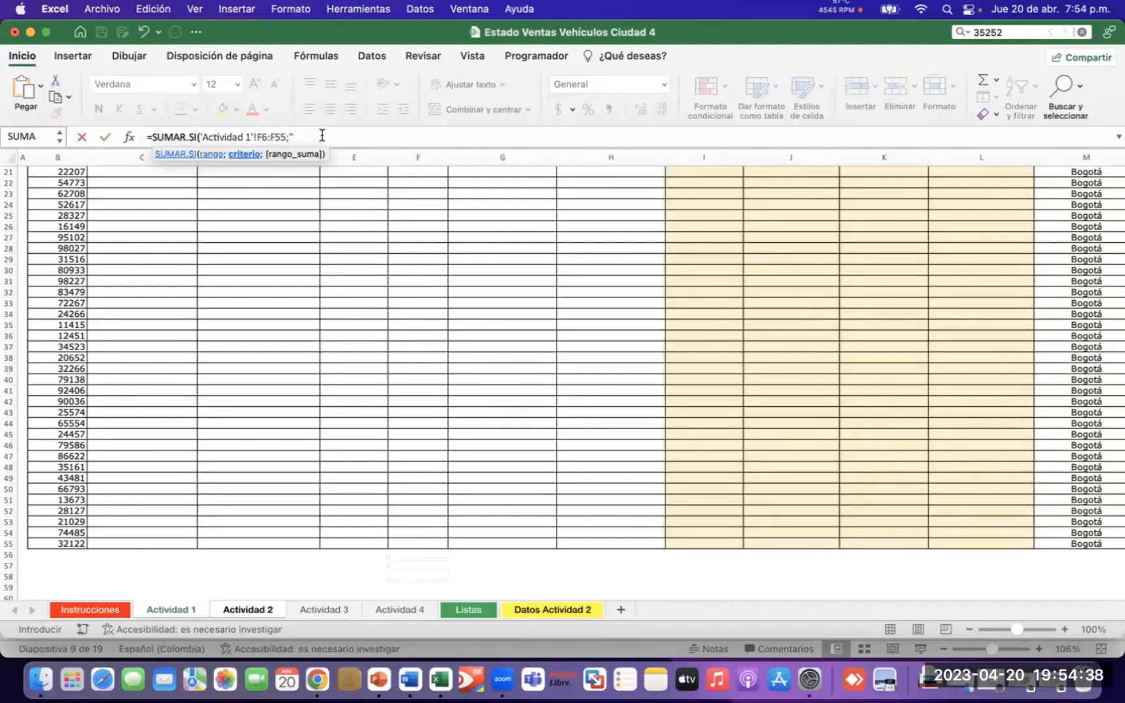
text("Blanco")
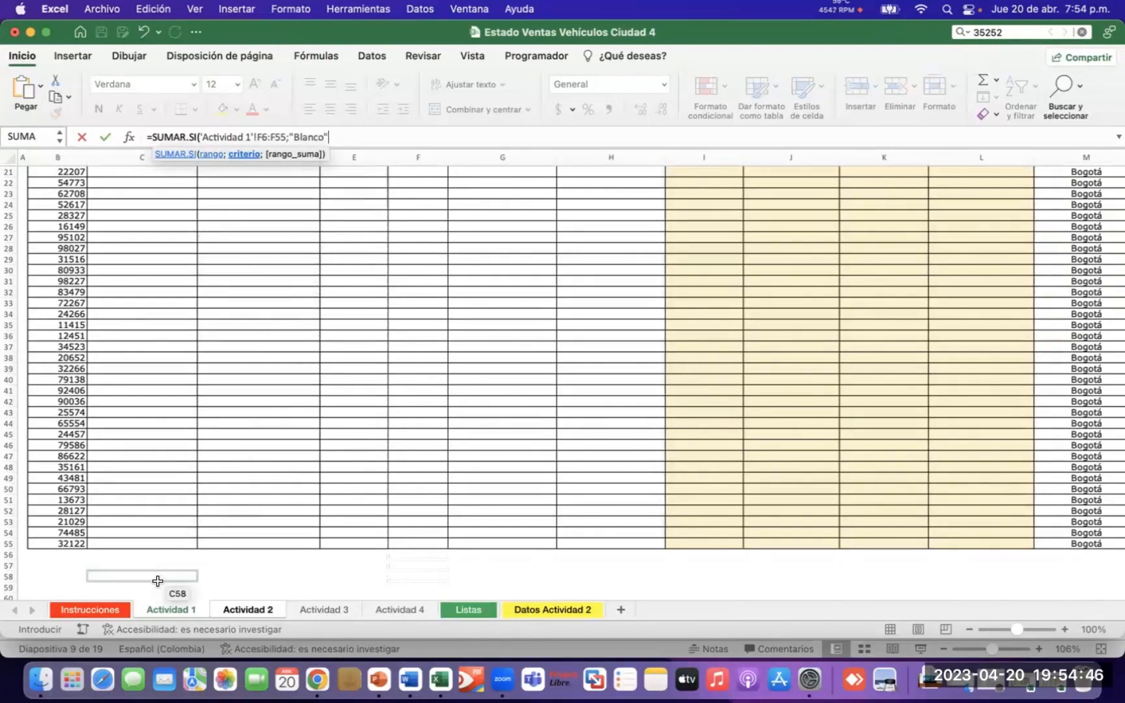
key(Return)
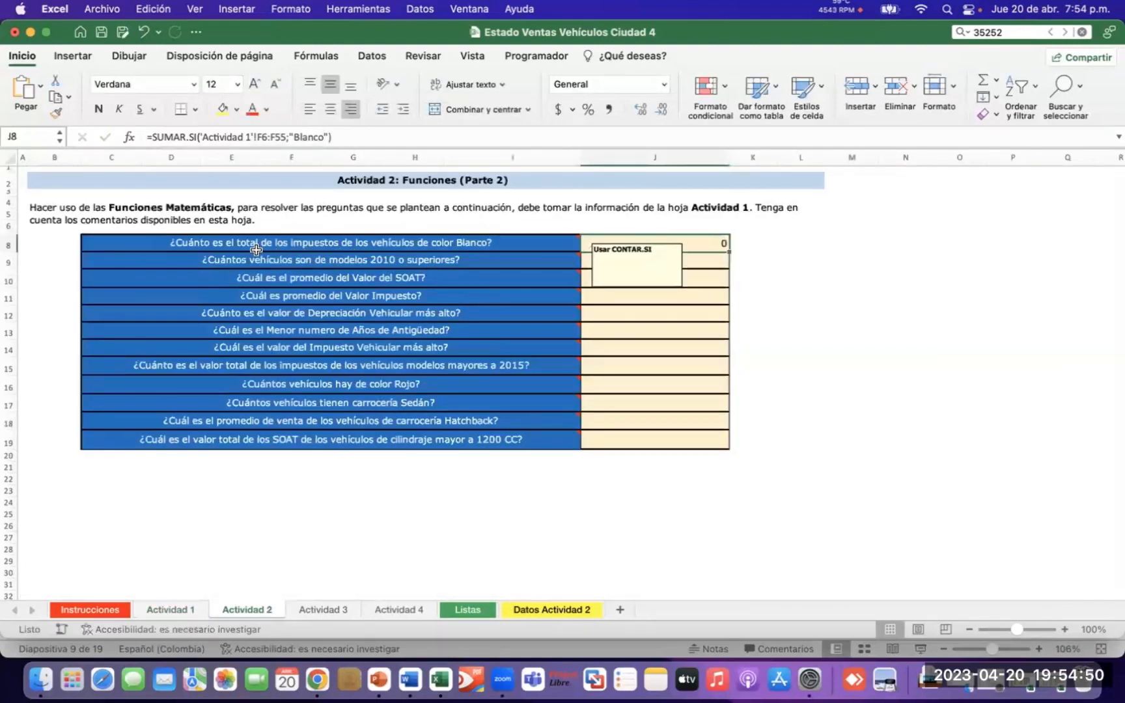
Select the Valor Impuesto cells I6:I55 in Actividad 1 to check the range to sum
mouse_move(284, 245)
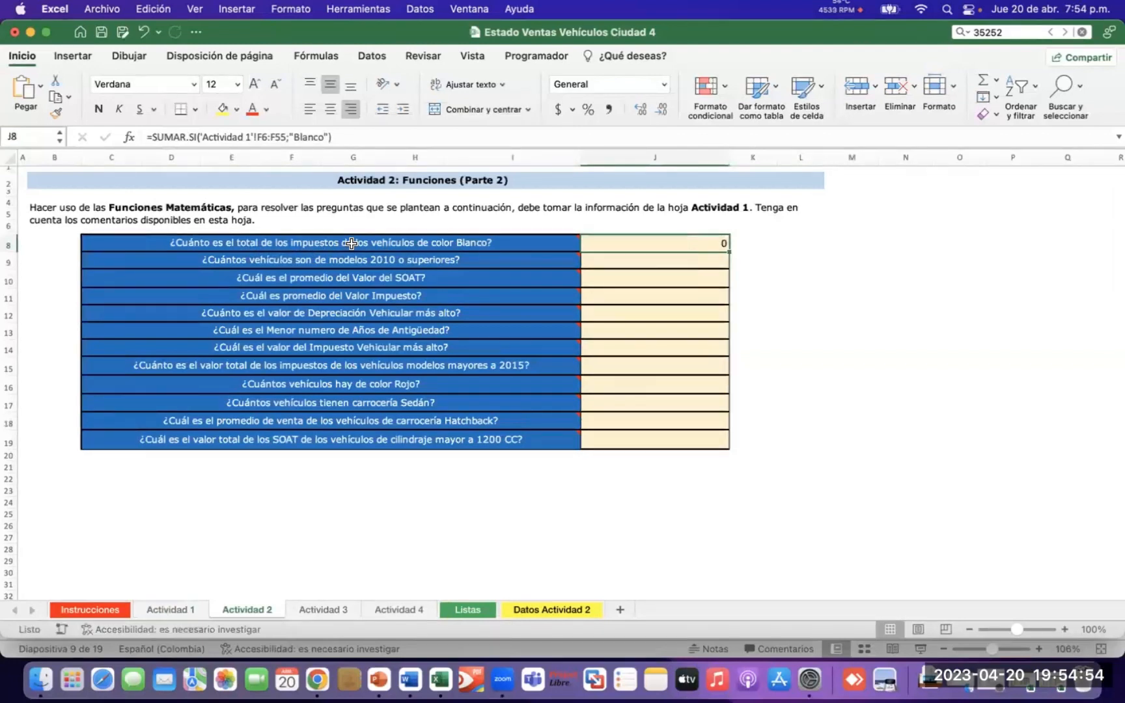
click(158, 611)
scroll(296, 492, up, 10)
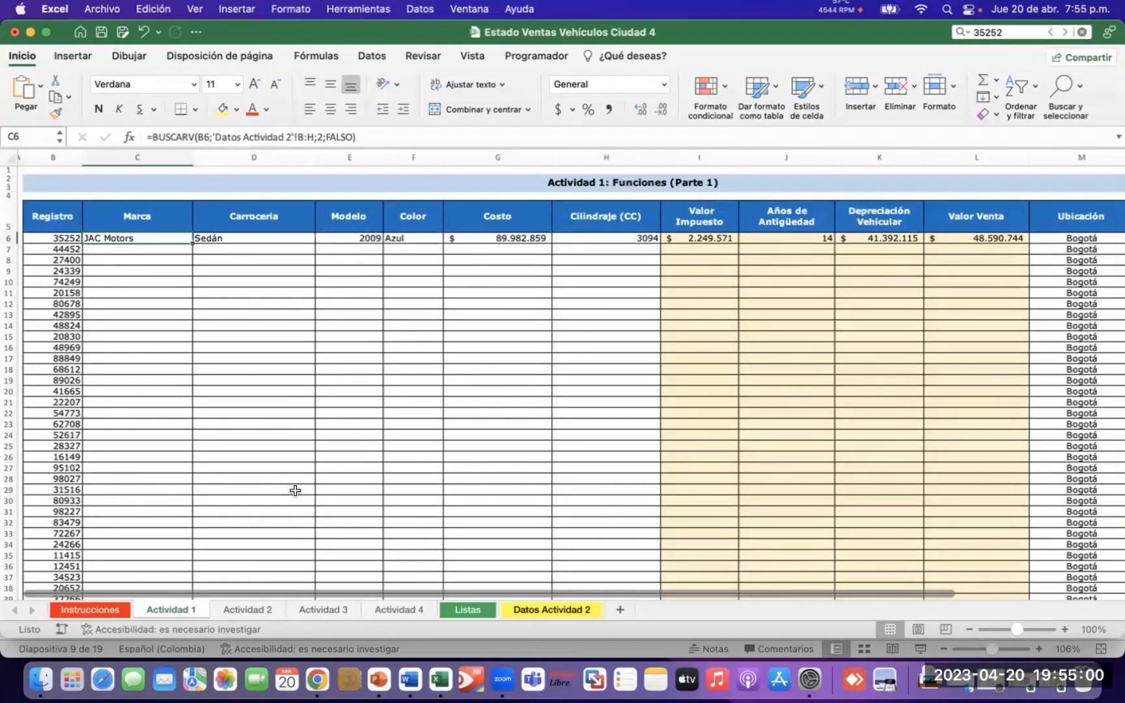
click(696, 239)
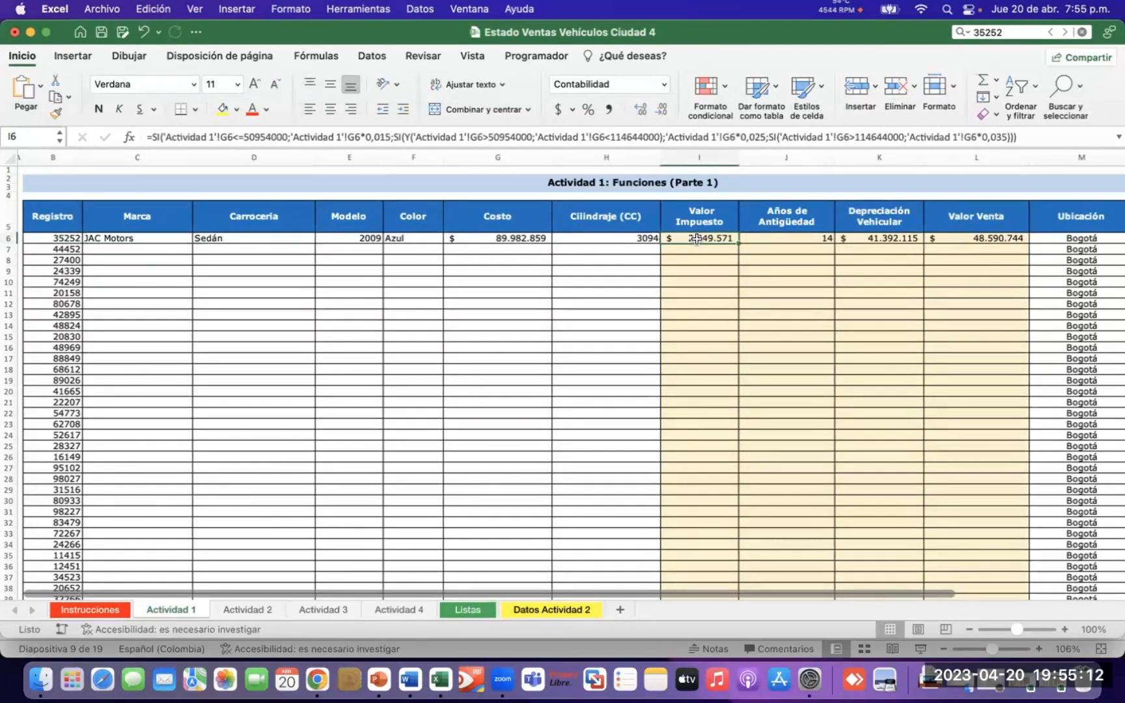
key(shift+Down)
key(shift+Down)
key(shift+Down)
key(shift+Down)
key(shift+Down)
key(shift+Down)
key(shift+Down)
key(shift+Down)
key(shift+Down)
key(shift+Down)
key(shift+Down)
key(shift+Down)
key(shift+Down)
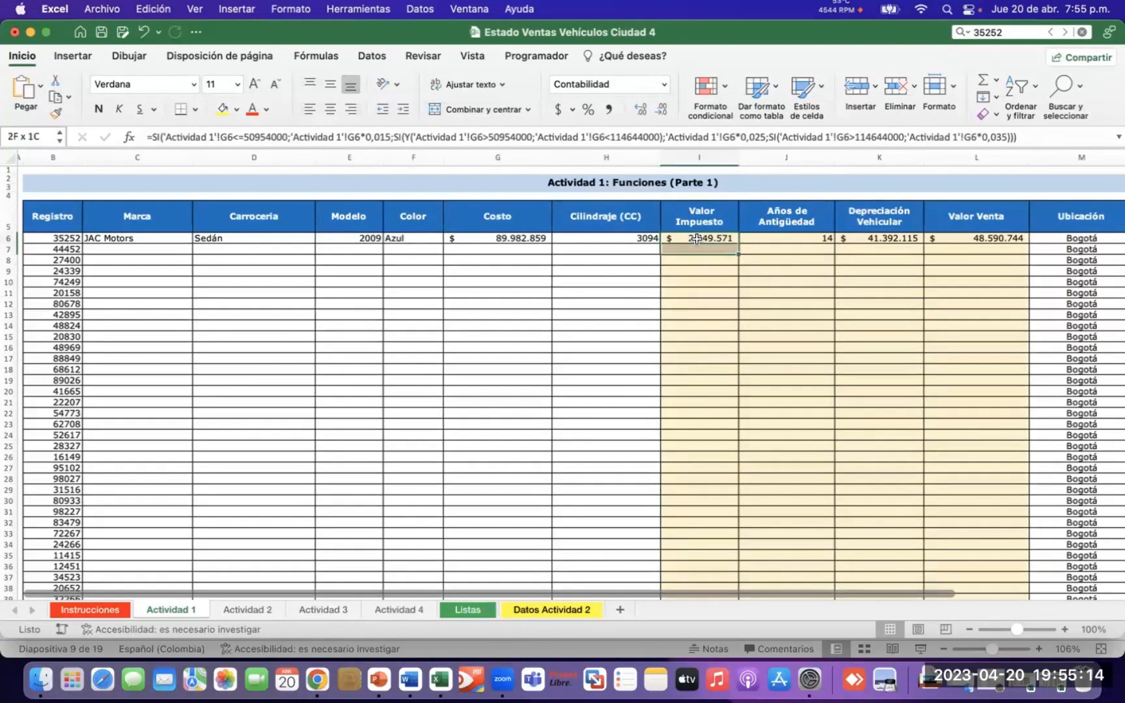
key(shift+Down)
key(shift+Down)
key(shift+Down)
key(shift+Down)
key(shift+Down)
key(shift+Down)
key(shift+Down)
key(shift+Down)
key(shift+Down)
key(shift+Down)
key(shift+Down)
key(shift+Down)
key(shift+Down)
key(shift+Down)
key(shift+Down)
key(shift+Down)
key(shift+Down)
key(shift+Down)
key(shift+Down)
key(shift+Down)
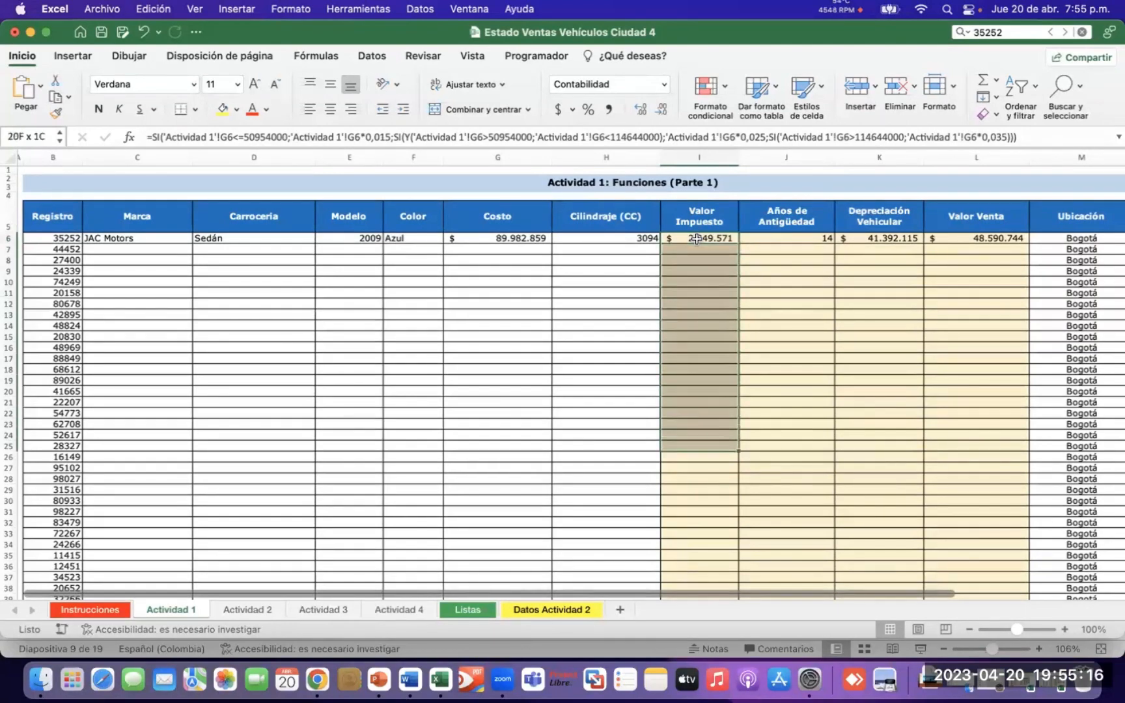
key(shift+Down)
key(shift+Down)
key(shift+Down)
key(shift+Down)
key(shift+Down)
key(shift+Down)
key(shift+Down)
key(shift+Down)
key(shift+Down)
key(shift+Down)
key(shift+Down)
key(shift+Down)
key(shift+Down)
key(shift+Down)
key(shift+Down)
key(shift+Down)
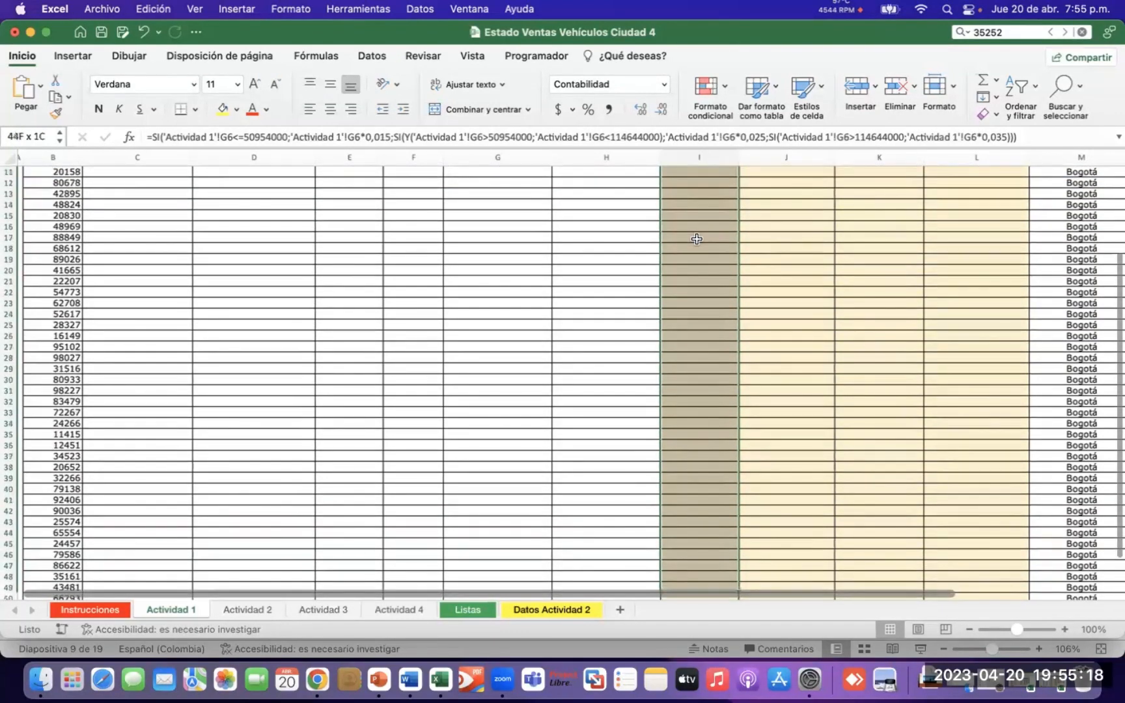
key(shift+Up)
key(shift+Up)
key(shift+Up)
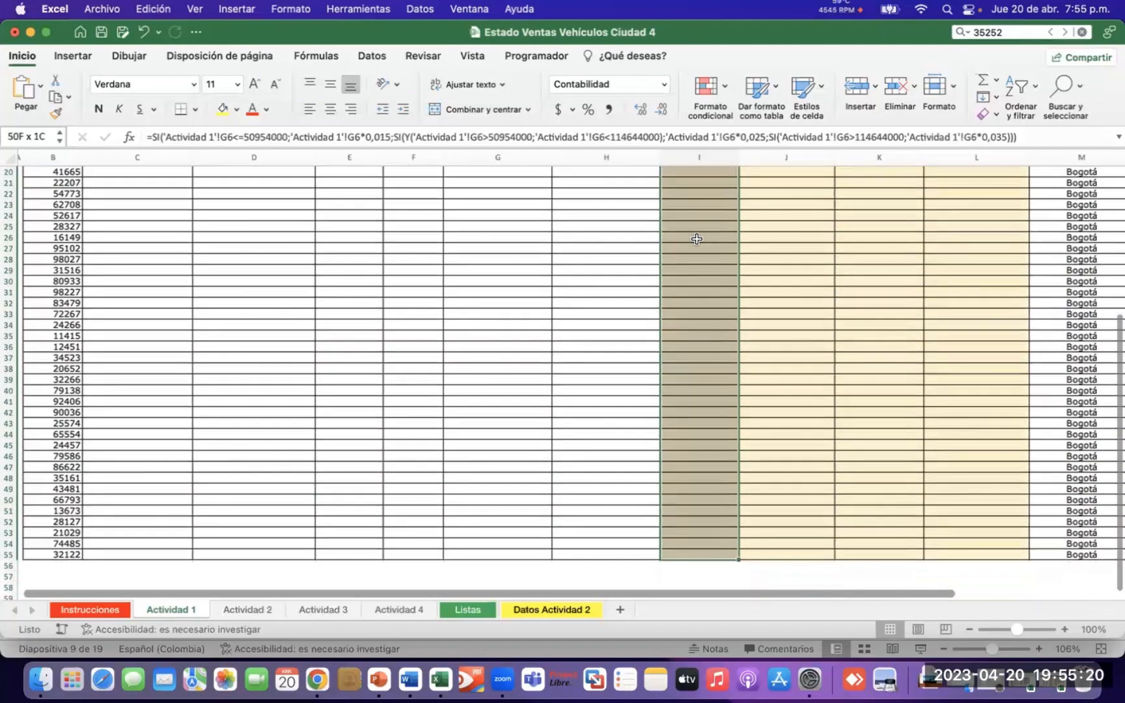
Add the Valor Impuesto cells I6:I55 of Actividad 1 as the sum range of the SUMAR.SI formula in Actividad 2 cell J8
click(247, 609)
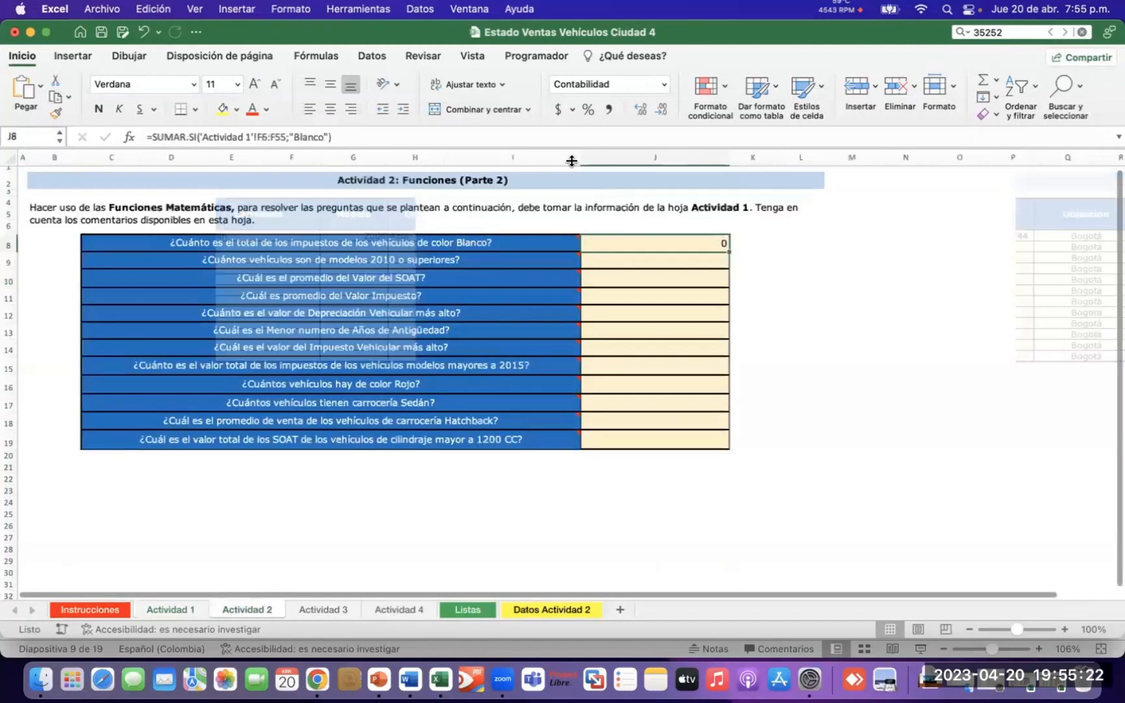
click(329, 136)
text(;)
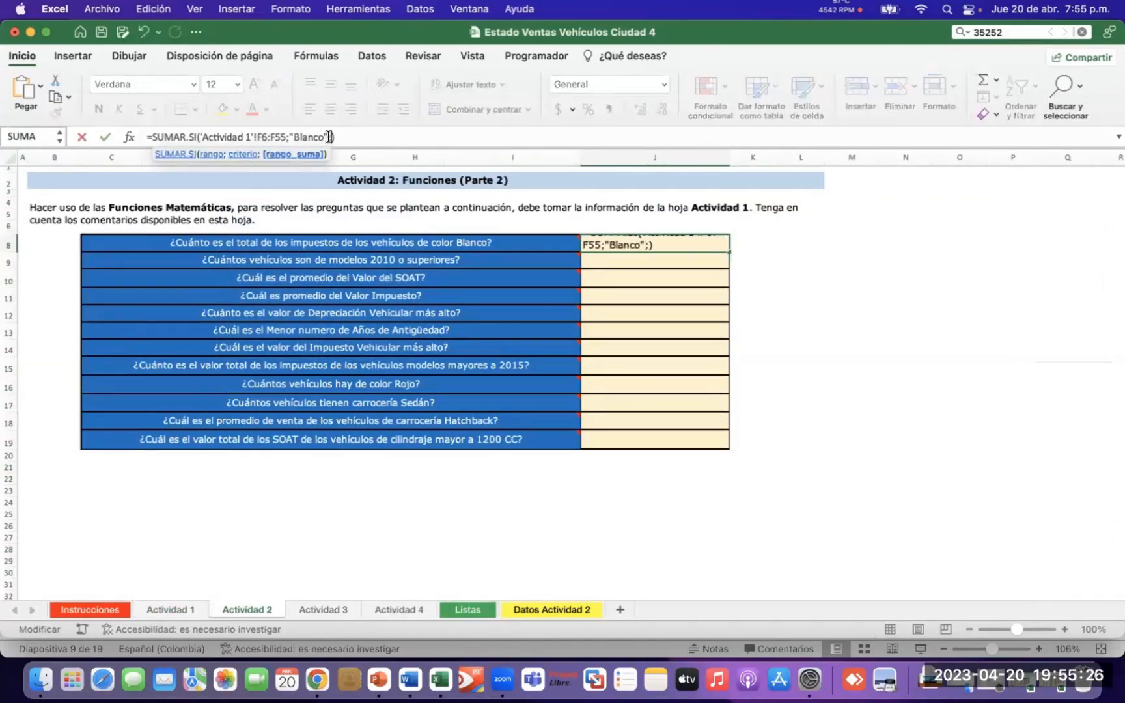
click(179, 608)
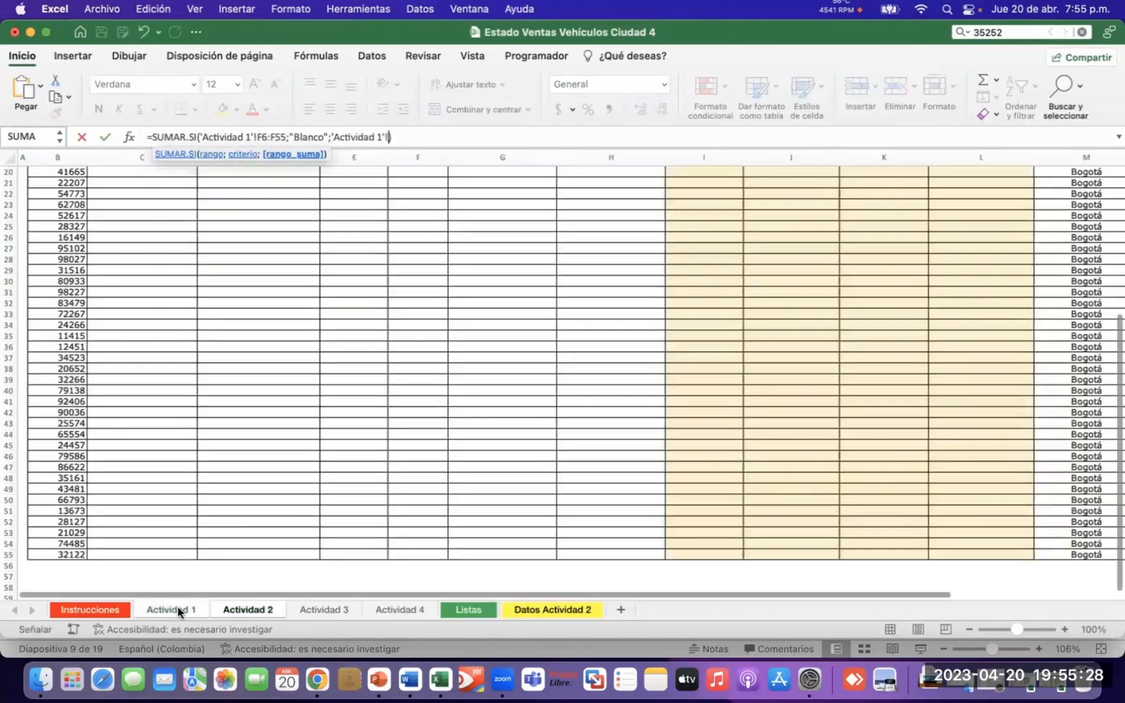
scroll(680, 242, up, 10)
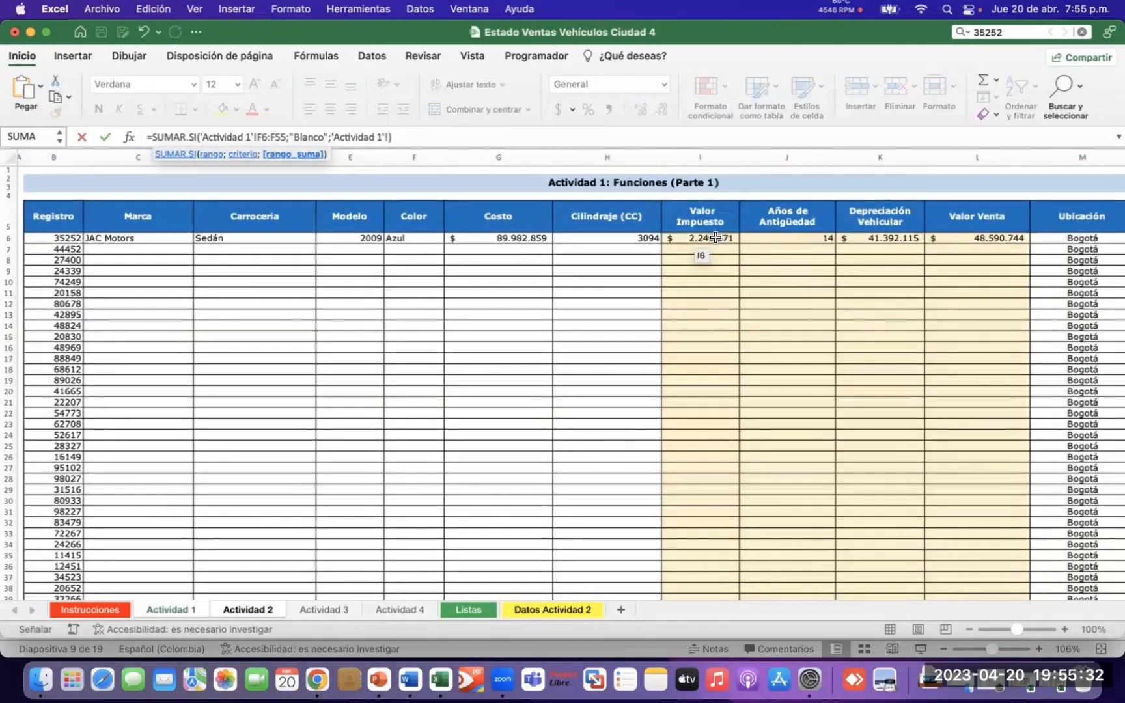
click(716, 237)
scroll(696, 381, down, 1)
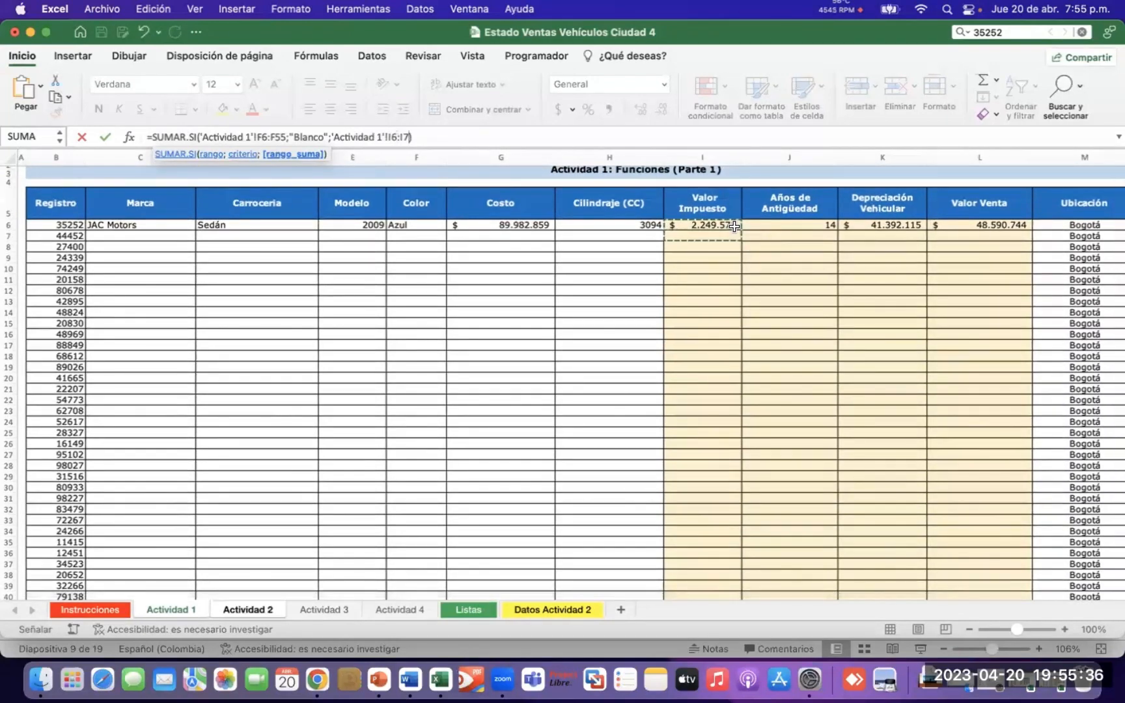
key(shift+Down)
key(shift+Down)
key(shift+Down)
key(shift+Down)
key(shift+Down)
key(shift+Down)
key(shift+Down)
key(shift+Down)
key(shift+Down)
key(shift+Down)
key(shift+Down)
key(shift+Down)
key(shift+Down)
key(shift+Down)
key(shift+Down)
key(shift+Down)
key(shift+Down)
key(shift+Down)
key(shift+Down)
key(shift+Down)
key(shift+Down)
key(shift+Down)
key(shift+Down)
key(shift+Down)
key(shift+Down)
key(shift+Down)
key(shift+Down)
key(shift+Down)
key(shift+Down)
key(shift+Down)
key(shift+Down)
key(shift+Down)
key(shift+Down)
key(shift+Down)
key(shift+Down)
key(shift+Down)
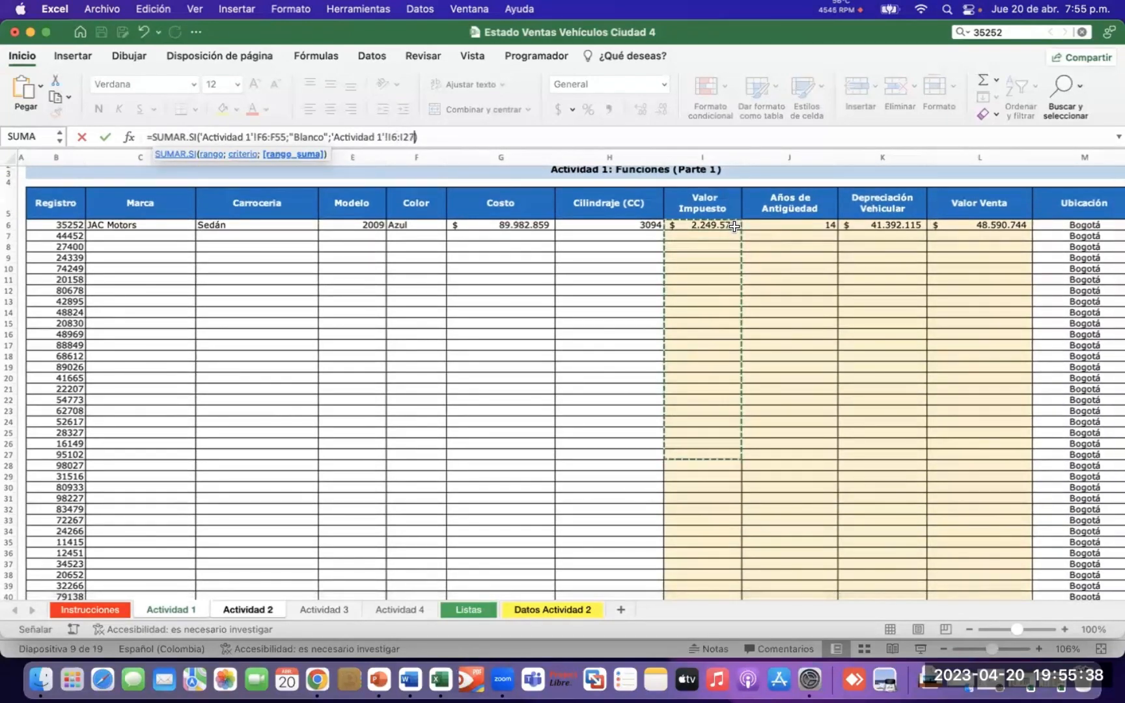
key(shift+Down)
key(shift+Down)
key(shift+Down)
key(shift+Down)
key(shift+Down)
key(shift+Down)
key(shift+Down)
key(shift+Down)
key(shift+Down)
key(shift+Down)
key(shift+Down)
key(shift+Down)
key(shift+Down)
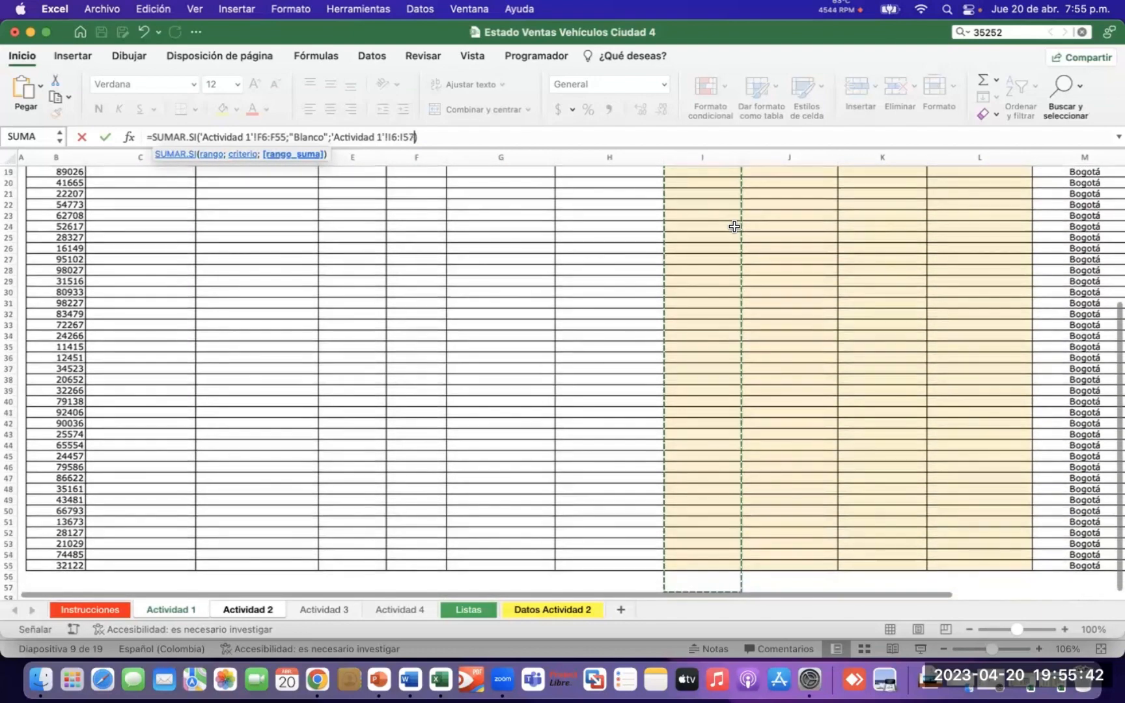
key(shift+Up)
click(448, 135)
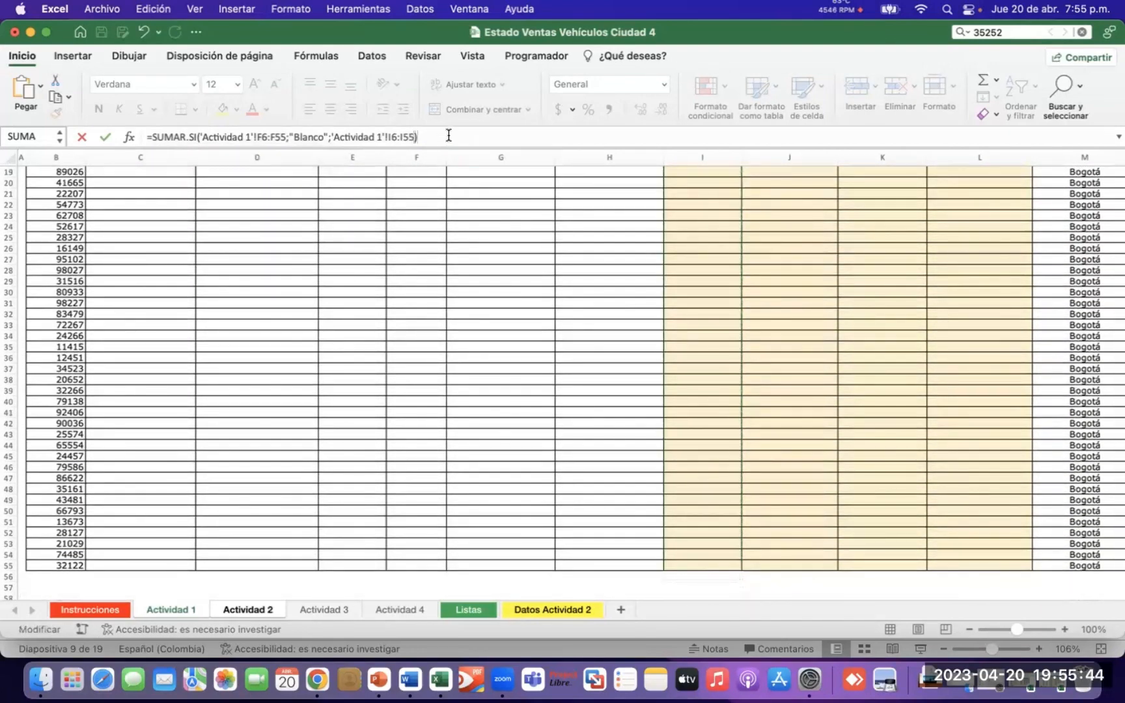
key(Return)
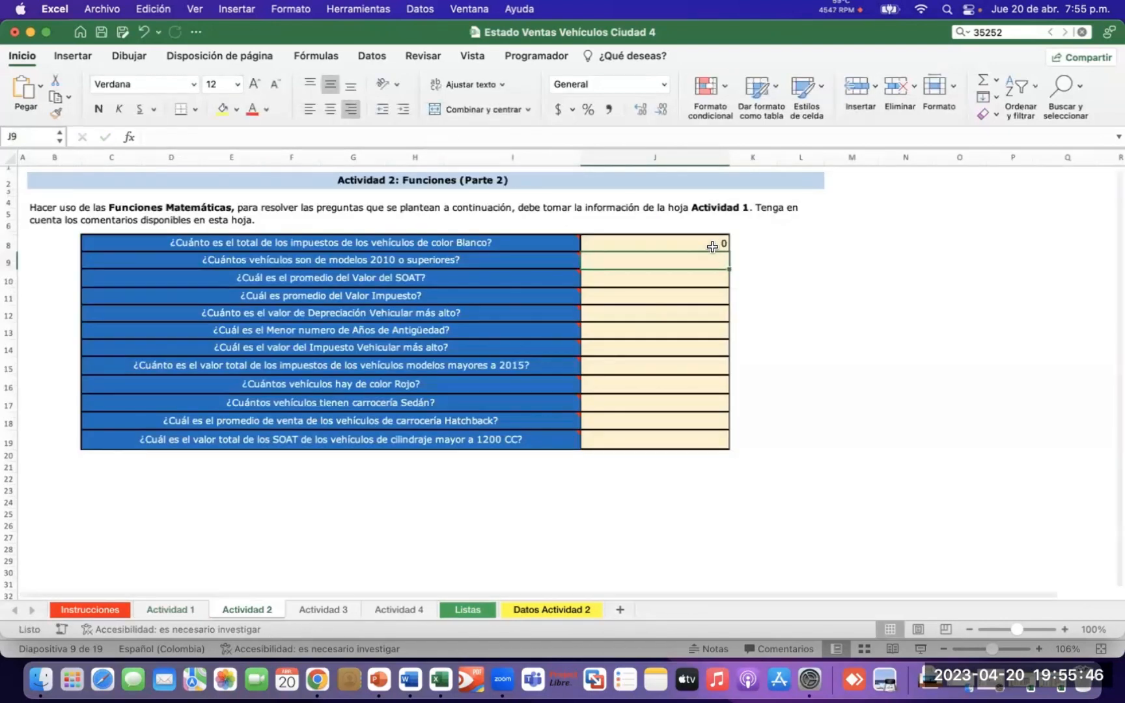
Review the J8 formula and the question about vehicles of model 2010 or newer in Actividad 2 alongside the Actividad 1 table
click(712, 246)
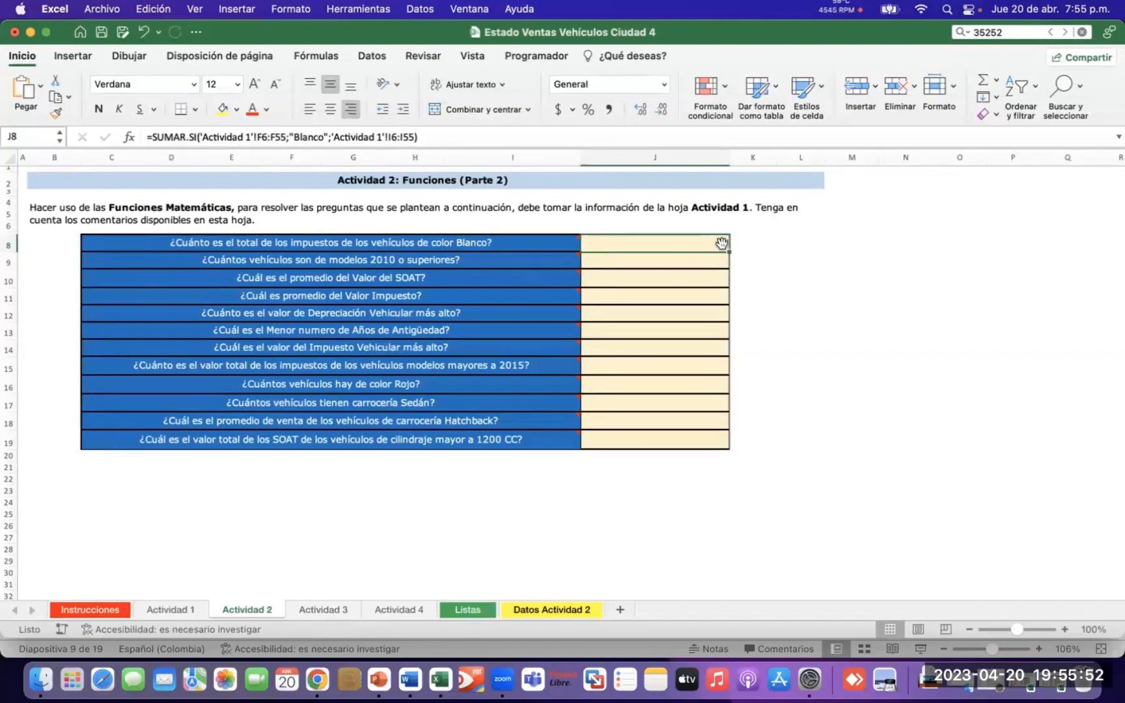
mouse_move(574, 258)
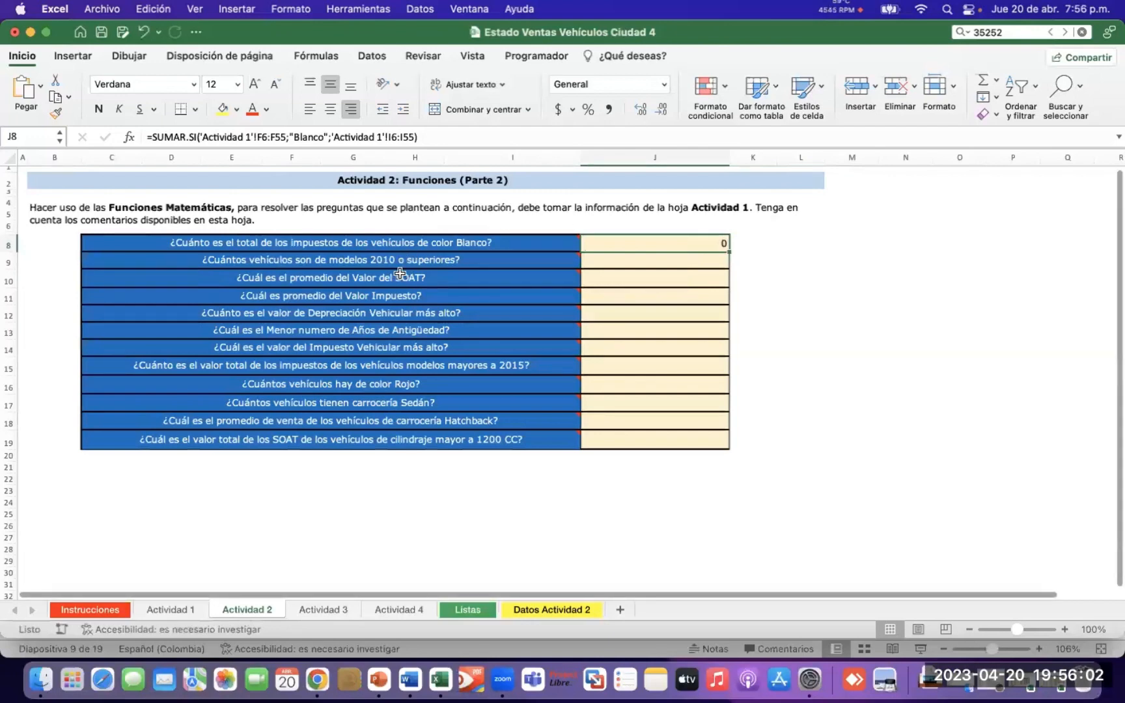
click(171, 608)
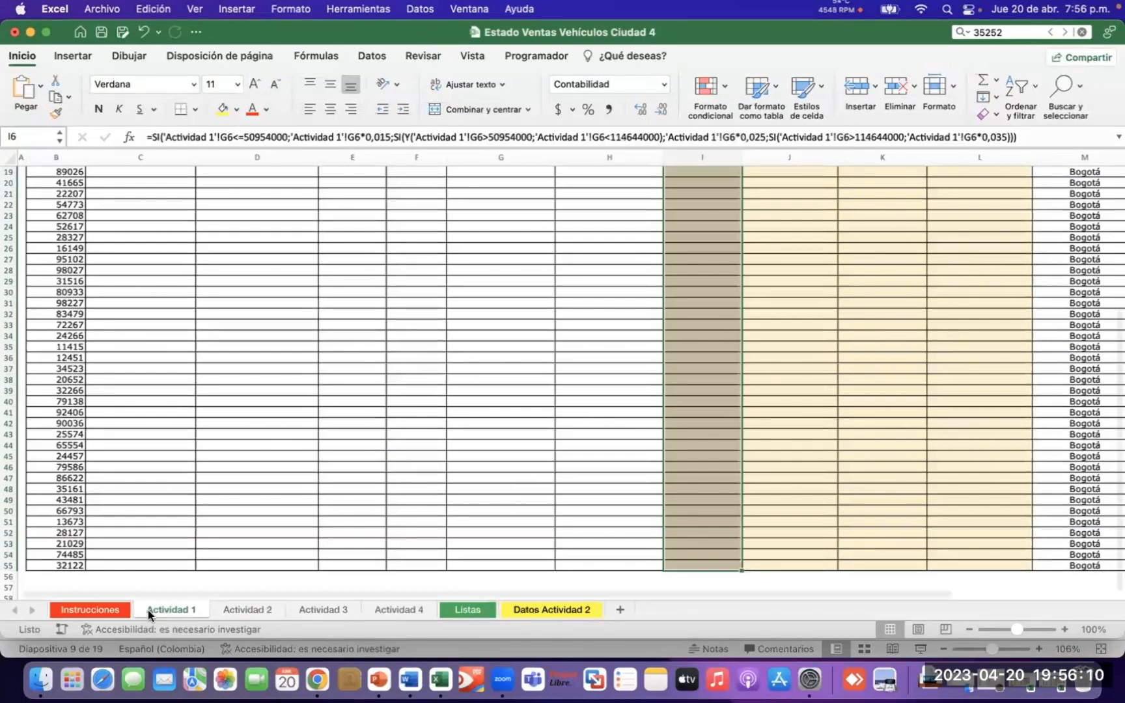
click(254, 605)
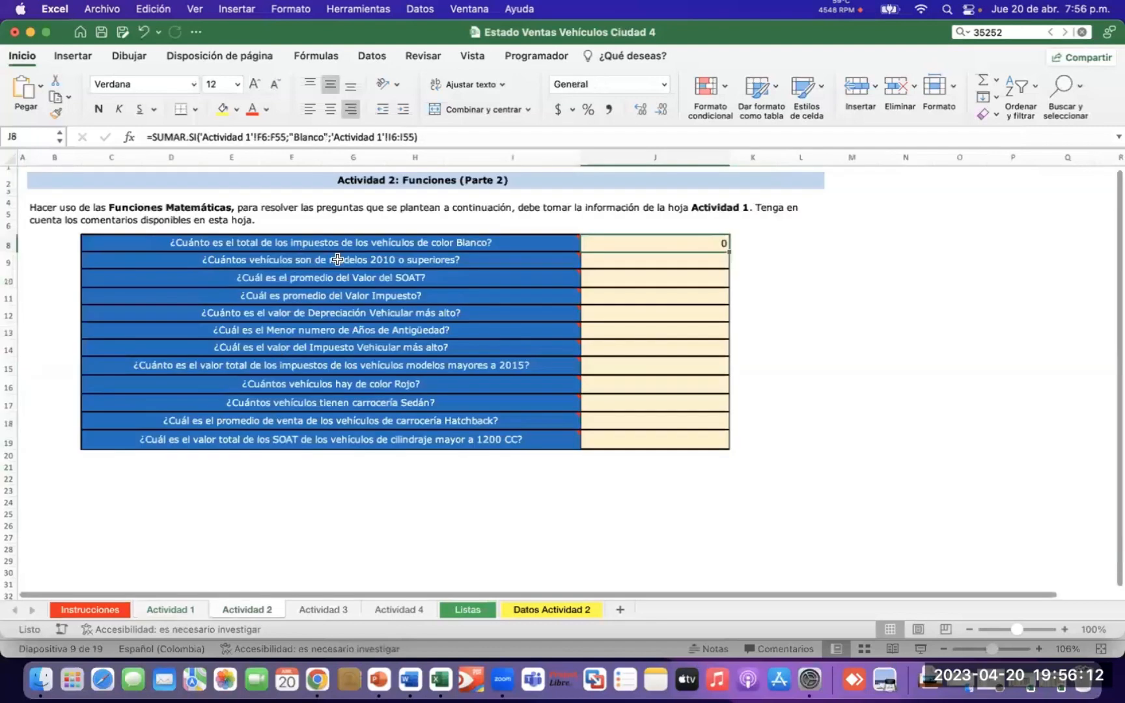
mouse_move(247, 261)
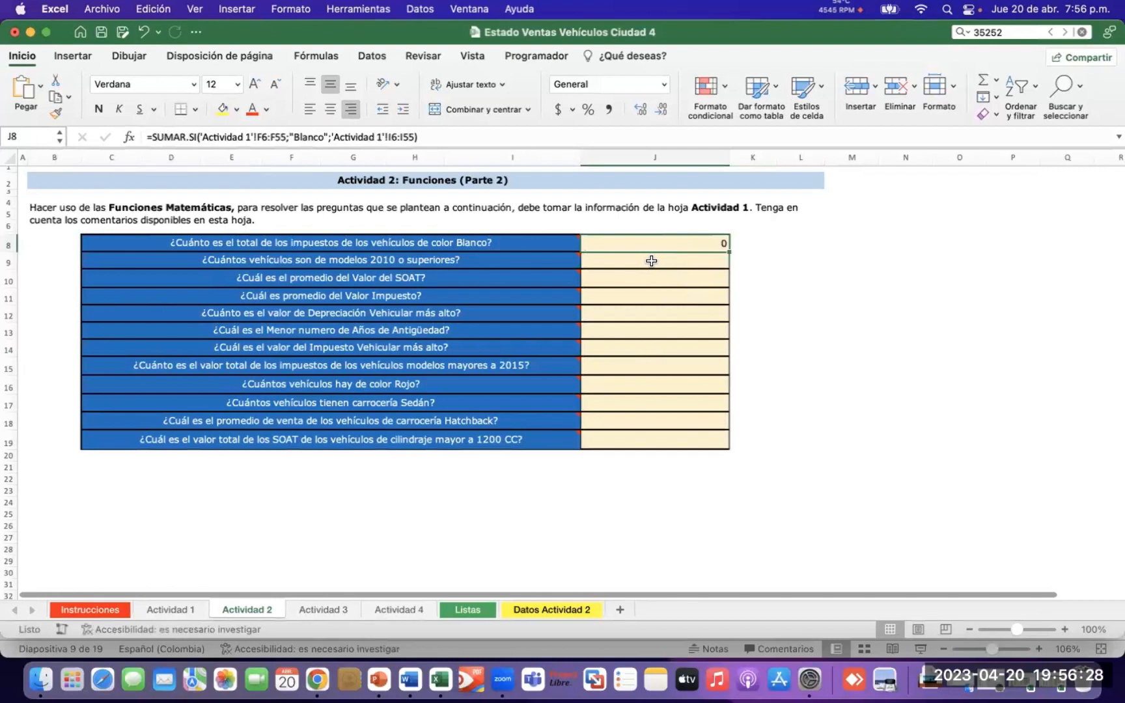
click(211, 524)
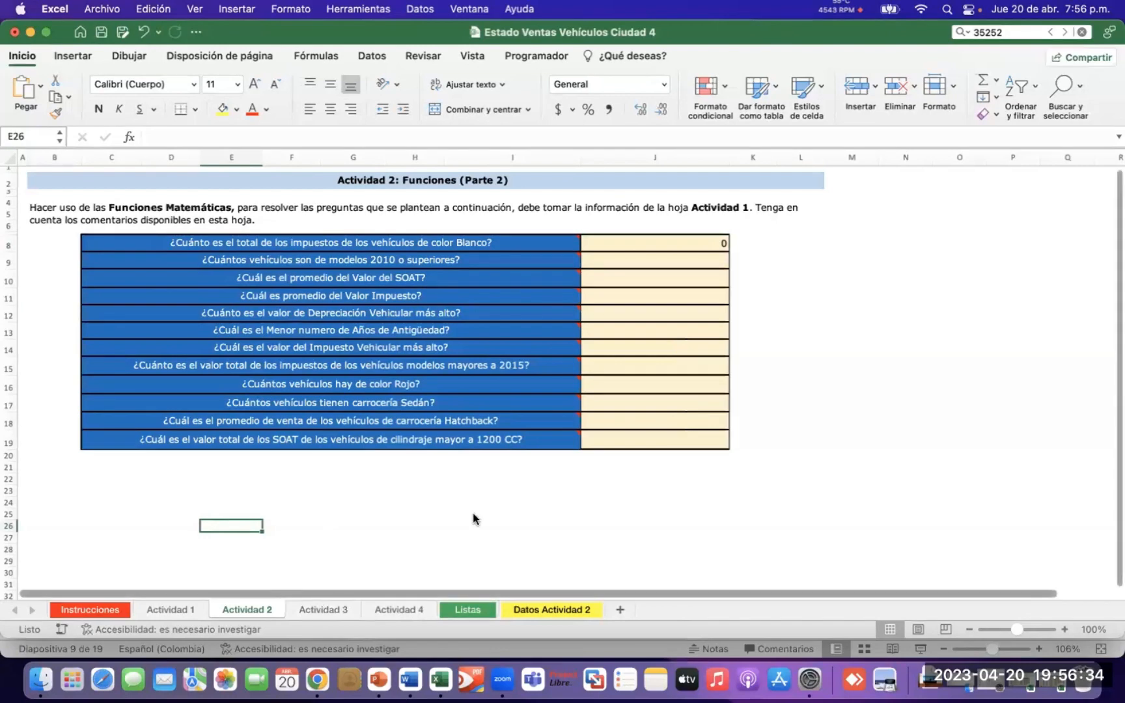
Examine the Actividad 3 lookup form, its registration number cell J8 and the source sheets Actividad 1 and Actividad 2
key(ctrl+Page_Down)
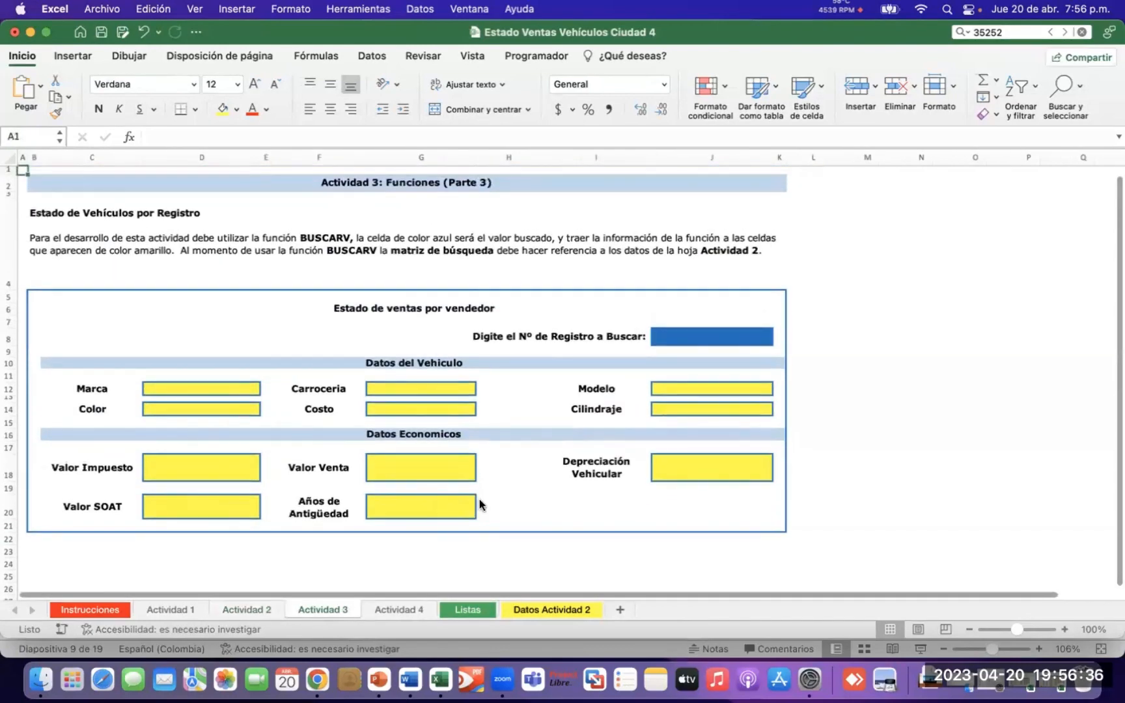
scroll(479, 500, down, 1)
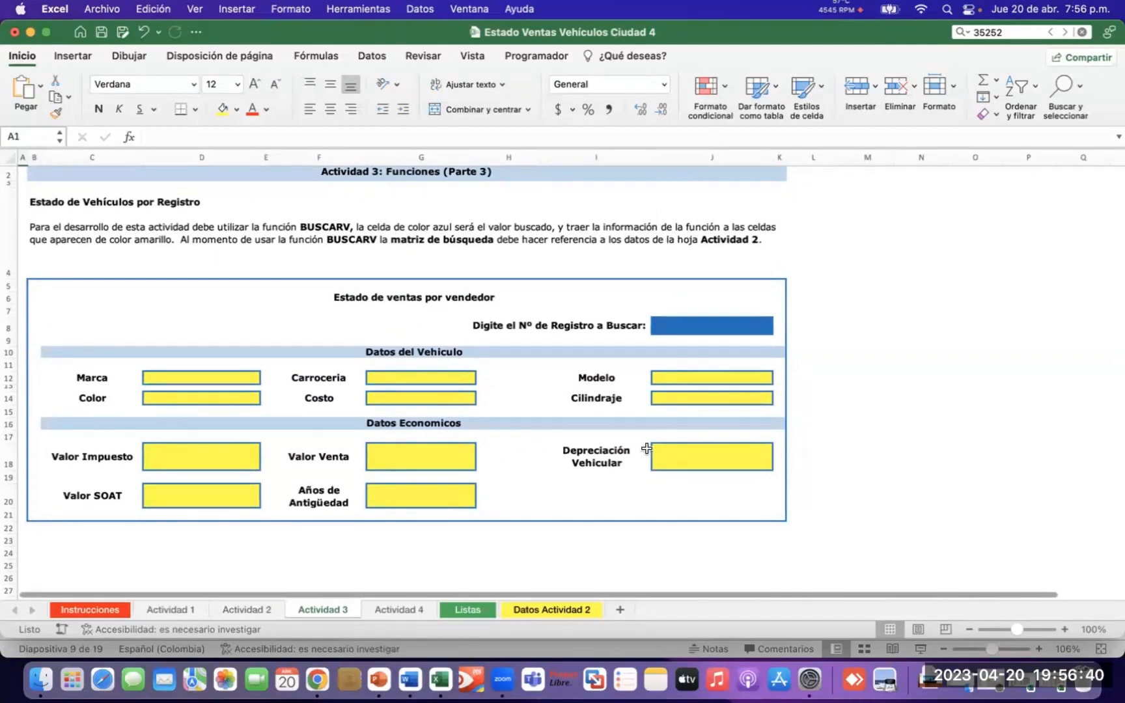
click(690, 329)
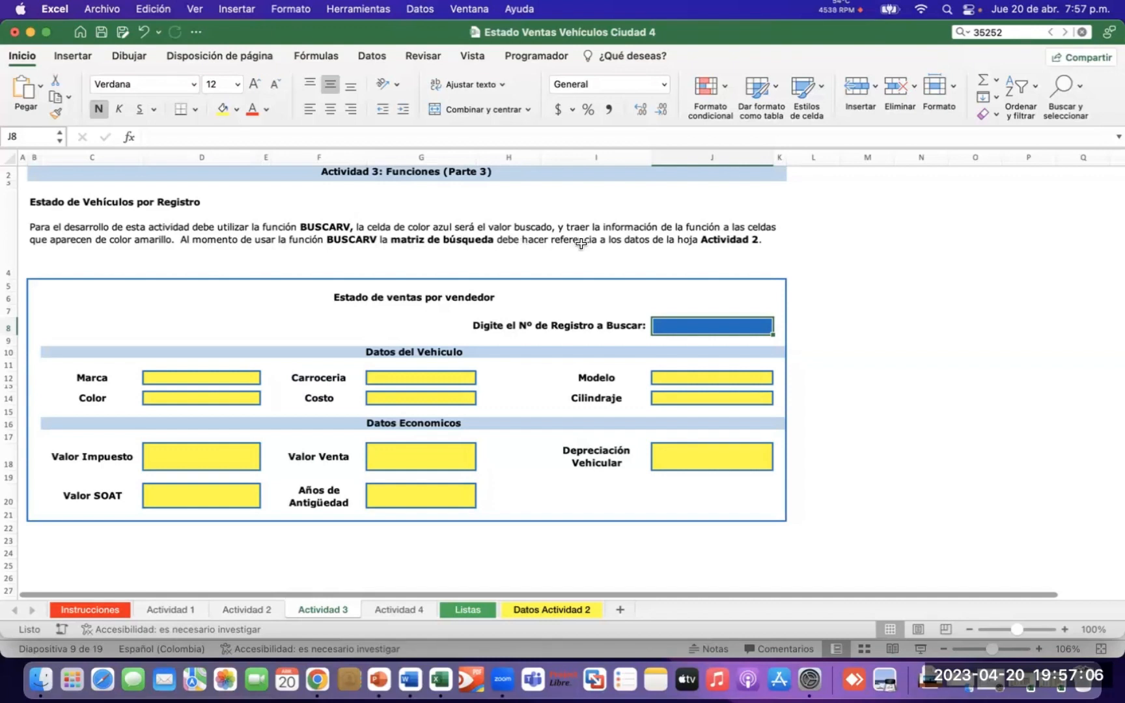
click(246, 608)
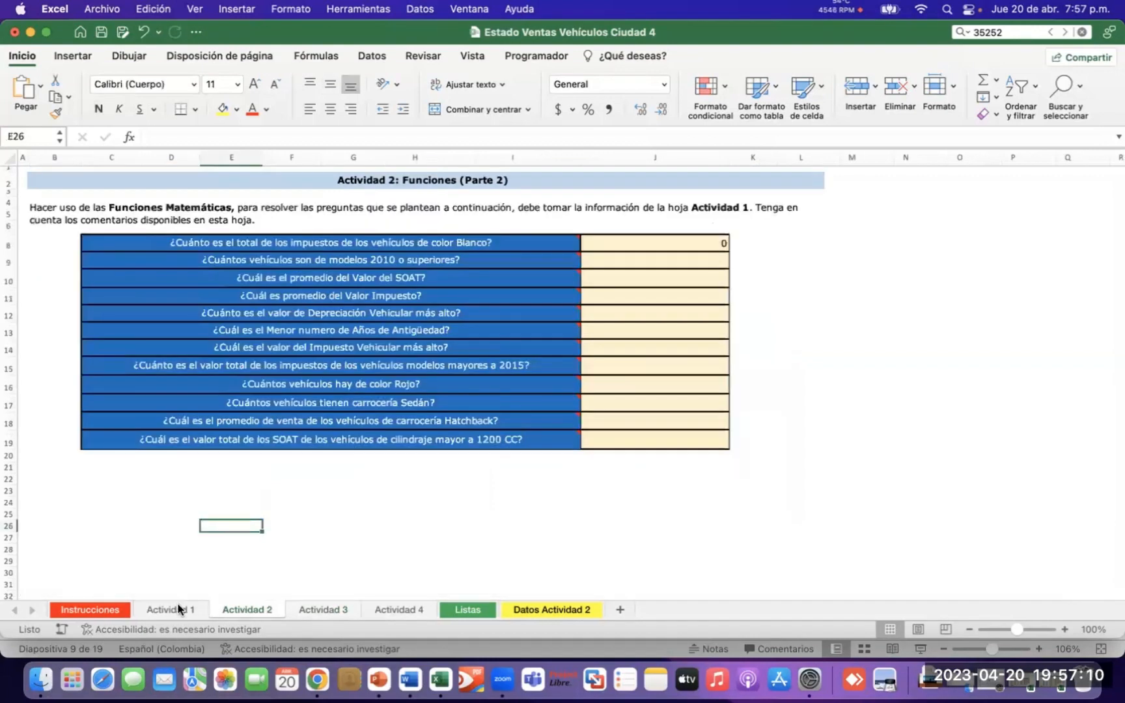
click(178, 608)
scroll(303, 427, up, 5)
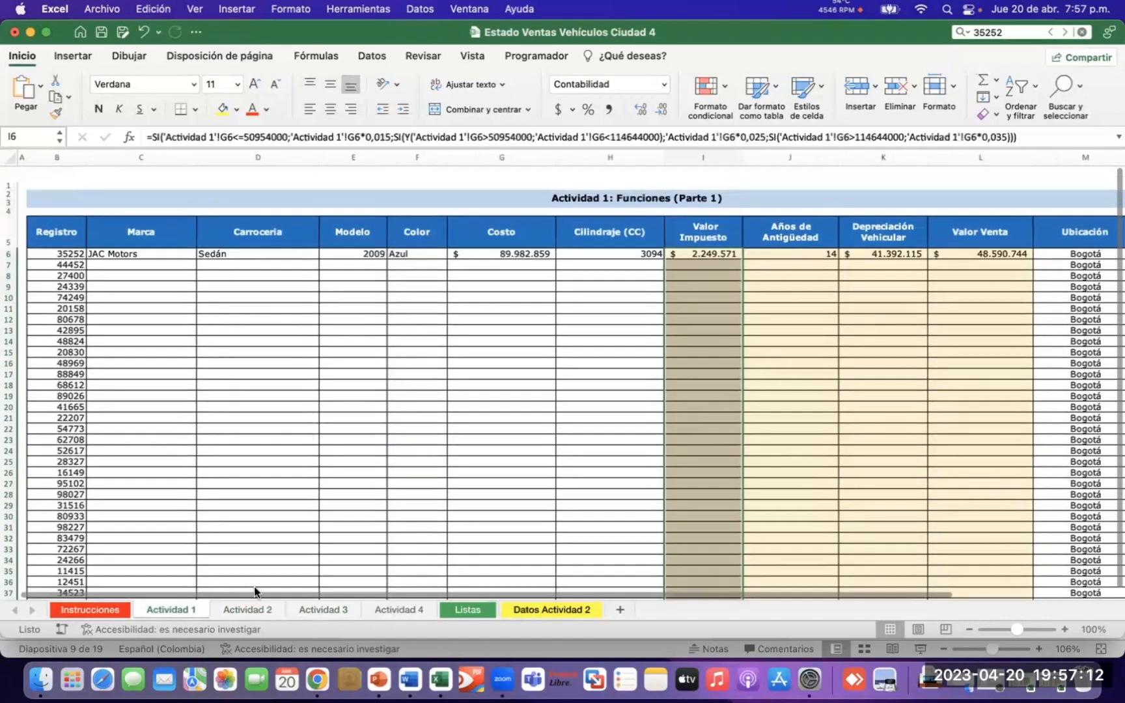
click(245, 611)
click(305, 610)
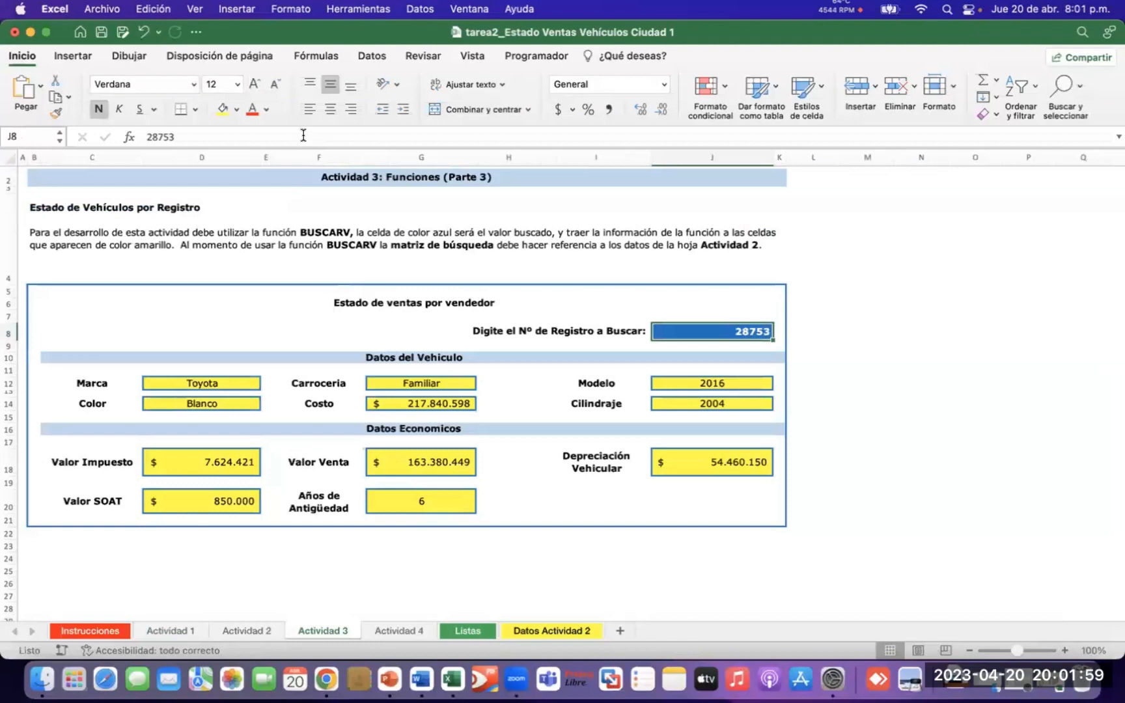
Set the registration number in J8 of Actividad 3 to 54317 and inspect the BUSCARV formula in the Marca cell
double_click(304, 135)
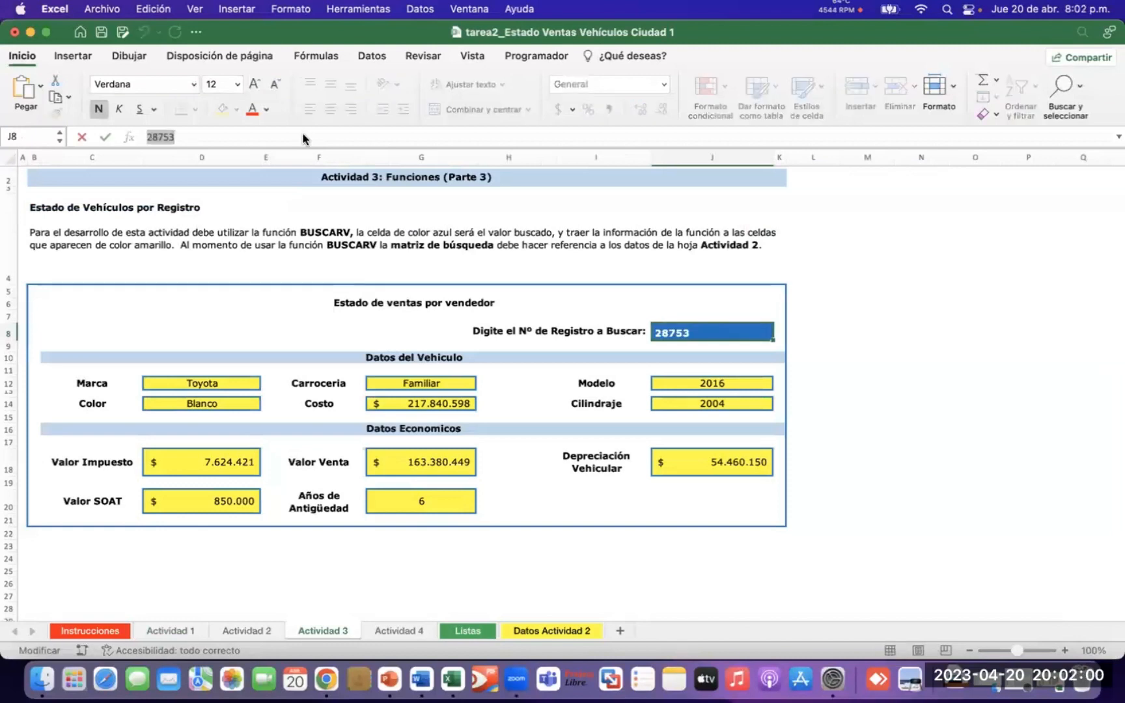
text(54317)
key(Return)
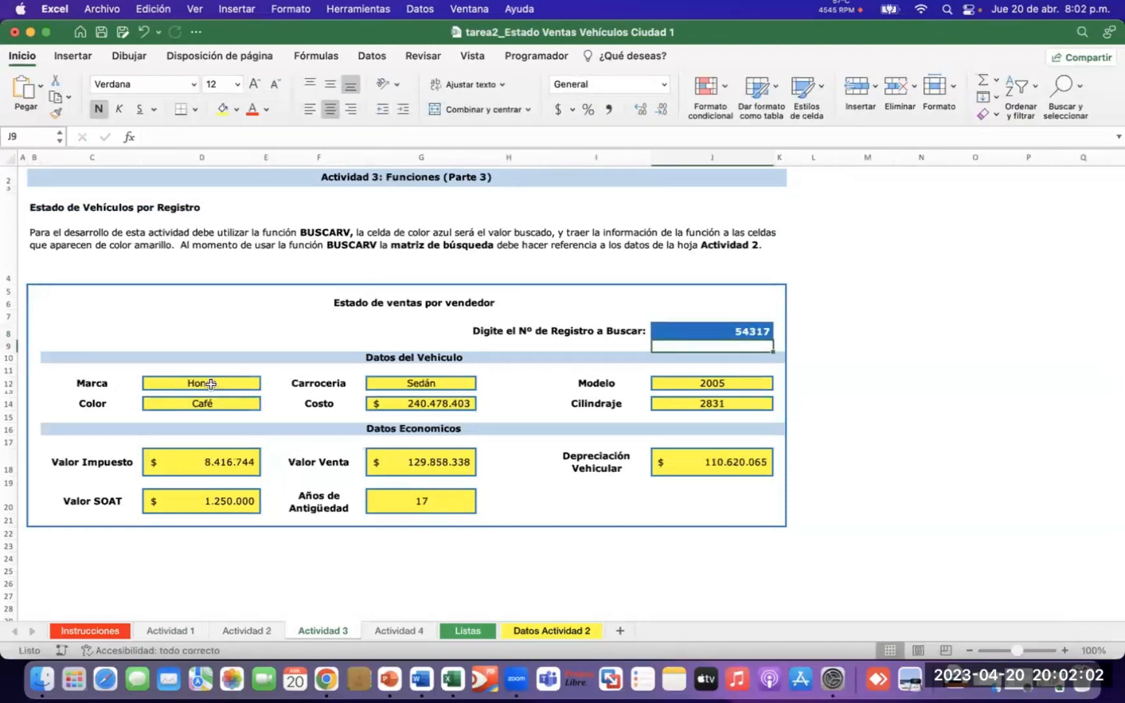
click(210, 384)
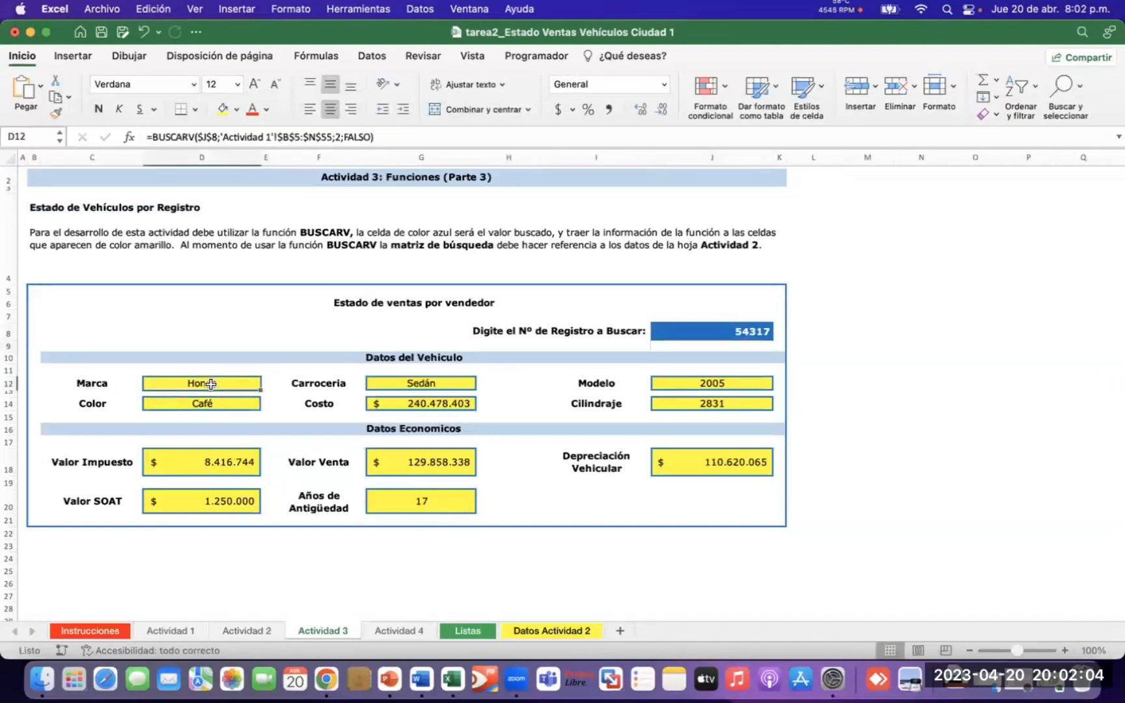
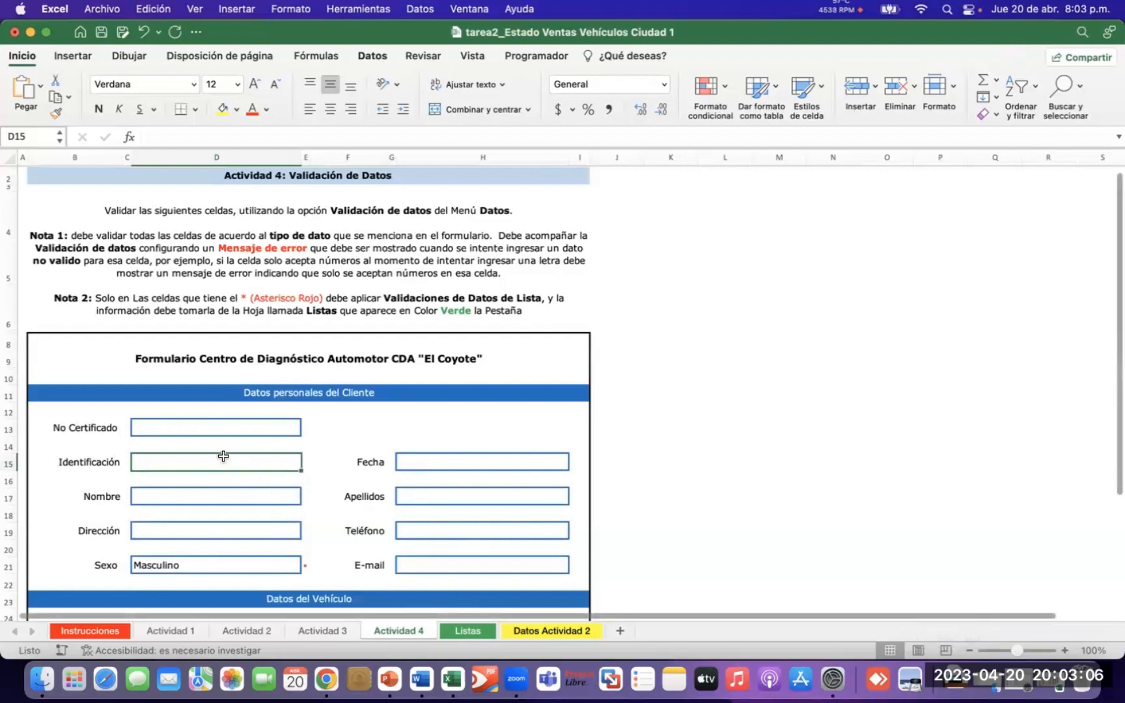
Start a data validation rule for the Identificación cell D15 of Actividad 4 that permits Lista
click(373, 55)
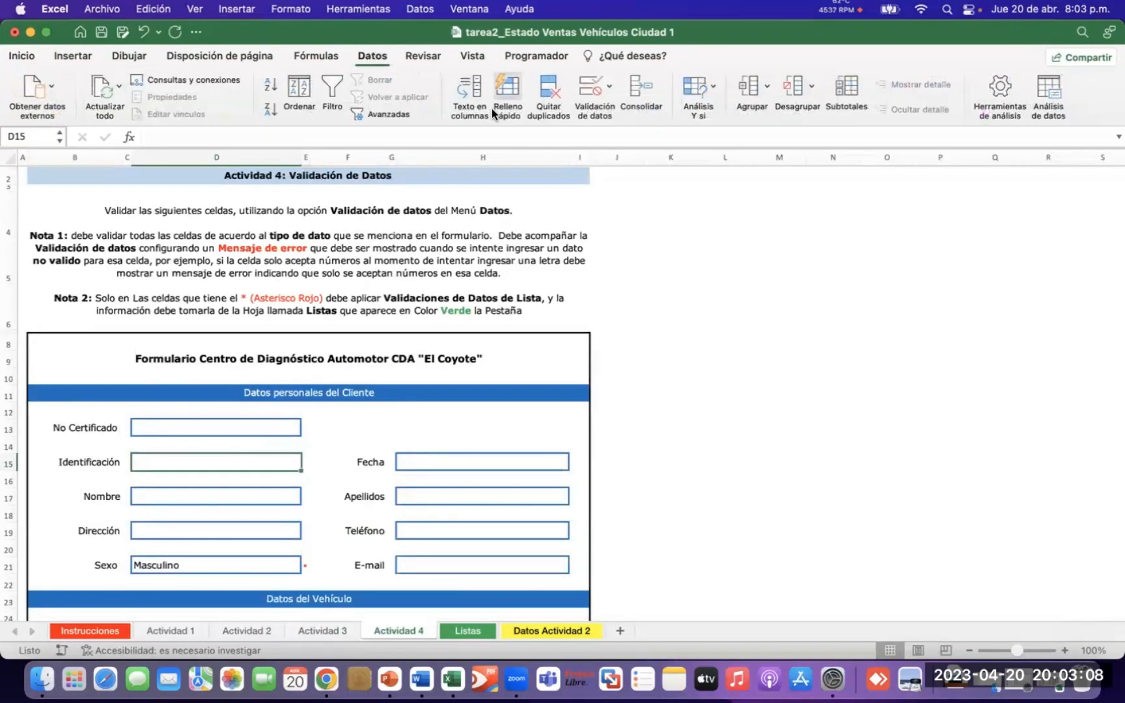
click(612, 82)
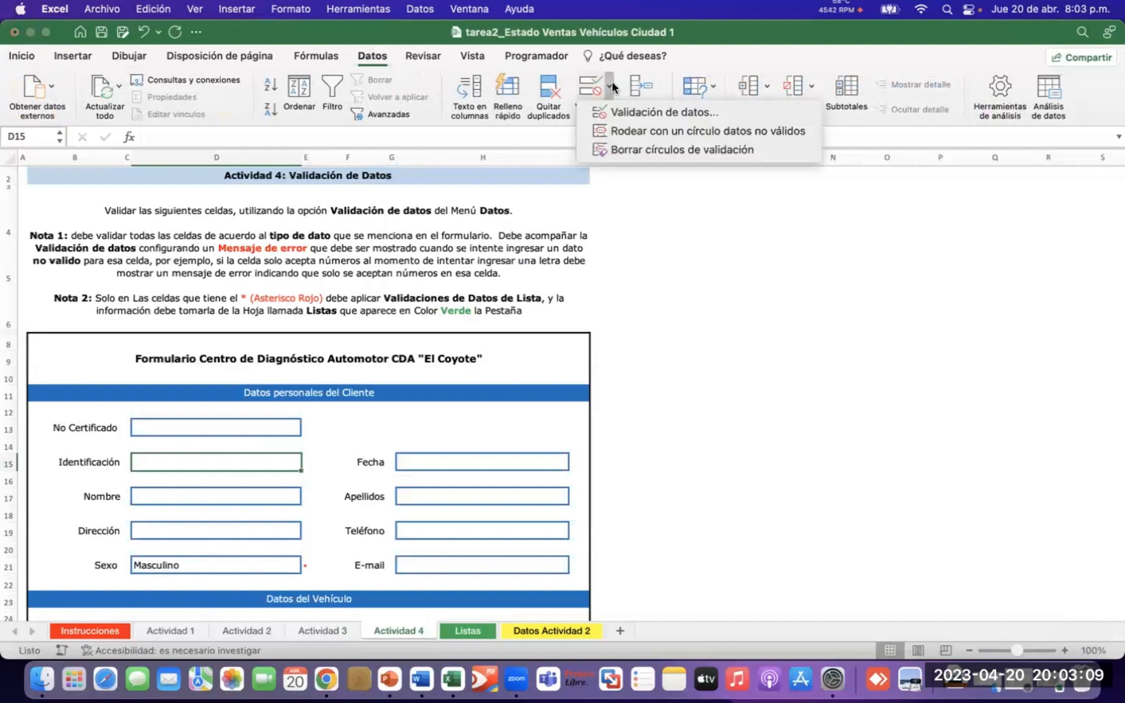
click(638, 112)
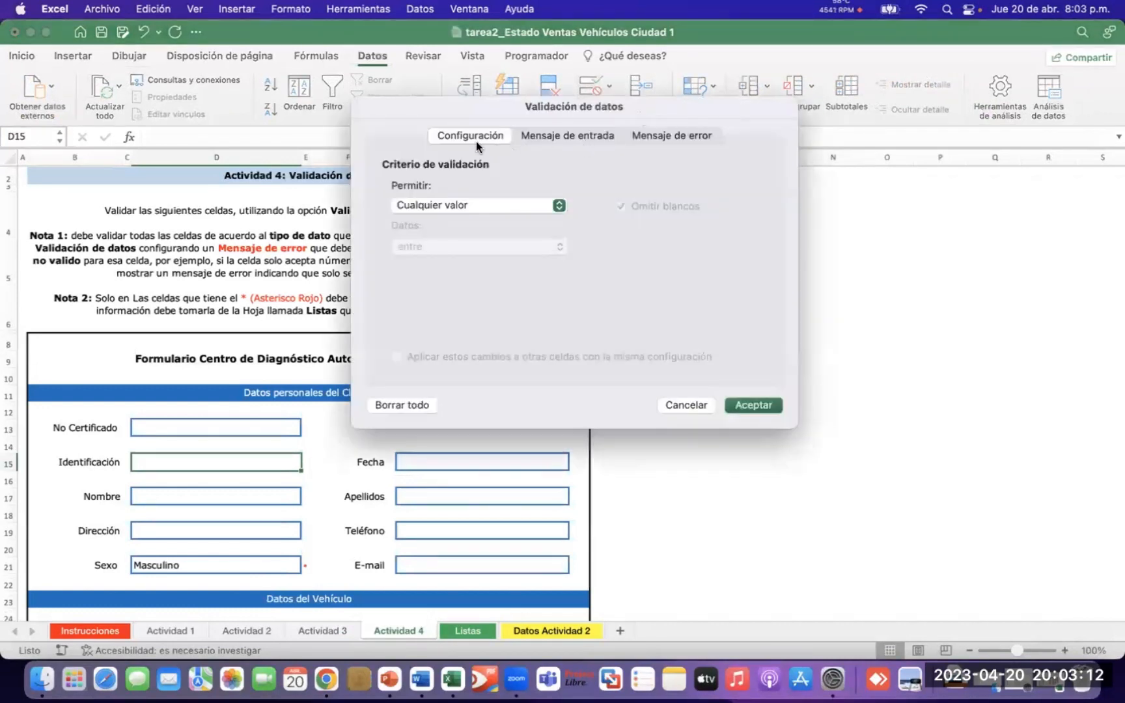
click(558, 207)
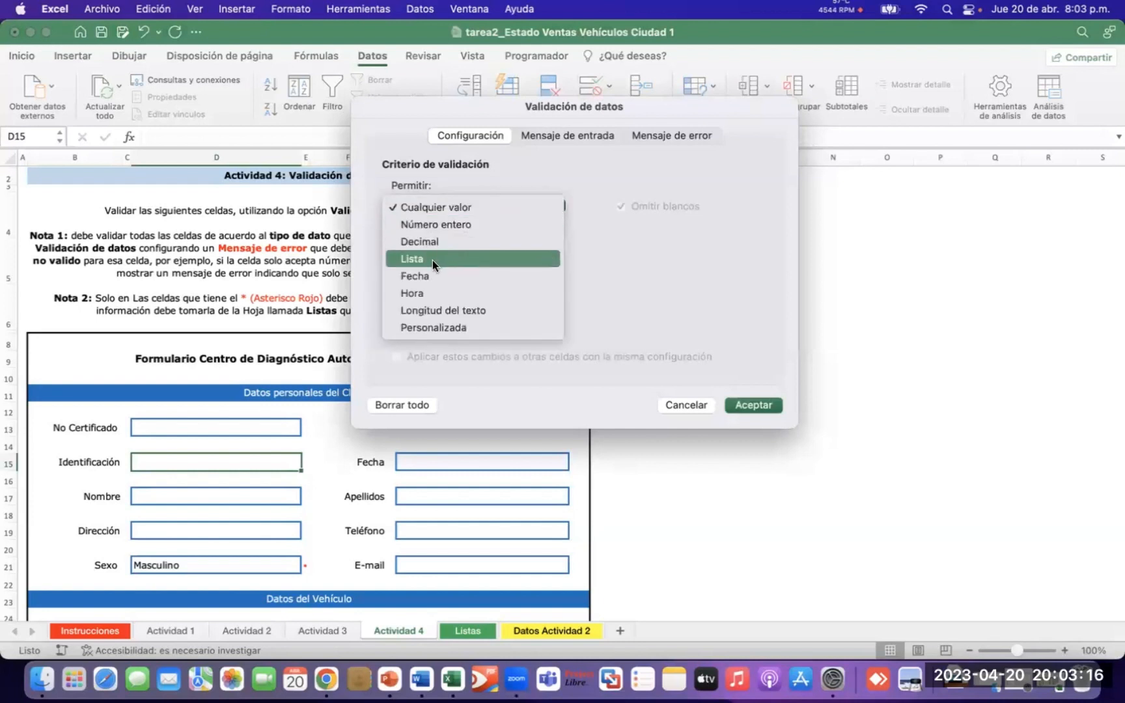
click(432, 260)
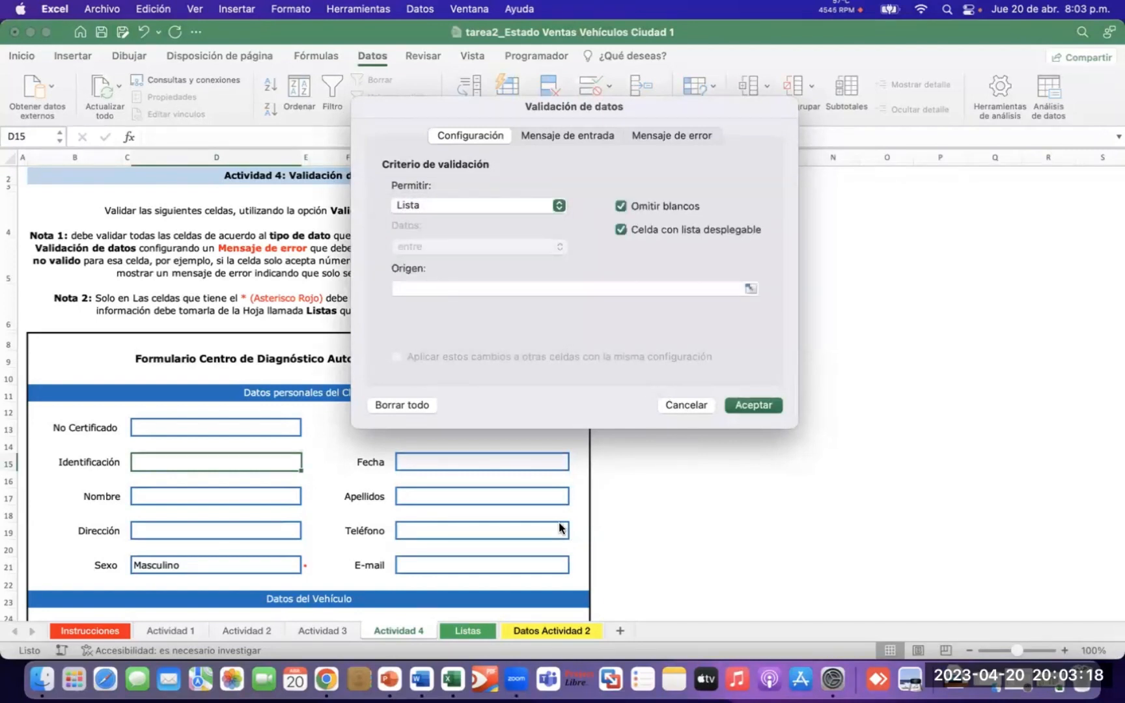
Set the source of the D15 list validation to the Sexo values, =Listas!$B$5:$B$6, and apply the rule
click(460, 288)
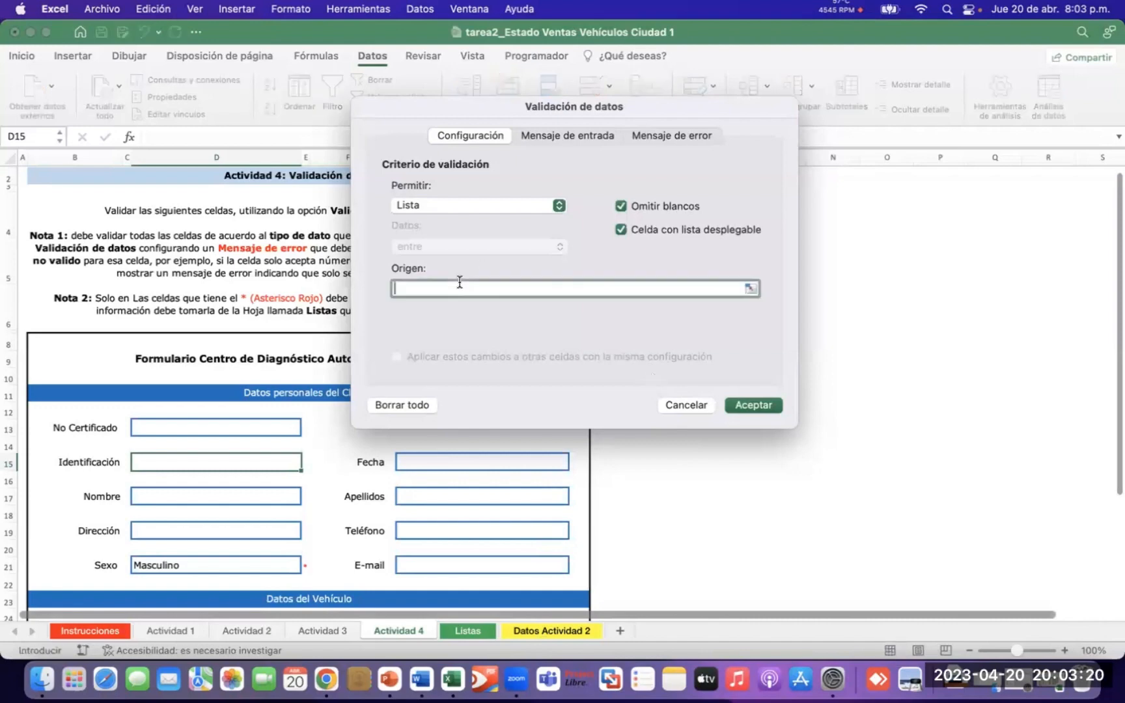
click(527, 629)
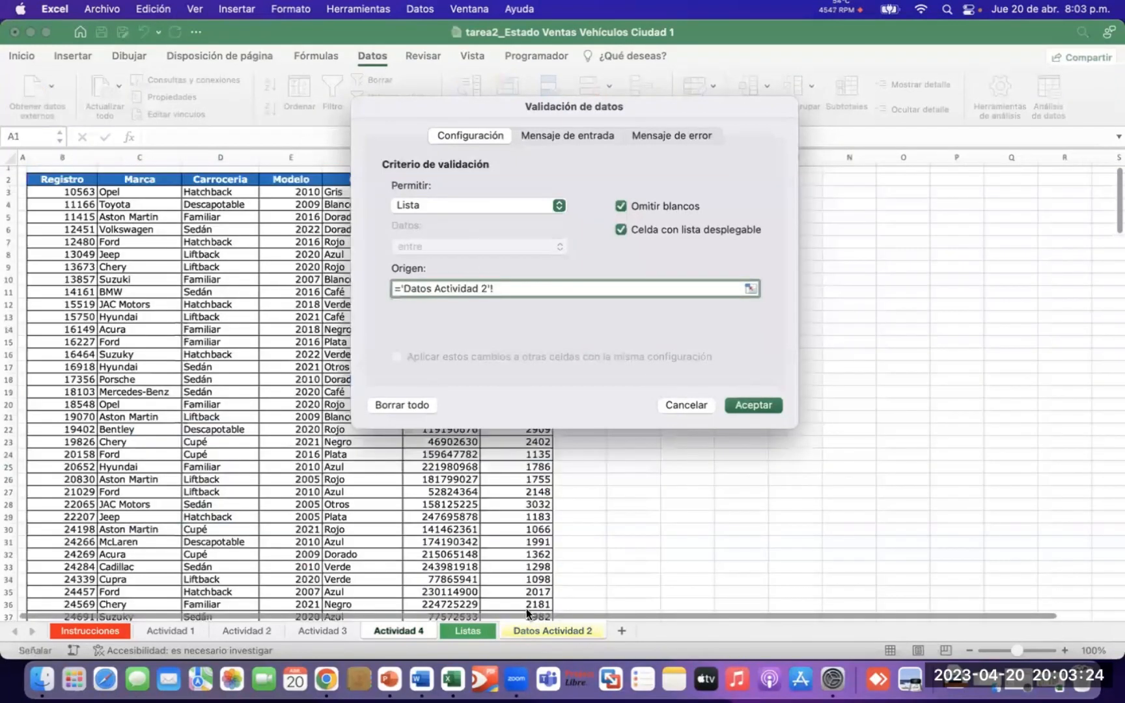
click(465, 630)
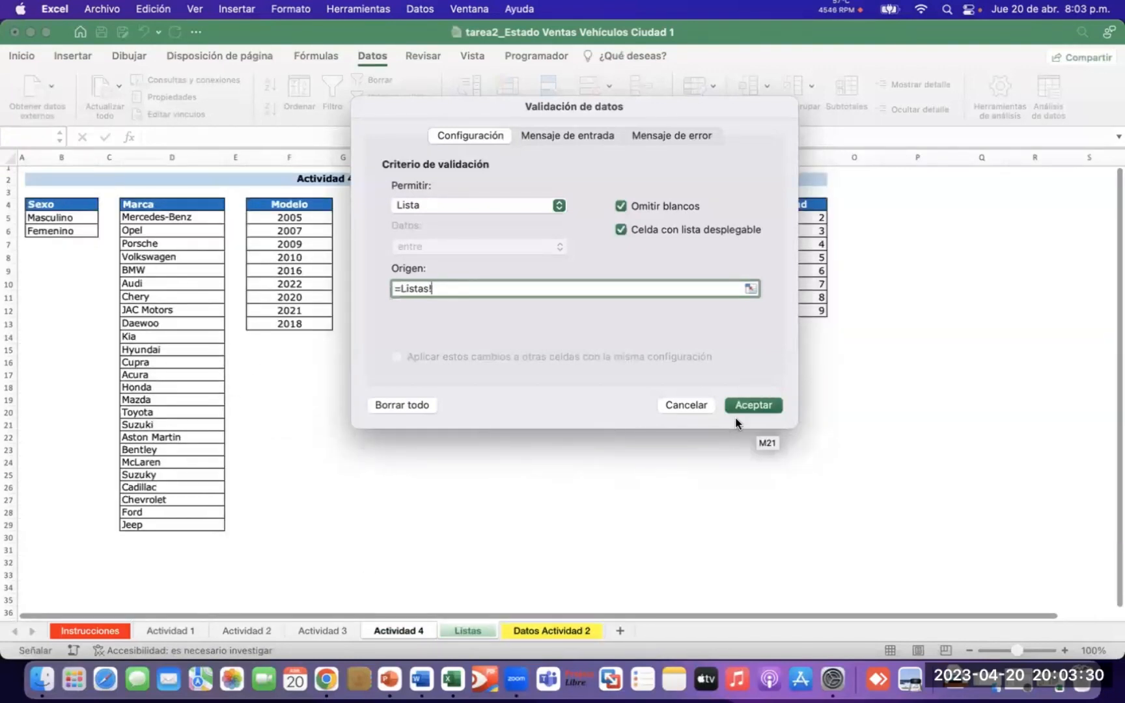
click(51, 216)
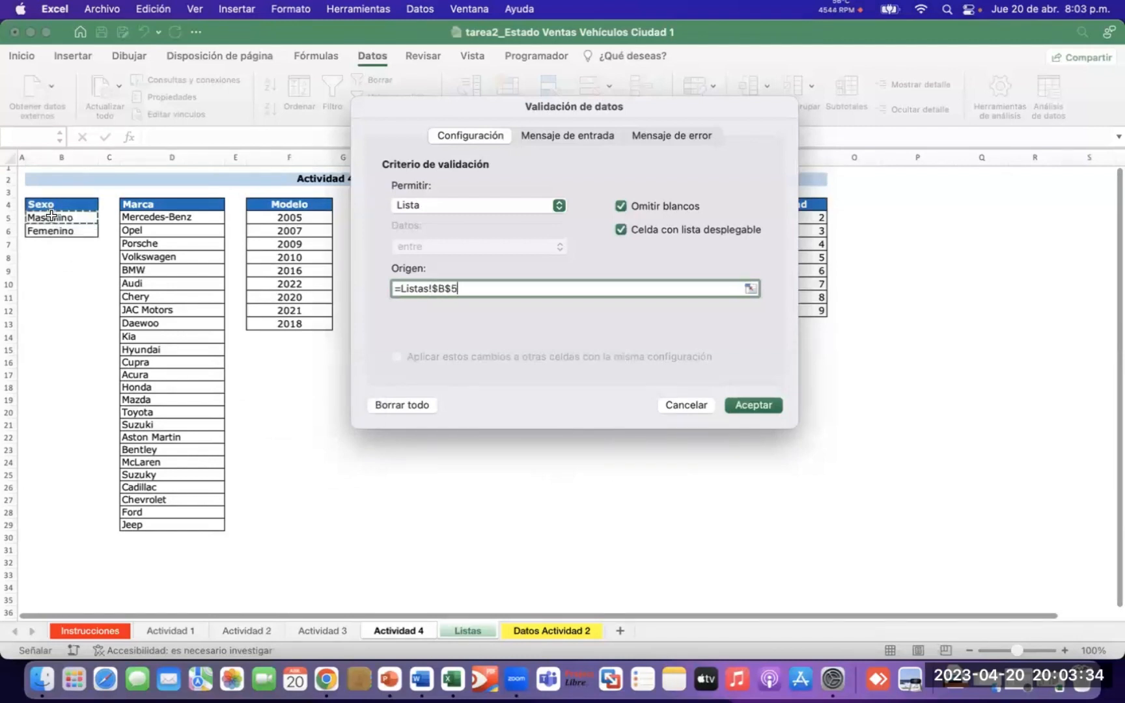
drag(51, 216, 52, 231)
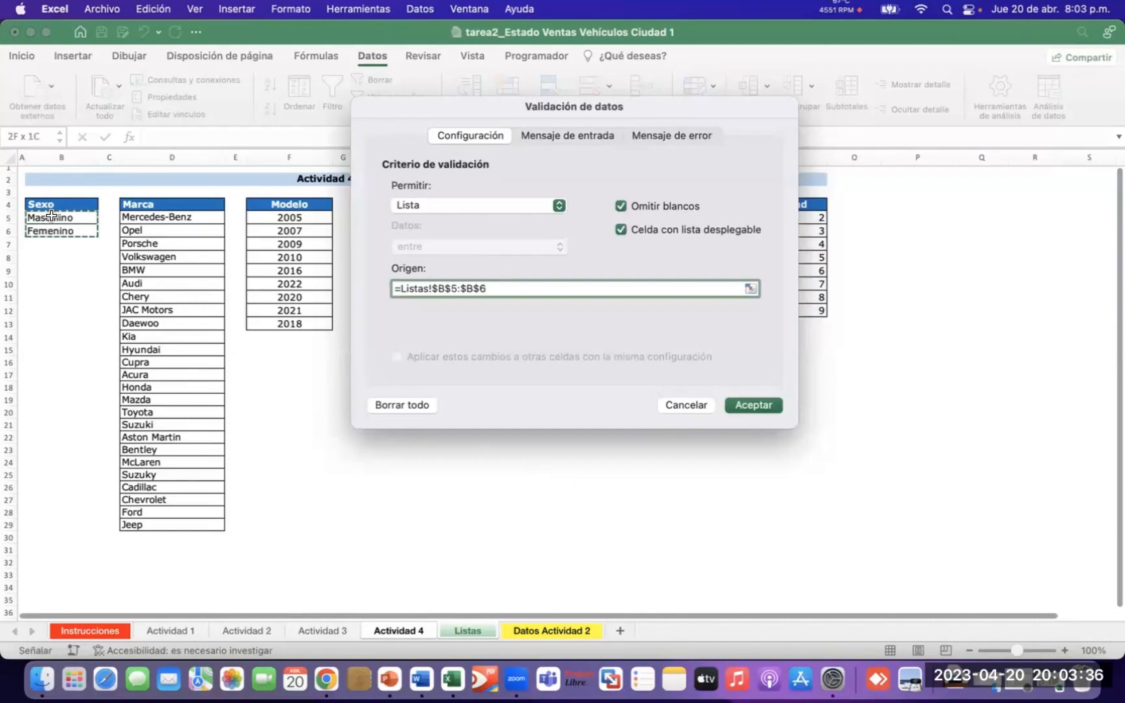
click(753, 405)
Check the options offered by the drop-down list of the Identificación cell D15
click(308, 463)
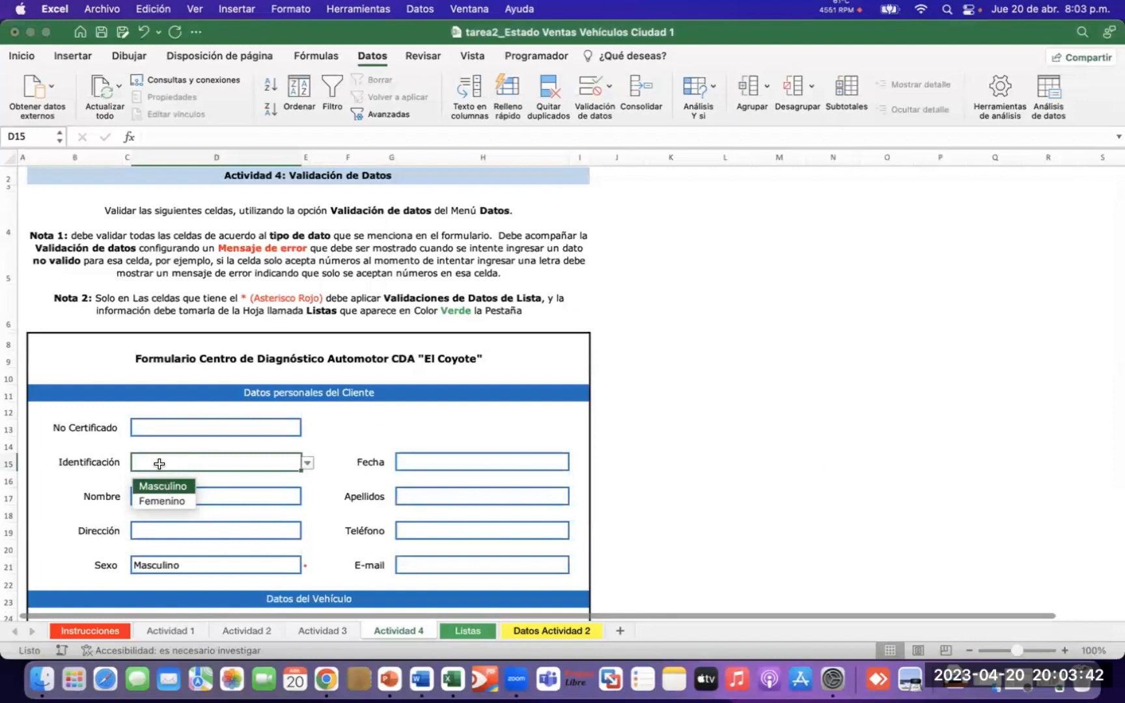
click(160, 463)
click(307, 463)
scroll(297, 464, down, 1)
Review the data validation settings of cell D15, including the permitted types, and keep Lista
click(606, 92)
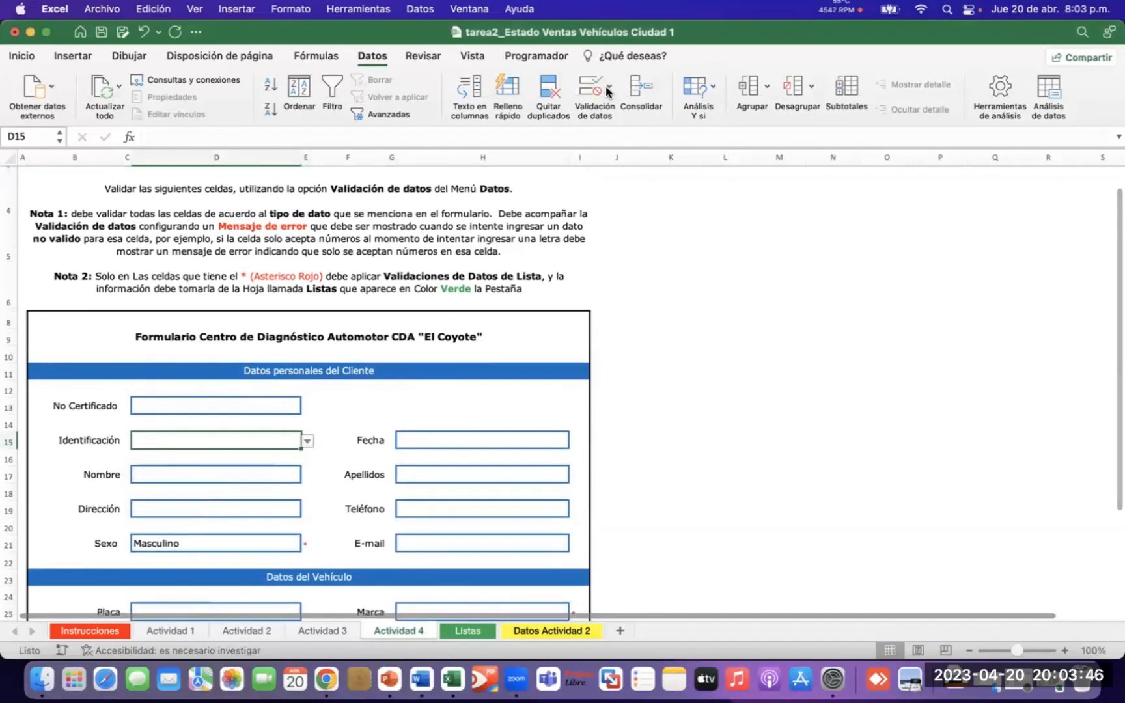
click(606, 80)
click(616, 111)
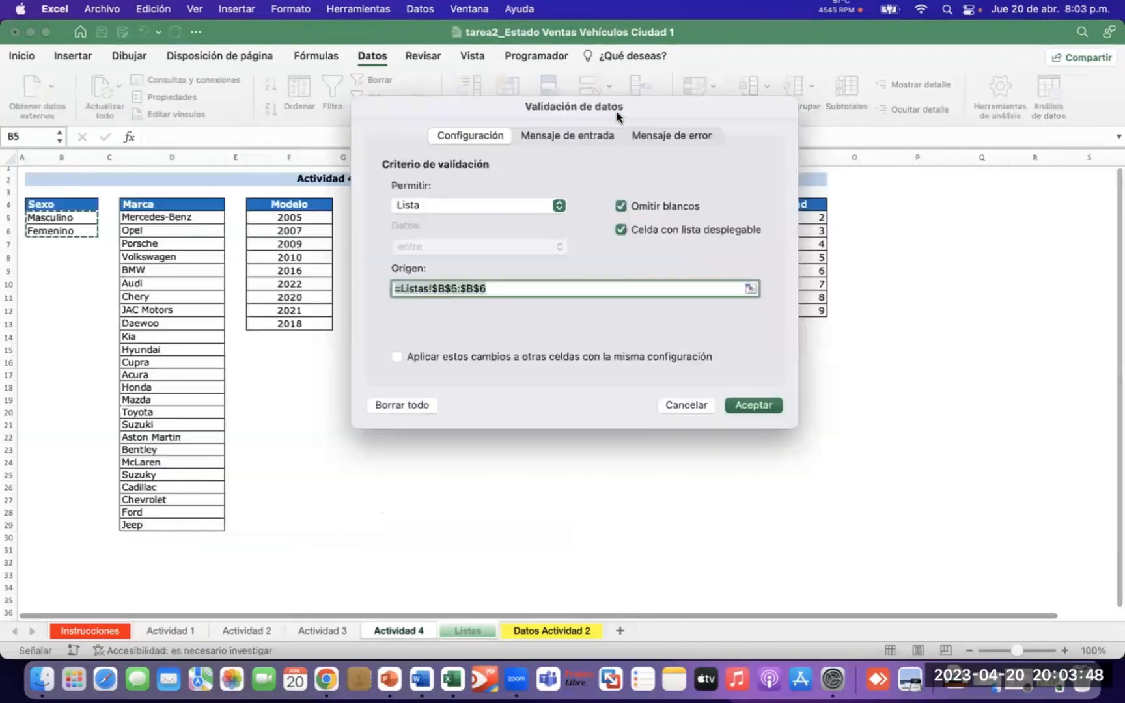
click(559, 205)
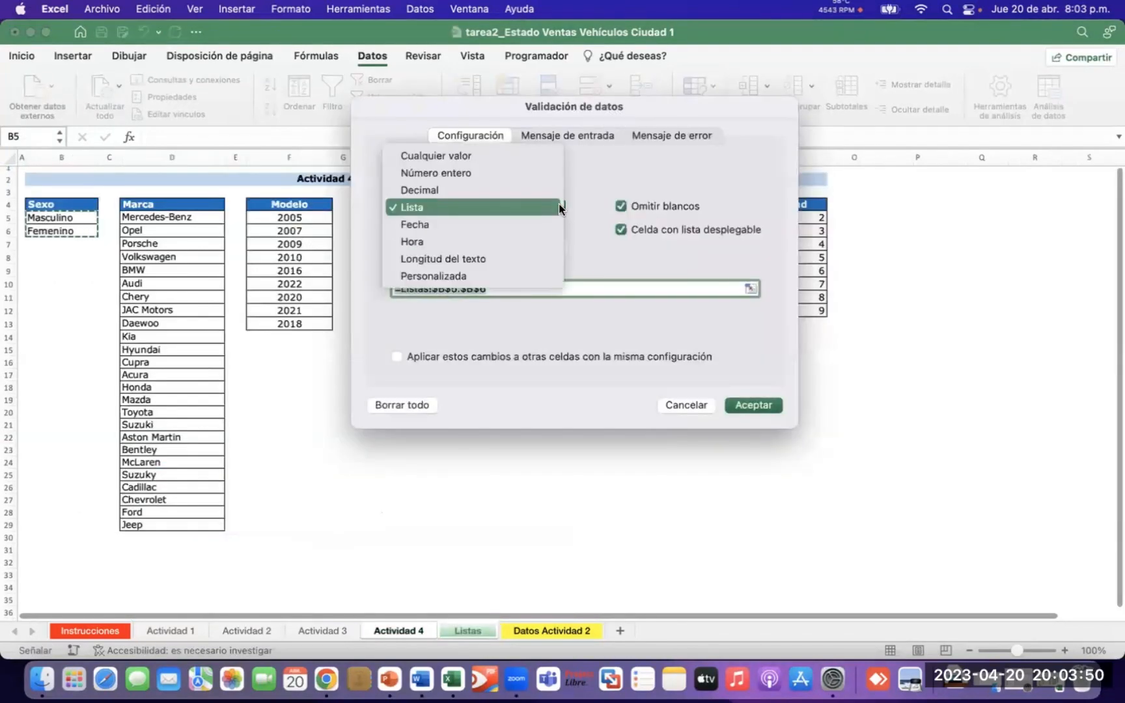
click(439, 208)
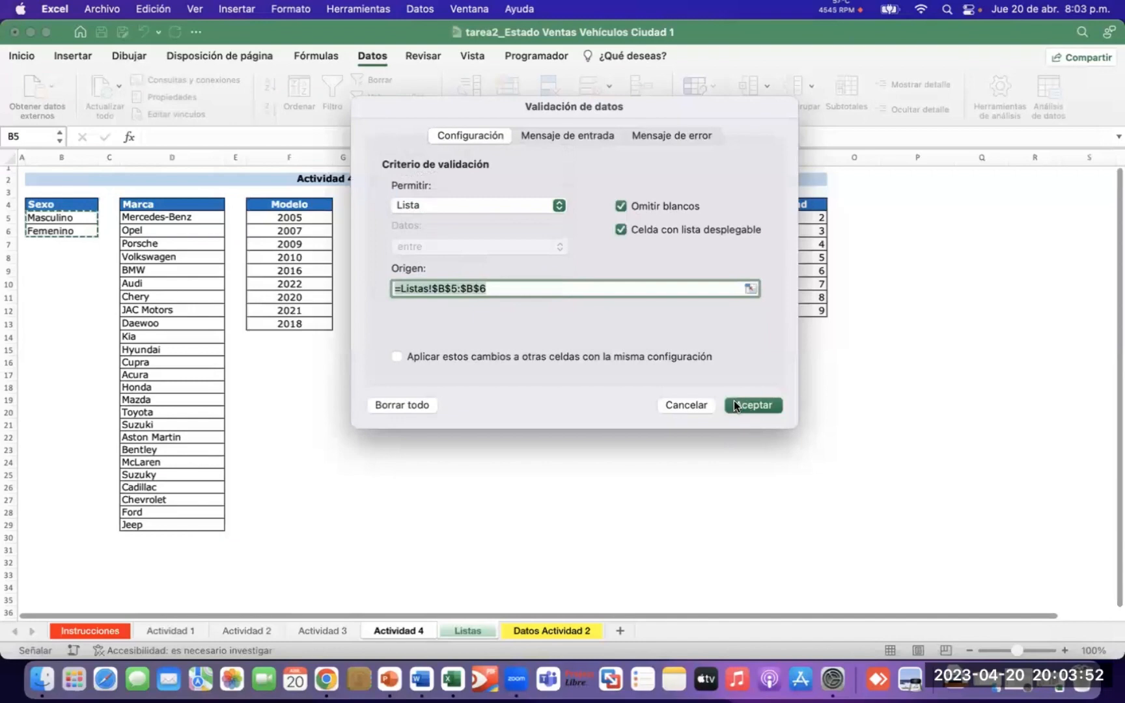
click(750, 406)
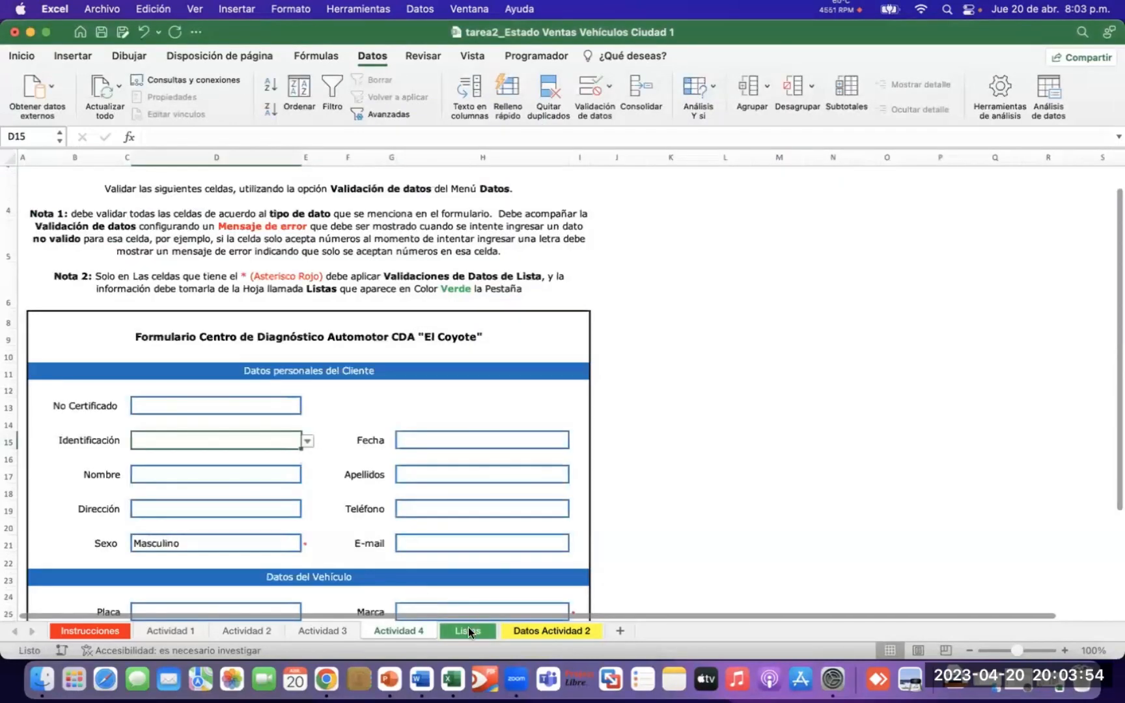
Look over the source lists on the Listas sheet and the drop-down options of D15 in Actividad 4
click(468, 630)
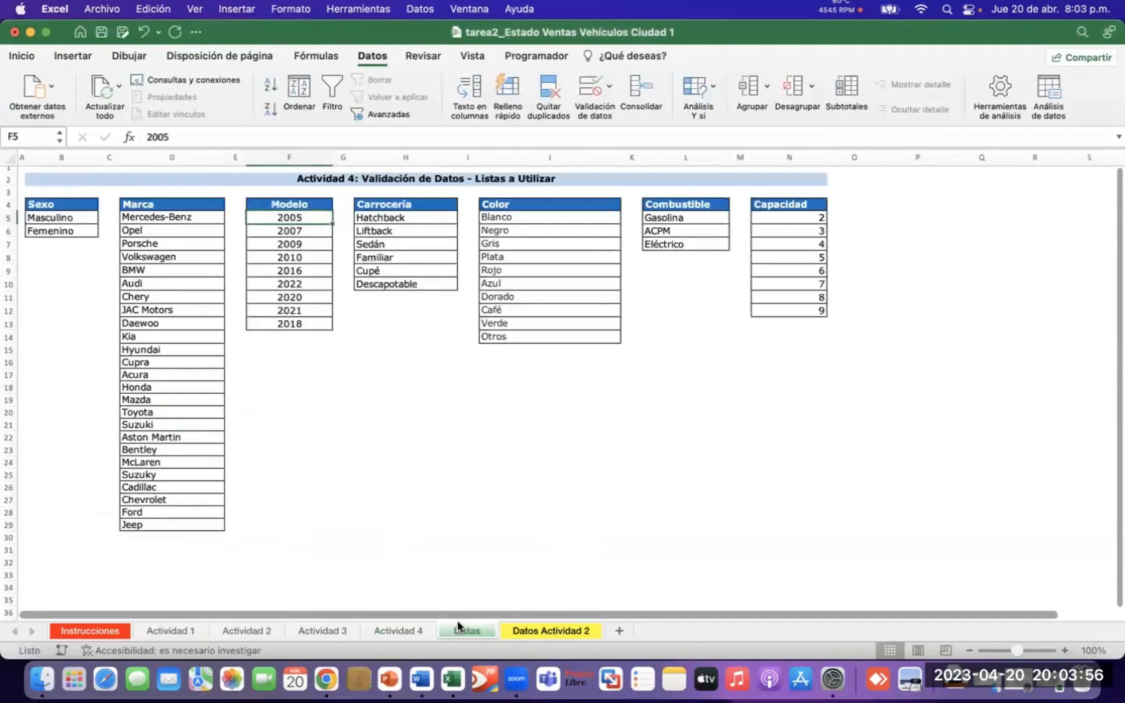
click(409, 632)
scroll(257, 442, down, 2)
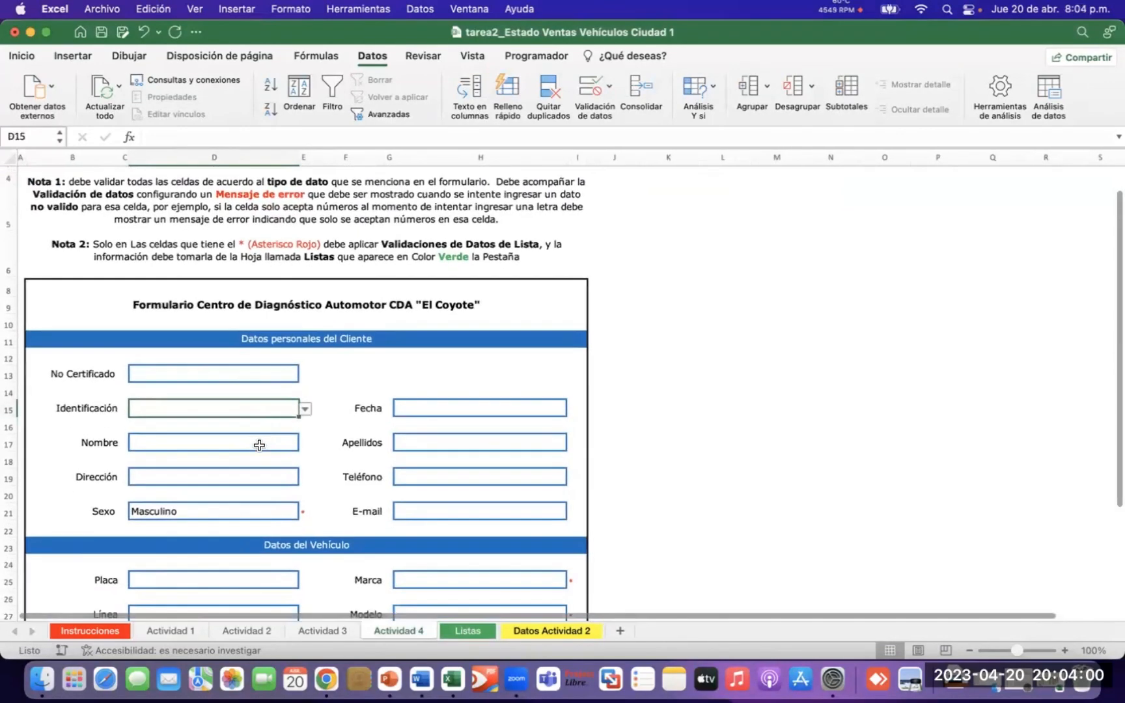
click(307, 402)
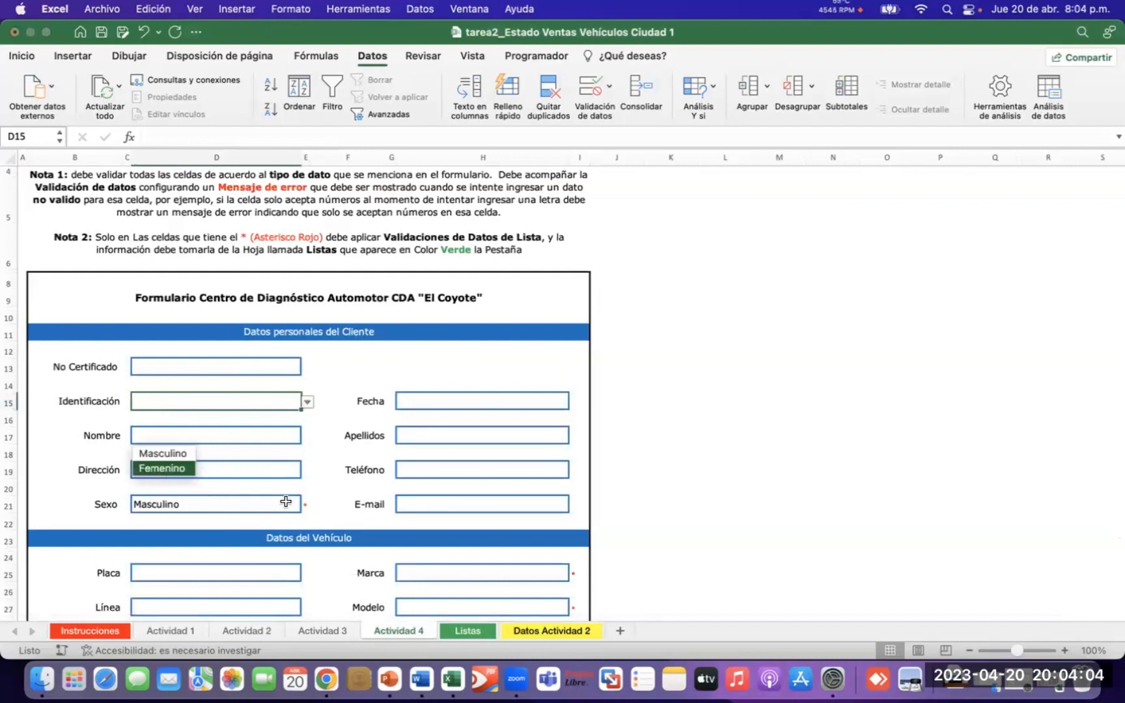
scroll(243, 507, down, 4)
key(Escape)
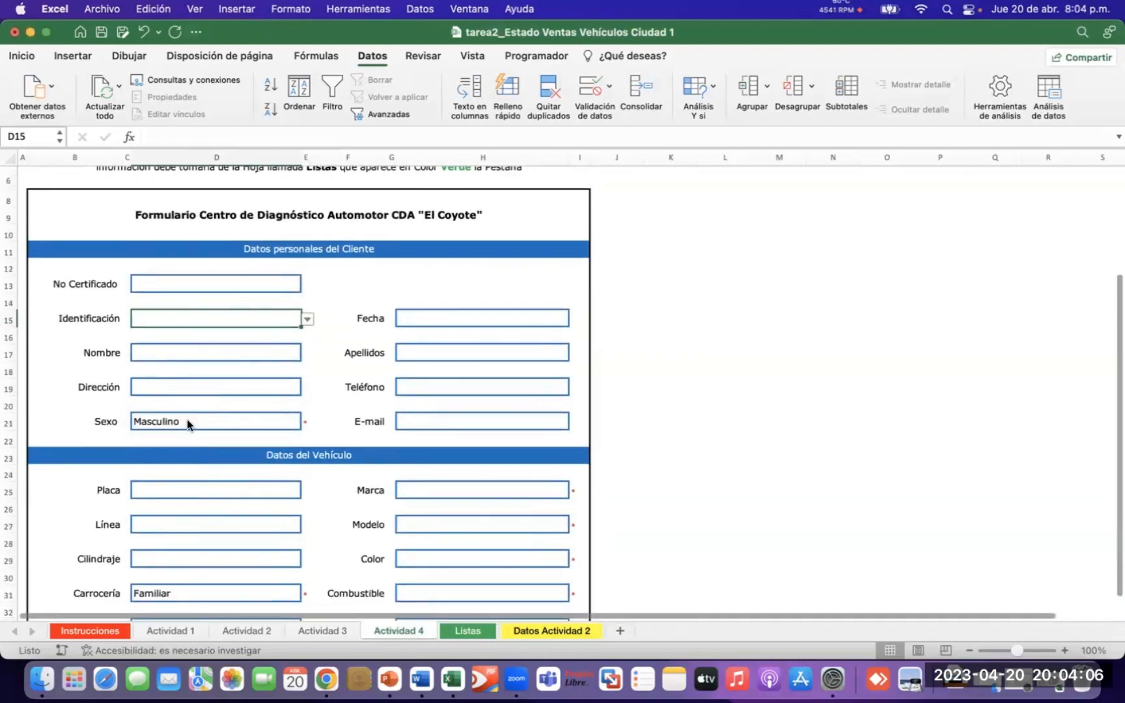
Clear the contents of the Sexo cell D21 and the Carrocería cell D31 in the form
click(176, 421)
key(Delete)
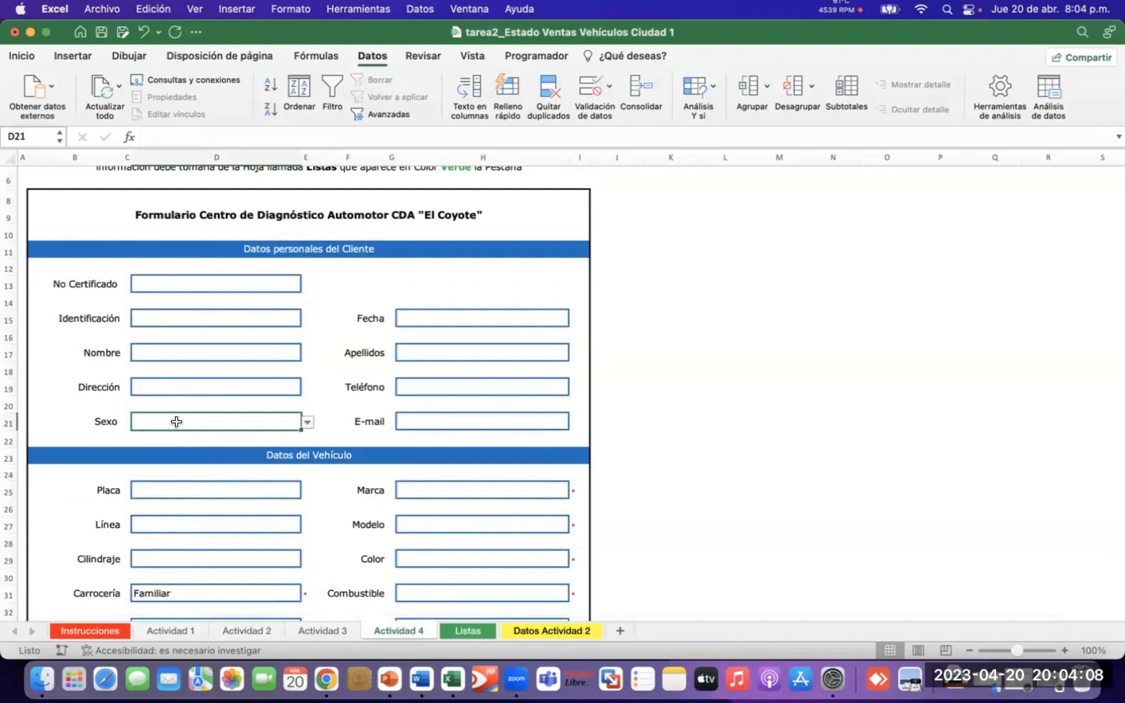
scroll(167, 518, down, 4)
click(168, 517)
key(Delete)
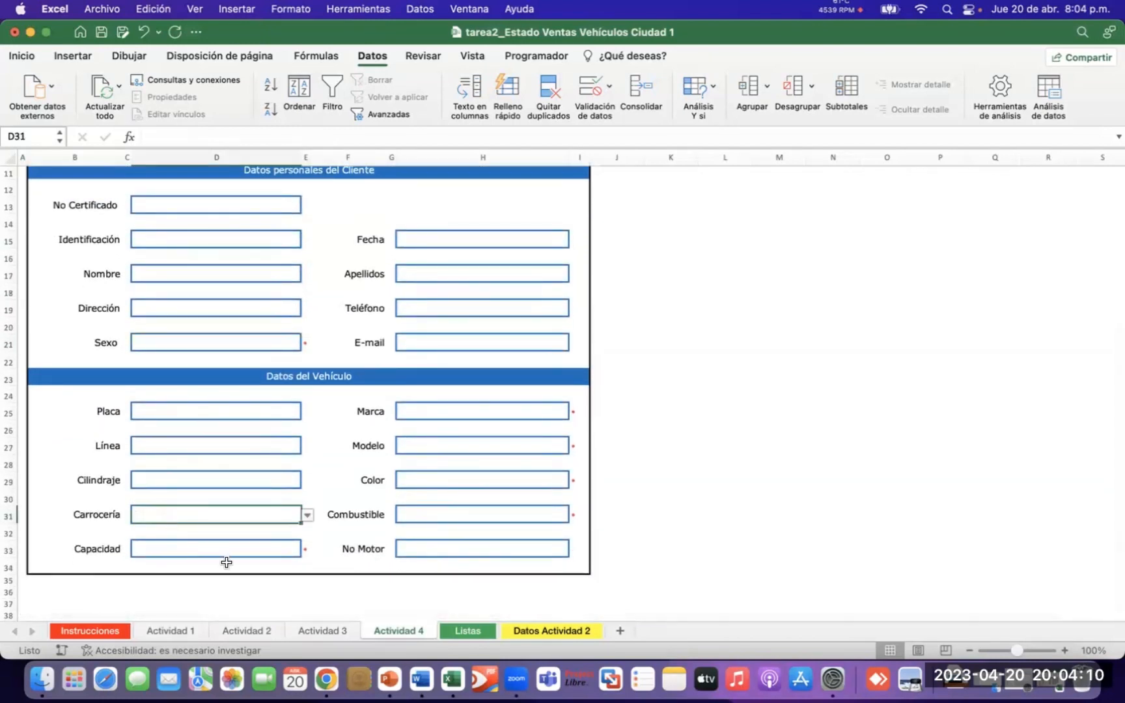
Start a data validation rule for the Capacidad cell D33 that permits Lista
click(224, 556)
click(306, 550)
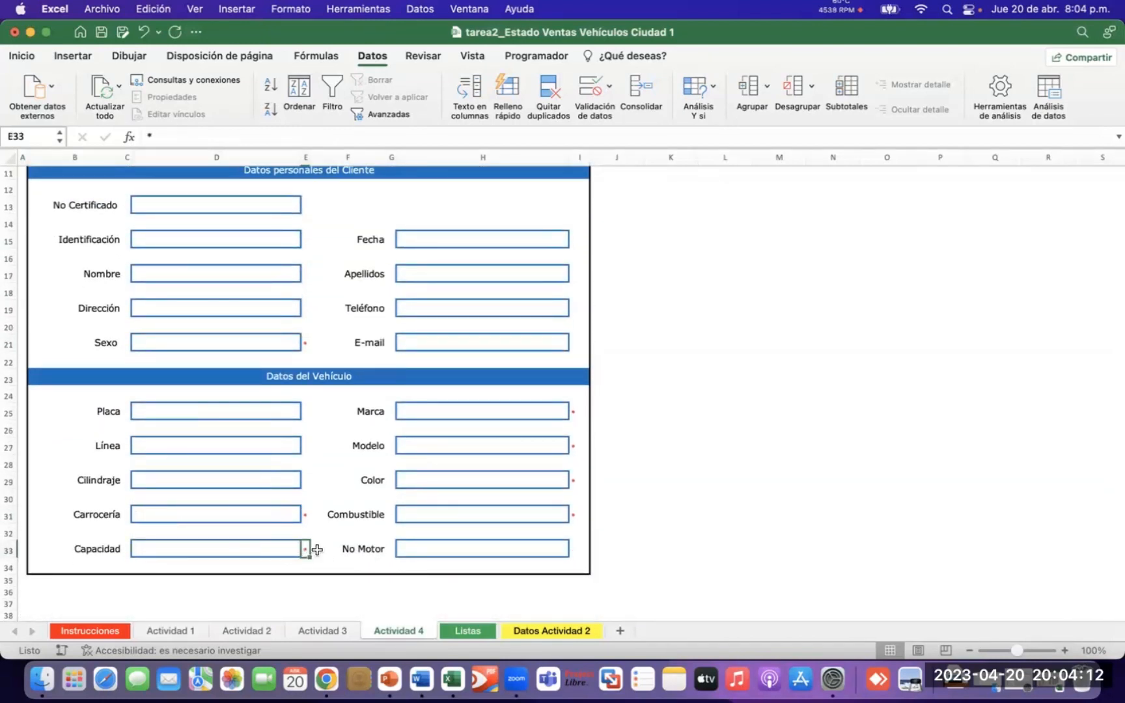
click(254, 550)
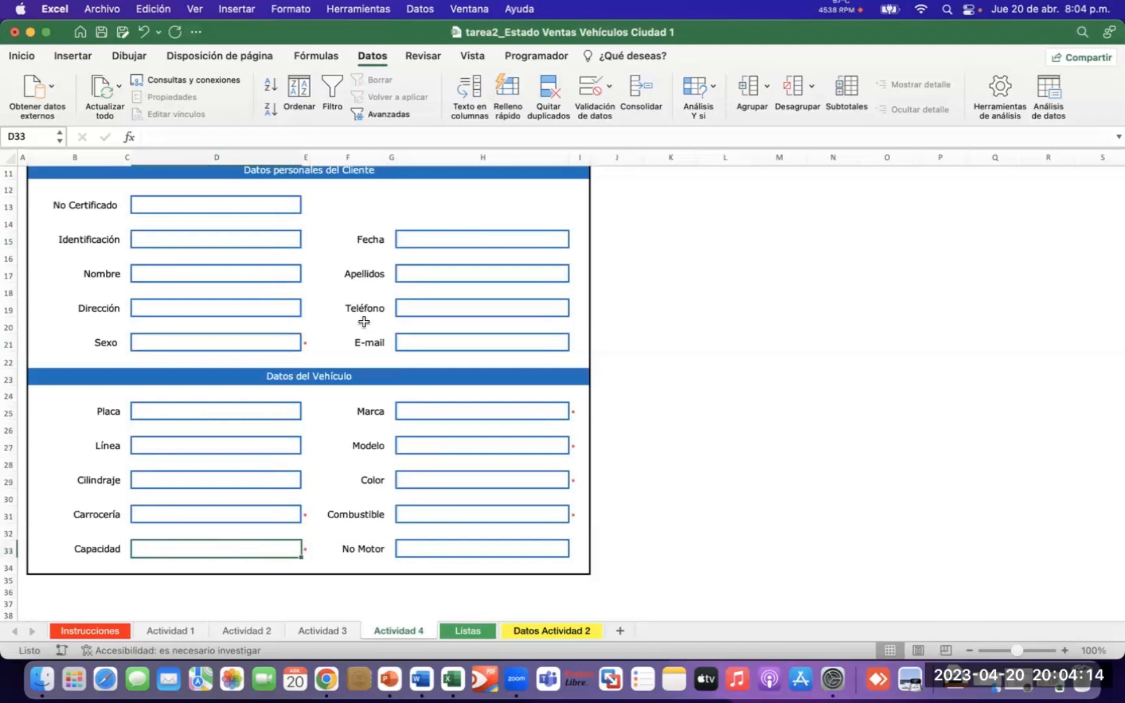
click(609, 83)
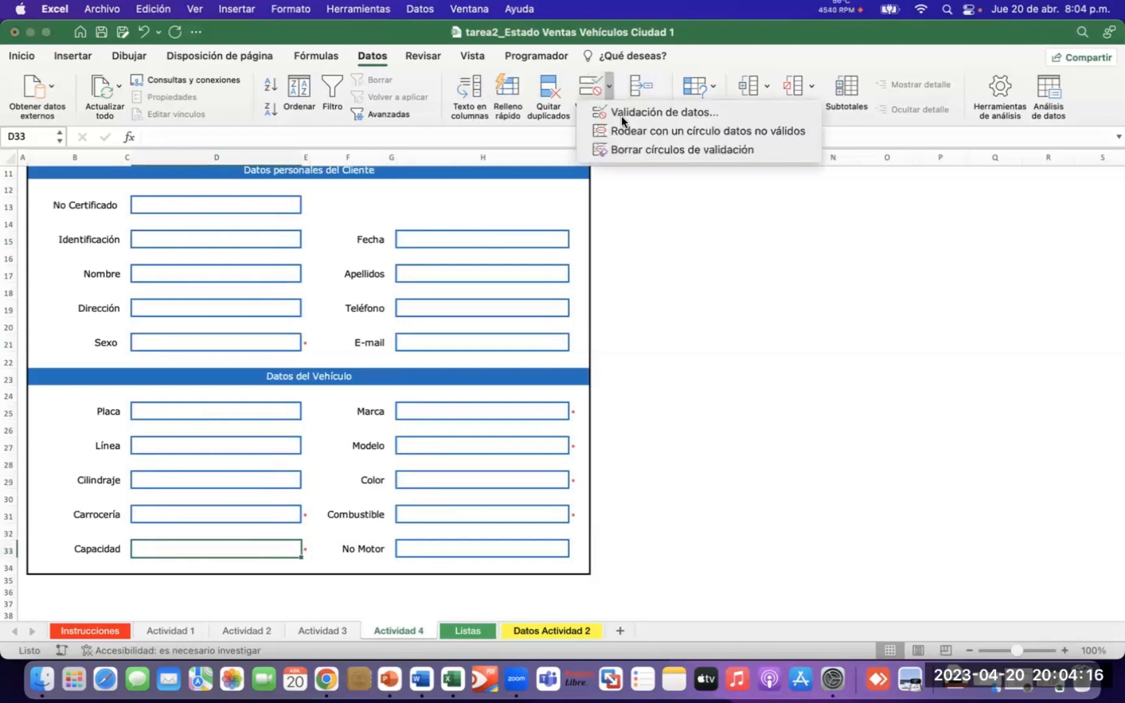
click(621, 112)
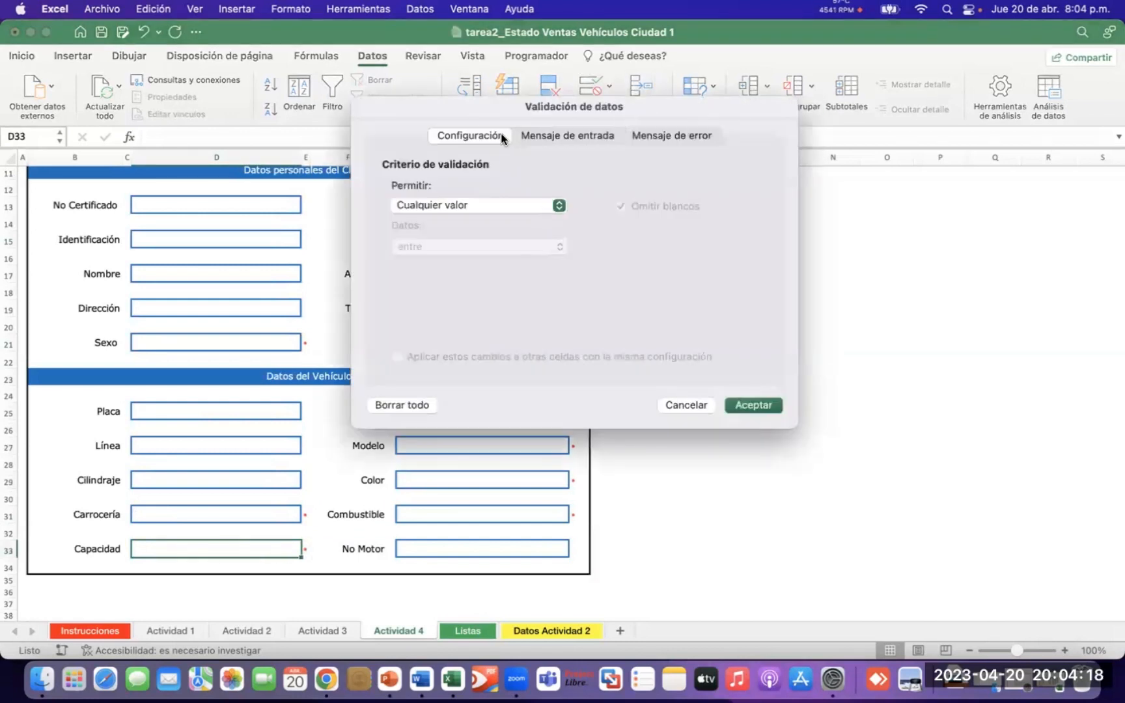
click(557, 205)
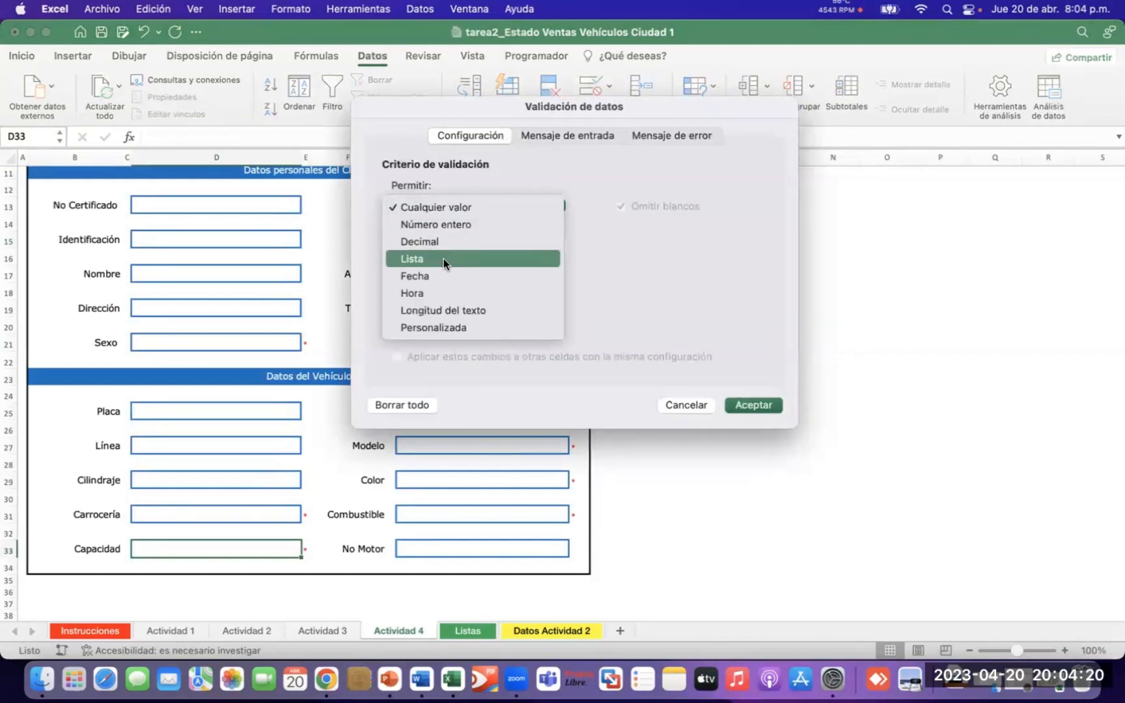
click(443, 259)
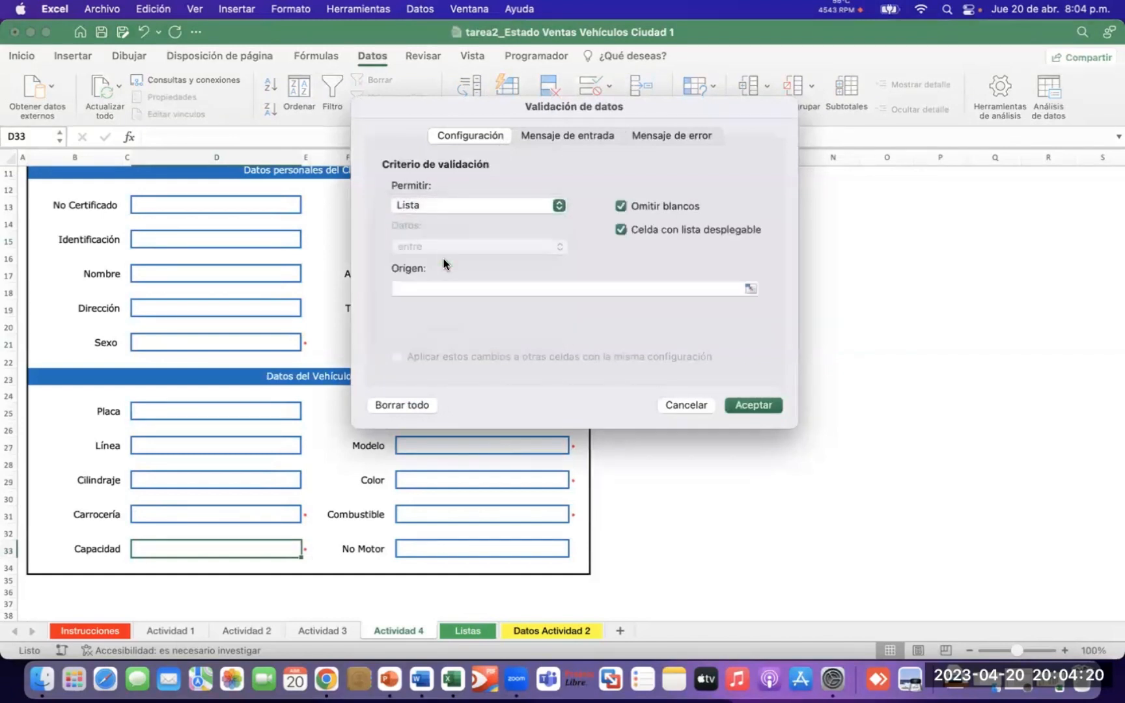
Set the source of the D33 list validation to the Carrocería values, =Listas!$H$5:$H$10, and apply the rule
click(460, 290)
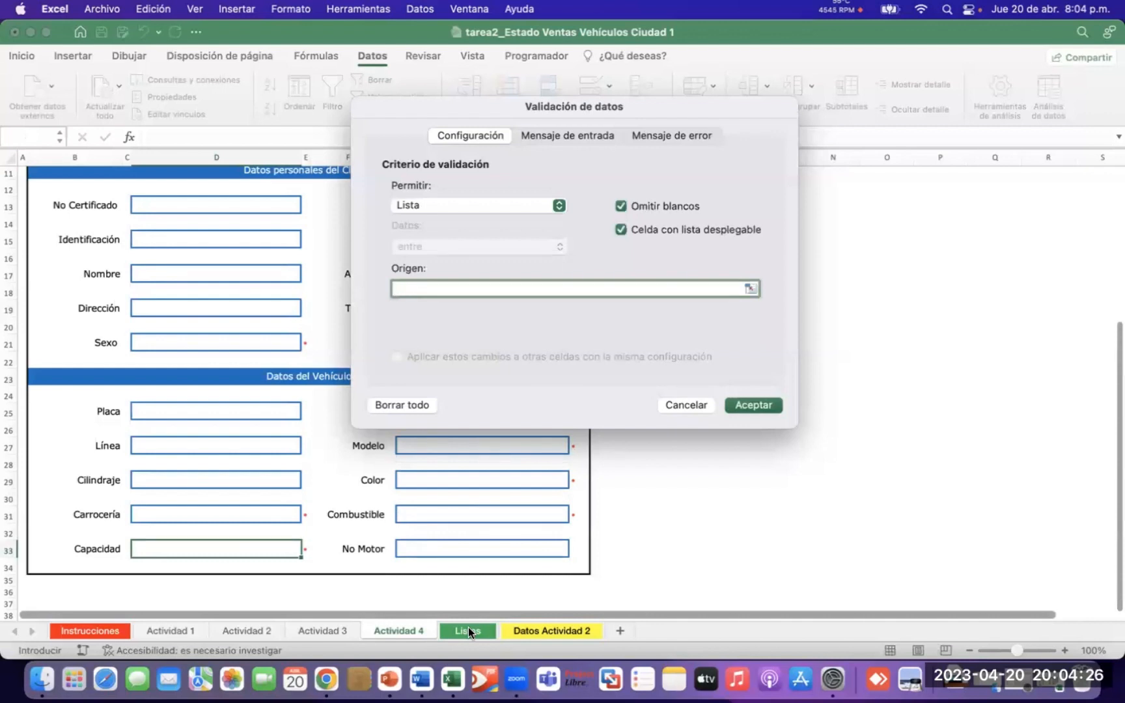
click(469, 627)
scroll(215, 325, right, 3)
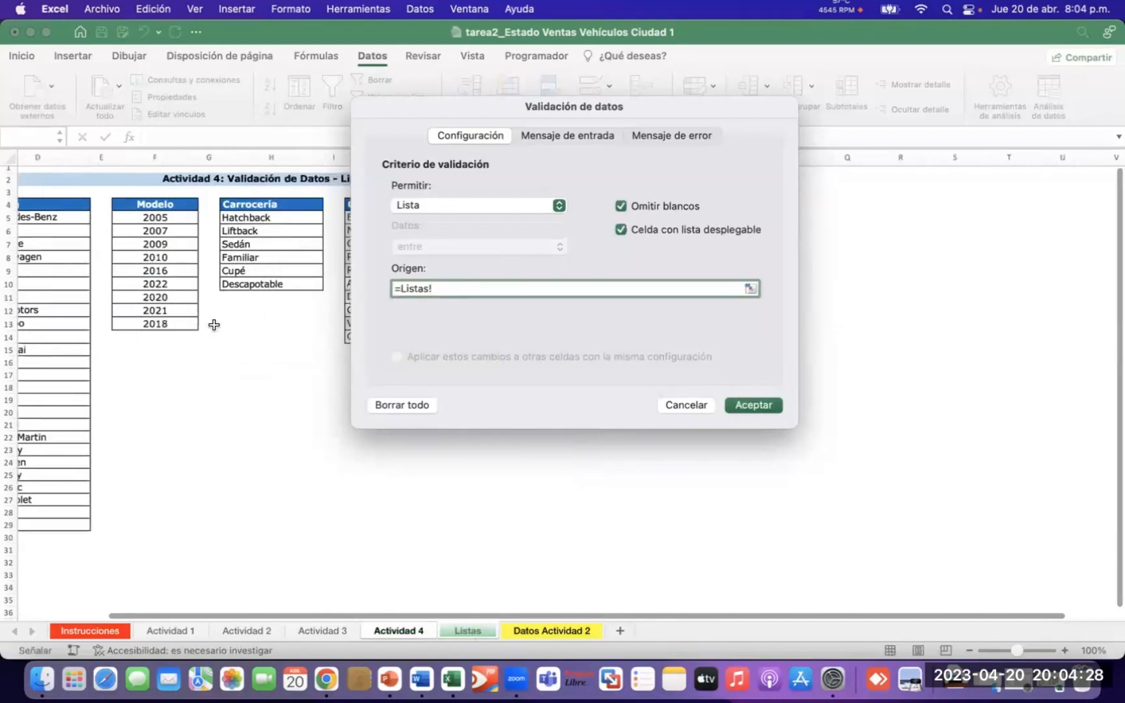
scroll(215, 325, right, 2)
click(154, 216)
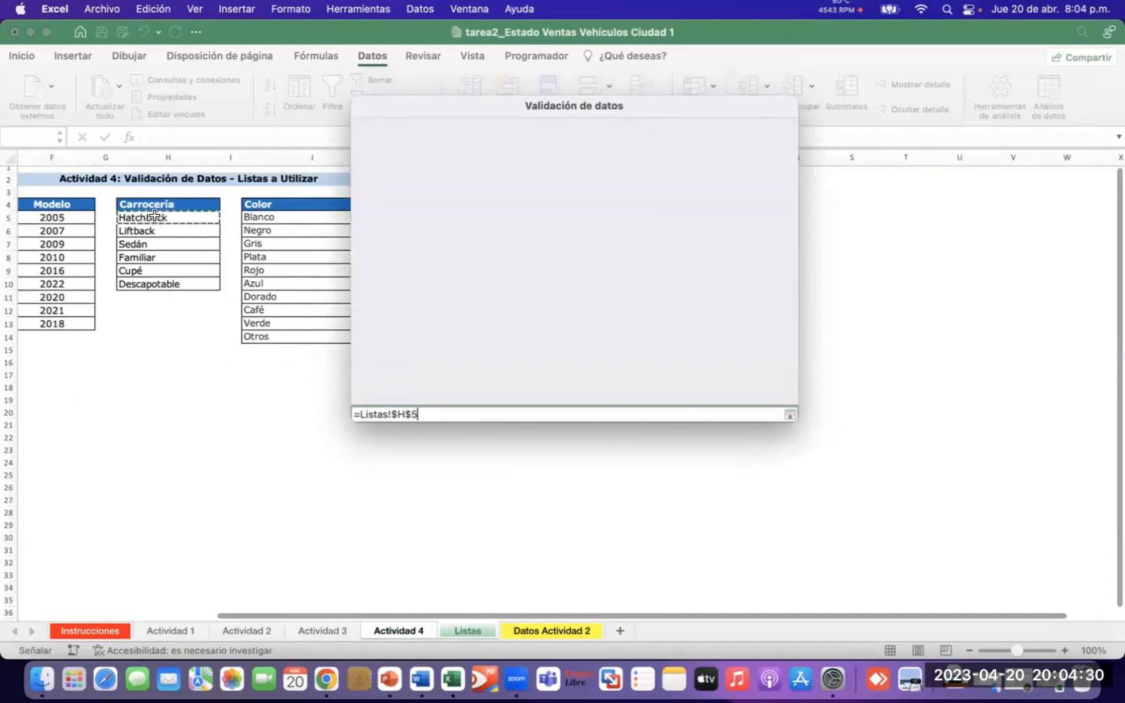
drag(154, 216, 154, 284)
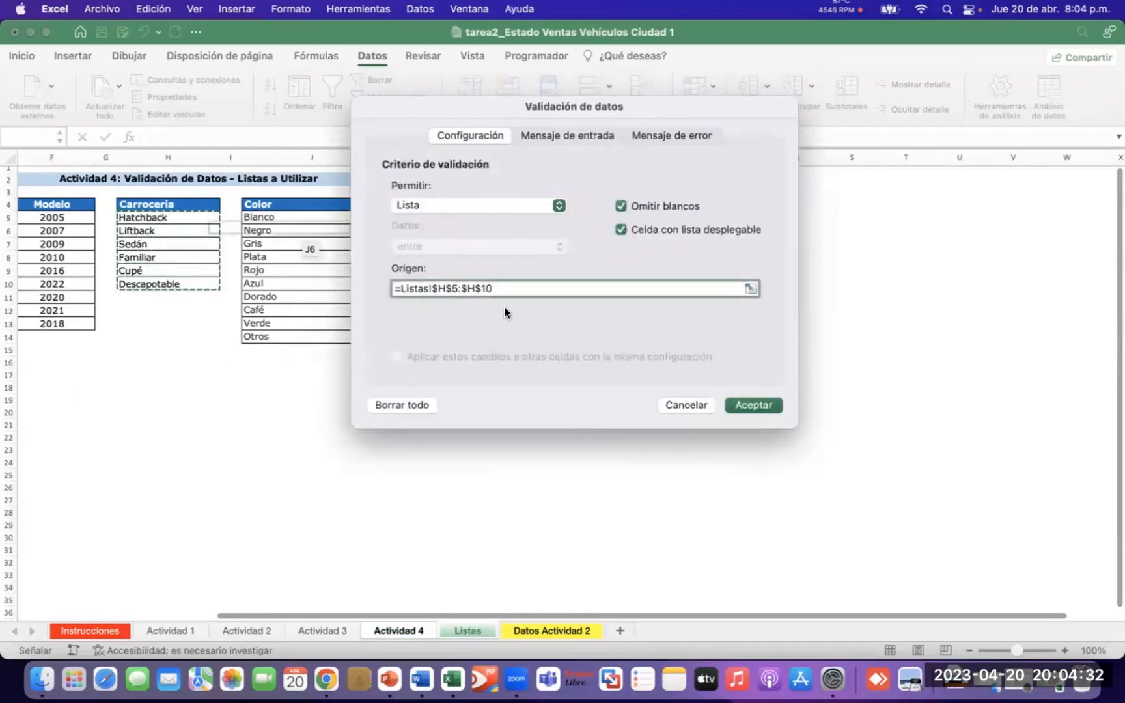
click(752, 404)
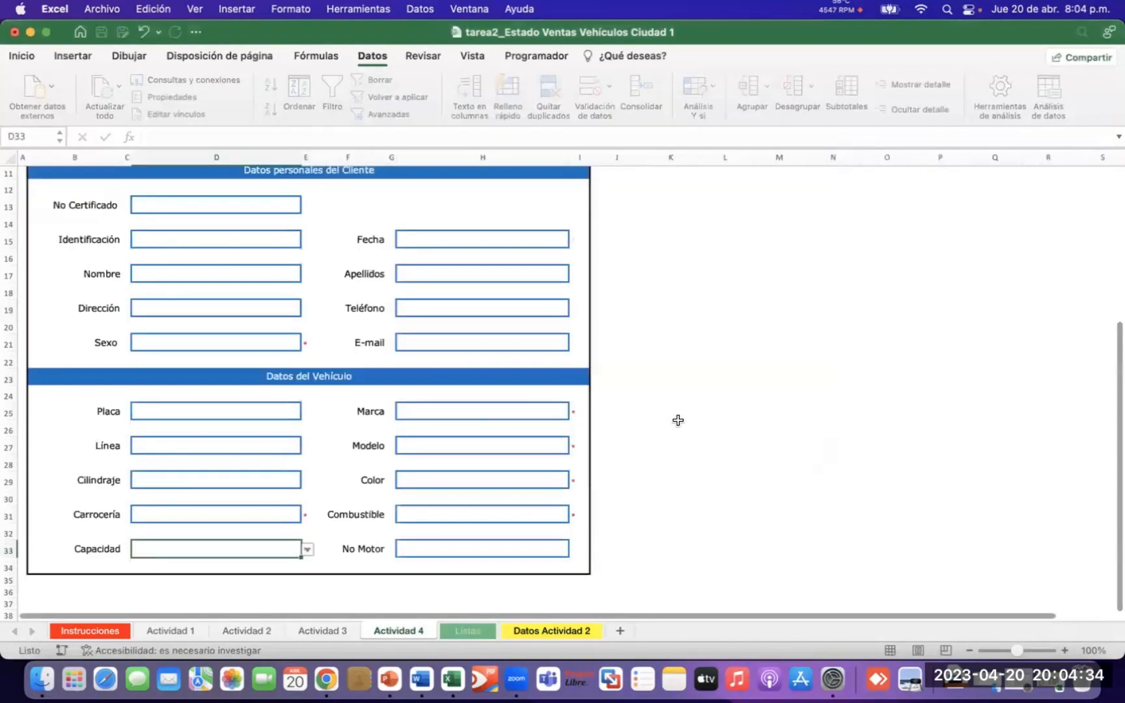
Display the drop-down options of the Carrocería cell D31
click(281, 515)
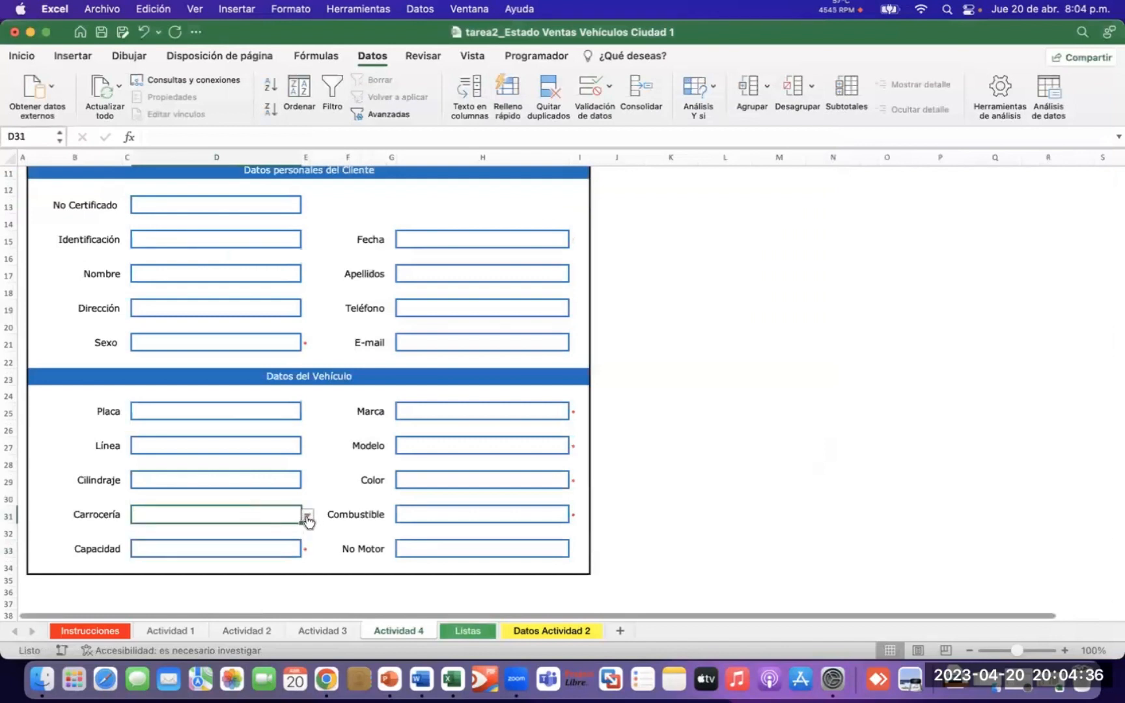
click(307, 515)
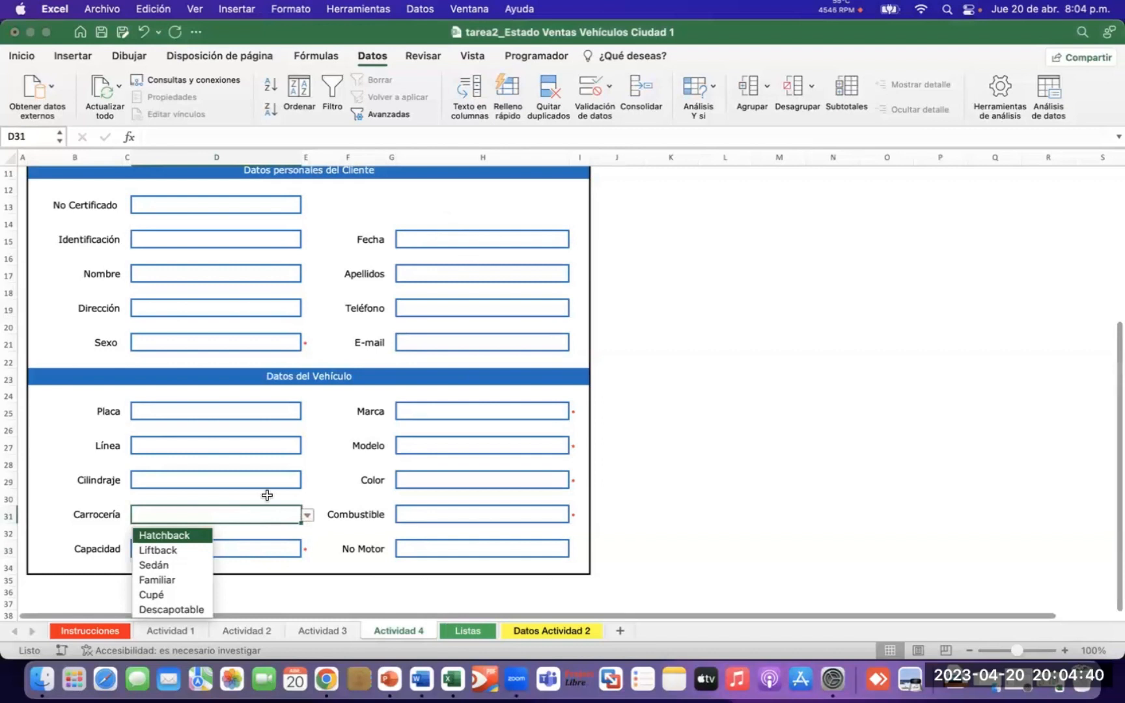
Start a data validation rule for the Combustible cell H31 that permits Lista
click(258, 547)
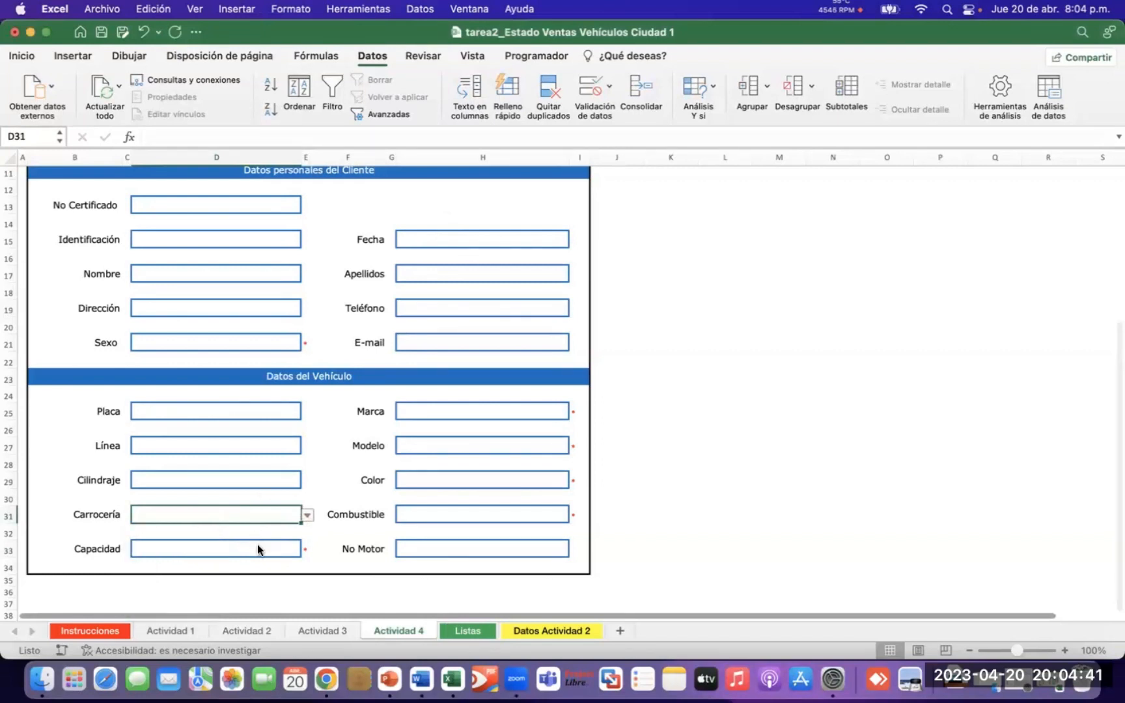
click(535, 520)
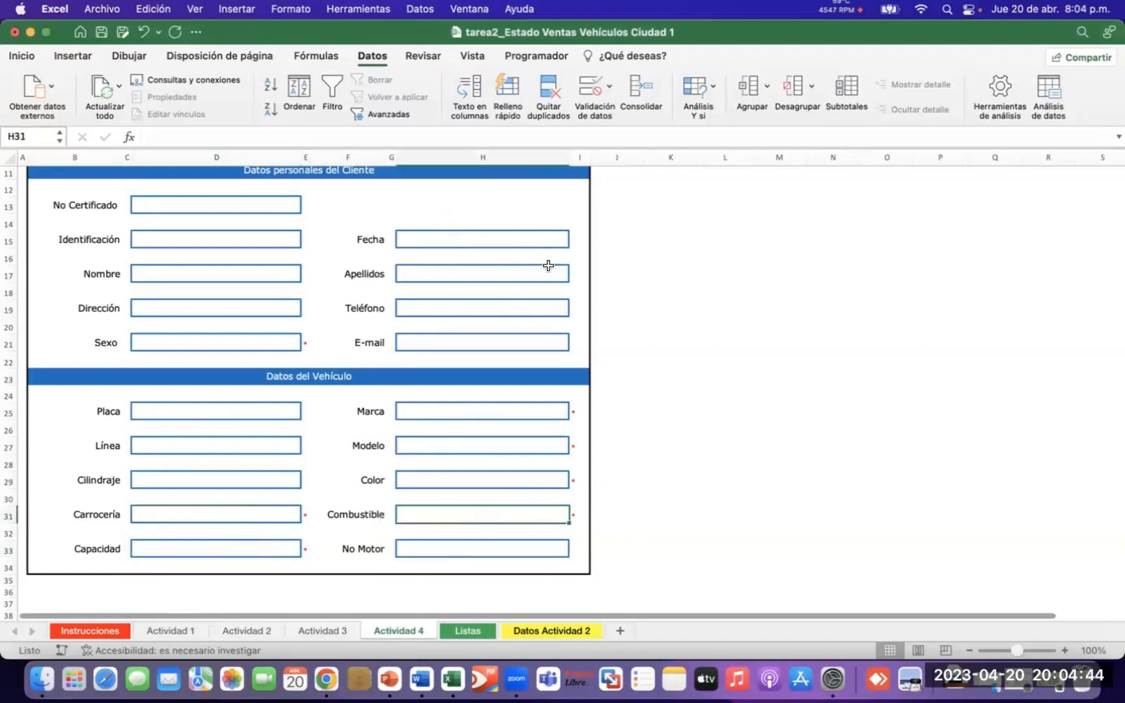
click(609, 82)
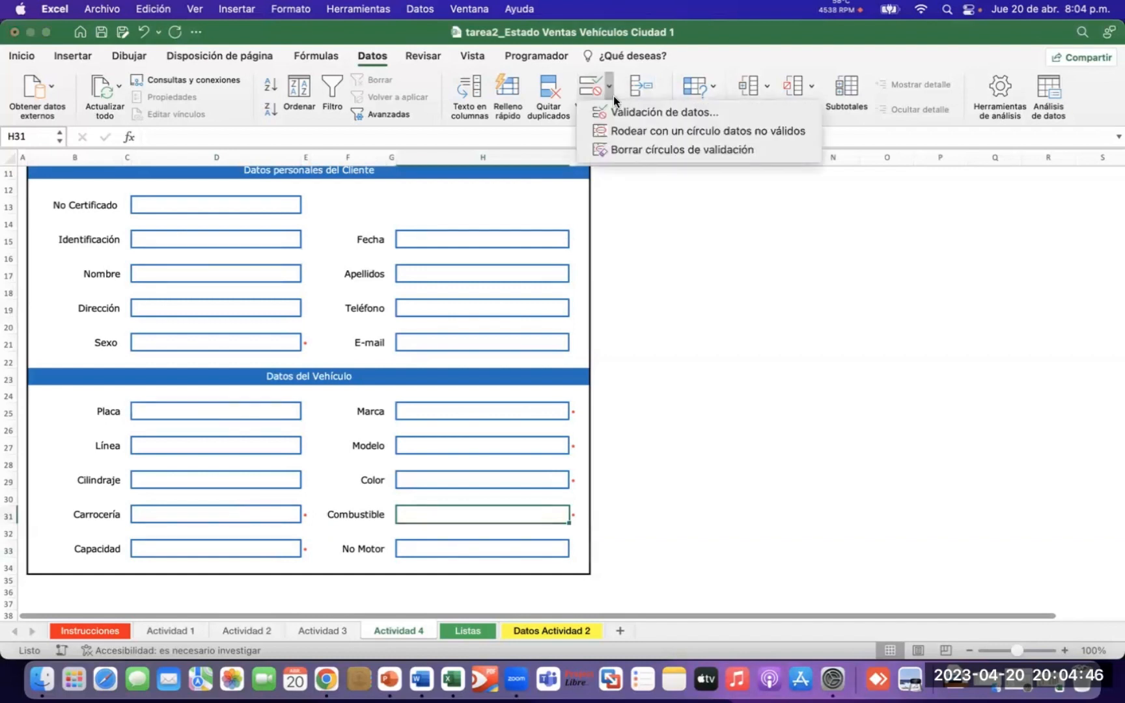
click(620, 112)
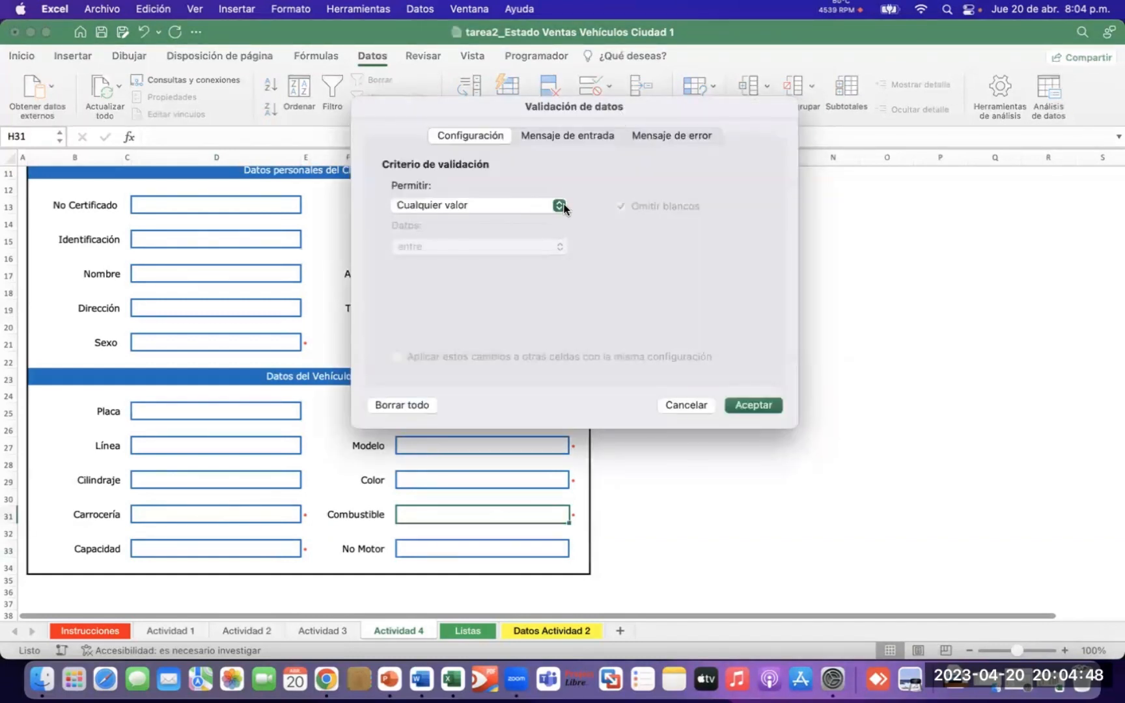
click(561, 205)
click(440, 259)
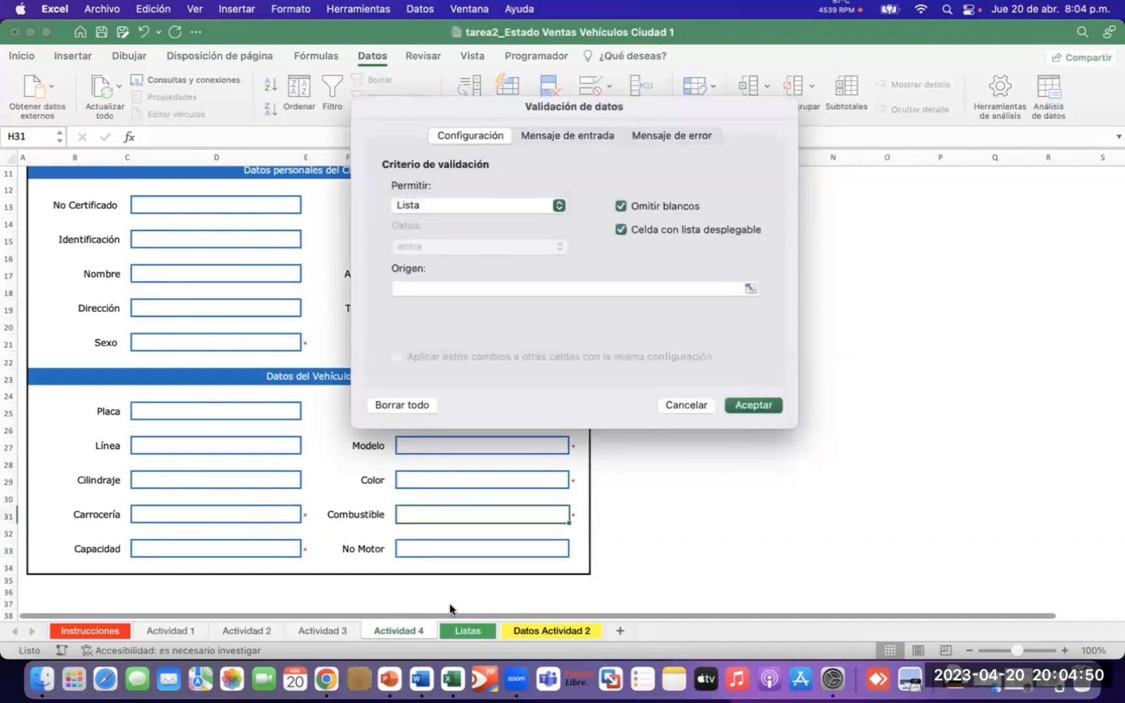
Set the source of the H31 list validation to the Combustible values on the Listas sheet, =Listas!$L$5:$L$7
click(426, 287)
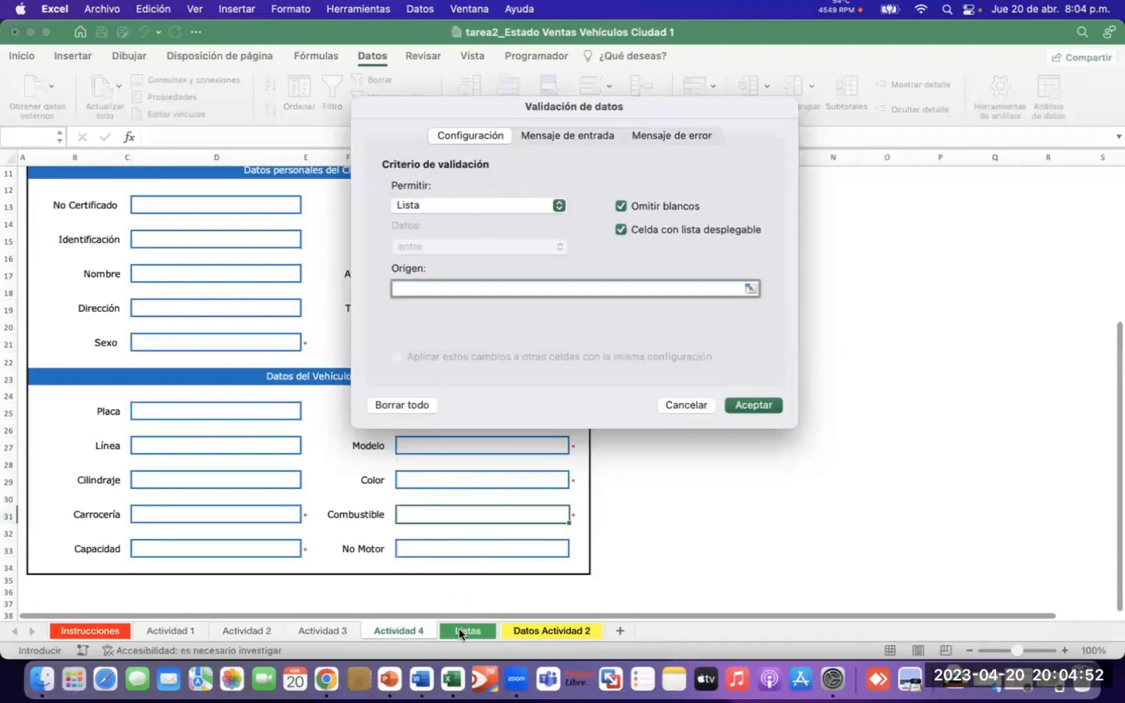
click(459, 629)
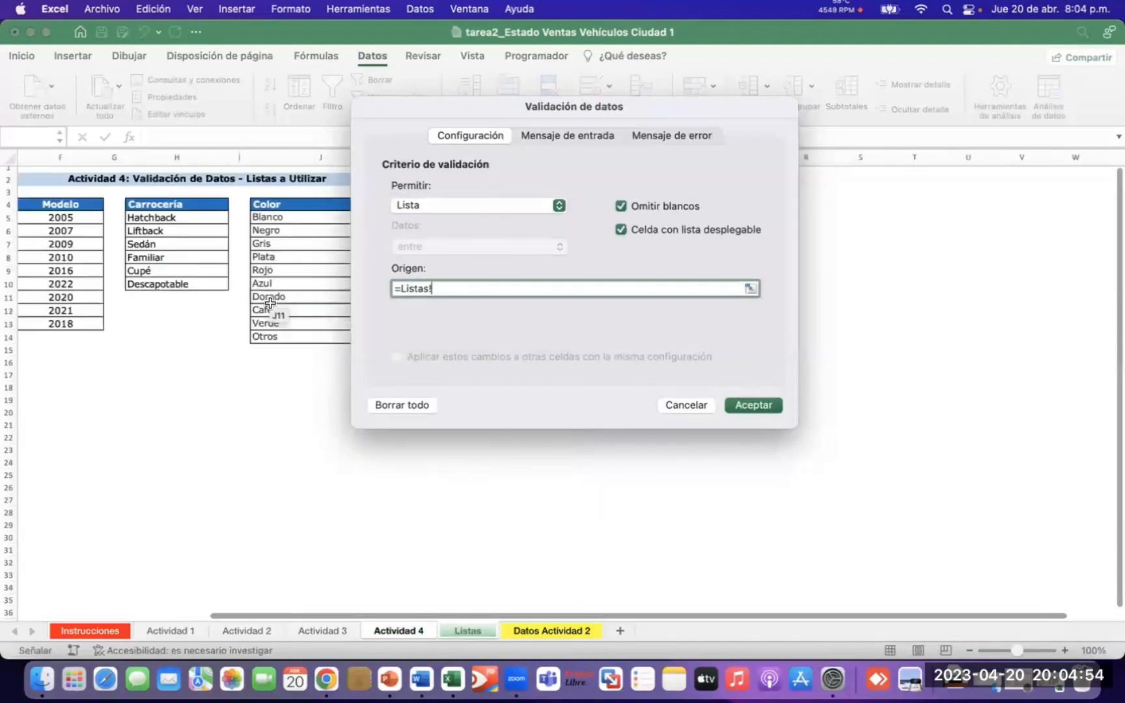
scroll(270, 303, right, 5)
click(103, 219)
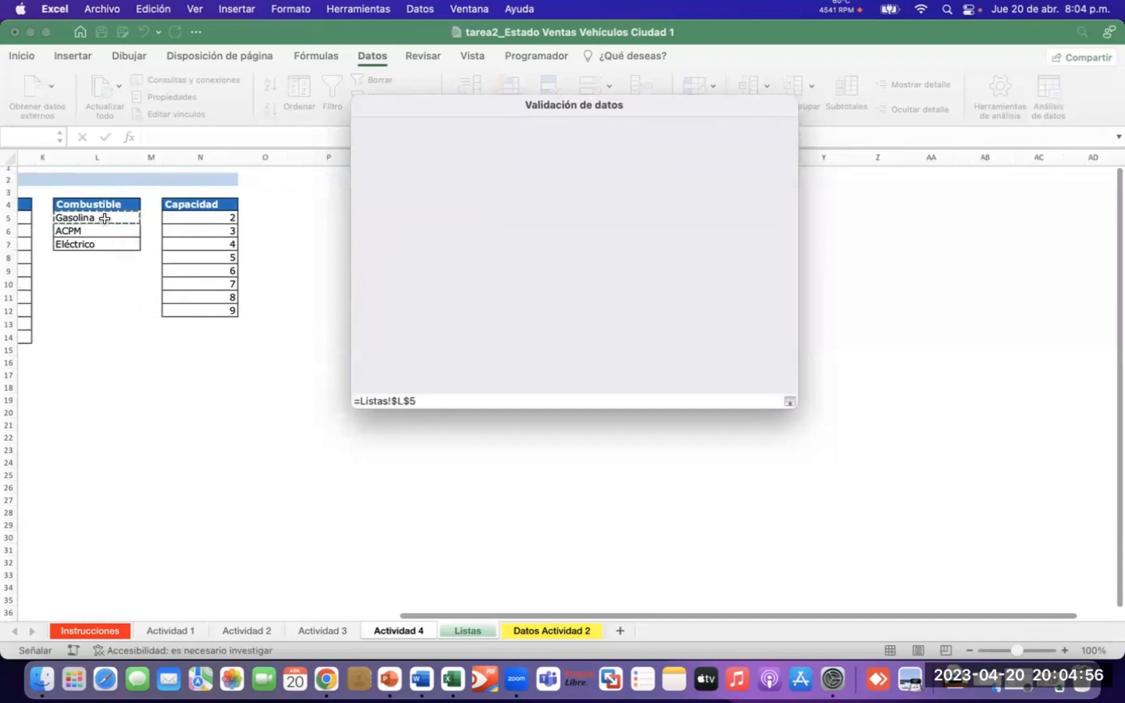
drag(105, 217, 98, 245)
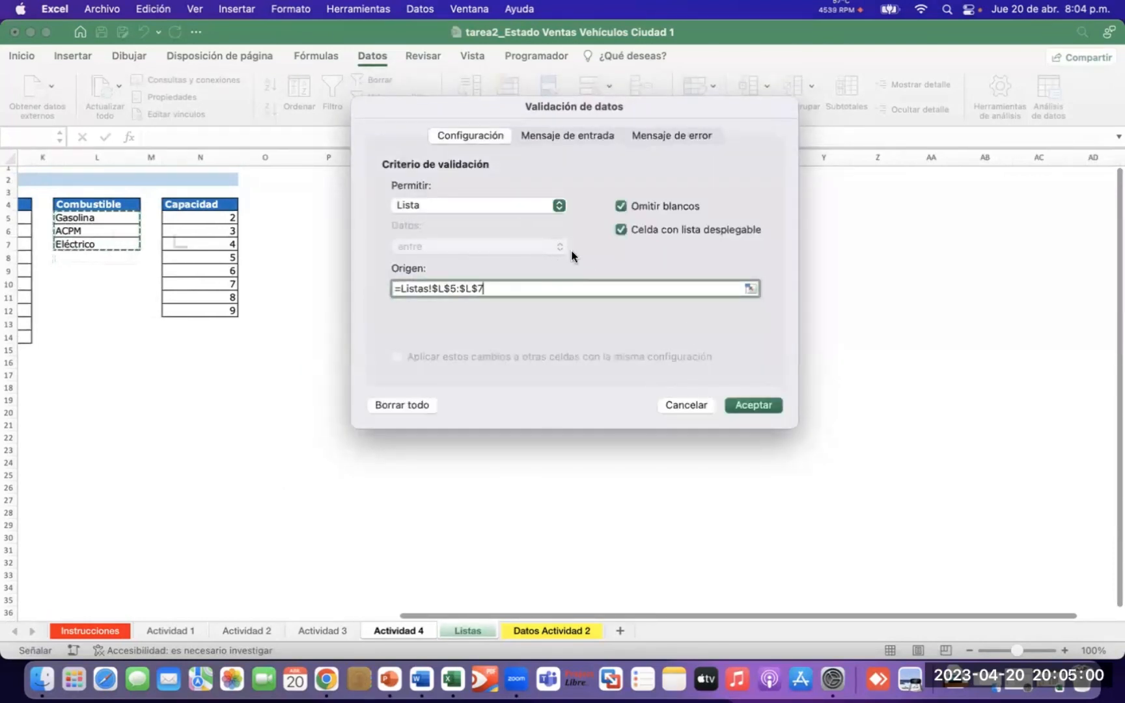
Set the error message of the H31 validation to "datos incorrectos" and apply the rule
click(566, 135)
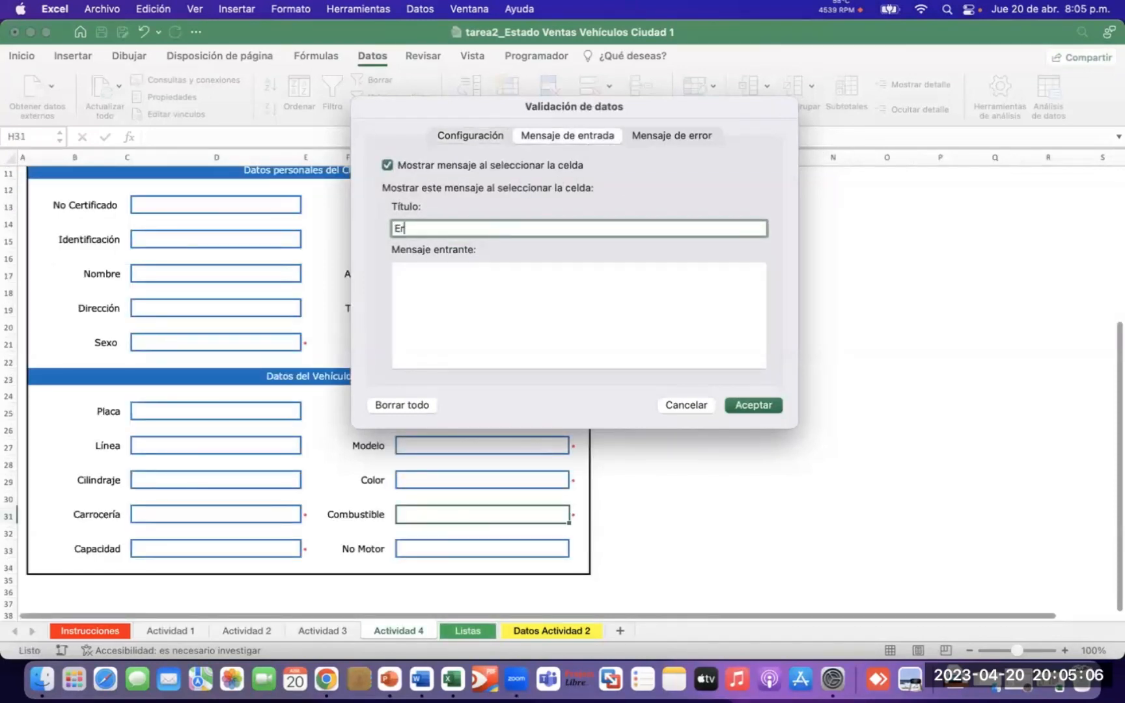
click(680, 134)
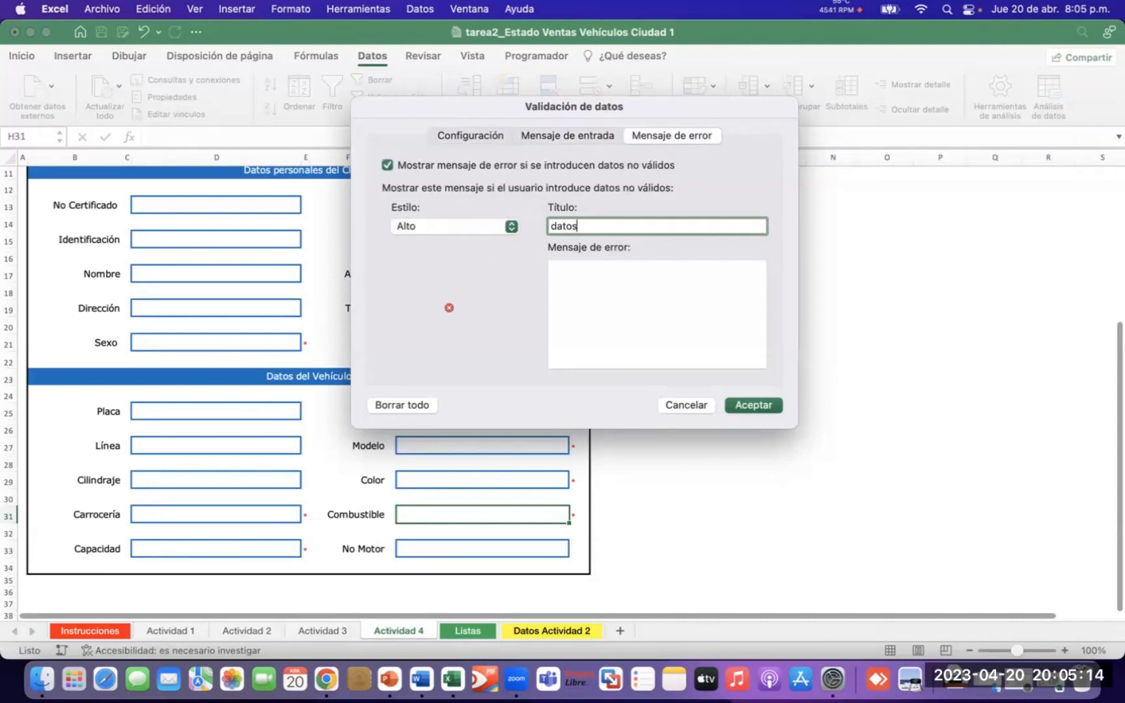
click(596, 306)
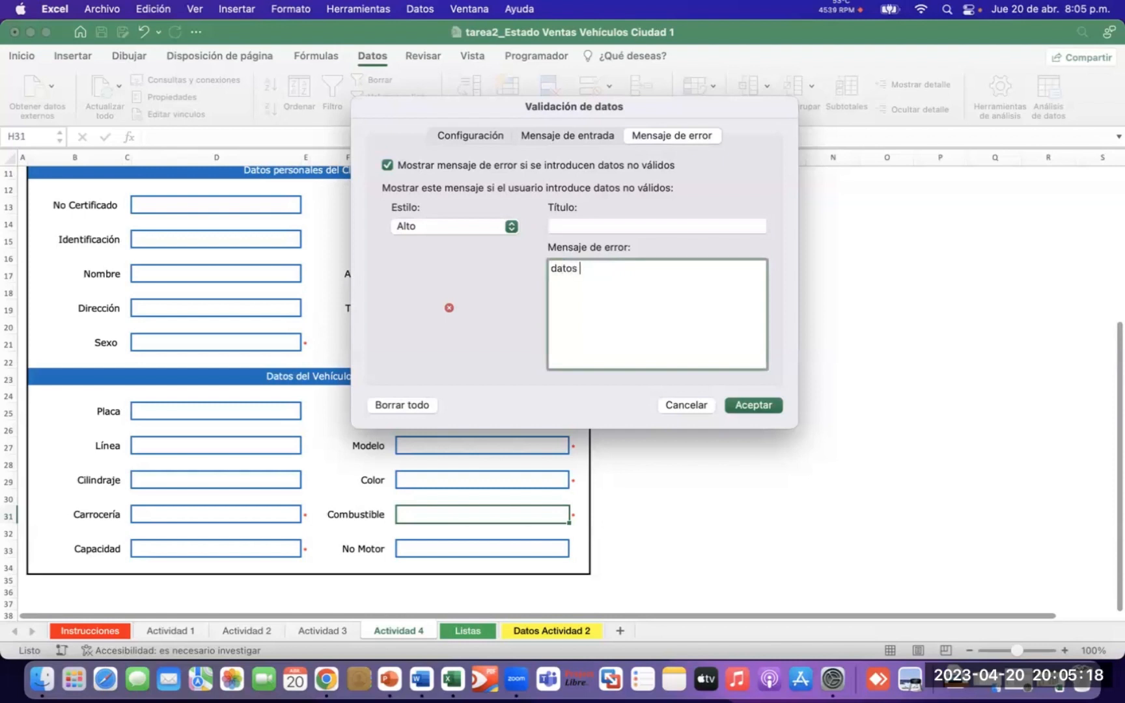
text(datos incorrectos)
click(752, 406)
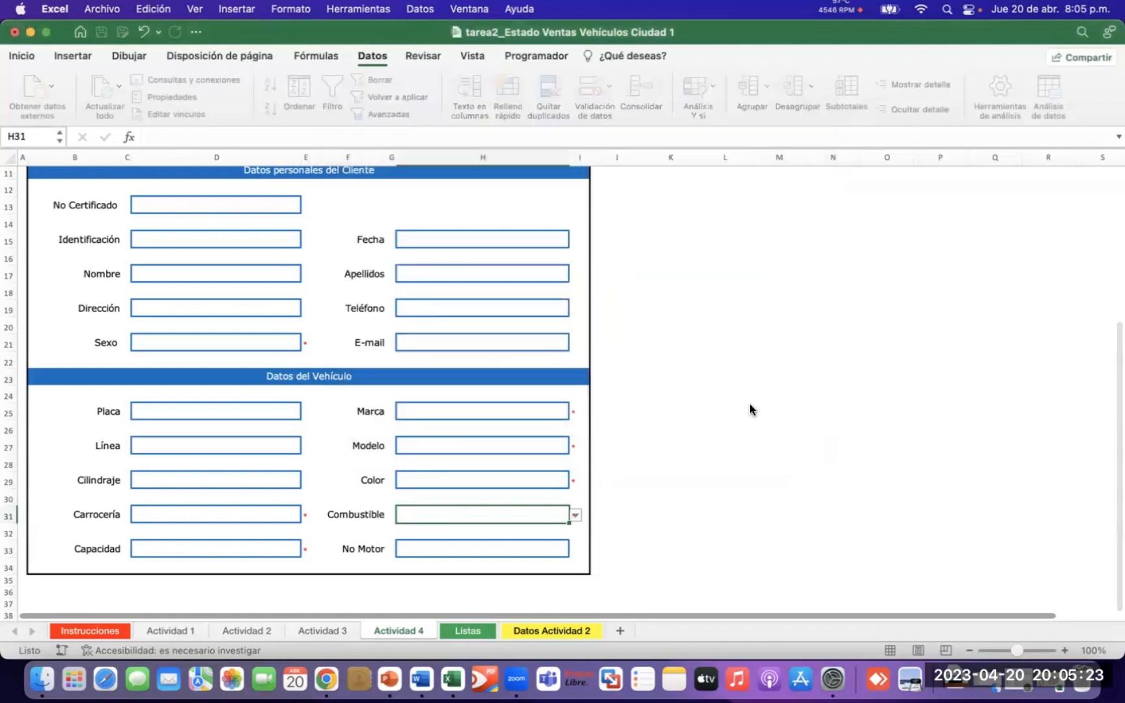
Test the Combustible cell H31 by displaying its options and trying the invalid entry 0, and cancel the entry
click(575, 516)
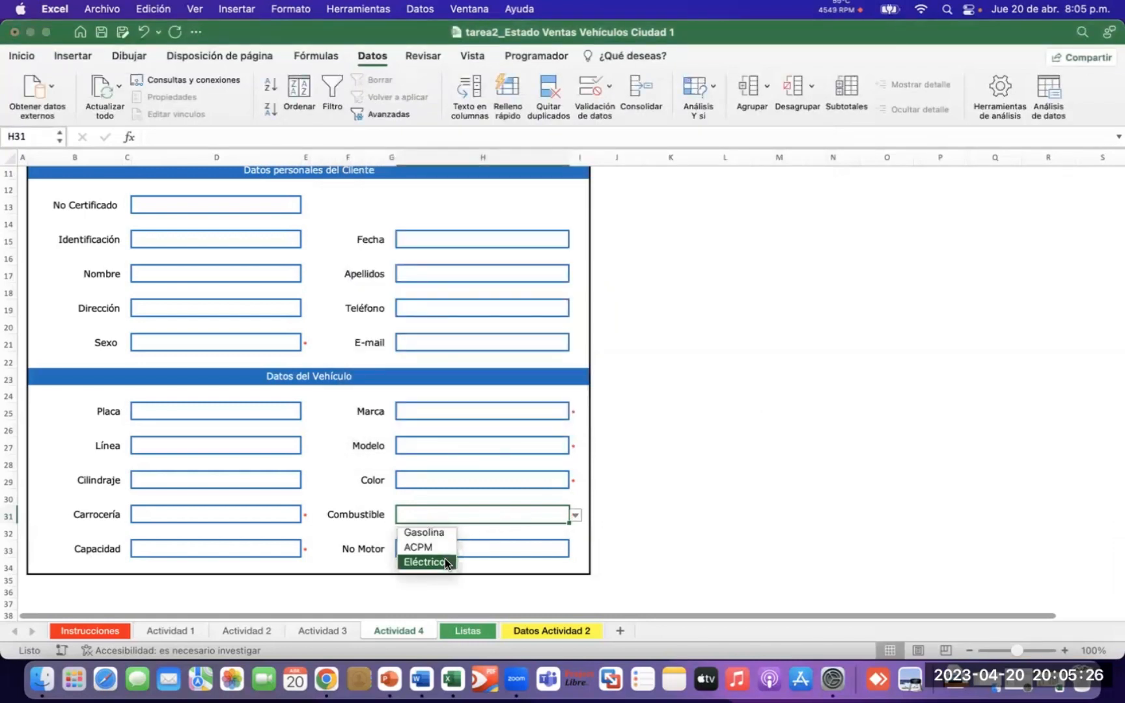
click(483, 525)
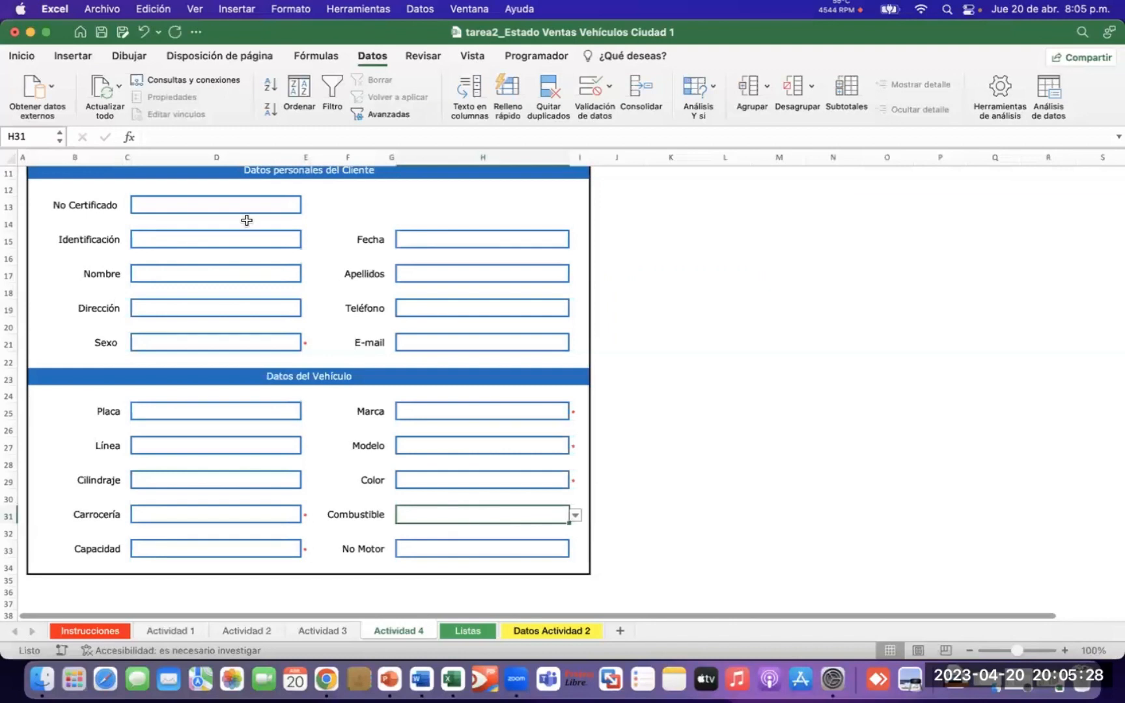
click(198, 137)
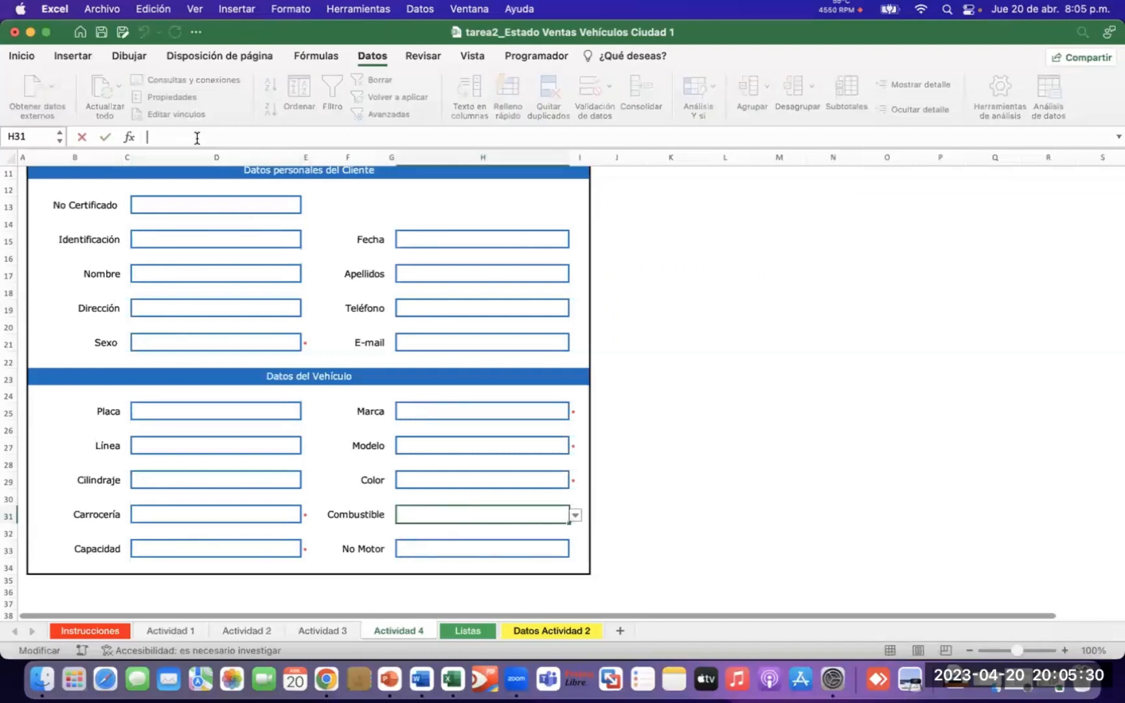
key(Return)
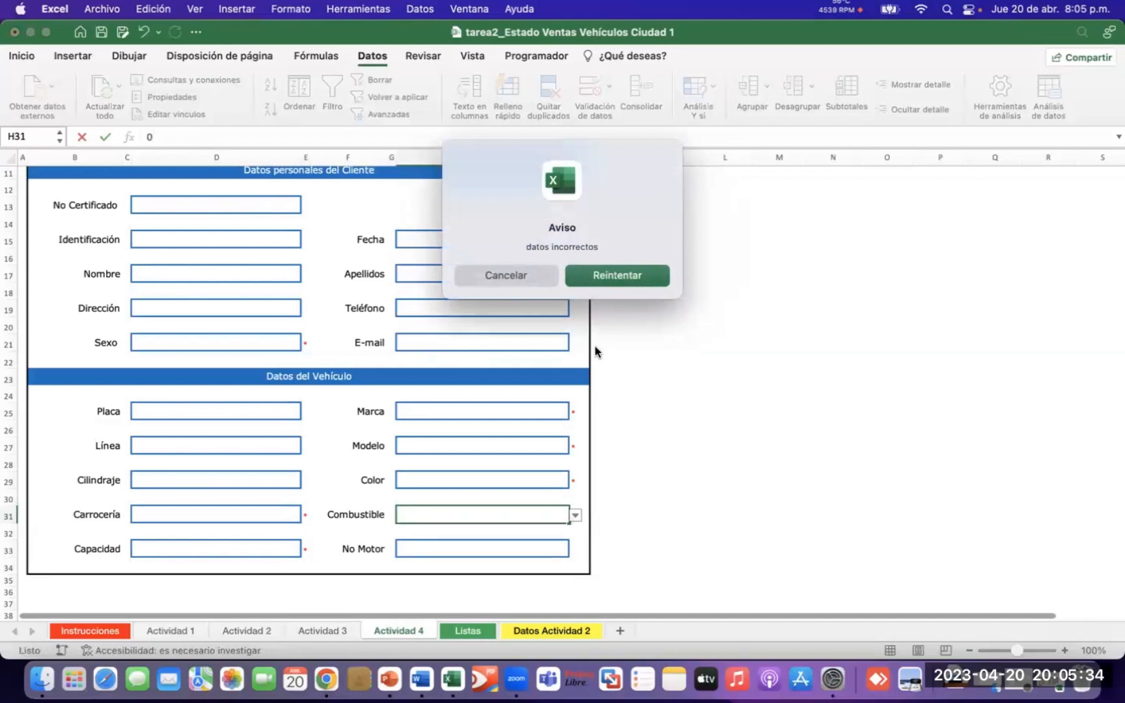
click(504, 277)
Review the Actividad 4 notes on error messages and list validation along with the form fields
scroll(684, 531, up, 5)
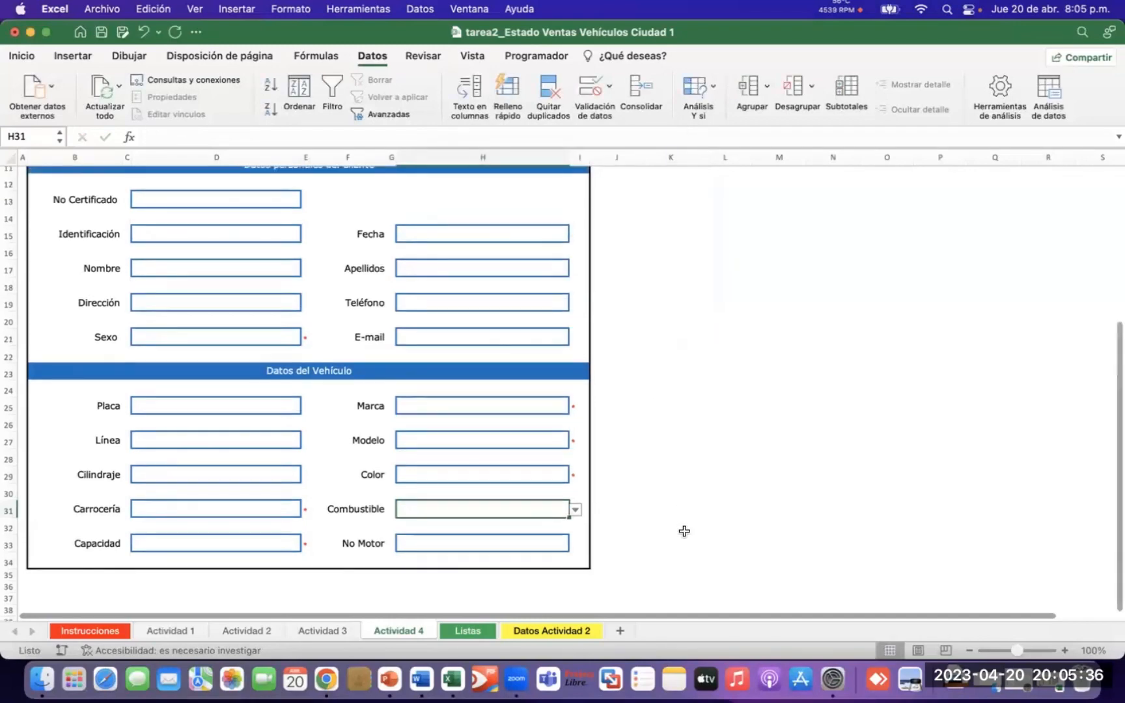
scroll(684, 532, up, 3)
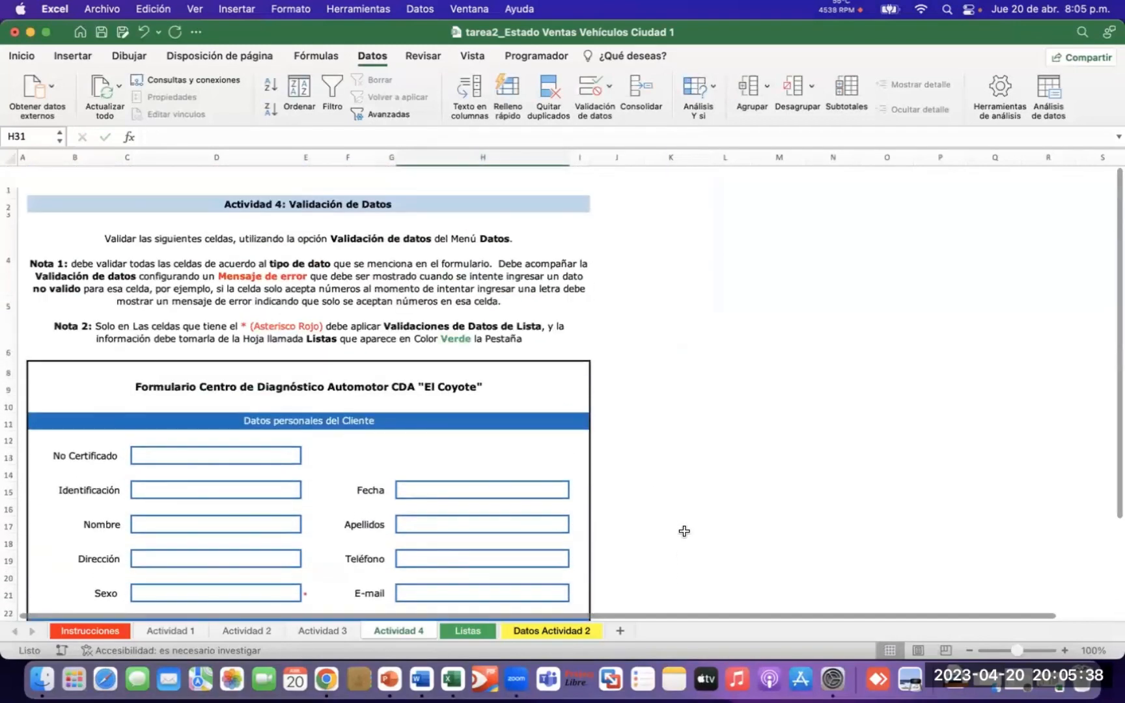
scroll(684, 532, down, 5)
scroll(685, 531, up, 5)
scroll(684, 532, down, 5)
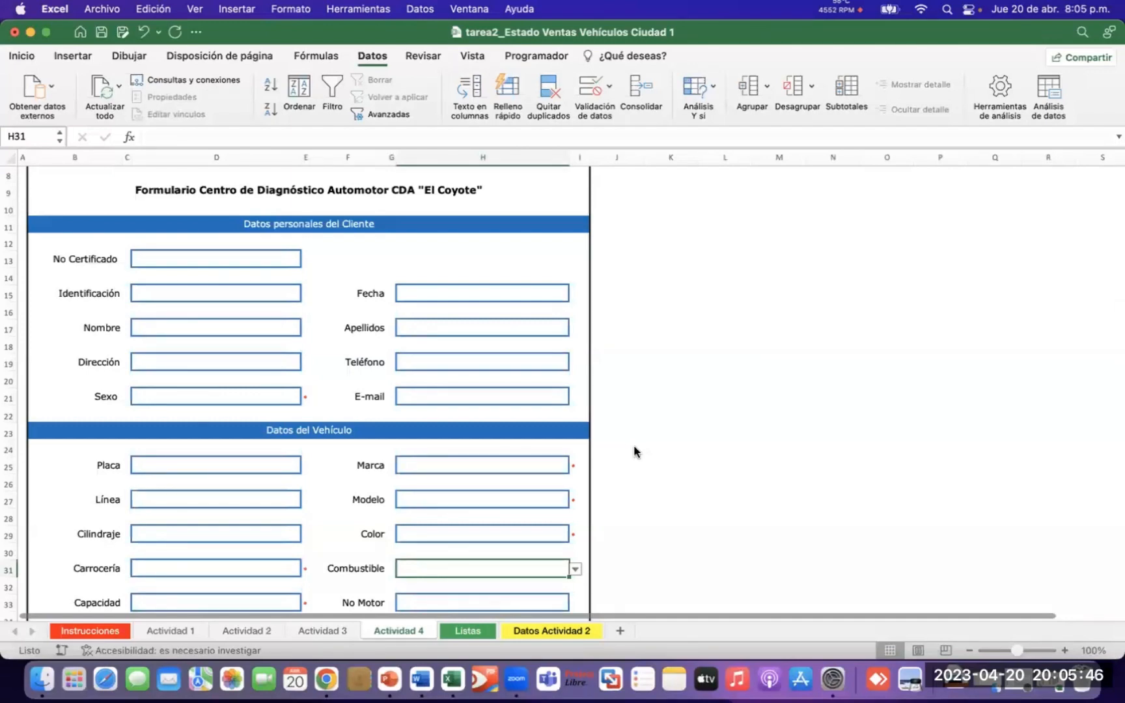
Switch to the Consolidado Ventas por Ciudades workbook and look through the Registro list of the Actividad 1 sheet
key(ctrl+Up)
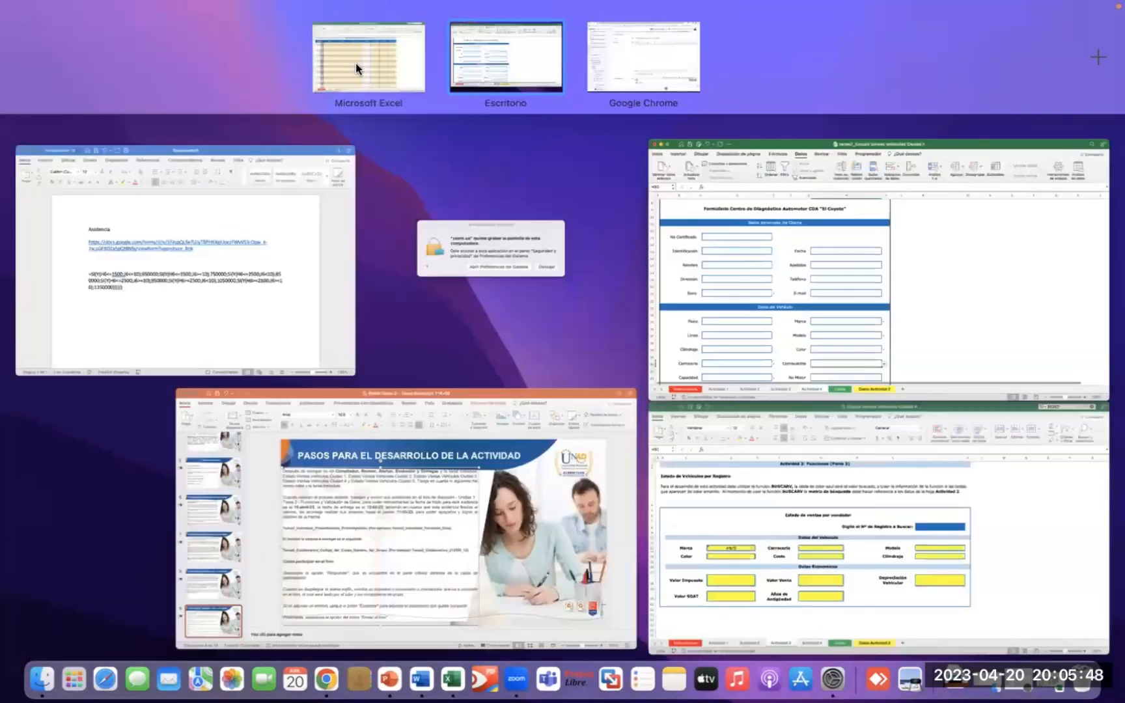
click(356, 68)
scroll(386, 160, up, 1)
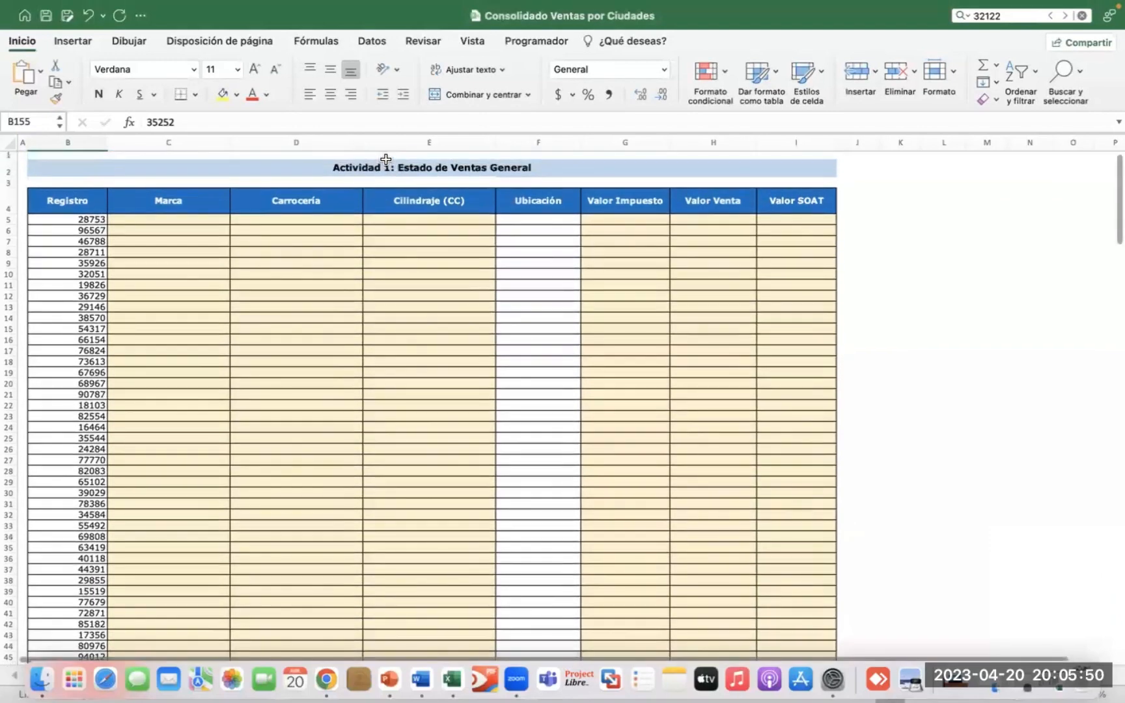
scroll(326, 414, down, 20)
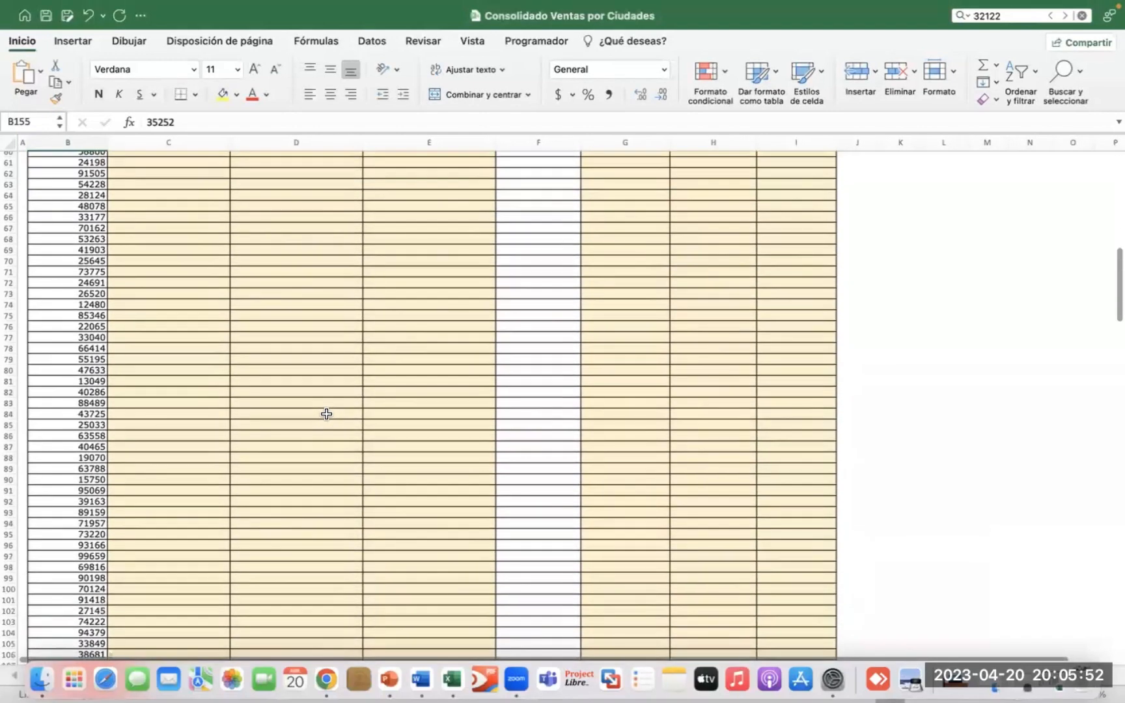
scroll(326, 414, down, 20)
scroll(326, 414, up, 20)
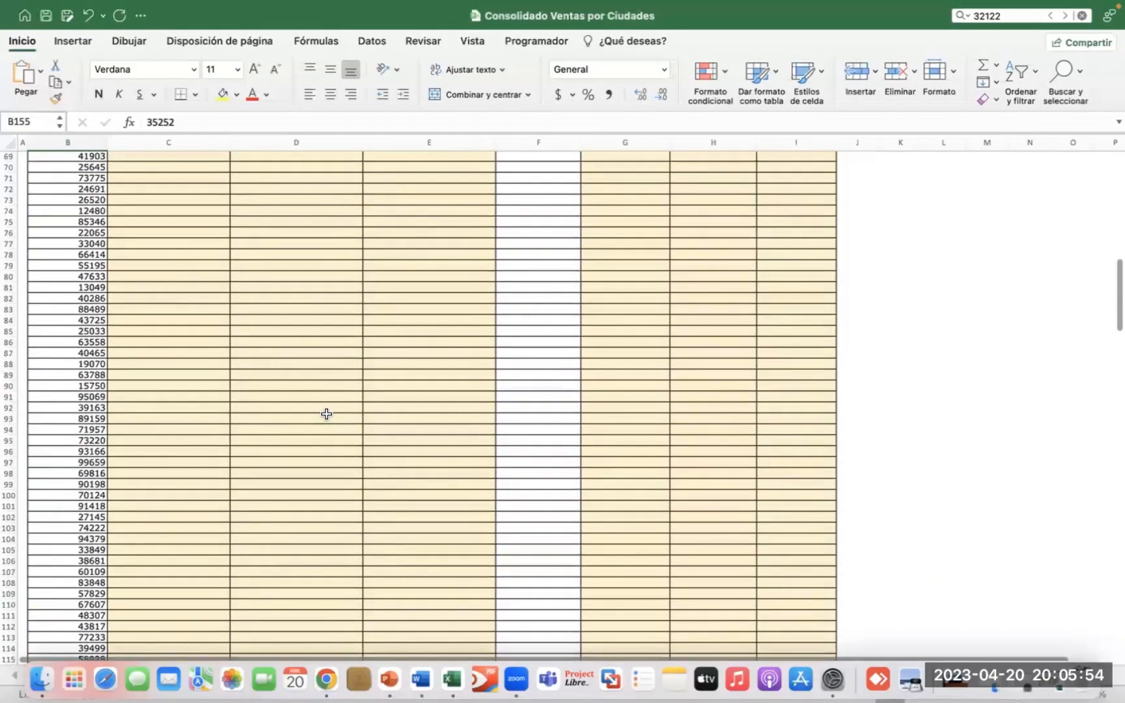
scroll(326, 414, up, 20)
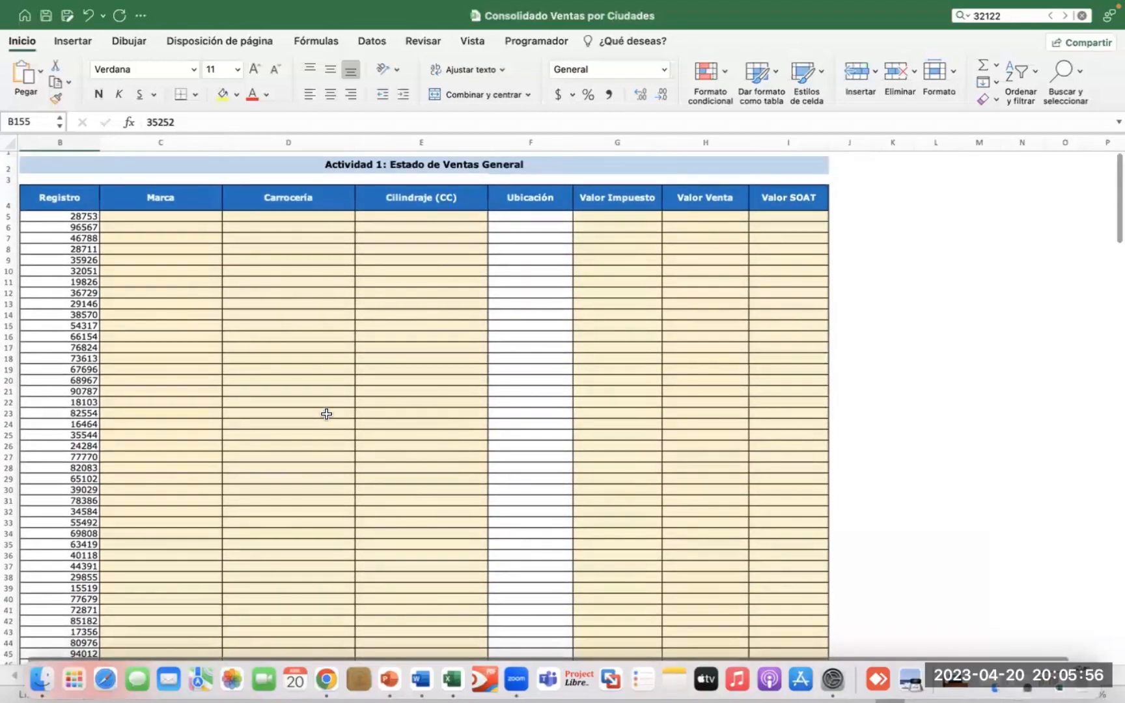
Select the first Marca cell C5 and examine the empty columns of the Estado de Ventas General table
click(150, 217)
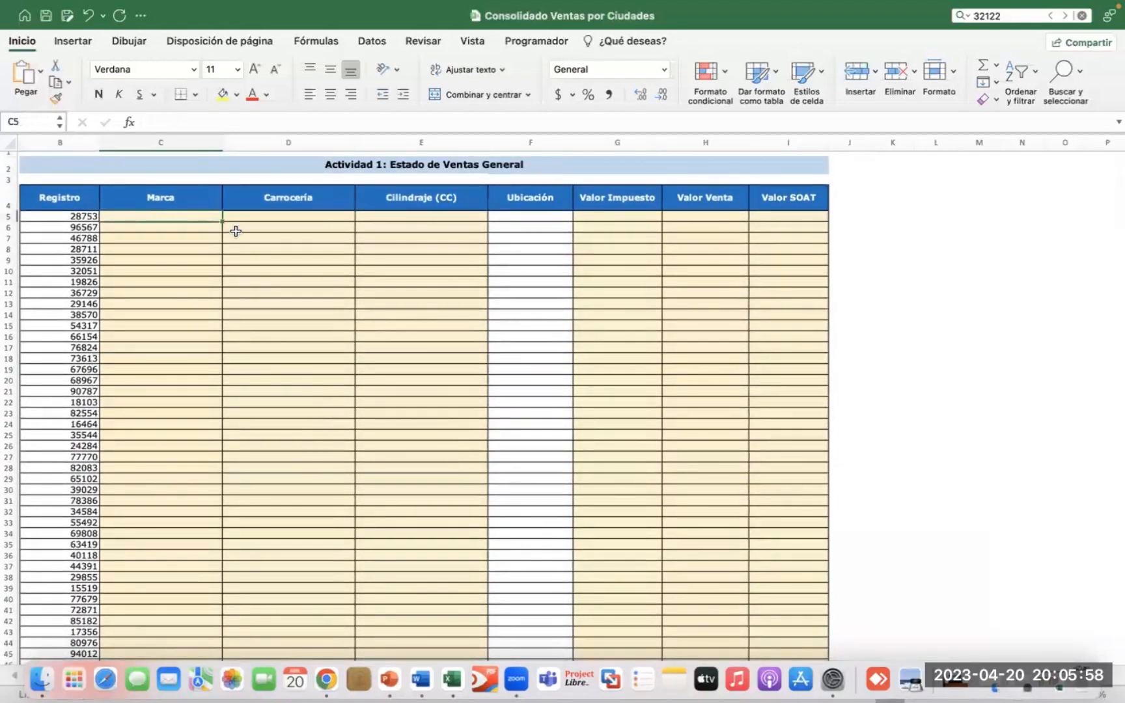
scroll(256, 302, down, 1)
scroll(256, 302, up, 2)
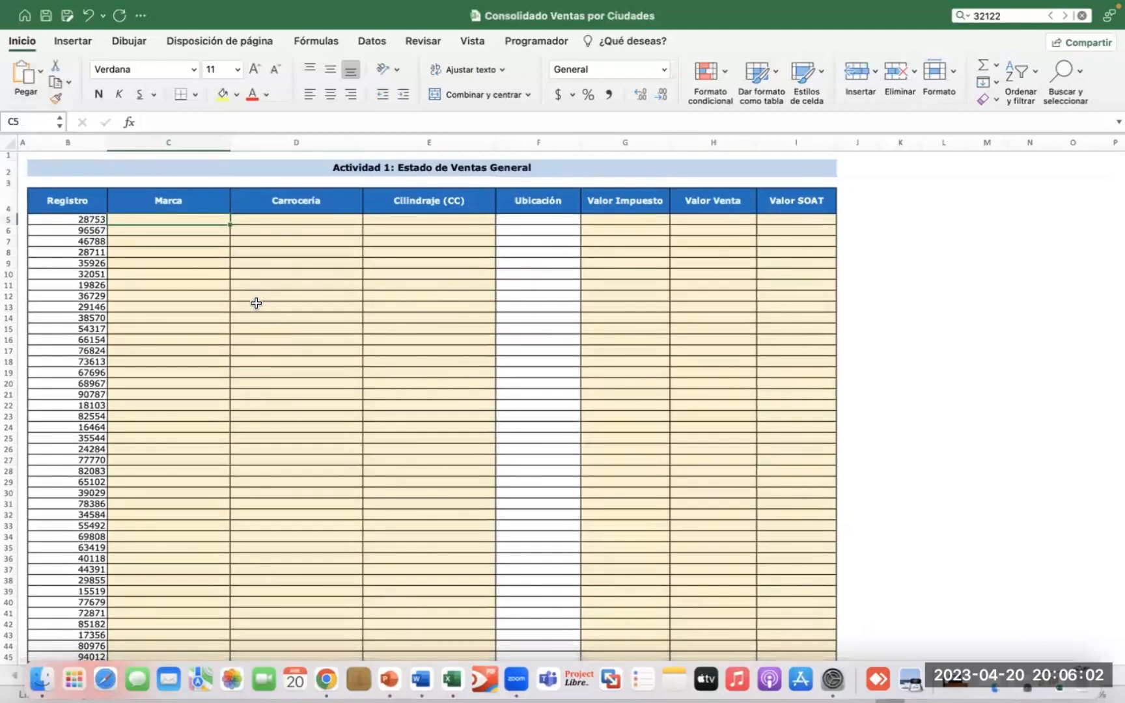
scroll(256, 303, down, 1)
scroll(254, 301, up, 1)
scroll(254, 301, down, 10)
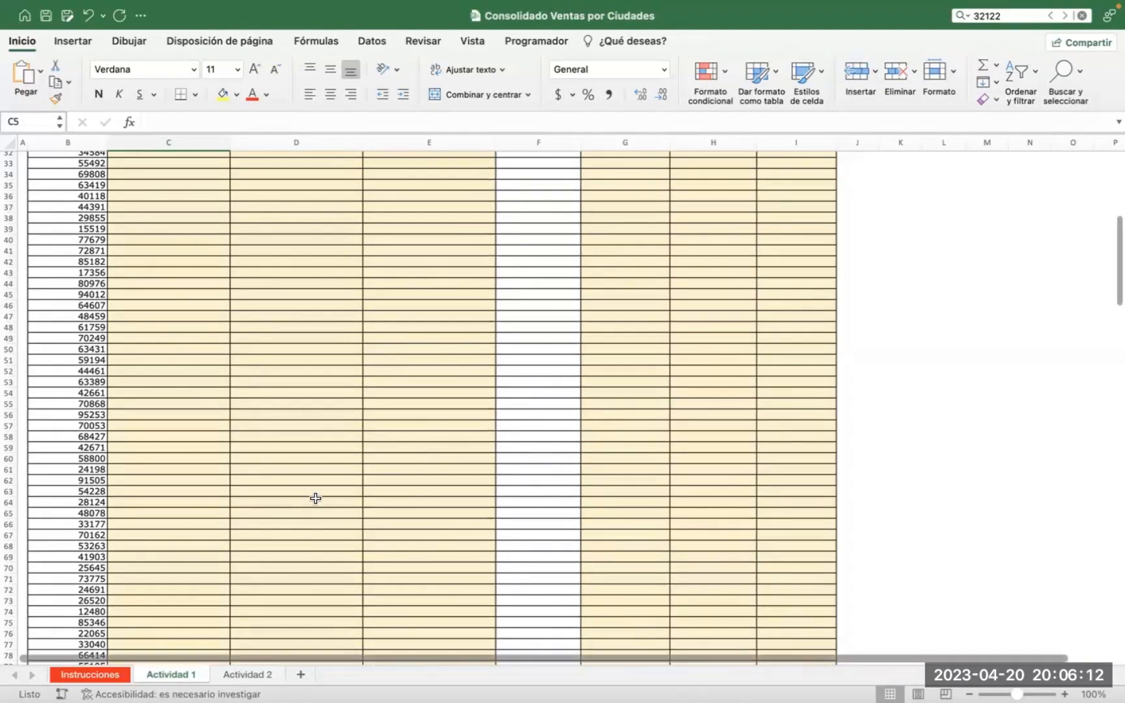
scroll(316, 498, up, 10)
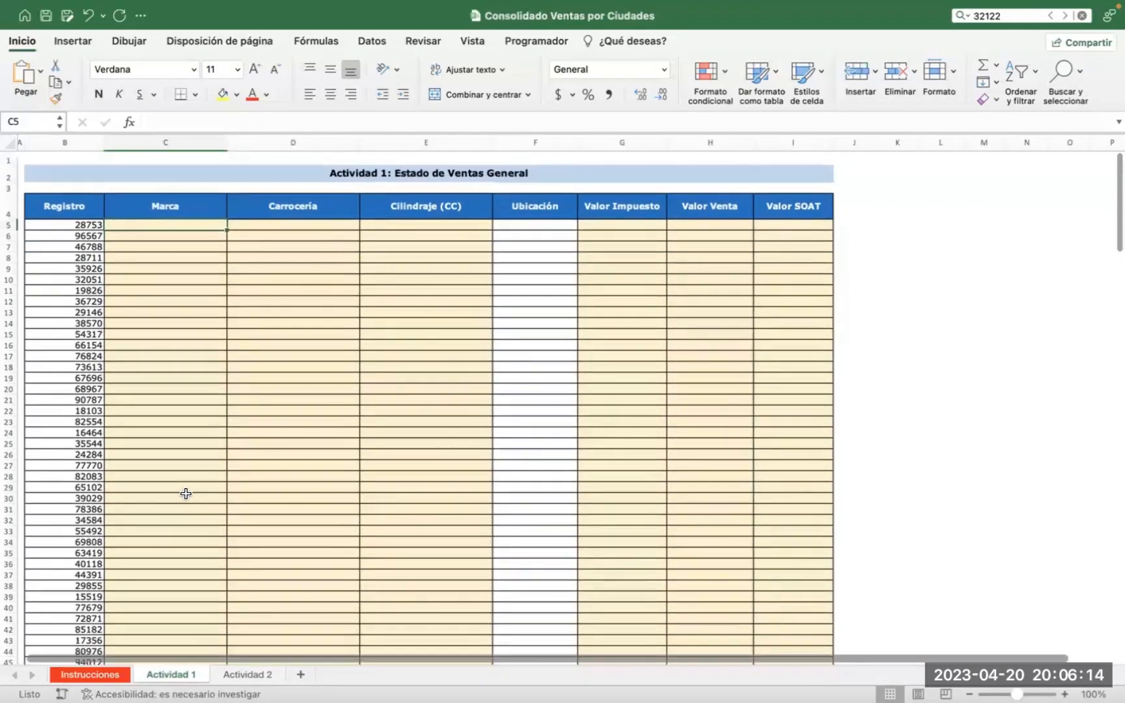
scroll(185, 494, down, 3)
scroll(158, 198, up, 3)
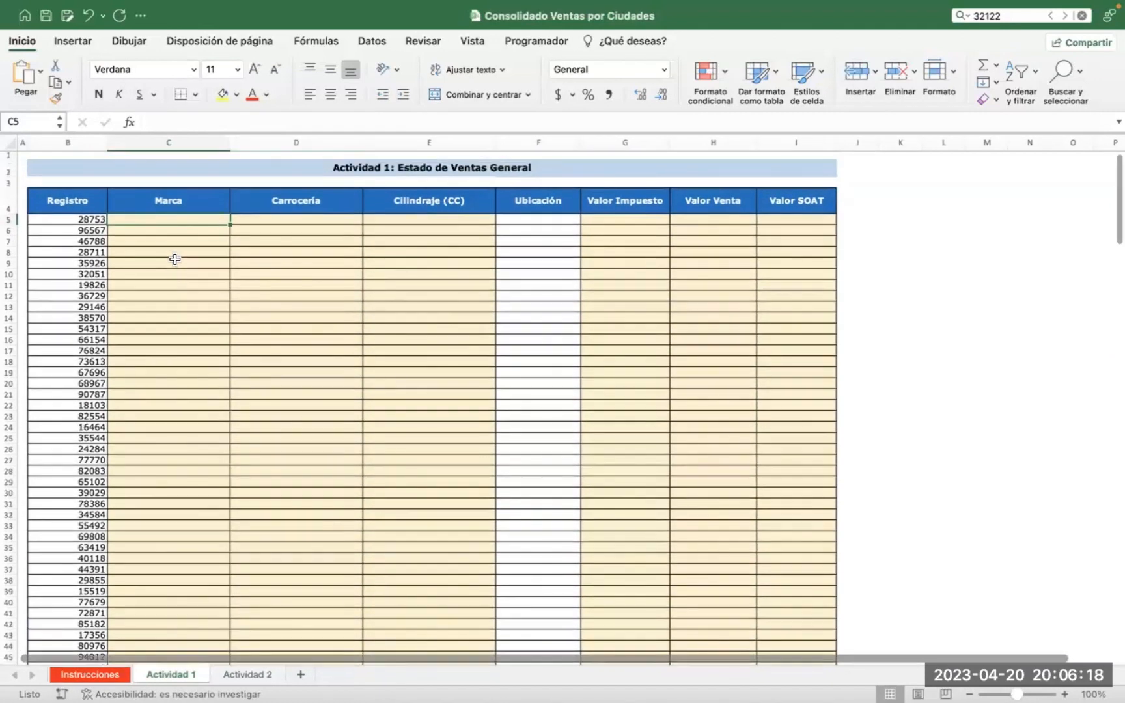
scroll(267, 242, down, 2)
scroll(267, 242, up, 2)
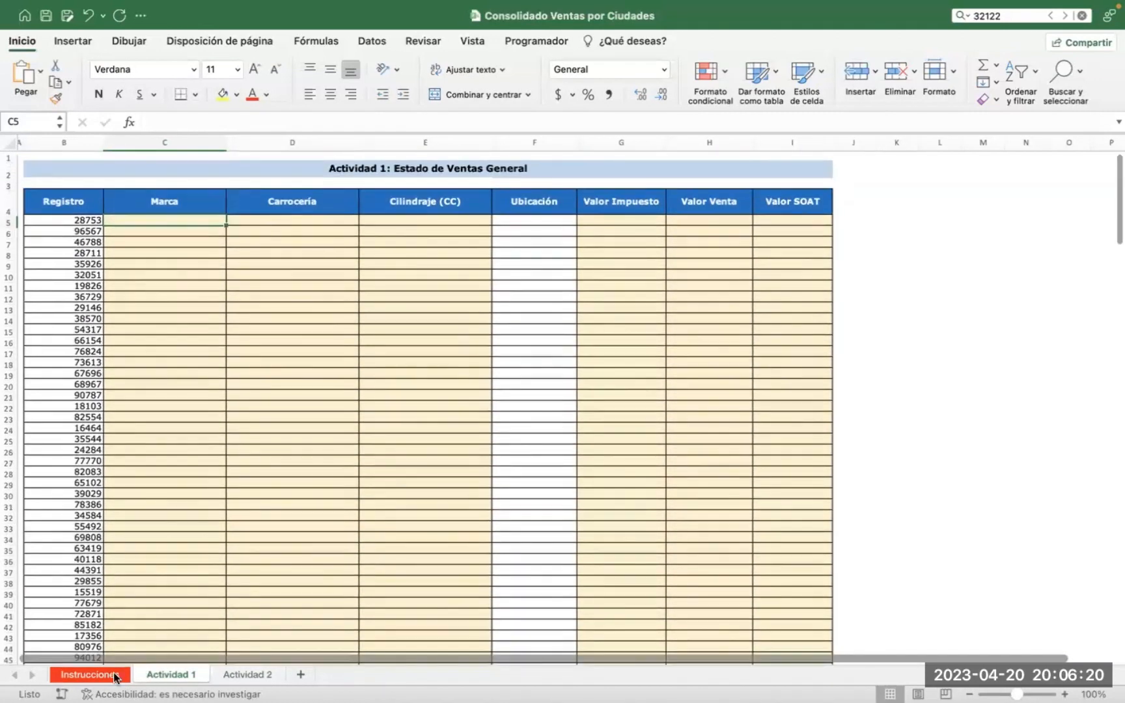
Read the activity instructions on the Instrucciones sheet and return to the table on the Actividad 1 sheet
key(ctrl+Page_Up)
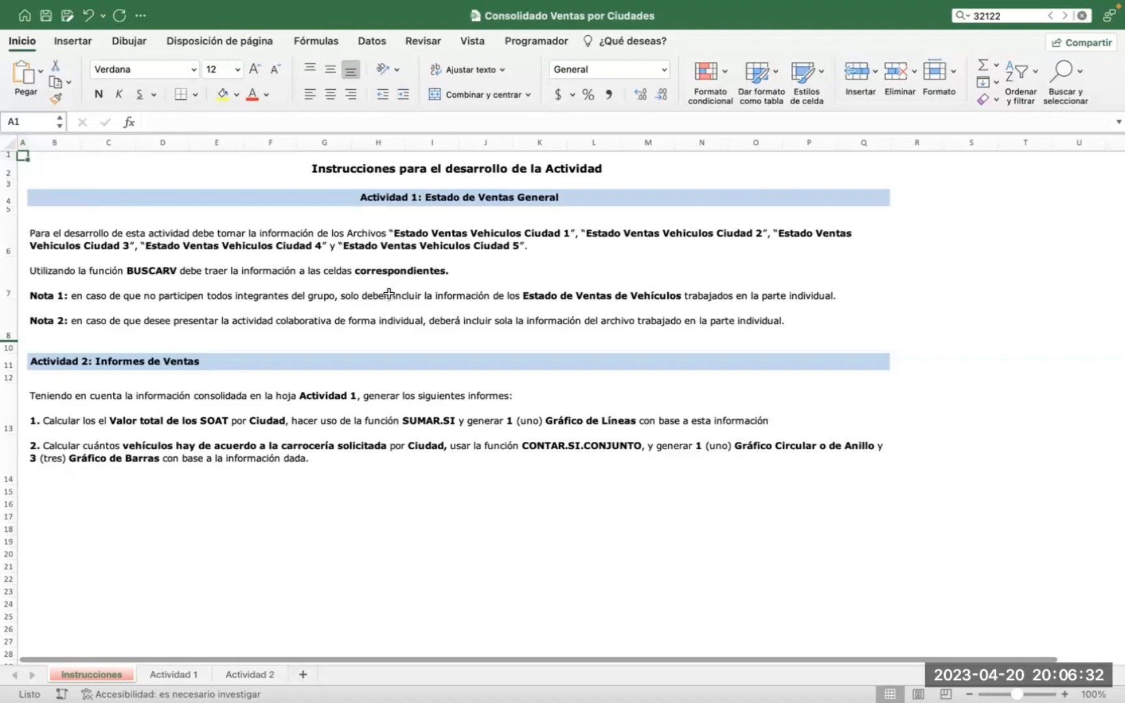
key(ctrl+Up)
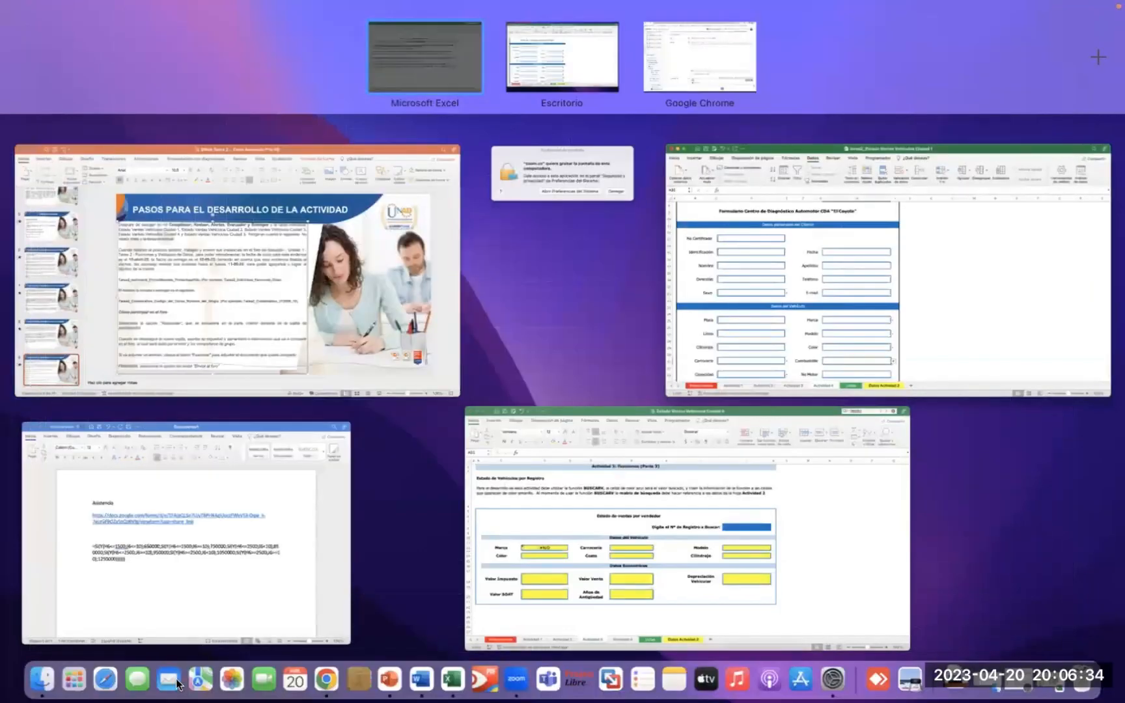
key(ctrl+Up)
click(177, 679)
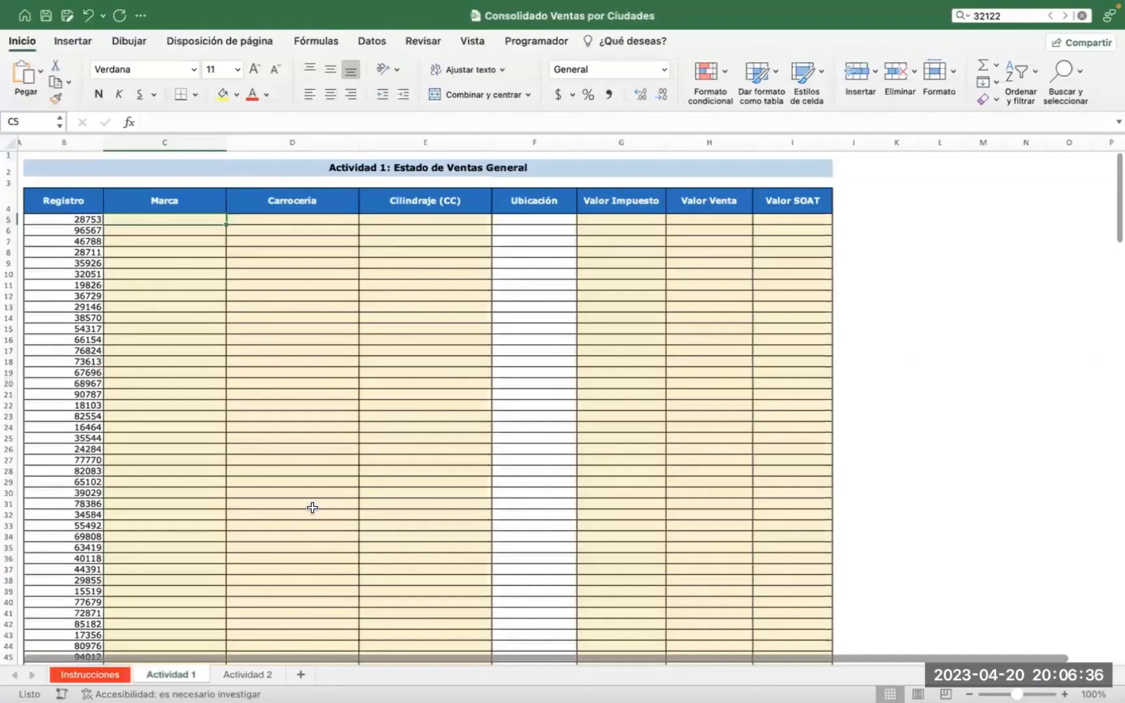
scroll(312, 508, down, 10)
scroll(313, 508, up, 10)
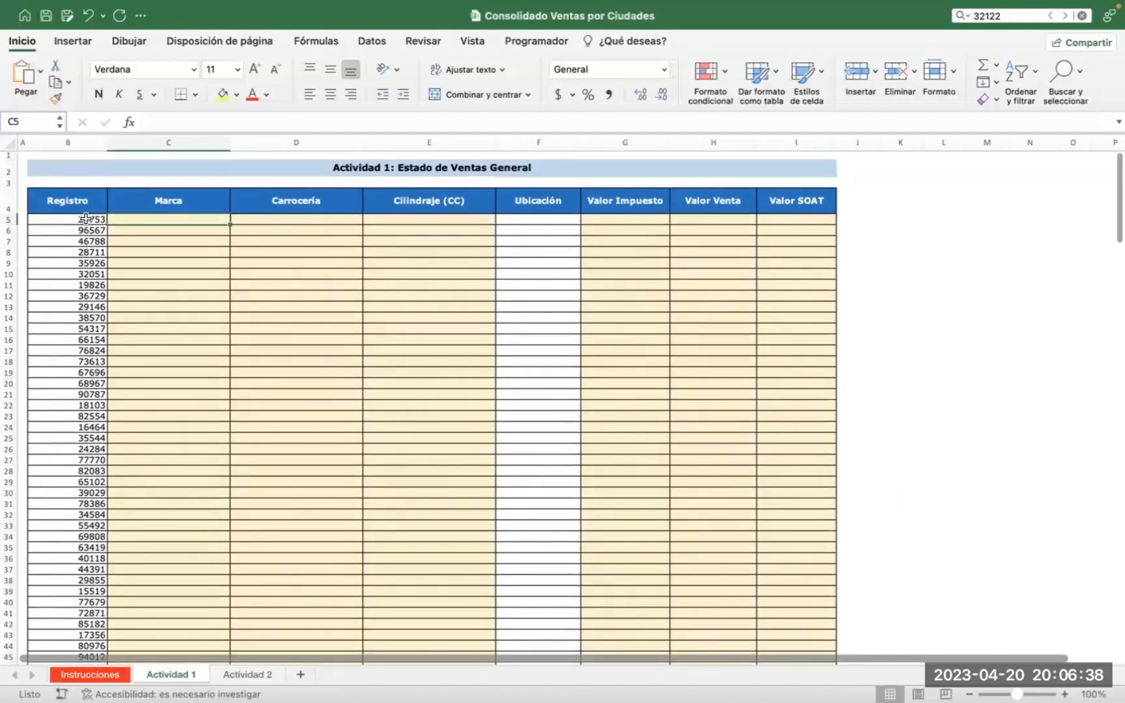
Fill the first Registro cell B5 with blue, look down the Registro list and undo the fill
click(86, 219)
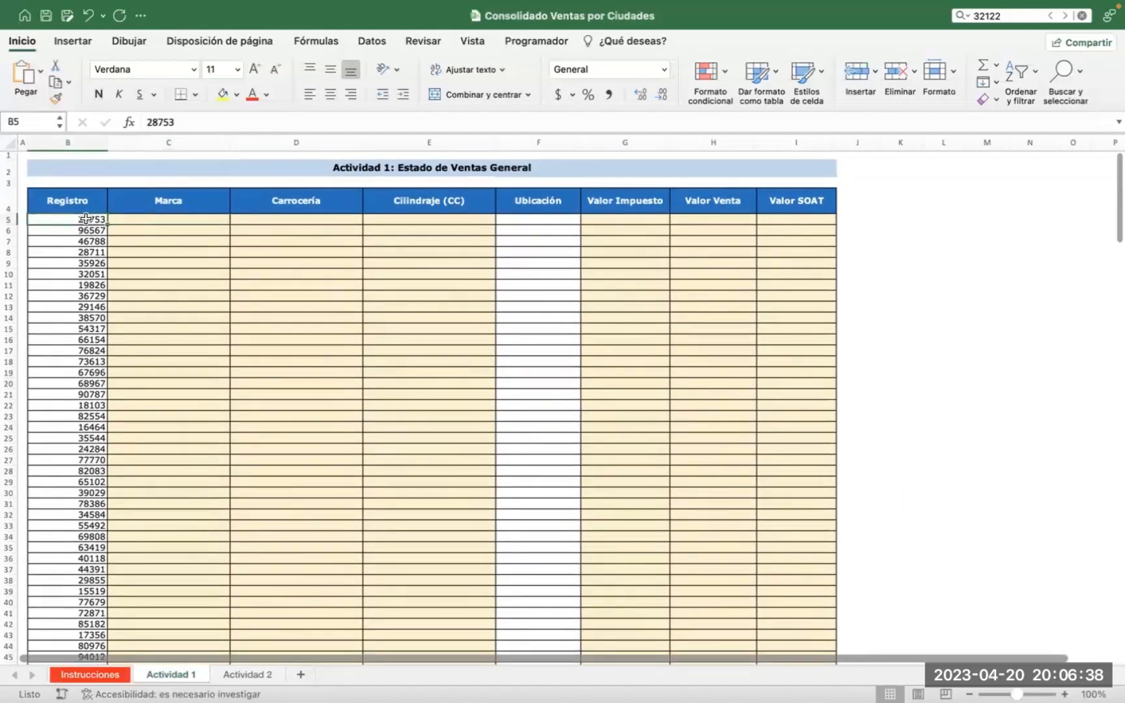
click(235, 95)
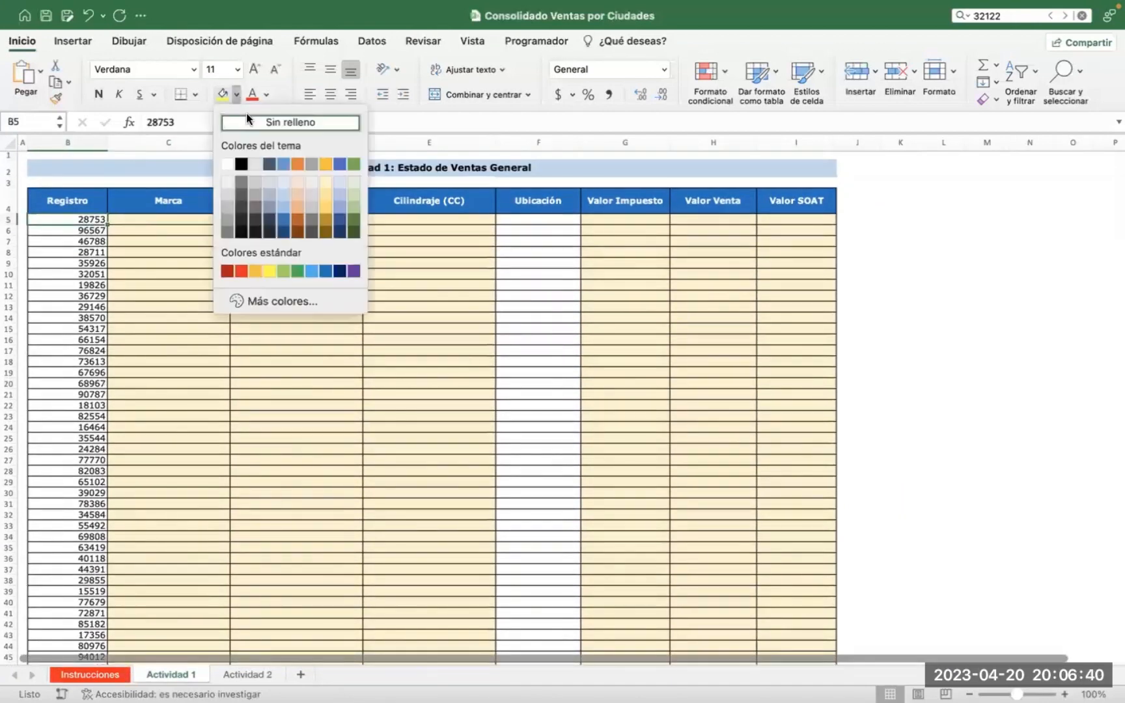
click(279, 163)
scroll(184, 312, down, 8)
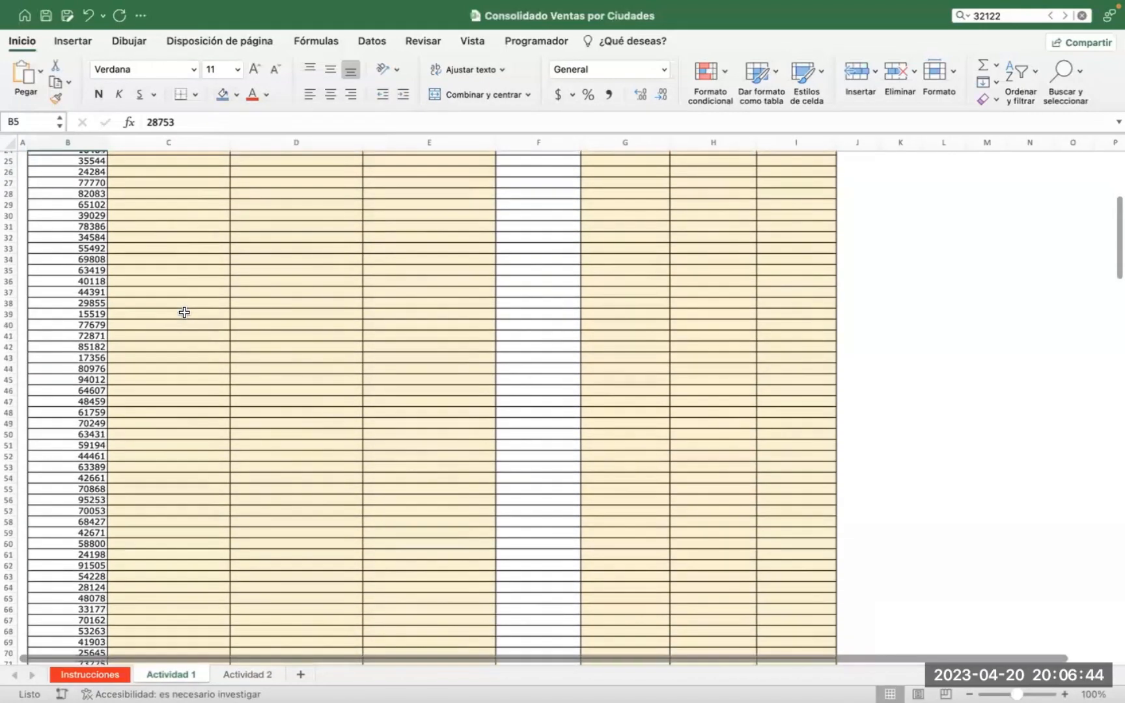
scroll(185, 313, down, 12)
scroll(184, 313, up, 20)
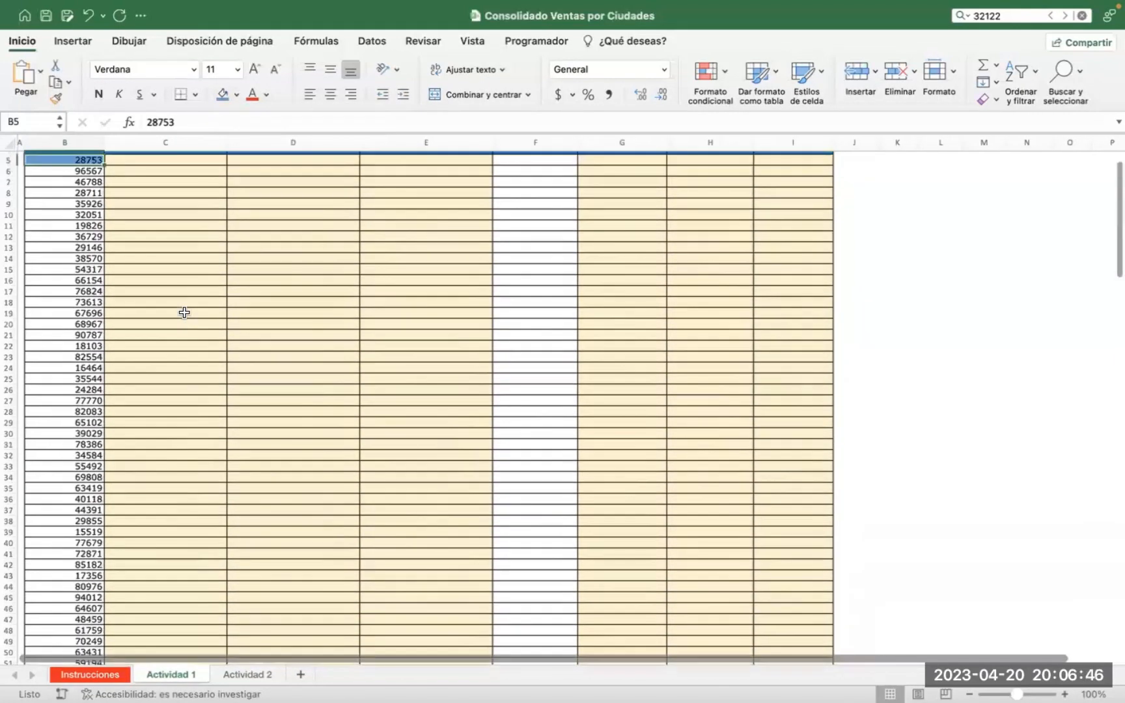
scroll(184, 313, up, 2)
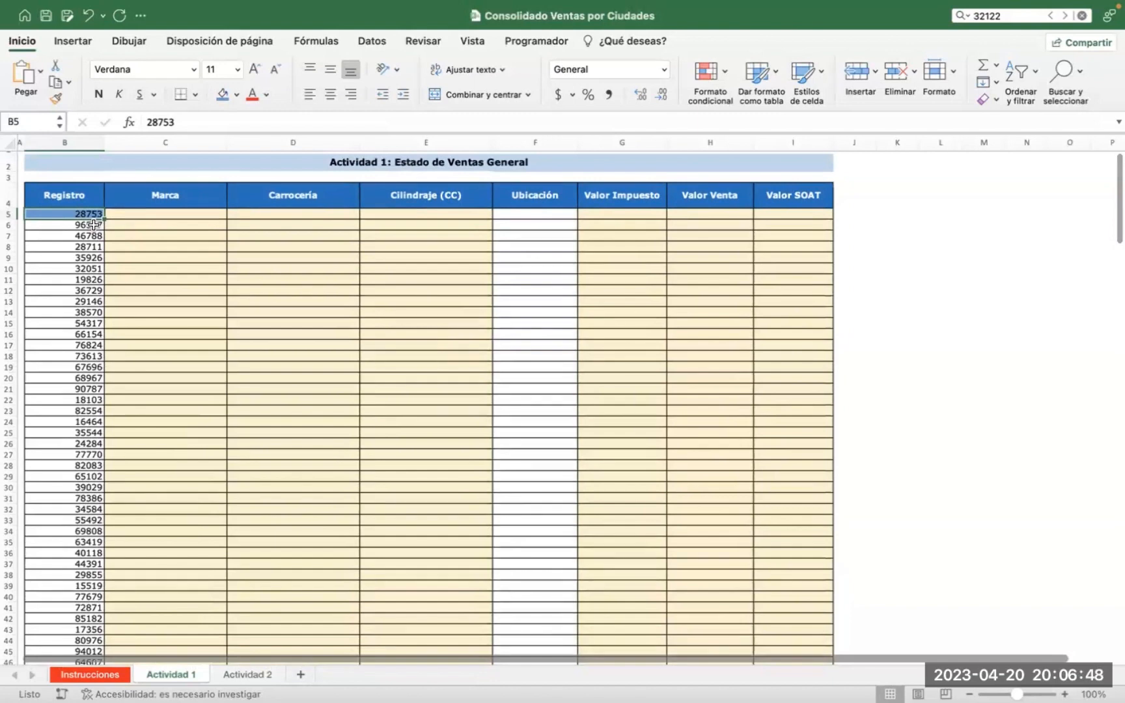
key(super+z)
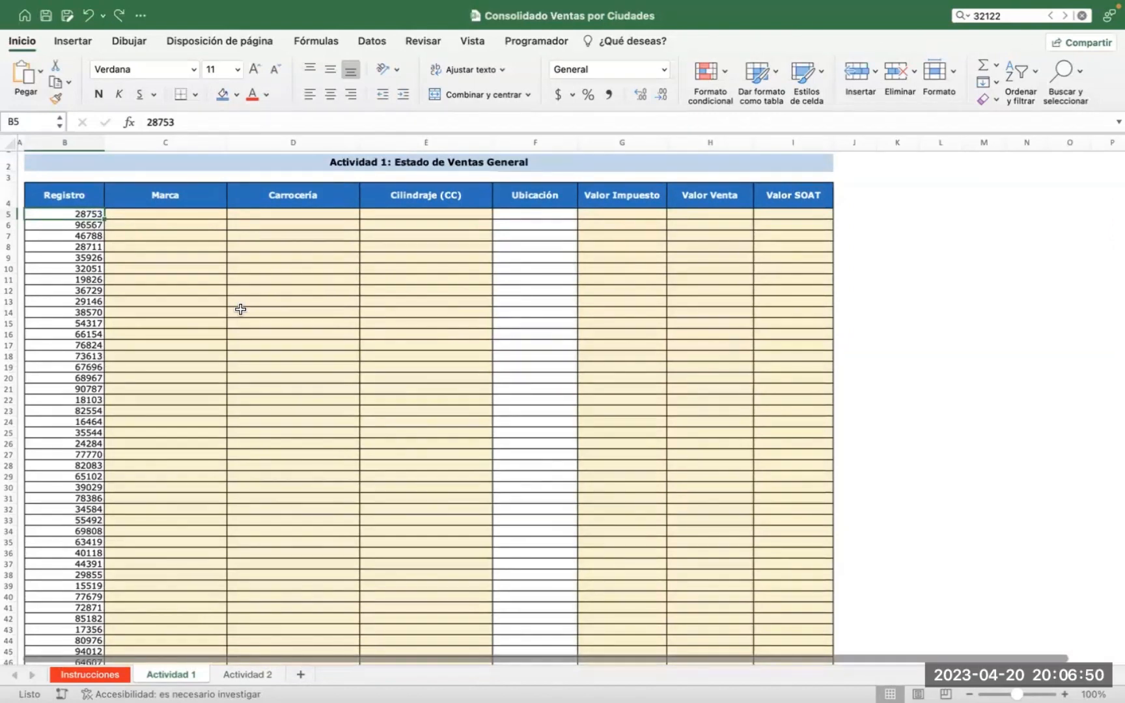
Bring up the Actividad 1 sheet of the tarea2_Estado Ventas Vehículos Ciudad 1 workbook and return to Consolidado Ventas por Ciudades
key(ctrl+Up)
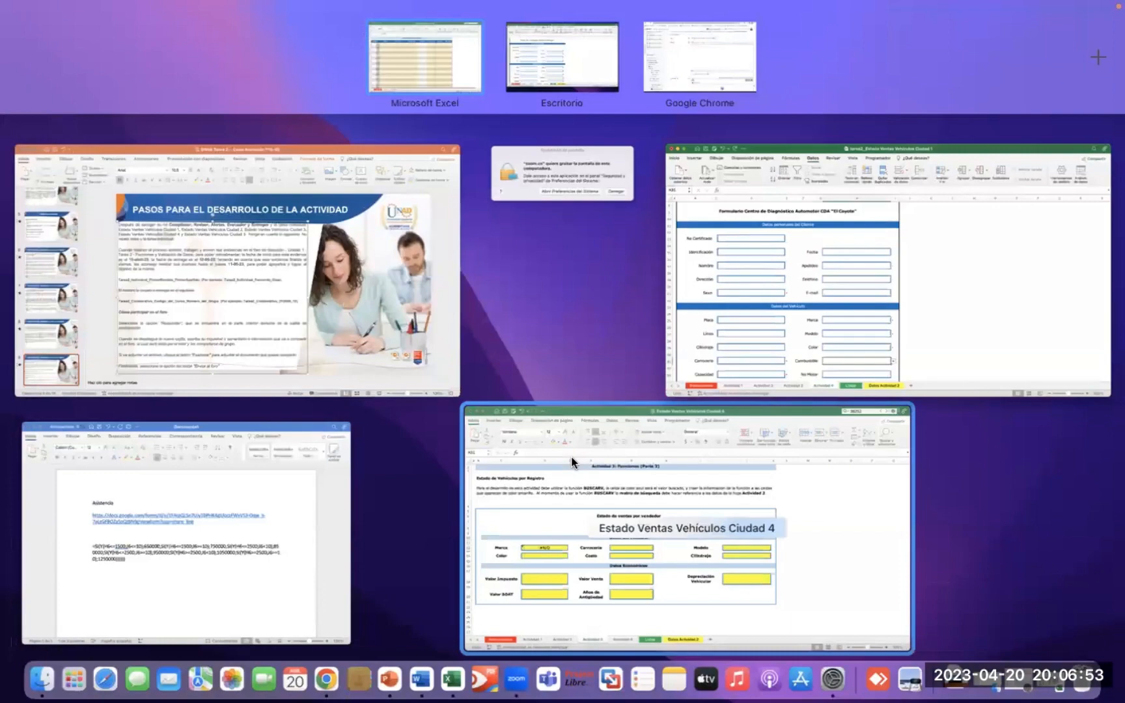
click(726, 354)
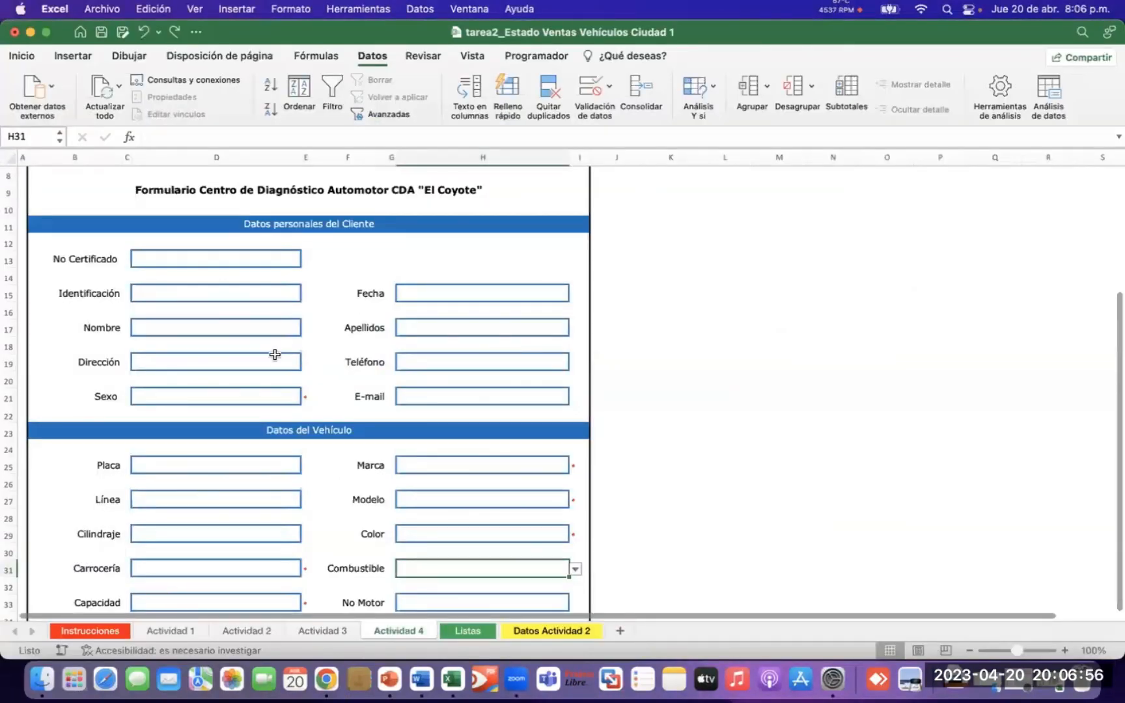
scroll(274, 355, up, 5)
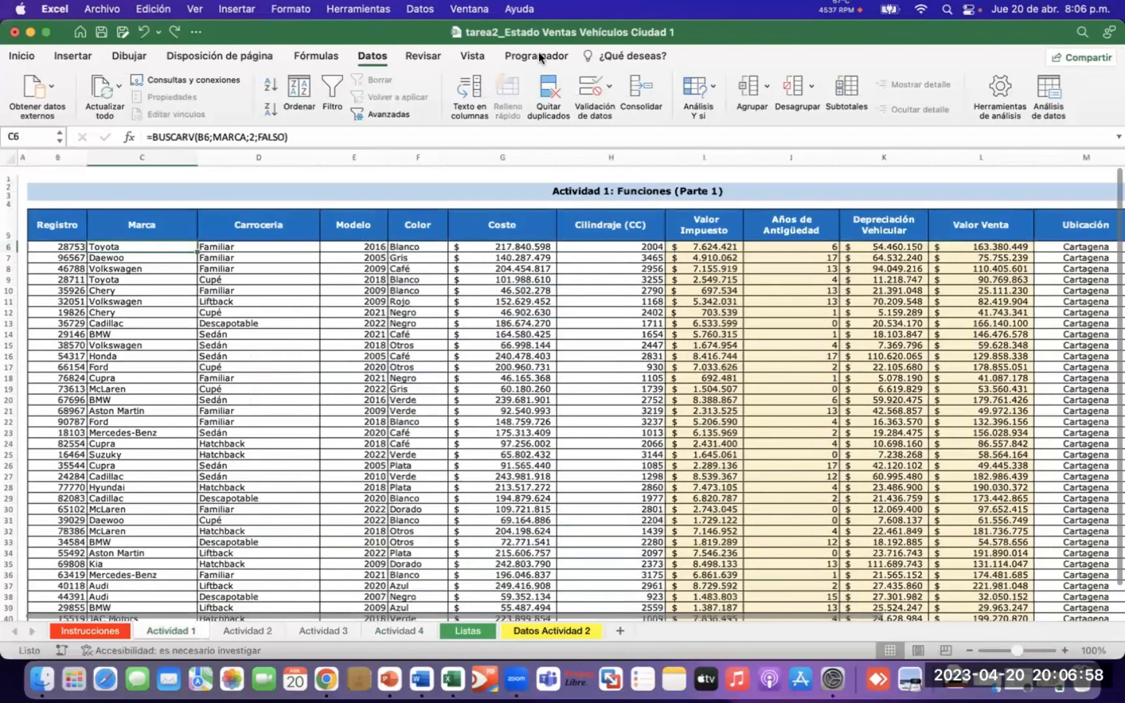
key(ctrl+Up)
key(ctrl+Right)
click(174, 216)
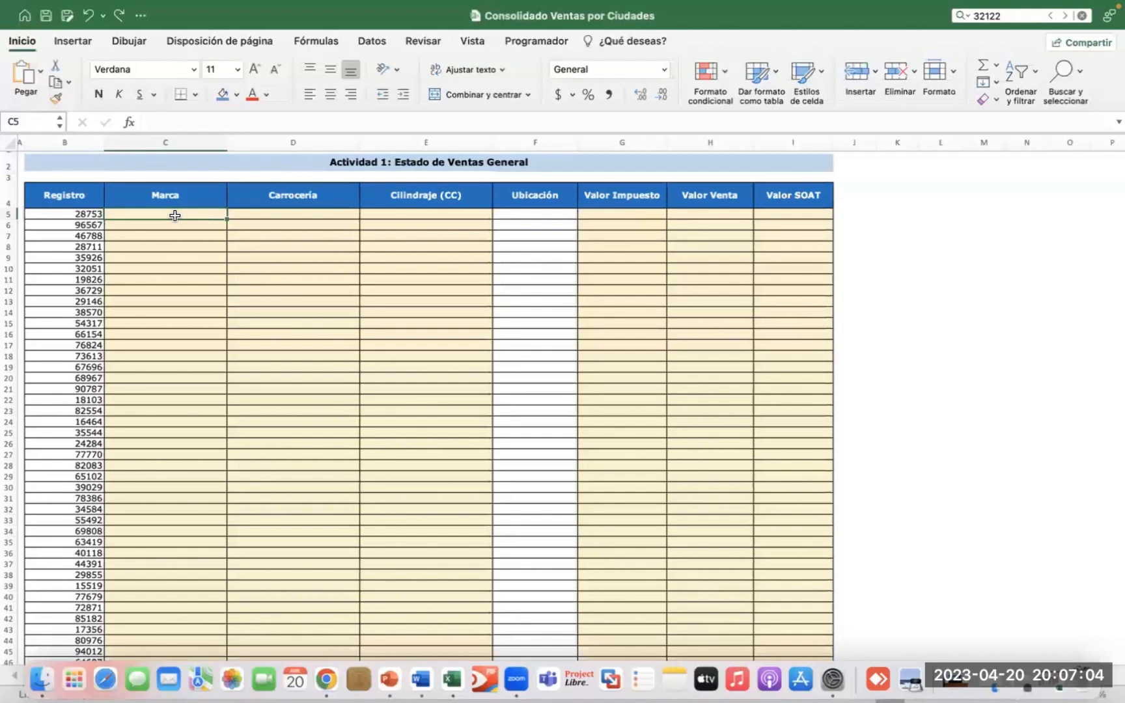
click(158, 123)
text(=)
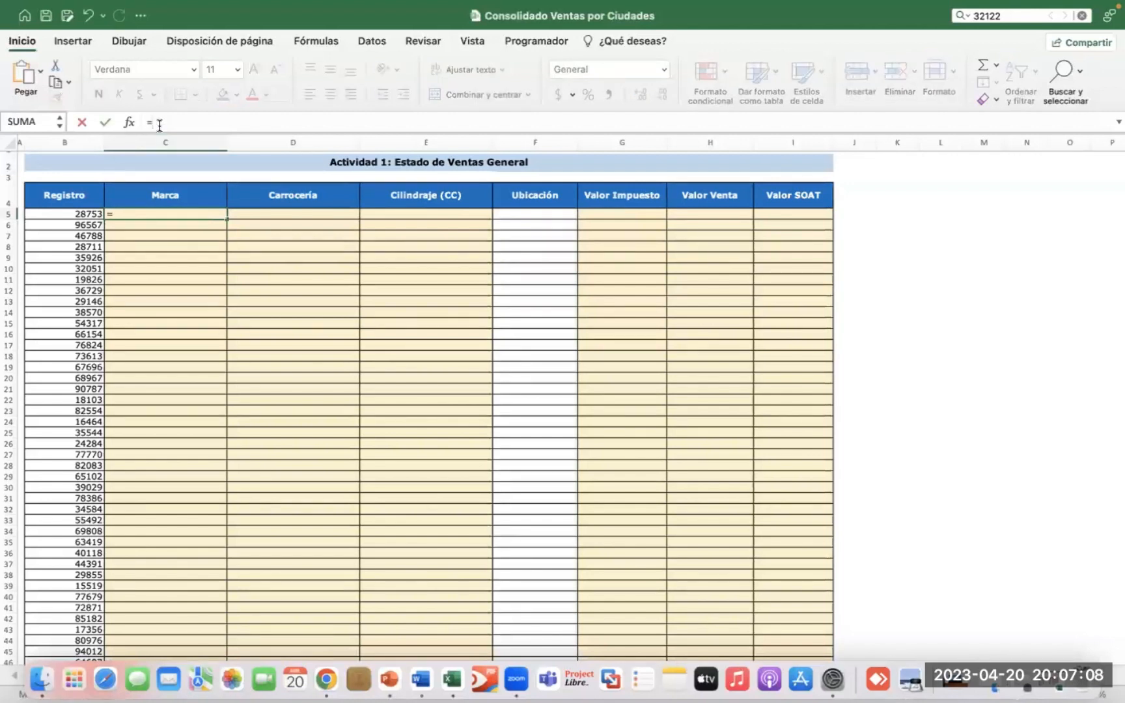
text(bus)
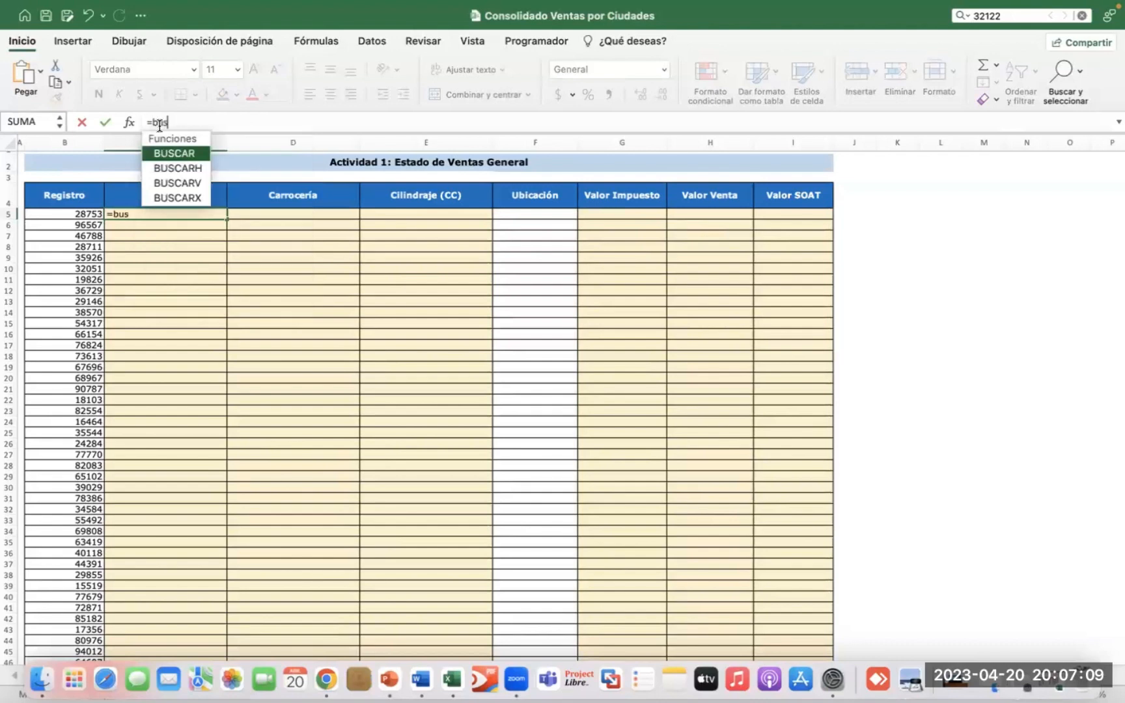
double_click(176, 180)
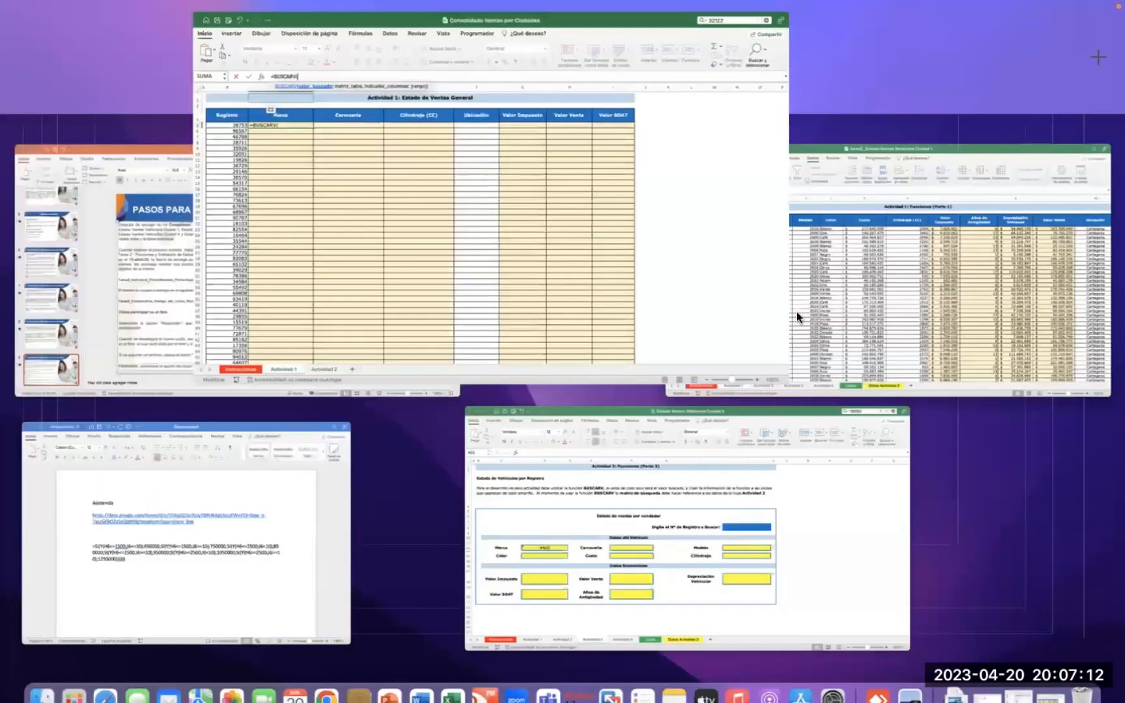
click(796, 311)
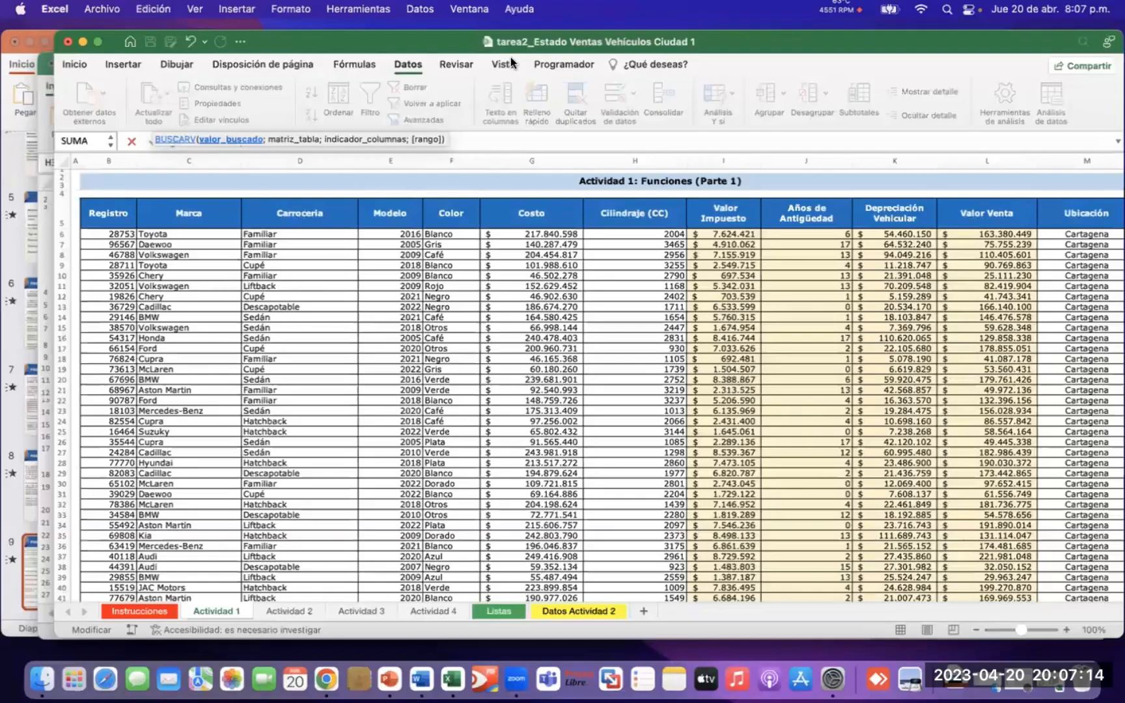
key(ctrl+Up)
click(444, 56)
click(90, 219)
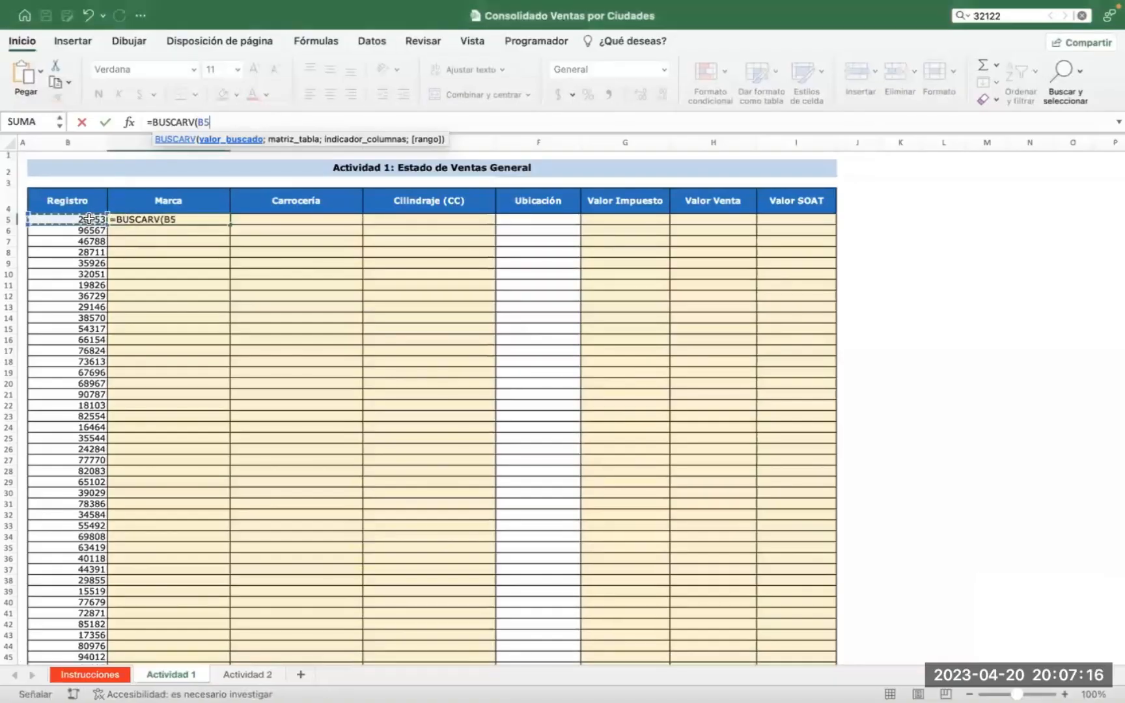
text(;)
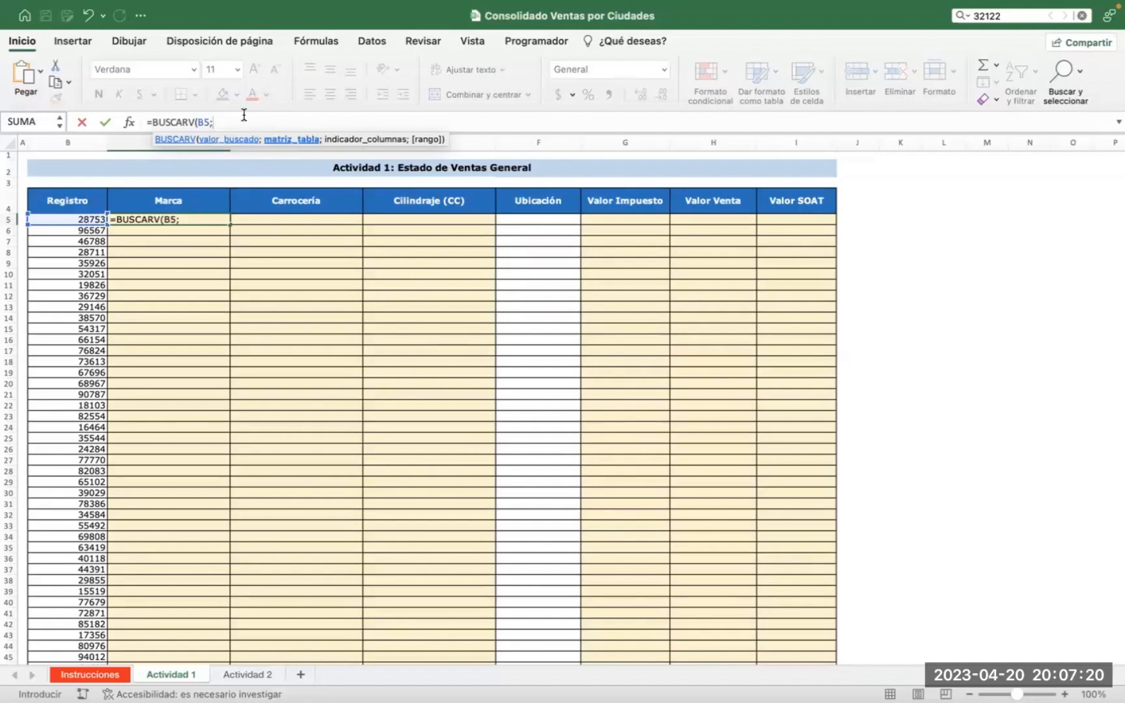
key(ctrl+Up)
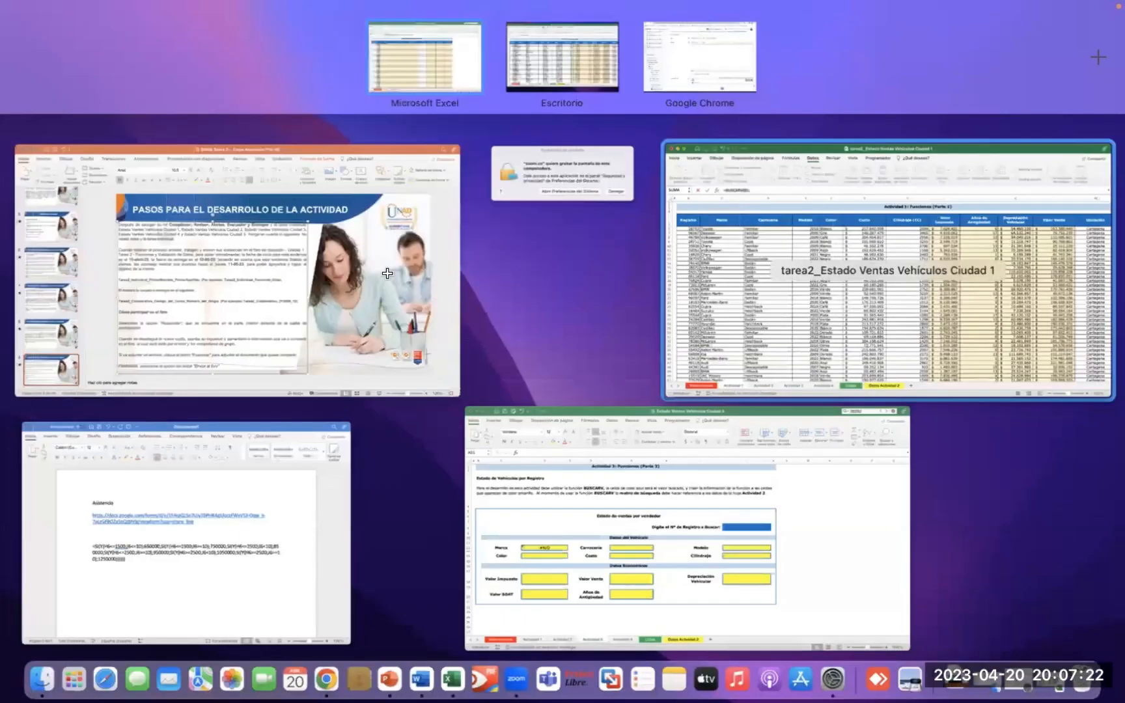
key(ctrl+Up)
click(144, 160)
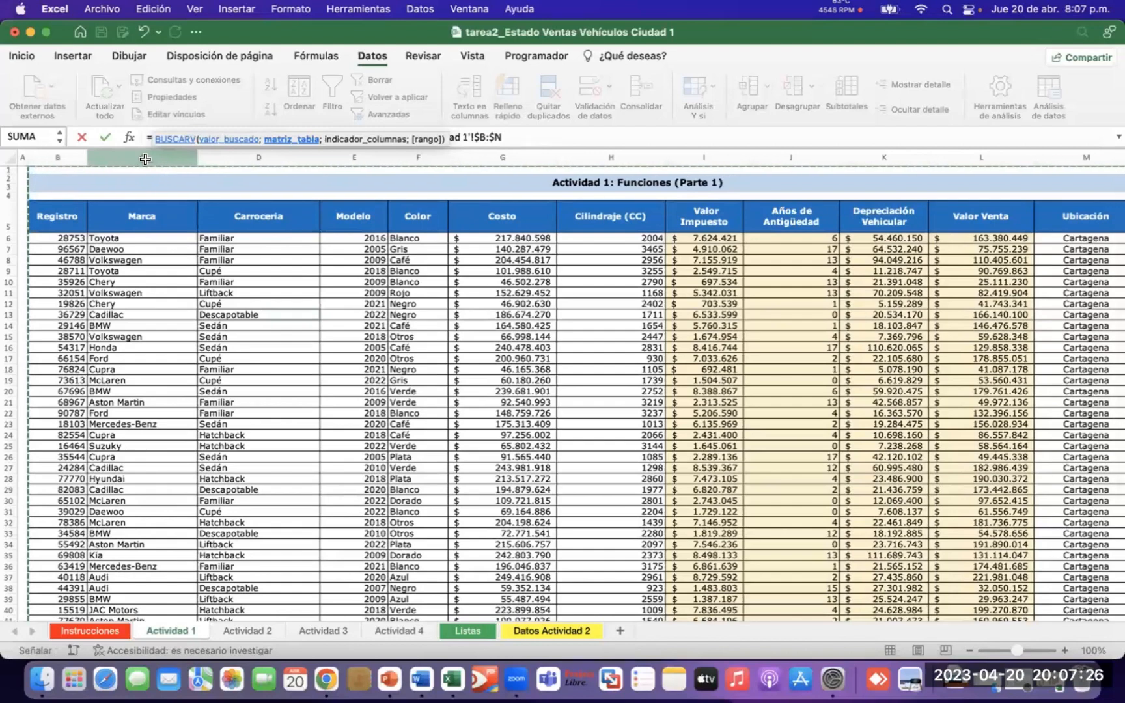
key(ctrl+Left)
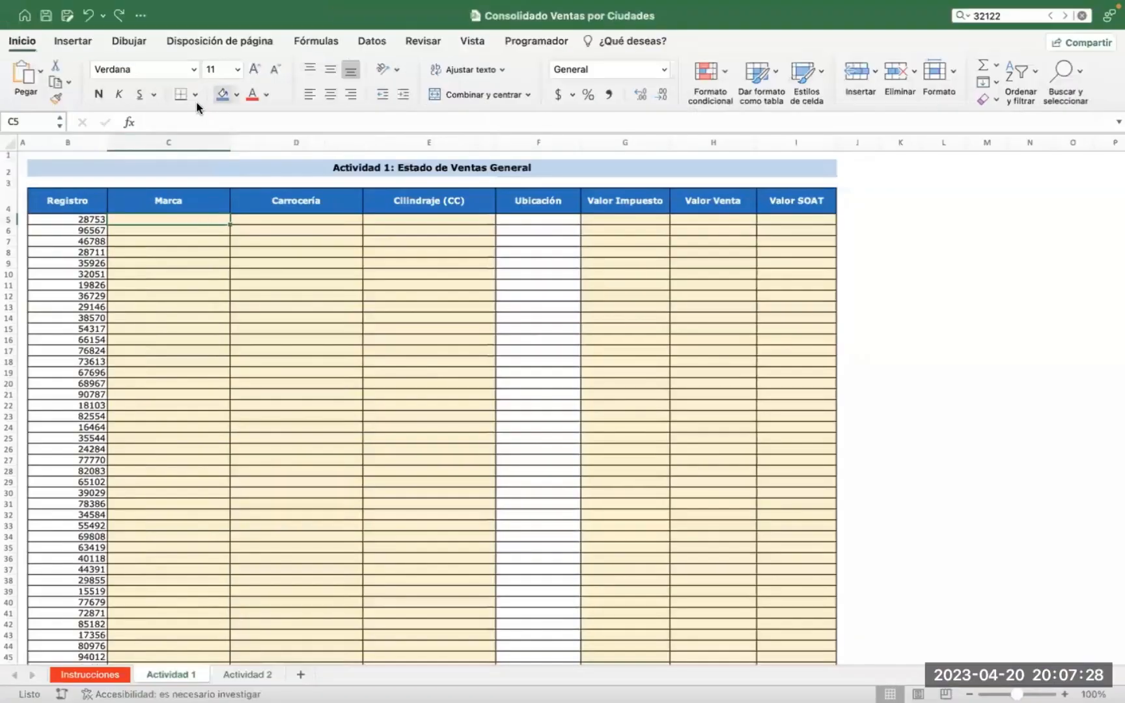
Start a BUSCARV formula in the first Marca cell C5 with Registro cell B5 as the lookup value
click(187, 115)
text(=)
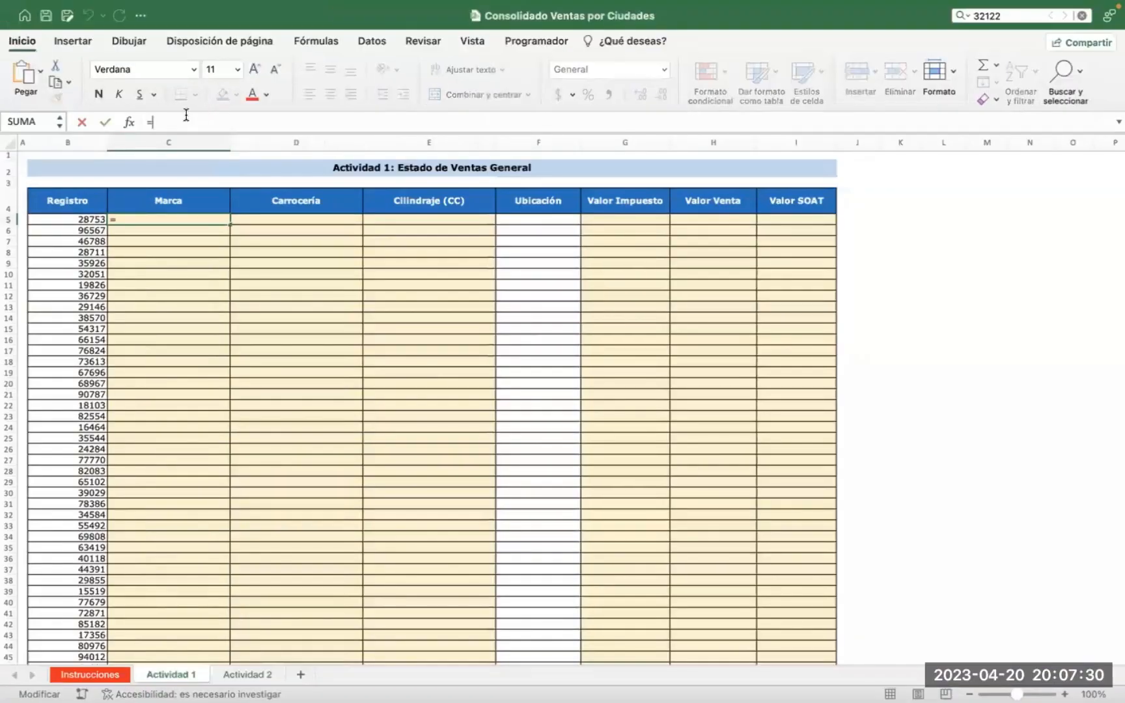
text(bus)
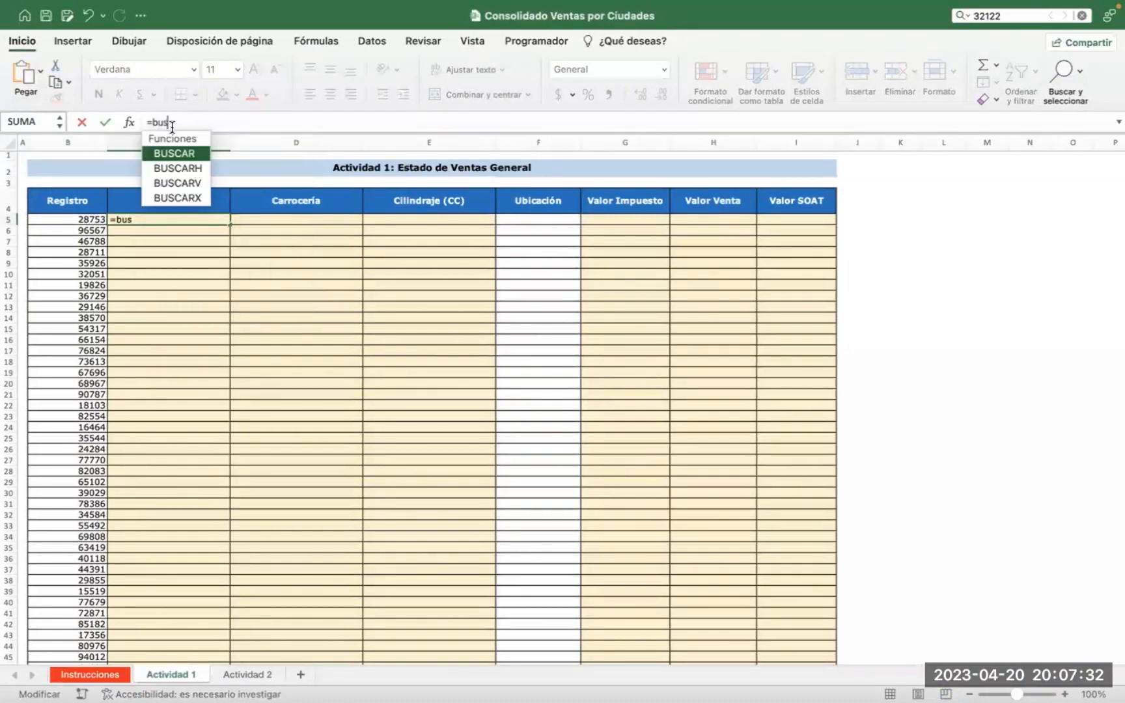
double_click(187, 183)
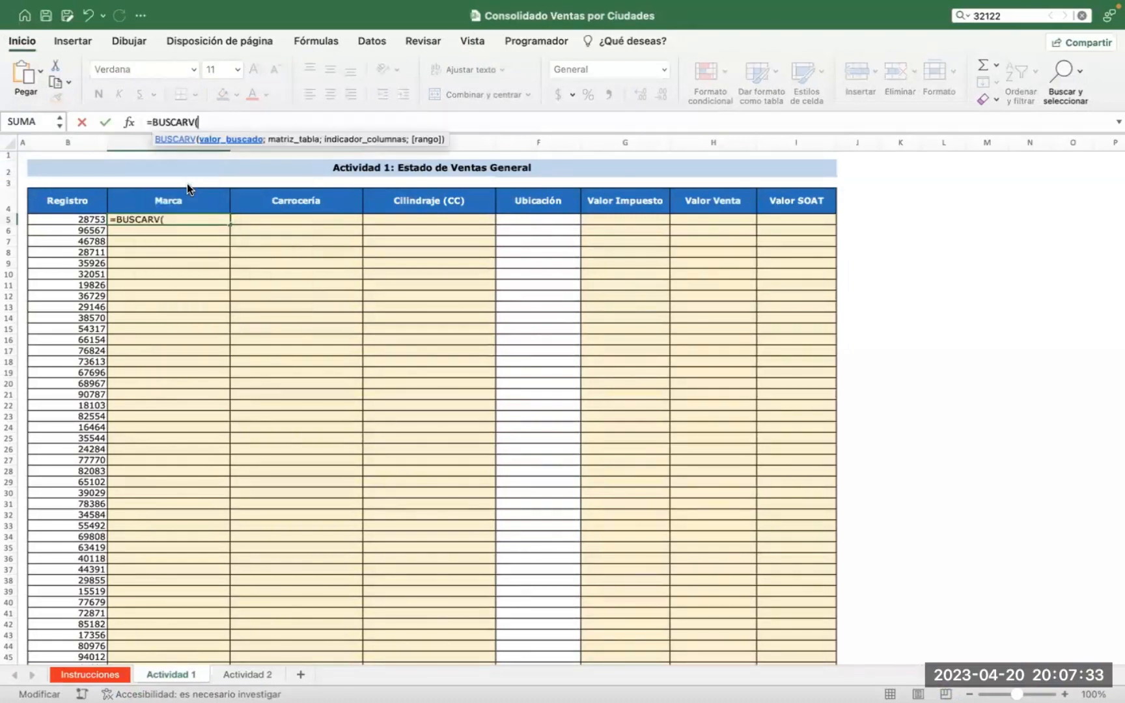
click(82, 220)
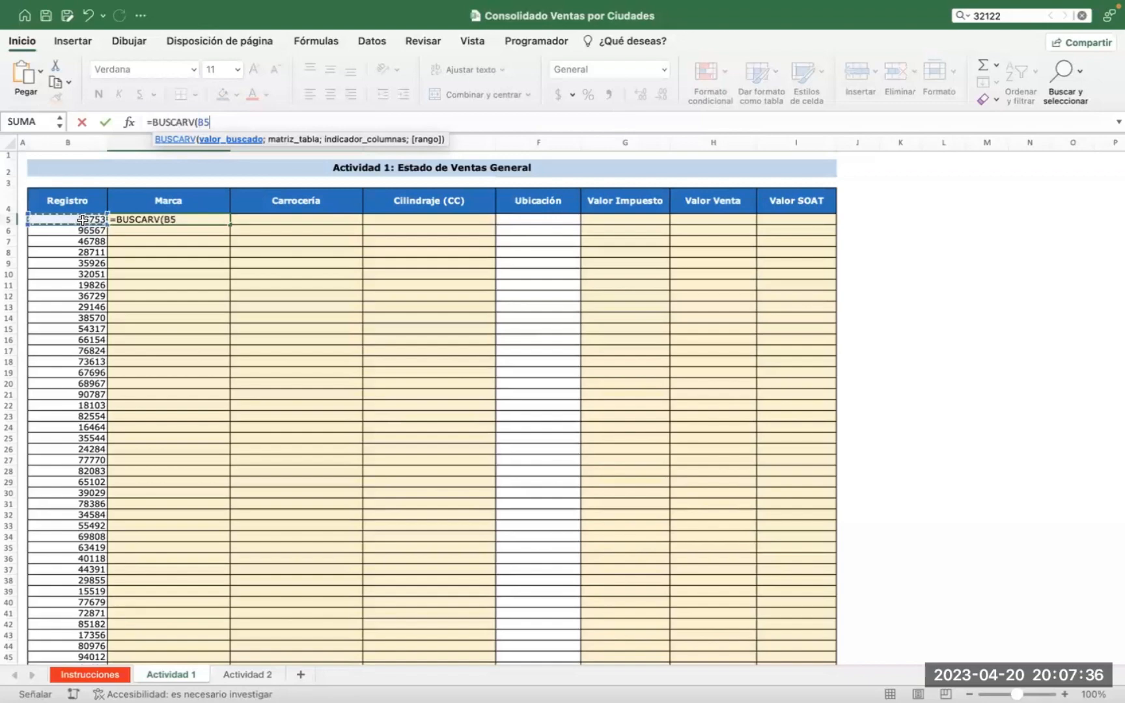
text(;)
Set the formula's table array to $C$6:$C$55 on the Actividad 1 sheet of the tarea2_Estado Ventas Vehículos Ciudad 1 workbook
key(ctrl+Up)
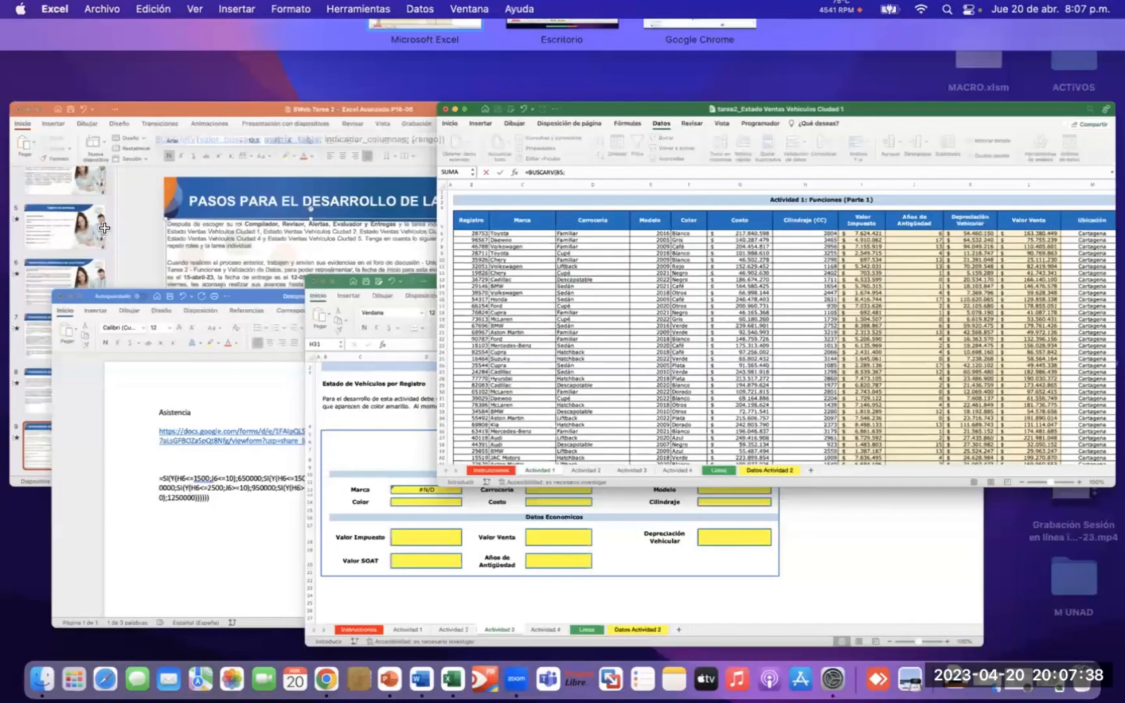
key(ctrl+Up)
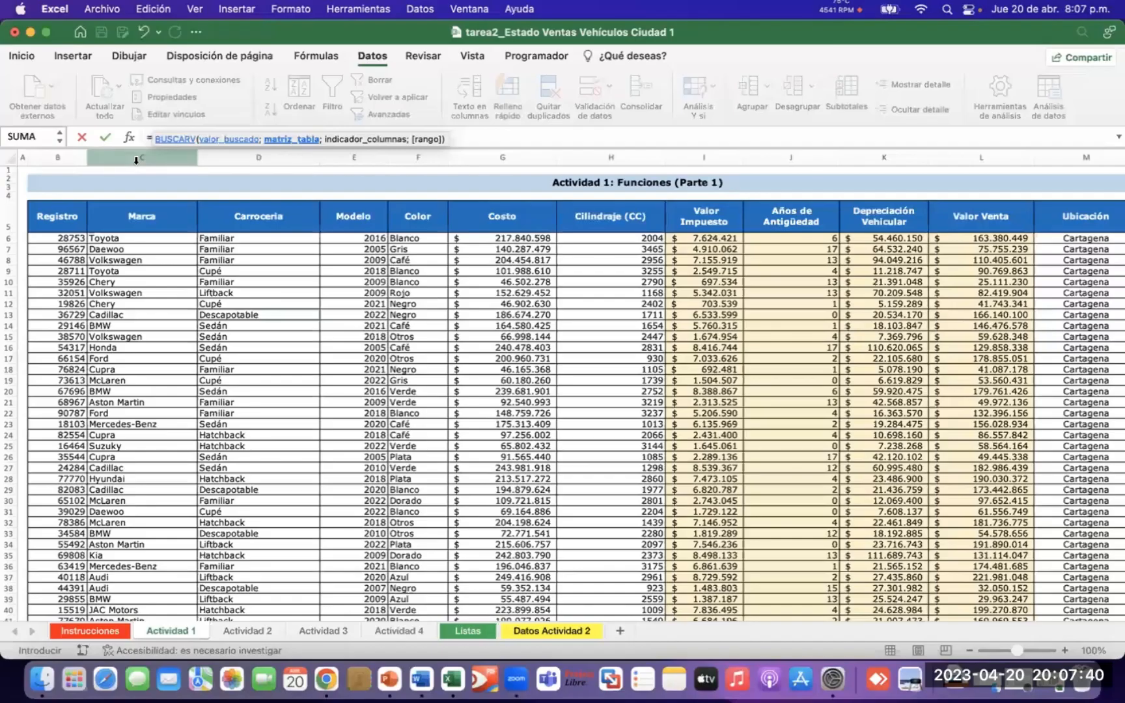
click(135, 182)
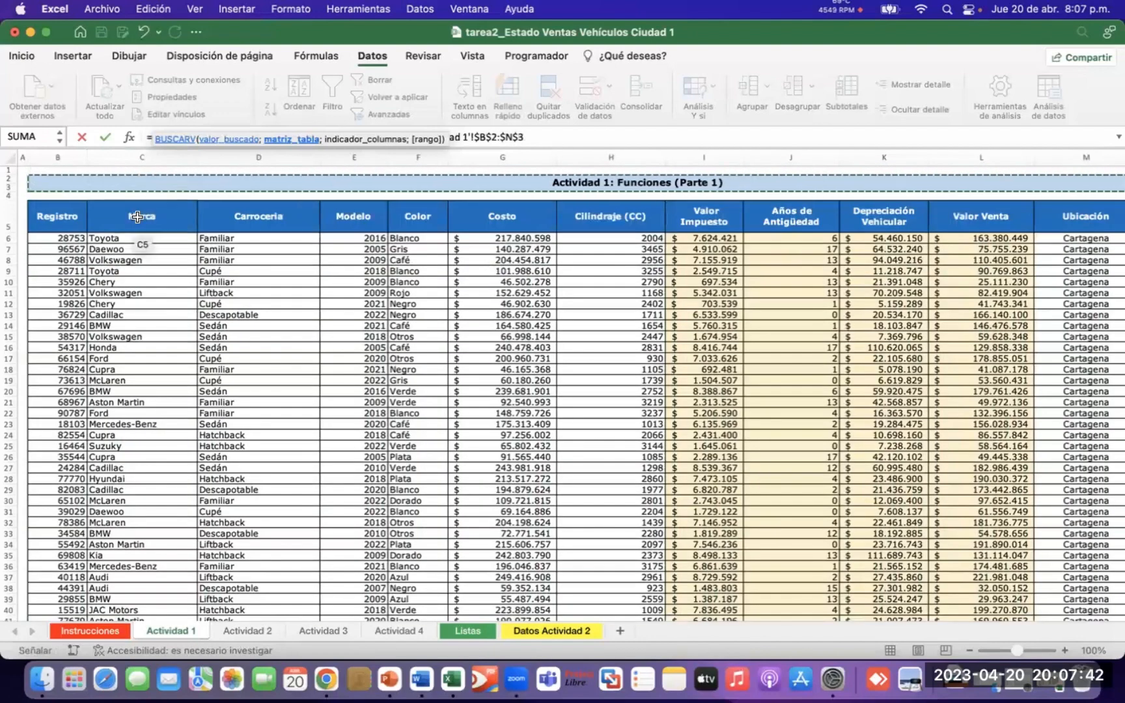
click(131, 239)
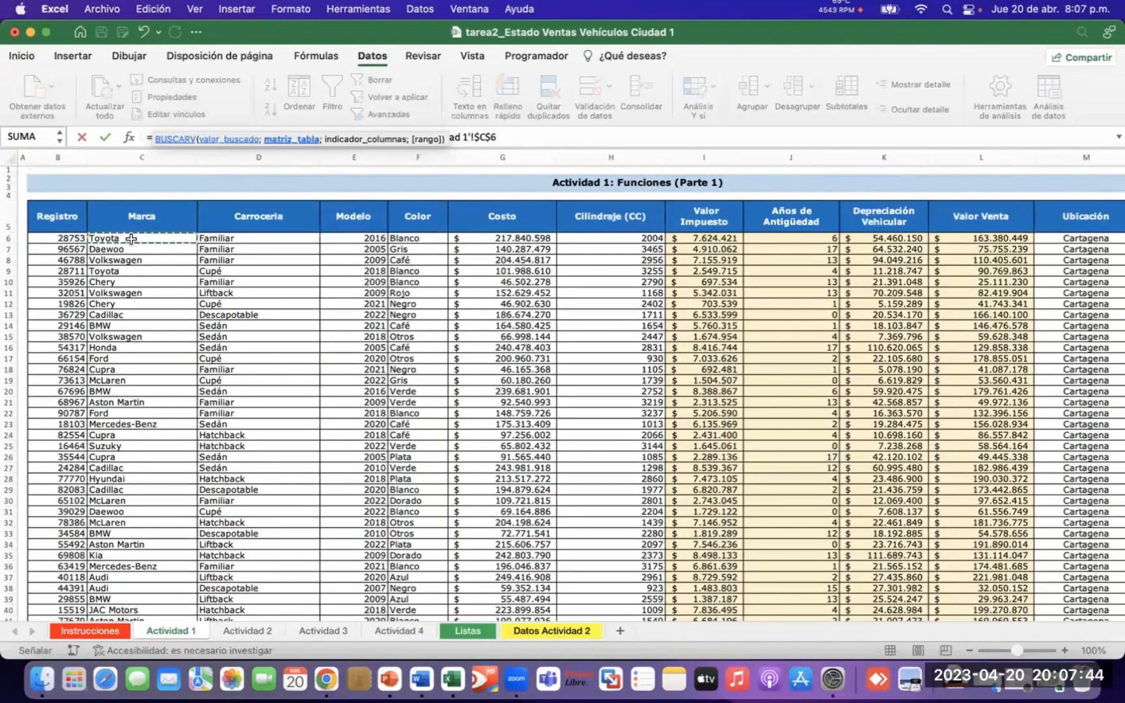
key(shift+Down)
key(shift+Down)
key(shift+Down)
key(shift+Down)
key(shift+Down)
key(shift+Down)
key(shift+Down)
key(shift+Down)
key(shift+Down)
key(shift+Down)
key(shift+Down)
key(shift+Down)
key(shift+Down)
key(shift+Down)
key(shift+Down)
key(shift+Down)
key(shift+Down)
key(shift+Down)
key(shift+Down)
key(shift+Down)
key(shift+Down)
key(shift+Down)
key(shift+Down)
key(shift+Down)
key(shift+Down)
key(shift+Down)
key(shift+Down)
key(shift+Down)
key(shift+Down)
key(shift+Down)
key(shift+Down)
key(shift+Down)
key(shift+Down)
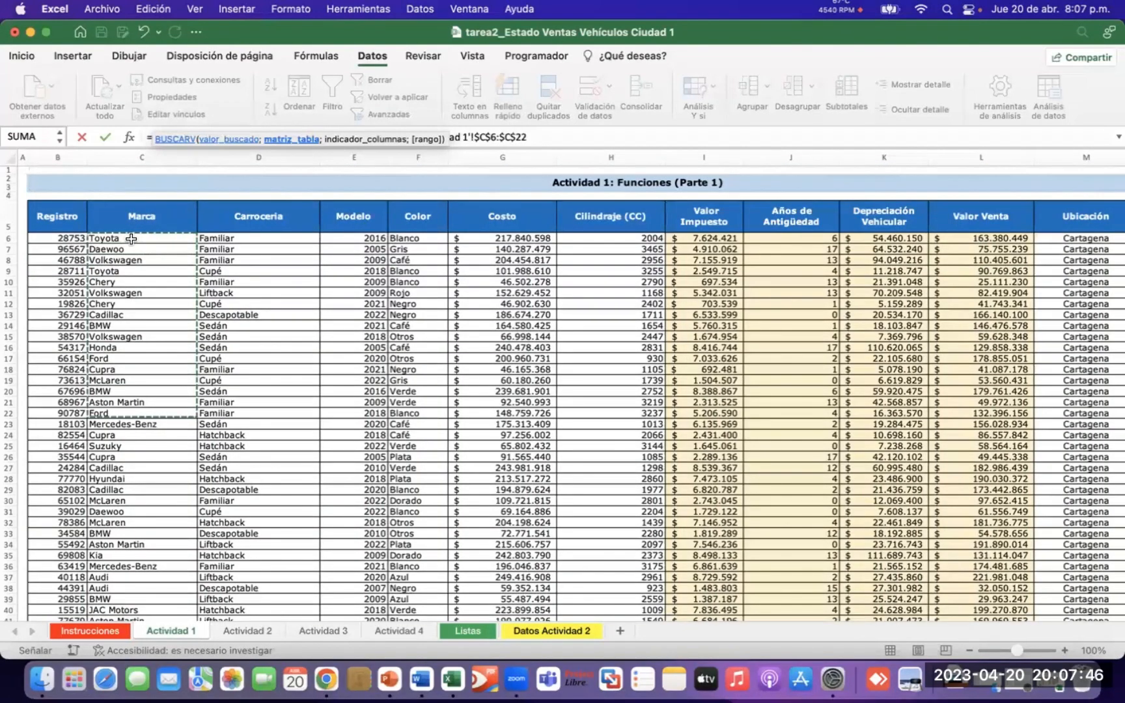
key(shift+Down)
key(shift+Down)
key(shift+Down)
key(shift+Down)
key(shift+Down)
key(shift+Down)
key(shift+Down)
key(shift+Down)
key(shift+Down)
key(shift+Down)
key(shift+Down)
key(shift+Down)
key(shift+Down)
key(shift+Down)
key(shift+Down)
key(shift+Down)
key(shift+Down)
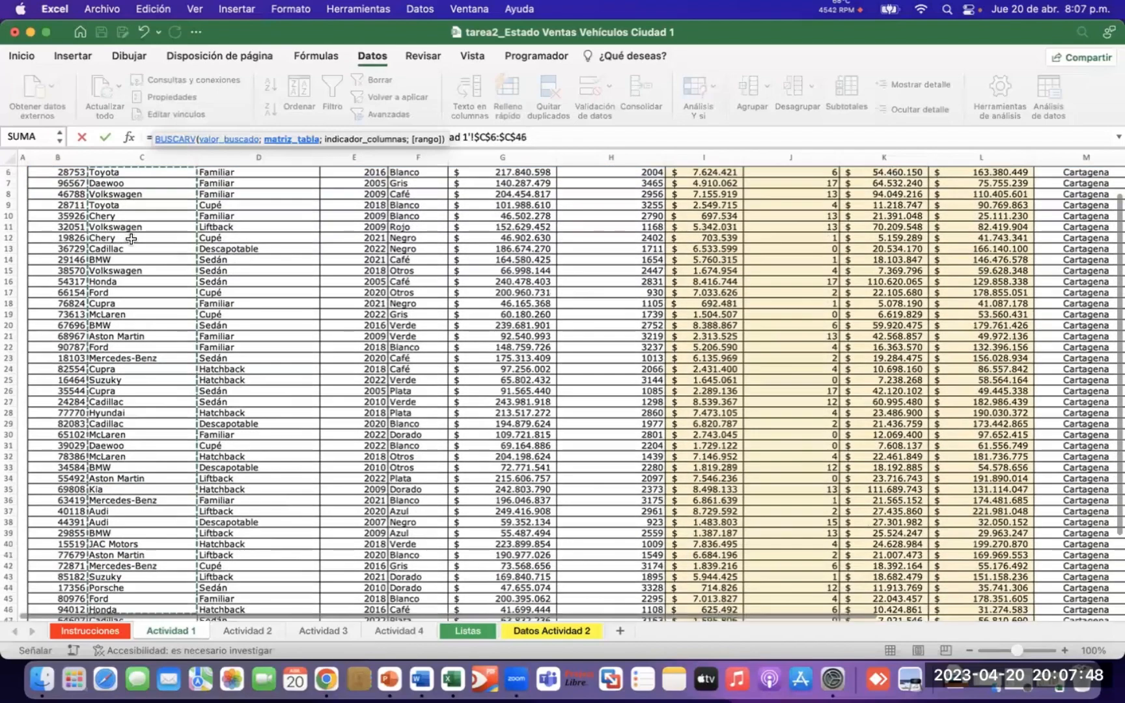
key(shift+Up)
key(shift+Up)
key(shift+Up)
key(shift+Up)
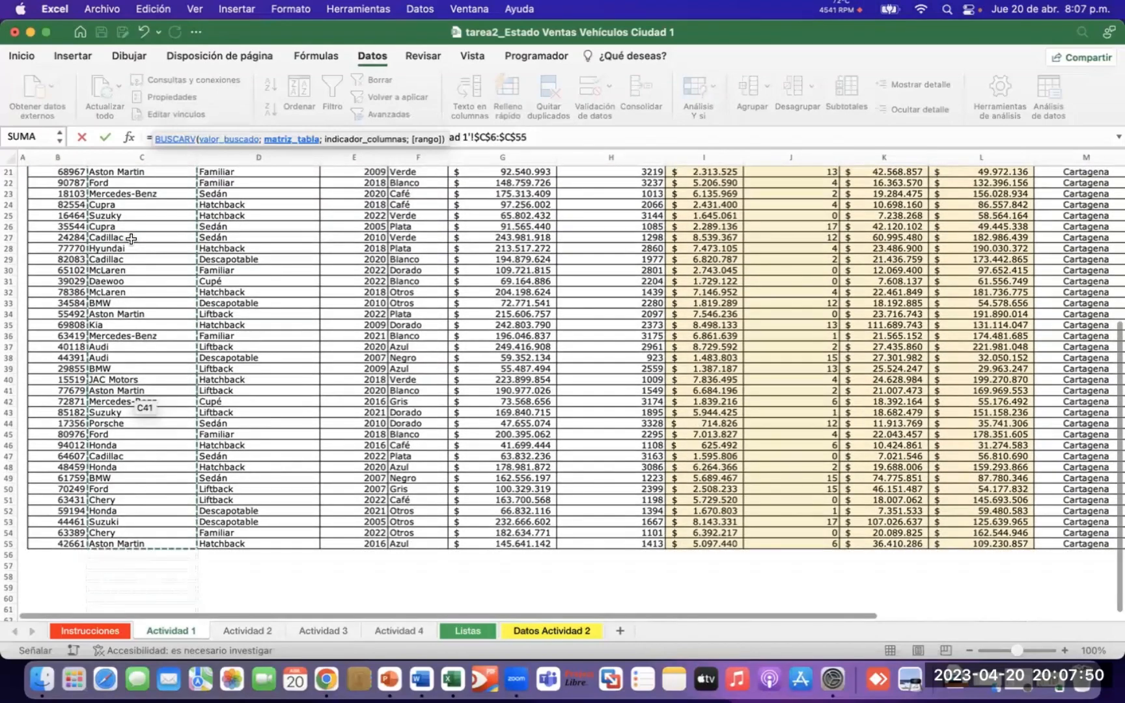
Complete the BUSCARV formula with column index 2 and FALSO for an exact match, and enter it
click(536, 138)
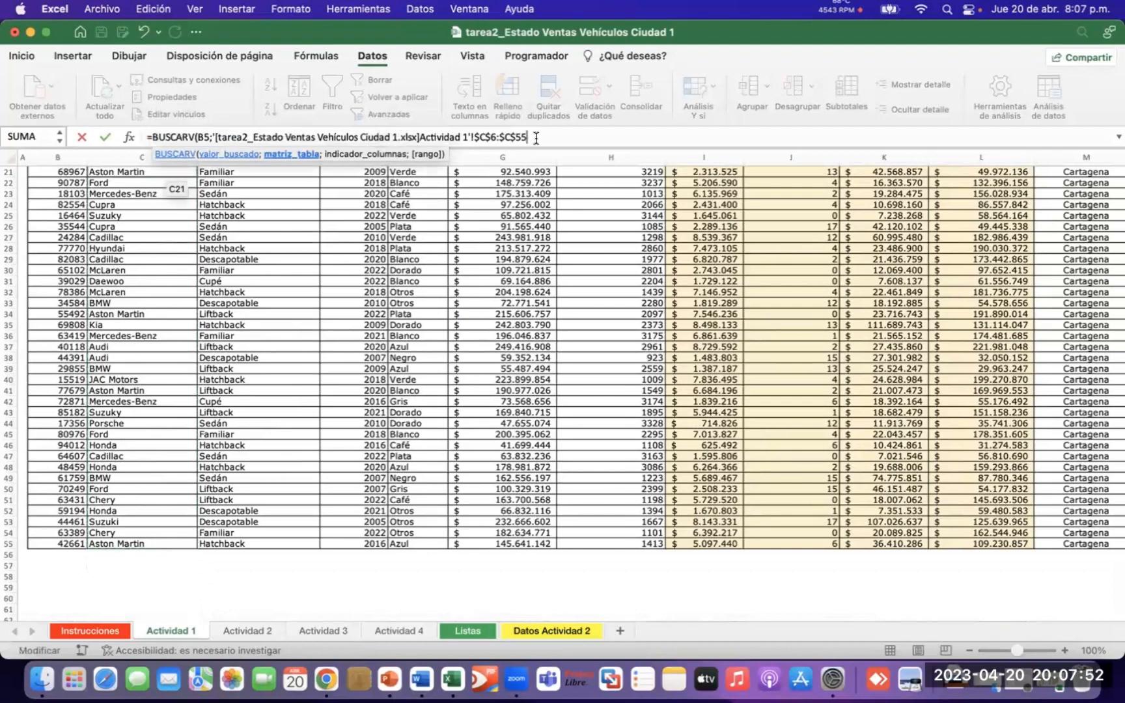
text(;)
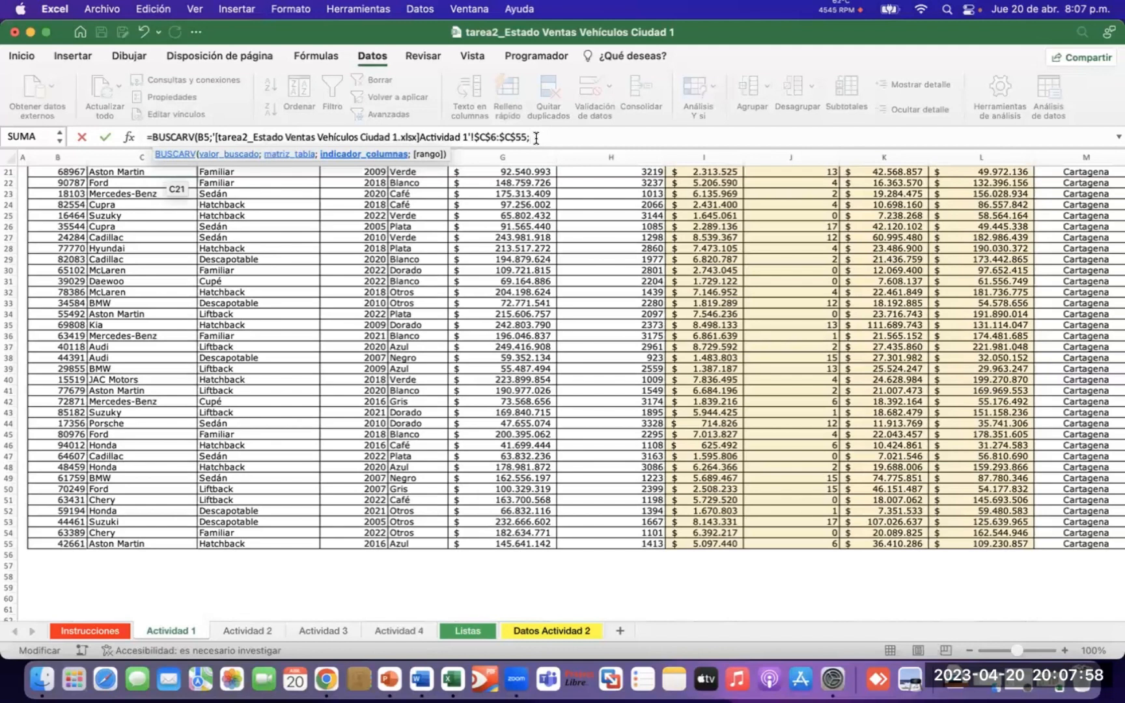
text(2;)
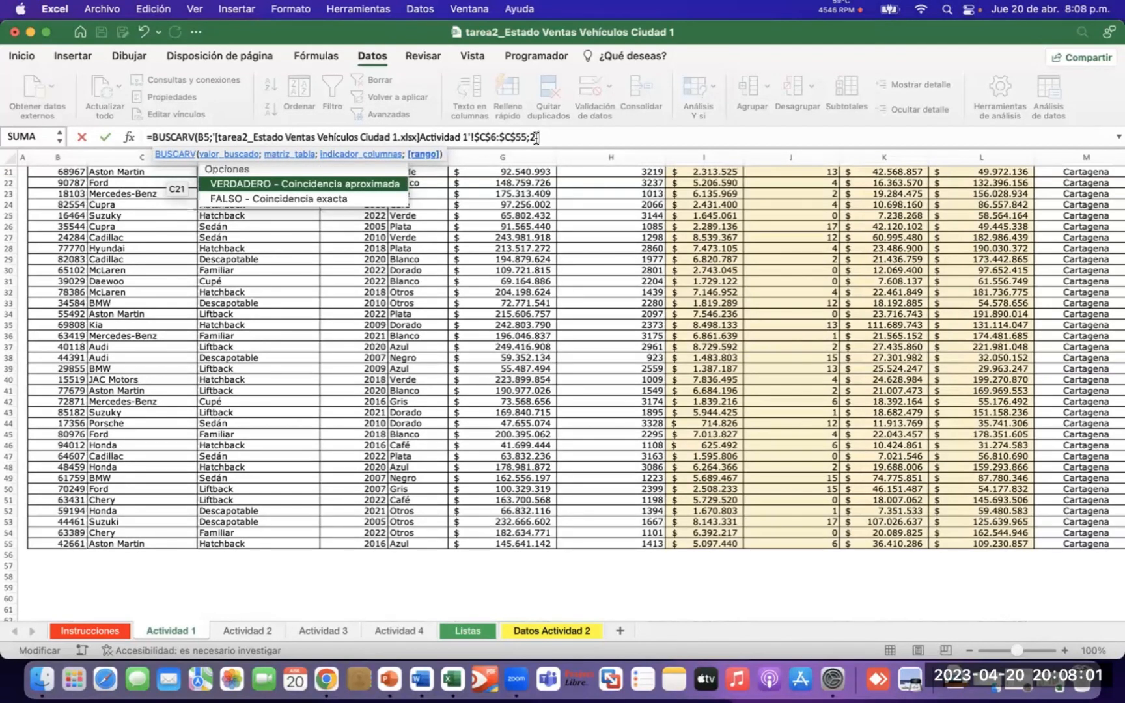
double_click(332, 193)
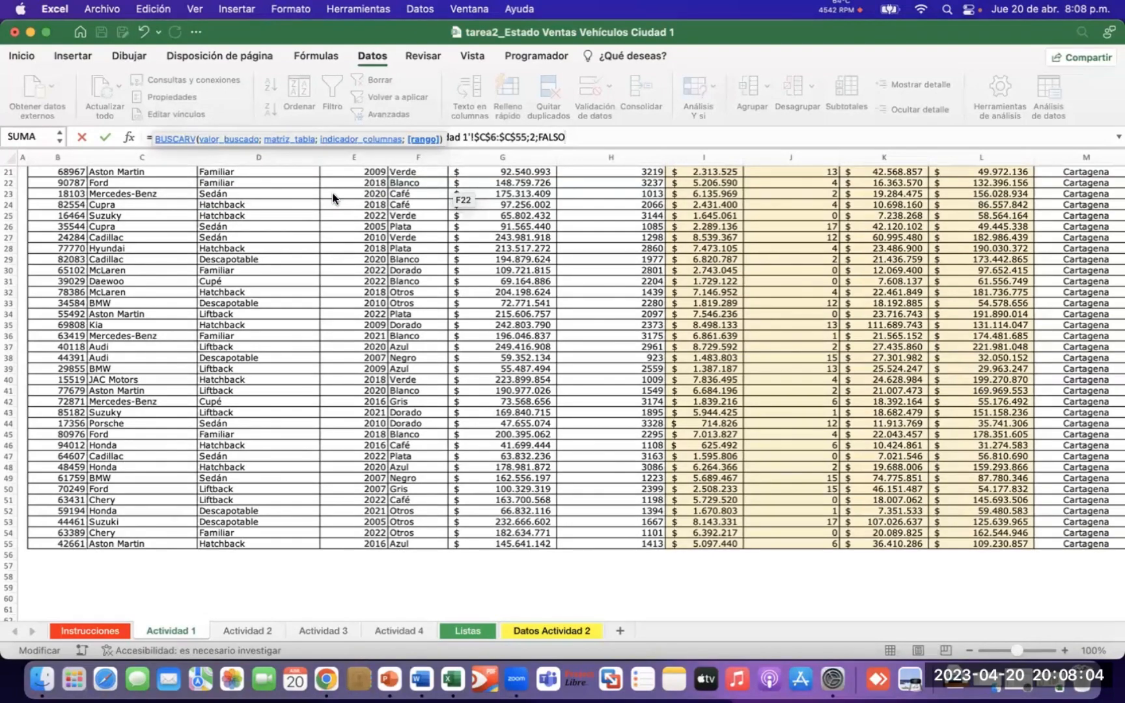
text())
key(Return)
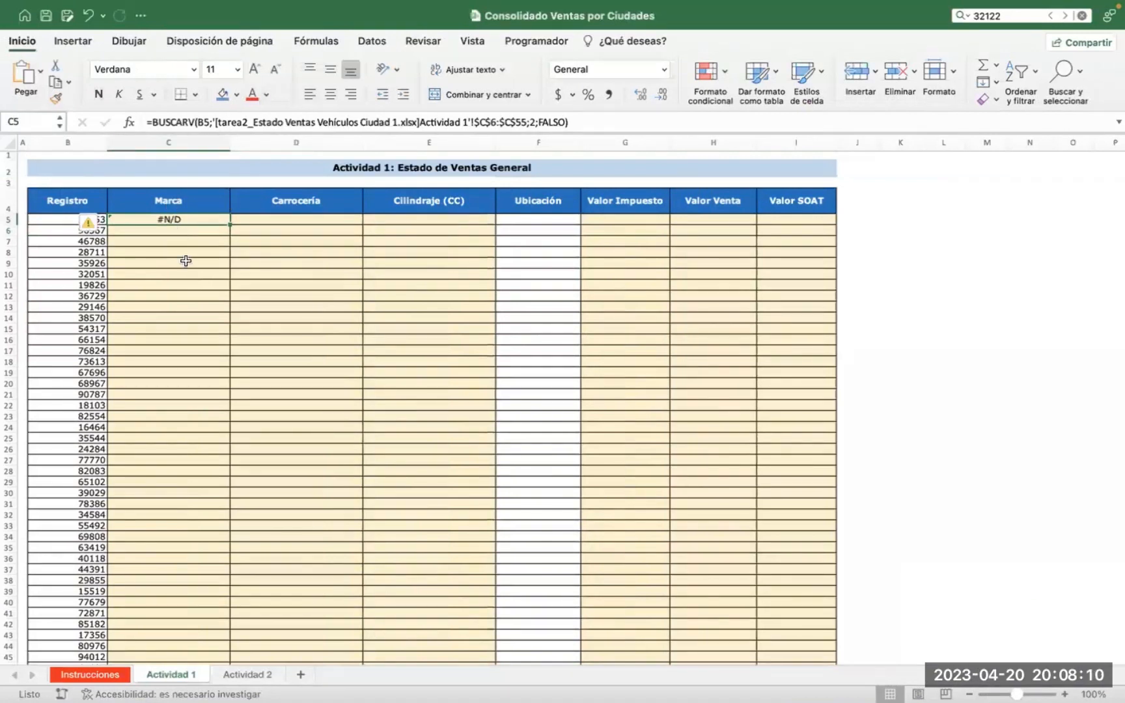
Check the first Registro value in B5 and the BUSCARV formula in Marca cell C5
scroll(186, 261, up, 1)
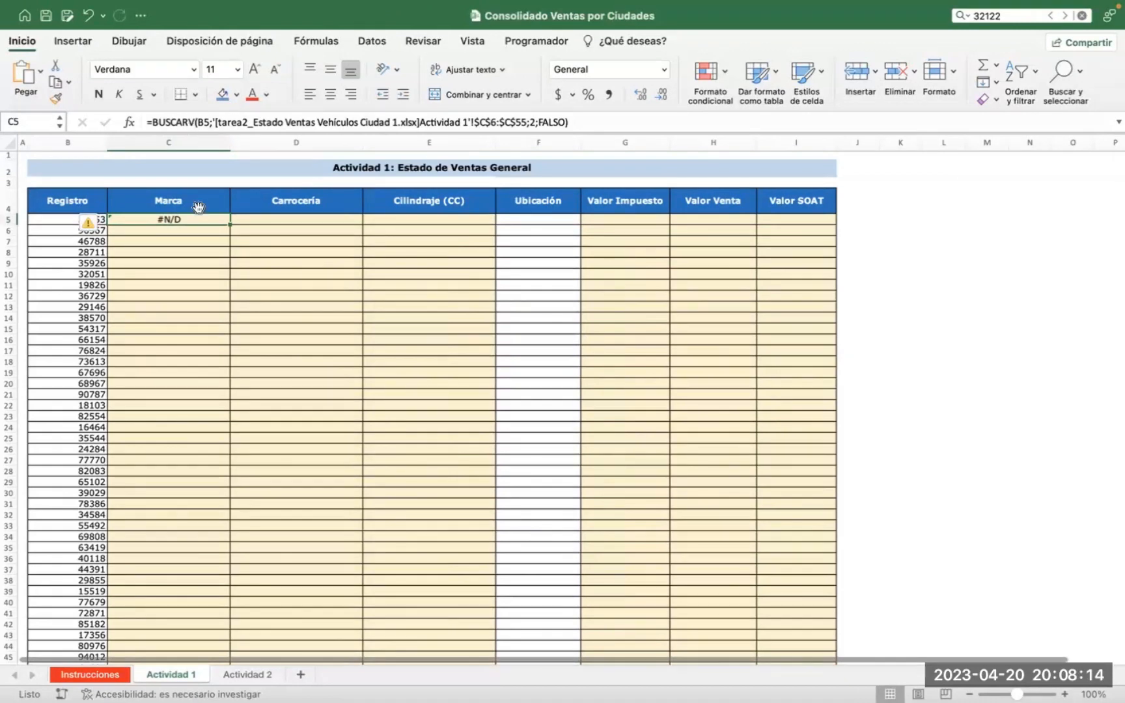
scroll(150, 243, down, 1)
scroll(149, 244, up, 1)
click(81, 221)
double_click(189, 122)
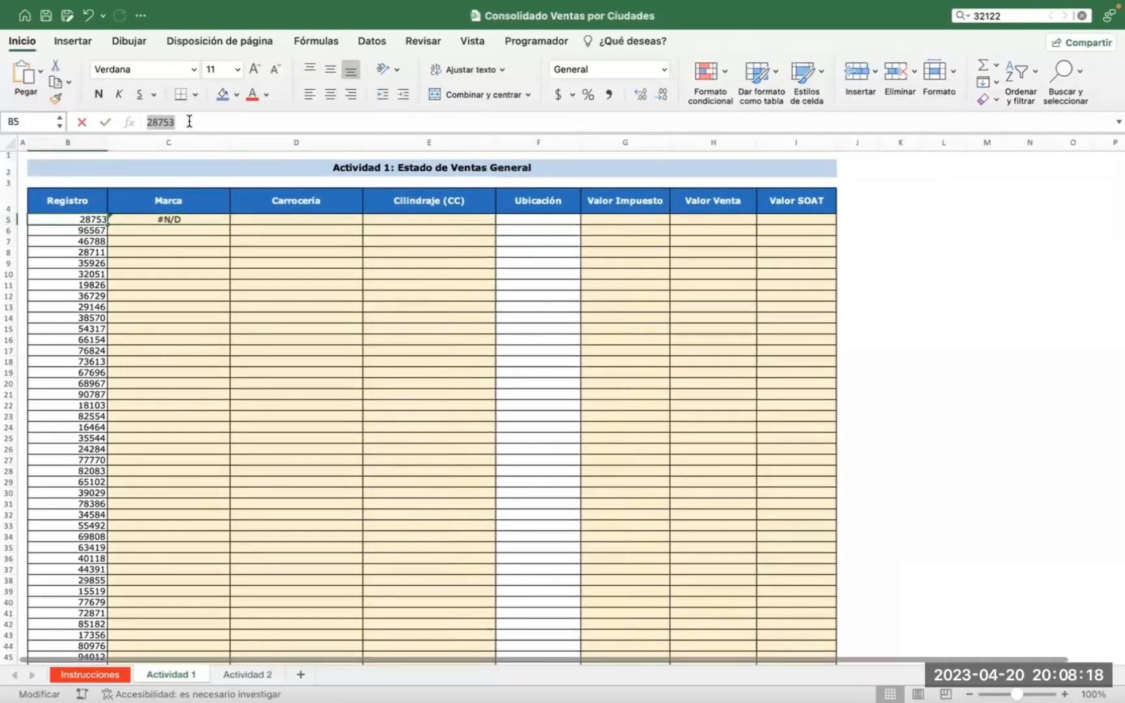
click(153, 222)
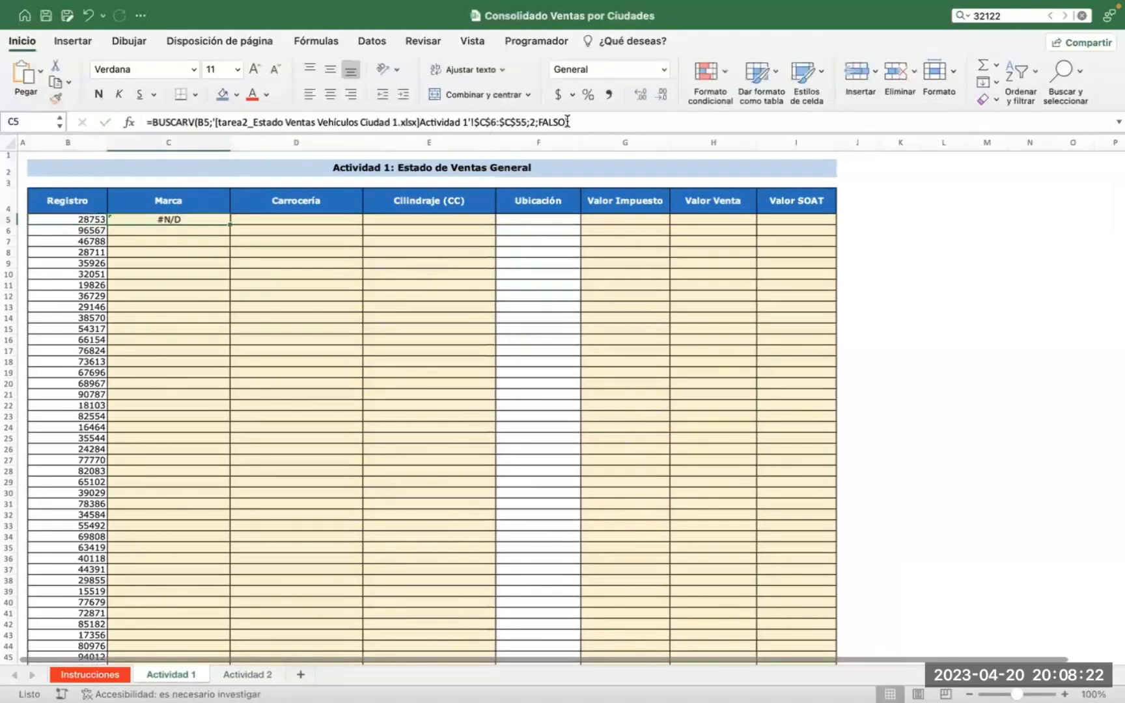
Clear the BUSCARV formula from Marca cell C5
click(590, 120)
triple_click(590, 120)
key(BackSpace)
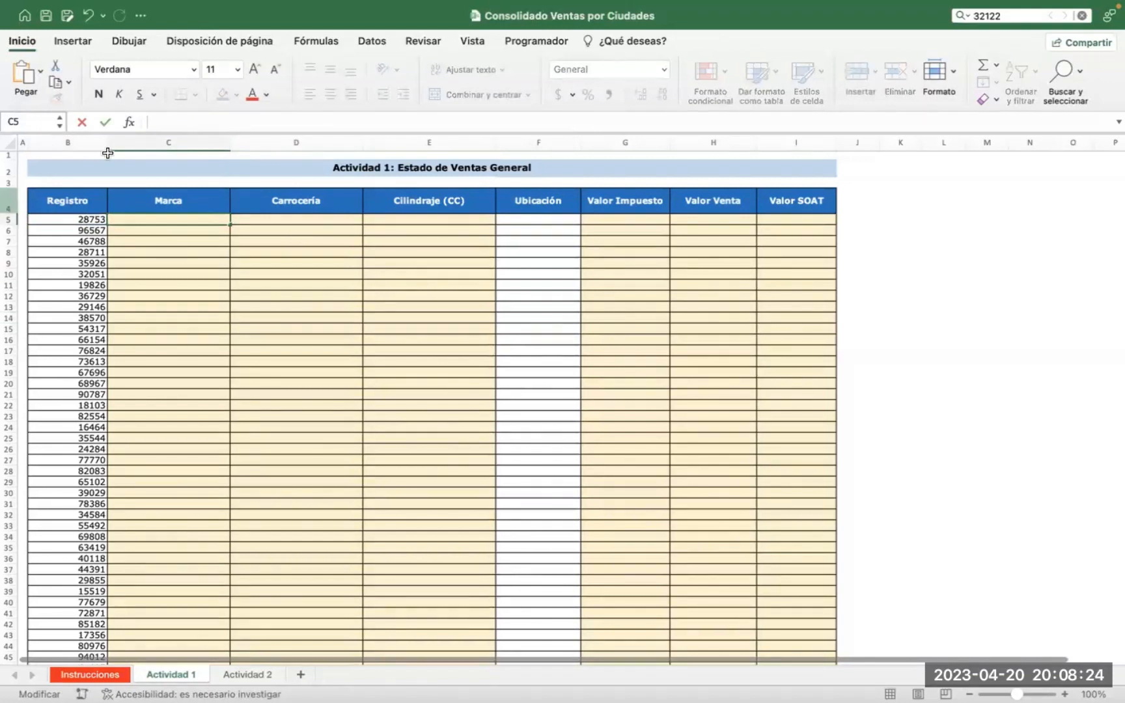
Try a new BUSCARV formula in C5 using $B$6:$C$55 on the Actividad 1 sheet of tarea2_Estado Ventas Vehículos Ciudad 1 and the value 2
text(=)
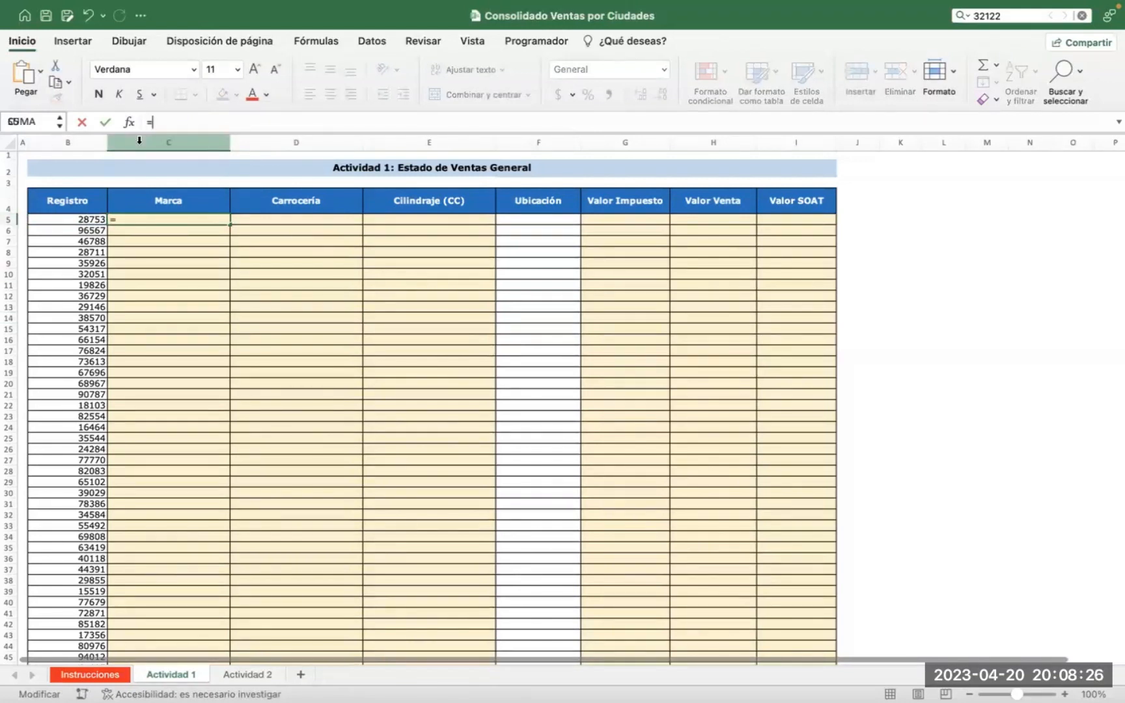
text(bu)
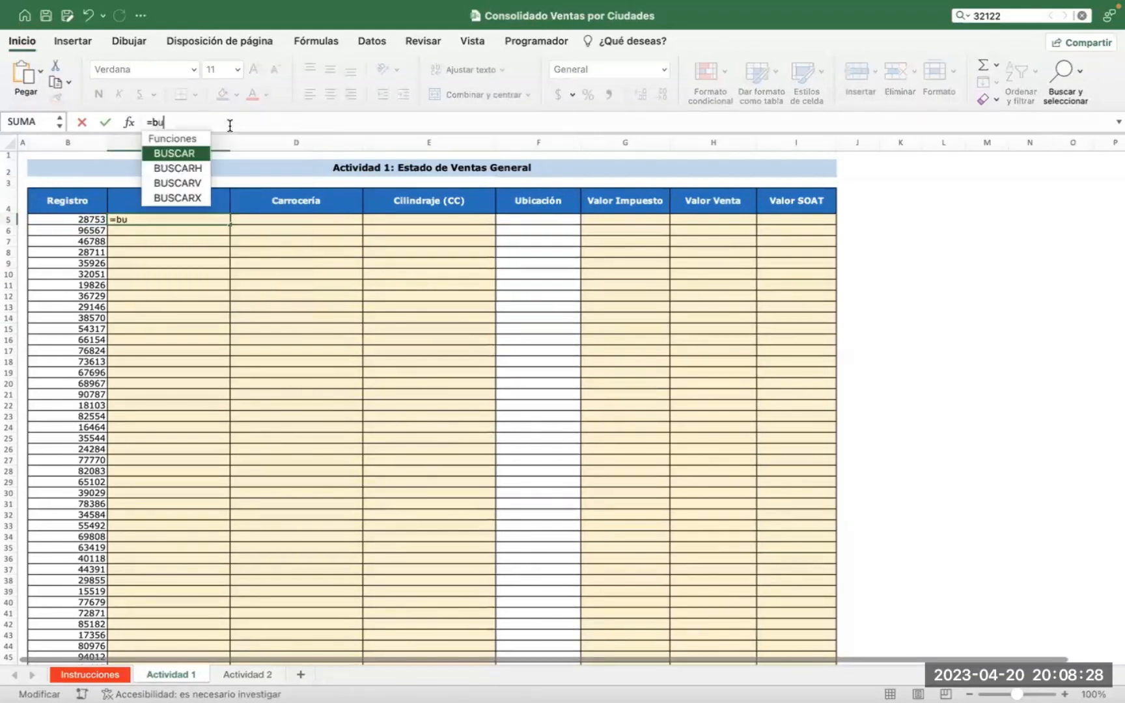
double_click(182, 184)
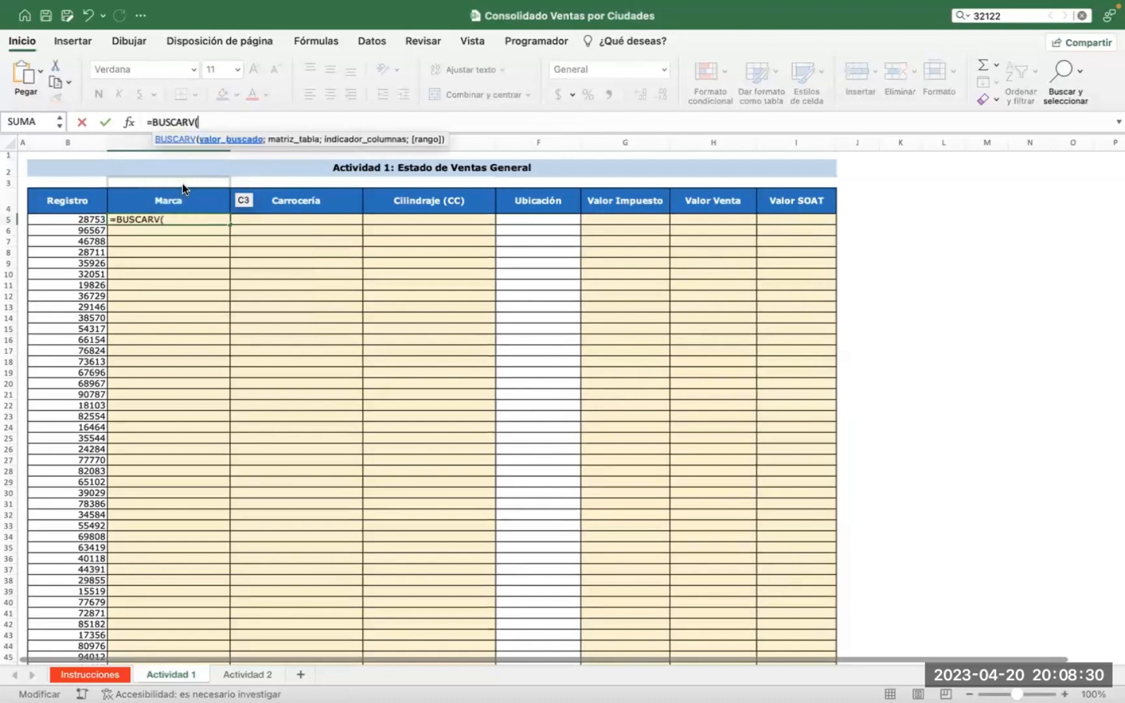
click(91, 219)
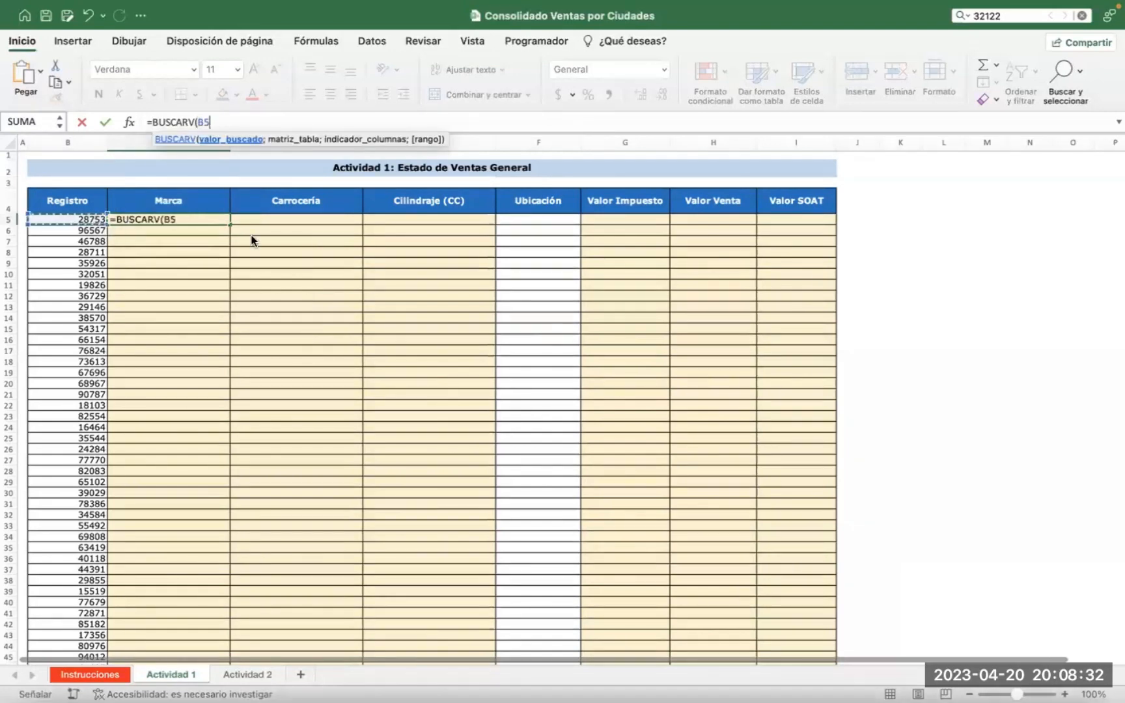
key(ctrl+Up)
click(713, 194)
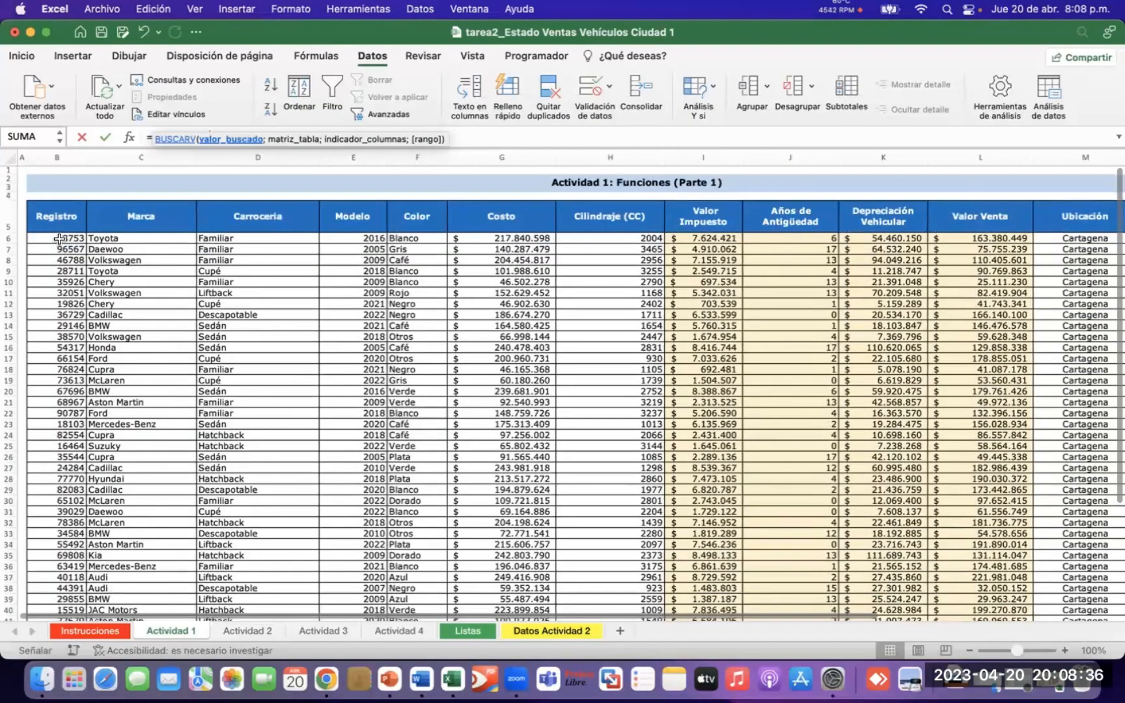
click(58, 237)
key(shift+Right)
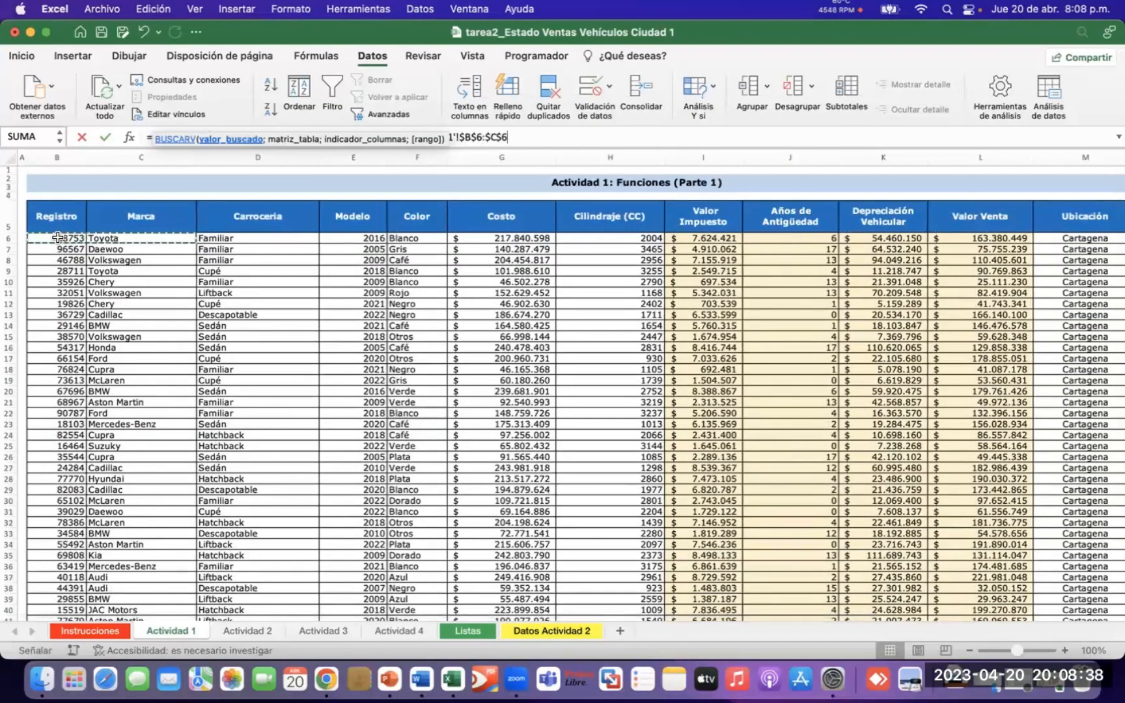
key(super+shift+Down)
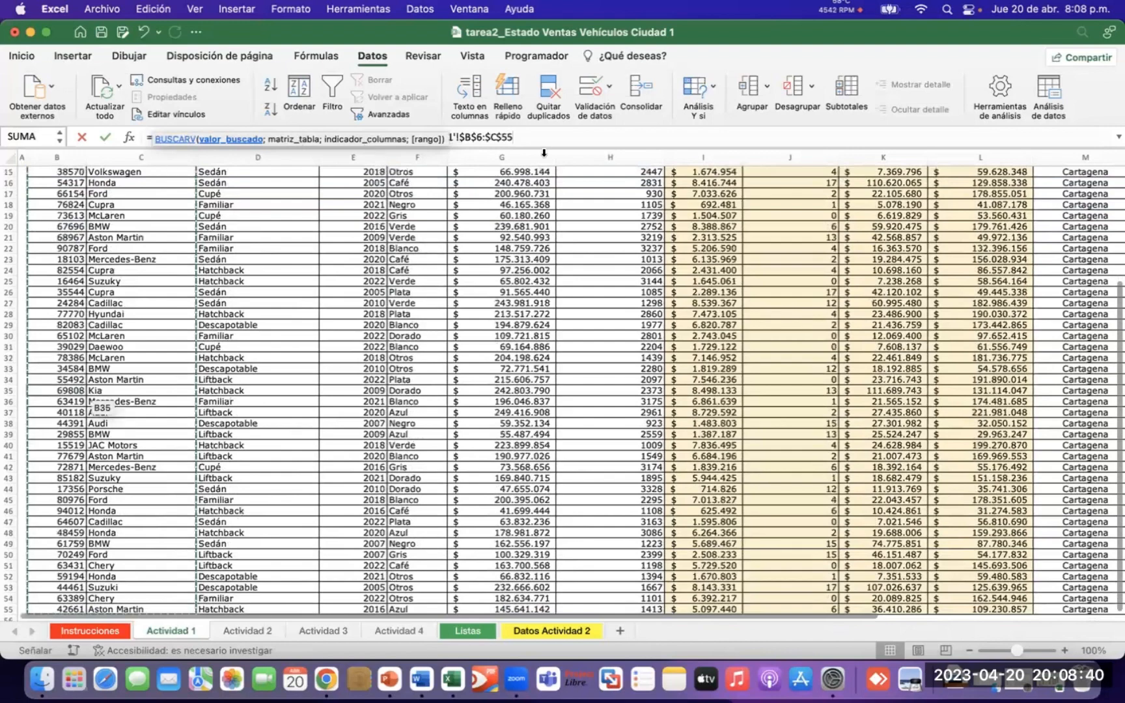
text(;)
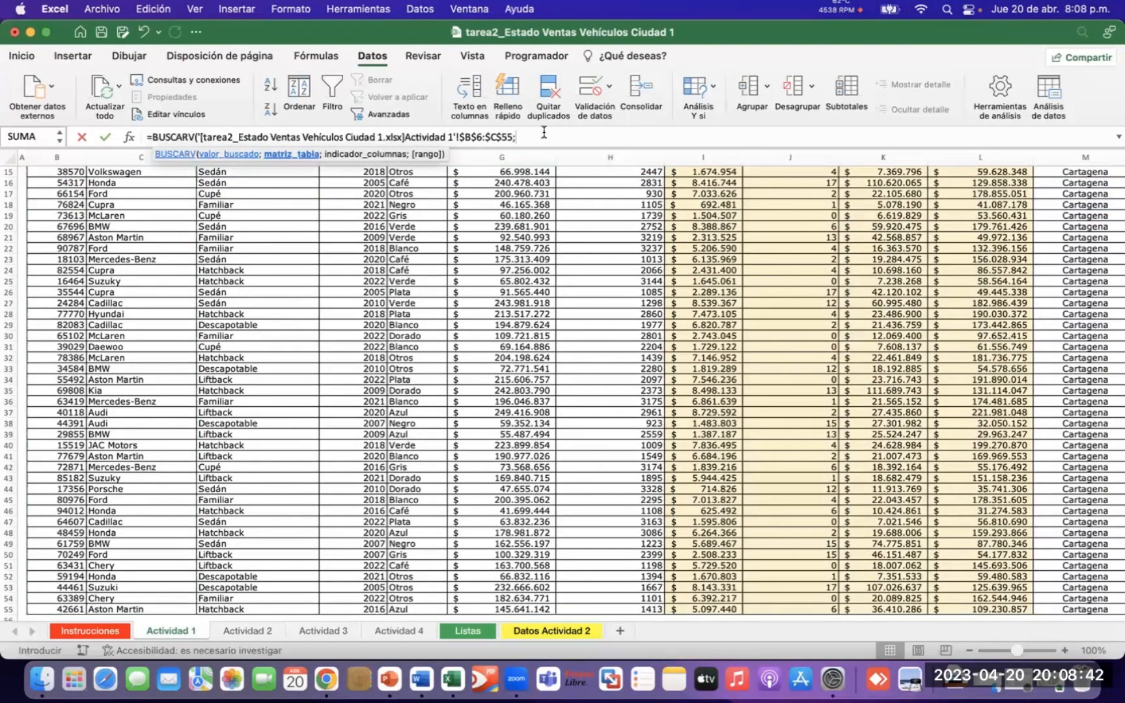
text(2;)
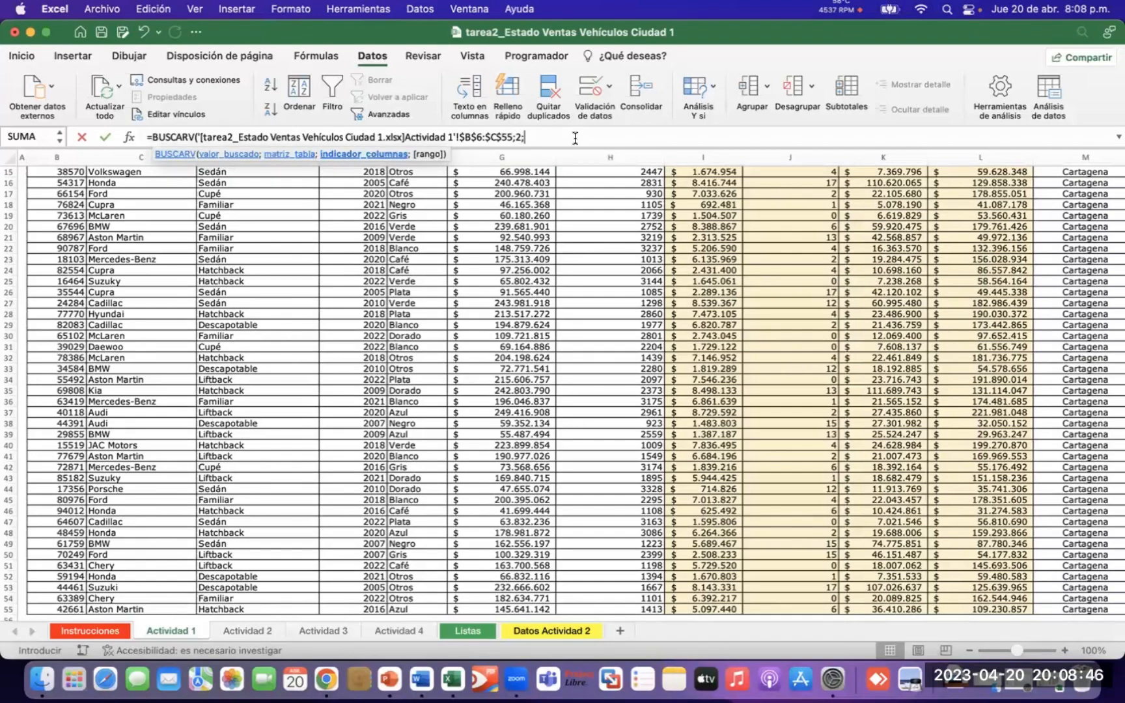
Erase the whole unfinished BUSCARV formula so that Marca cell C5 is left empty
key(BackSpace)
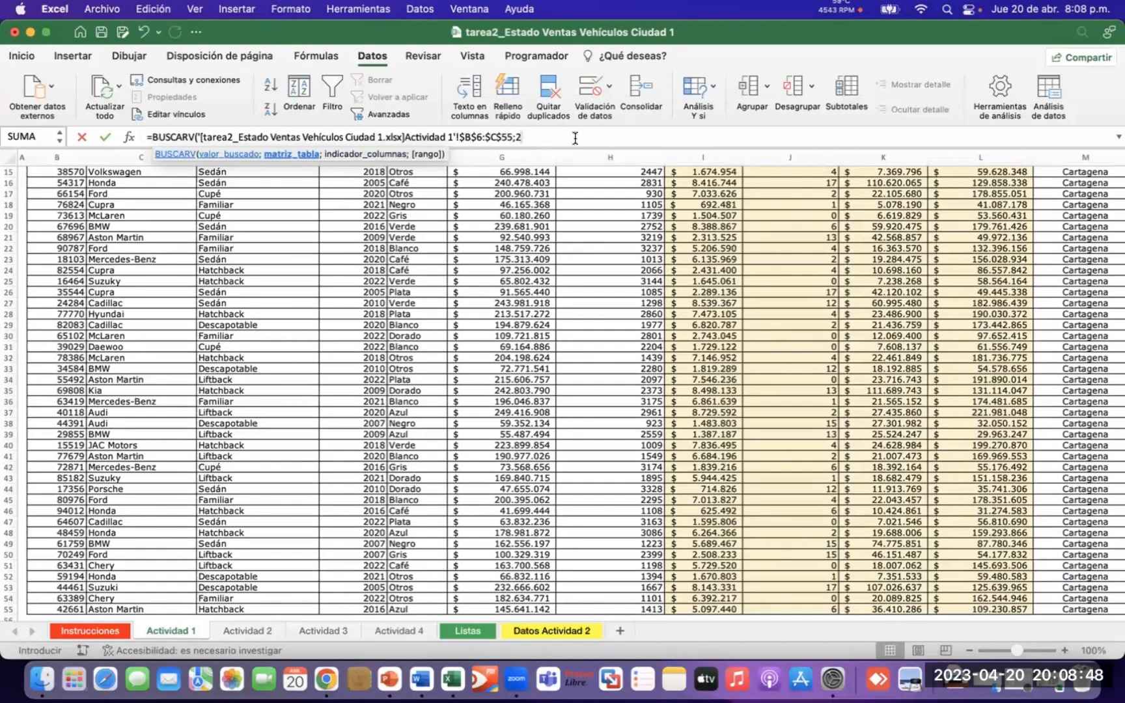
key(BackSpace)
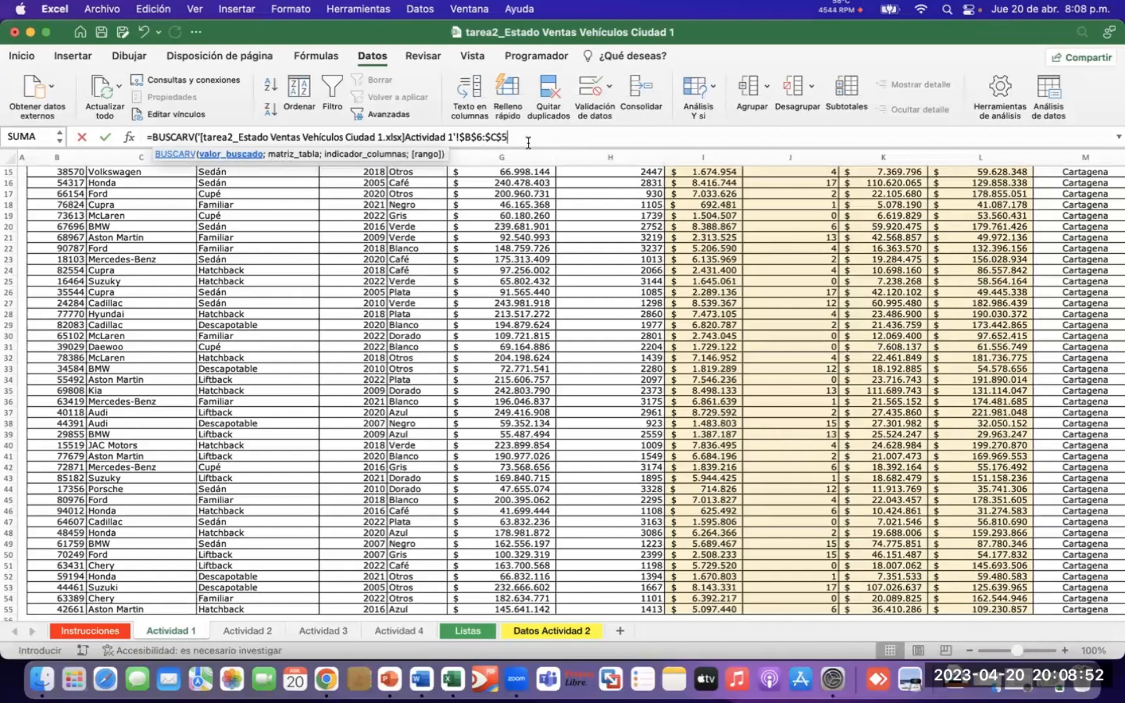
key(BackSpace)
key(BackSpace)
key(BackSpace)
key(BackSpace)
key(BackSpace)
key(BackSpace)
key(BackSpace)
key(BackSpace)
key(BackSpace)
key(BackSpace)
key(BackSpace)
key(BackSpace)
key(BackSpace)
key(BackSpace)
key(BackSpace)
key(BackSpace)
key(BackSpace)
key(BackSpace)
key(BackSpace)
key(BackSpace)
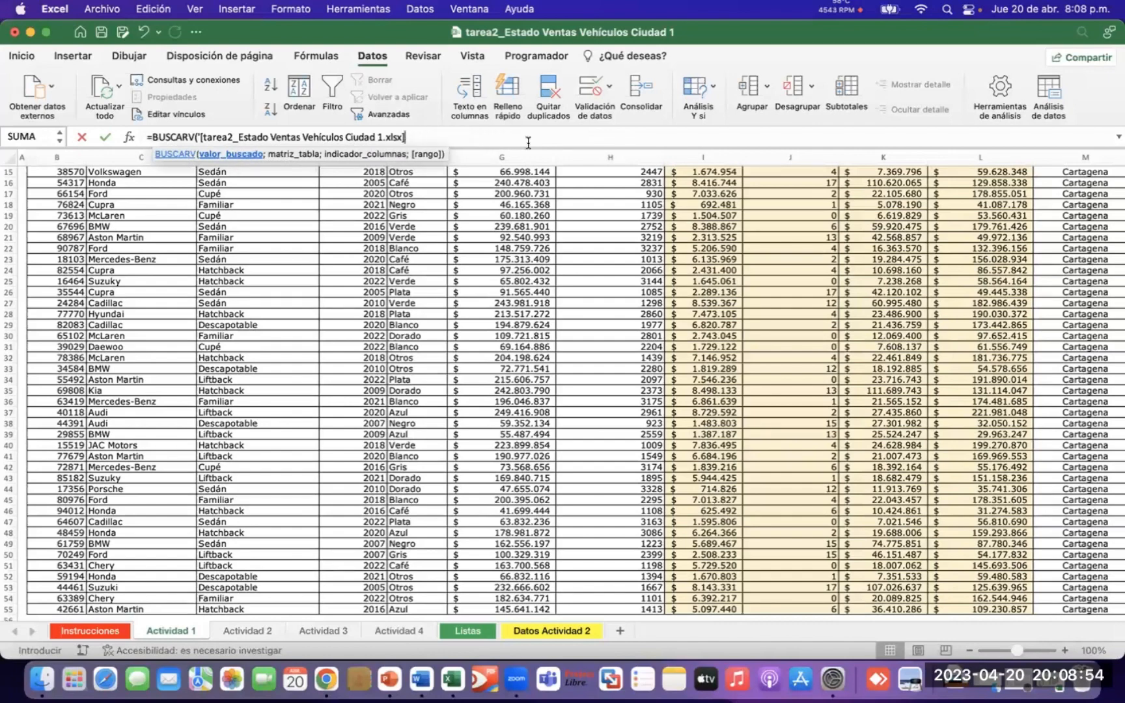
key(BackSpace)
key(BackSpace)
key(BackSpace)
key(BackSpace)
key(BackSpace)
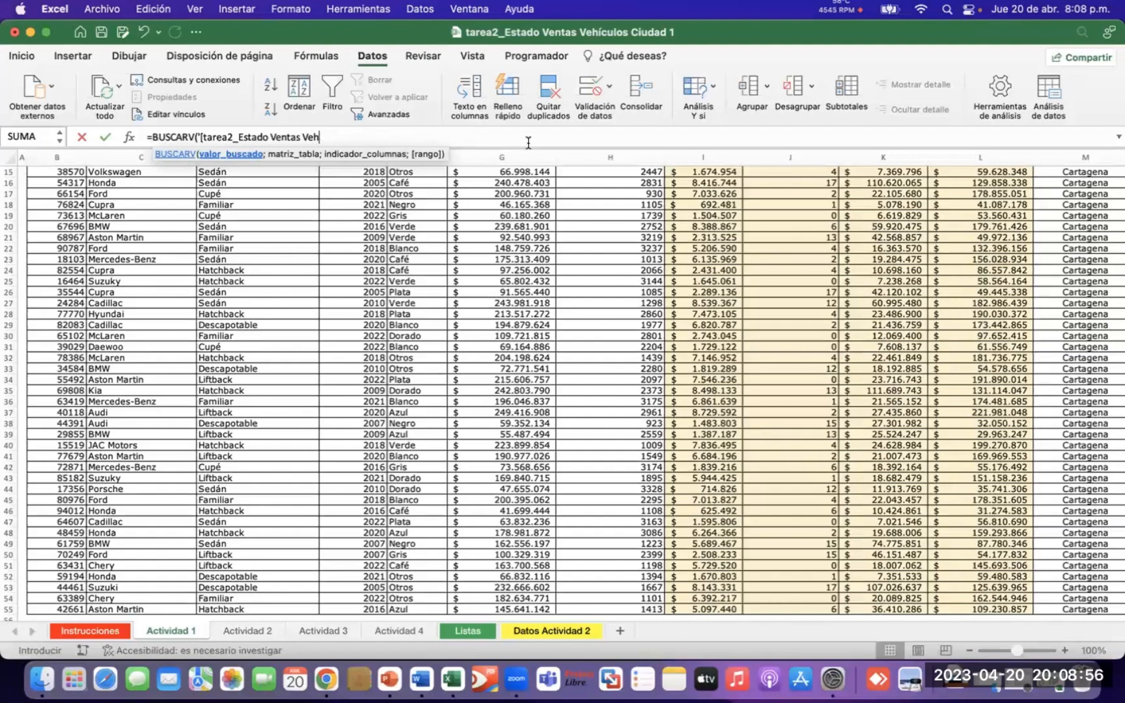
key(BackSpace)
key(BackSpace)
key(BackSpace)
key(BackSpace)
key(BackSpace)
key(BackSpace)
triple_click(528, 143)
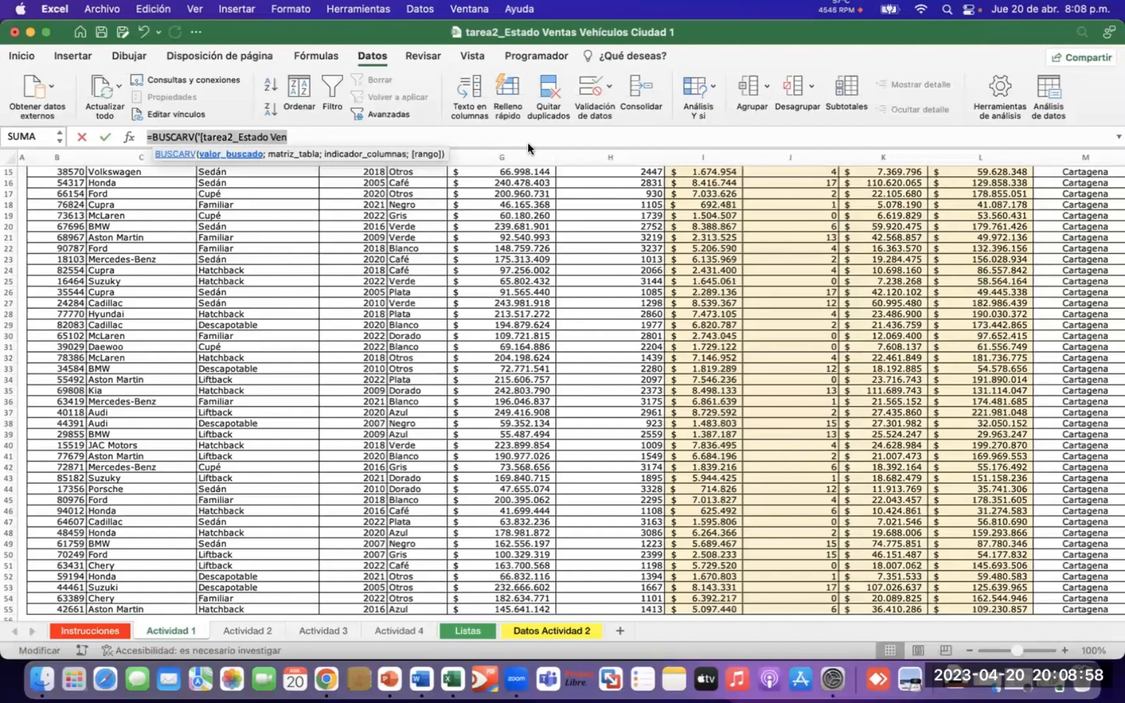
key(BackSpace)
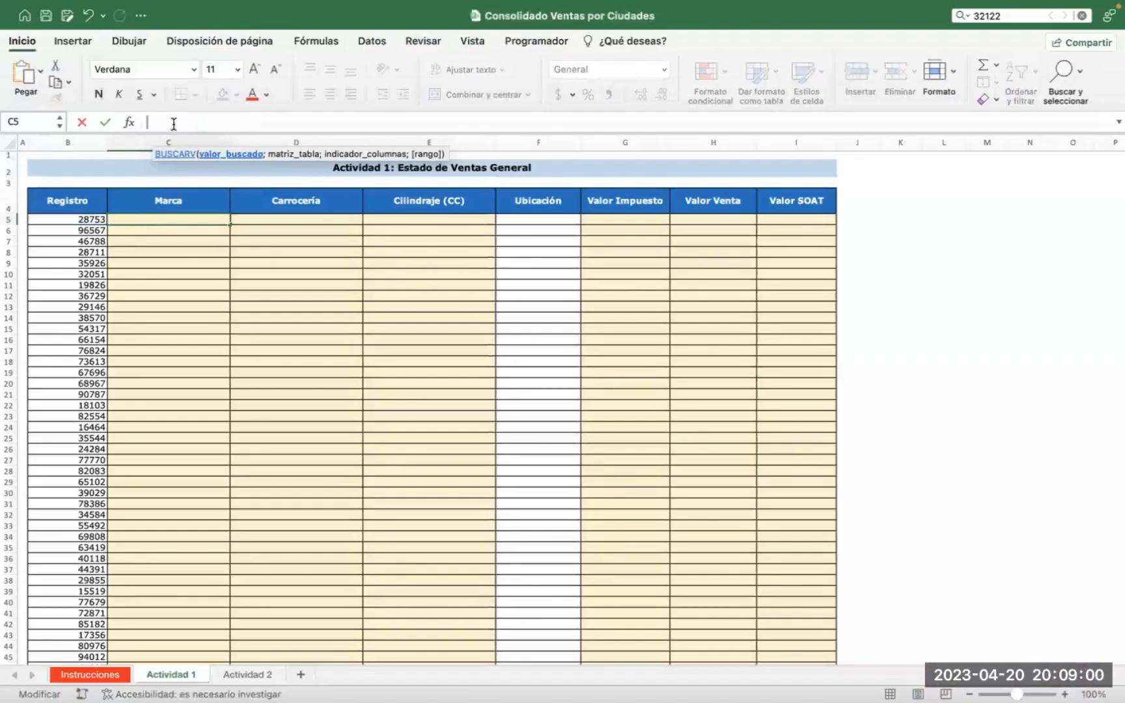
click(176, 286)
Start a fresh BUSCARV formula in Marca cell C5 with Registro cell B5 as the lookup value
click(143, 221)
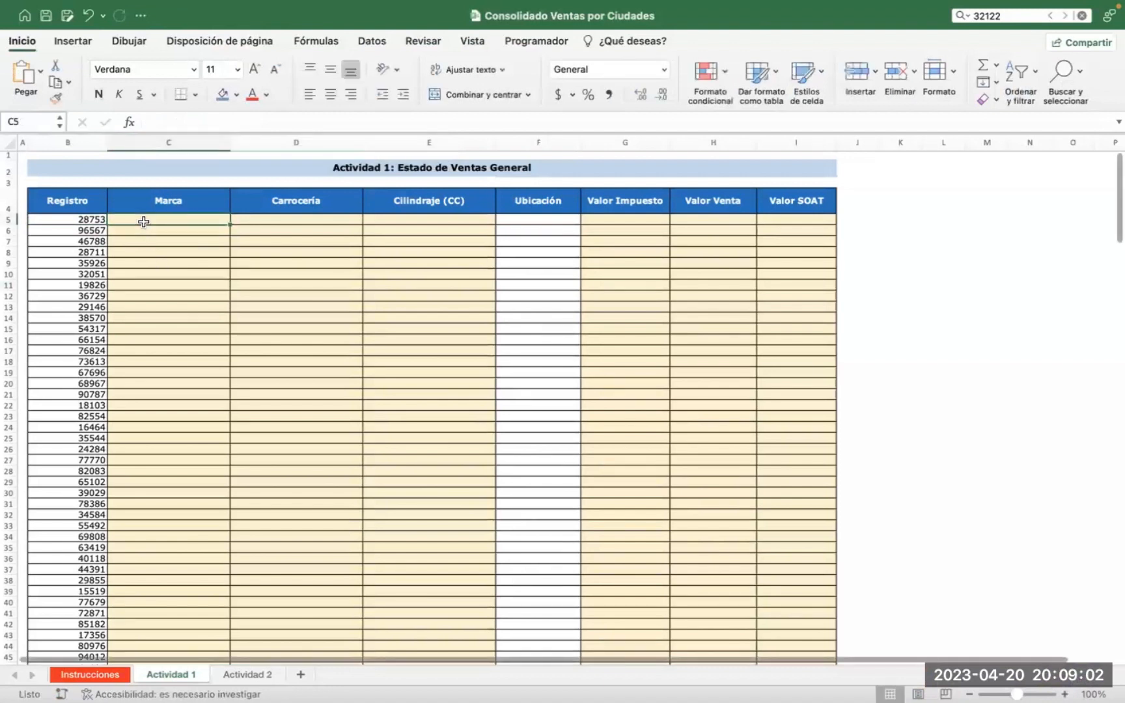
click(177, 125)
text(=)
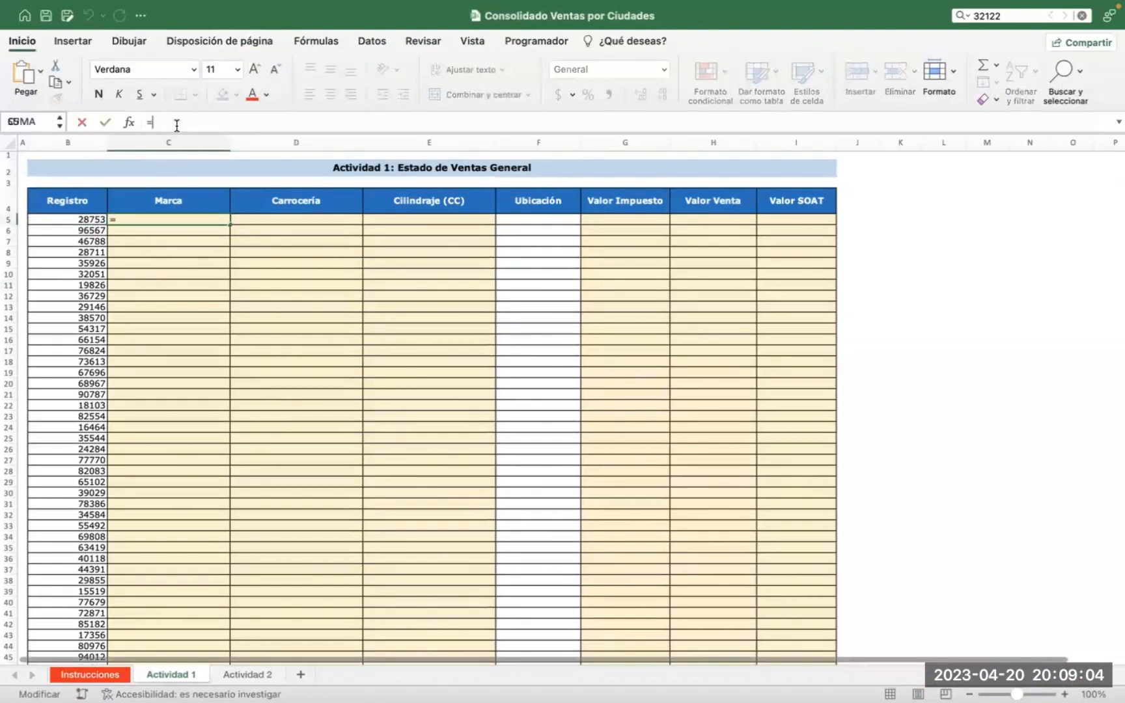
text(bu)
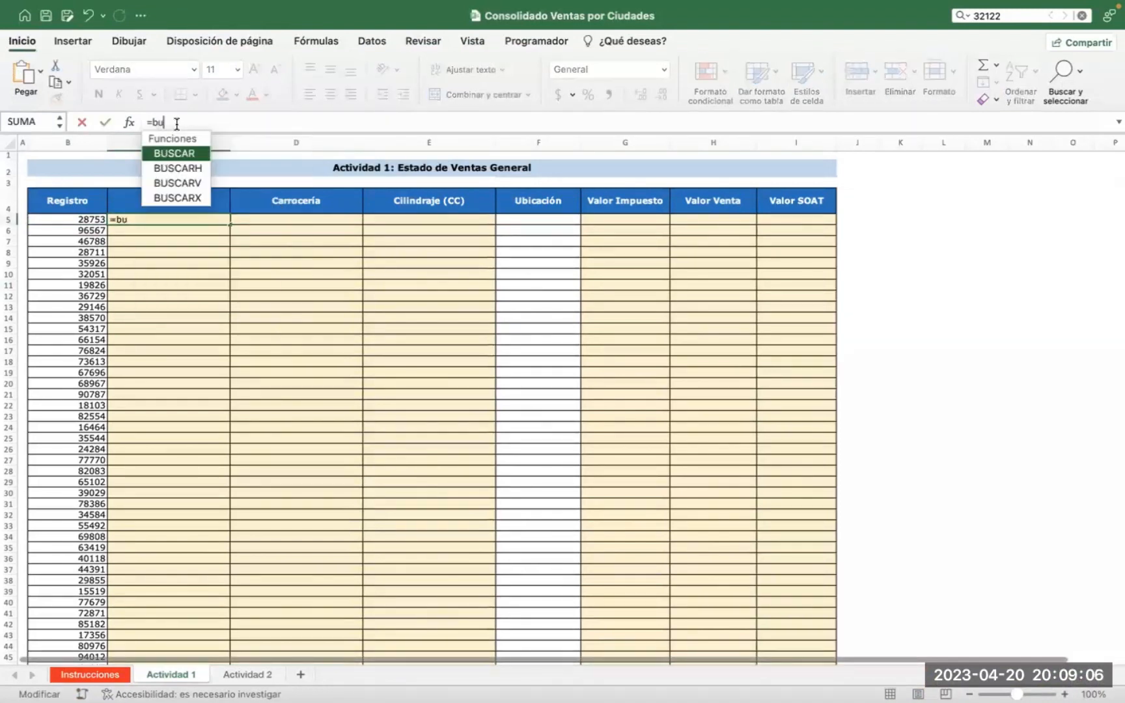
text(scar)
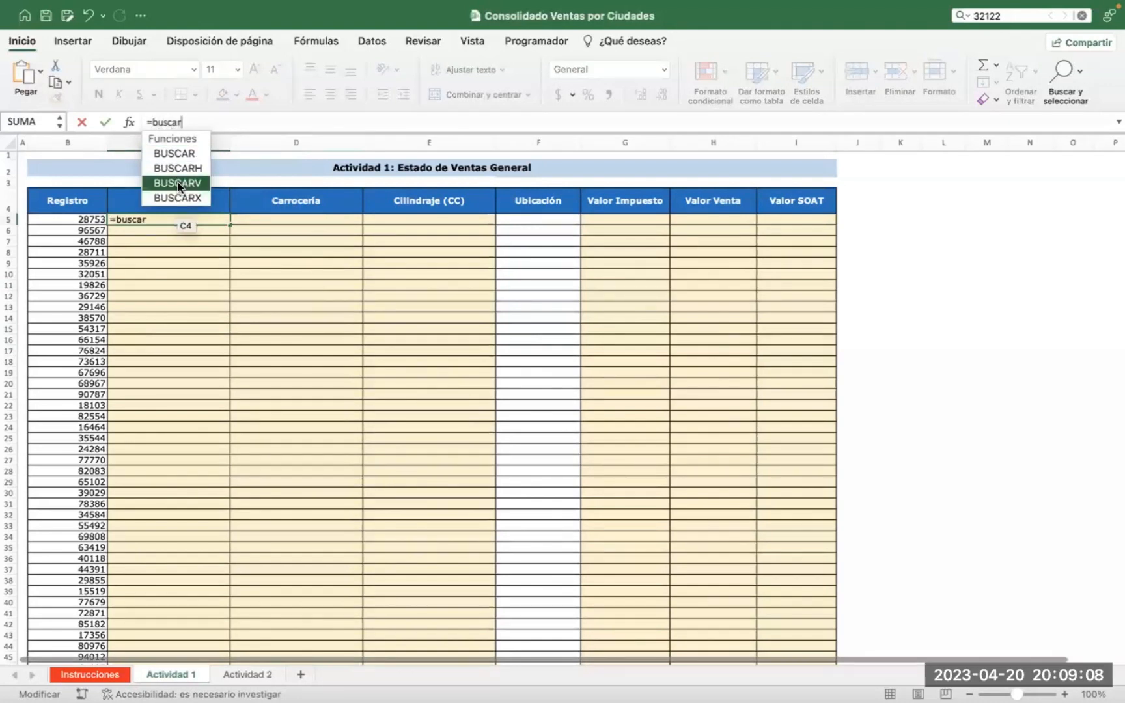
double_click(177, 183)
click(91, 219)
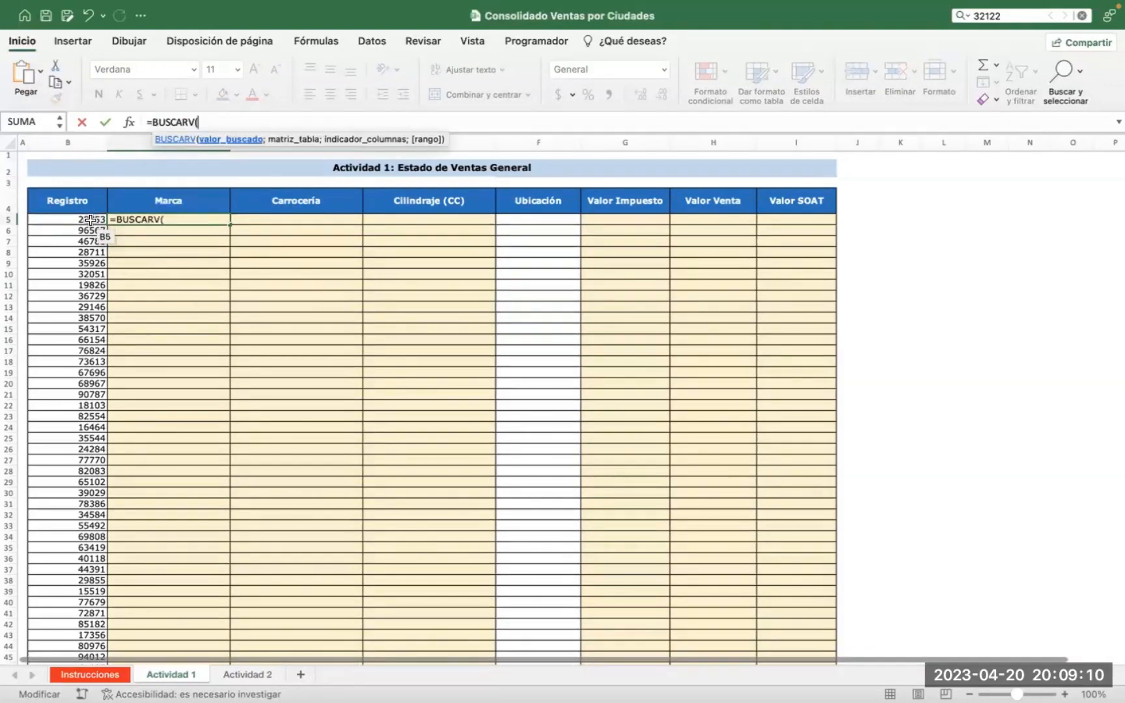
text(;)
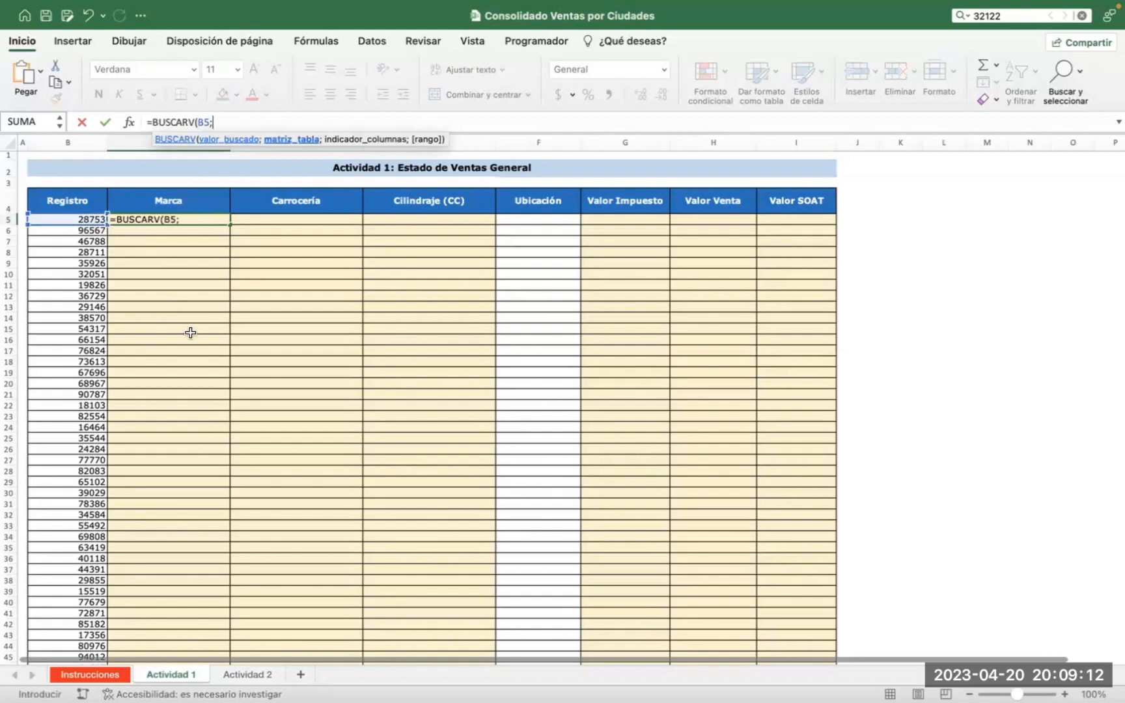
Set the table array to the entire Actividad 1 sheet, $1:$1048576, of the tarea2_Estado Ventas Vehículos Ciudad 1 workbook
key(ctrl+Up)
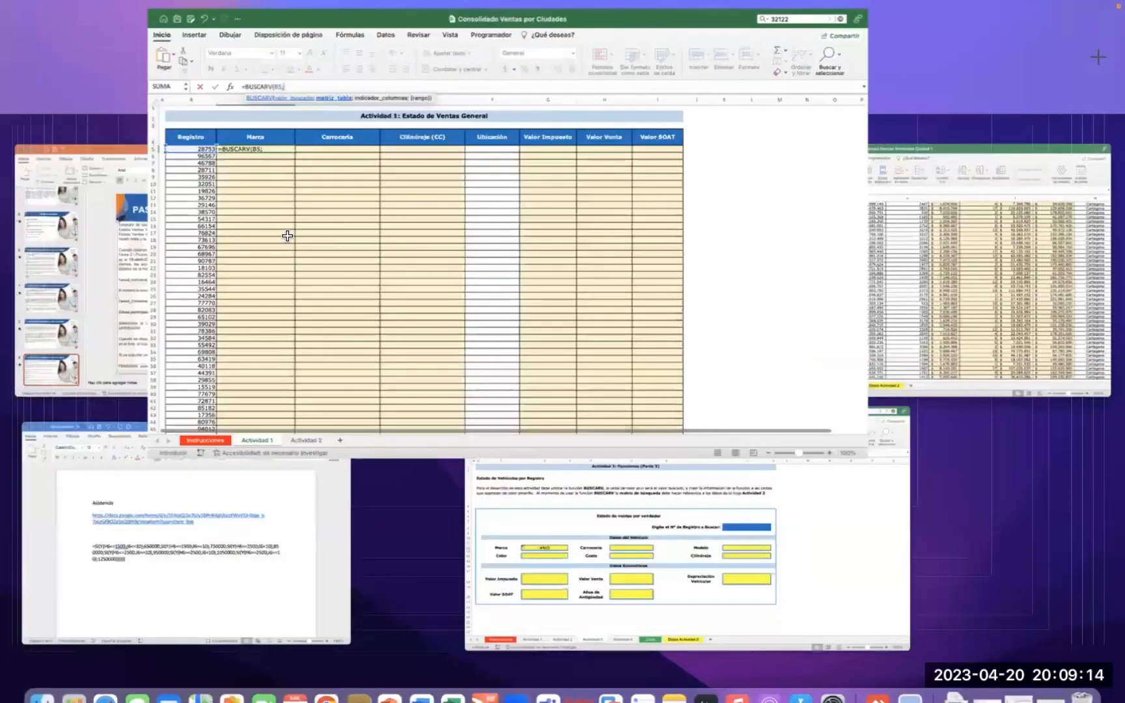
key(ctrl+Up)
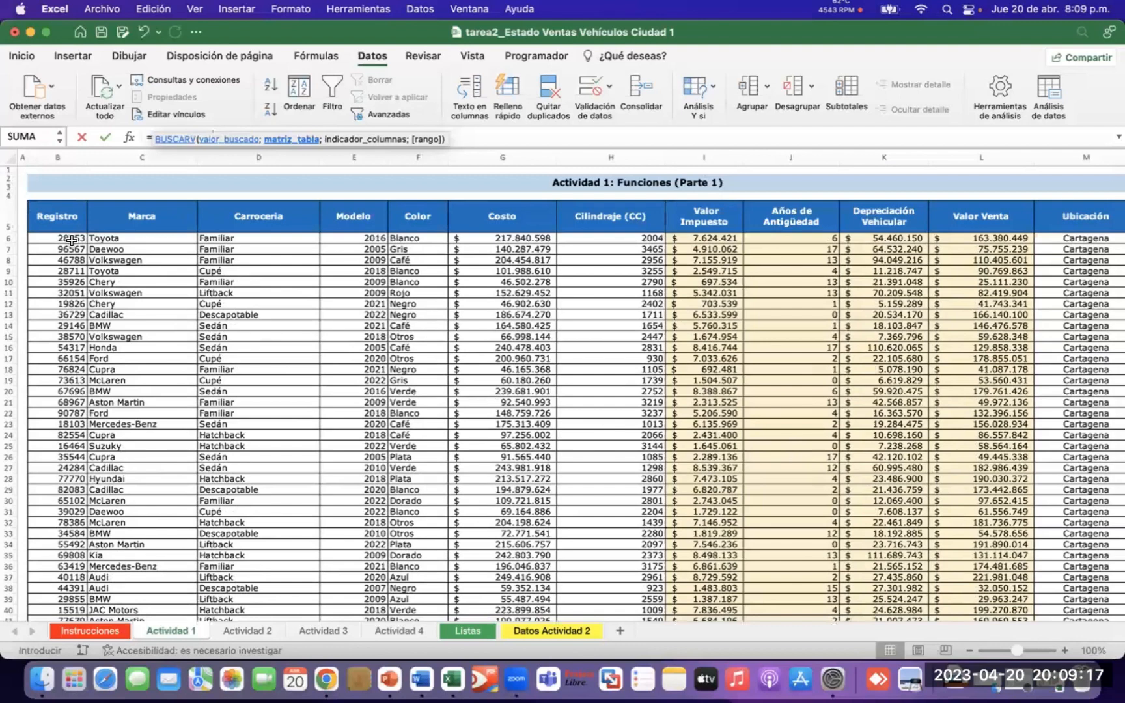
click(70, 156)
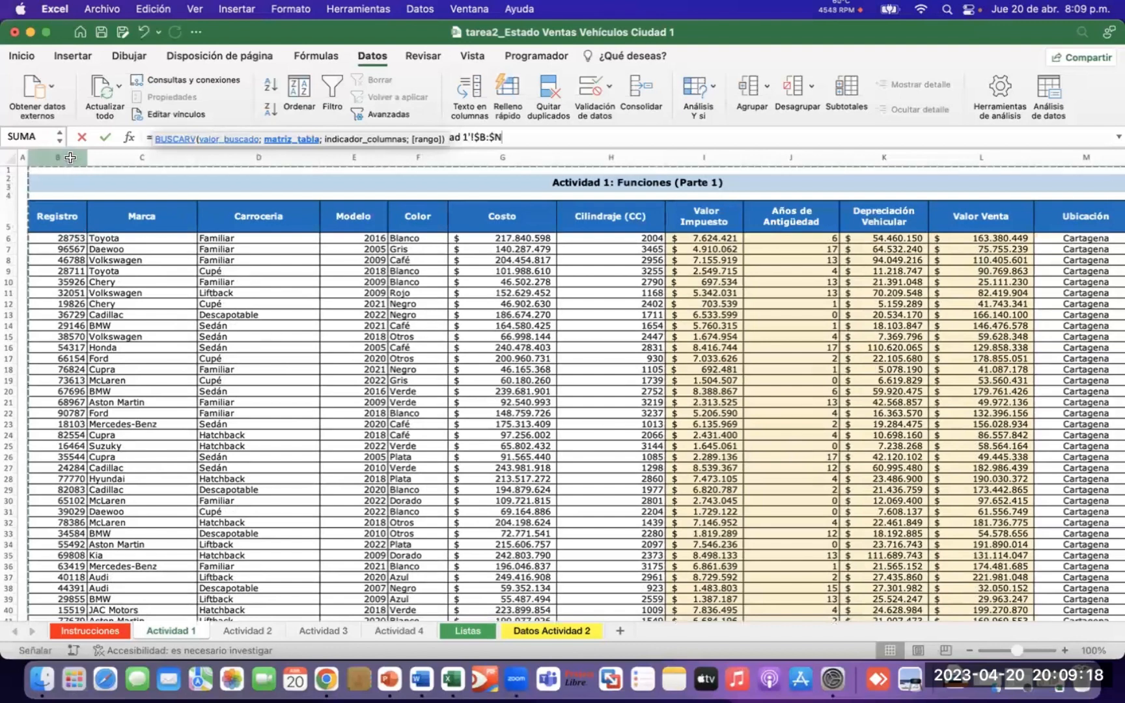
click(13, 160)
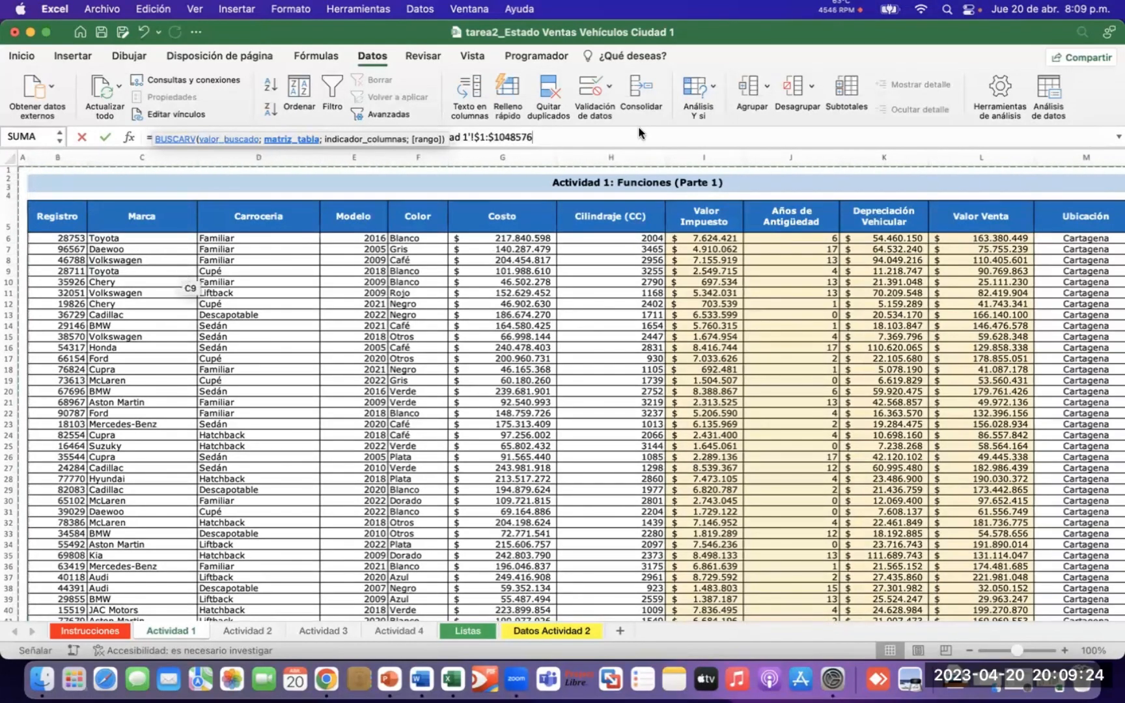
key(ctrl+Up)
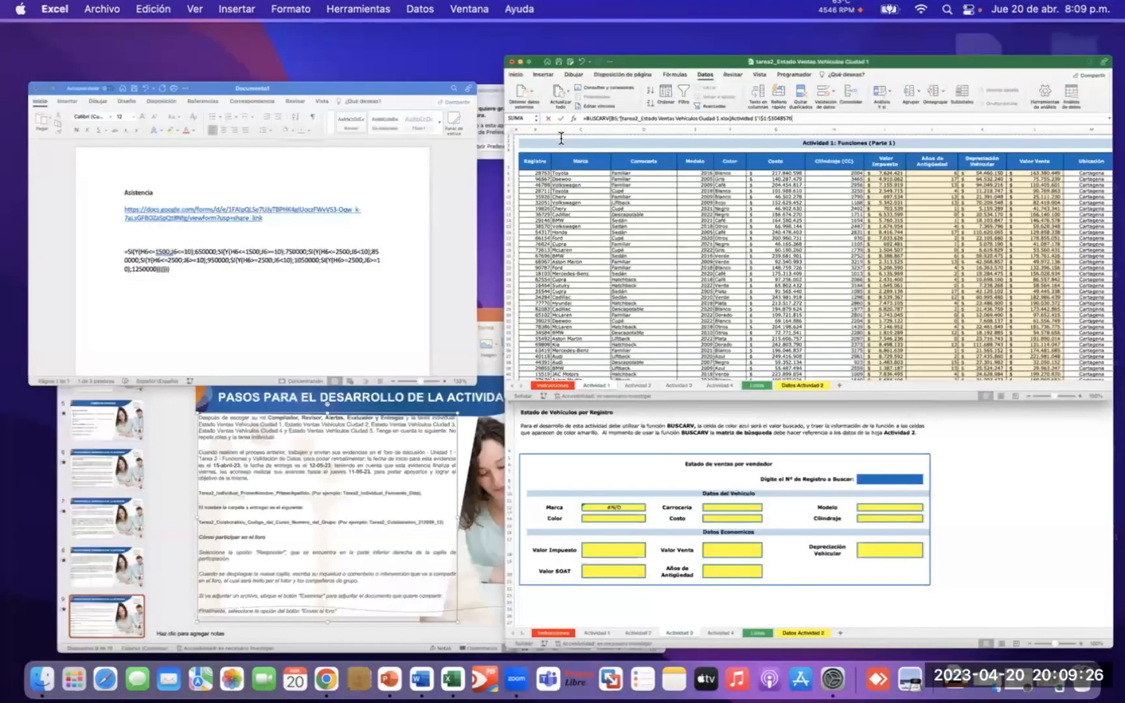
key(ctrl+Up)
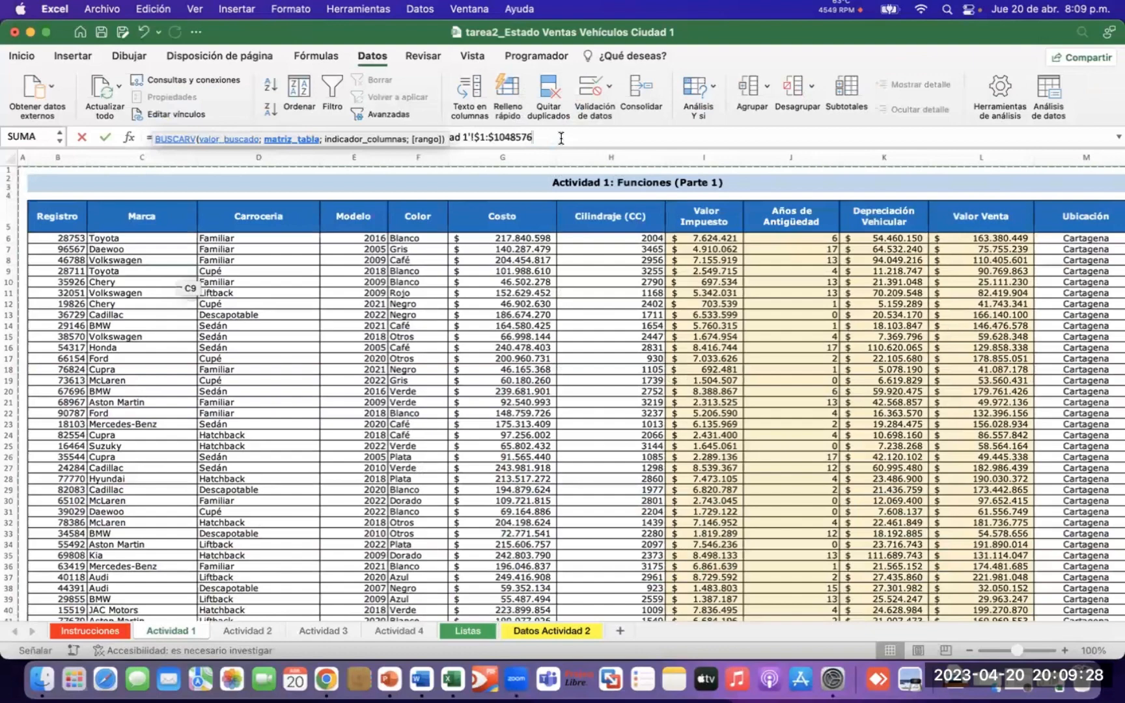
Finish the BUSCARV formula with column index 2 and FALSO, enter it, and return to the Consolidado Ventas por Ciudades workbook
text(;2;)
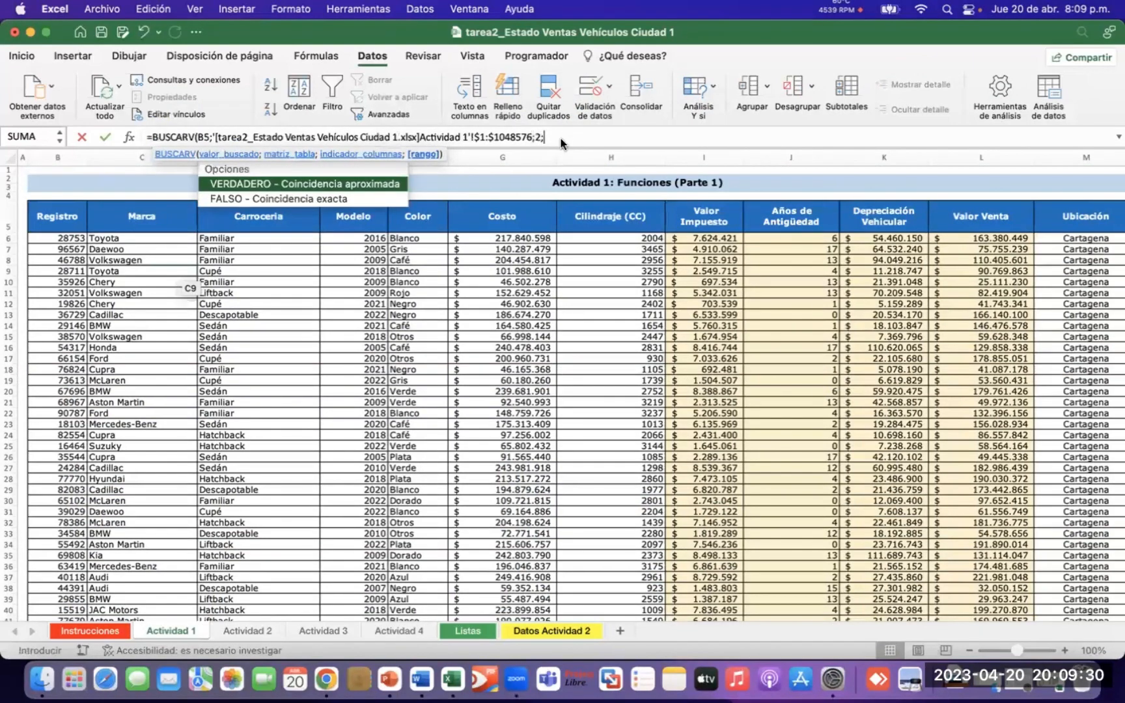
double_click(330, 195)
text())
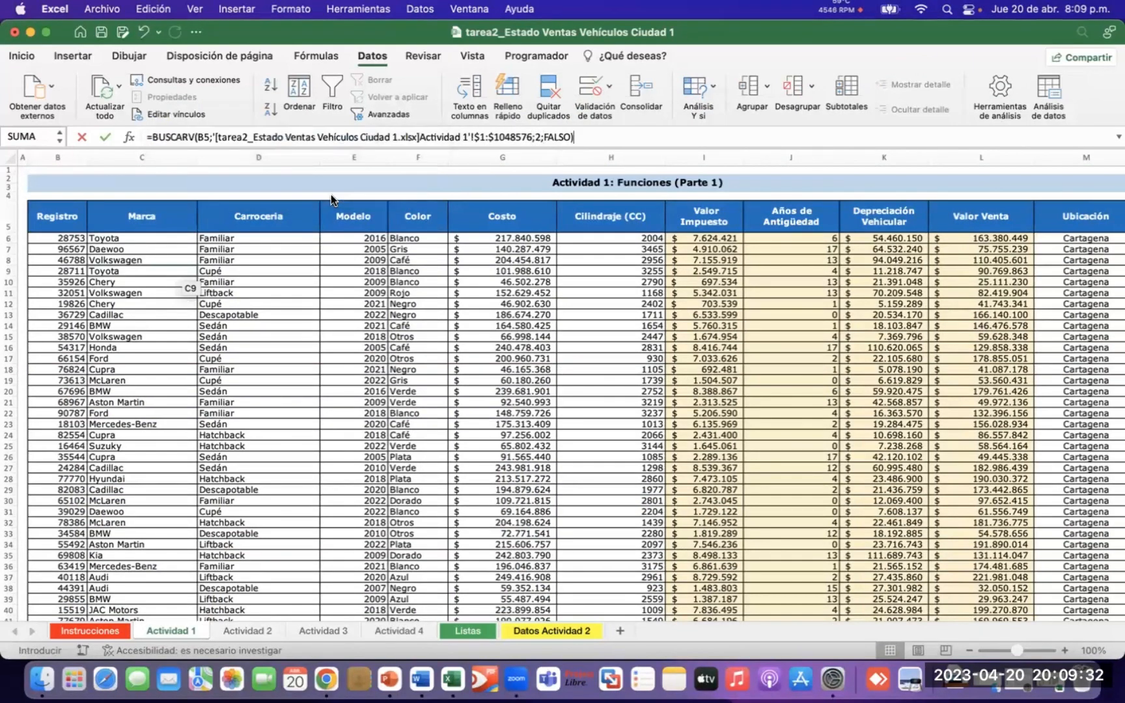
key(Return)
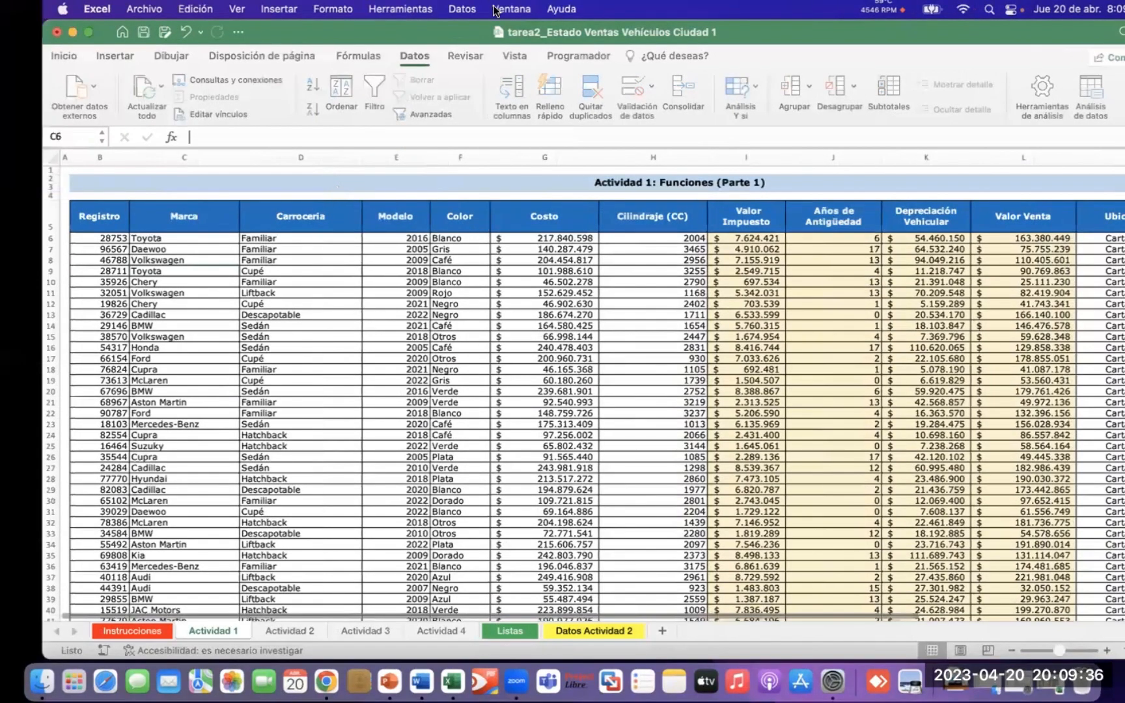
key(ctrl+Up)
click(386, 33)
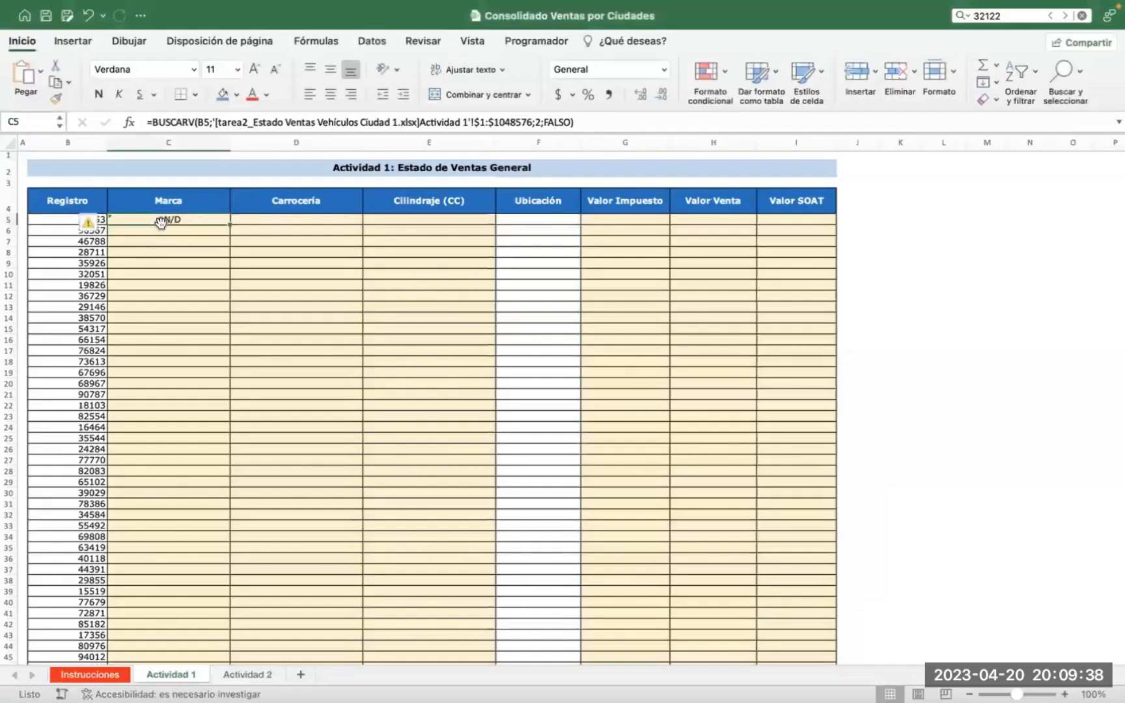
Switch to the Tarea 2_Colaborativo_ workbook and display the full multi-line formula of Marca cell C5 on the Actividad 1 sheet
key(ctrl+Up)
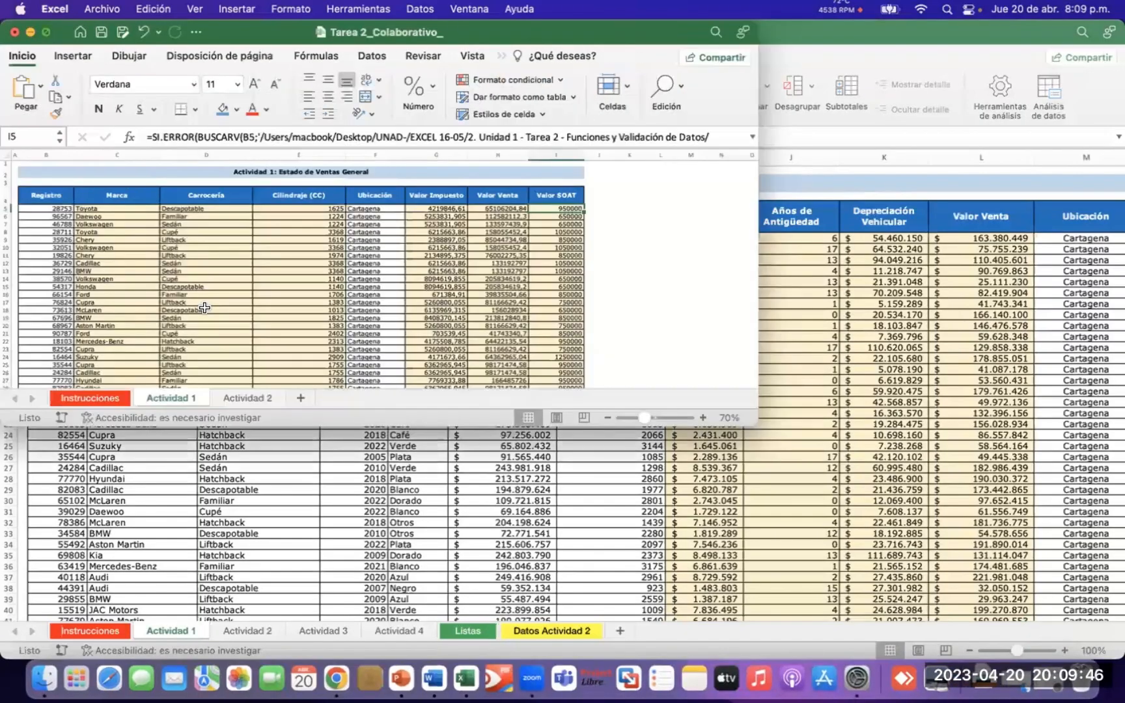
scroll(149, 528, down, 2)
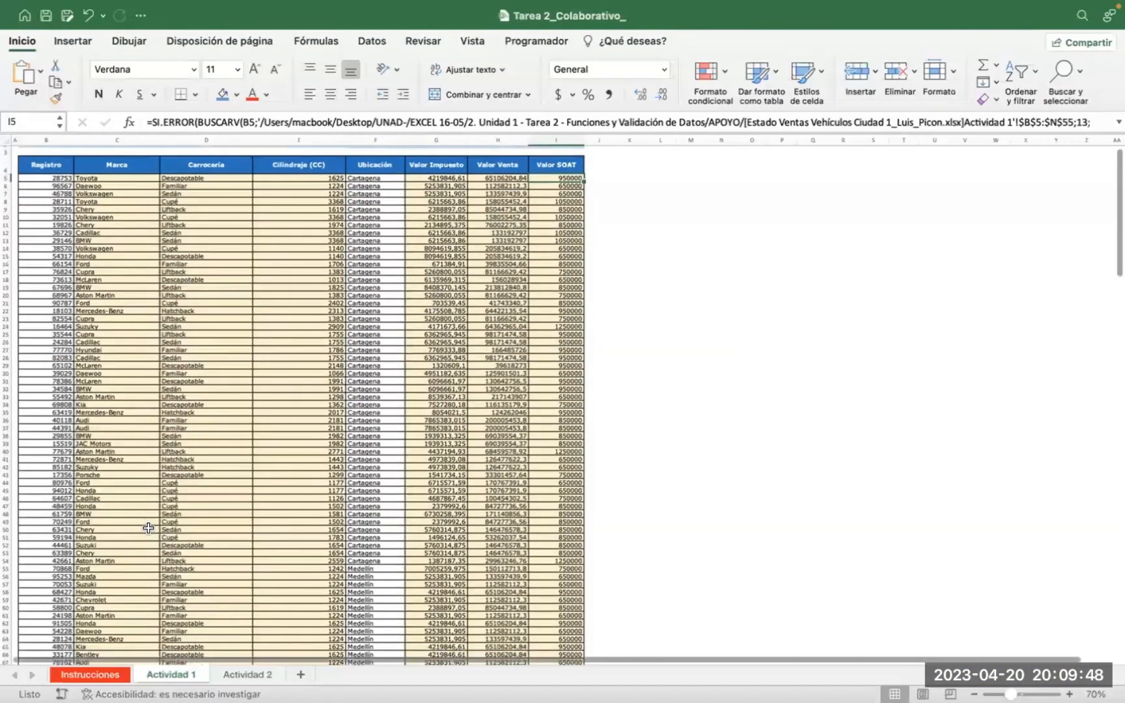
scroll(148, 528, up, 2)
click(116, 194)
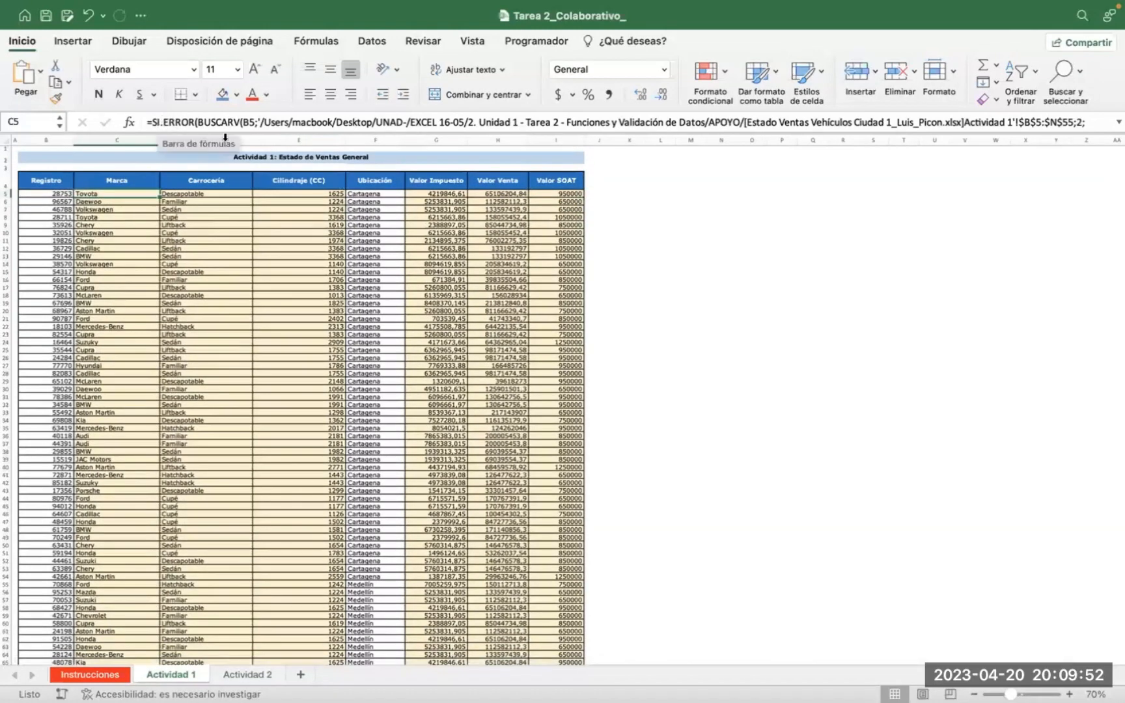
click(1114, 124)
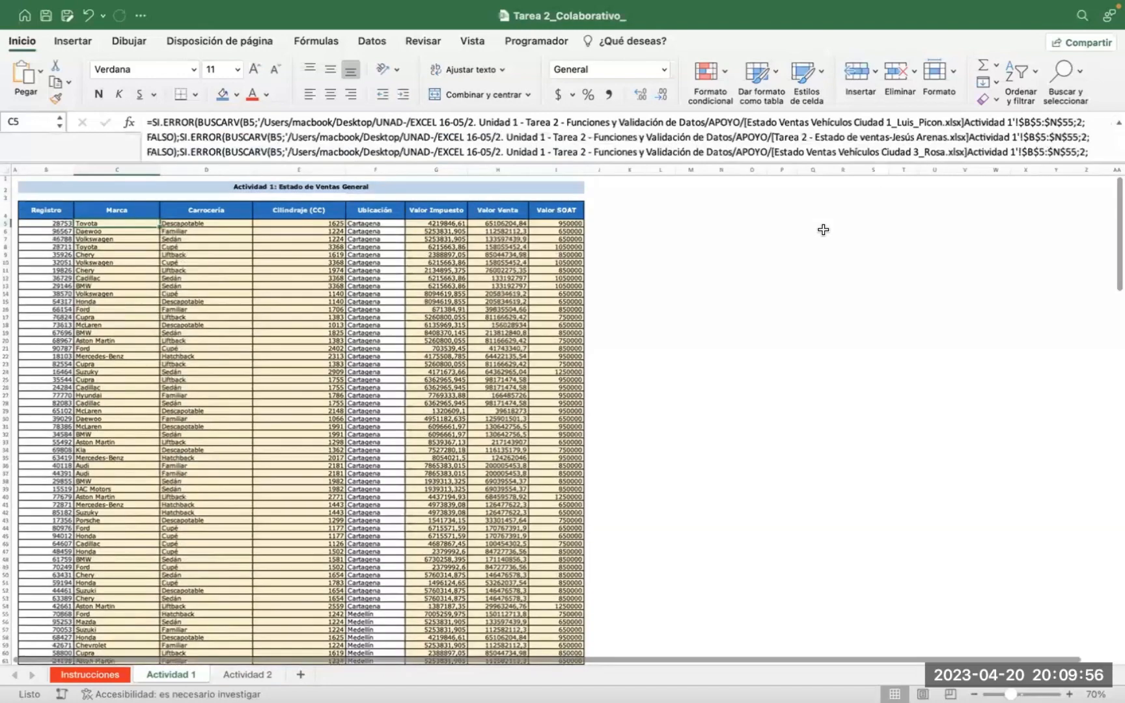
Read the C5 formula through to its end to examine how the SI.ERROR and BUSCARV functions are nested across the city workbooks
scroll(766, 275, right, 1)
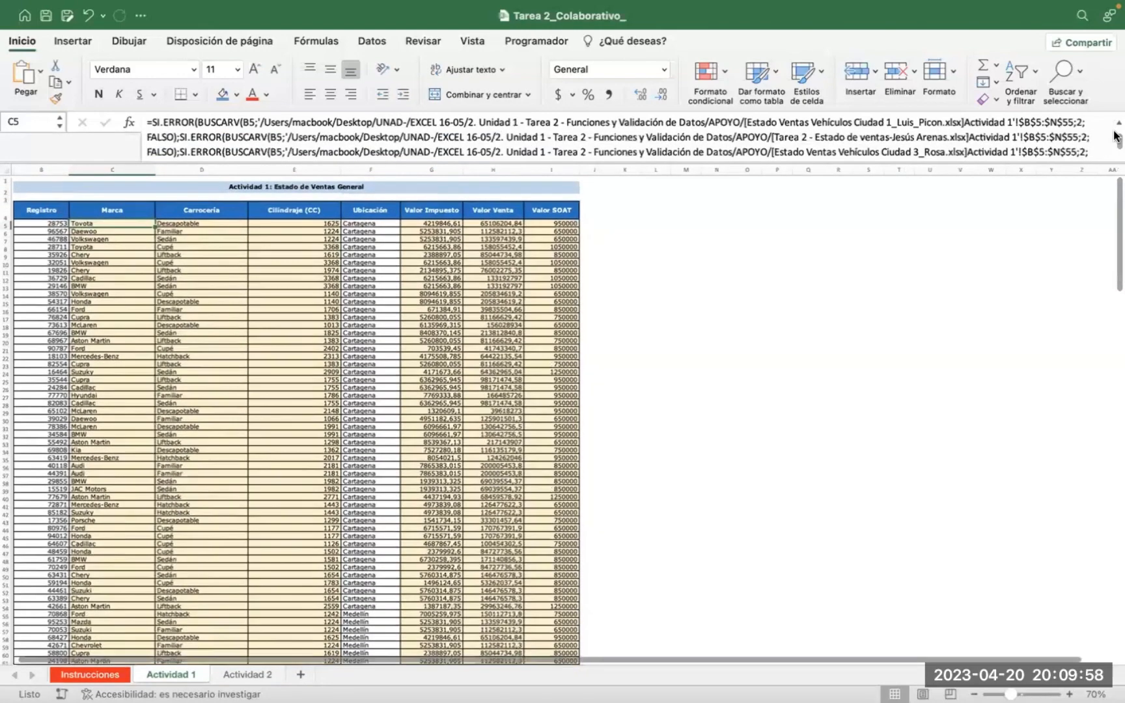
scroll(1114, 148, down, 3)
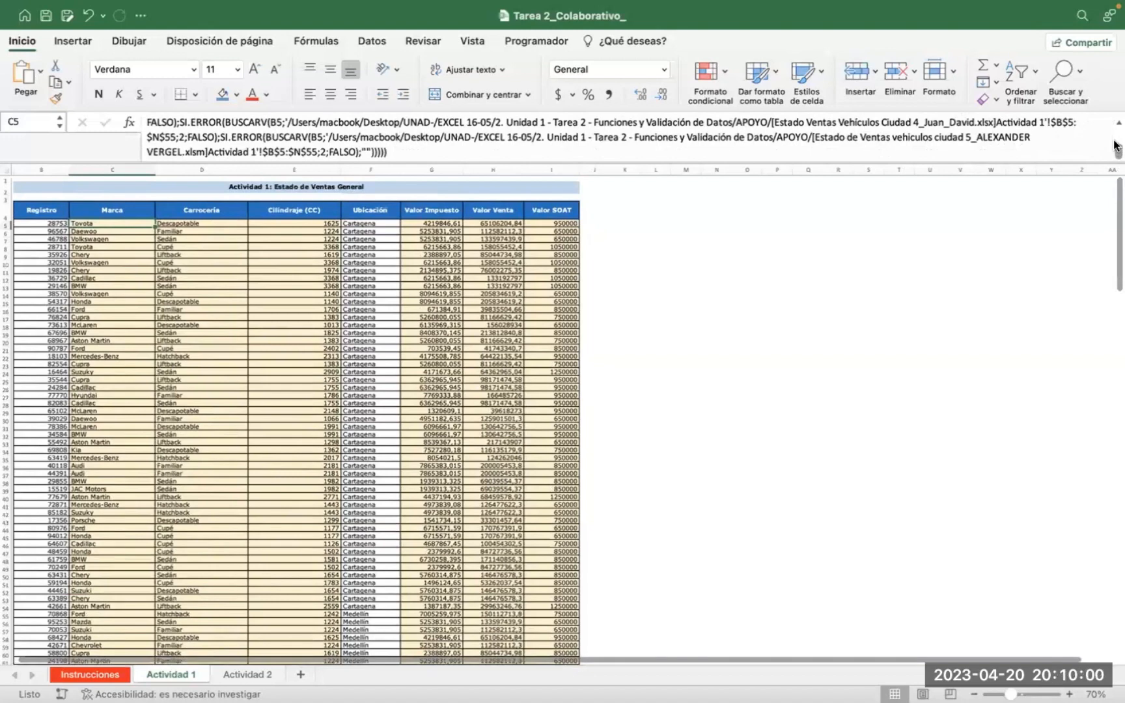
scroll(1114, 142, up, 1)
scroll(1114, 137, up, 1)
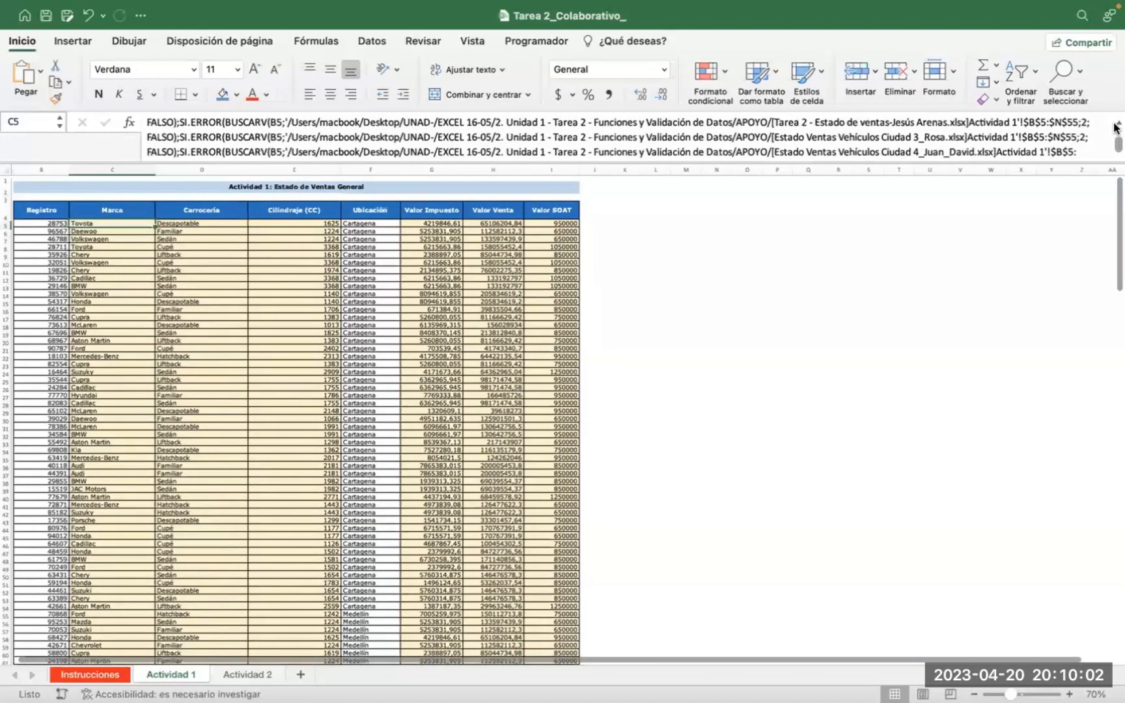
scroll(1114, 133, up, 1)
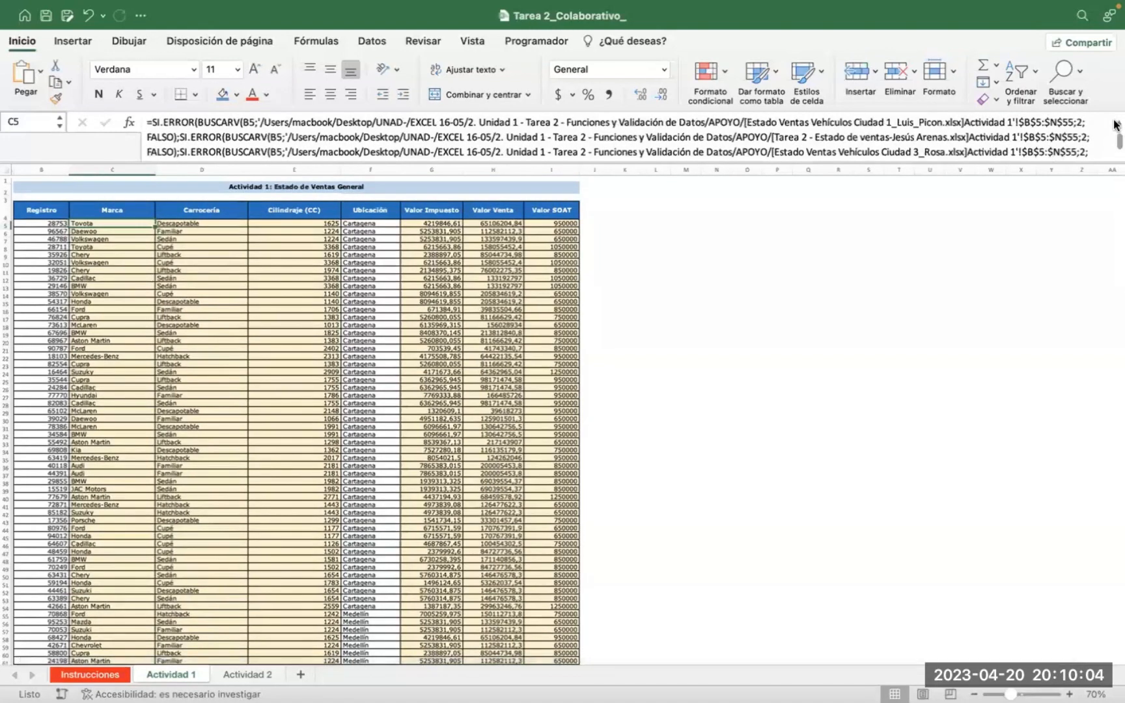
click(1115, 124)
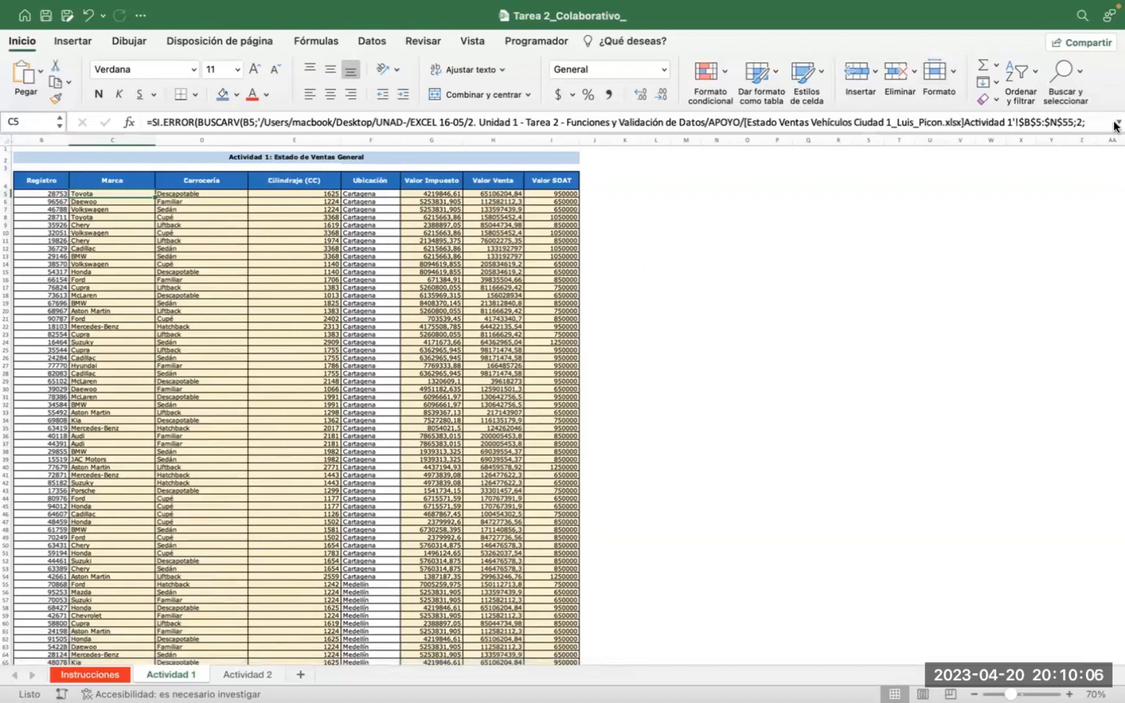
click(1115, 124)
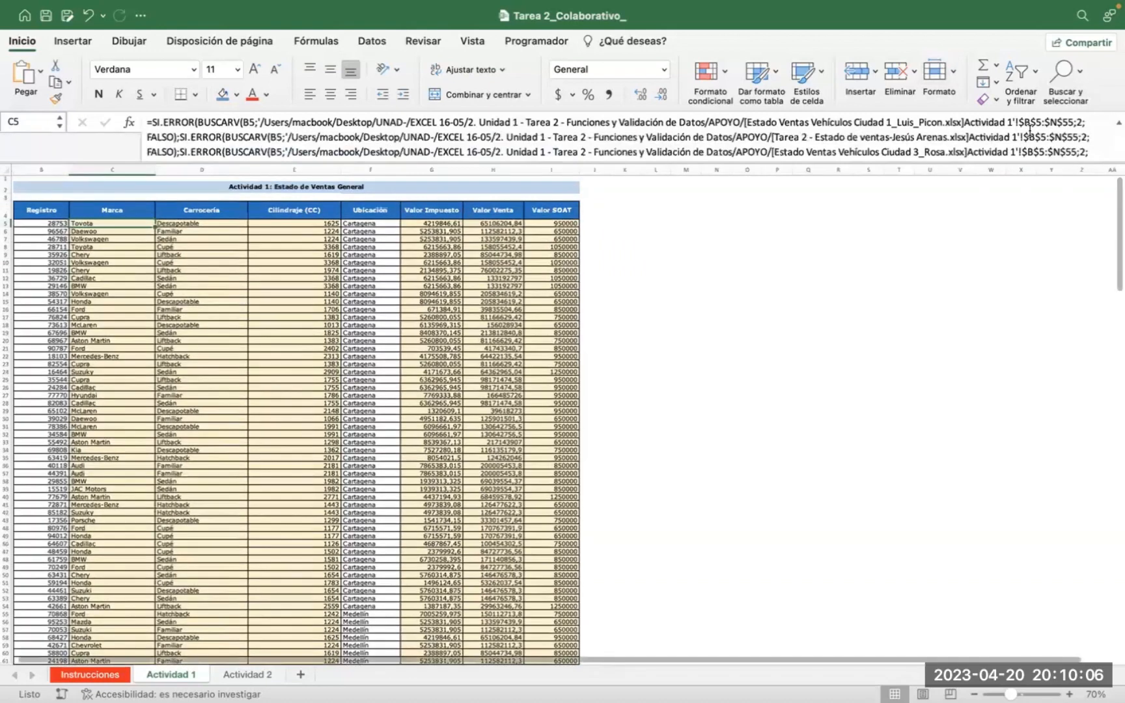
Open the C5 formula for editing and step line by line through its BUSCARV lookups for each city workbook
click(871, 143)
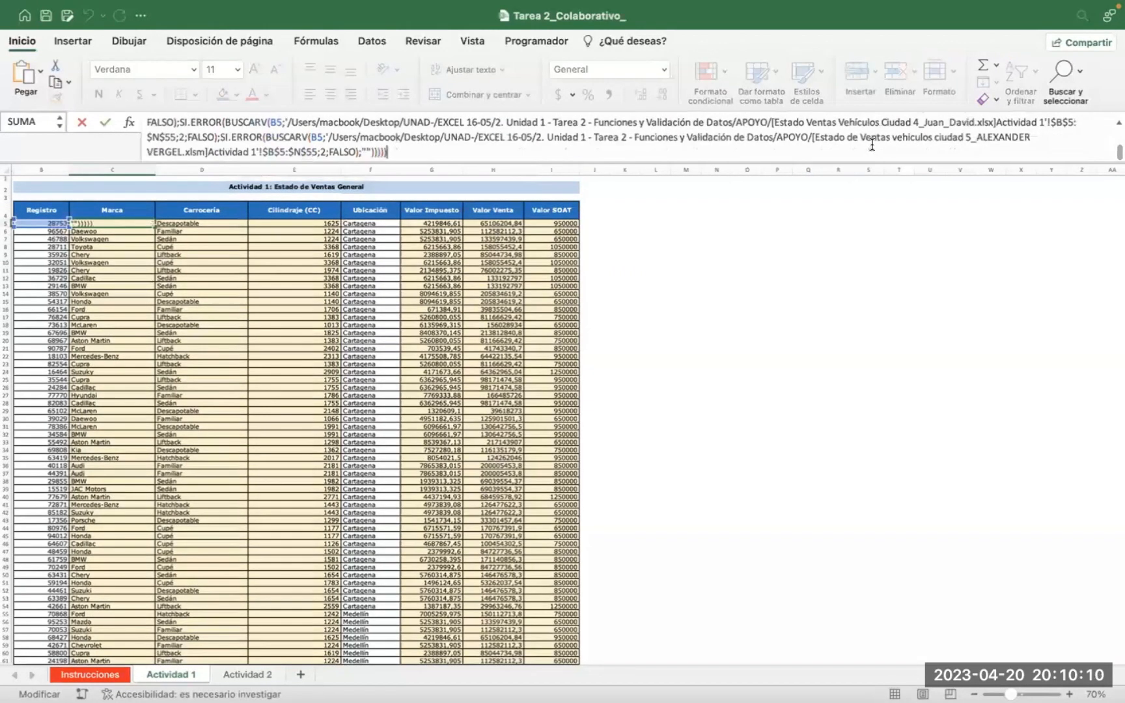
key(Up)
key(Up)
key(Up)
key(Up)
key(Up)
key(Up)
key(Down)
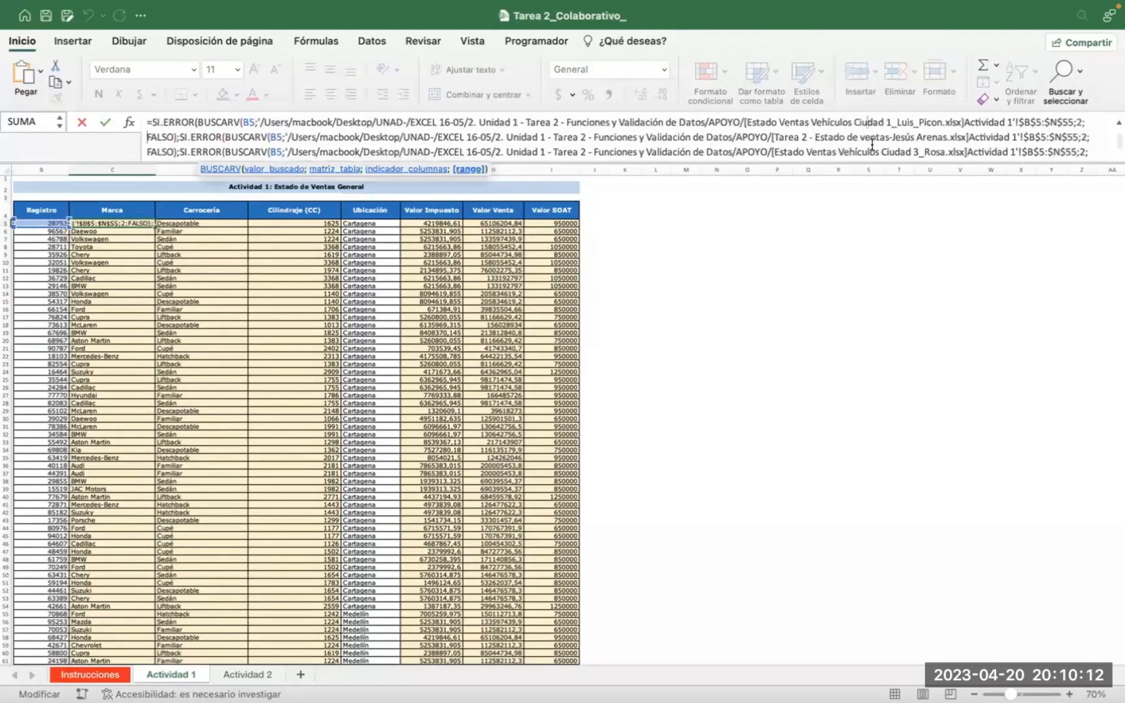
key(Down)
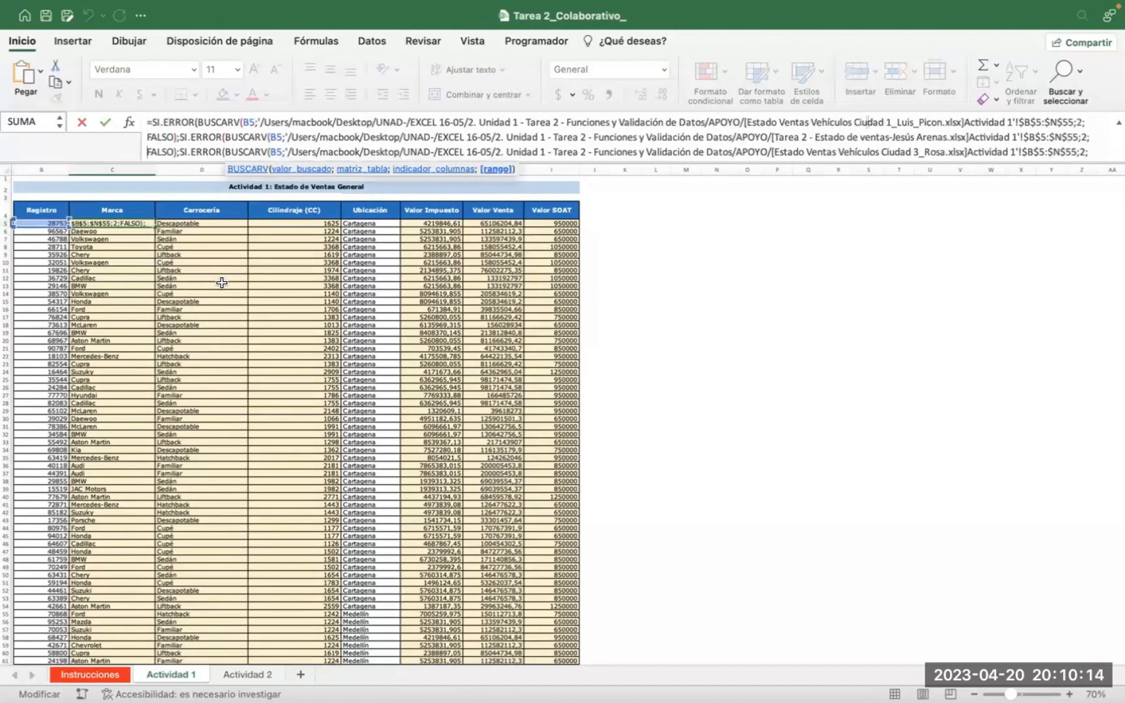
click(116, 221)
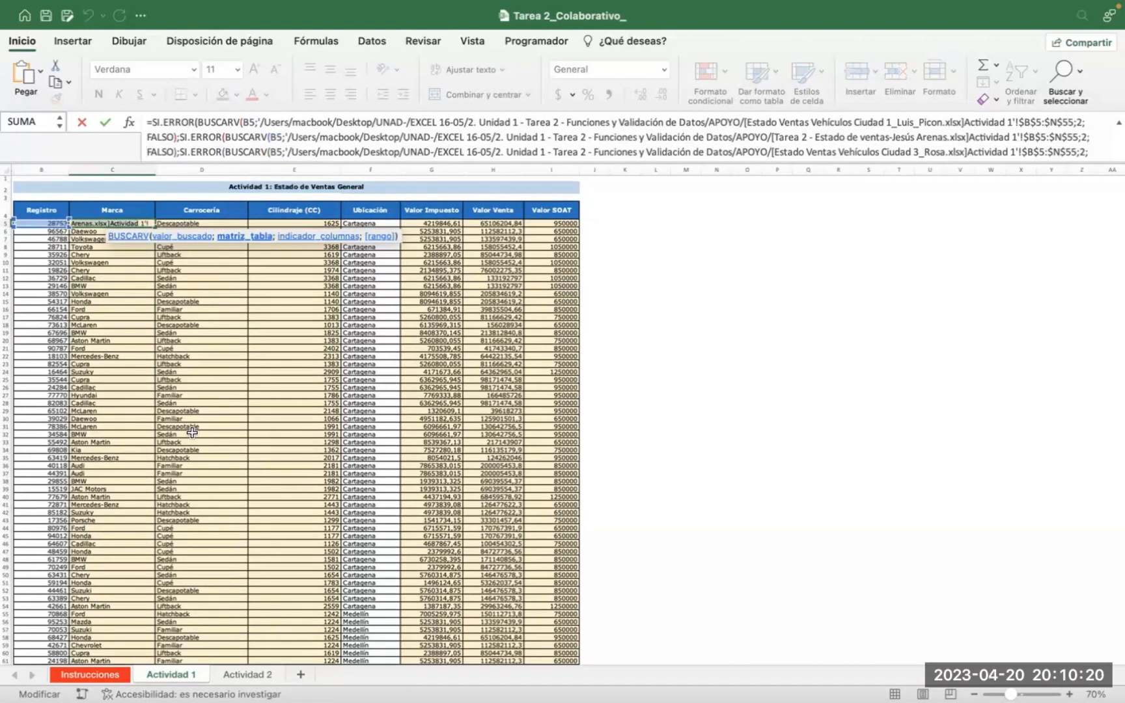
scroll(180, 375, down, 8)
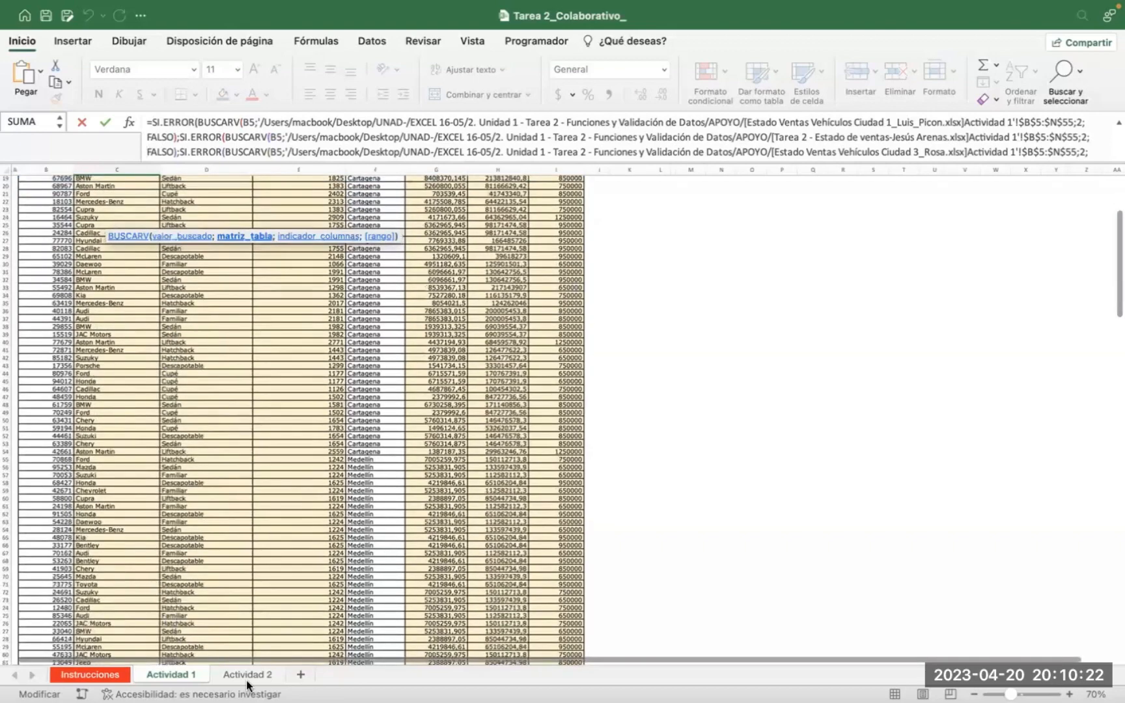
scroll(237, 666, up, 10)
click(237, 668)
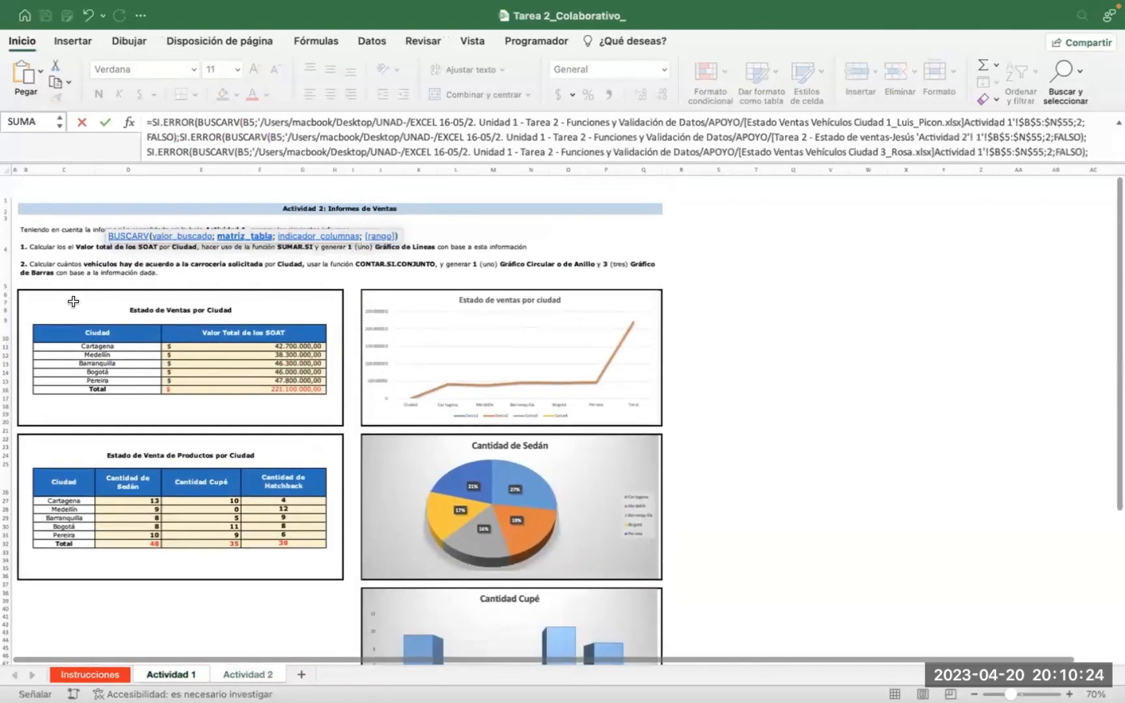
scroll(122, 331, down, 1)
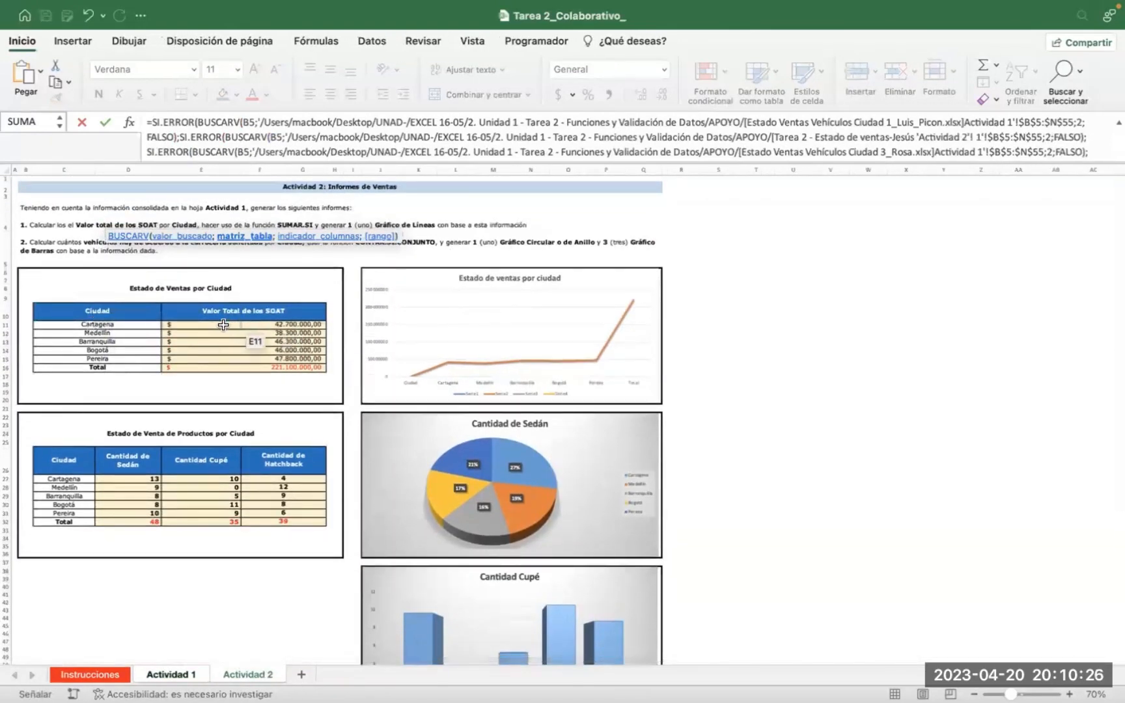
scroll(296, 213, down, 1)
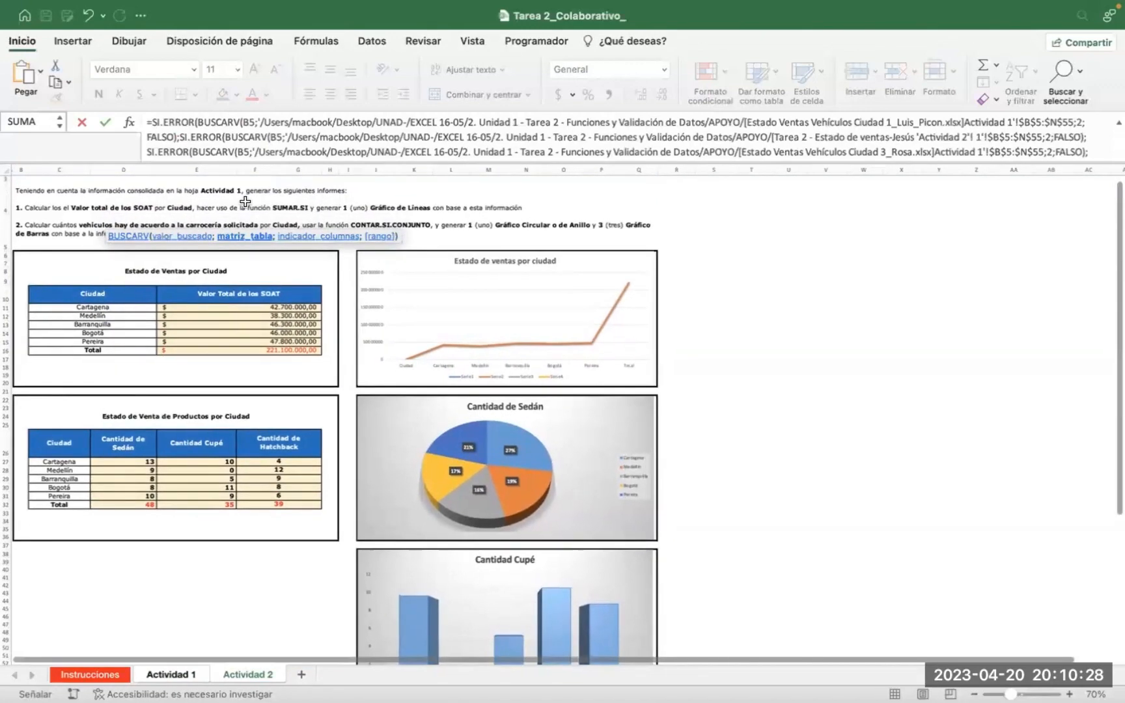
click(218, 307)
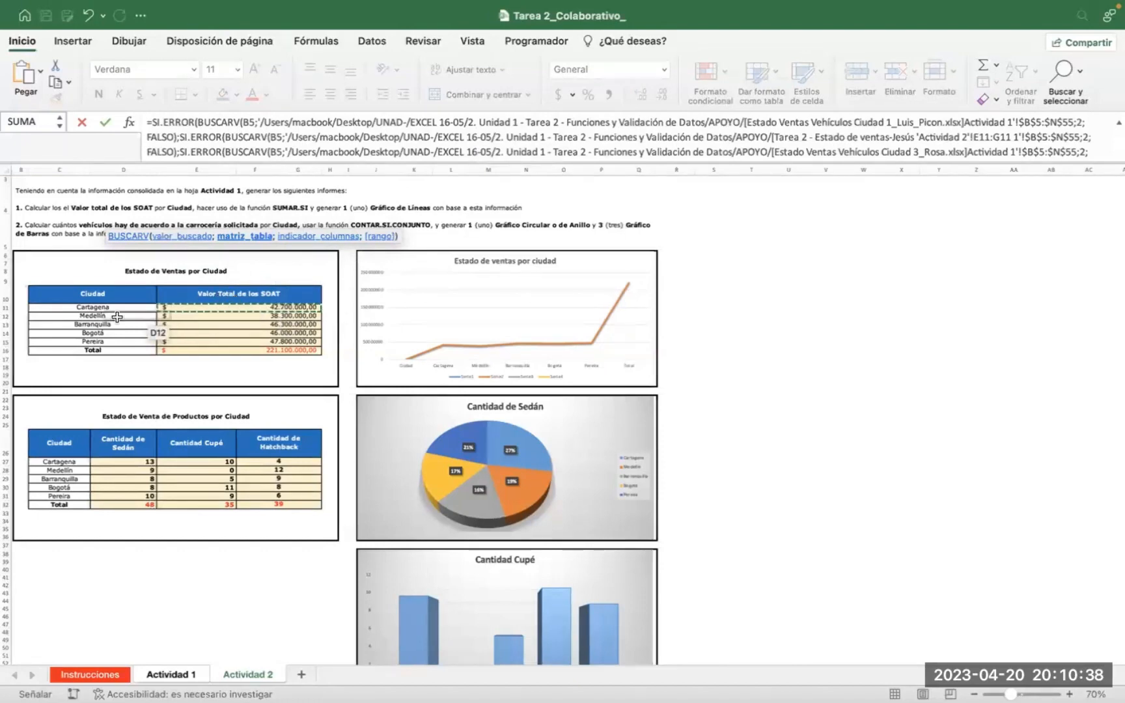
click(154, 674)
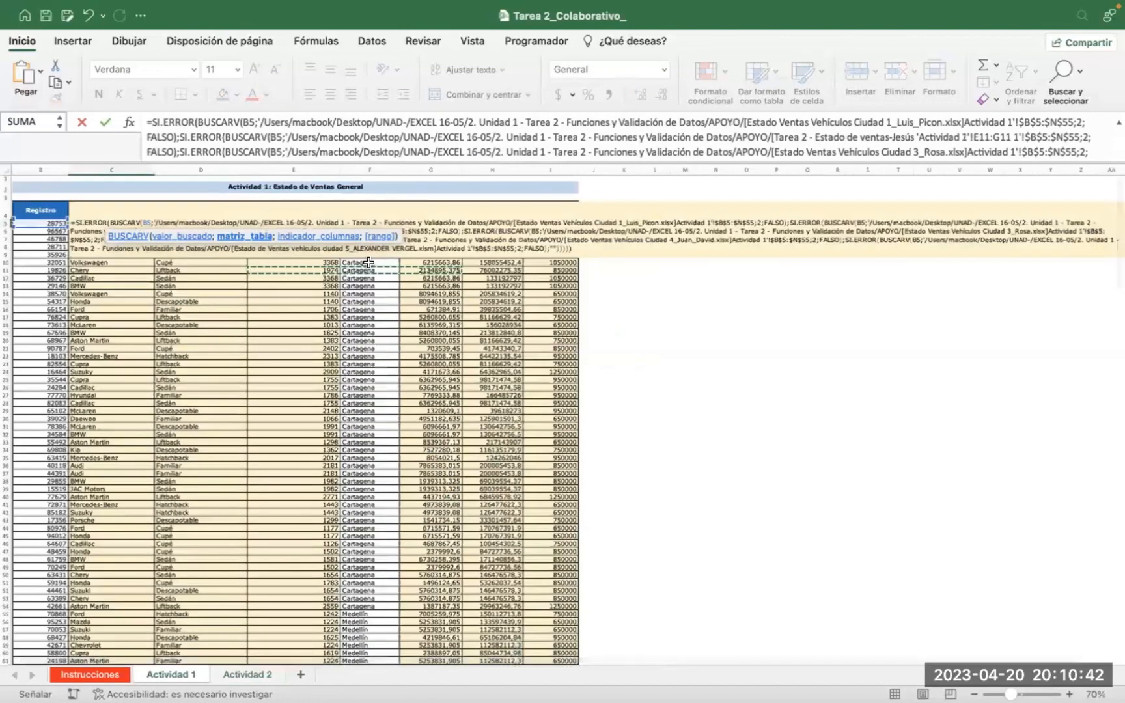
key(Escape)
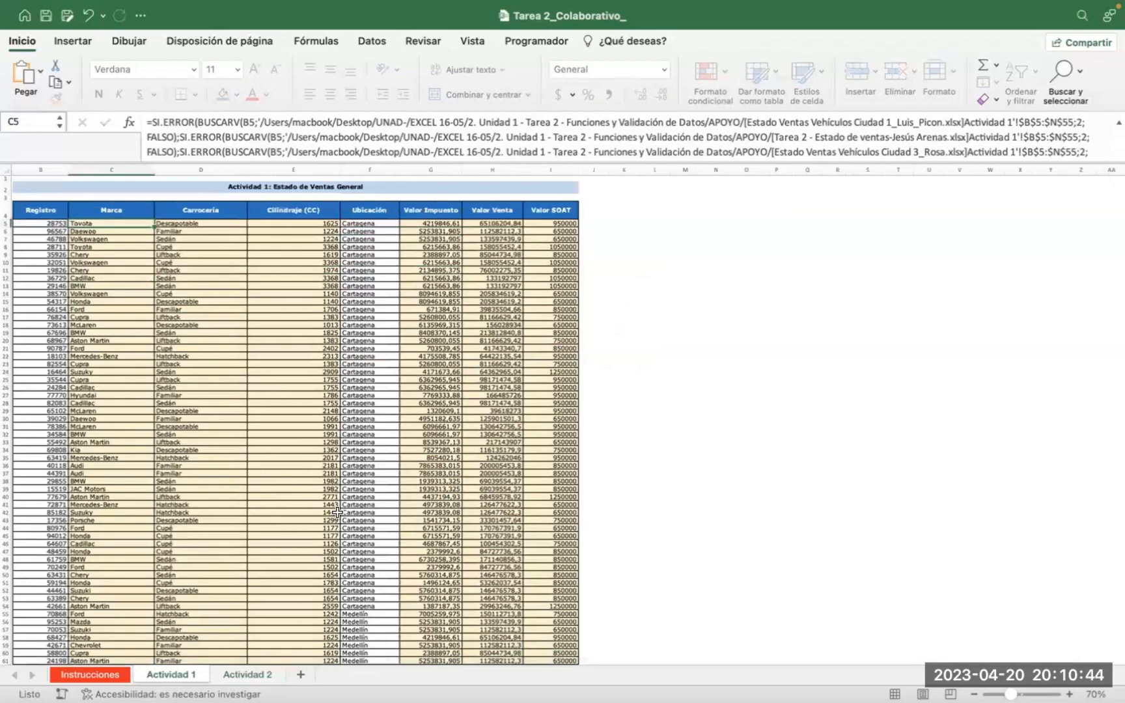
Open the Actividad 2 sheet and select Cartagena's Valor Total de los SOAT cell E11 to inspect its SUMAR.SI formula
click(47, 30)
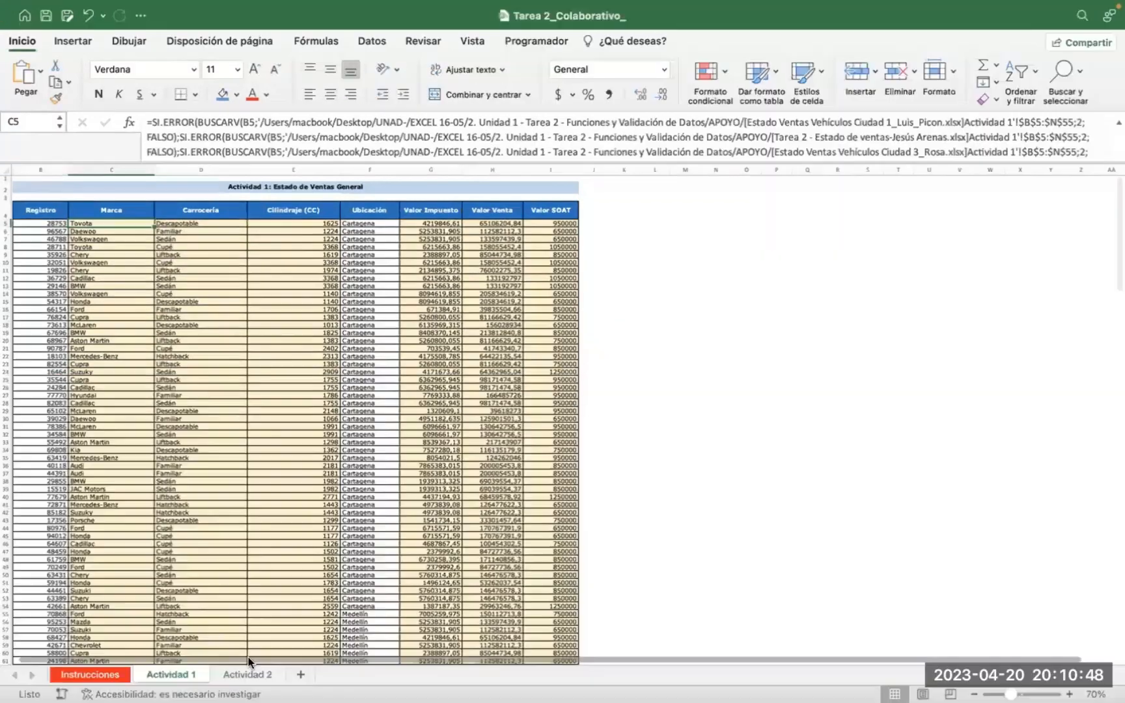
click(246, 674)
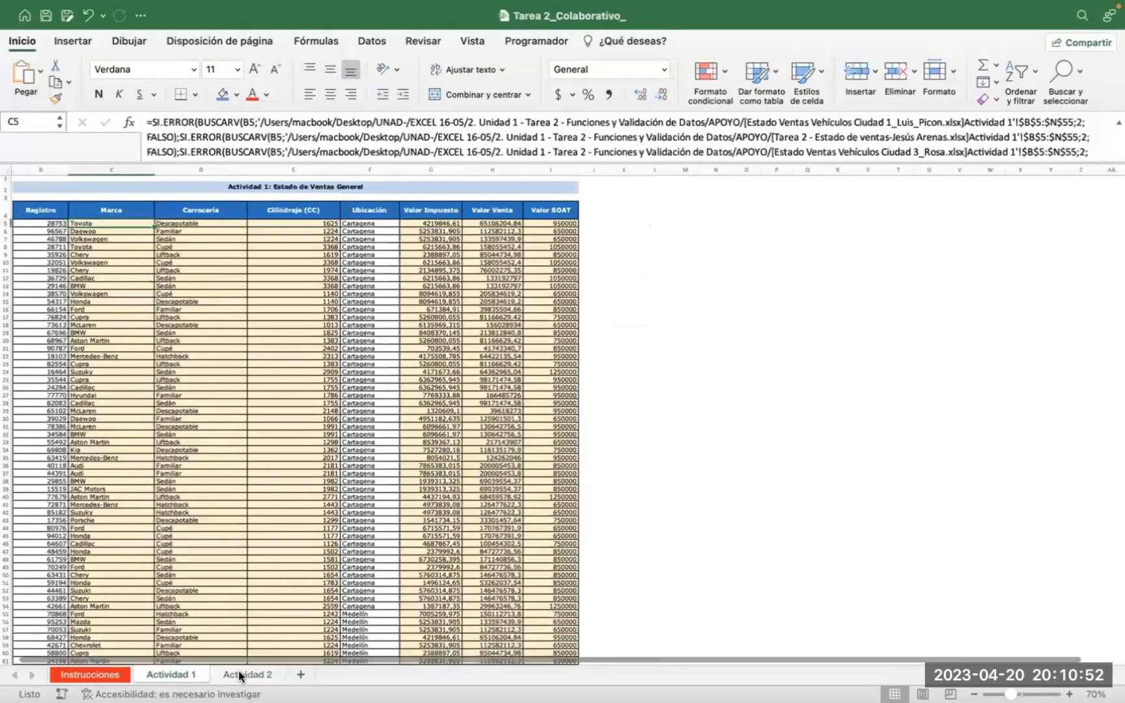
click(238, 675)
click(235, 303)
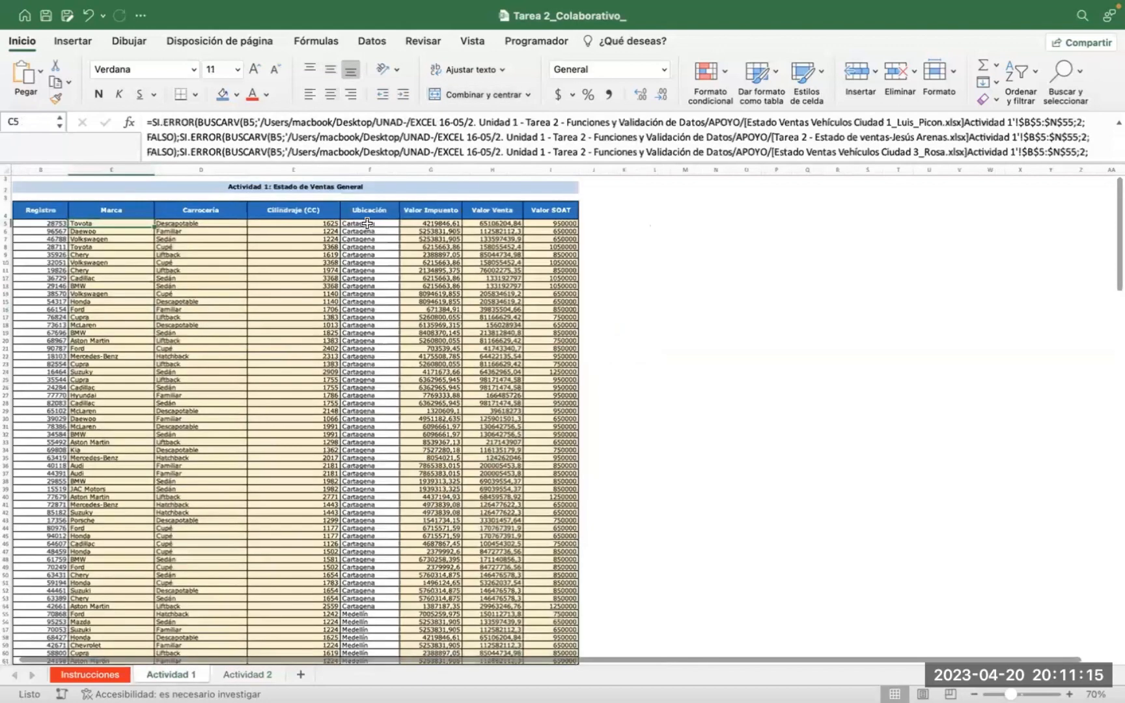
Compare E11's SUMAR.SI formula with the Actividad 1 data by selecting its criteria range, the Ubicación column F5:F254
click(367, 223)
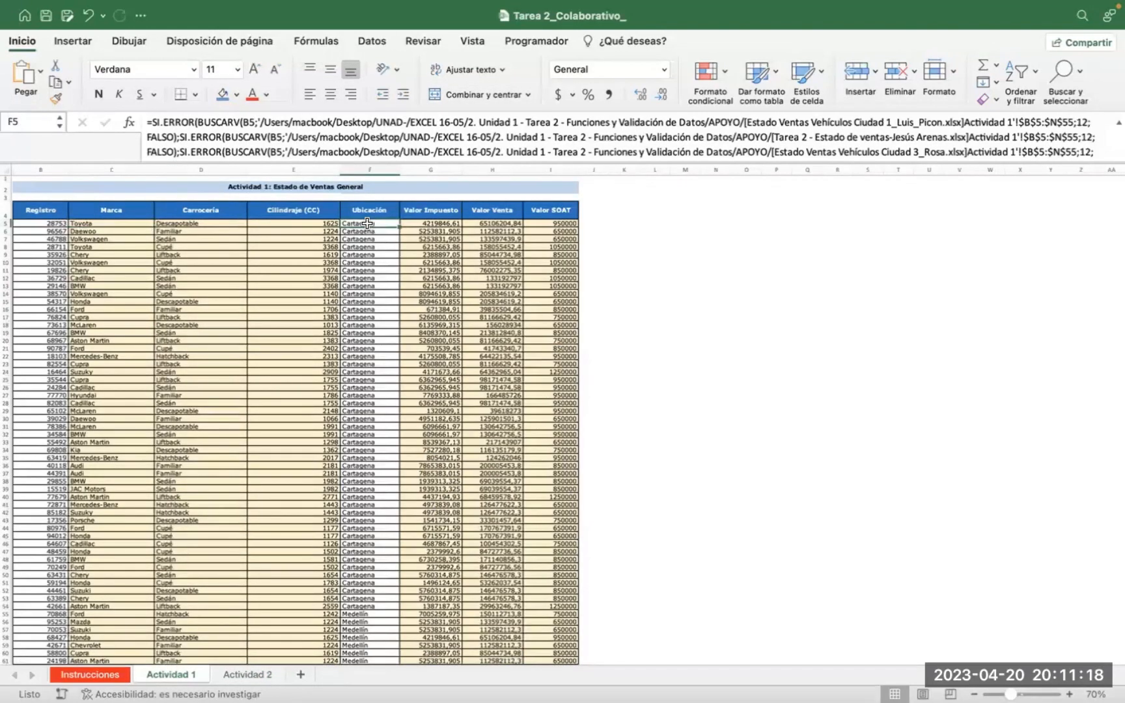
scroll(367, 223, down, 3)
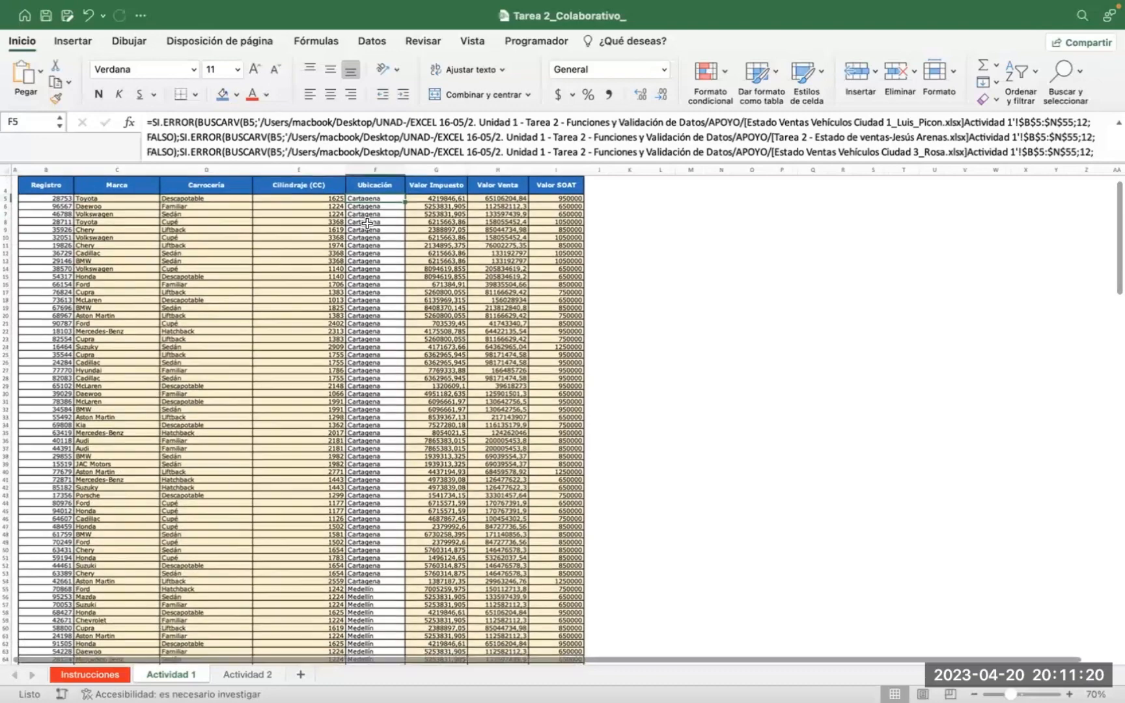
scroll(367, 223, down, 6)
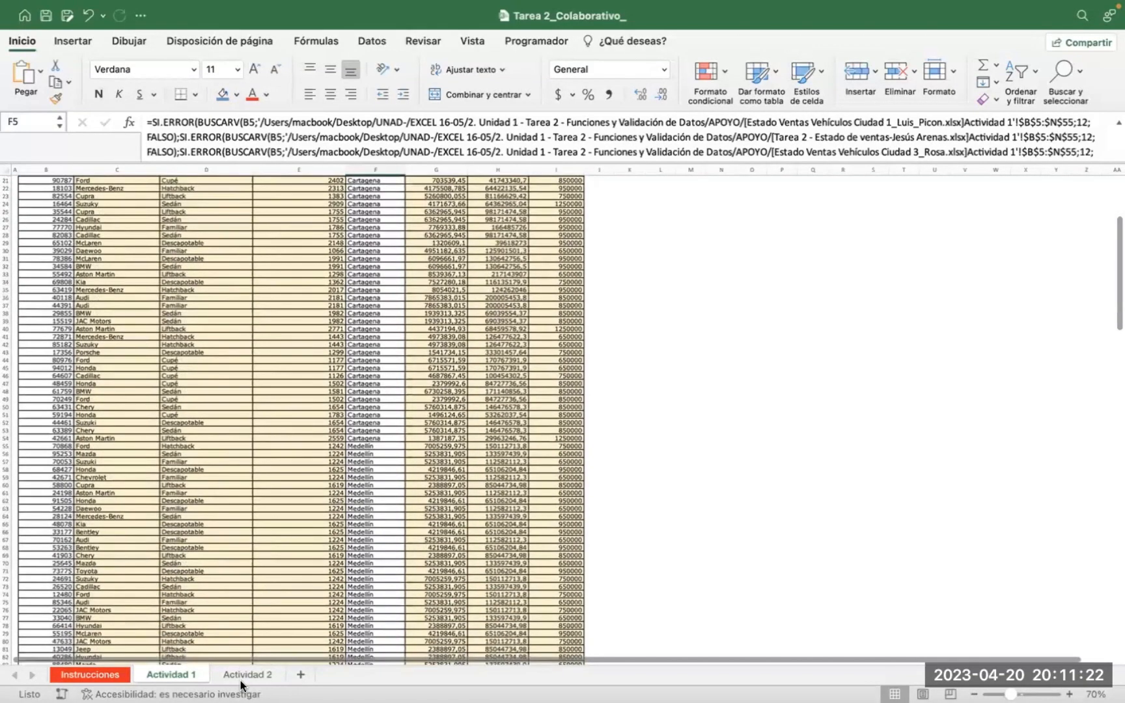
scroll(257, 670, up, 2)
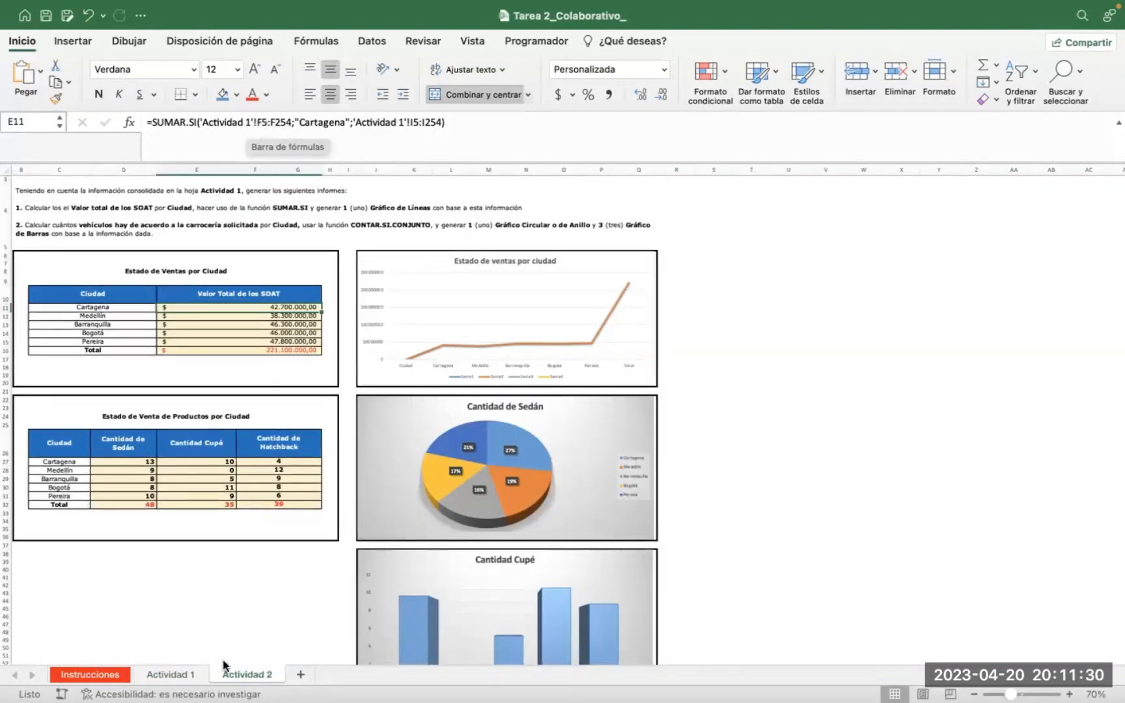
click(174, 676)
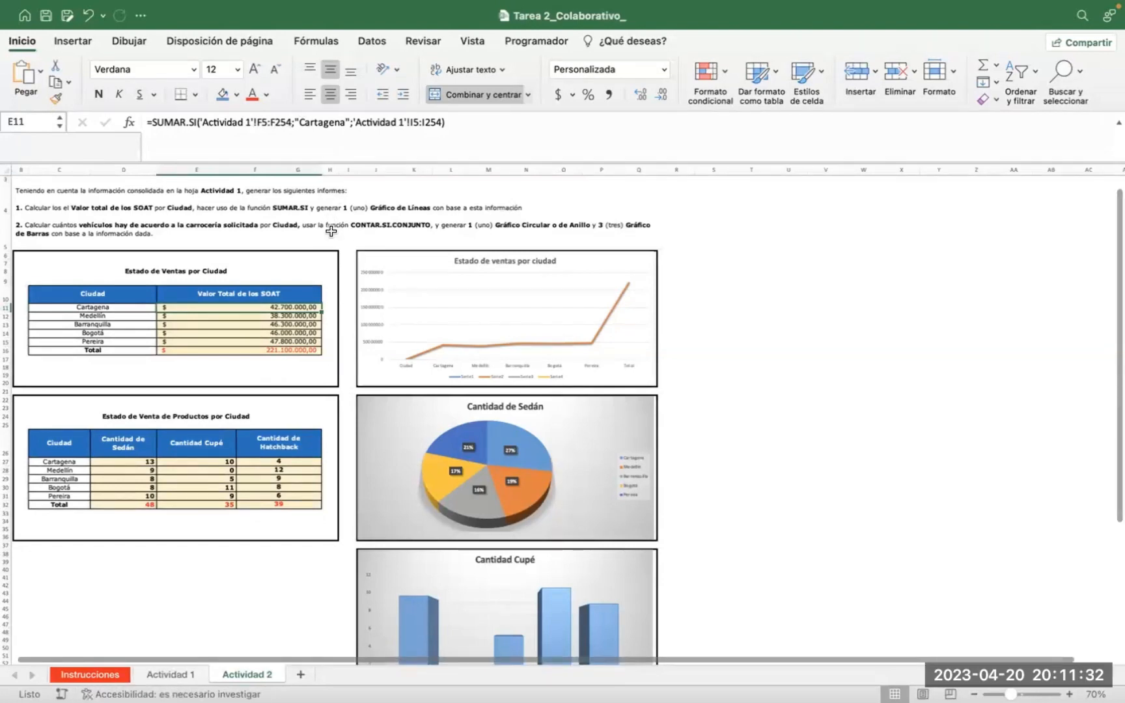
scroll(378, 234, up, 5)
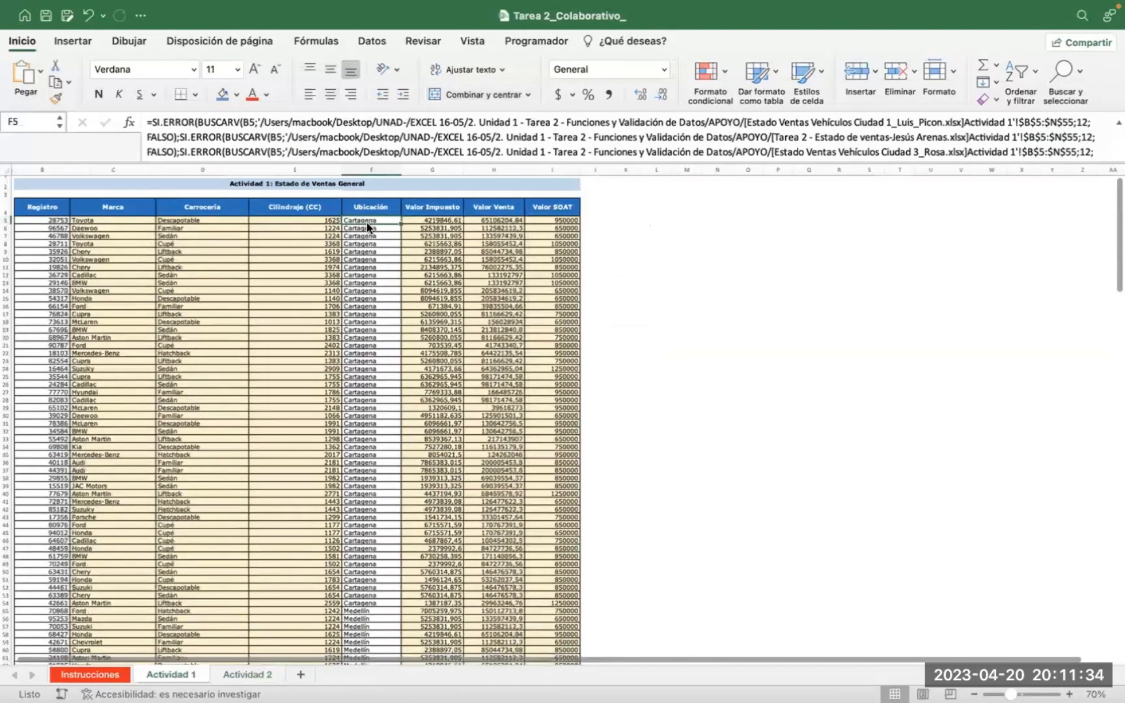
key(super+shift+Down)
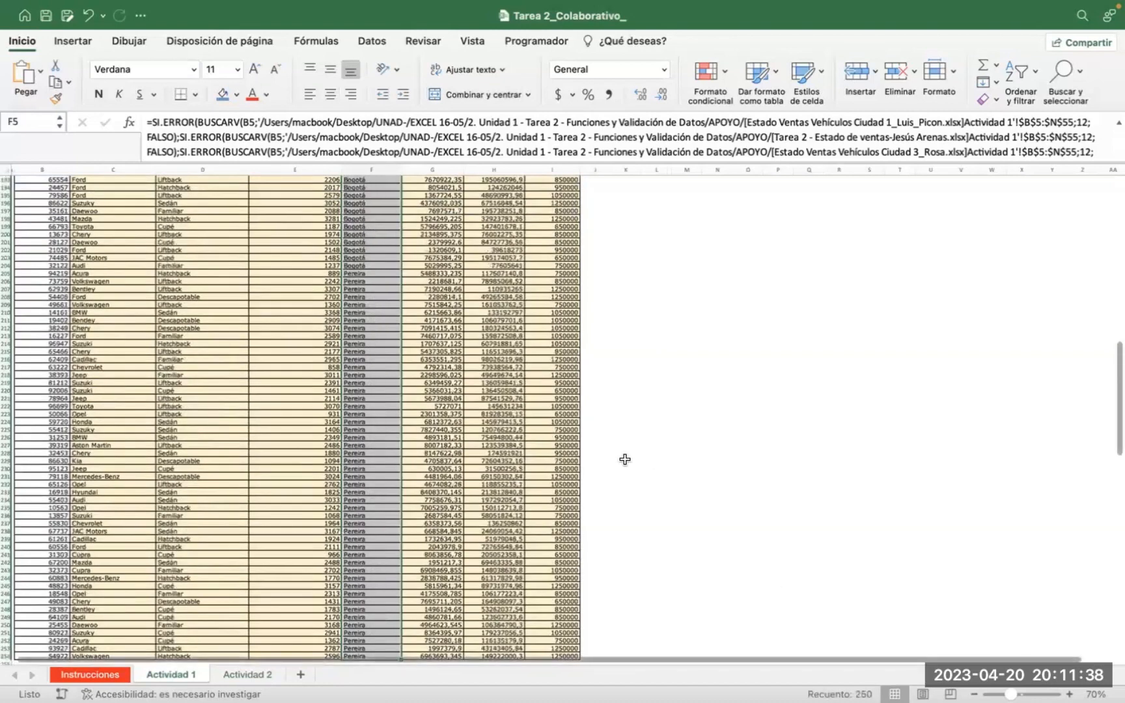
scroll(625, 460, up, 20)
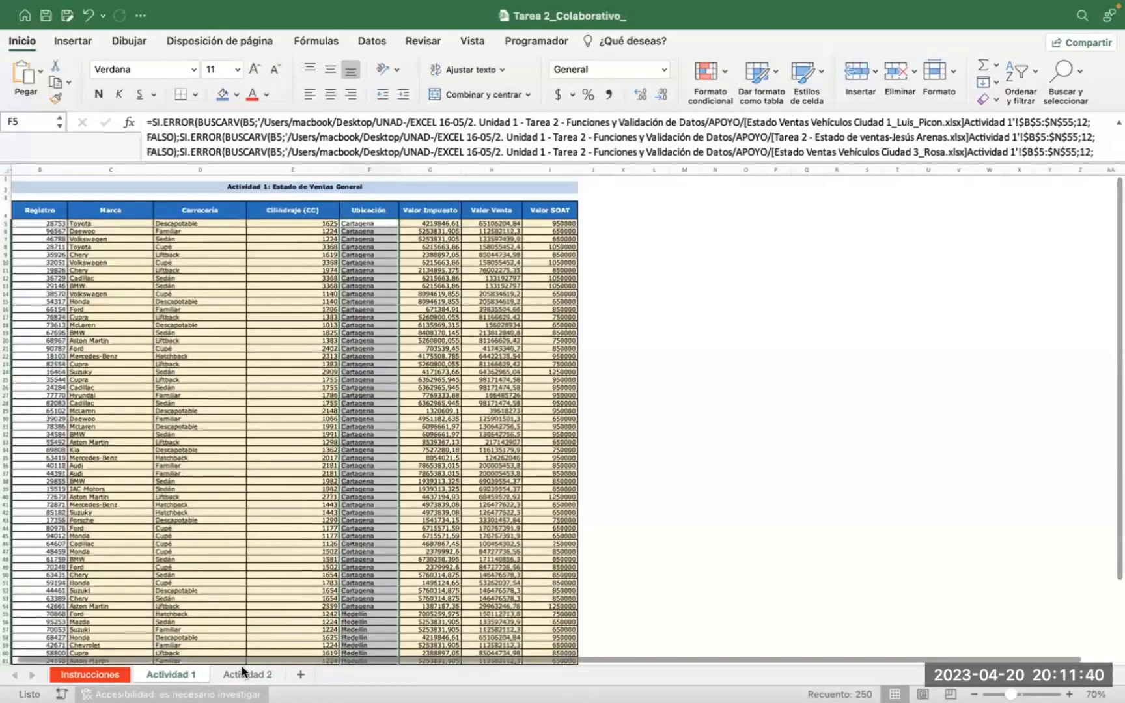
Compare the sum range in E11's SUMAR.SI formula with the Valor SOAT column that starts at I5 on Actividad 1
click(245, 675)
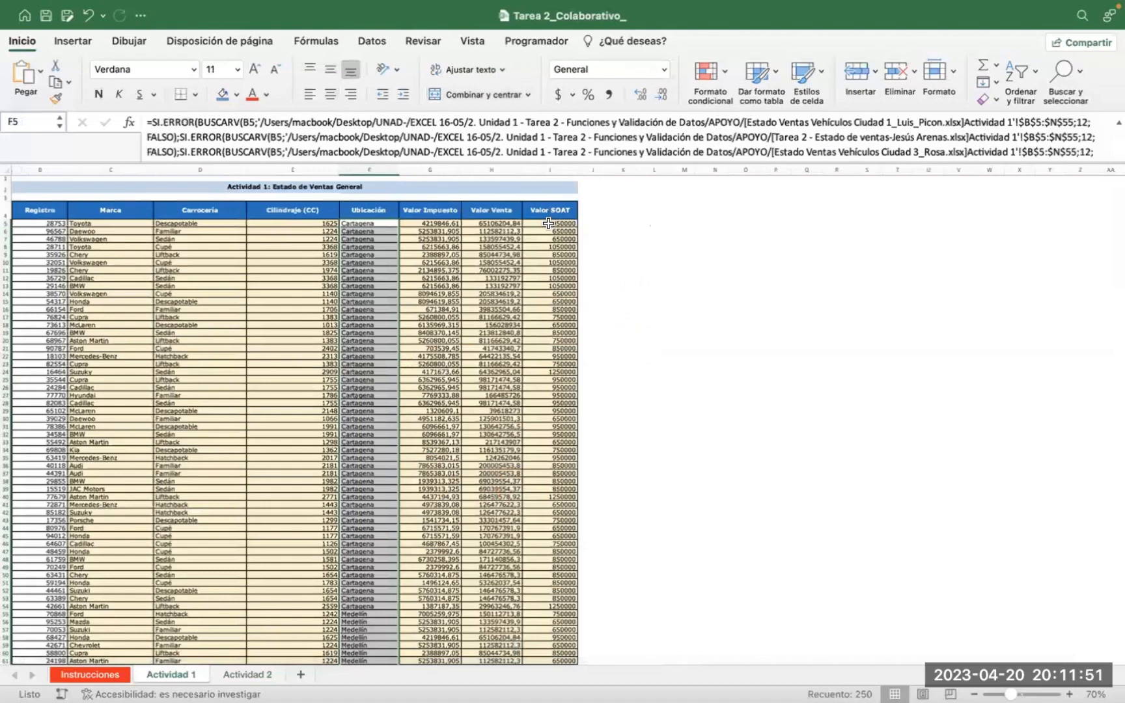
click(549, 224)
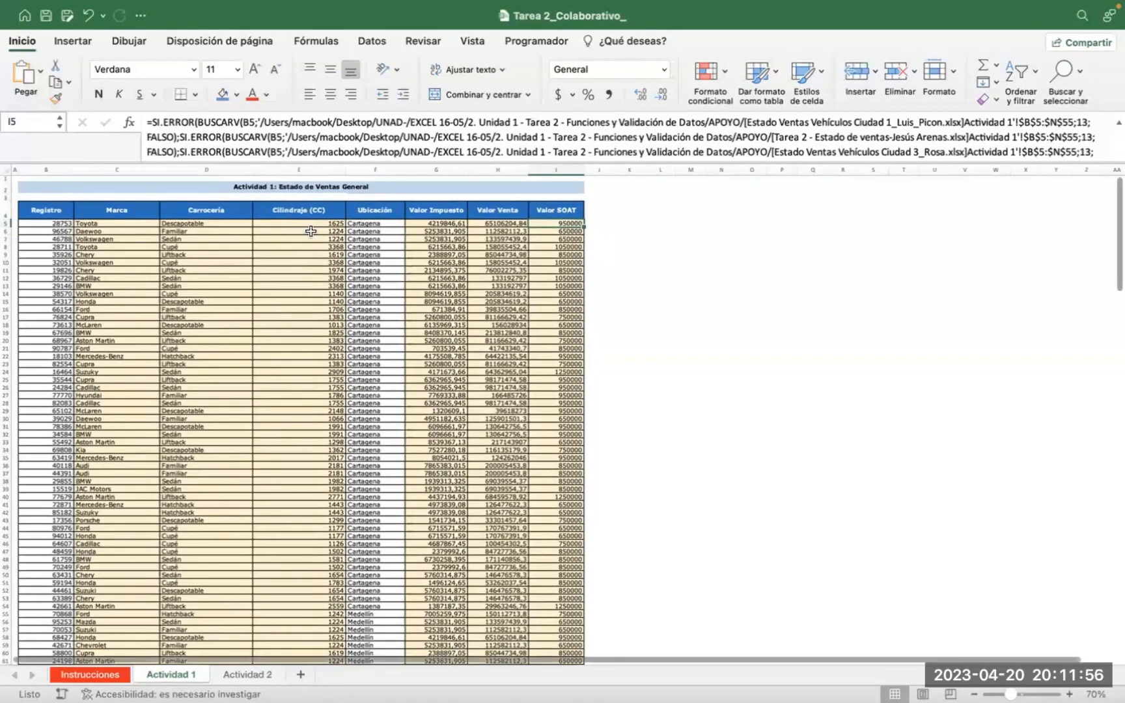
click(247, 674)
click(452, 122)
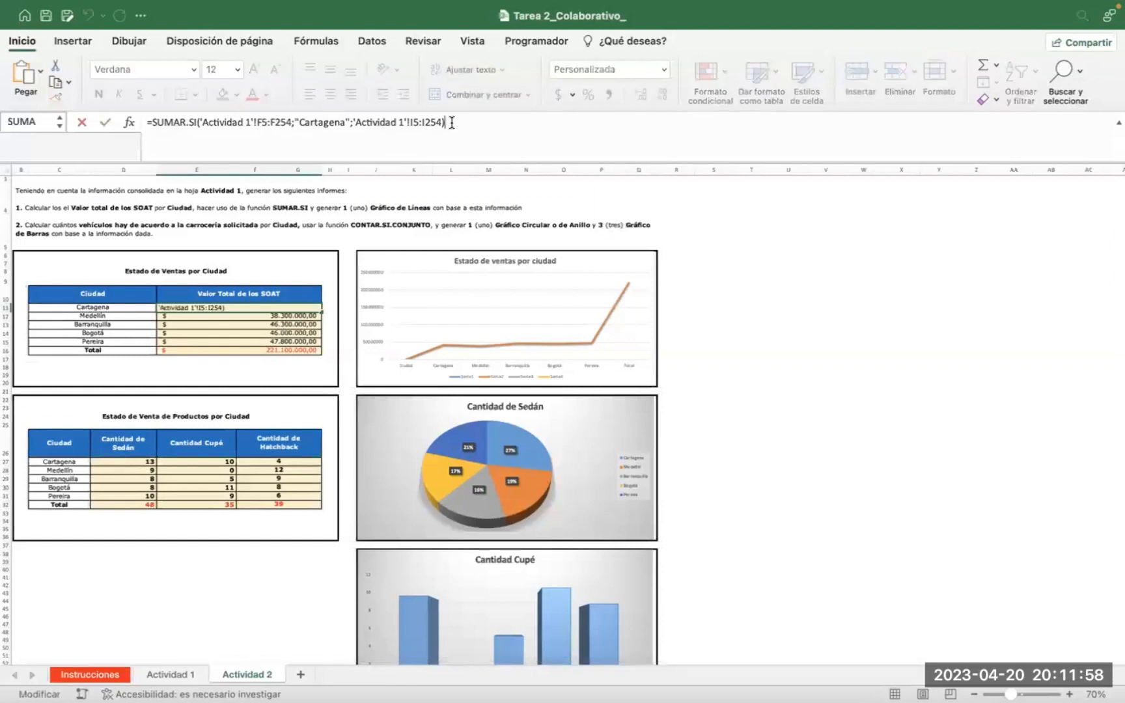
key(Return)
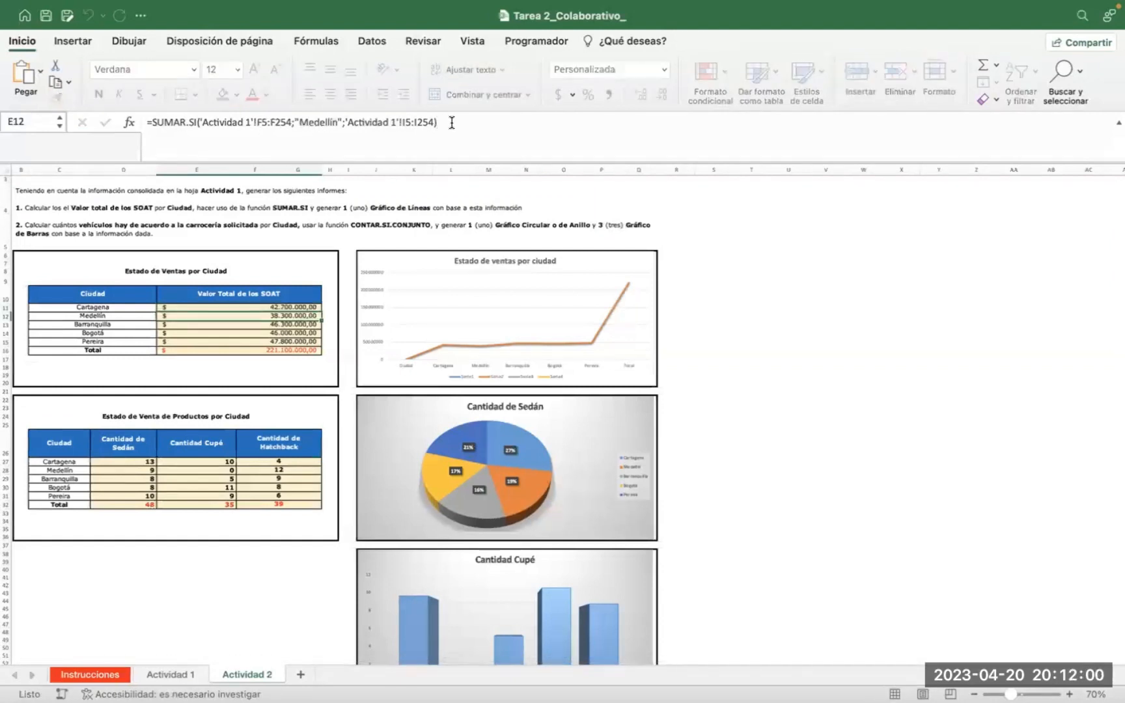
Select the Total cell E16 under Valor Total de los SOAT to inspect its SUMA formula and review the charts
click(275, 354)
scroll(759, 376, down, 2)
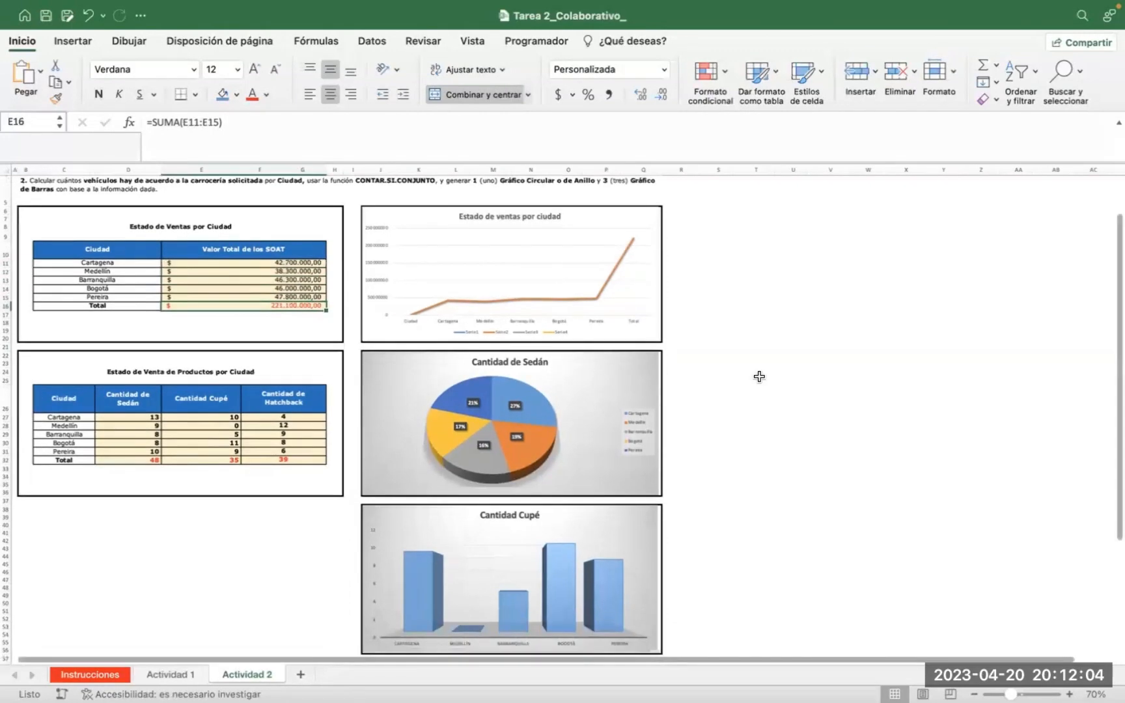
scroll(759, 376, up, 2)
Move the Estado de ventas por ciudad line chart and the Cantidad de Sedán pie chart out of their frames to uncover the placeholder labels
drag(484, 274, 797, 297)
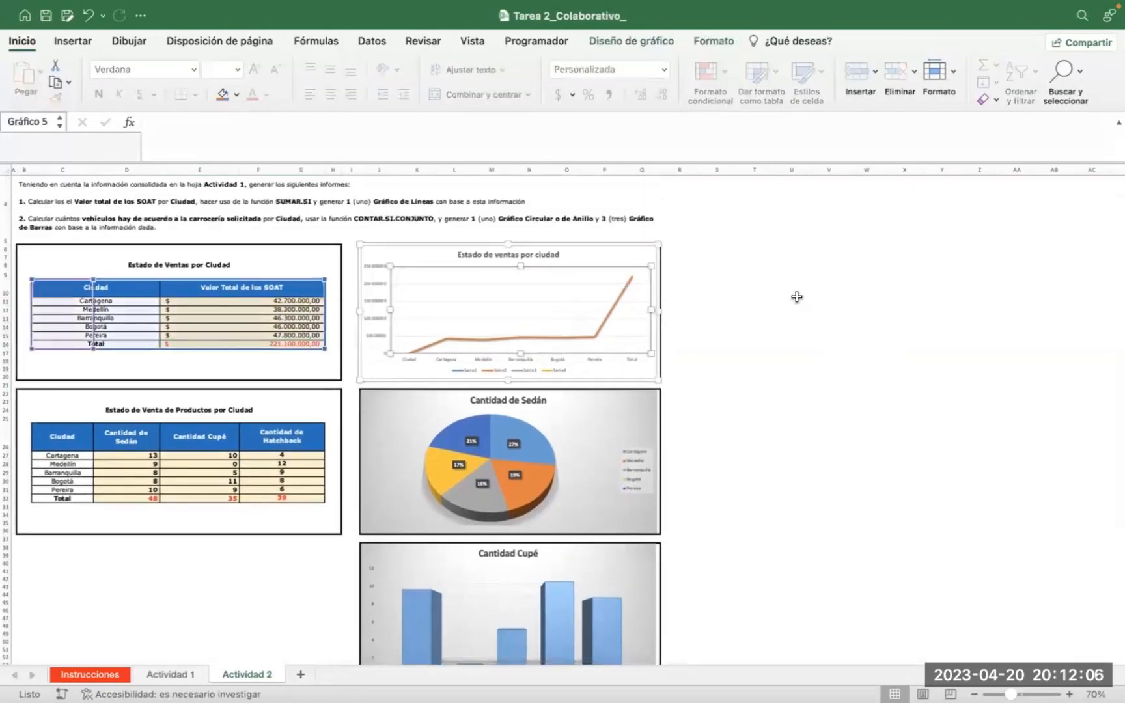
drag(472, 252, 754, 285)
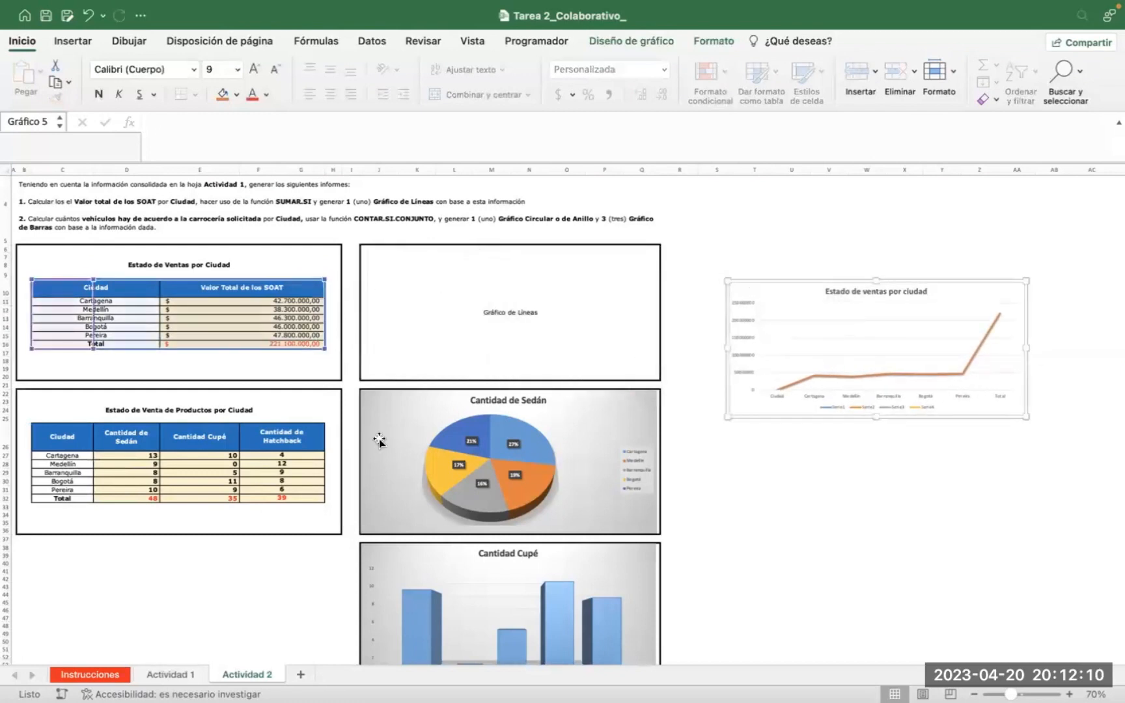
drag(369, 402, 747, 540)
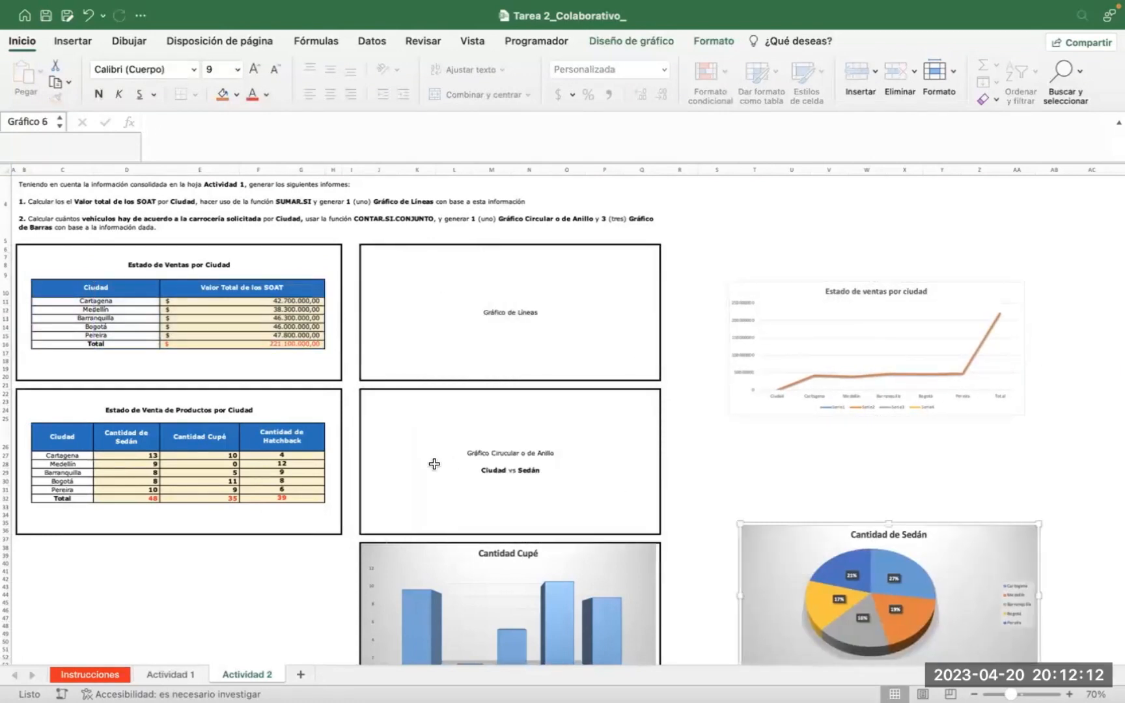
Move the Cantidad Cupé and Cantidad de Hatchback bar charts out of their frames to uncover the chart instructions beneath
scroll(495, 440, down, 3)
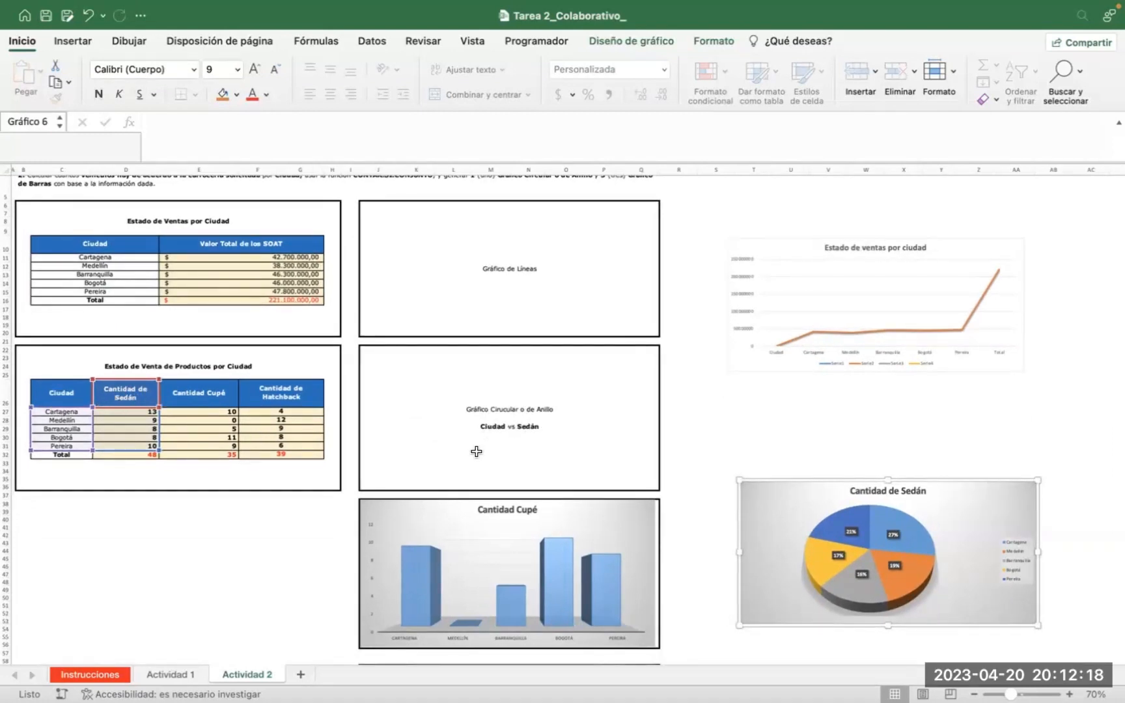
drag(375, 528, 101, 505)
scroll(636, 548, down, 8)
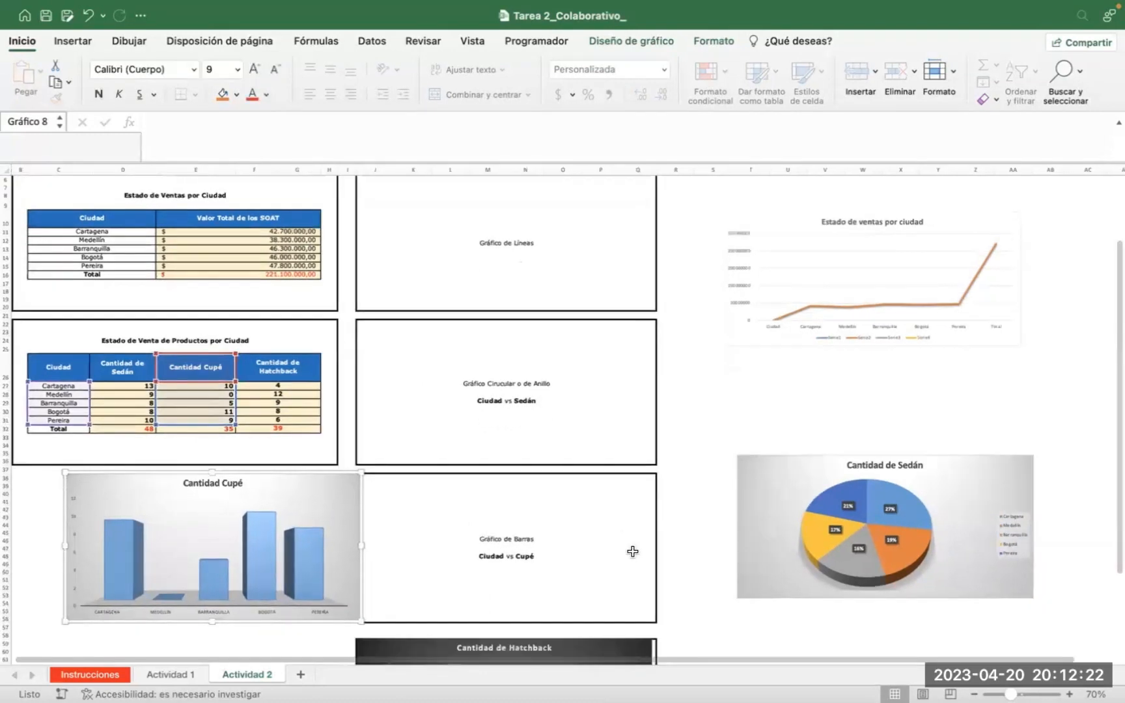
drag(407, 436, 82, 453)
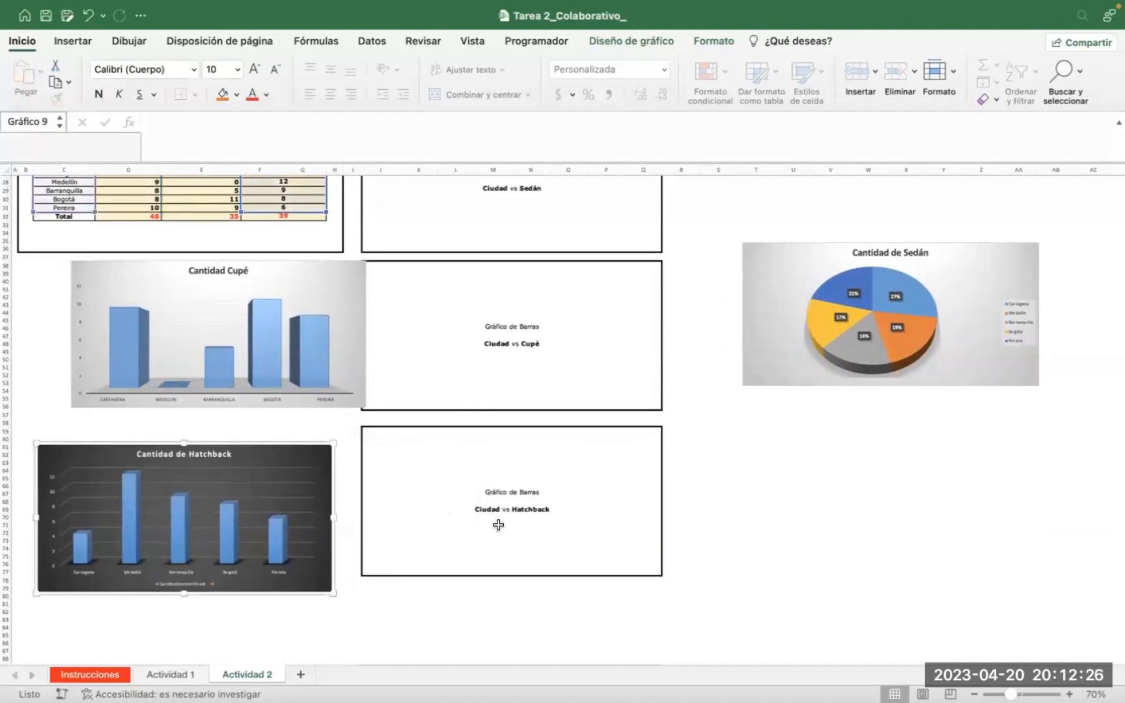
scroll(497, 526, down, 1)
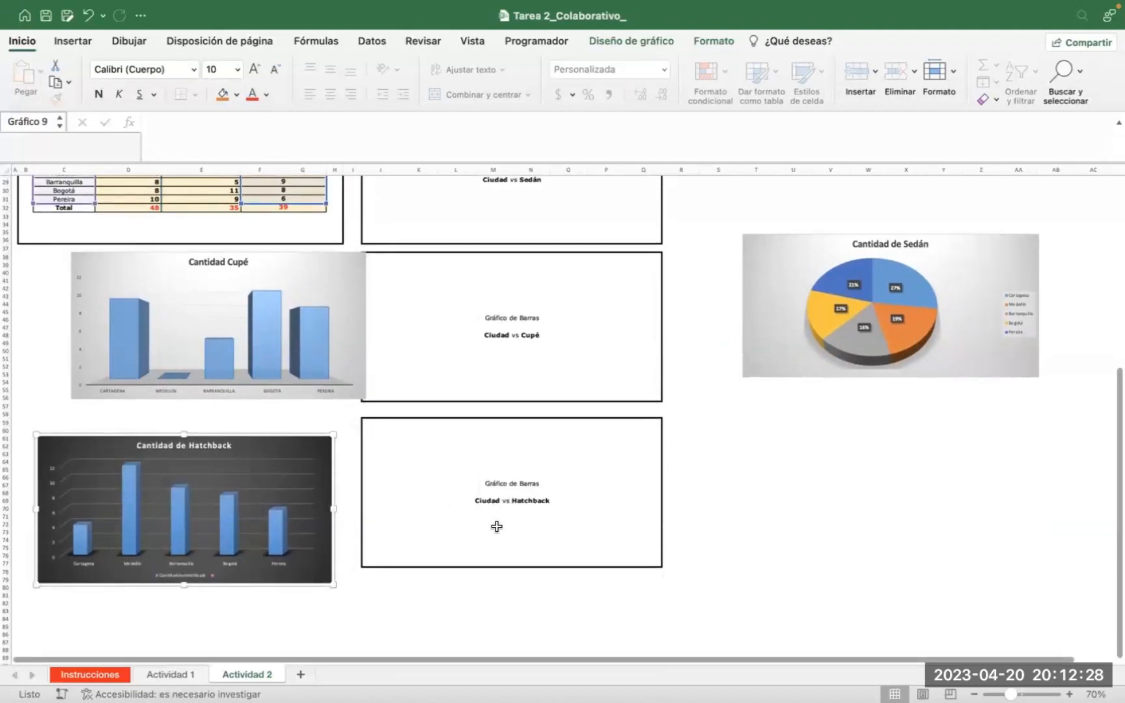
Undo the moves of the Hatchback, Cupé and Sedán charts
key(super+z)
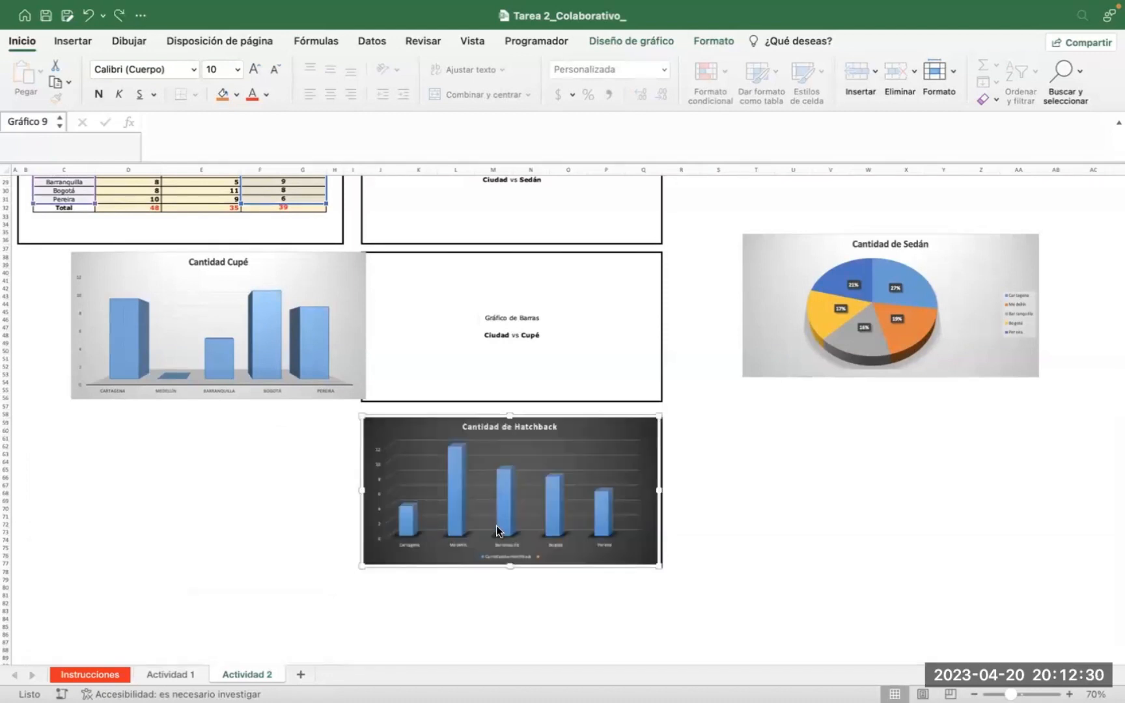
key(super+z)
key(super+z)
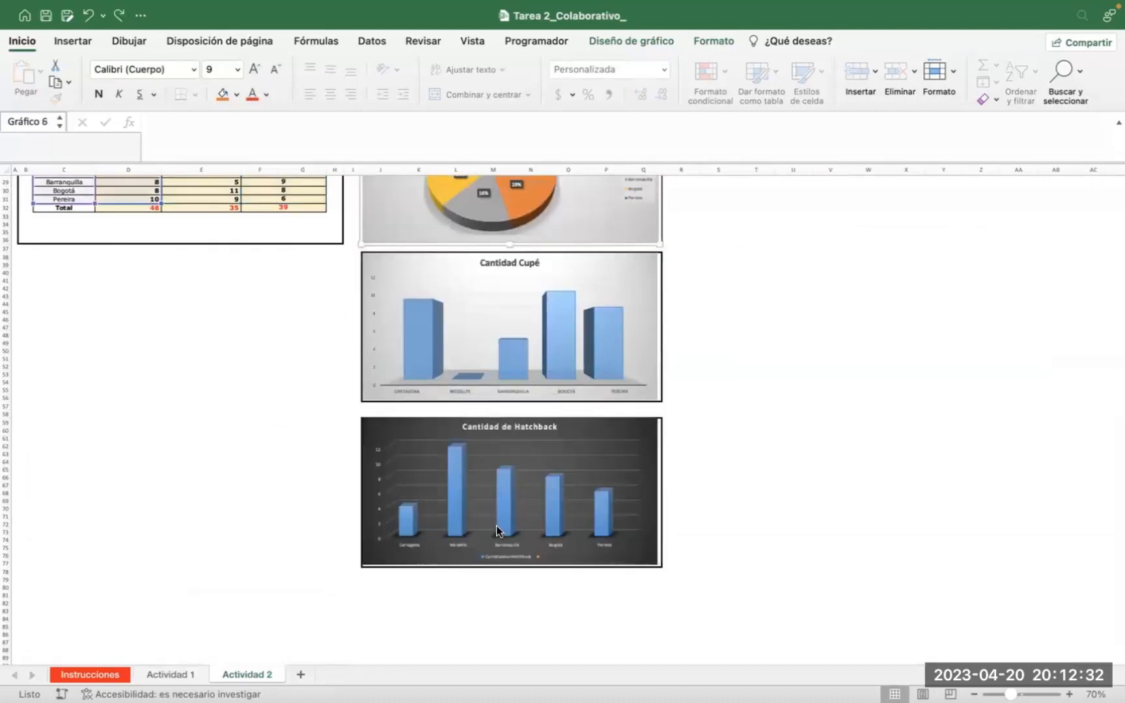